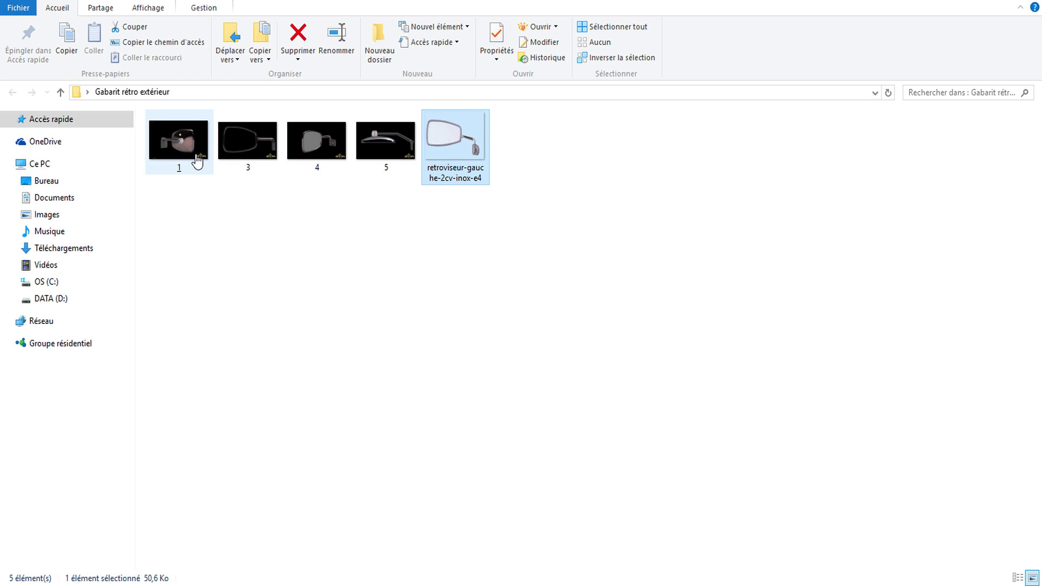
# Review the mirror reference images in the Gabarit rétro extérieur folder, from 1.PNG through retroviseur-gauche-2cv-inox-e4.png, and close the image viewer
pyautogui.click(197, 160)
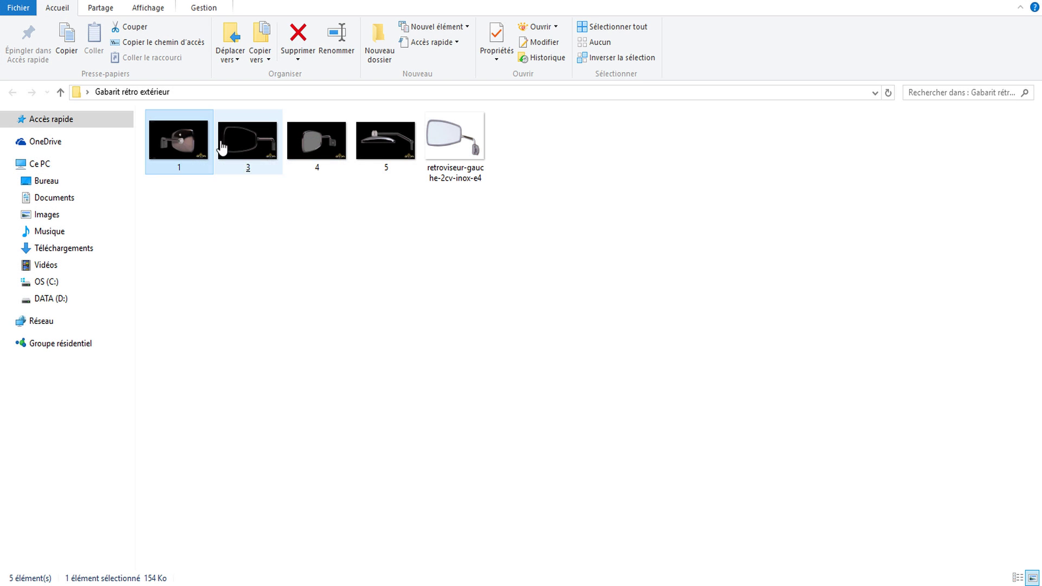
pyautogui.doubleClick(185, 142)
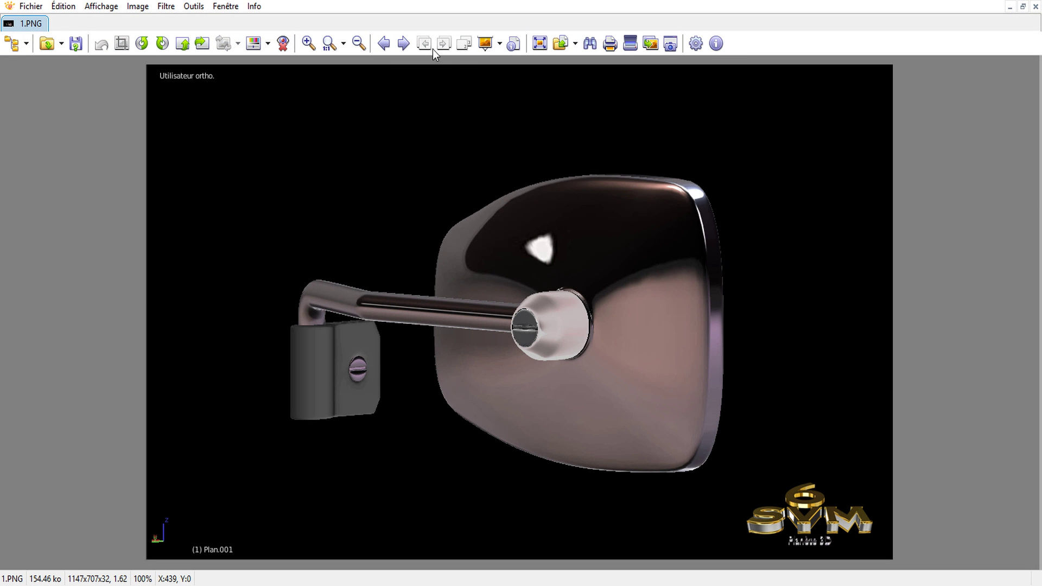
pyautogui.click(403, 44)
pyautogui.click(403, 44)
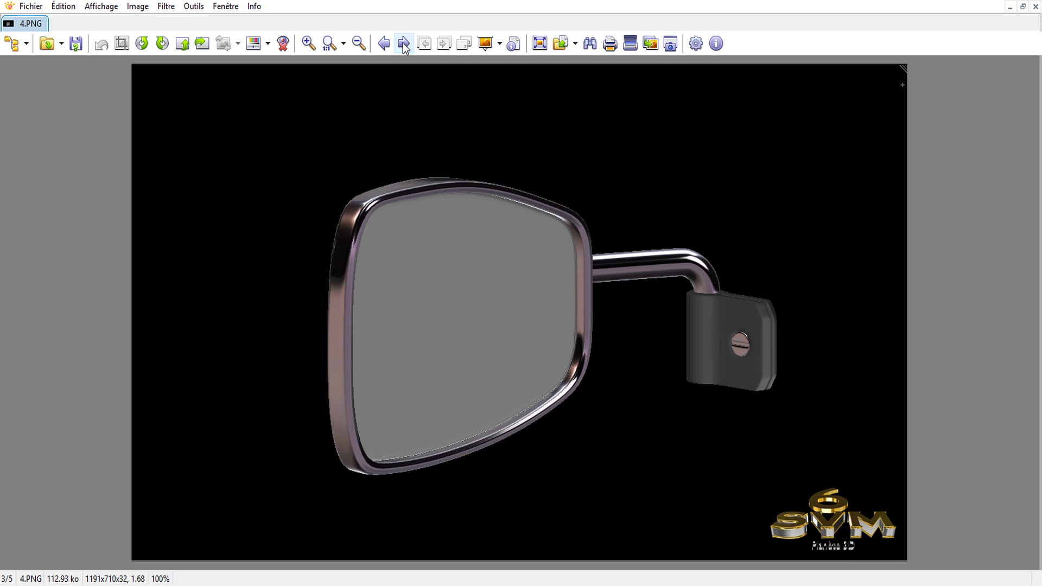
pyautogui.click(403, 43)
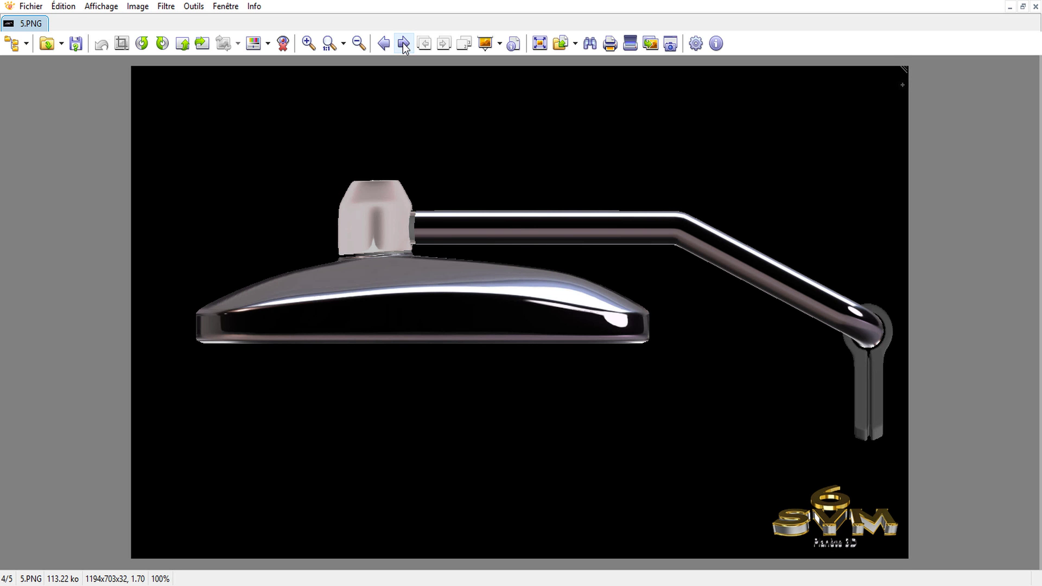
pyautogui.click(403, 45)
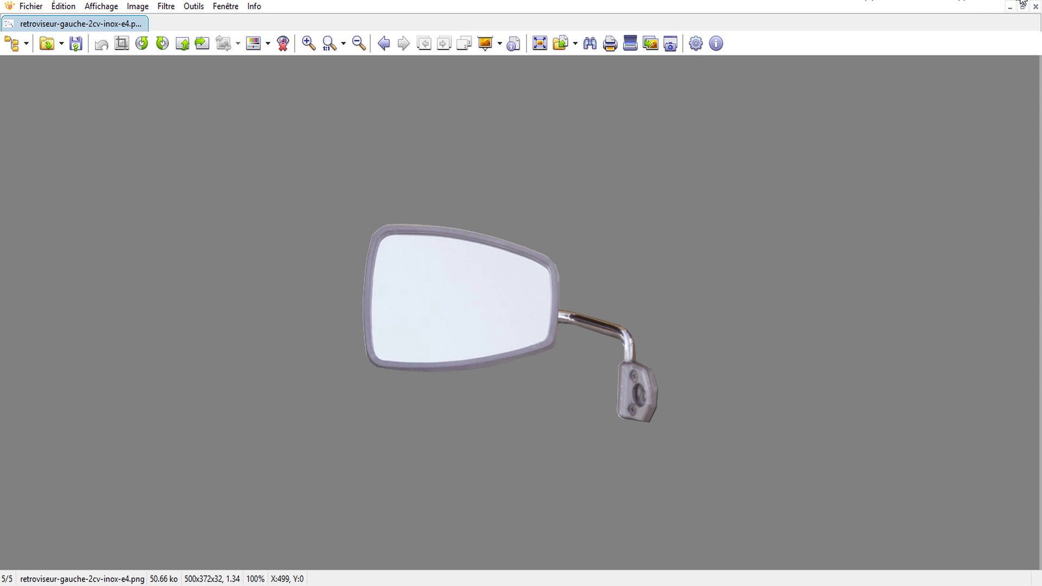
pyautogui.click(1035, 6)
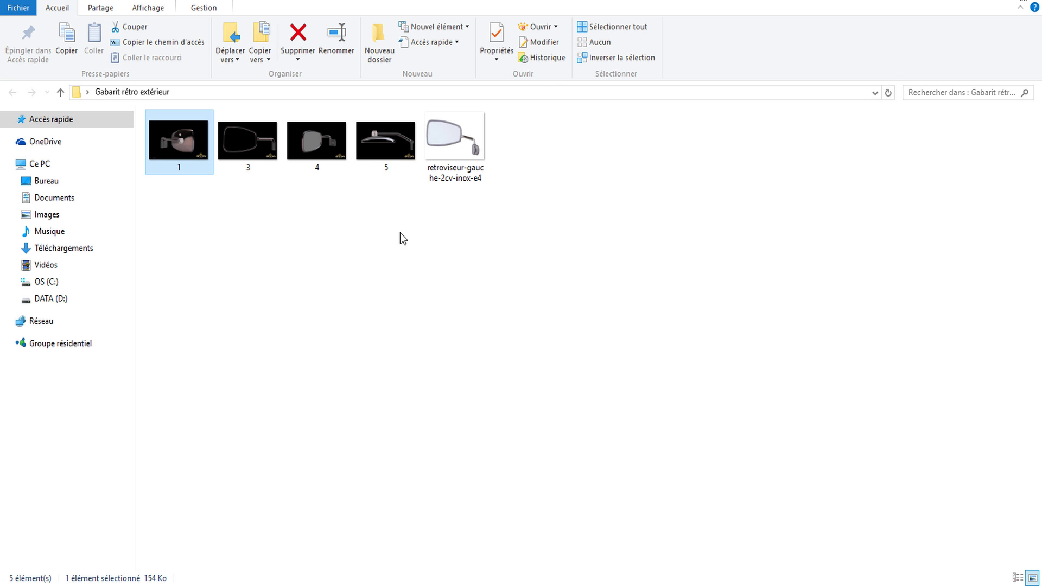
# Switch to the Blender window showing the finished mirror model and close the Gabarit rétro extérieur folder window
pyautogui.moveTo(592, 584)
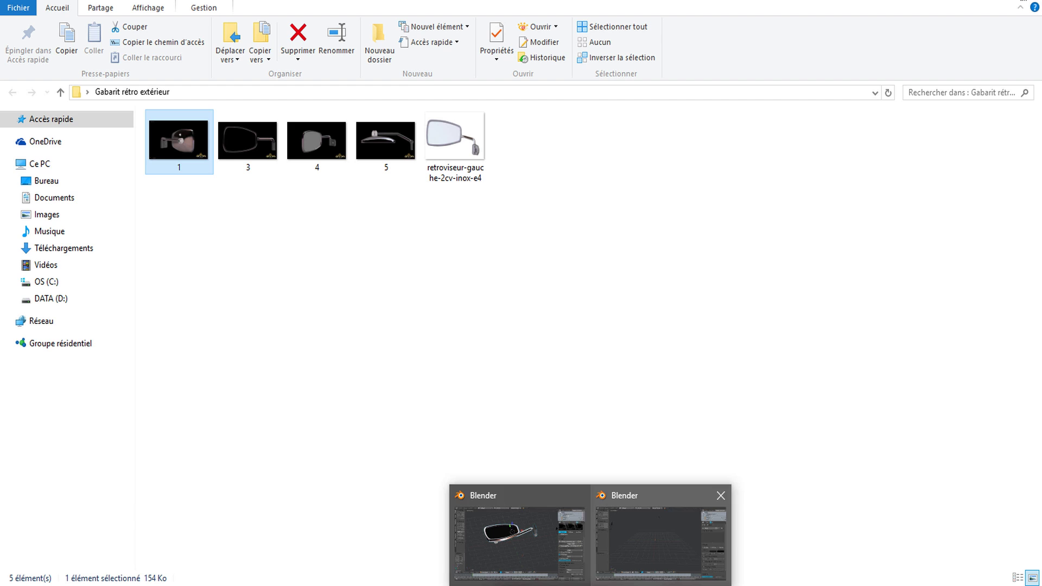
pyautogui.click(506, 536)
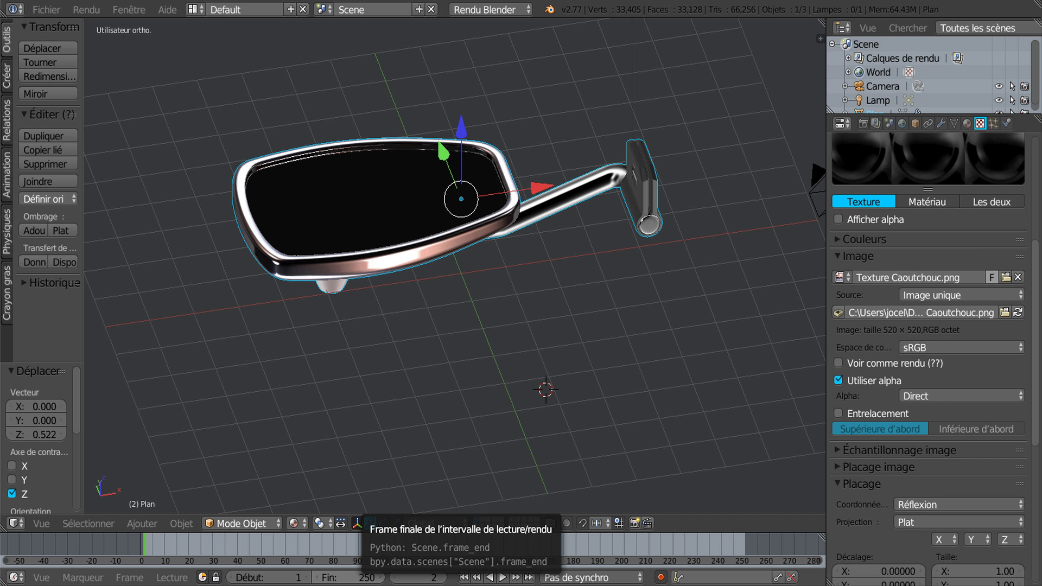
pyautogui.moveTo(303, 585)
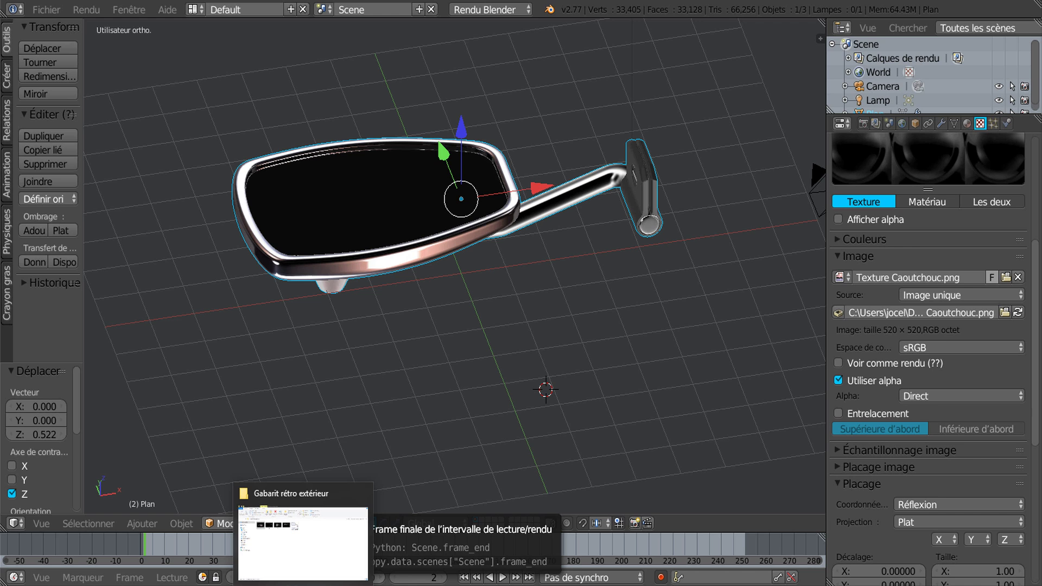
pyautogui.rightClick(304, 585)
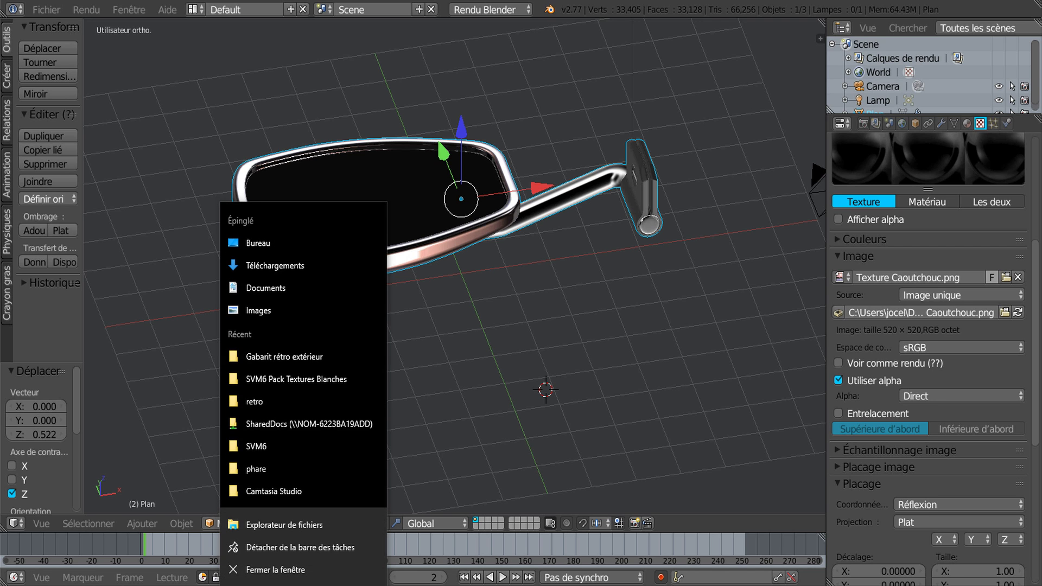
pyautogui.click(293, 571)
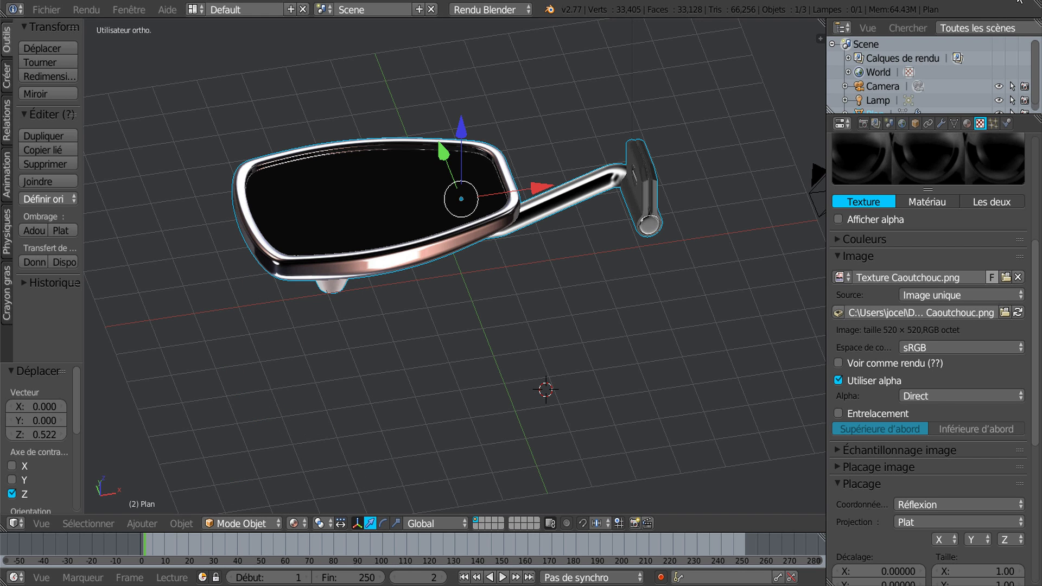
# Close the Blender window containing the finished mirror model and continue in the Blender window with the empty scene
pyautogui.moveTo(590, 585)
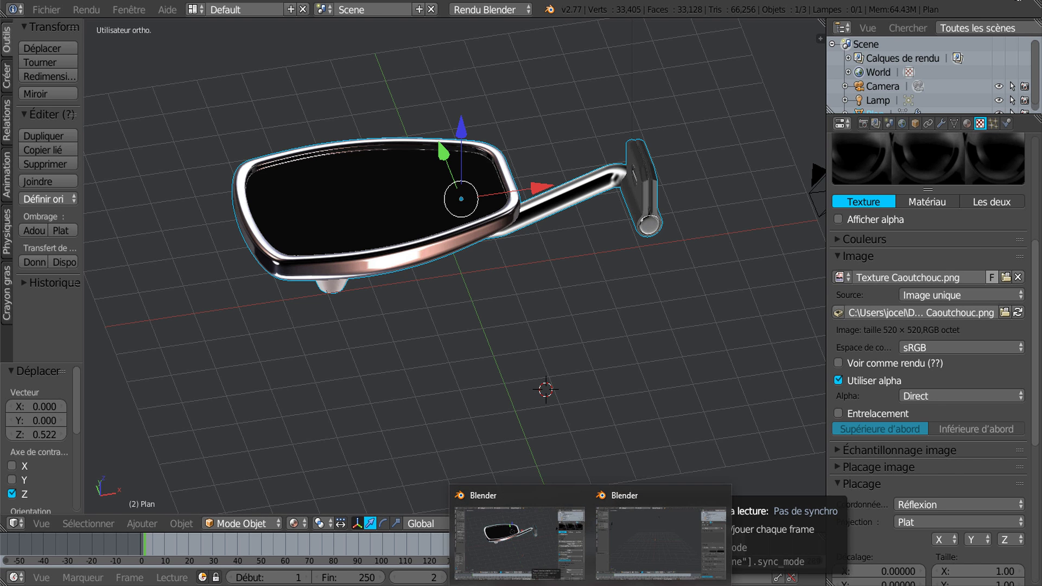
pyautogui.click(628, 542)
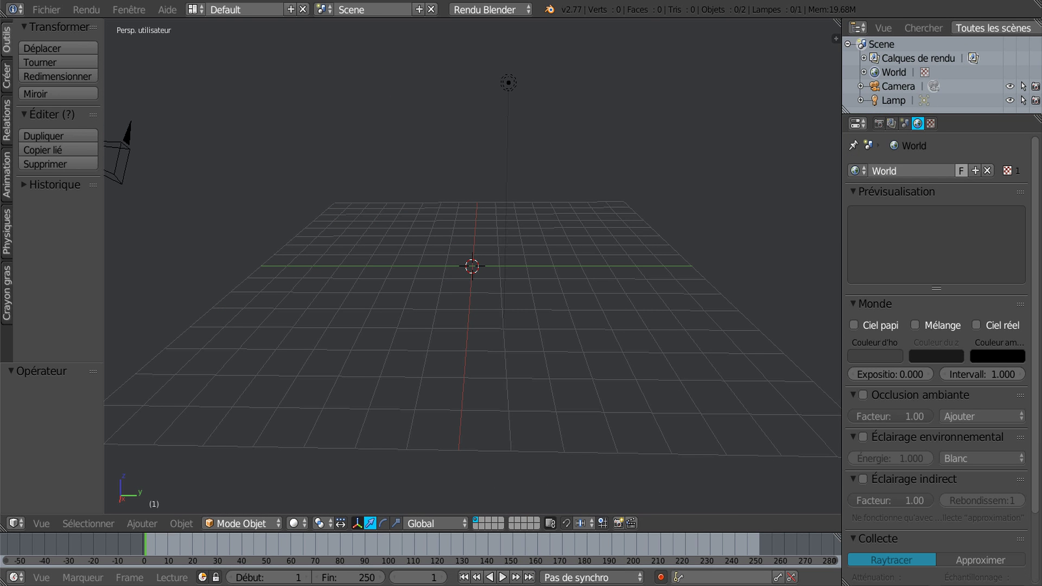
pyautogui.moveTo(597, 568)
pyautogui.click(527, 551)
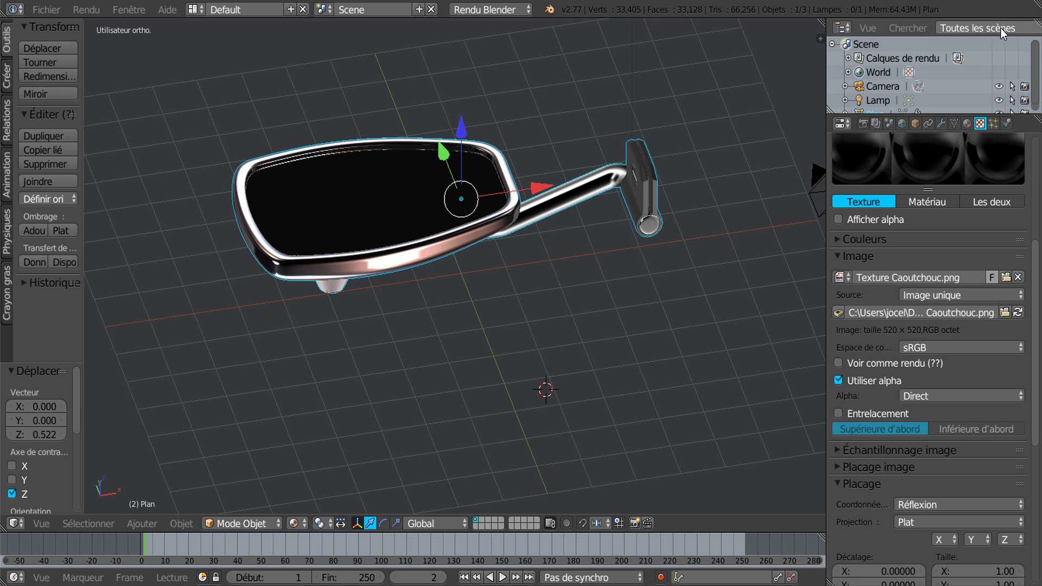
pyautogui.click(1028, 2)
pyautogui.click(522, 343)
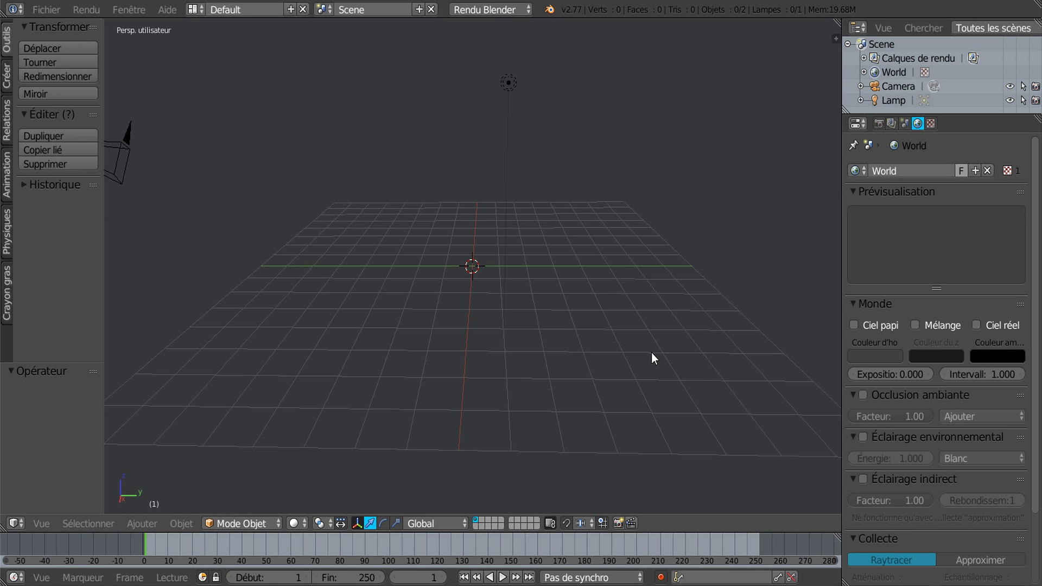
# Show the 3D view's properties, enable background images and add an empty background image entry
pyautogui.press('n')
pyautogui.moveTo(723, 305); pyautogui.dragTo(675, 307)
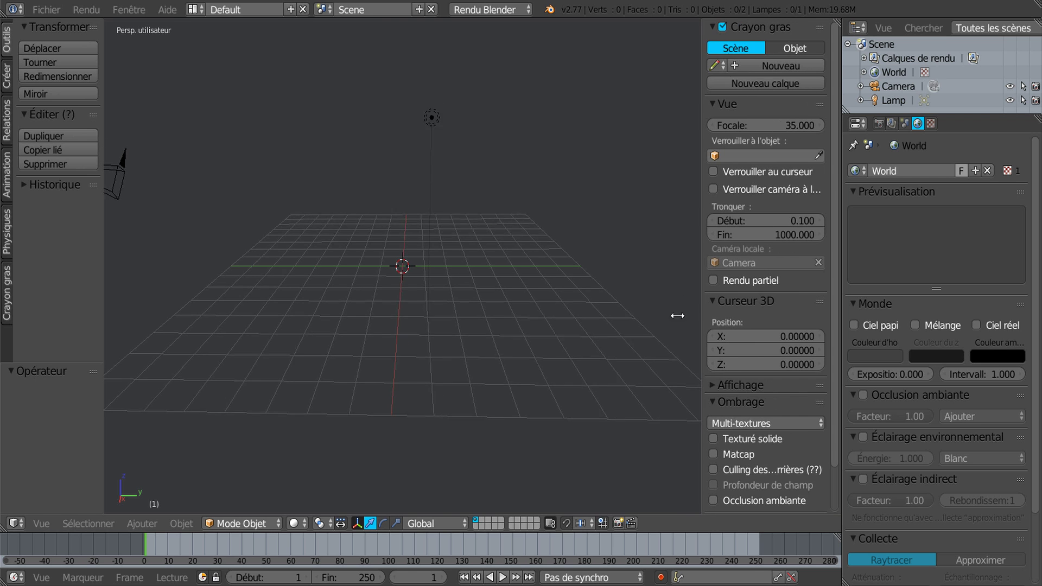
pyautogui.moveTo(834, 304); pyautogui.dragTo(838, 360)
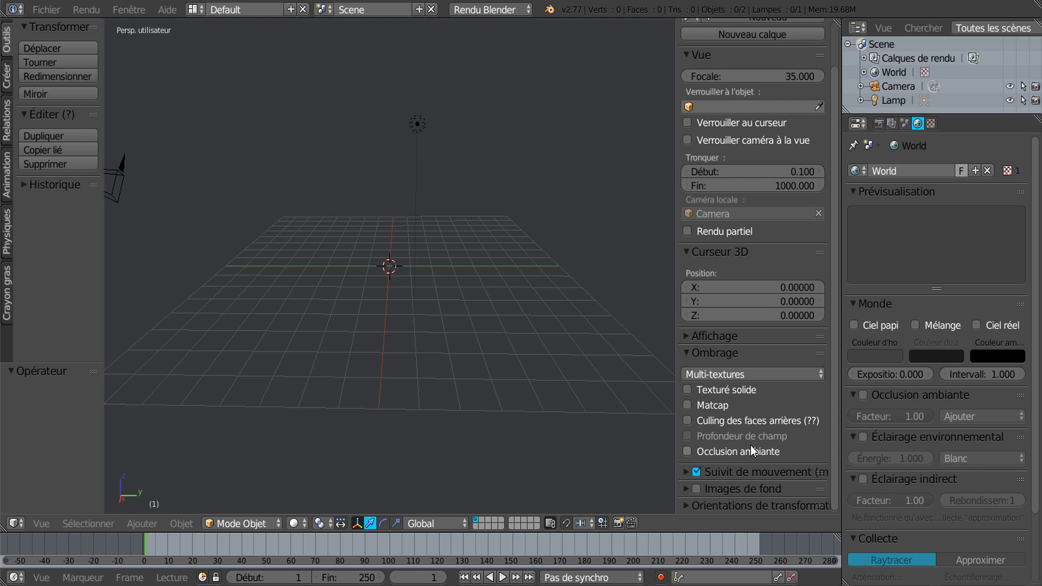
pyautogui.click(686, 489)
pyautogui.scroll(-2, 833, 326)
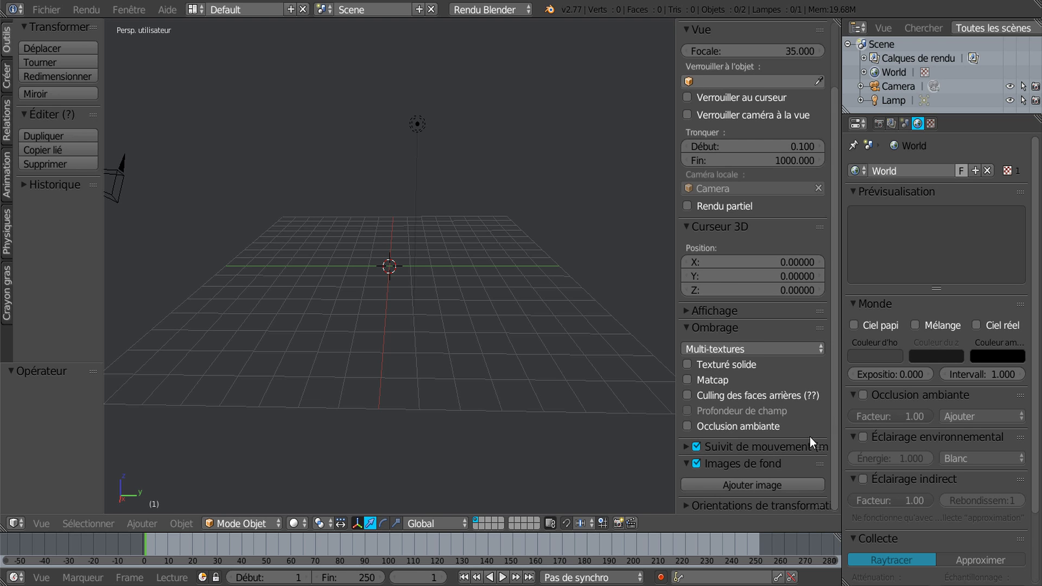
pyautogui.click(741, 484)
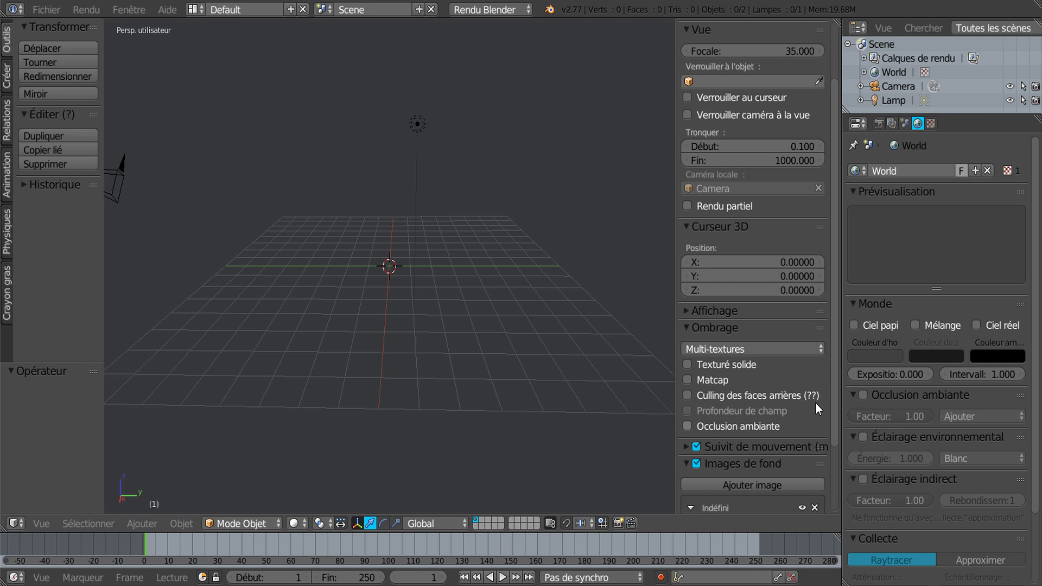
pyautogui.moveTo(832, 350); pyautogui.dragTo(829, 448)
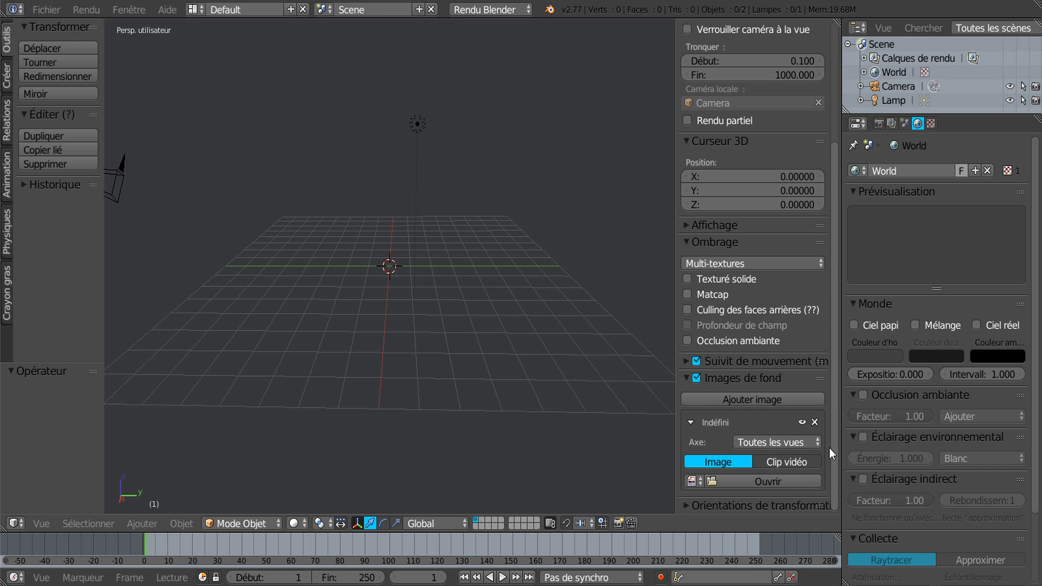
# Load retroviseur-gauche-2cv-inox-e4.png from the desktop folder Gabarit rétro extérieur as the background image, browsing the files as thumbnails
pyautogui.click(776, 481)
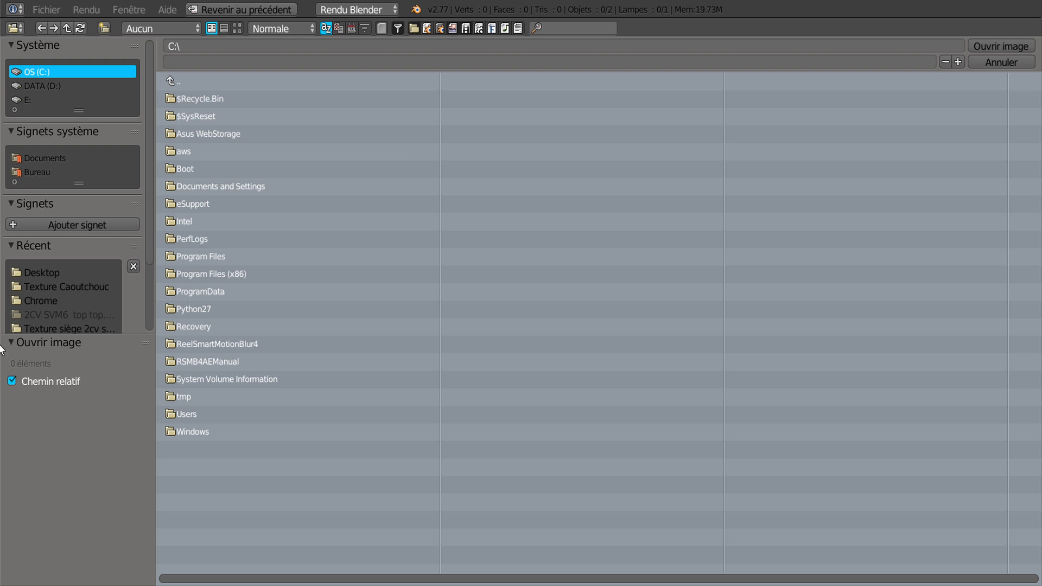
pyautogui.click(38, 176)
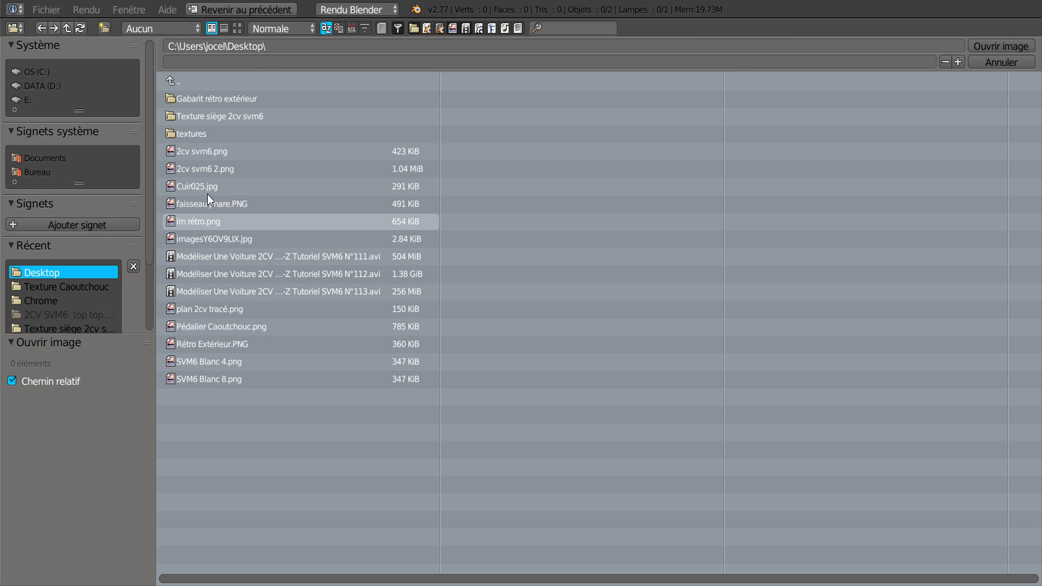
pyautogui.click(206, 98)
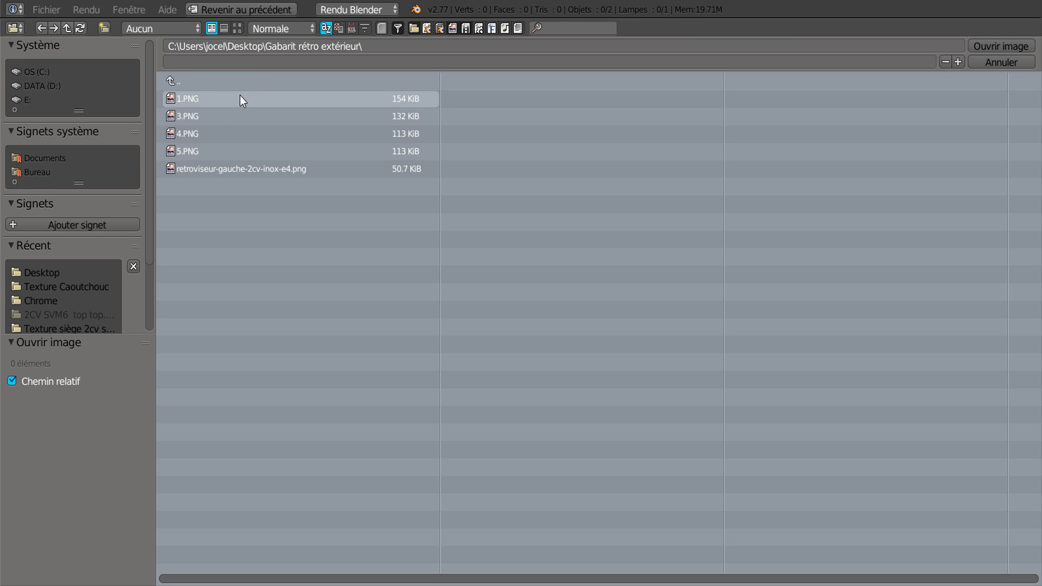
pyautogui.click(237, 28)
pyautogui.click(694, 127)
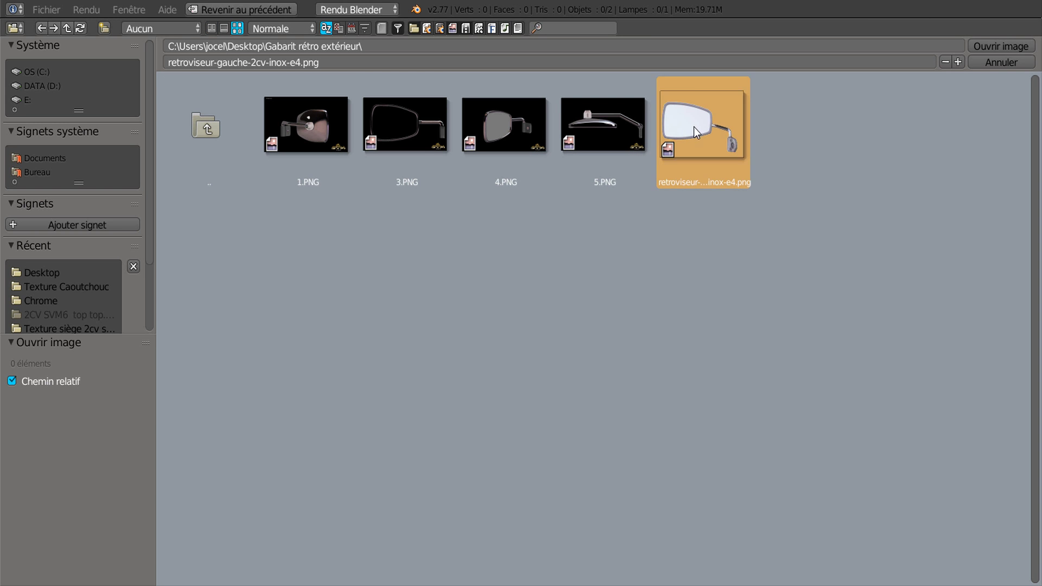
pyautogui.click(993, 47)
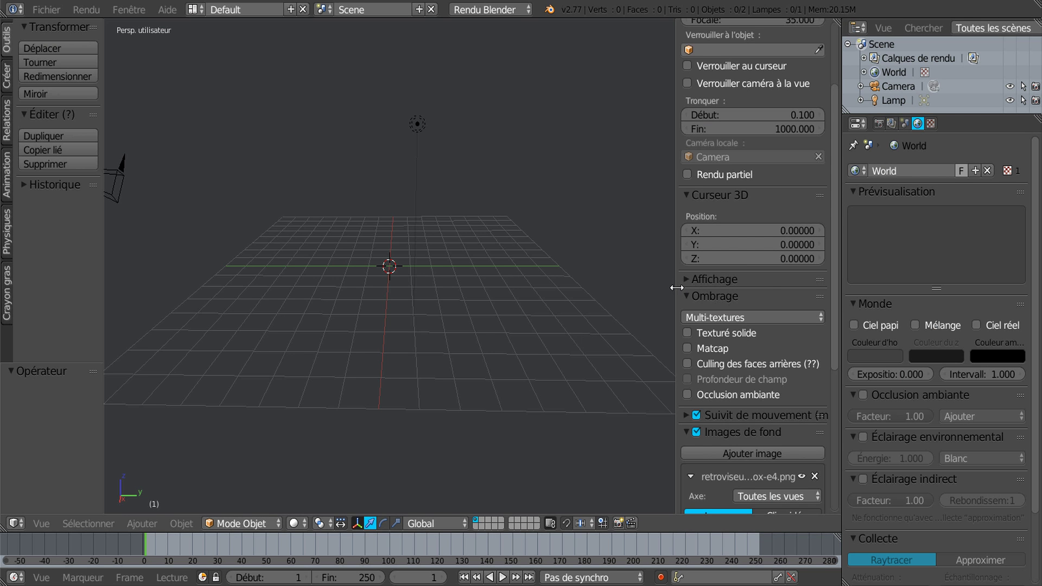
# Set the 3D view to the orthographic top view to display the mirror background image
pyautogui.moveTo(677, 288); pyautogui.dragTo(694, 288)
pyautogui.press('KP_5')
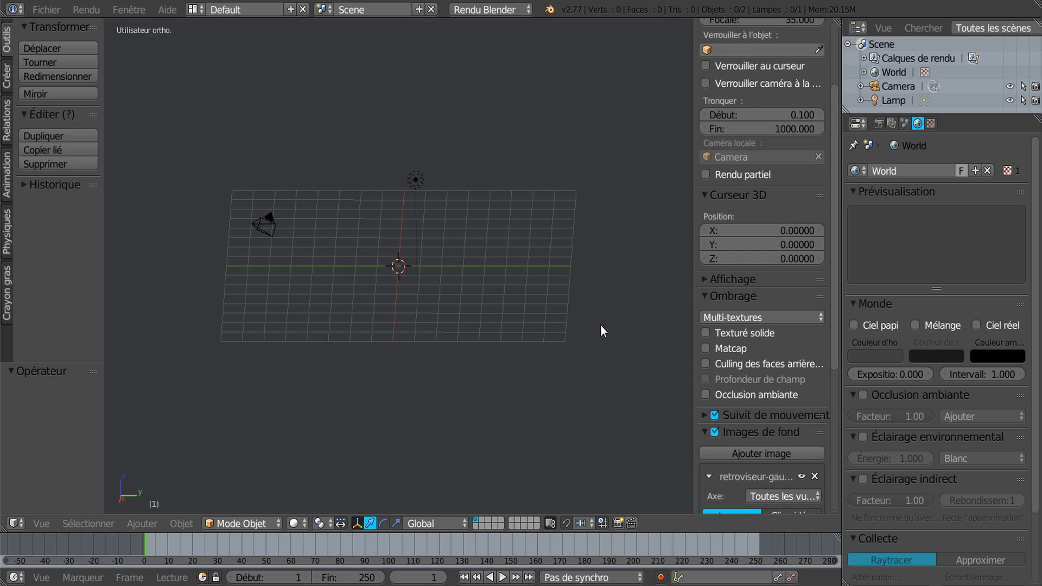
pyautogui.scroll(2, 601, 326)
pyautogui.scroll(-1, 601, 326)
pyautogui.press('KP_7')
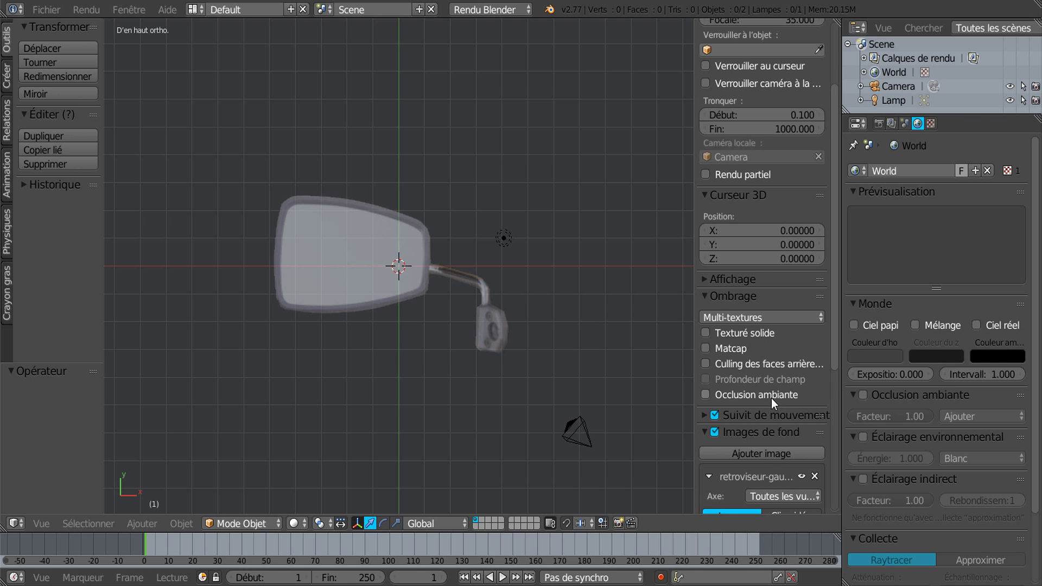
# Set the background image's opacity to 0.777 and hide the 3D view's properties
pyautogui.scroll(-3, 771, 398)
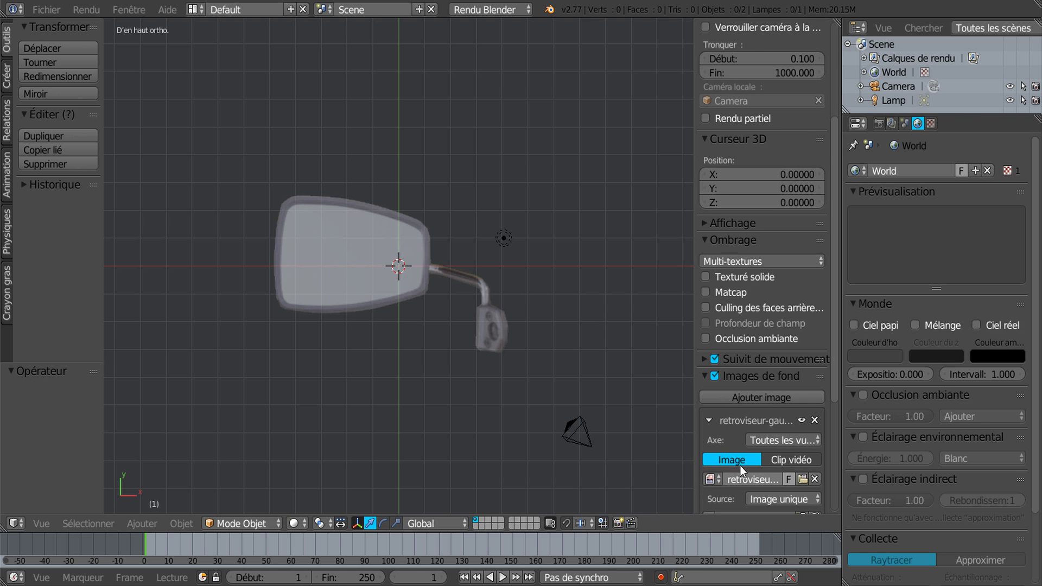
pyautogui.scroll(-3, 741, 462)
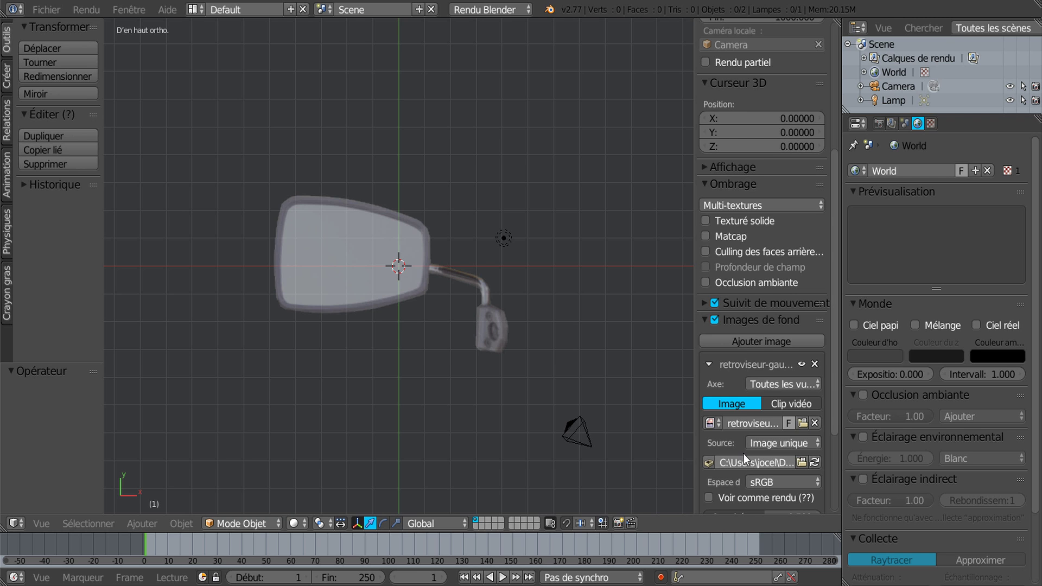
pyautogui.scroll(2, 744, 454)
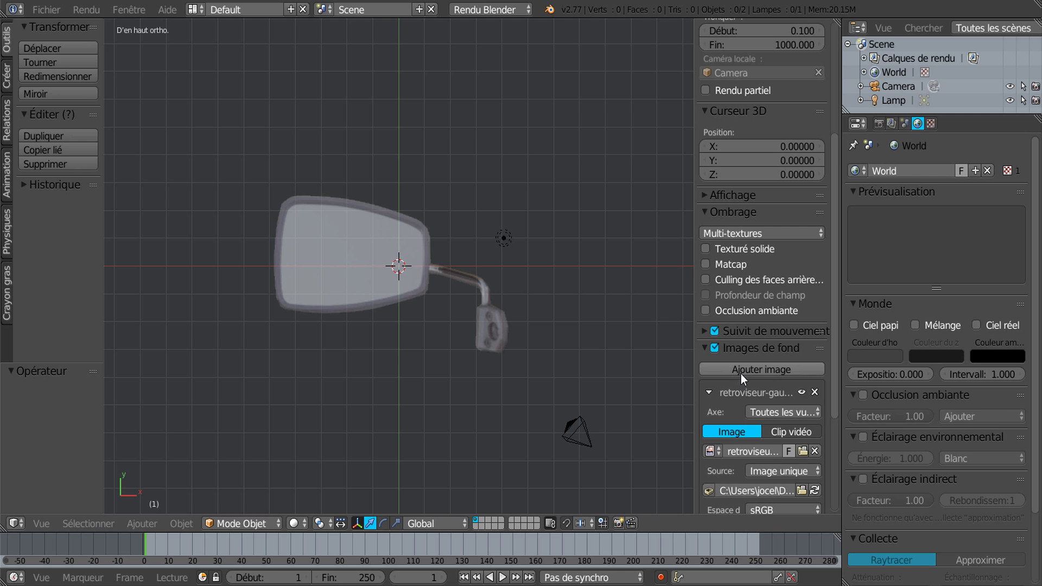
pyautogui.scroll(-4, 743, 373)
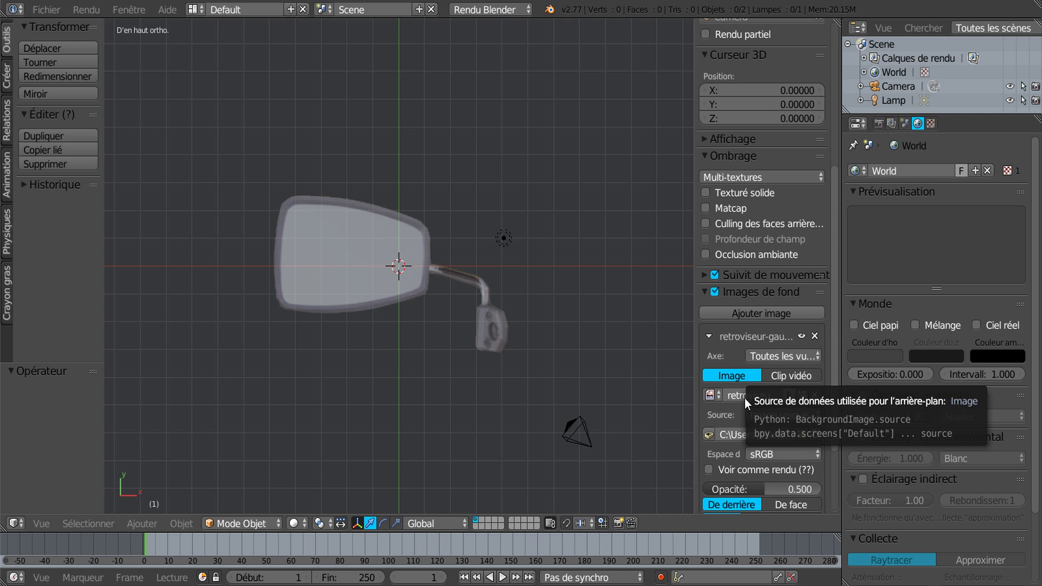
pyautogui.moveTo(697, 402); pyautogui.dragTo(629, 398)
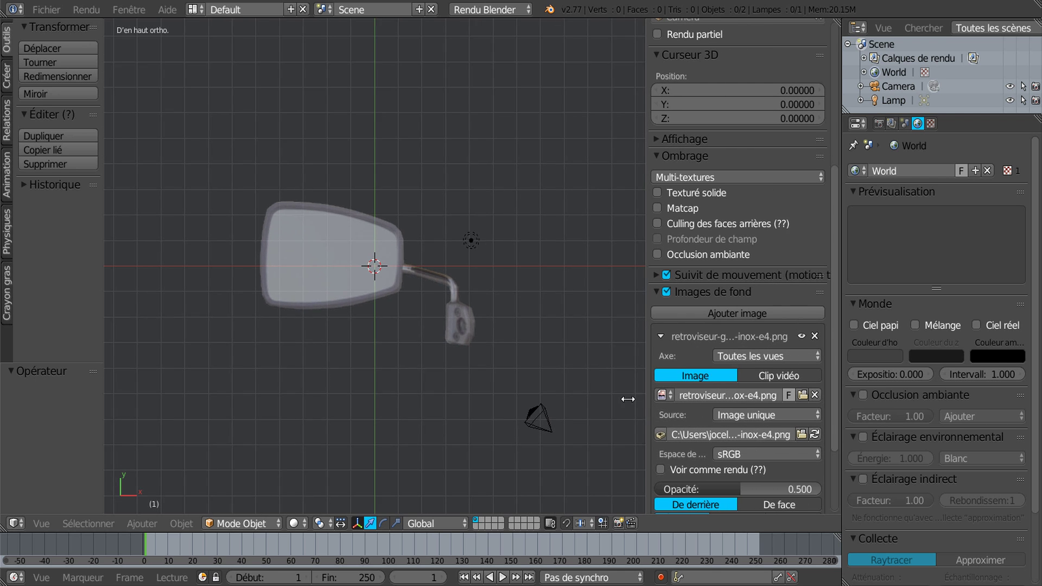
pyautogui.moveTo(830, 356); pyautogui.dragTo(833, 425)
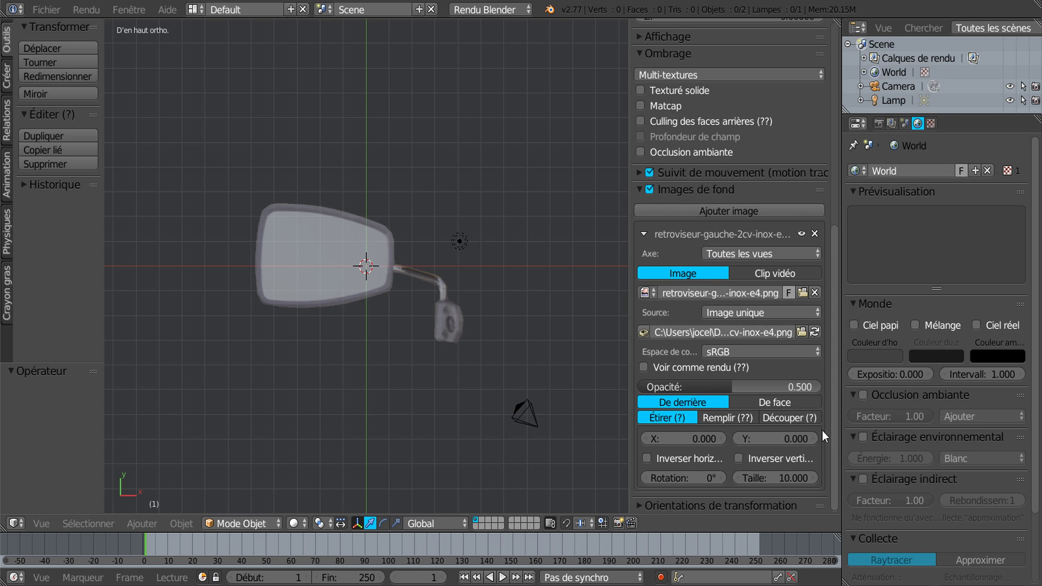
pyautogui.moveTo(734, 386); pyautogui.dragTo(776, 385)
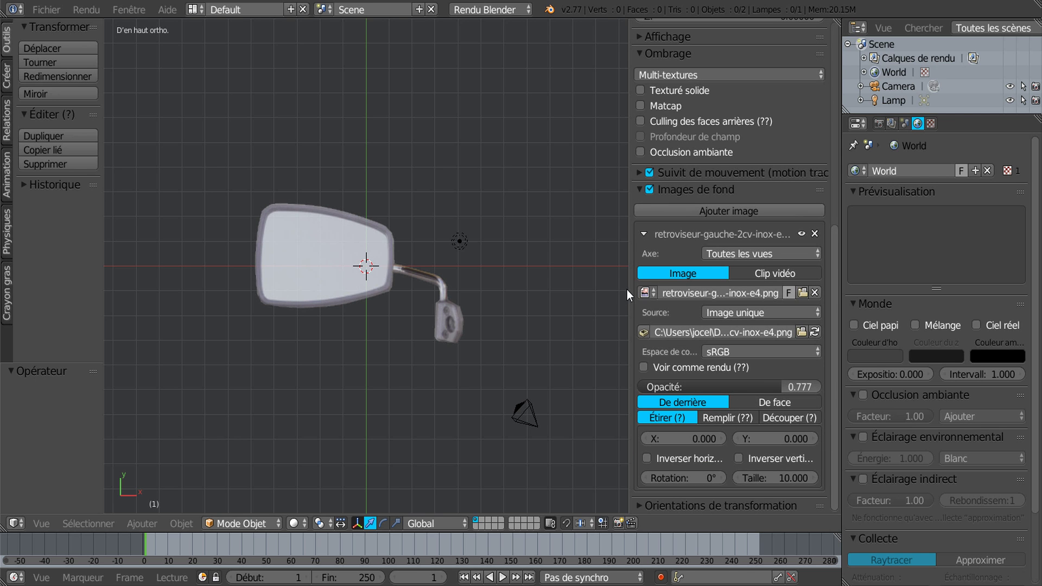
pyautogui.moveTo(680, 290); pyautogui.dragTo(849, 295)
pyautogui.scroll(-1, 604, 345)
pyautogui.scroll(2, 604, 345)
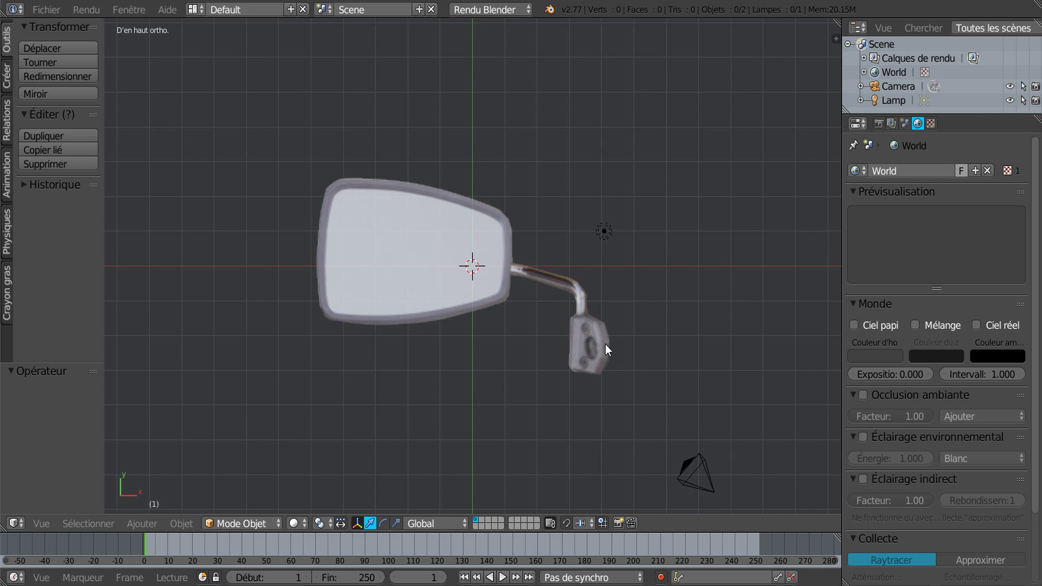
# Add a plane of radius 1 at the origin in the top view and enter Edit Mode on it
pyautogui.click(7, 76)
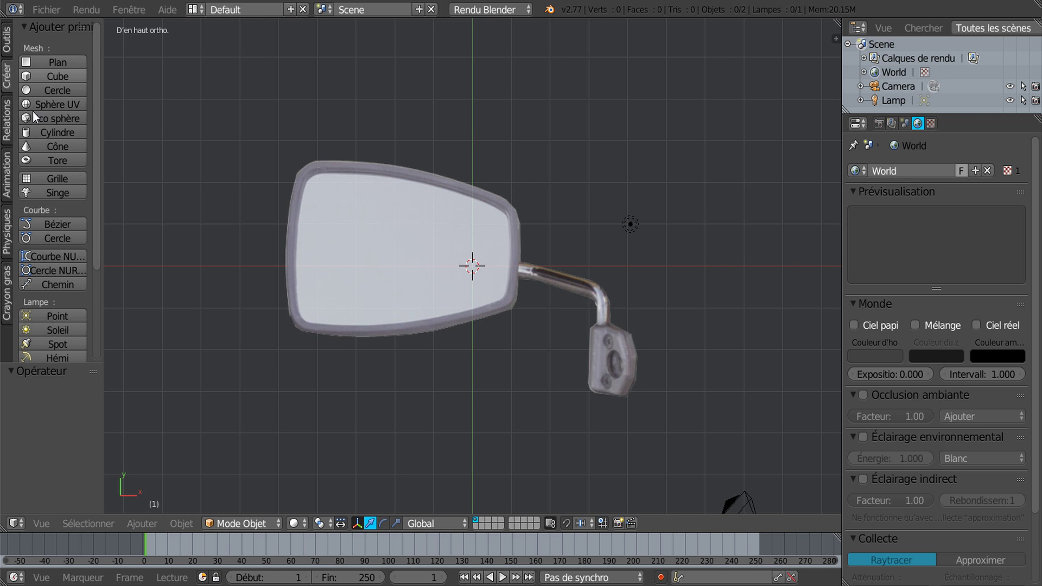
pyautogui.click(41, 60)
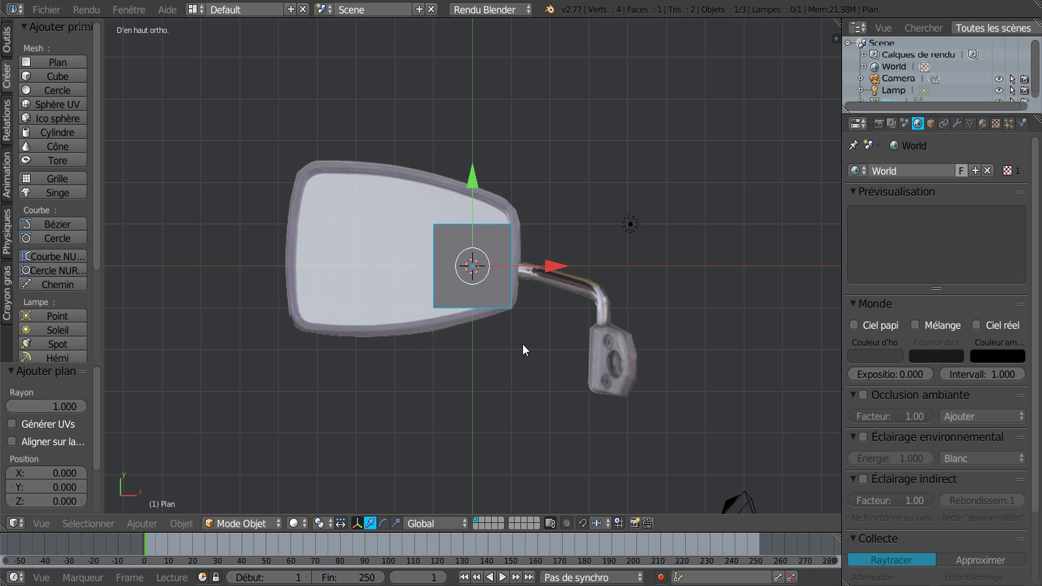
pyautogui.press('Tab')
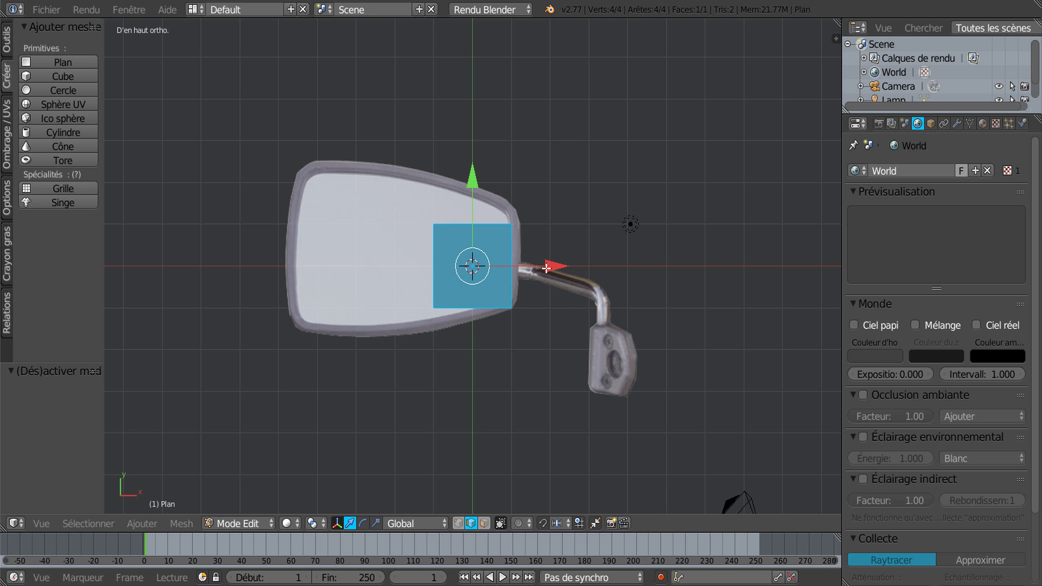
# Stretch the plane to the mirror's width, moving its left edge about -3.78 and its right edge about 0.15 along X
pyautogui.rightClick(431, 252)
pyautogui.moveTo(511, 266); pyautogui.dragTo(363, 276)
pyautogui.rightClick(504, 260)
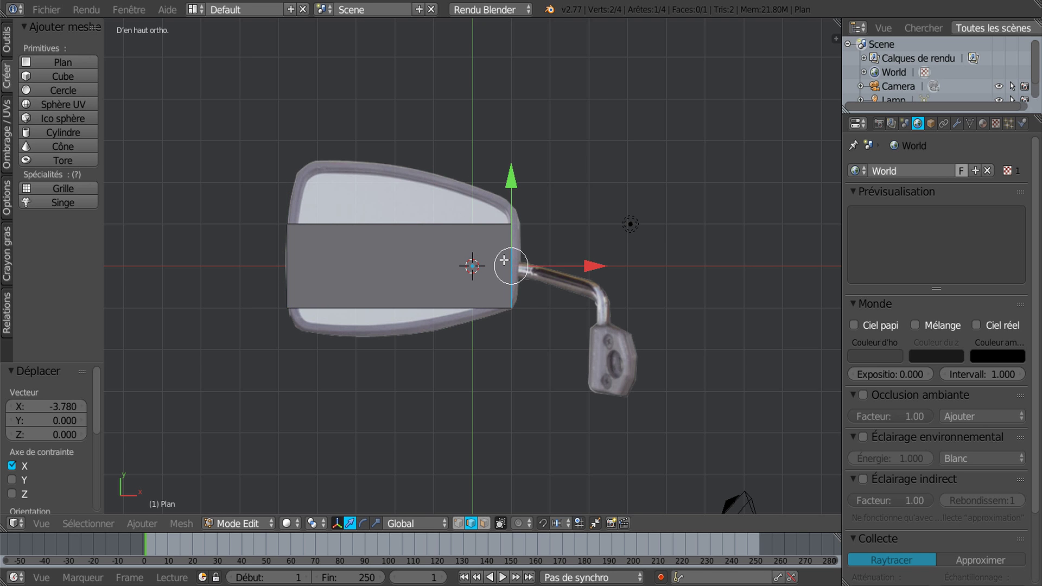
pyautogui.moveTo(591, 263); pyautogui.dragTo(593, 263)
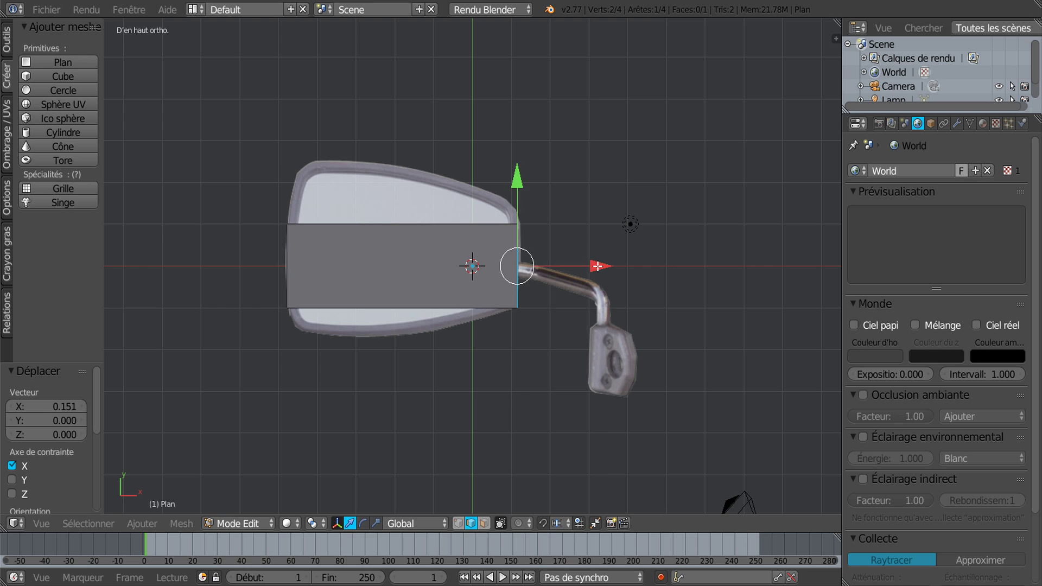
# In wireframe display, move the plane's upper edge about 1.53 and its lower edge about -0.66 along Y to match the mirror's height
pyautogui.press('z')
pyautogui.rightClick(422, 217)
pyautogui.moveTo(409, 142); pyautogui.dragTo(413, 80)
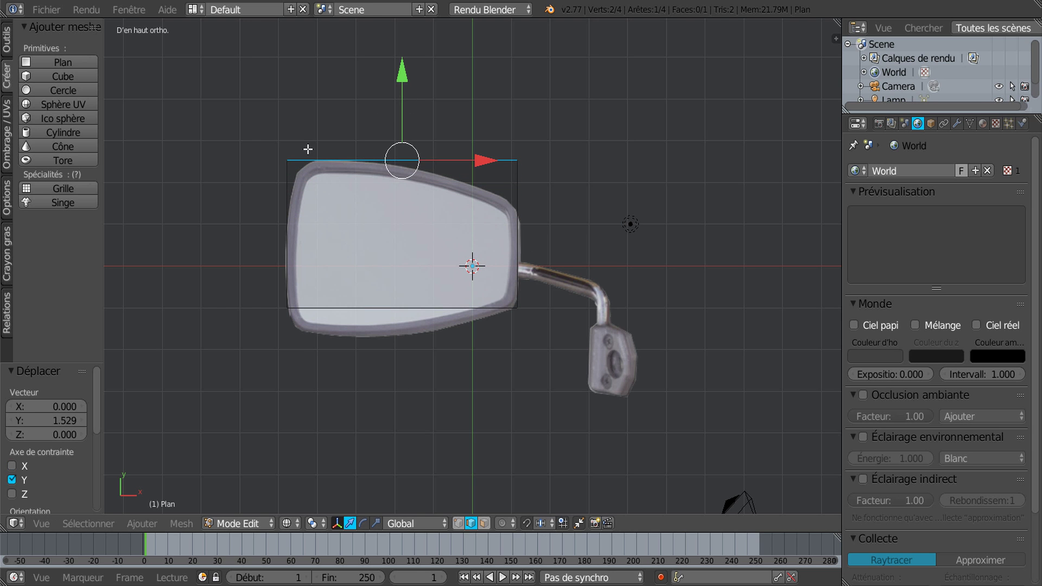
pyautogui.rightClick(359, 309)
pyautogui.moveTo(402, 222); pyautogui.dragTo(408, 245)
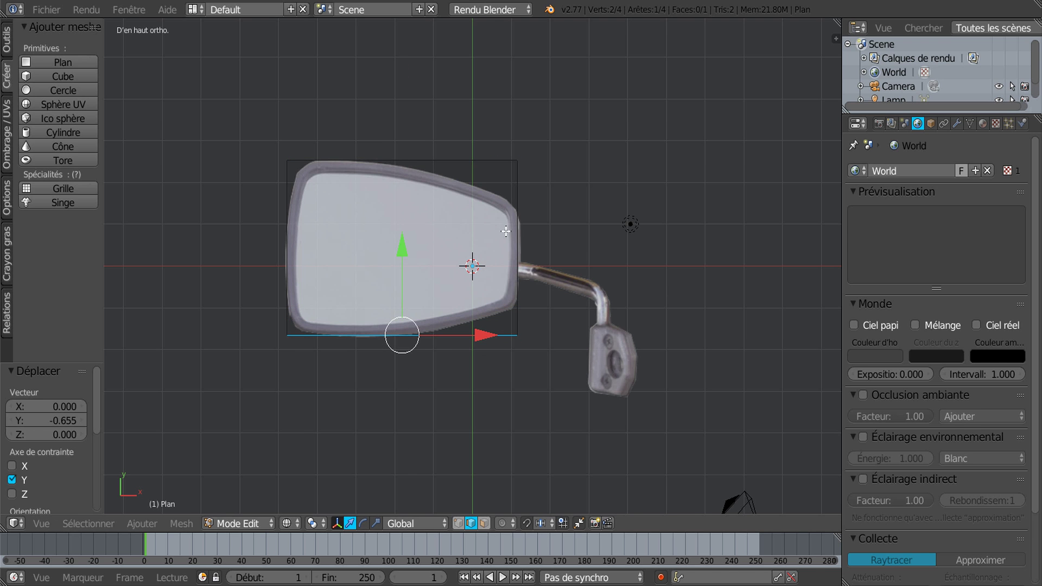
# Scale the plane's right edge along Y by about 0.705 to taper it like the mirror's narrow side
pyautogui.rightClick(518, 243)
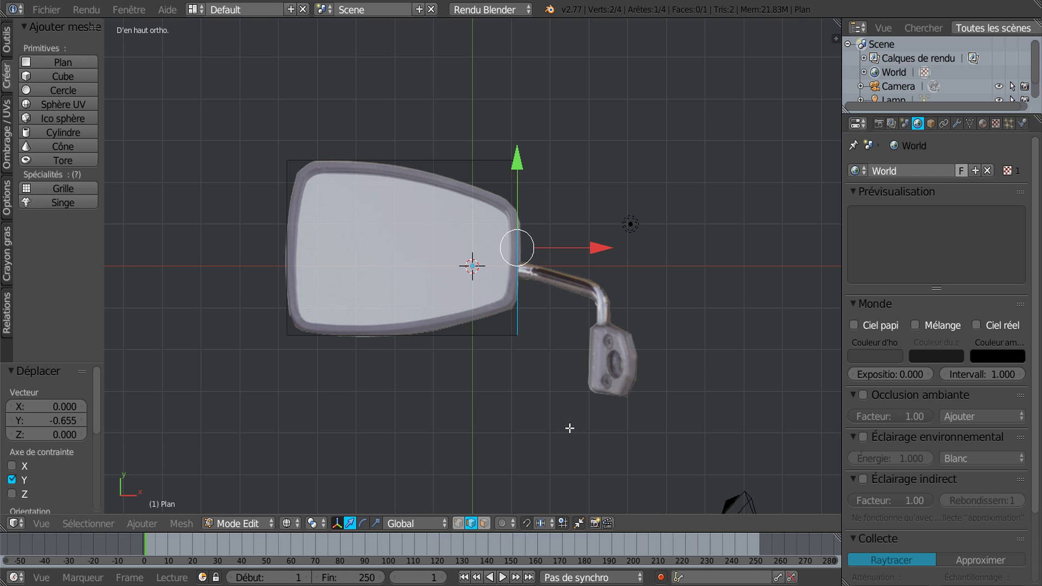
pyautogui.click(376, 523)
pyautogui.moveTo(516, 157); pyautogui.dragTo(521, 184)
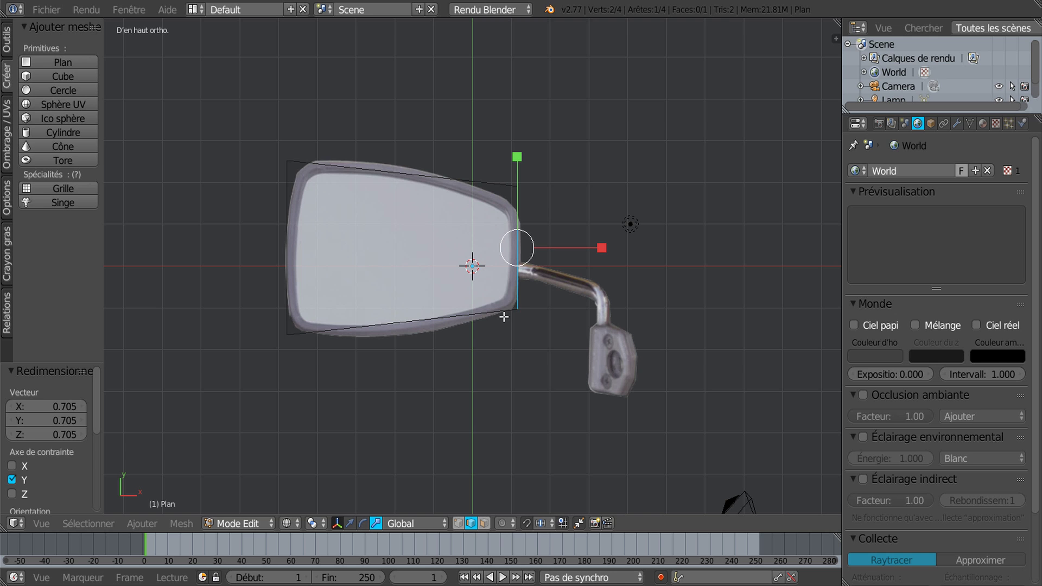
# Cut one centred vertical edge loop through the plane and scale it along Y by about 1.15 to follow the mirror's outline
pyautogui.hotkey('ctrl', 'r')
pyautogui.click(403, 182)
pyautogui.click(402, 182)
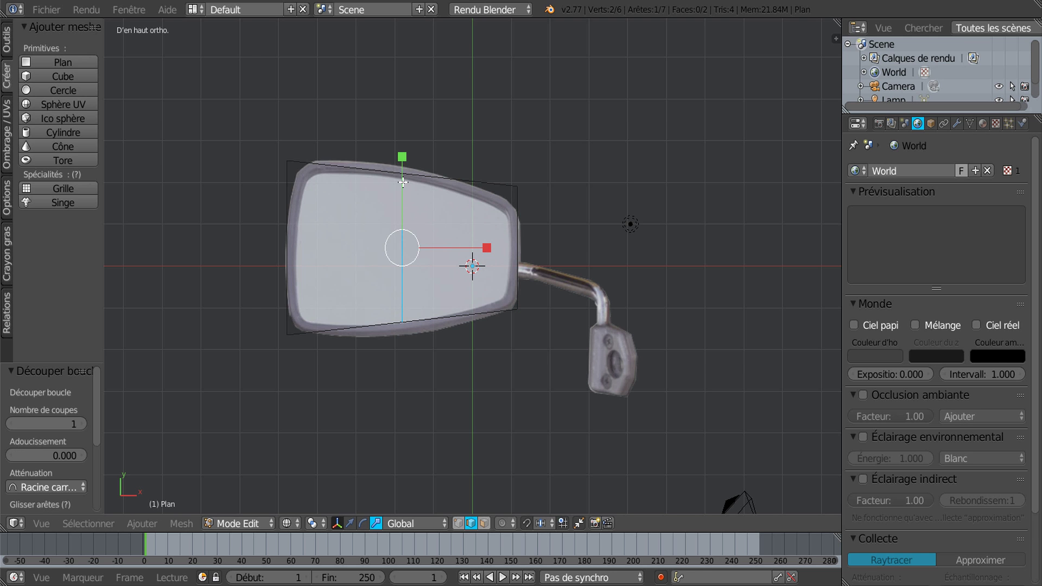
pyautogui.moveTo(406, 160); pyautogui.dragTo(410, 148)
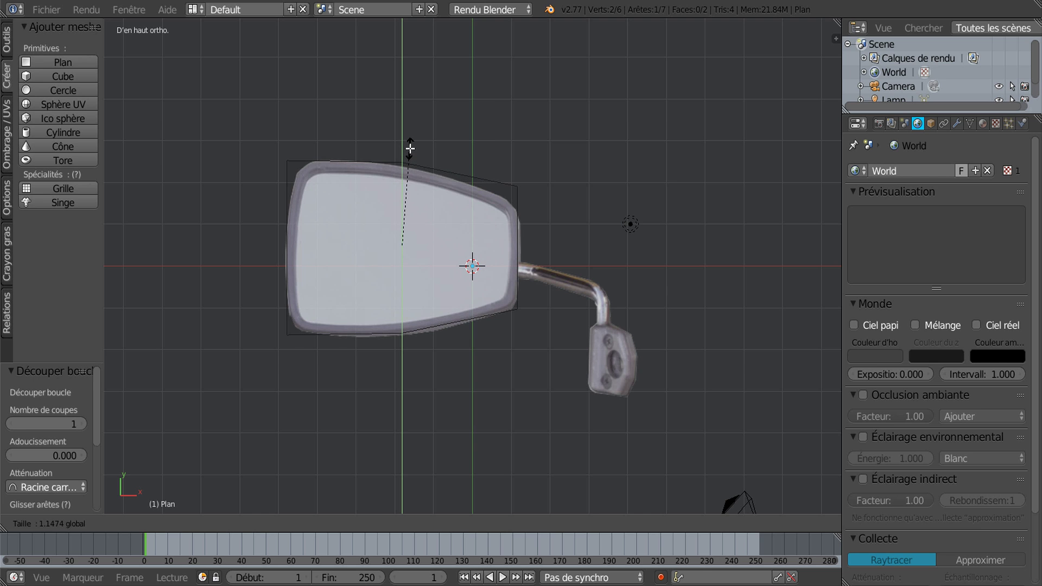
pyautogui.rightClick(410, 148)
pyautogui.press('z')
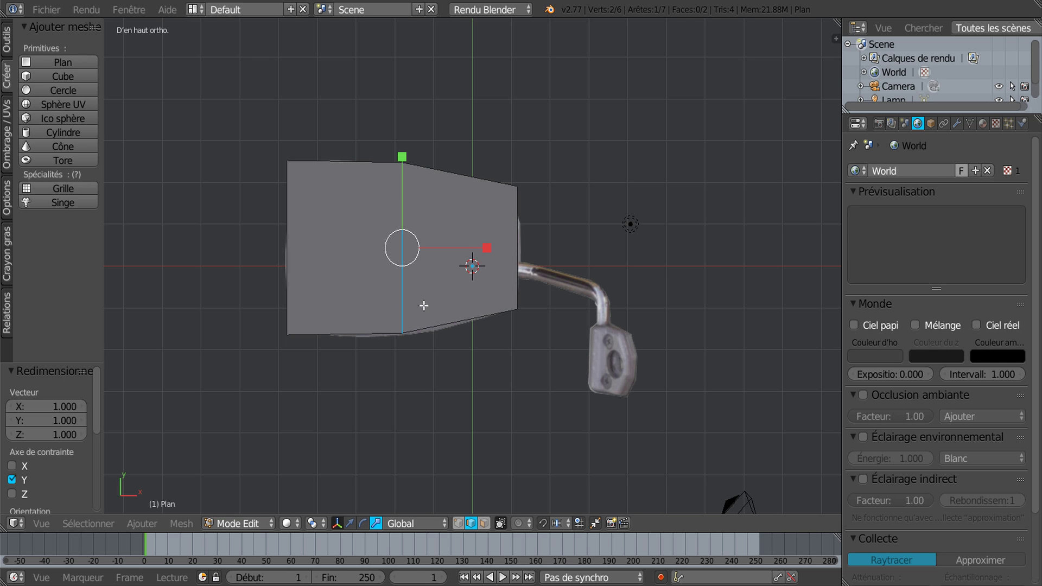
pyautogui.press('z')
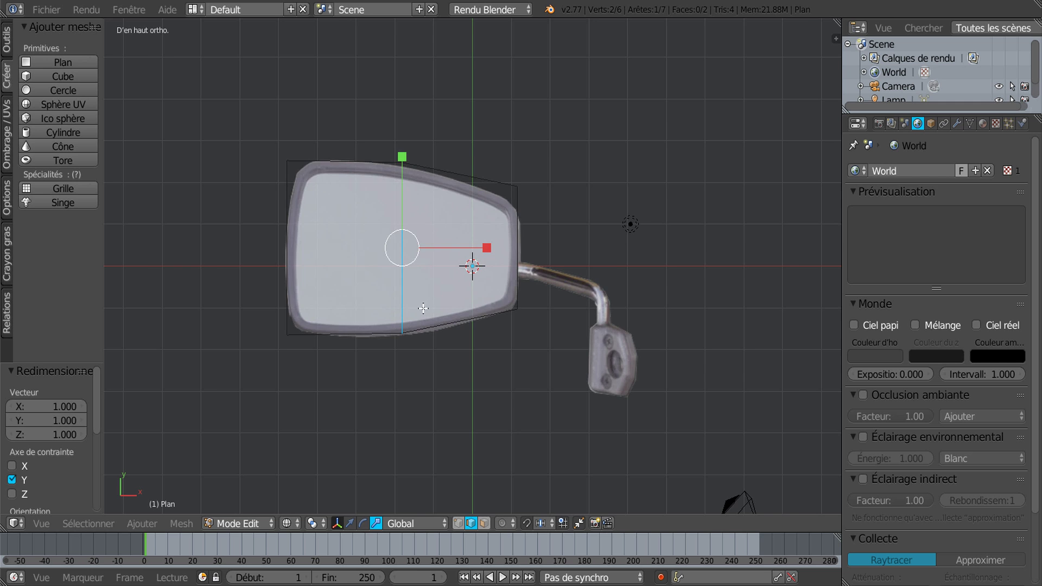
# Cut five evenly spaced vertical edge loops into the right half of the plane
pyautogui.scroll(1, 423, 307)
pyautogui.press('z')
pyautogui.hotkey('alt', 'z')
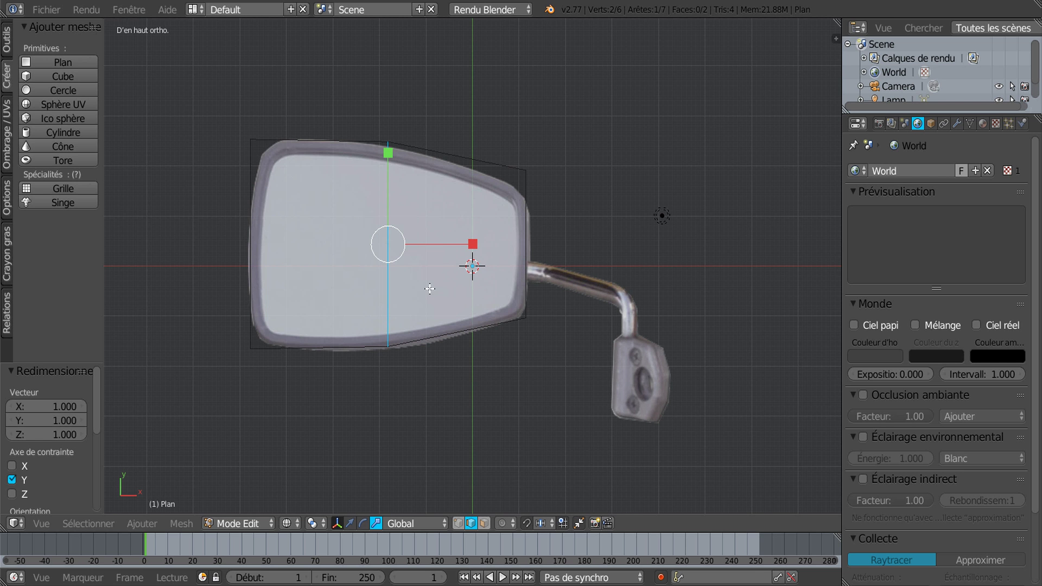
pyautogui.hotkey('ctrl', 'r')
pyautogui.scroll(2, 447, 178)
pyautogui.scroll(2, 447, 177)
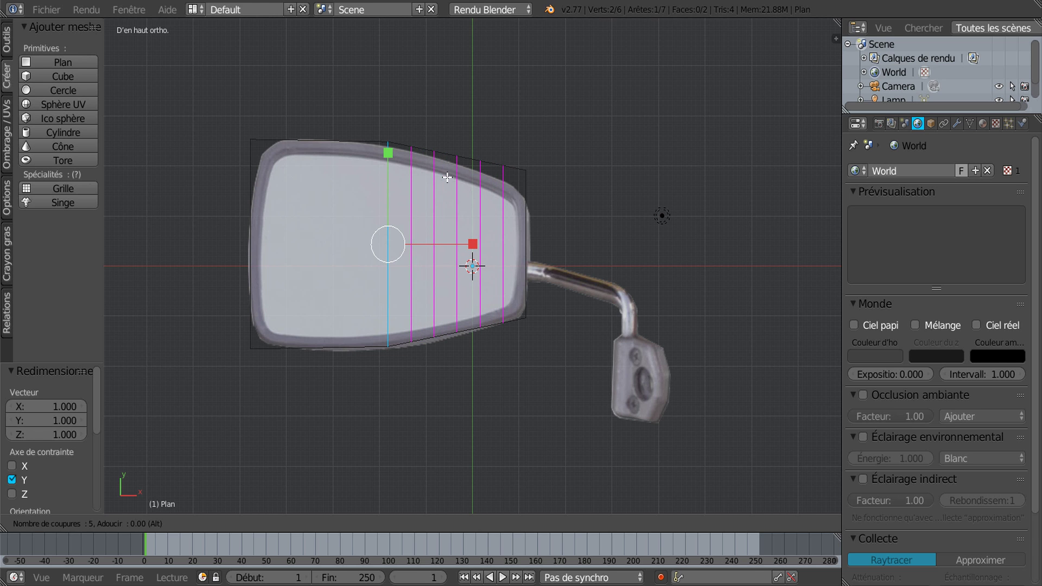
pyautogui.scroll(-1, 447, 178)
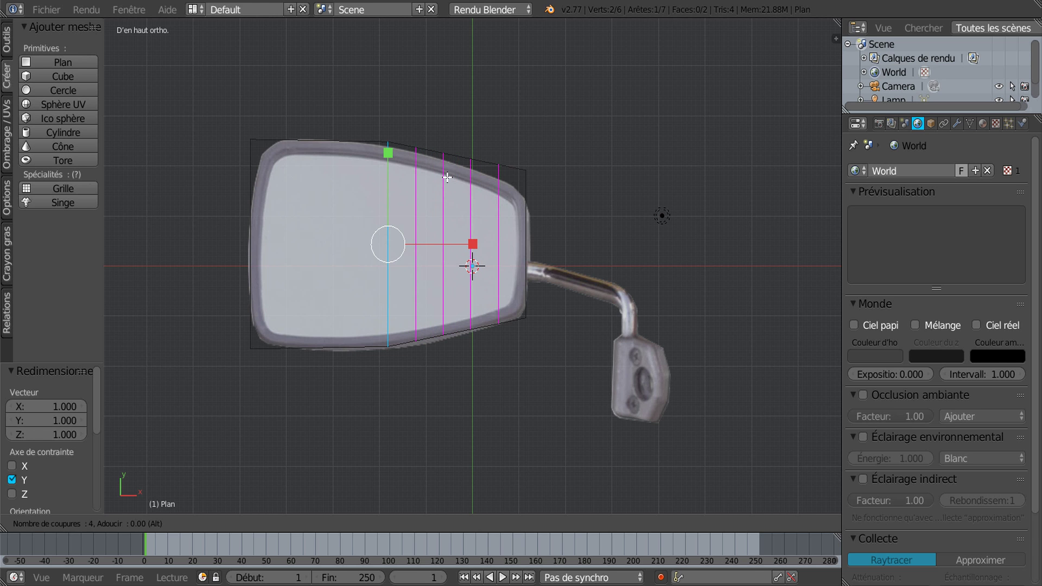
pyautogui.scroll(1, 447, 178)
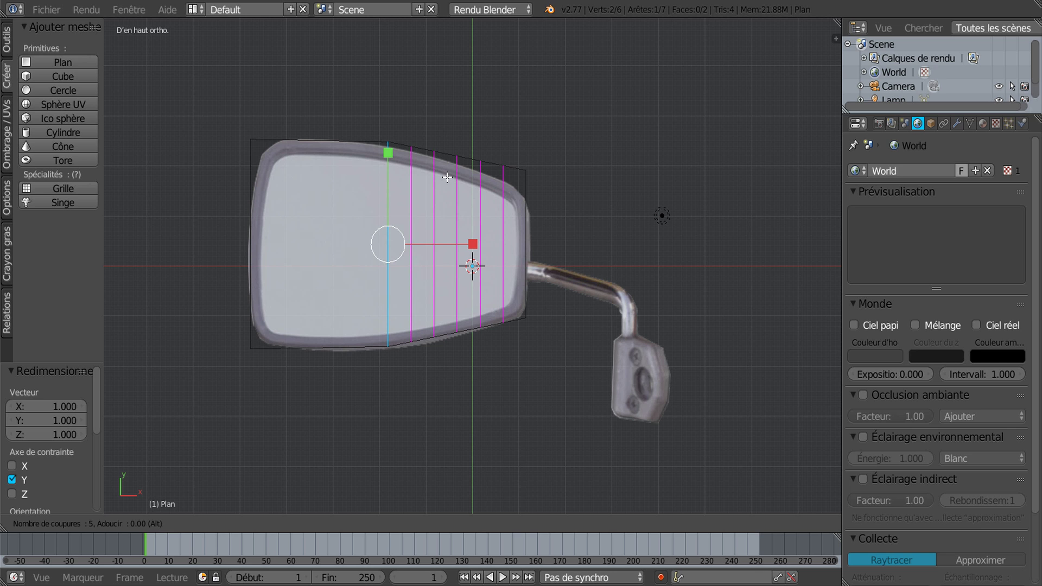
pyautogui.click(447, 177)
pyautogui.click(447, 178)
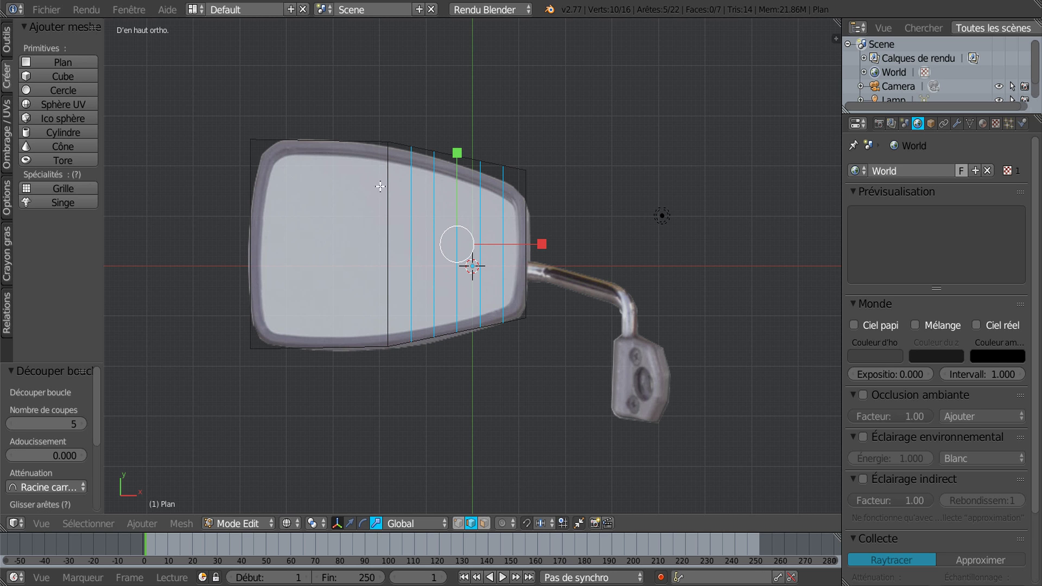
# Cut five evenly spaced vertical edge loops into the left half of the plane
pyautogui.hotkey('ctrl', 'r')
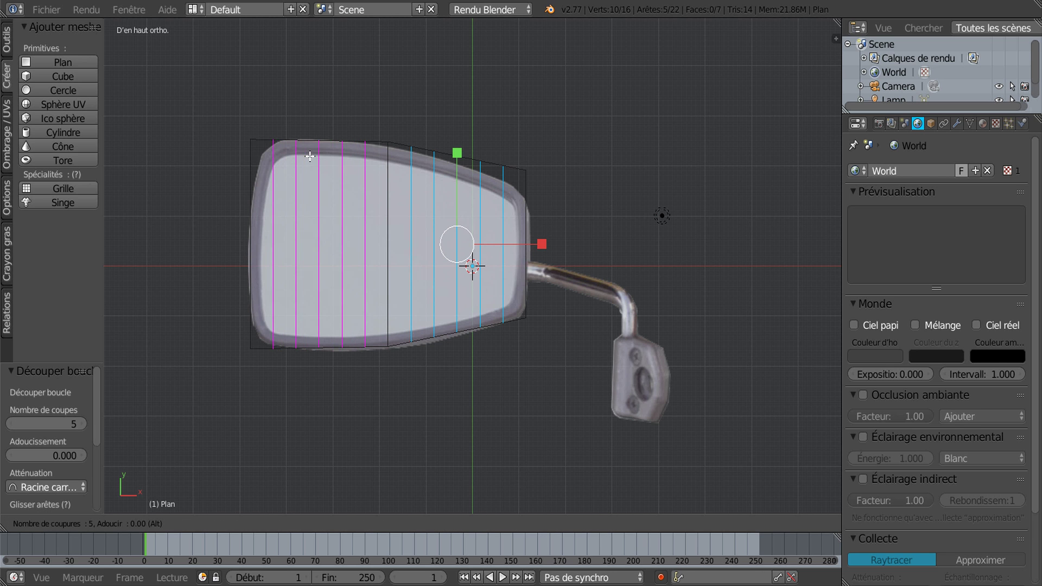
pyautogui.click(309, 157)
pyautogui.click(309, 156)
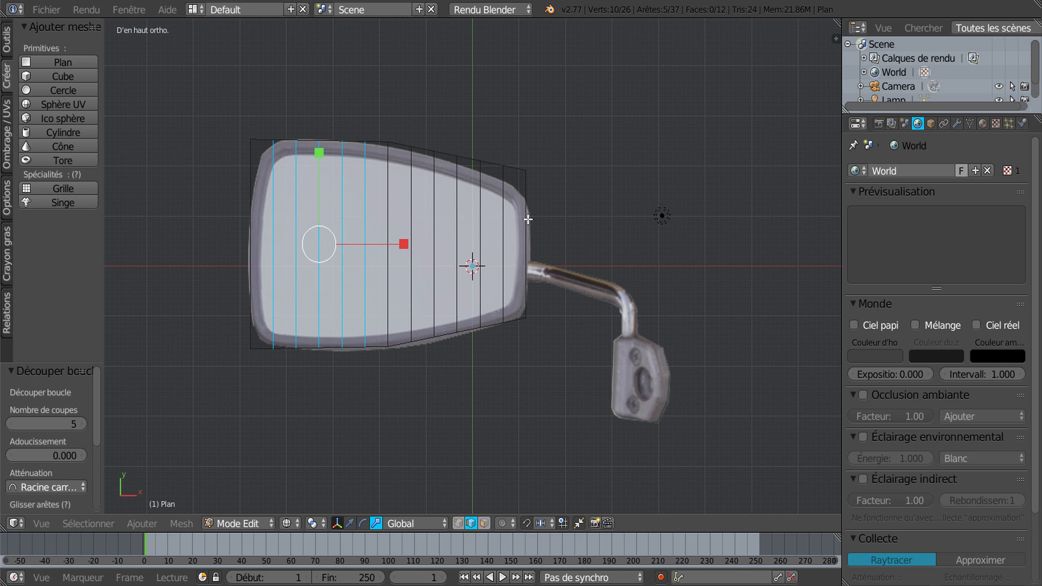
# Cut five evenly spaced horizontal edge loops across the whole plane
pyautogui.hotkey('ctrl', 'r')
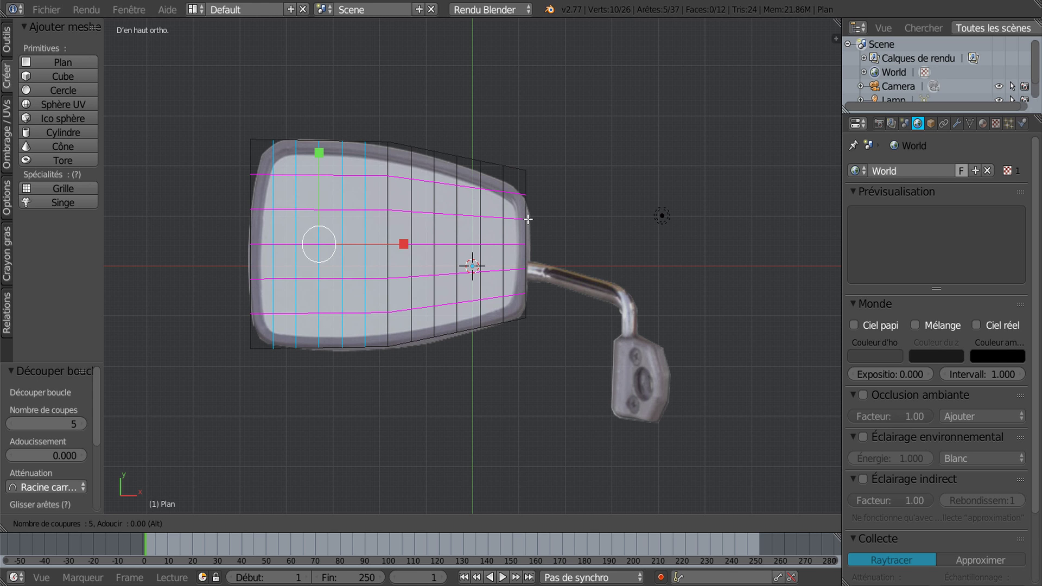
pyautogui.scroll(-1, 527, 218)
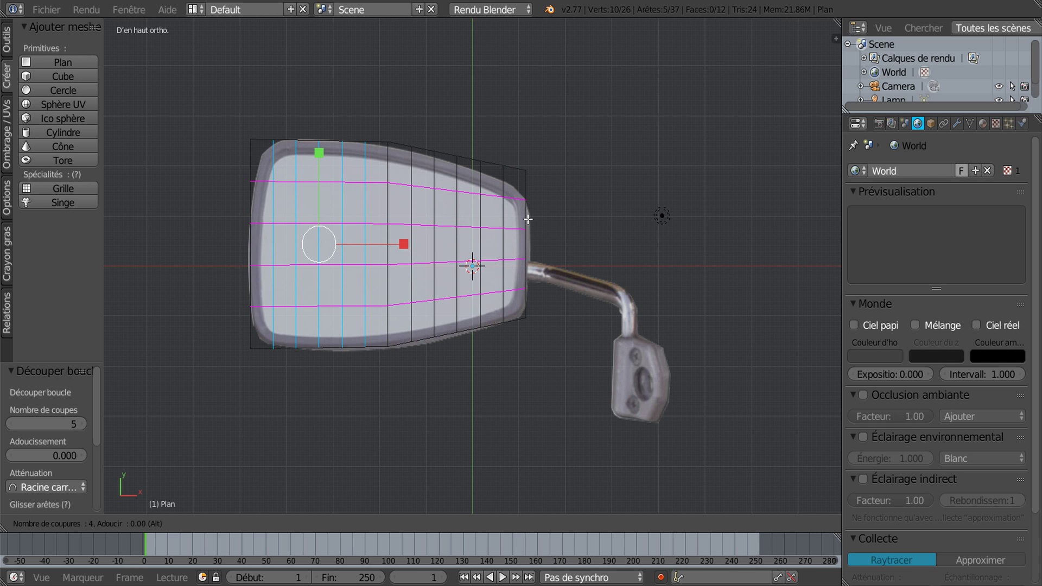
pyautogui.scroll(1, 528, 218)
pyautogui.click(527, 218)
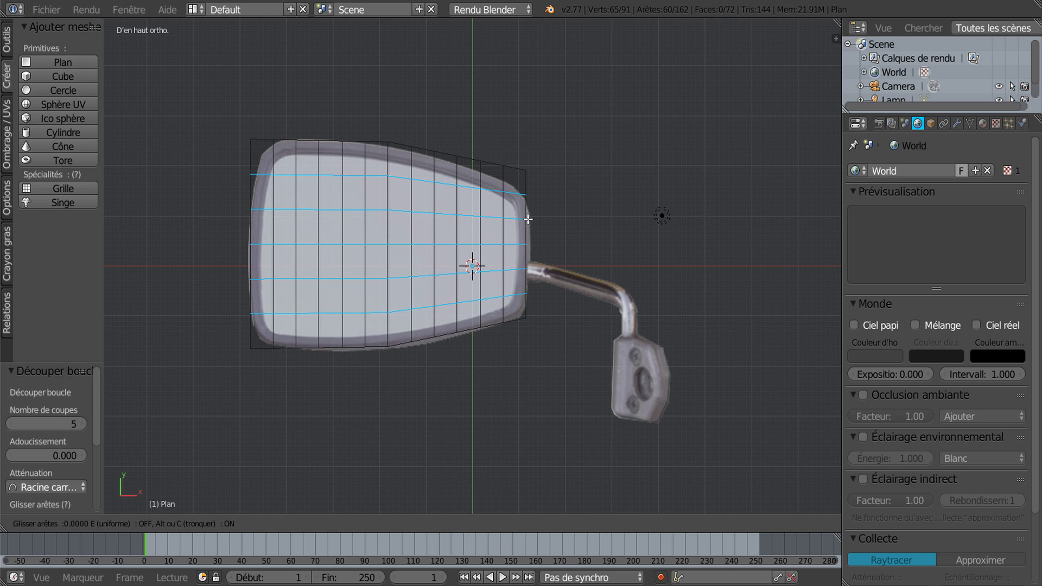
pyautogui.rightClick(533, 214)
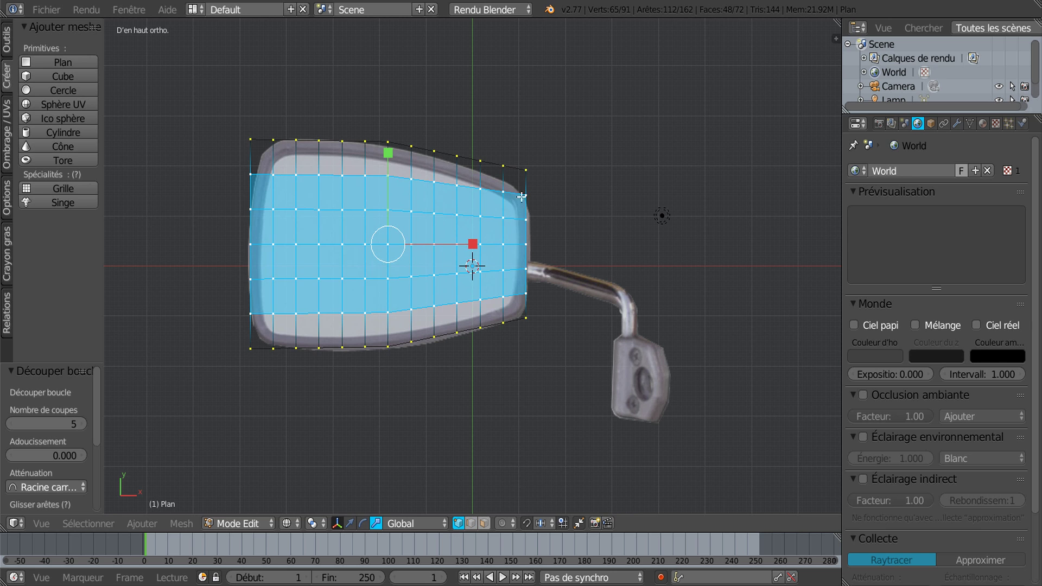
# Scale the plane's four corner vertices together to about 0.928 so the corners follow the mirror's rounding
pyautogui.rightClick(526, 171)
pyautogui.keyDown('shift'); pyautogui.rightClick(525, 318); pyautogui.keyUp('shift')
pyautogui.keyDown('shift'); pyautogui.rightClick(251, 346); pyautogui.keyUp('shift')
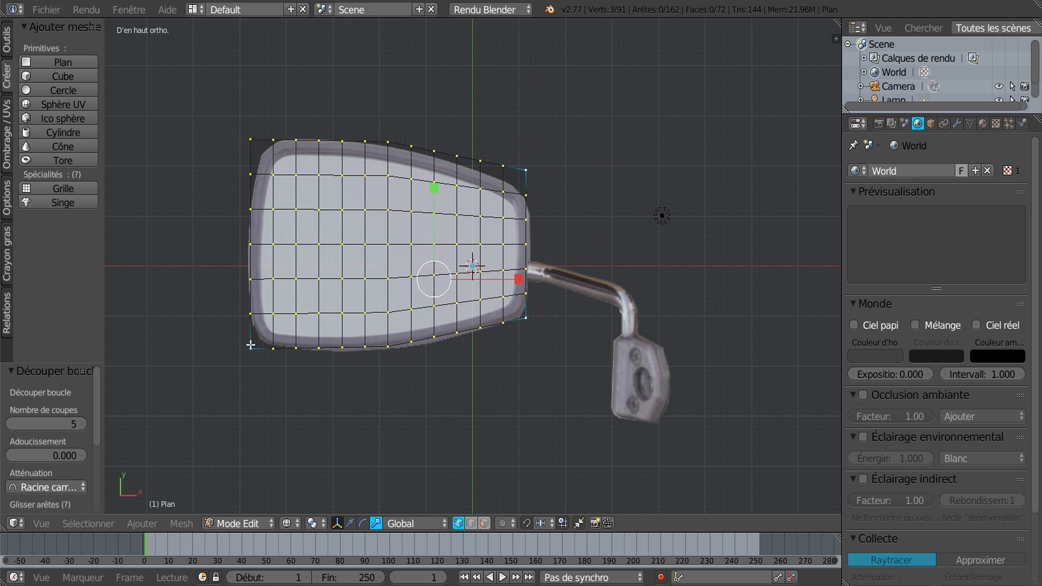
pyautogui.keyDown('shift'); pyautogui.rightClick(249, 135); pyautogui.keyUp('shift')
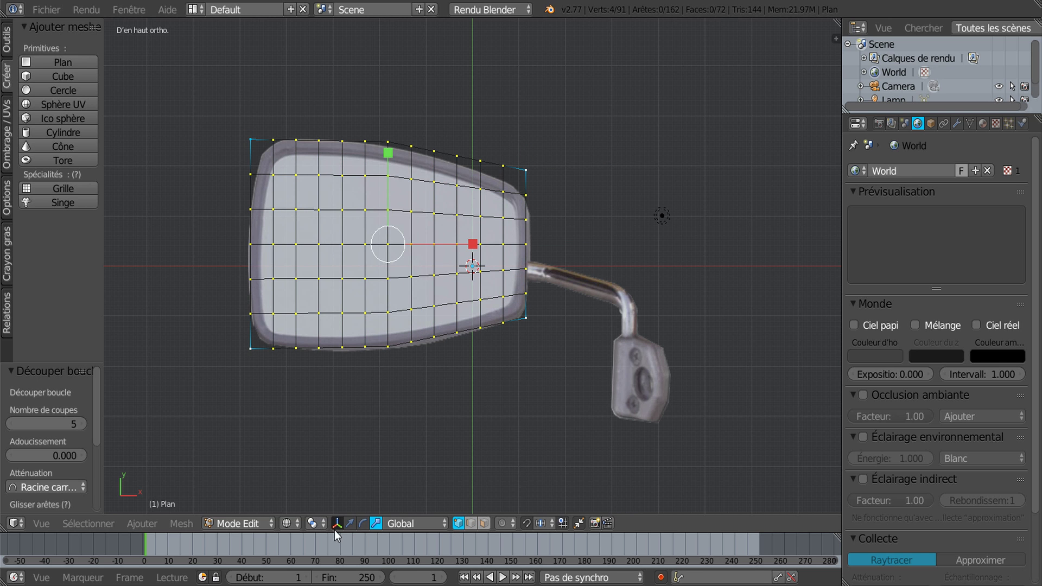
pyautogui.click(314, 523)
pyautogui.click(356, 458)
pyautogui.click(349, 522)
pyautogui.press('s')
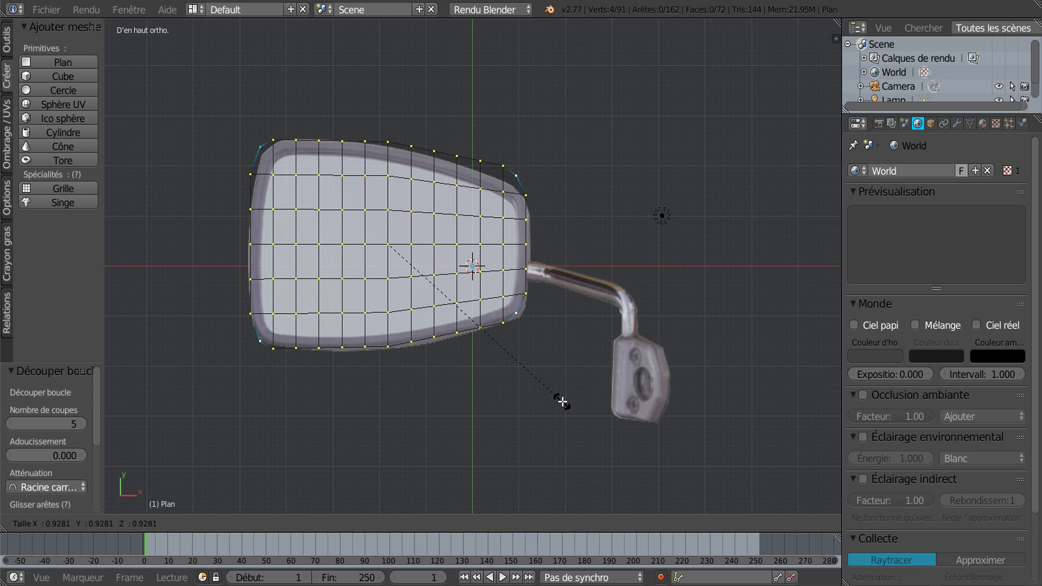
pyautogui.click(562, 401)
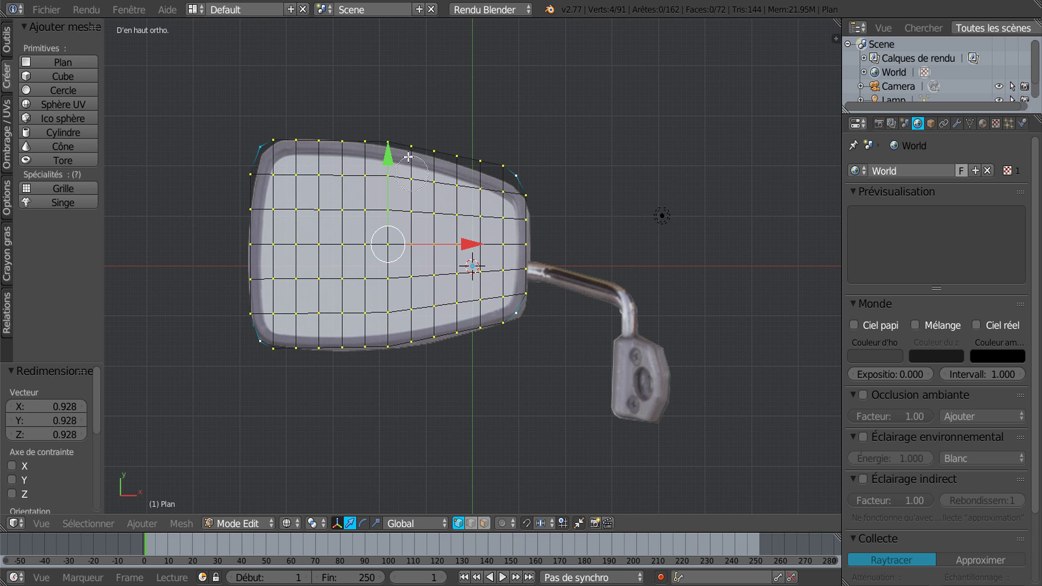
# Circle-select the plane's upper and lower border vertices, including those beside the four corners, and return to solid display
pyautogui.press('c')
pyautogui.moveTo(271, 140)
pyautogui.mouseDown()
pyautogui.moveTo(400, 140)
pyautogui.moveTo(519, 163)
pyautogui.moveTo(532, 179)
pyautogui.mouseUp()
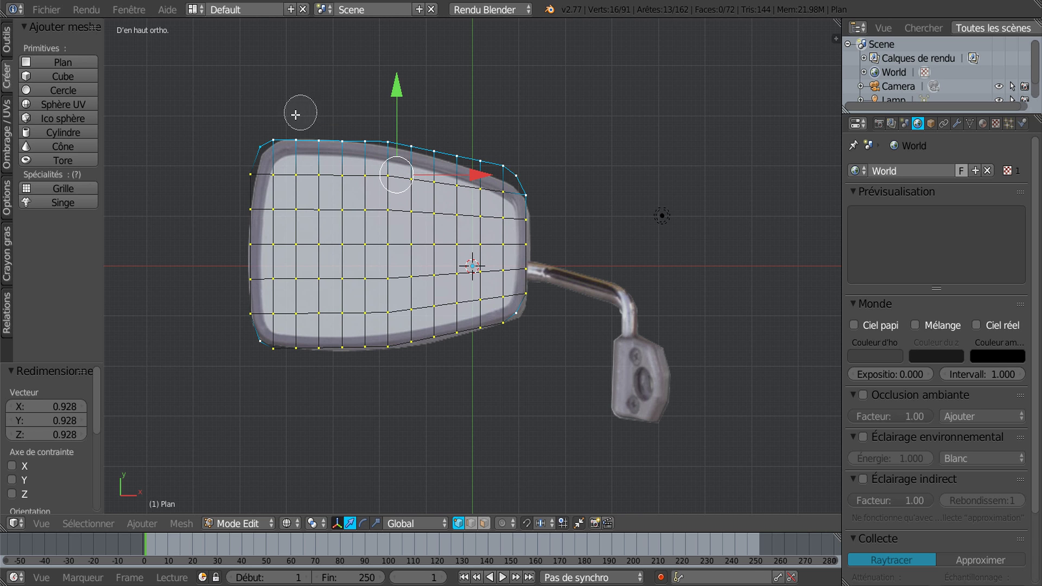
pyautogui.click(242, 161)
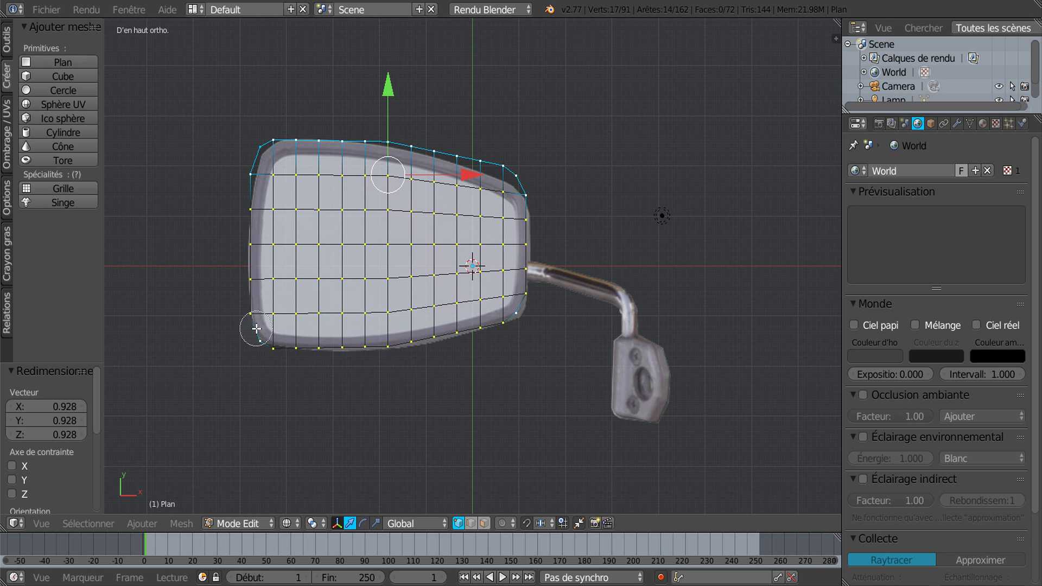
pyautogui.click(256, 329)
pyautogui.moveTo(259, 335)
pyautogui.mouseDown()
pyautogui.moveTo(325, 345)
pyautogui.moveTo(508, 322)
pyautogui.mouseUp()
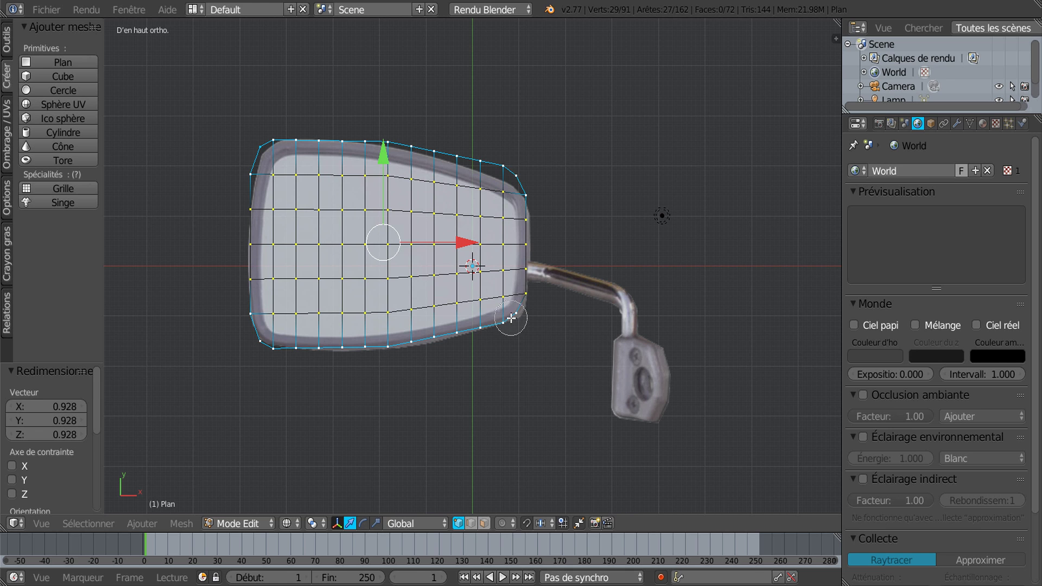
pyautogui.click(513, 315)
pyautogui.rightClick(510, 360)
pyautogui.press('z')
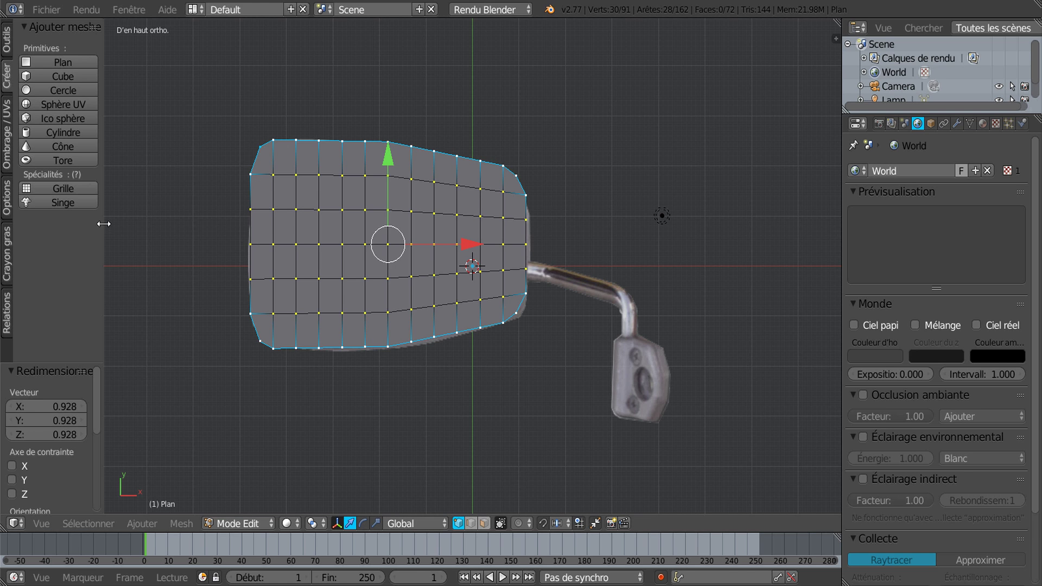
# Show the mesh editing tools, widen their panel and expand the LoopTools section
pyautogui.click(7, 38)
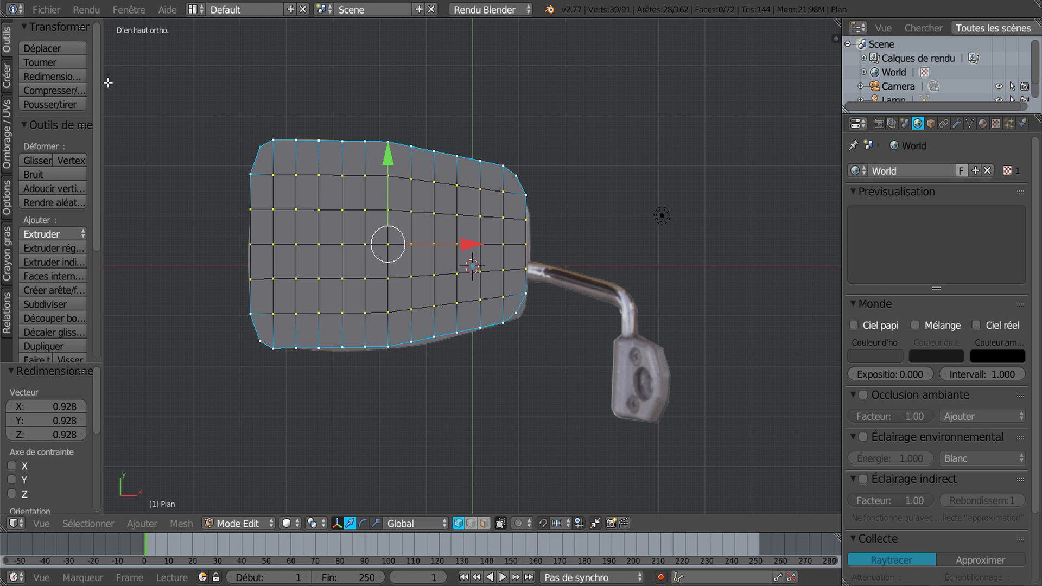
pyautogui.scroll(-2, 97, 139)
pyautogui.moveTo(104, 187); pyautogui.dragTo(128, 193)
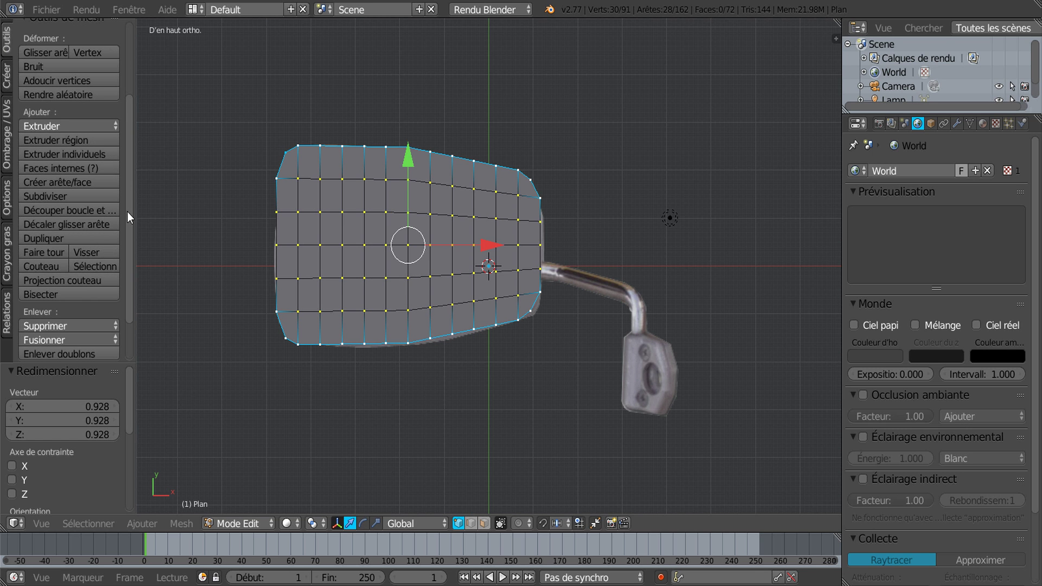
pyautogui.scroll(-3, 129, 349)
pyautogui.click(51, 356)
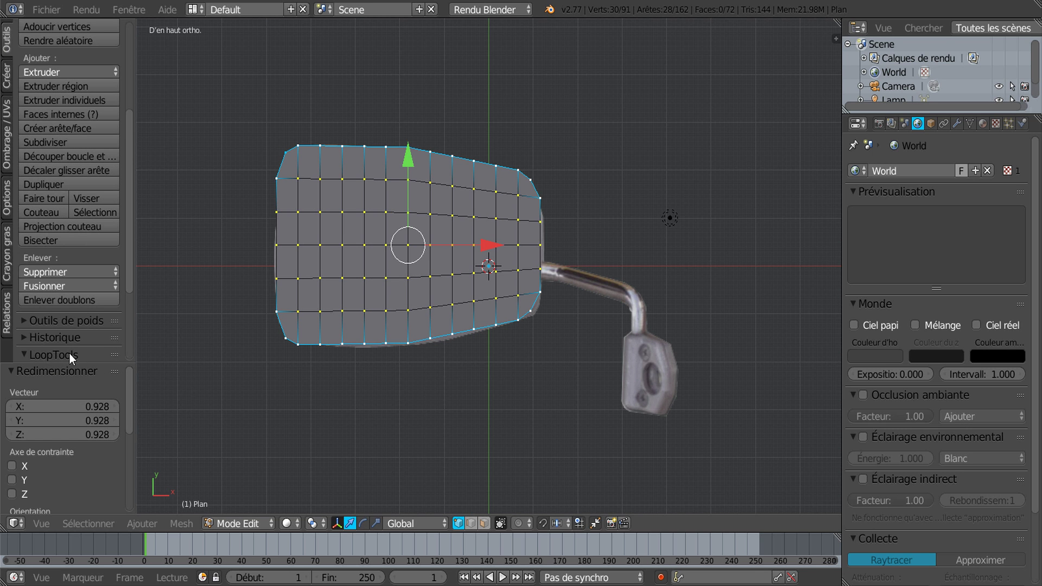
# Relax the selected upper and lower border vertices with LoopTools, compare with the photo in wireframe, and deselect the outermost vertices on the wide side
pyautogui.moveTo(129, 262); pyautogui.dragTo(129, 351)
pyautogui.click(61, 337)
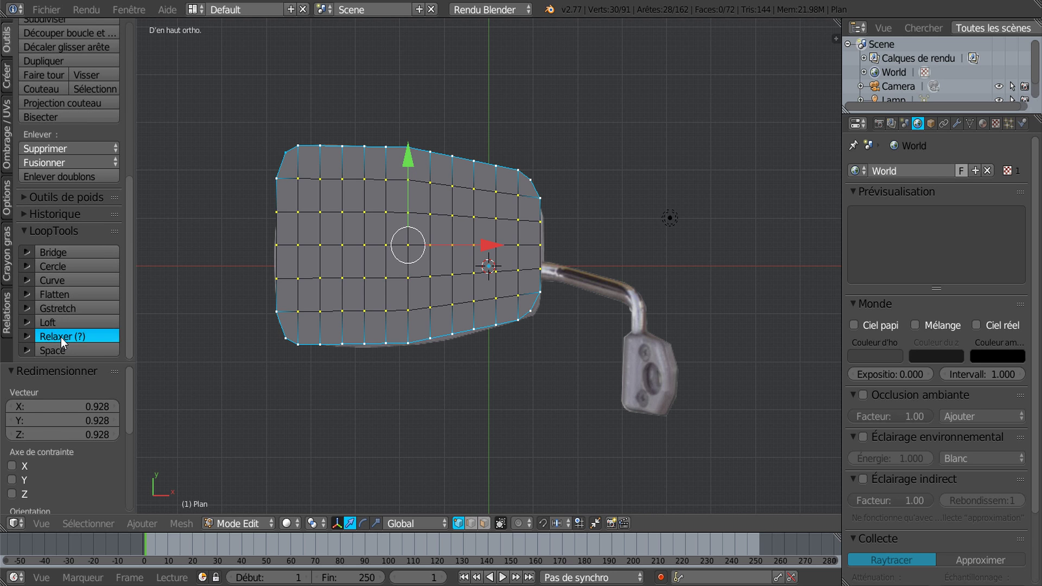
pyautogui.click(61, 337)
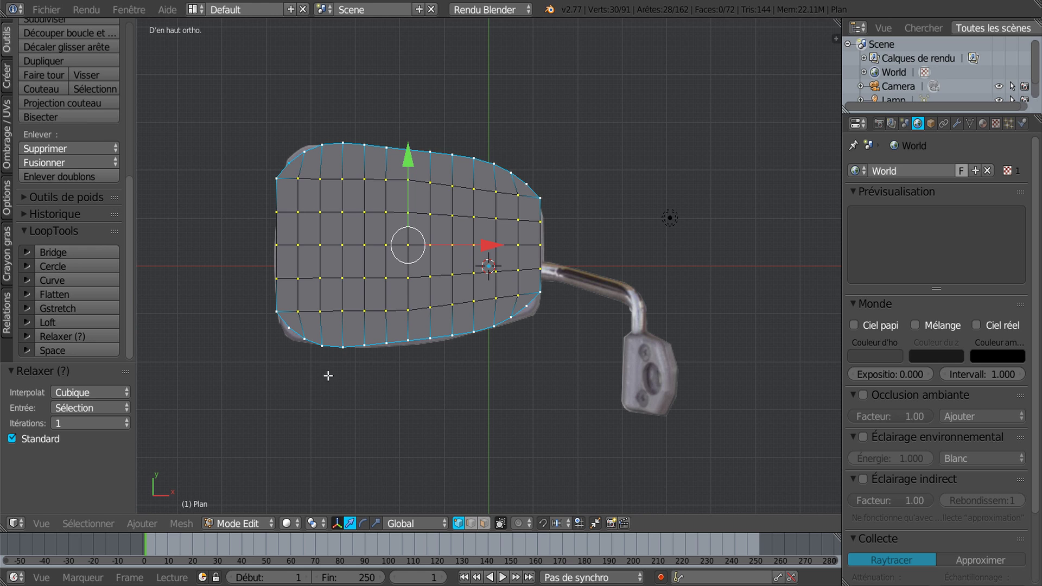
pyautogui.press('z')
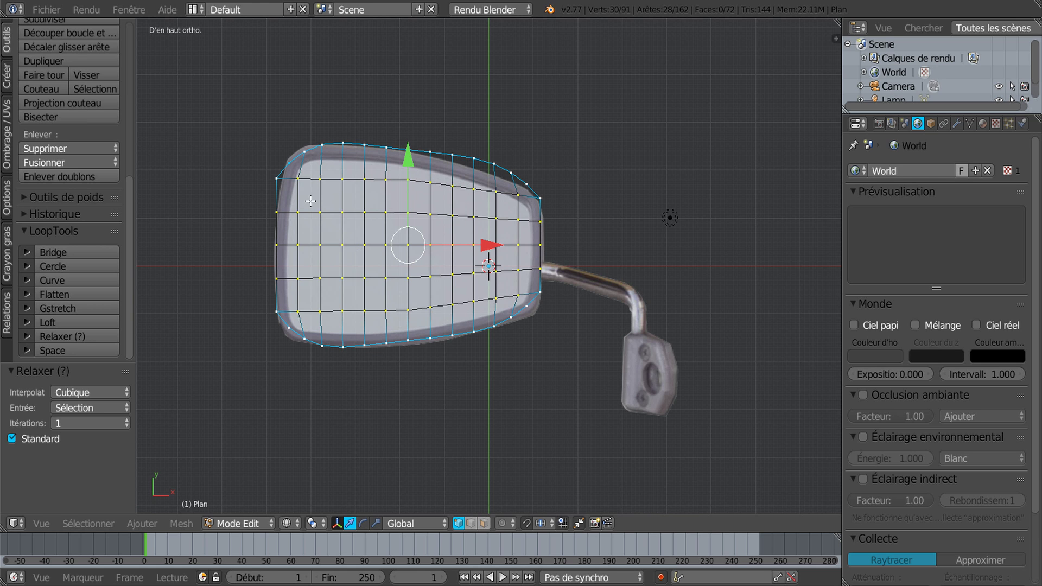
pyautogui.keyDown('shift'); pyautogui.rightClick(274, 178); pyautogui.keyUp('shift')
pyautogui.keyDown('shift'); pyautogui.rightClick(276, 313); pyautogui.keyUp('shift')
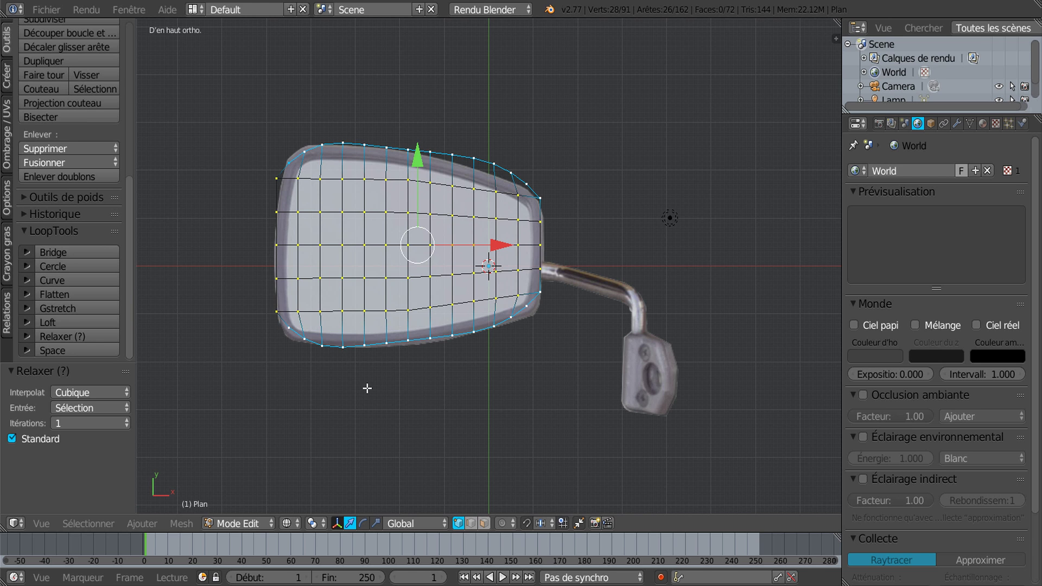
# Undo the vertex deselections and the repeated relaxations, going back to the lightly relaxed border
pyautogui.hotkey('ctrl', 'z')
pyautogui.hotkey('ctrl', 'z')
pyautogui.hotkey('ctrl', 'z')
pyautogui.hotkey('ctrl', 'z')
pyautogui.hotkey('ctrl', 'z')
pyautogui.hotkey('ctrl', 'z')
pyautogui.hotkey('ctrl', 'z')
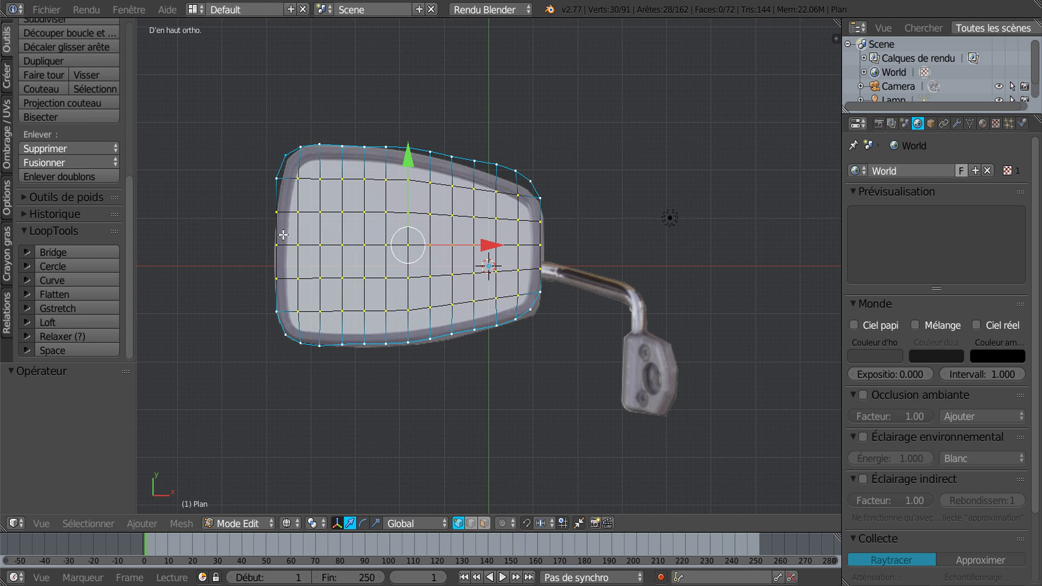
# Circle-deselect the four side-border vertices next to the corners, keeping only the upper and lower border rows selected
pyautogui.press('c')
pyautogui.middleClick(274, 192)
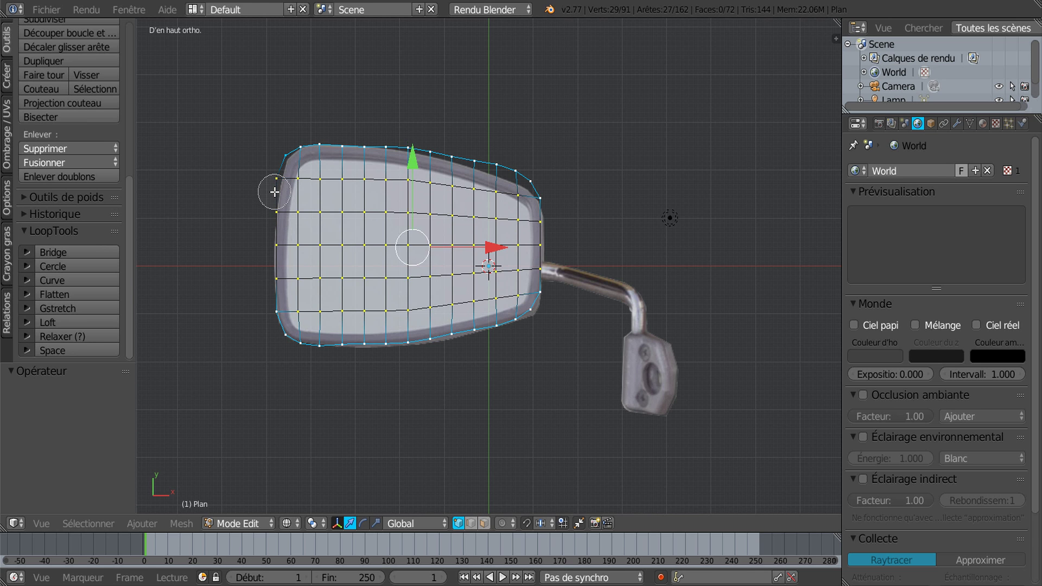
pyautogui.middleClick(281, 303)
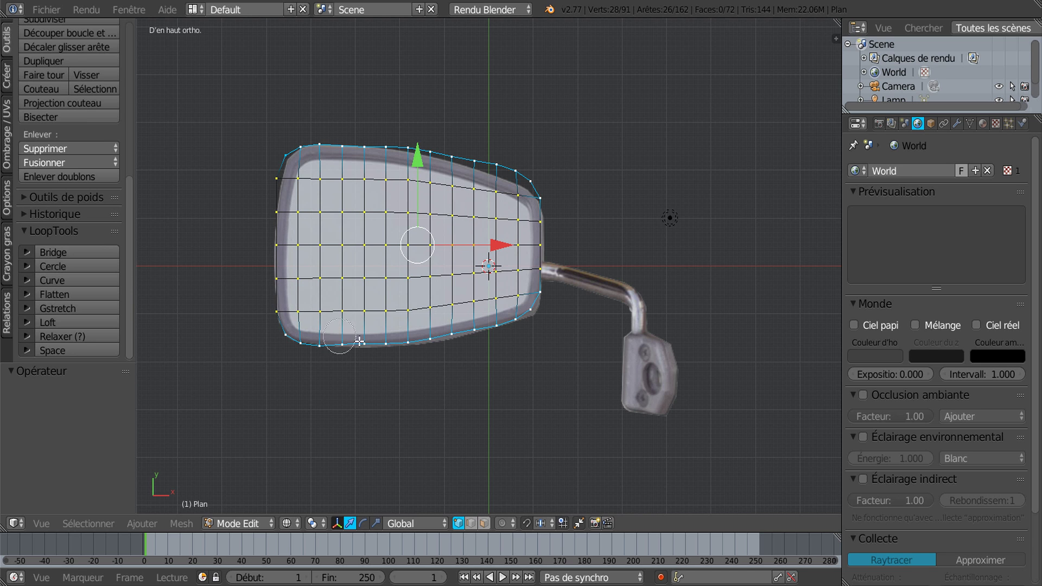
pyautogui.middleClick(541, 281)
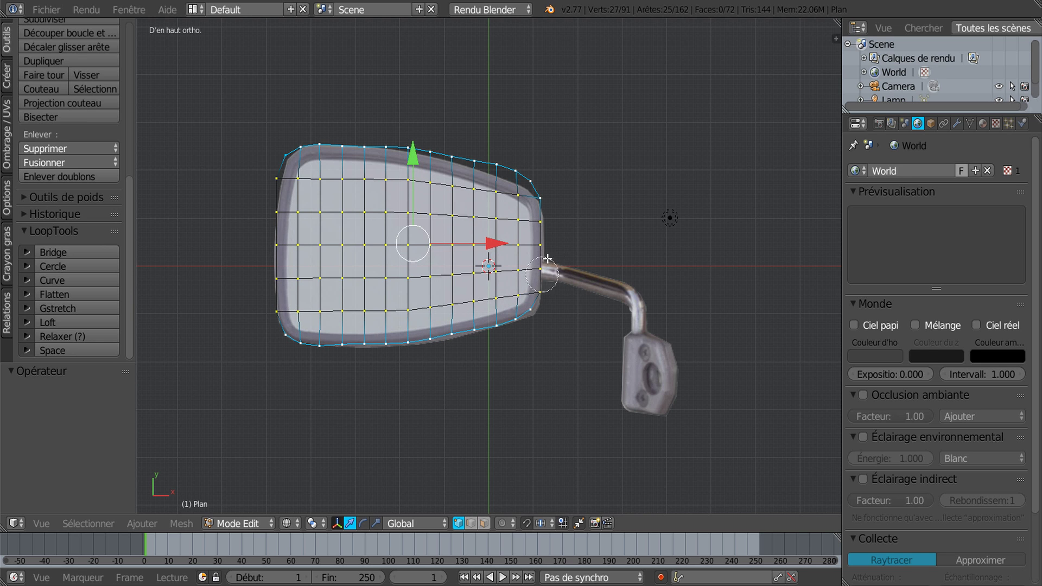
pyautogui.middleClick(544, 200)
pyautogui.press('Escape')
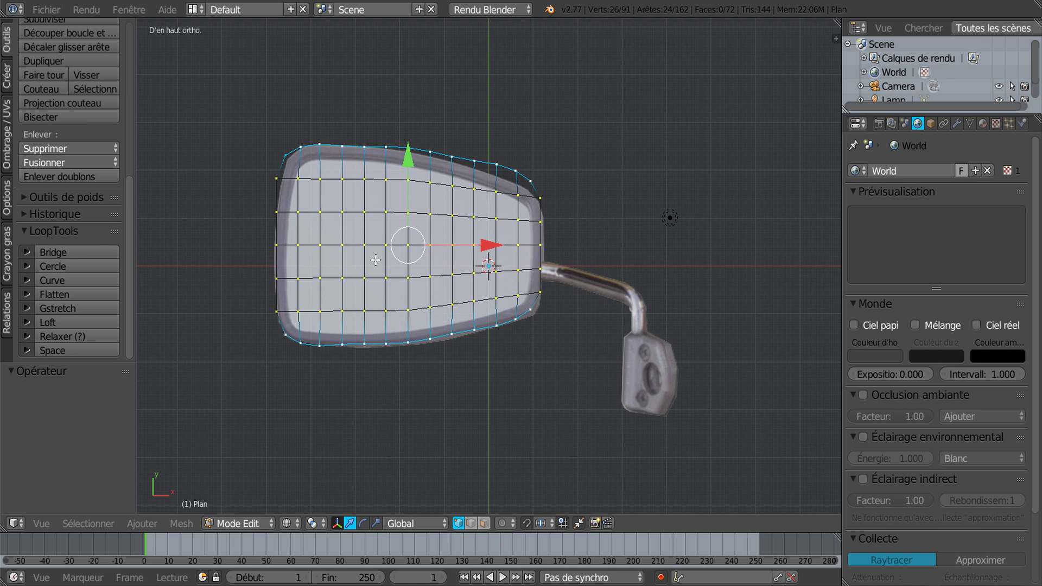
# Relax the upper and lower border rows repeatedly with LoopTools, using cubic interpolation and one iteration each time
pyautogui.click(68, 335)
pyautogui.click(66, 330)
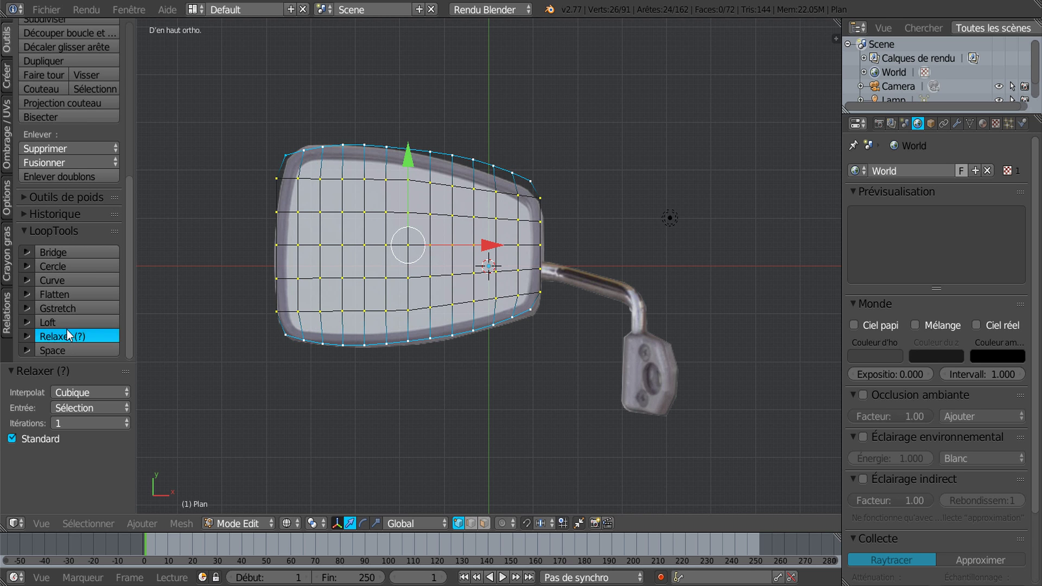
pyautogui.click(67, 330)
pyautogui.click(67, 330)
pyautogui.click(67, 330)
pyautogui.click(66, 330)
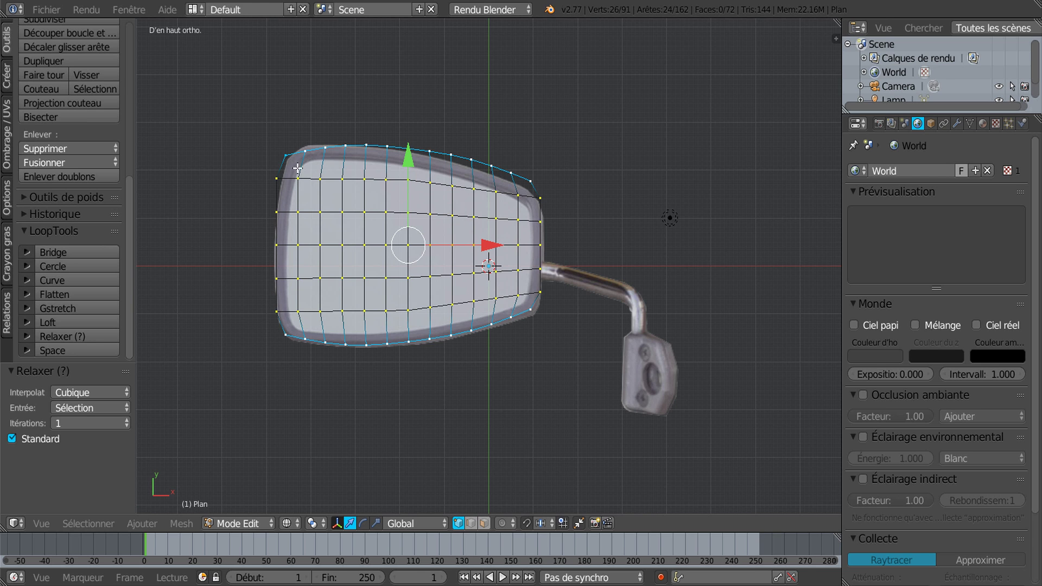
# Select only the seven border vertices on the mirror's wide side, relax them with LoopTools, and return to solid display
pyautogui.press('a')
pyautogui.press('c')
pyautogui.moveTo(280, 157)
pyautogui.mouseDown()
pyautogui.moveTo(257, 274)
pyautogui.moveTo(280, 340)
pyautogui.moveTo(275, 140)
pyautogui.mouseUp()
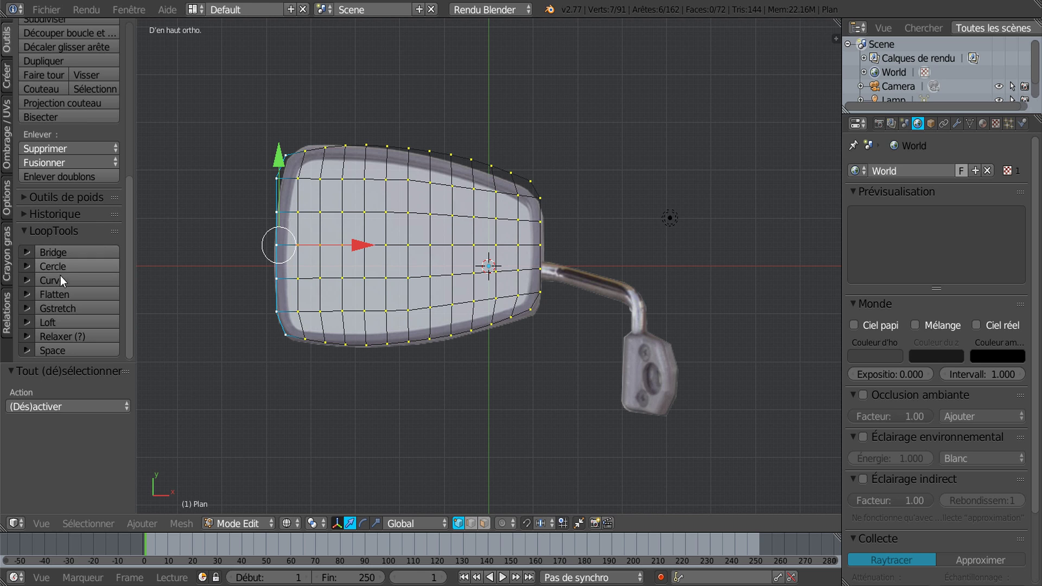
pyautogui.click(60, 337)
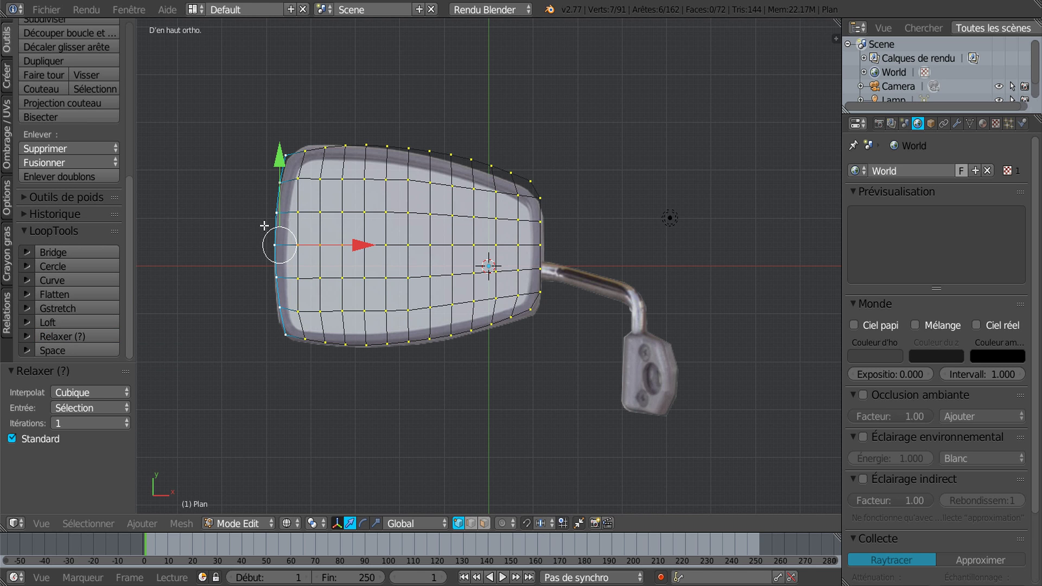
pyautogui.hotkey('alt', 'z')
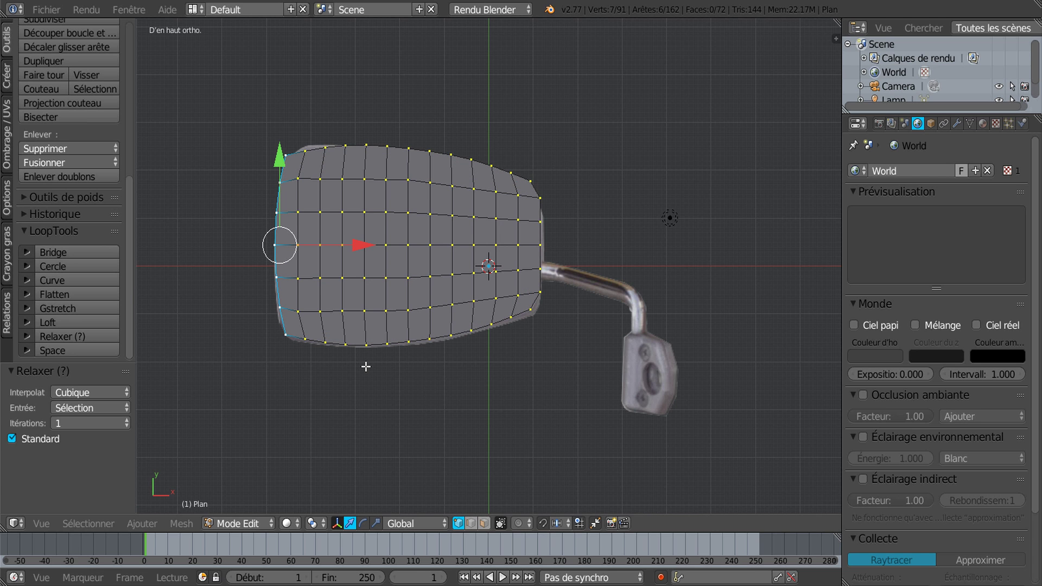
# Add a Subdivision Surface modifier to the plane in Object Mode and set its view subdivisions to 2
pyautogui.press('Tab')
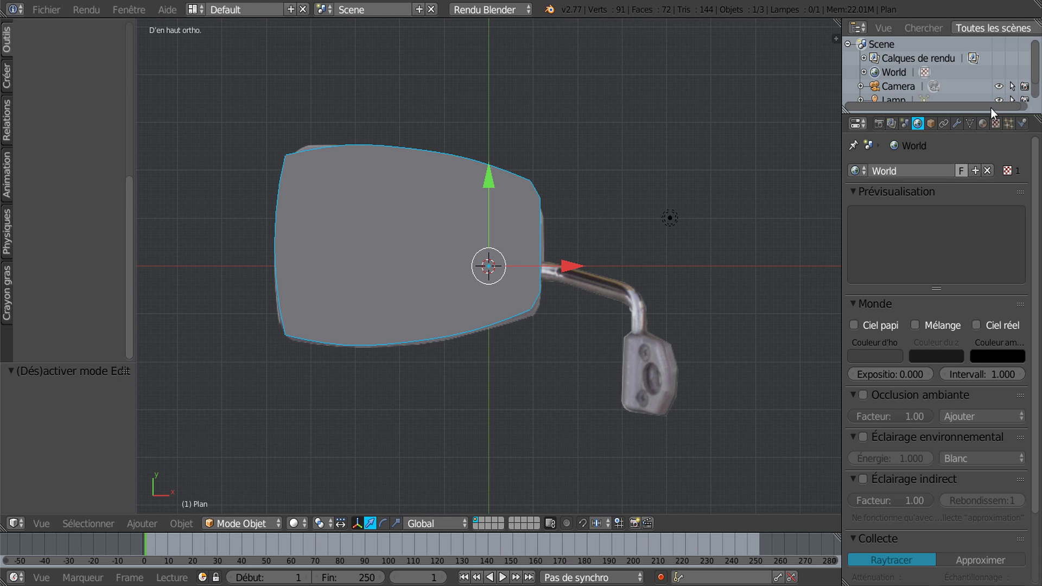
pyautogui.click(956, 123)
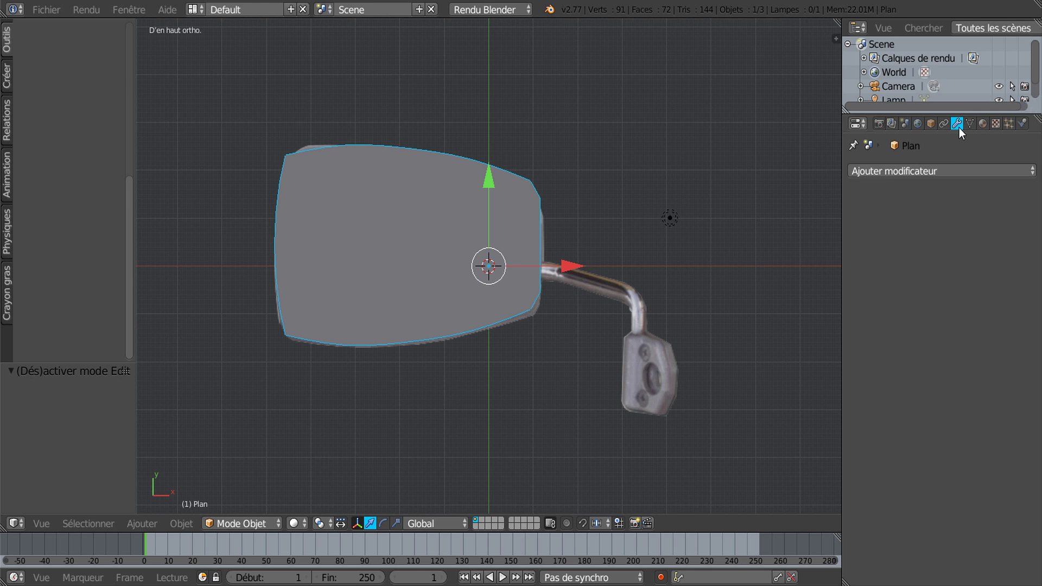
pyautogui.click(946, 171)
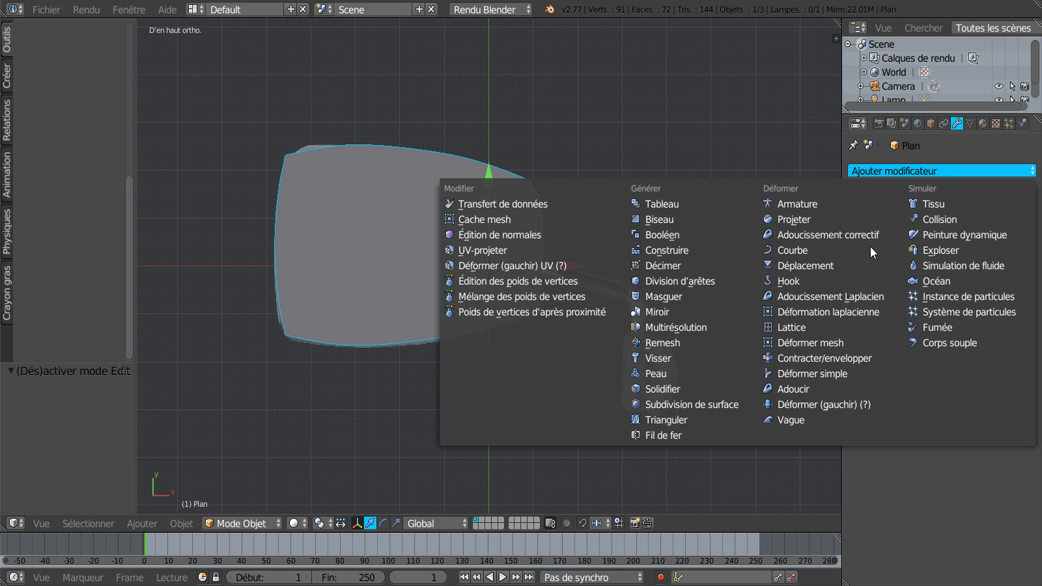
pyautogui.click(679, 403)
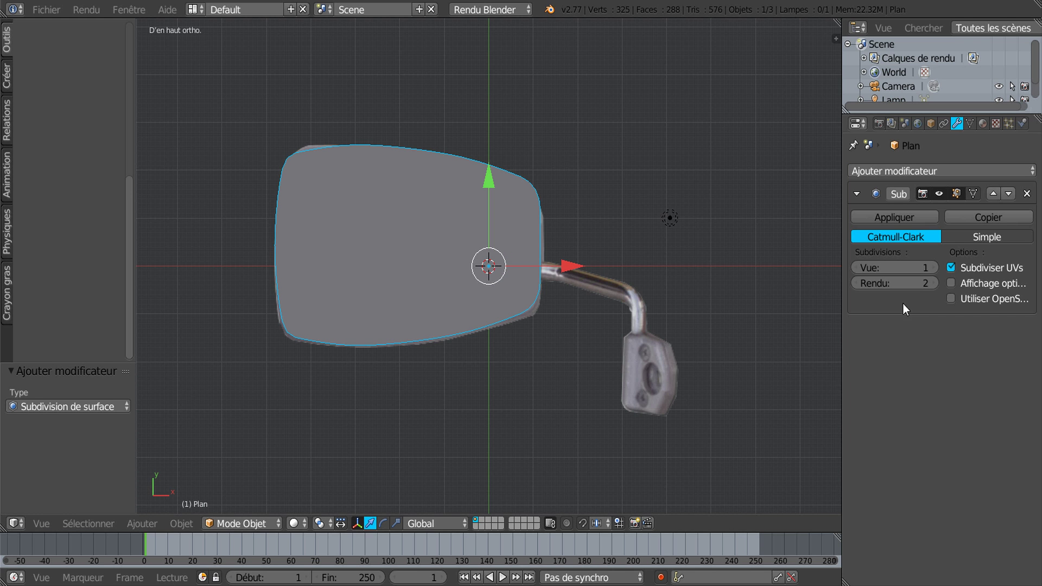
pyautogui.click(932, 270)
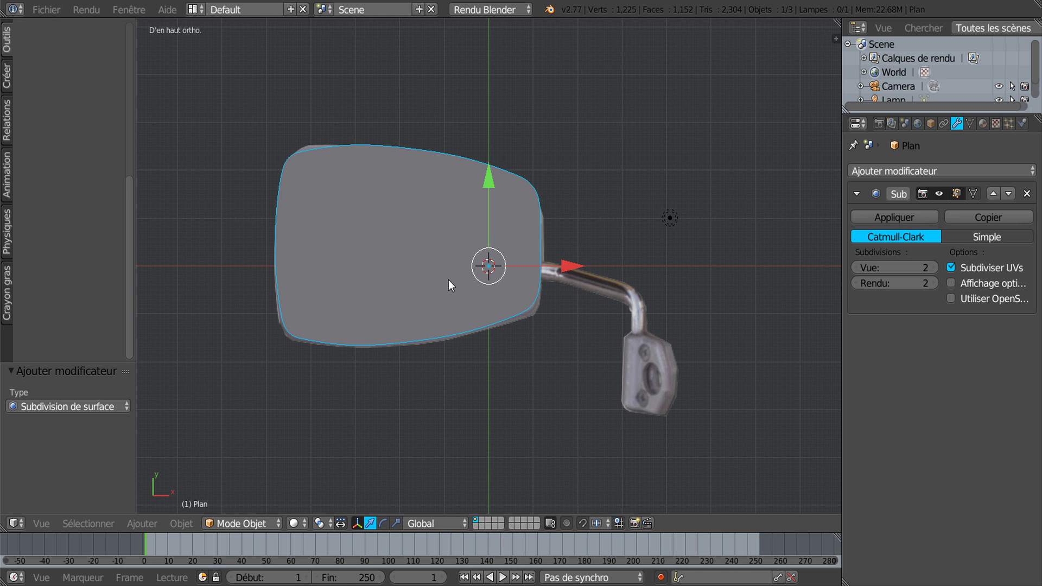
pyautogui.press('Tab')
pyautogui.press('Tab')
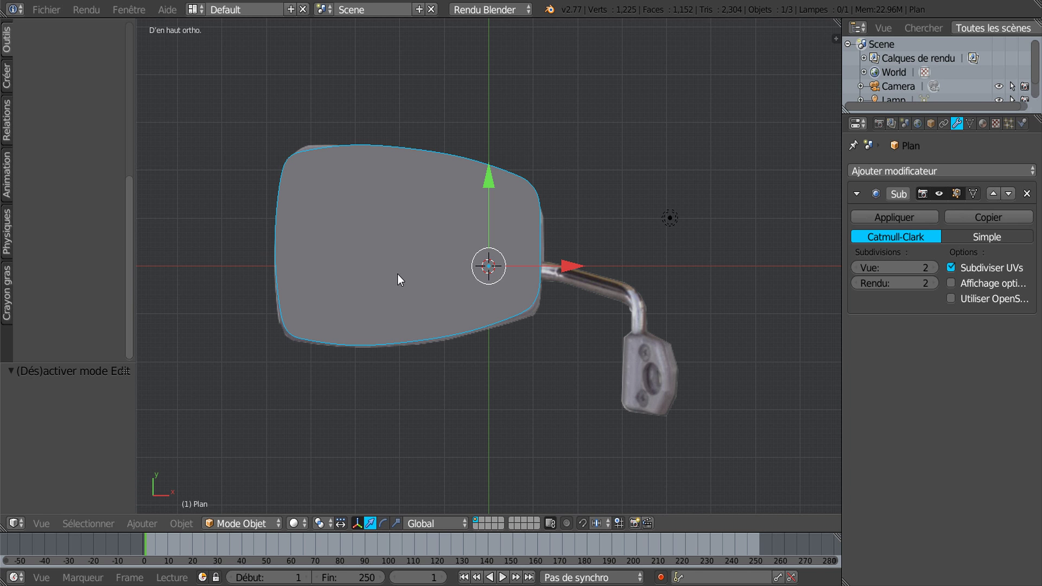
# In Edit Mode, select the plane's entire outer border by combining its four edge loops
pyautogui.press('Tab')
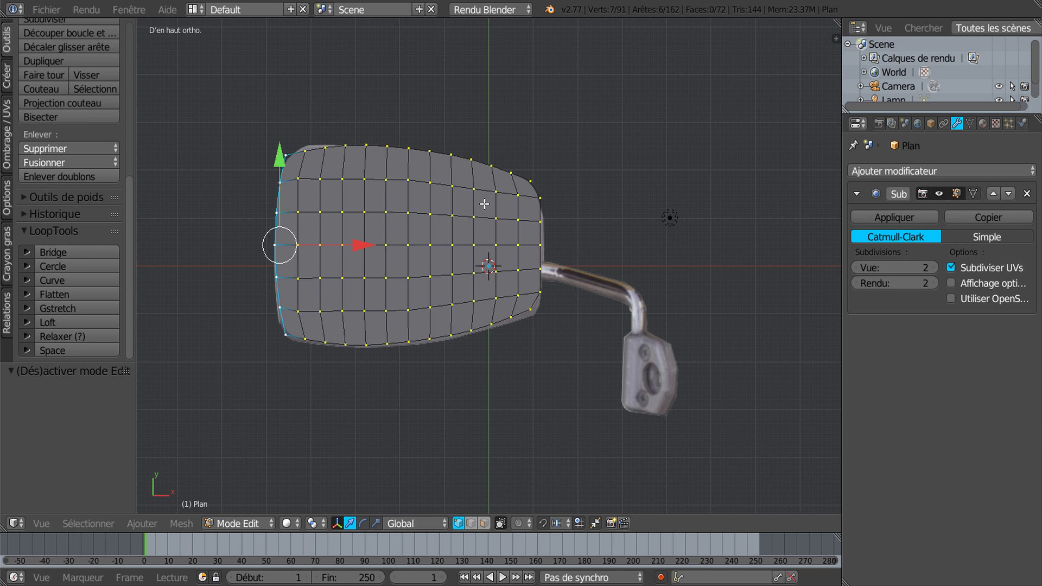
pyautogui.keyDown('alt'); pyautogui.rightClick(464, 153); pyautogui.keyUp('alt')
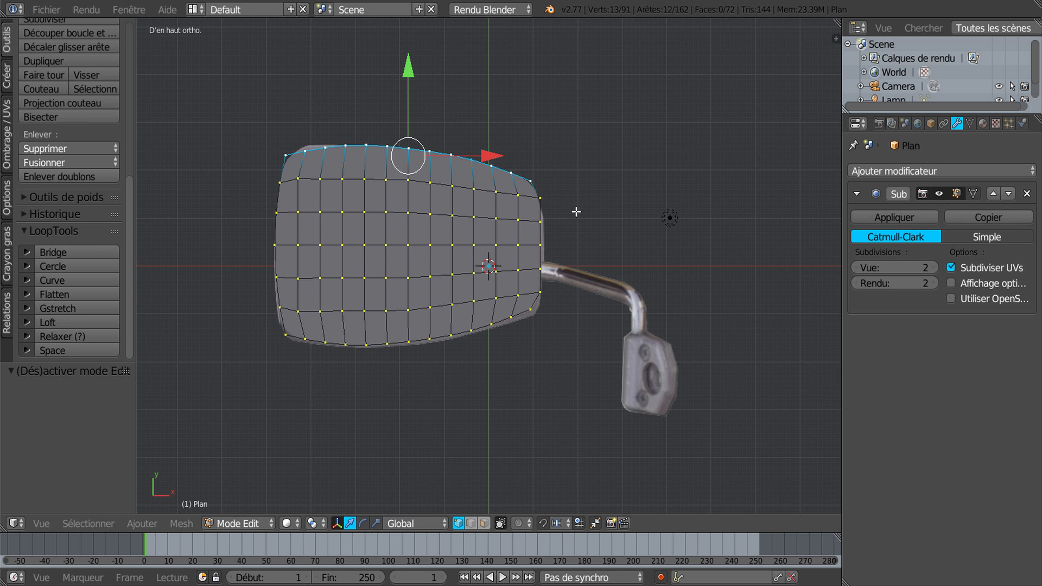
pyautogui.keyDown('alt'); pyautogui.keyDown('shift'); pyautogui.rightClick(546, 217); pyautogui.keyUp('shift'); pyautogui.keyUp('alt')
pyautogui.keyDown('alt'); pyautogui.keyDown('shift'); pyautogui.rightClick(393, 346); pyautogui.keyUp('shift'); pyautogui.keyUp('alt')
pyautogui.keyDown('alt'); pyautogui.keyDown('shift'); pyautogui.rightClick(279, 291); pyautogui.keyUp('shift'); pyautogui.keyUp('alt')
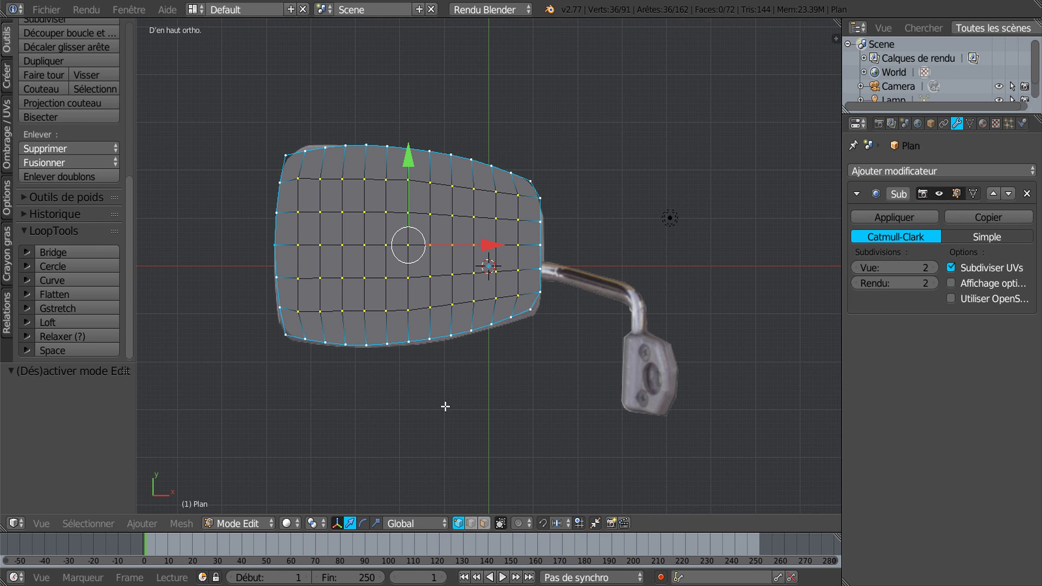
# Extrude the border outward scaled to about 1.096, and stretch the new rim to about 1.037 along Y
pyautogui.press('e')
pyautogui.press('s')
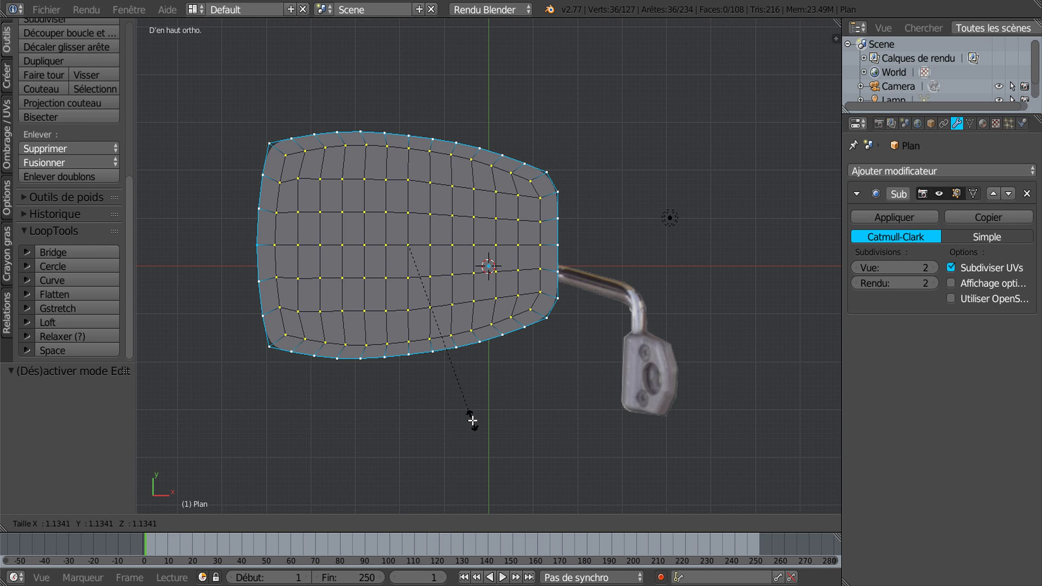
pyautogui.click(470, 415)
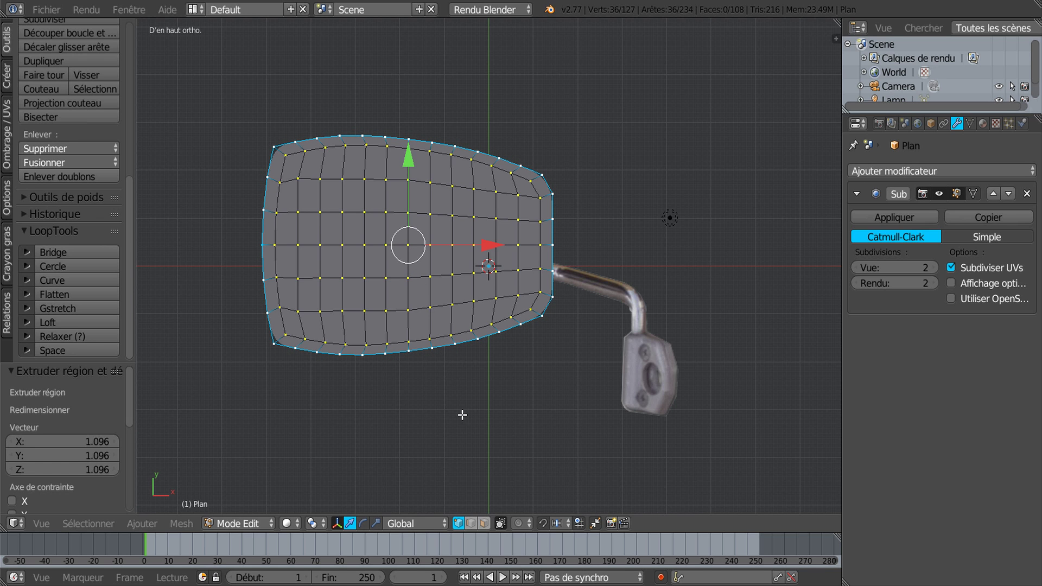
pyautogui.click(376, 523)
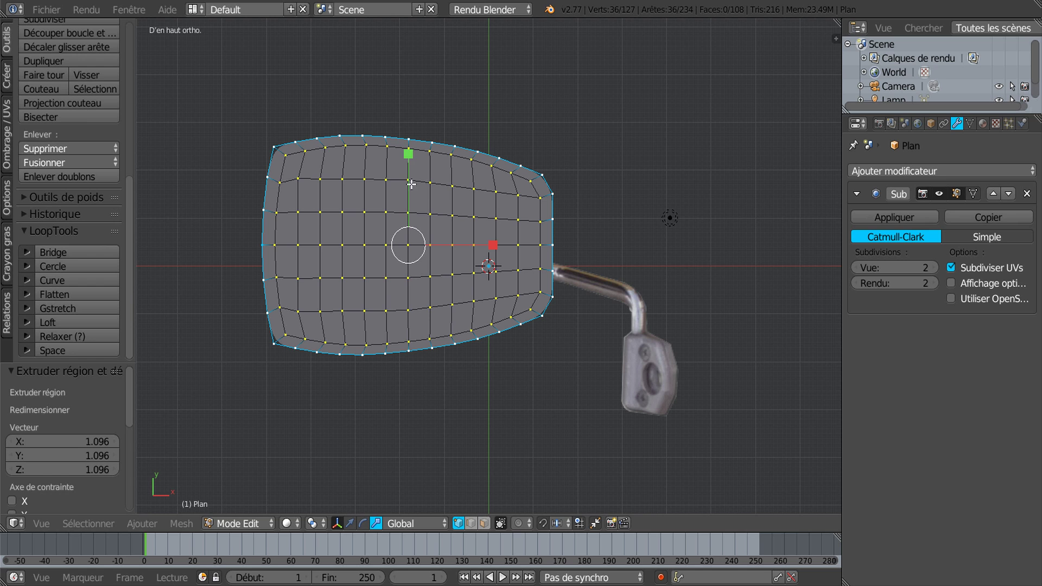
pyautogui.moveTo(409, 155); pyautogui.dragTo(415, 129)
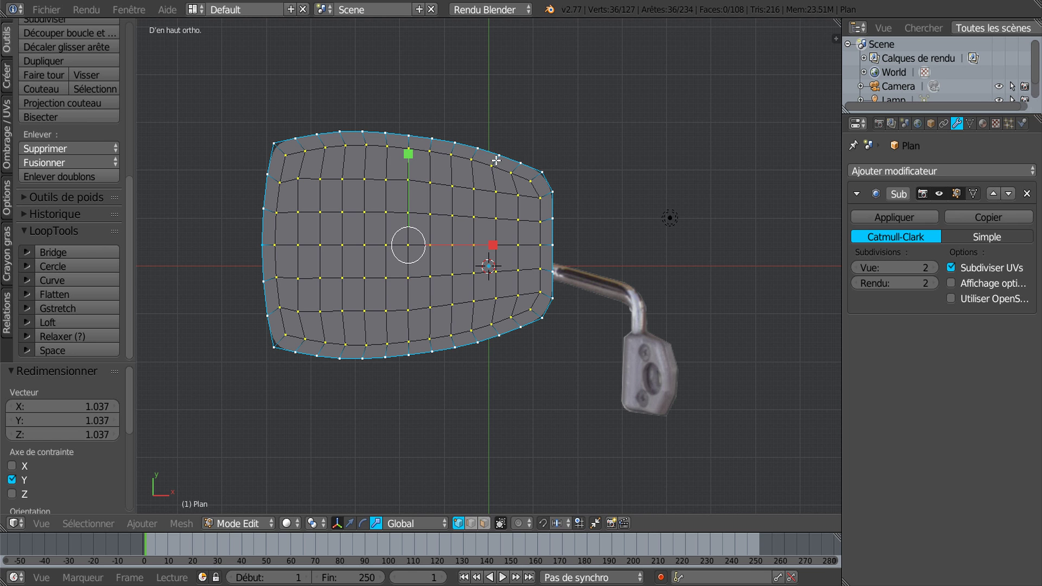
# Select the whole mesh and scale it to about 0.891 to match the mirror outline in the photo
pyautogui.press('z')
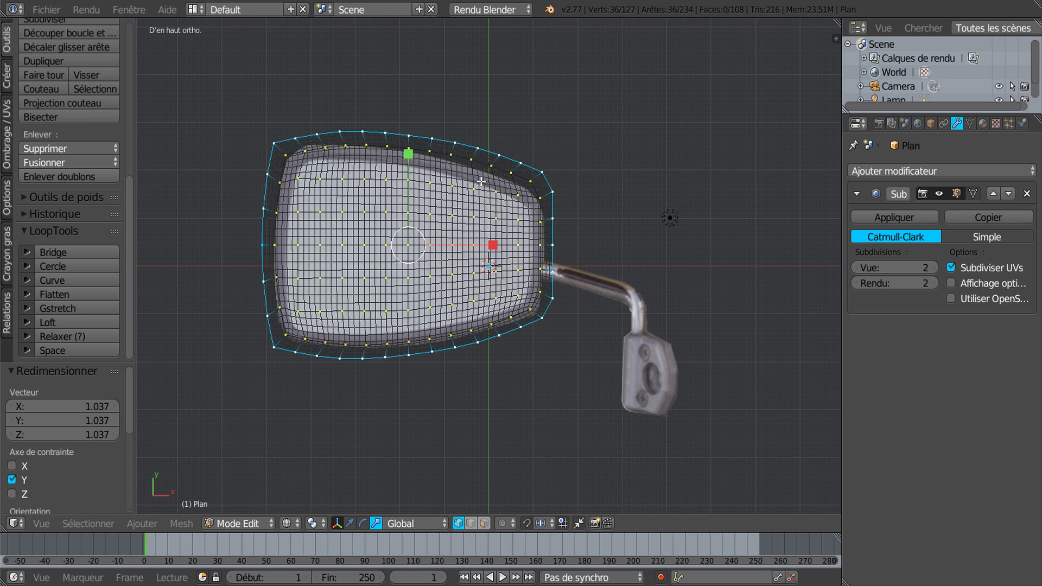
pyautogui.scroll(2, 481, 181)
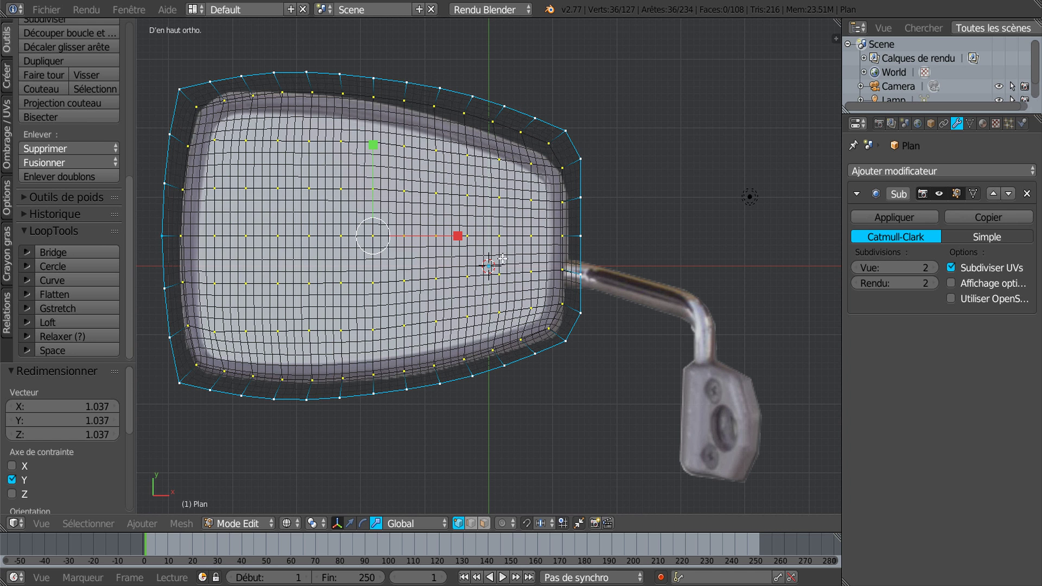
pyautogui.press('z')
pyautogui.press('a')
pyautogui.scroll(-2, 510, 270)
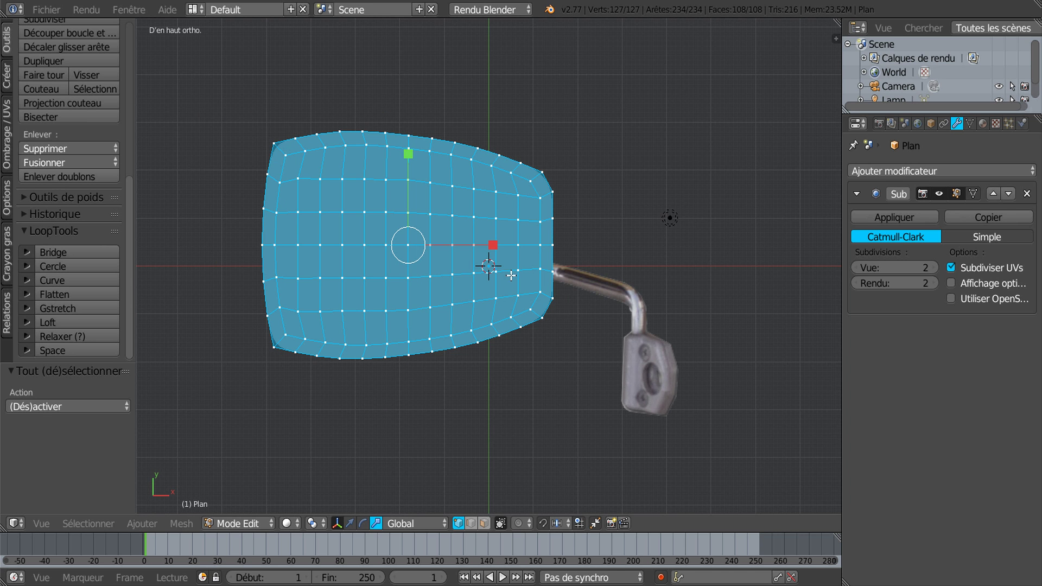
pyautogui.press('s')
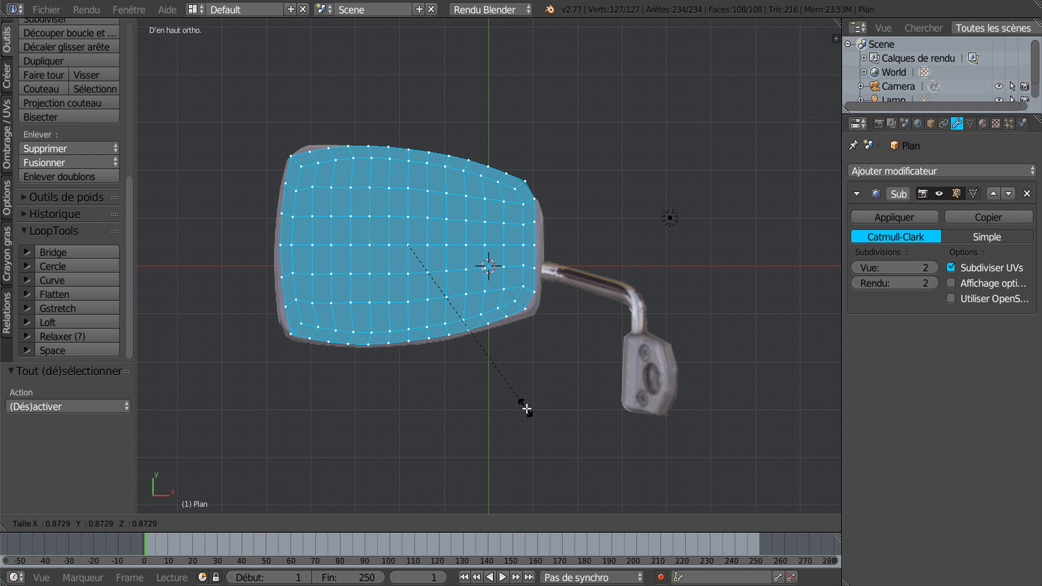
pyautogui.click(529, 411)
# In wireframe display, set the modifier's view subdivisions to 0 and scale the whole mesh to about 0.968
pyautogui.press('z')
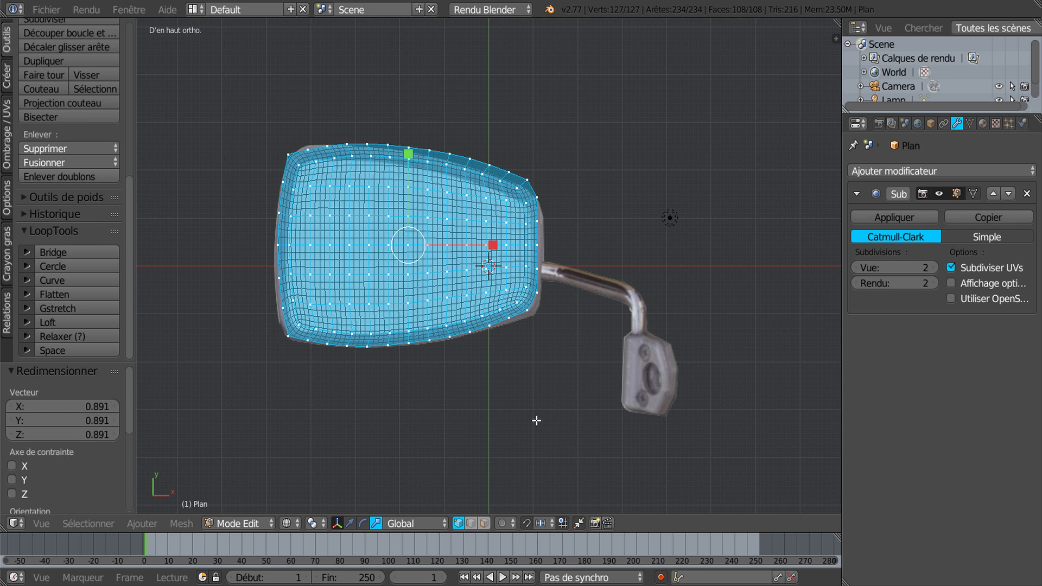
pyautogui.click(857, 266)
pyautogui.click(858, 265)
pyautogui.scroll(1, 574, 389)
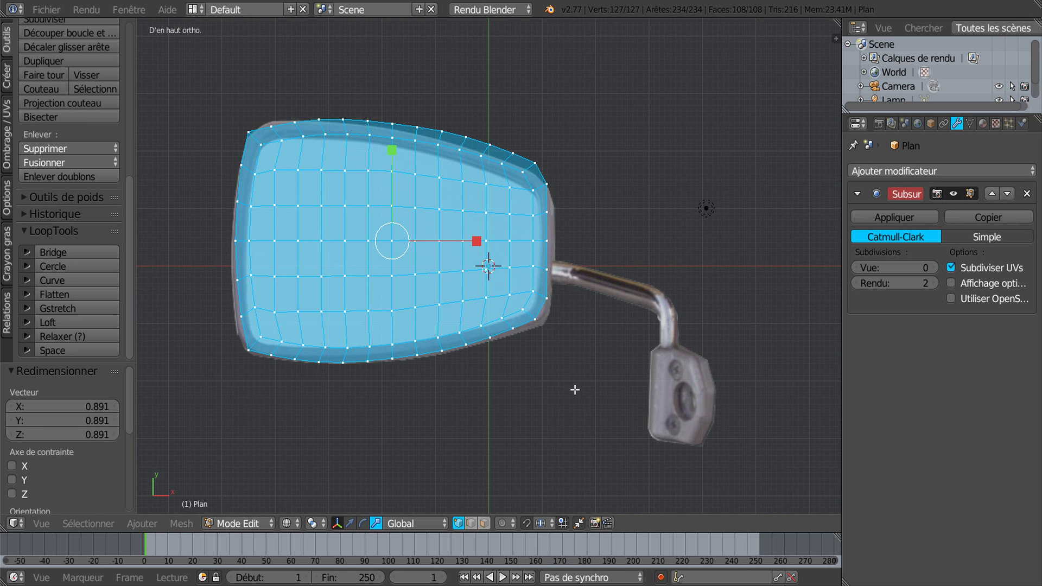
pyautogui.press('s')
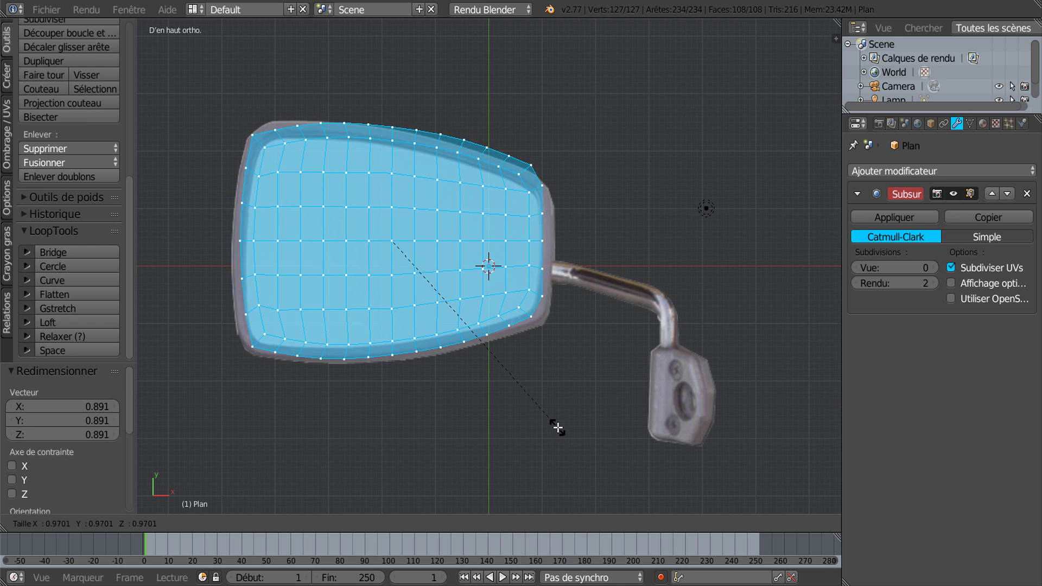
pyautogui.click(558, 425)
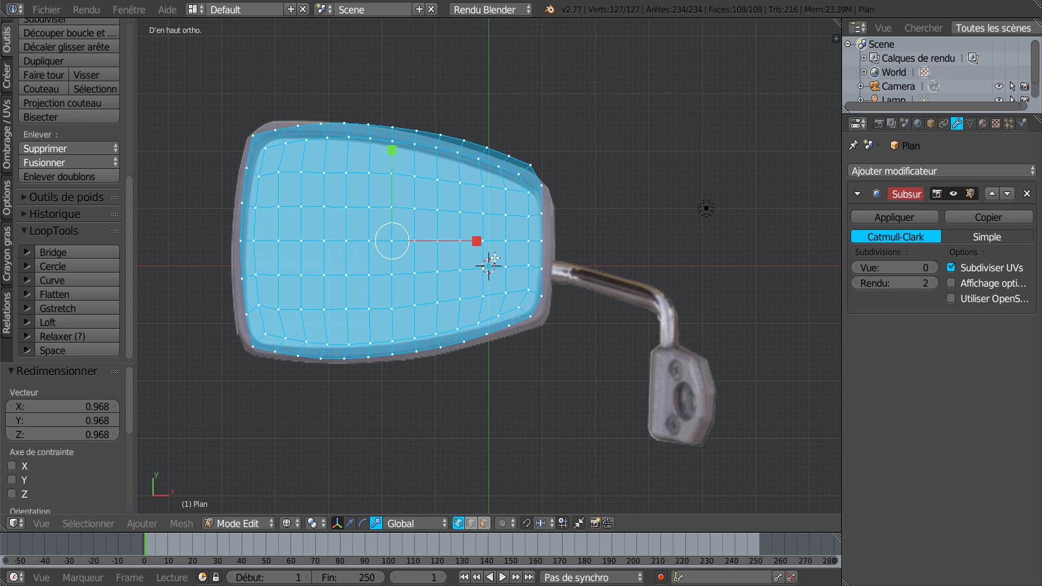
# Stretch the whole mesh to about 1.051 along X to match the mirror's width in the photo
pyautogui.moveTo(477, 241); pyautogui.dragTo(520, 250)
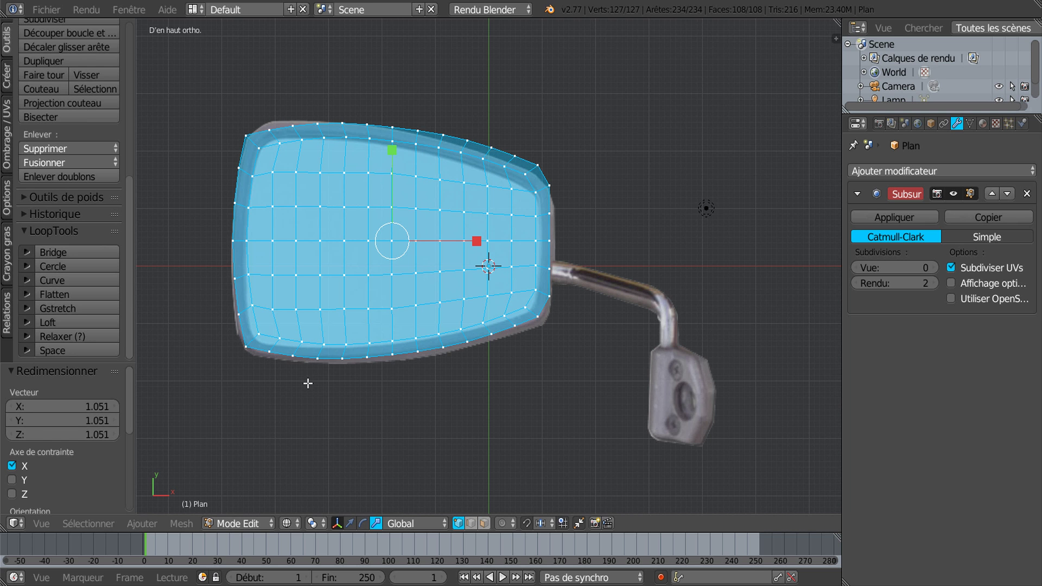
pyautogui.press('Tab')
pyautogui.press('Tab')
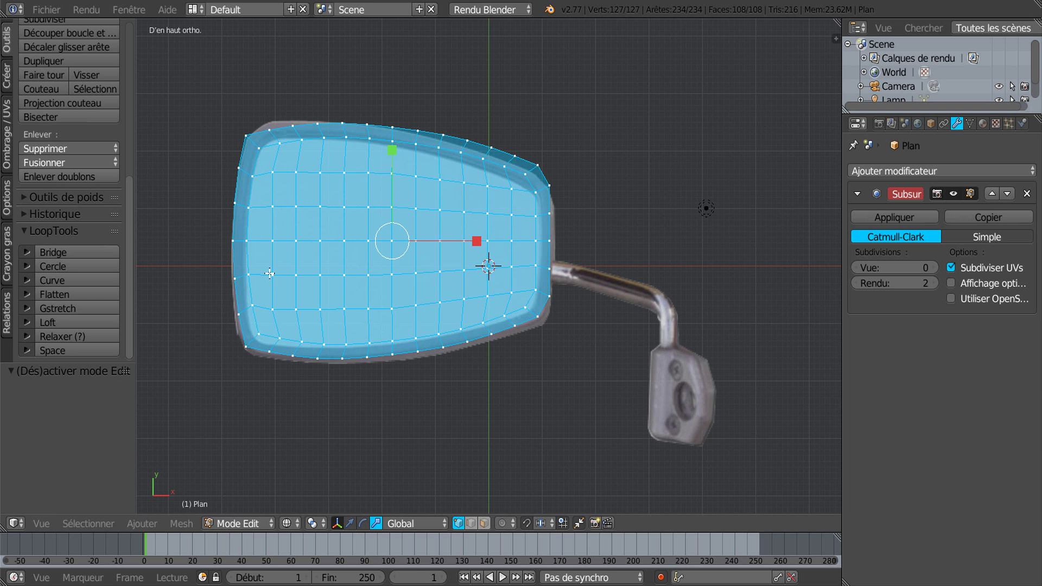
# Return to solid display, set the subdivision modifier's view level to 2, and leave Edit Mode
pyautogui.press('z')
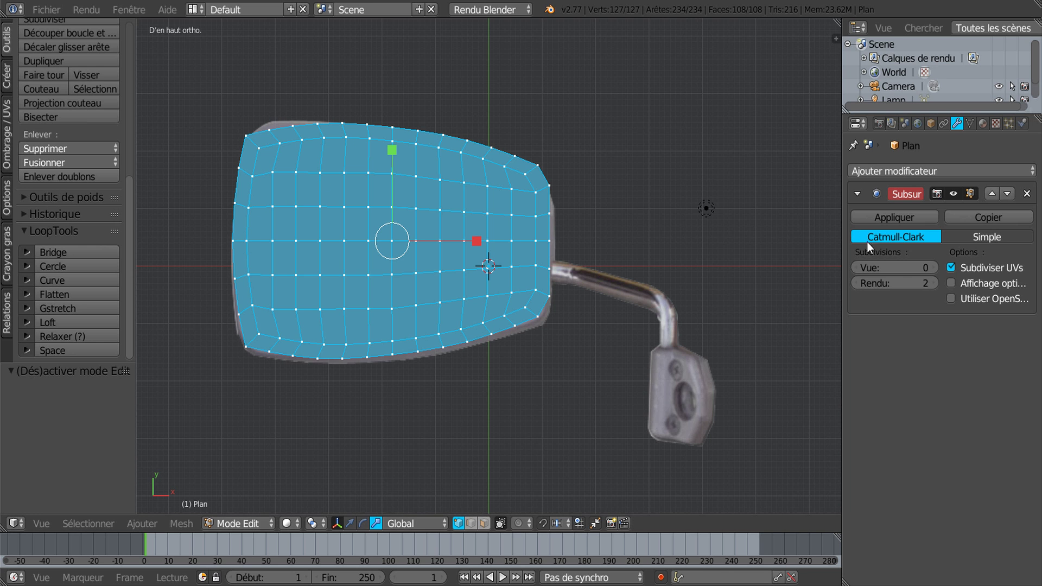
pyautogui.click(929, 265)
pyautogui.write('2')
pyautogui.press('Return')
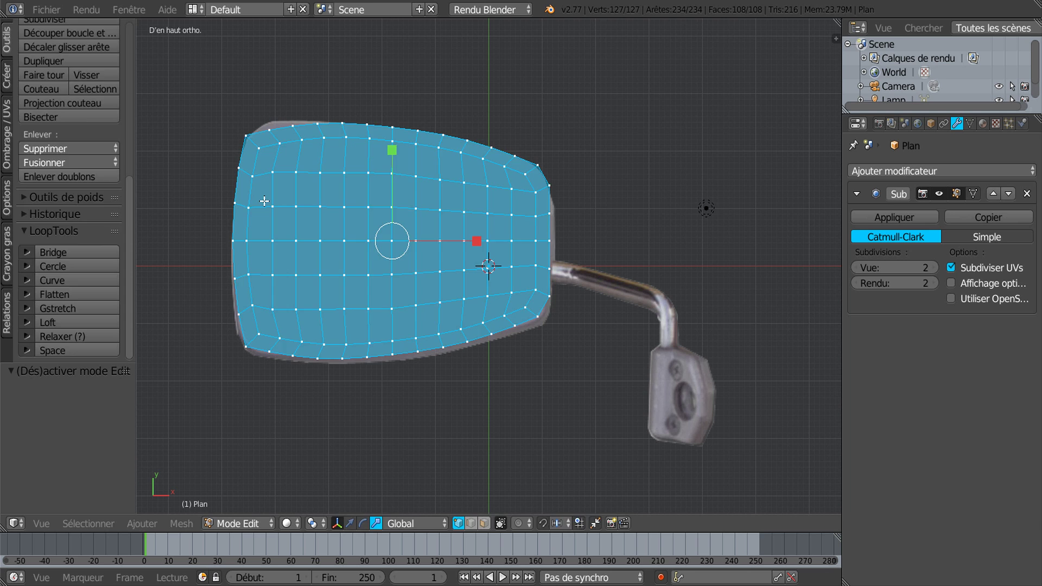
pyautogui.press('Tab')
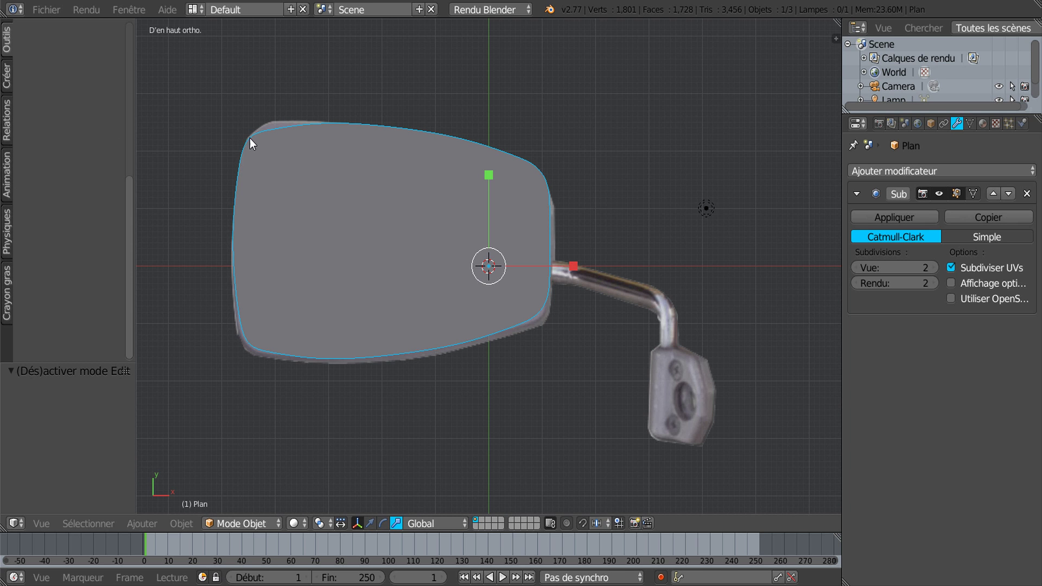
# In Edit Mode, move the two outer corner vertices at the mirror's wide end about 0.105 along X
pyautogui.press('Tab')
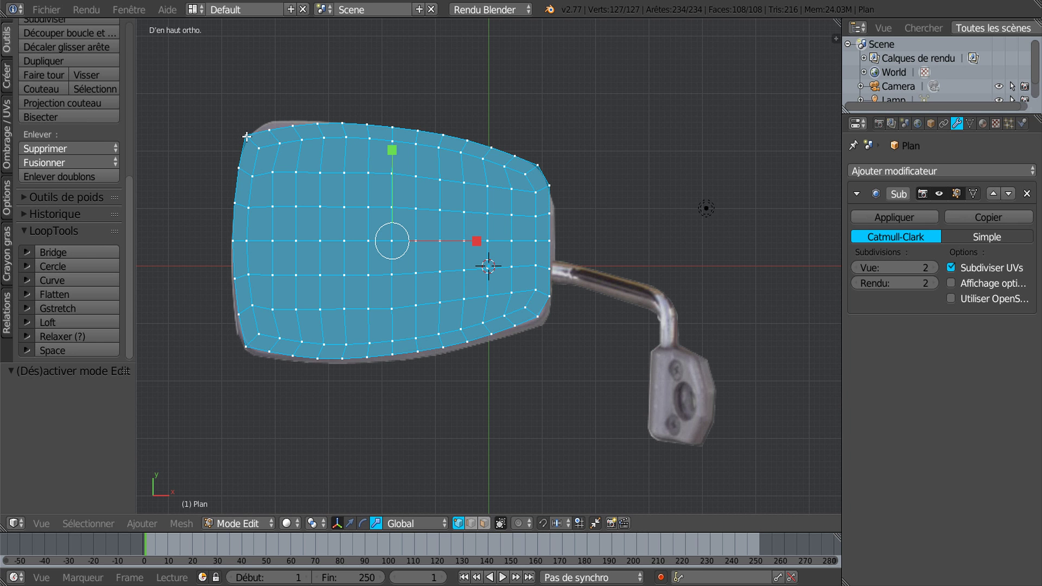
pyautogui.rightClick(247, 136)
pyautogui.keyDown('shift'); pyautogui.rightClick(245, 346); pyautogui.keyUp('shift')
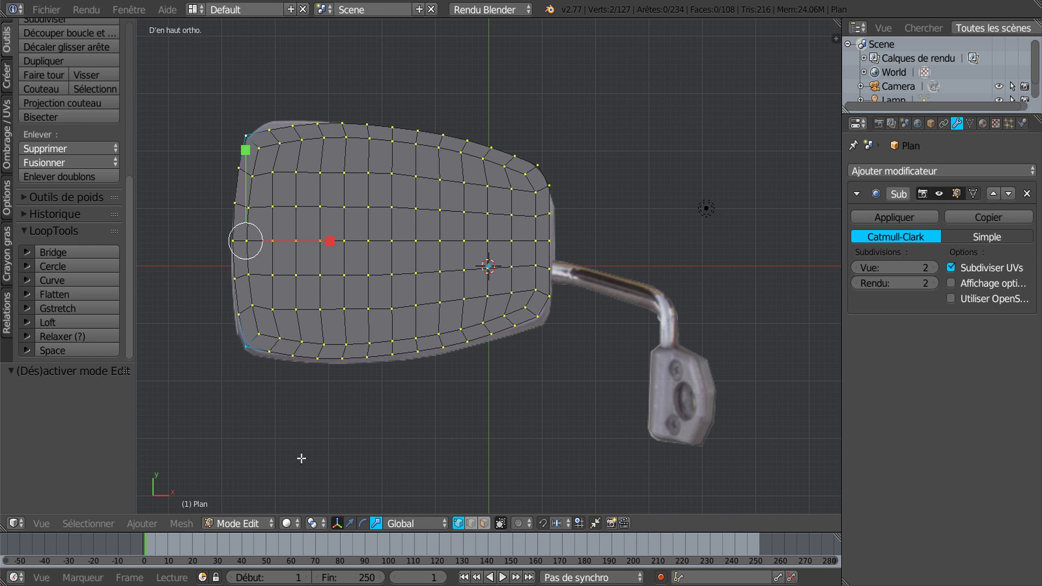
pyautogui.click(350, 524)
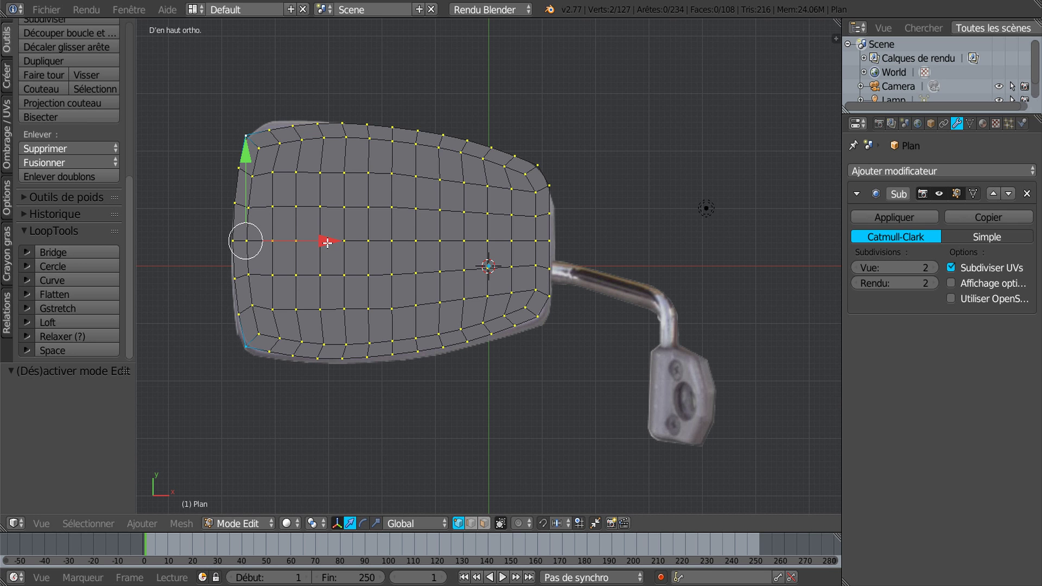
pyautogui.moveTo(328, 243); pyautogui.dragTo(382, 241)
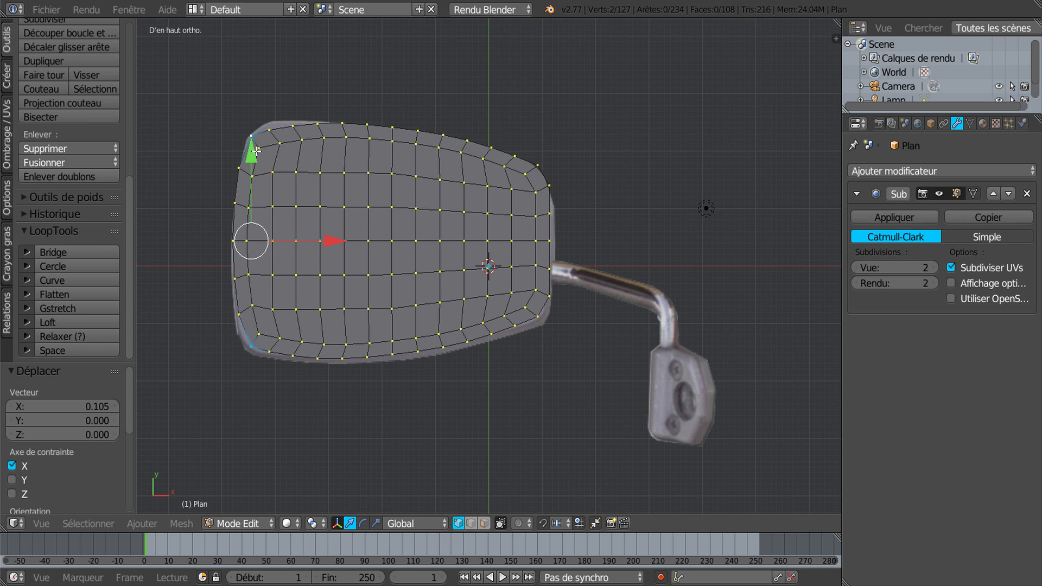
# Undo a trial Y move of the two wide-end corner vertices and instead scale them slightly closer together along Y
pyautogui.moveTo(253, 153); pyautogui.dragTo(256, 169)
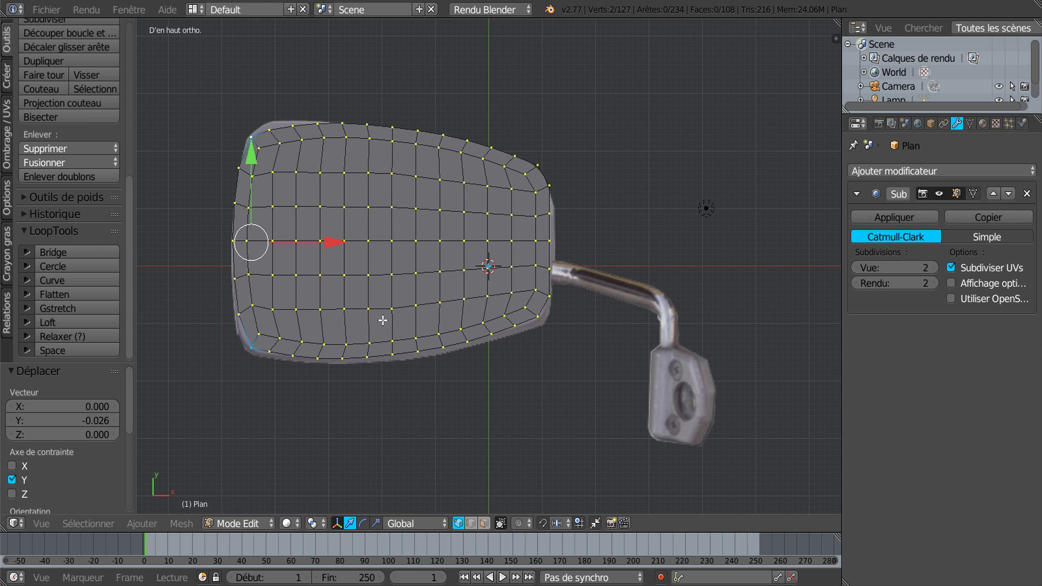
pyautogui.hotkey('ctrl', 'z')
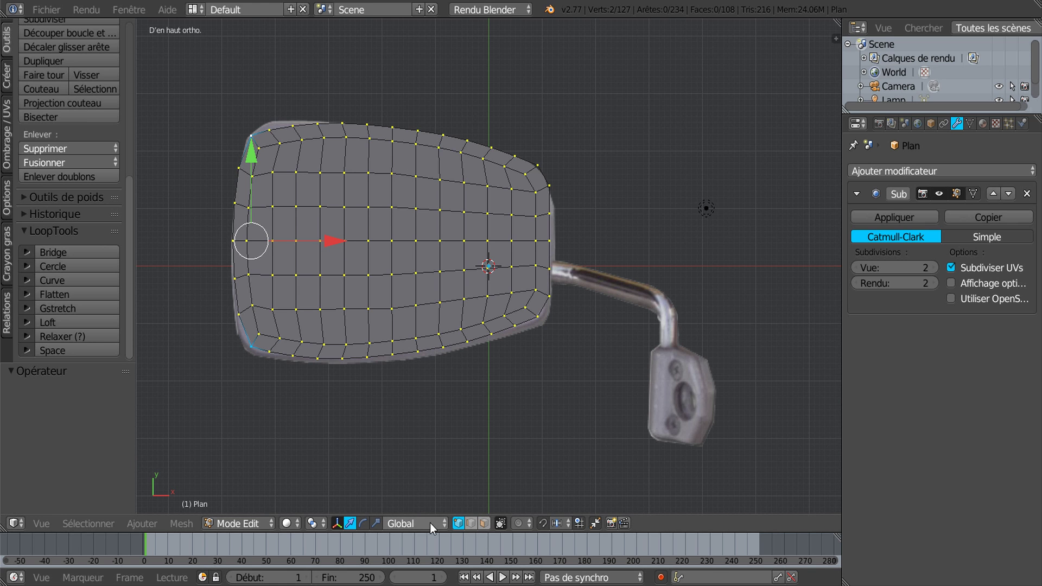
pyautogui.click(376, 523)
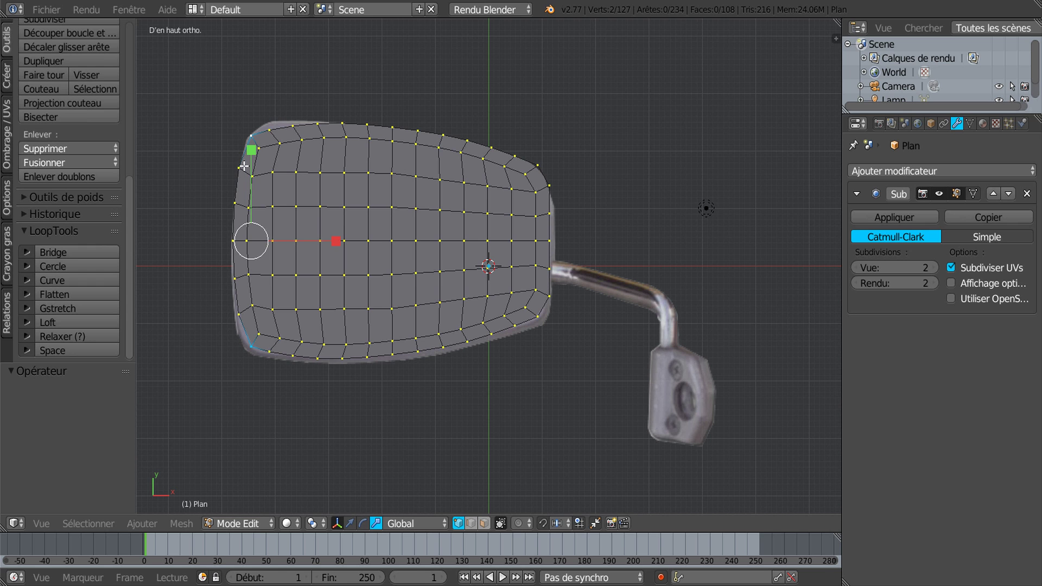
pyautogui.moveTo(251, 150); pyautogui.dragTo(253, 176)
pyautogui.press('Tab')
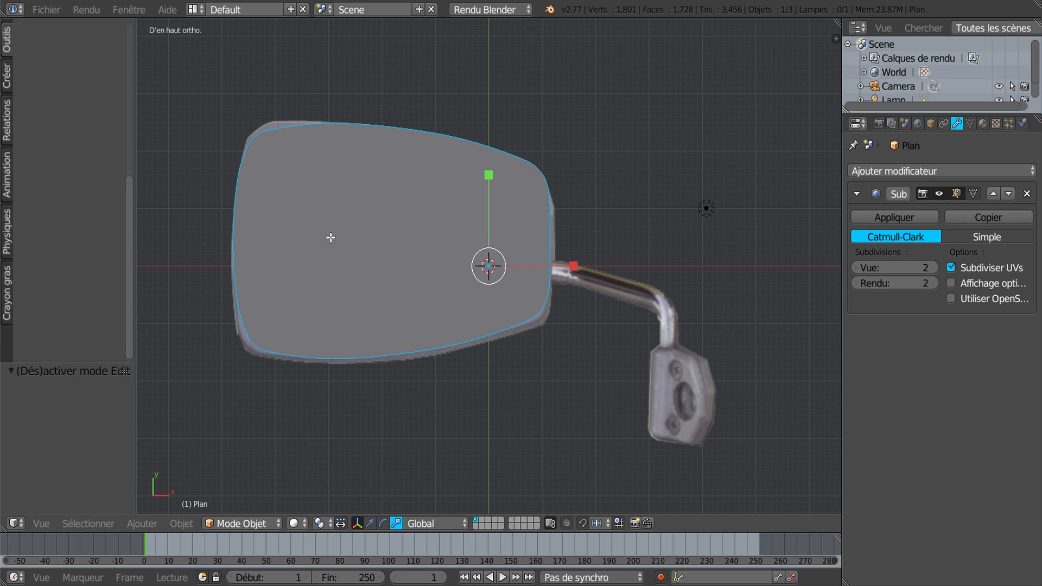
# Scale the two inner corner vertices at the mirror's wide end to about 0.973 along Y
pyautogui.press('Tab')
pyautogui.scroll(1, 327, 233)
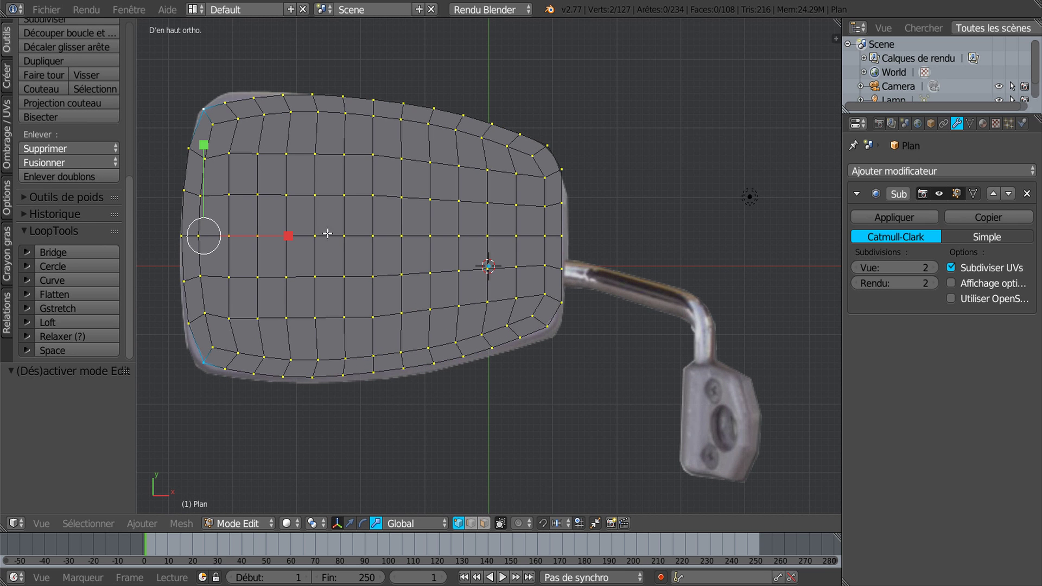
pyautogui.rightClick(216, 130)
pyautogui.keyDown('shift'); pyautogui.rightClick(212, 341); pyautogui.keyUp('shift')
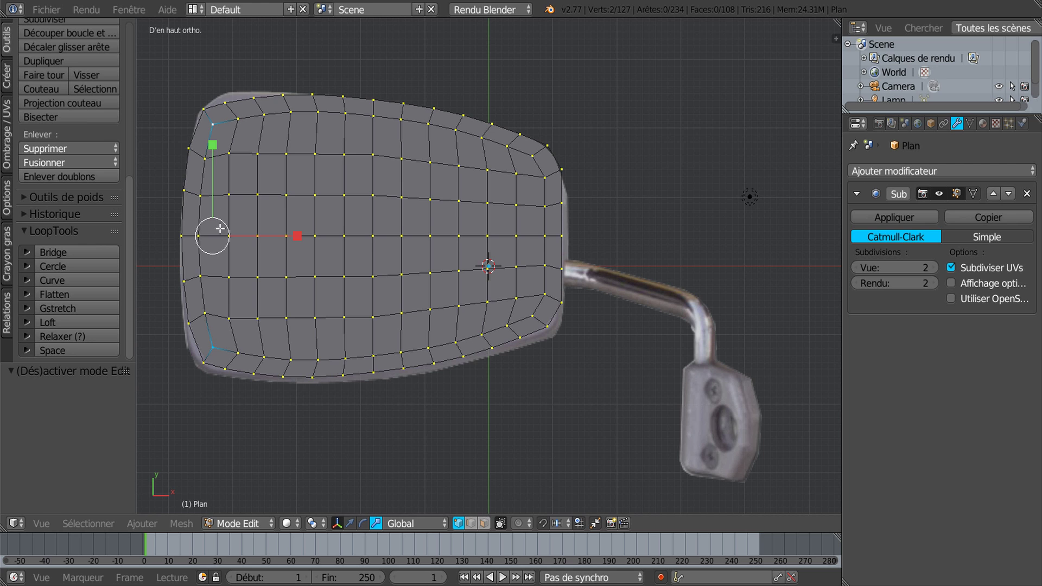
pyautogui.press('s')
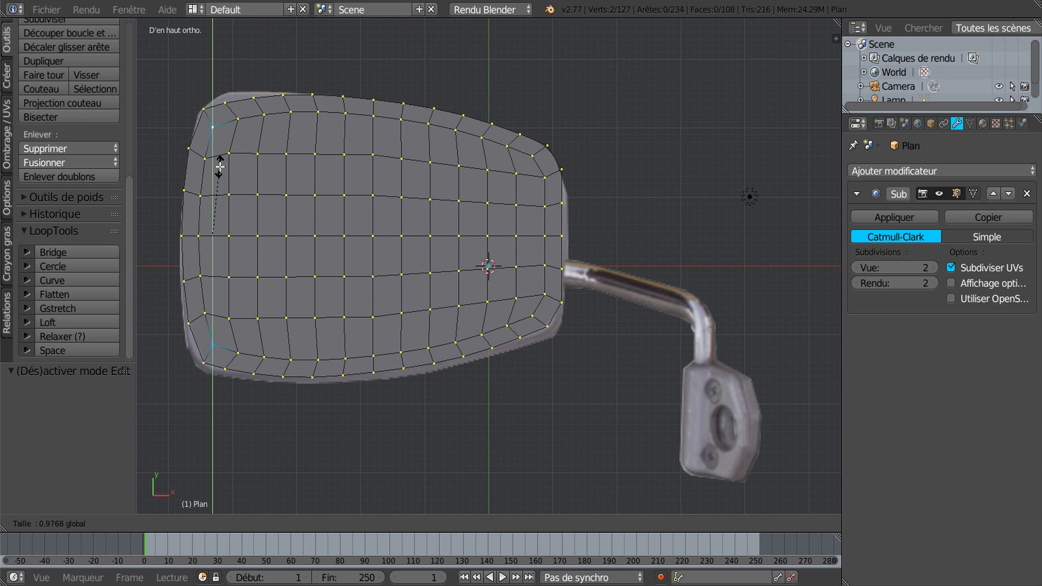
pyautogui.click(222, 170)
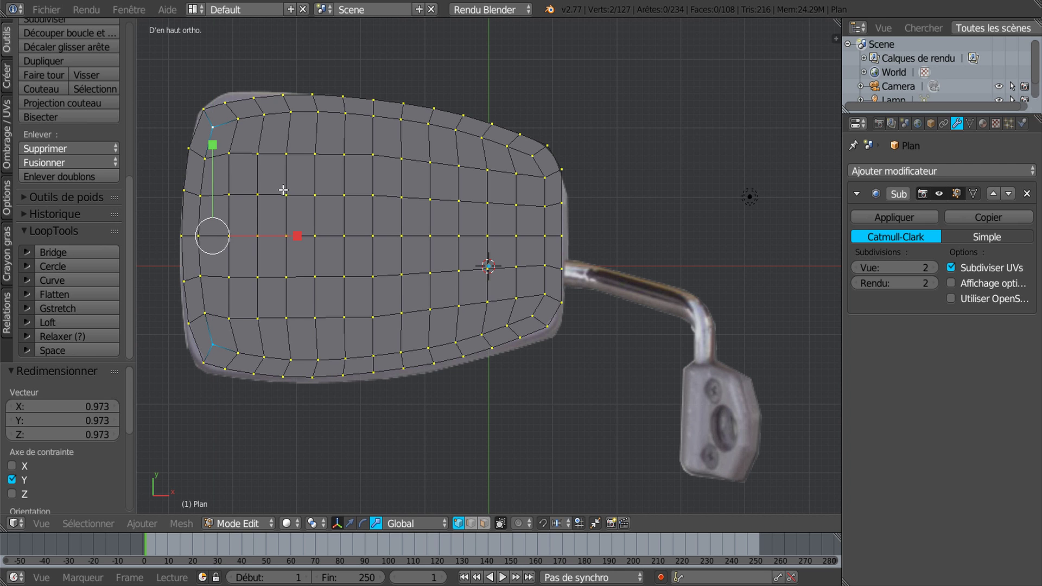
pyautogui.press('Tab')
pyautogui.scroll(-1, 283, 190)
pyautogui.press('Tab')
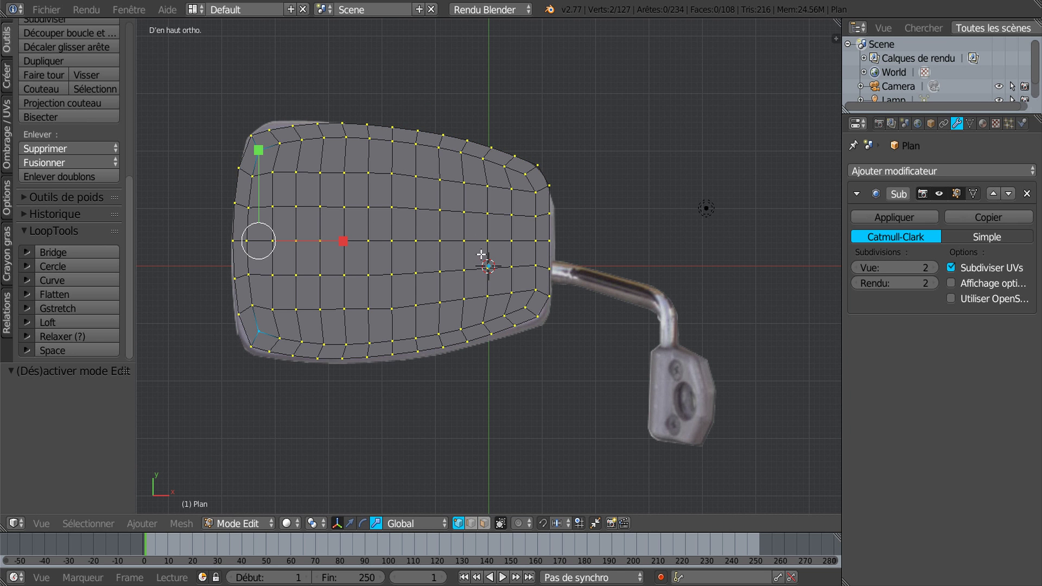
# Extrude the outer ring of faces upward about 0.162 along Z, and raise it another 0.045 or so
pyautogui.click(484, 523)
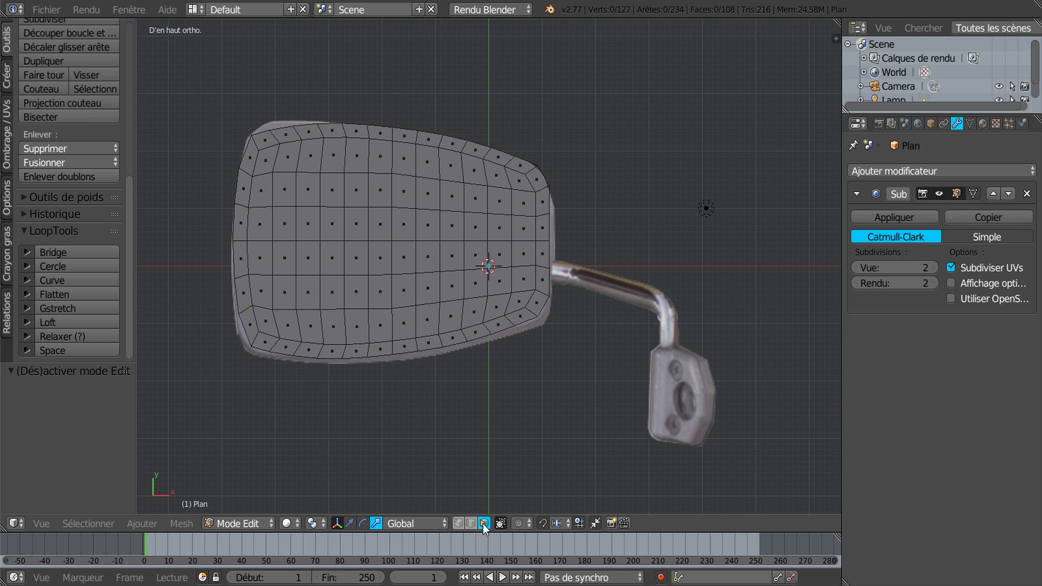
pyautogui.keyDown('alt'); pyautogui.rightClick(547, 241); pyautogui.keyUp('alt')
pyautogui.moveTo(420, 347); pyautogui.dragTo(425, 217, button='middle')
pyautogui.click(349, 523)
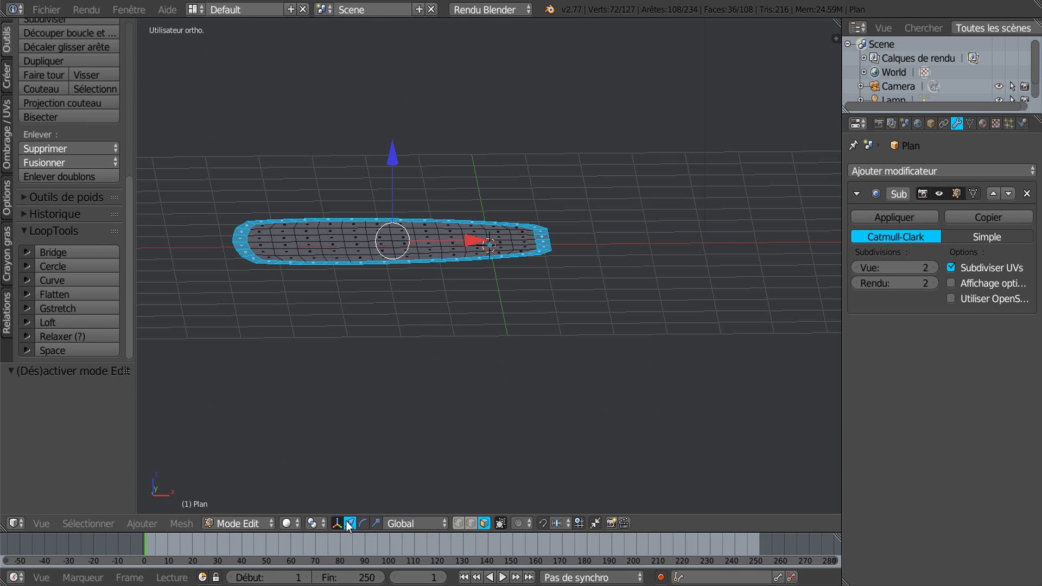
pyautogui.press('e')
pyautogui.rightClick(362, 438)
pyautogui.moveTo(395, 155); pyautogui.dragTo(396, 147)
pyautogui.moveTo(414, 293); pyautogui.dragTo(320, 89, button='middle')
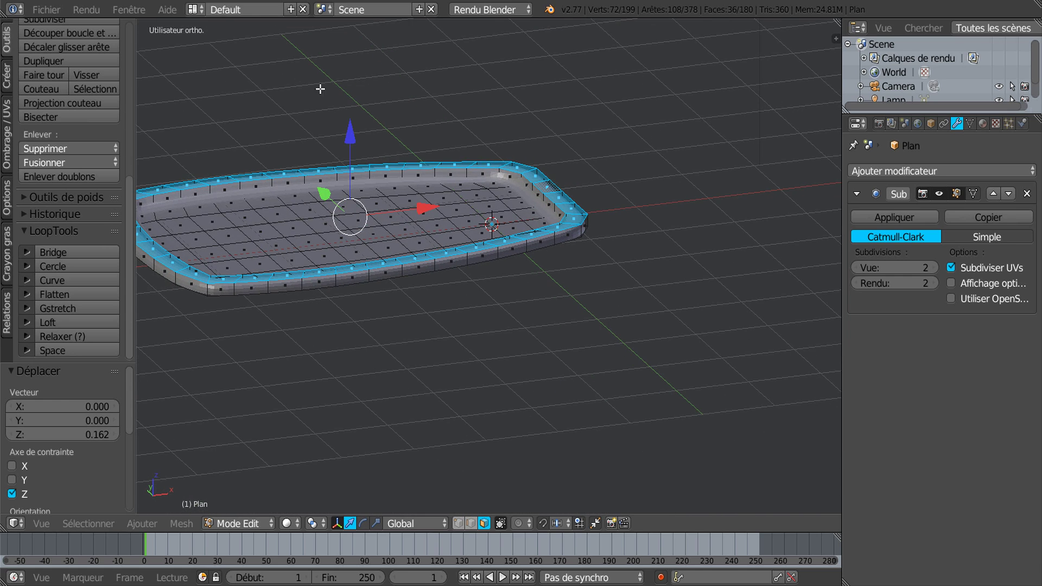
pyautogui.moveTo(351, 132); pyautogui.dragTo(350, 127)
# Extrude the lower outer edge loop of the rim downward about 0.342 along Z
pyautogui.moveTo(456, 201)
pyautogui.mouseDown(button='middle')
pyautogui.moveTo(539, 210)
pyautogui.moveTo(530, 274)
pyautogui.moveTo(553, 238)
pyautogui.moveTo(517, 243)
pyautogui.moveTo(510, 271)
pyautogui.mouseUp(button='middle')
pyautogui.scroll(2, 518, 264)
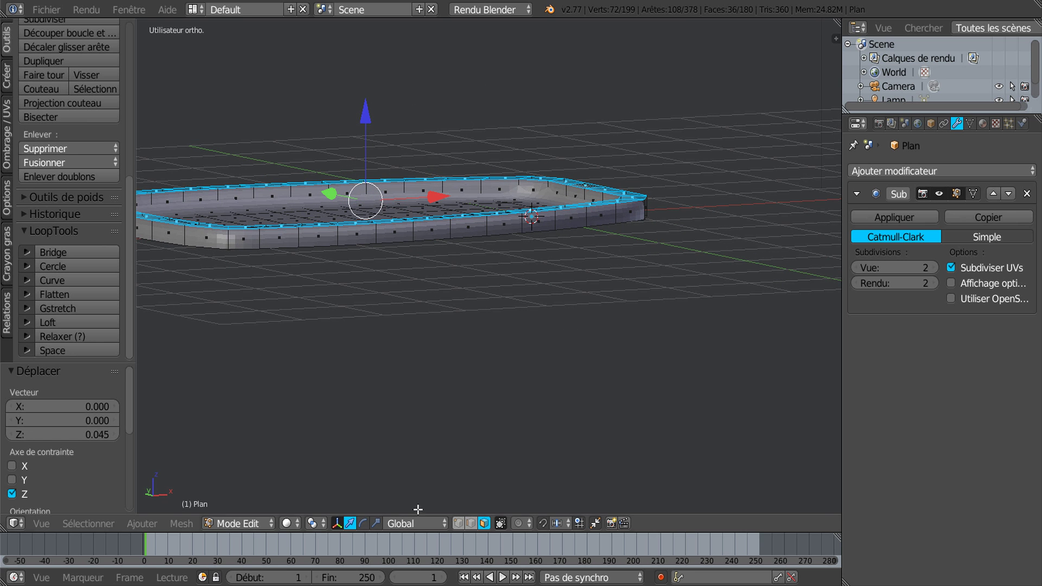
pyautogui.click(458, 520)
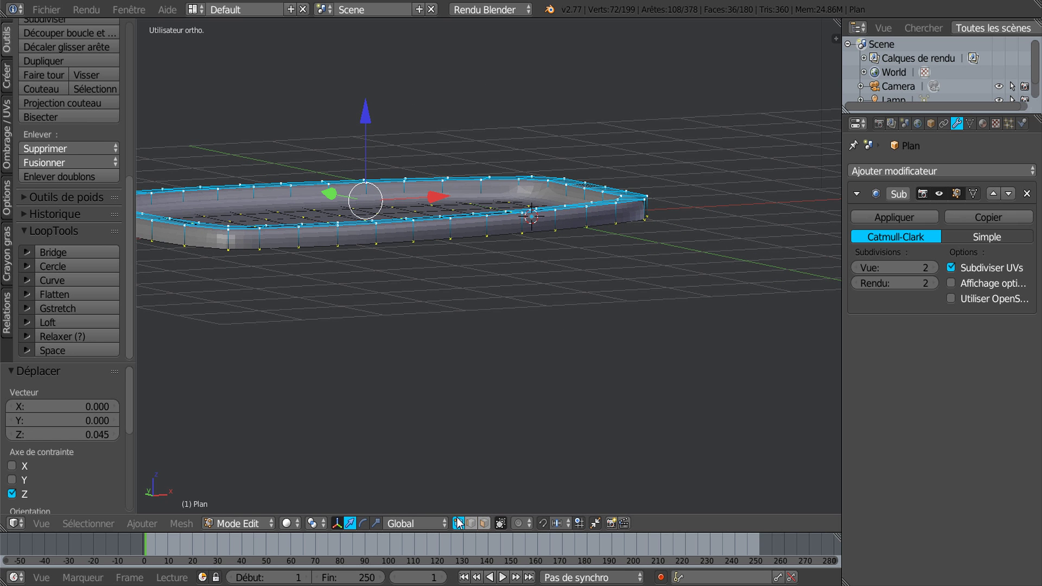
pyautogui.keyDown('alt'); pyautogui.rightClick(506, 238); pyautogui.keyUp('alt')
pyautogui.moveTo(504, 284); pyautogui.dragTo(523, 344, button='middle')
pyautogui.press('e')
pyautogui.rightClick(523, 344)
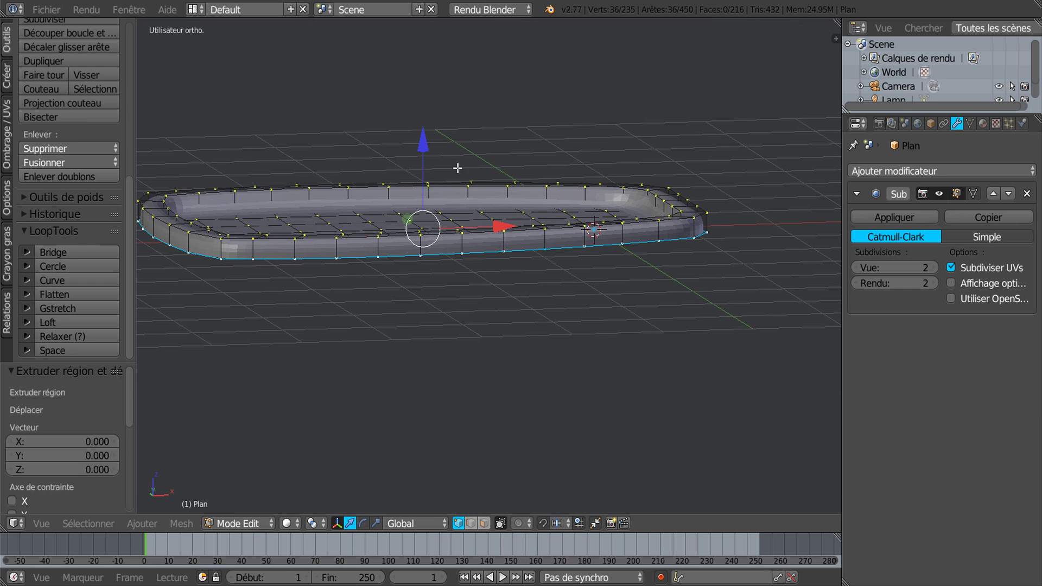
pyautogui.moveTo(428, 146); pyautogui.dragTo(434, 182)
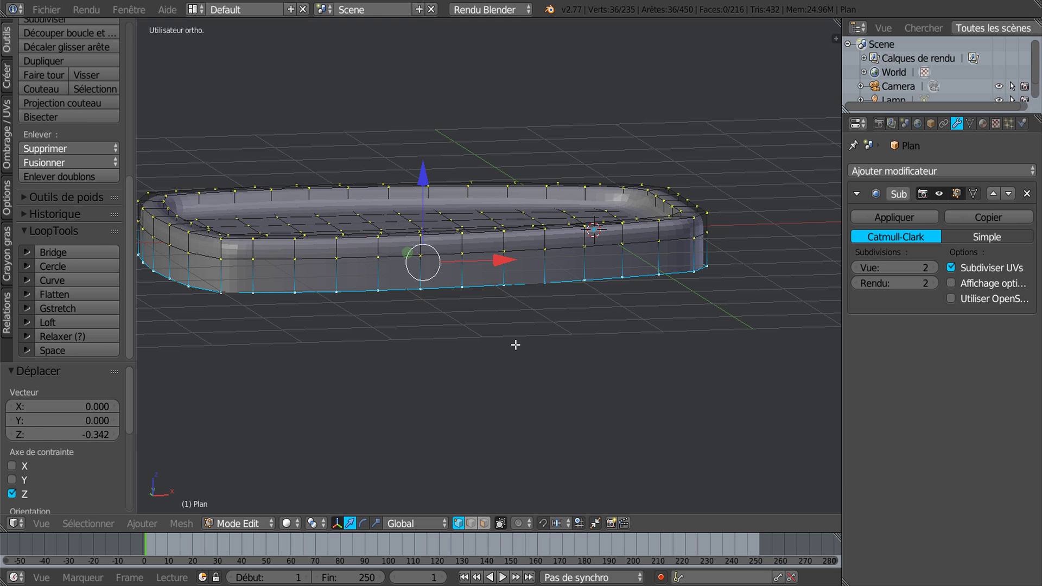
# In the front orthographic view, hide the background reference photo and narrow the view properties region
pyautogui.moveTo(515, 344)
pyautogui.mouseDown(button='middle')
pyautogui.moveTo(504, 344)
pyautogui.moveTo(516, 345)
pyautogui.mouseUp(button='middle')
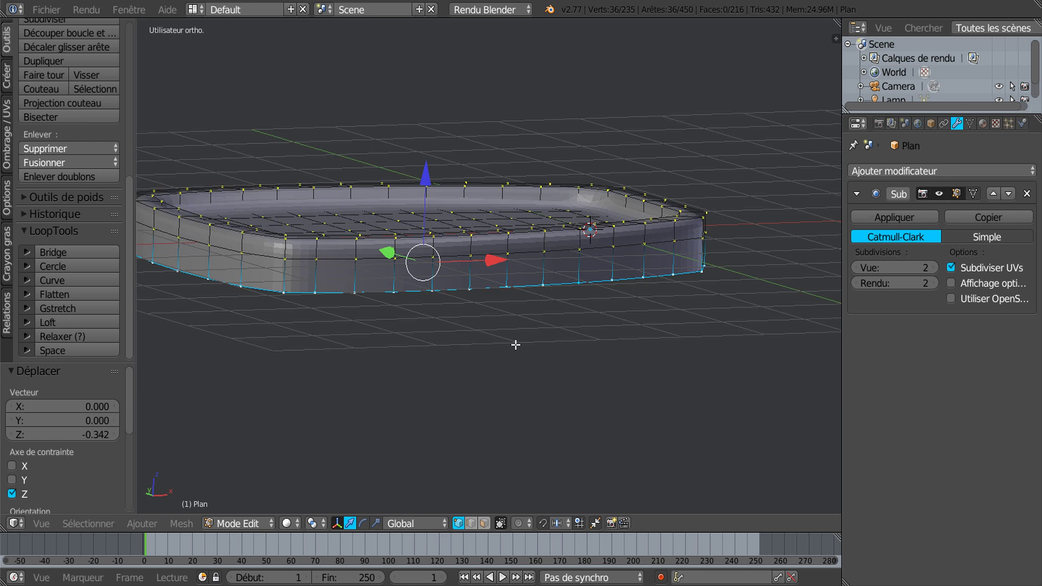
pyautogui.press('KP_3')
pyautogui.press('KP_1')
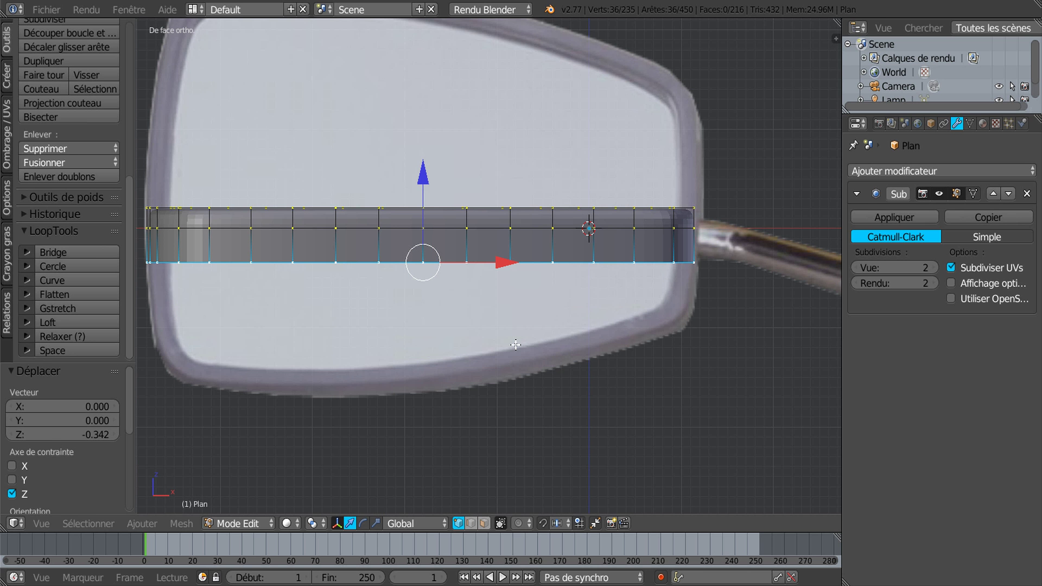
pyautogui.press('n')
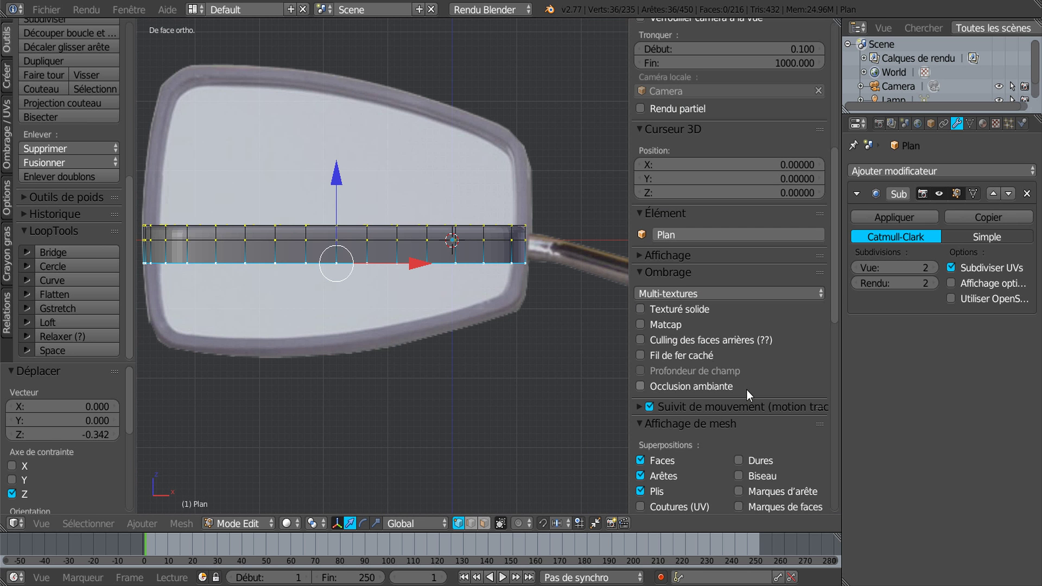
pyautogui.moveTo(835, 273); pyautogui.dragTo(836, 401)
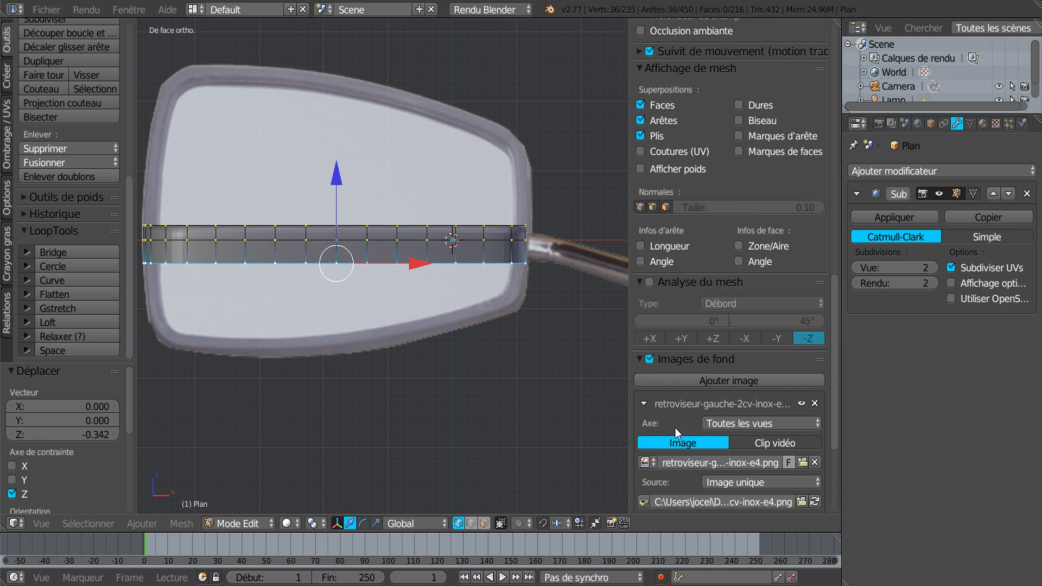
pyautogui.scroll(5, 673, 369)
pyautogui.scroll(-9, 673, 369)
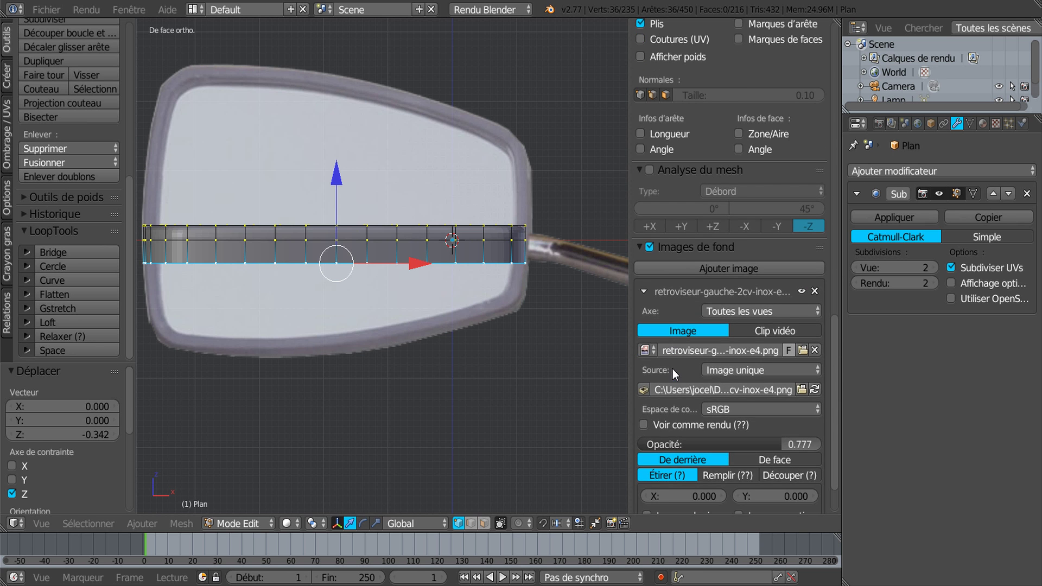
pyautogui.scroll(-2, 672, 369)
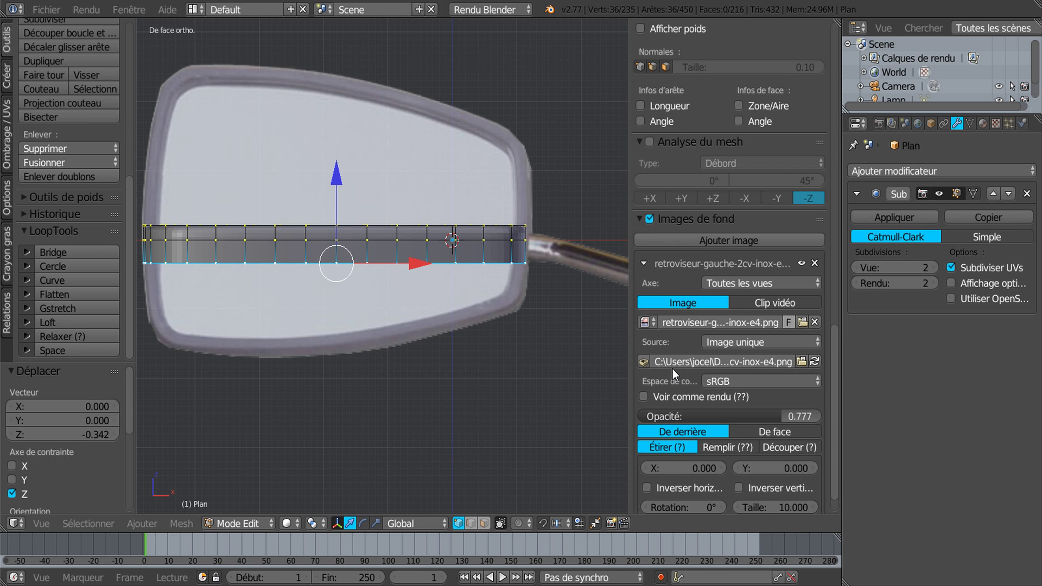
pyautogui.click(802, 265)
pyautogui.moveTo(629, 233); pyautogui.dragTo(808, 242)
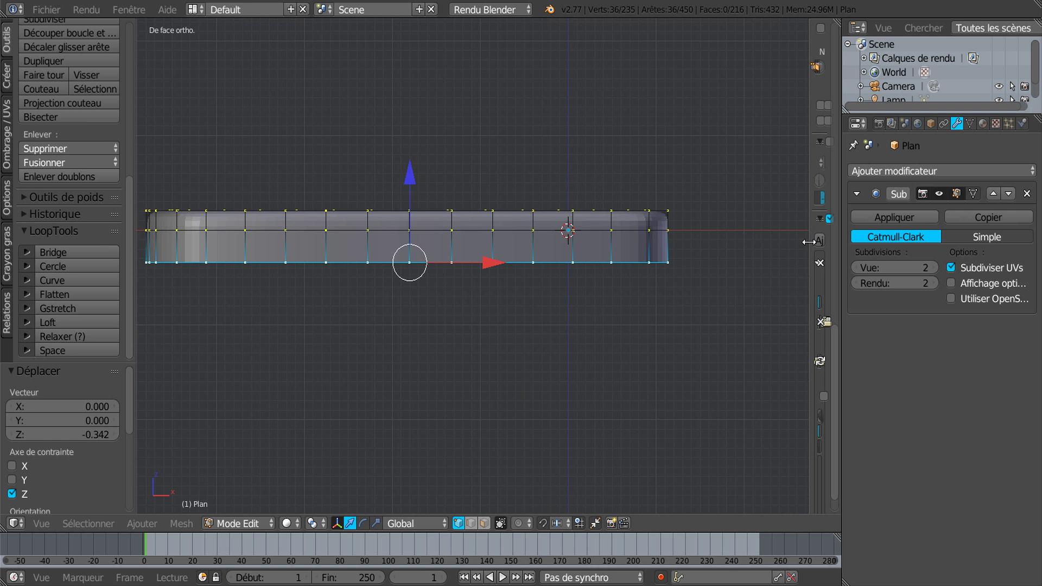
# Display the mirror mesh as wireframe in the front orthographic view
pyautogui.scroll(-3, 642, 328)
pyautogui.scroll(4, 545, 355)
pyautogui.keyDown('shift'); pyautogui.moveTo(544, 355); pyautogui.dragTo(538, 357, button='middle'); pyautogui.keyUp('shift')
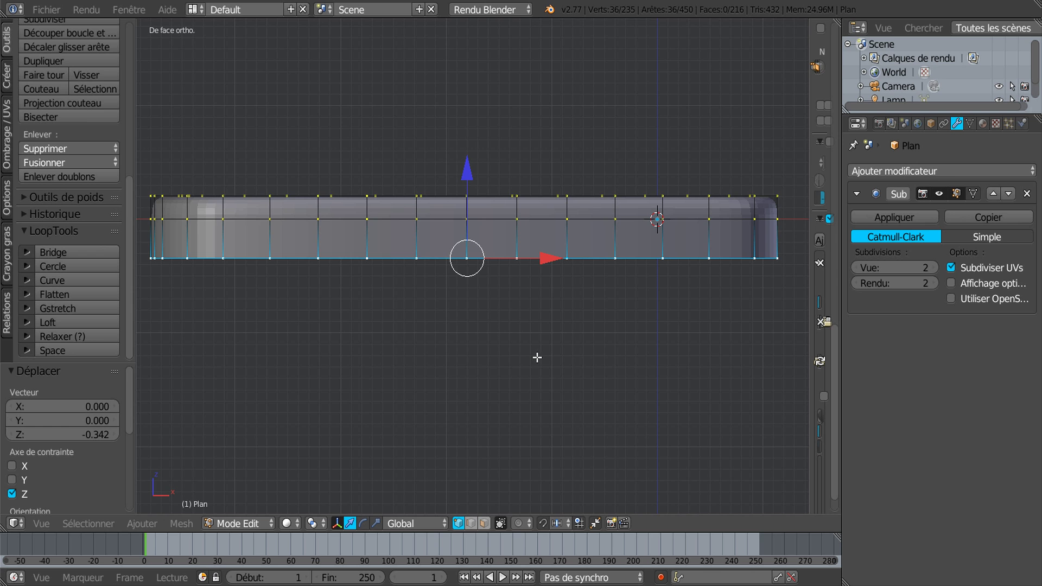
pyautogui.press('z')
pyautogui.scroll(-1, 546, 365)
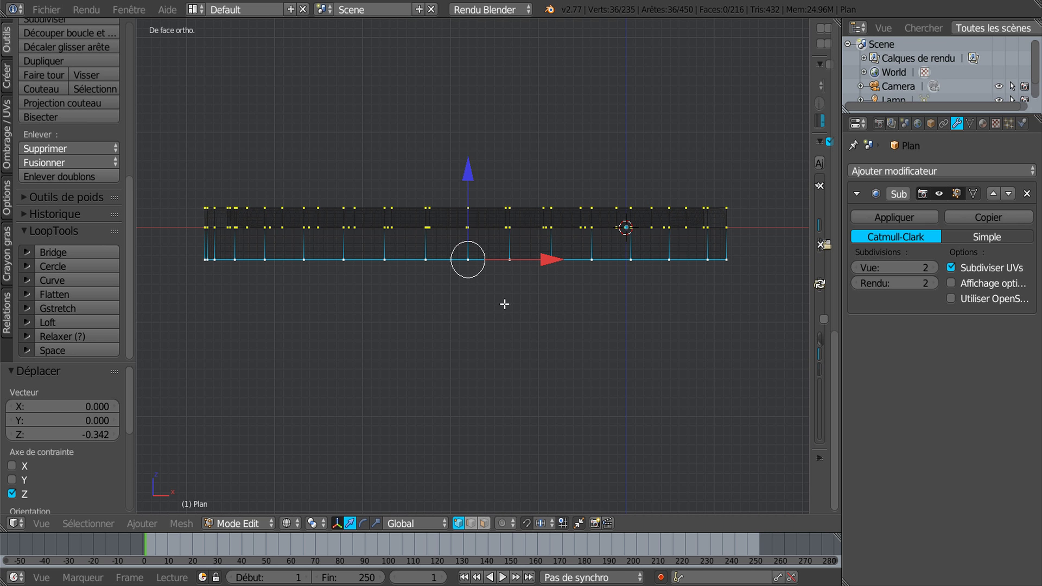
# Circle-select the bottom-edge vertices from just past the middle to the mirror's narrow end
pyautogui.press('c')
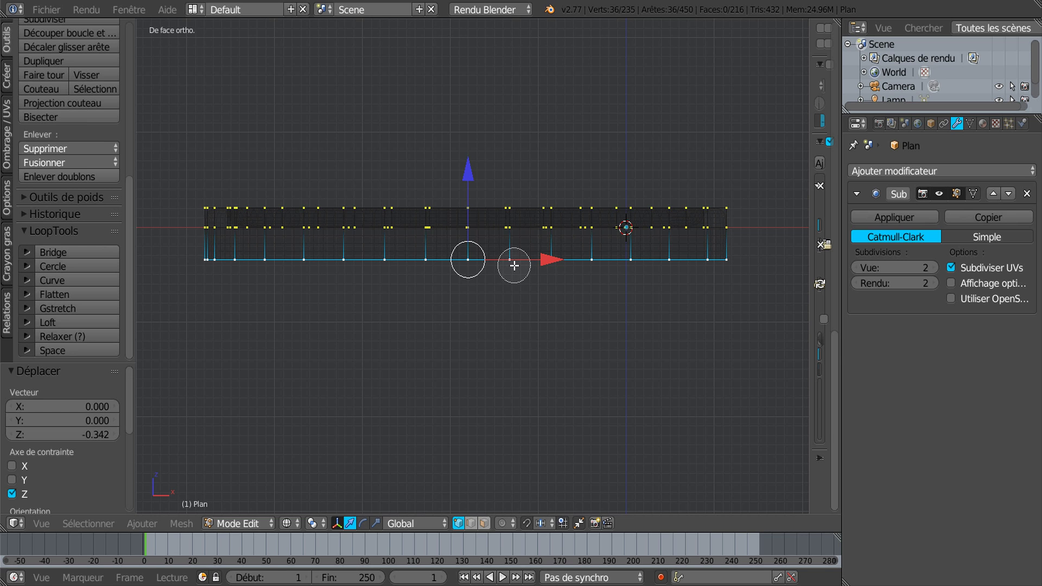
pyautogui.press('Escape')
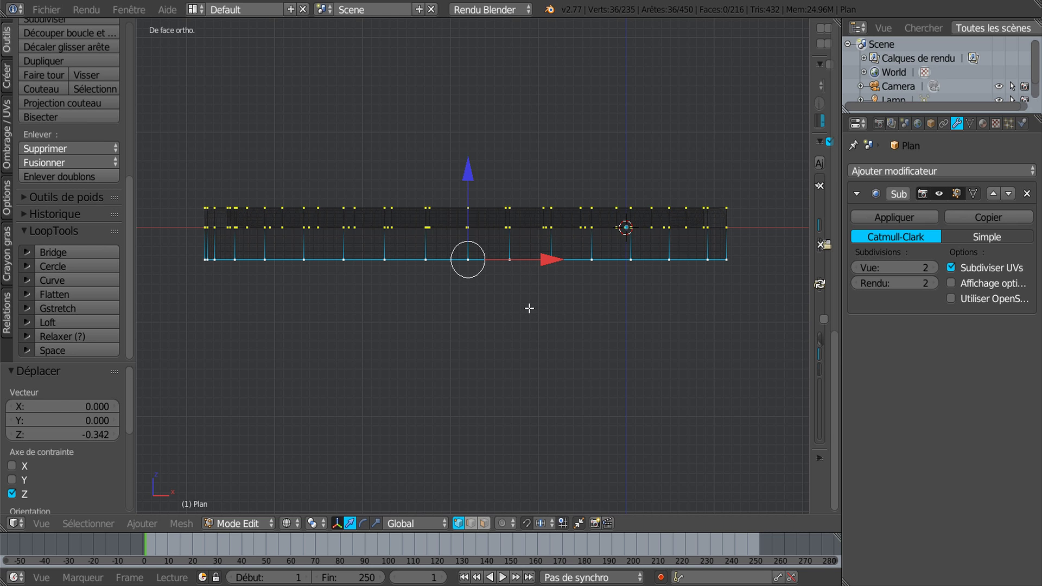
pyautogui.press('a')
pyautogui.press('c')
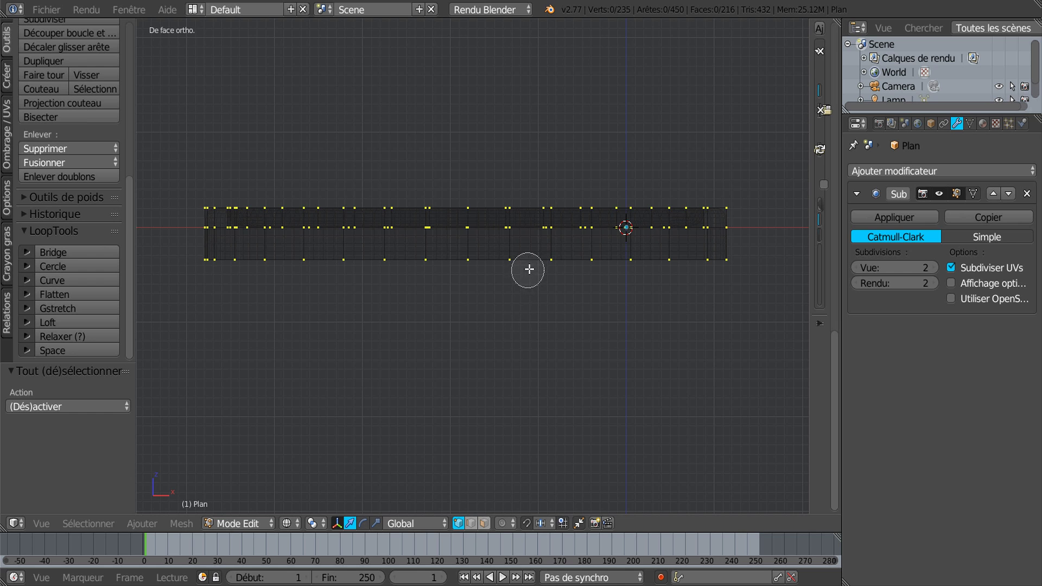
pyautogui.moveTo(502, 268); pyautogui.dragTo(736, 264)
pyautogui.rightClick(737, 265)
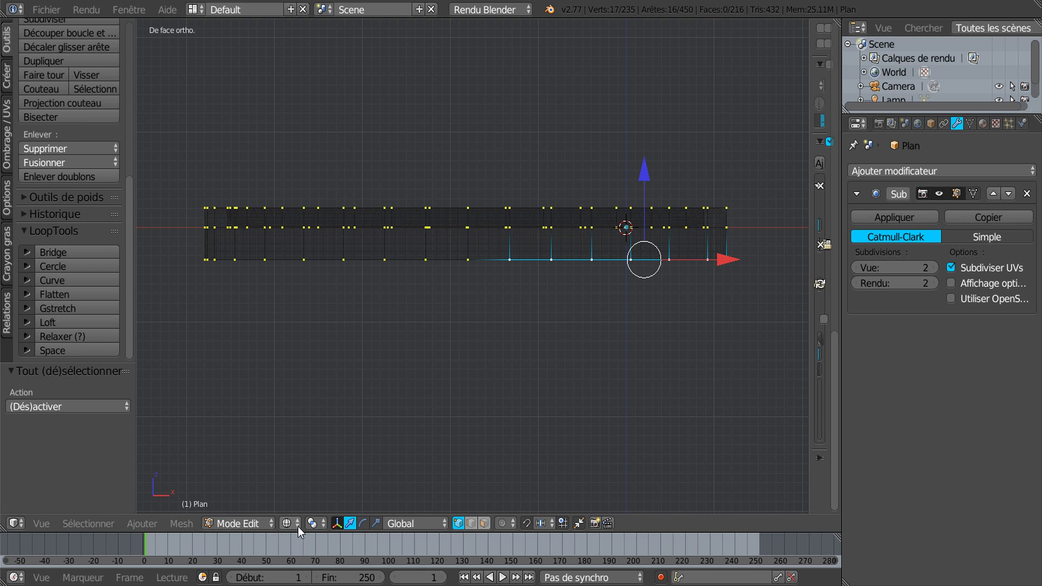
# Set the pivot point to the 3D cursor and snap the cursor to the bottom-edge vertex where the narrow-end taper starts
pyautogui.click(313, 523)
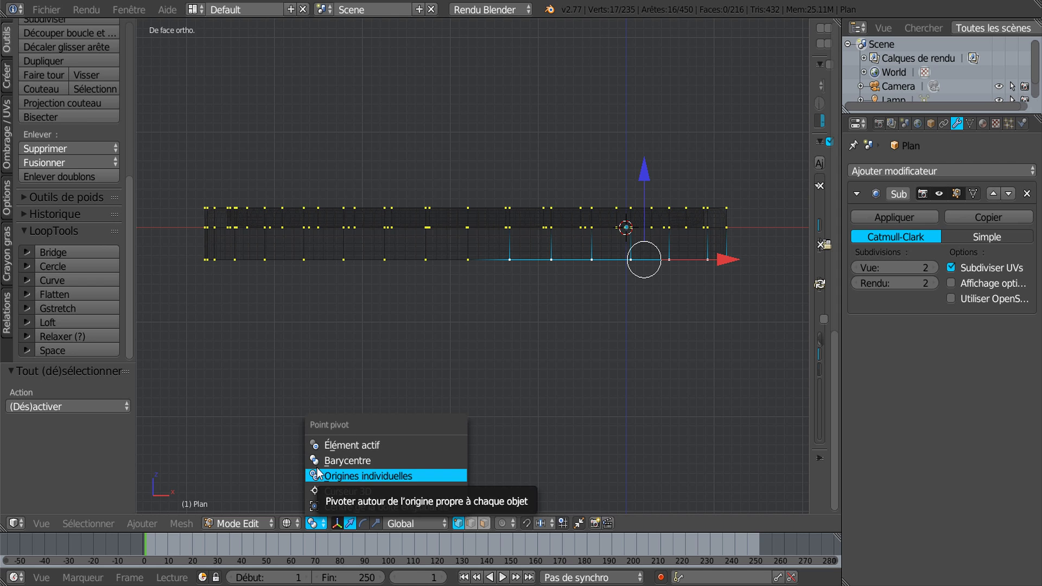
pyautogui.click(347, 491)
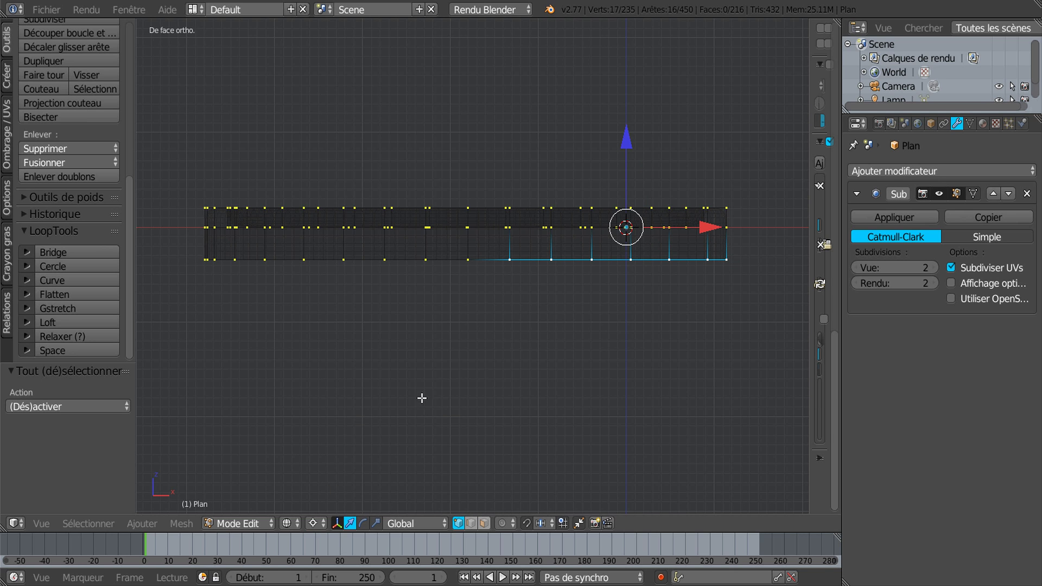
pyautogui.rightClick(507, 262)
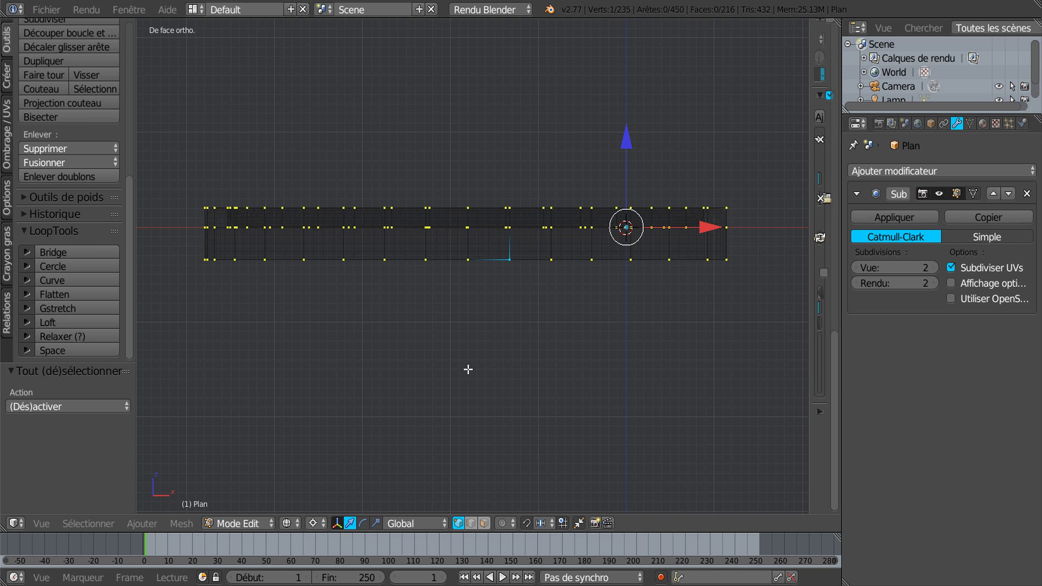
pyautogui.hotkey('shift', 's')
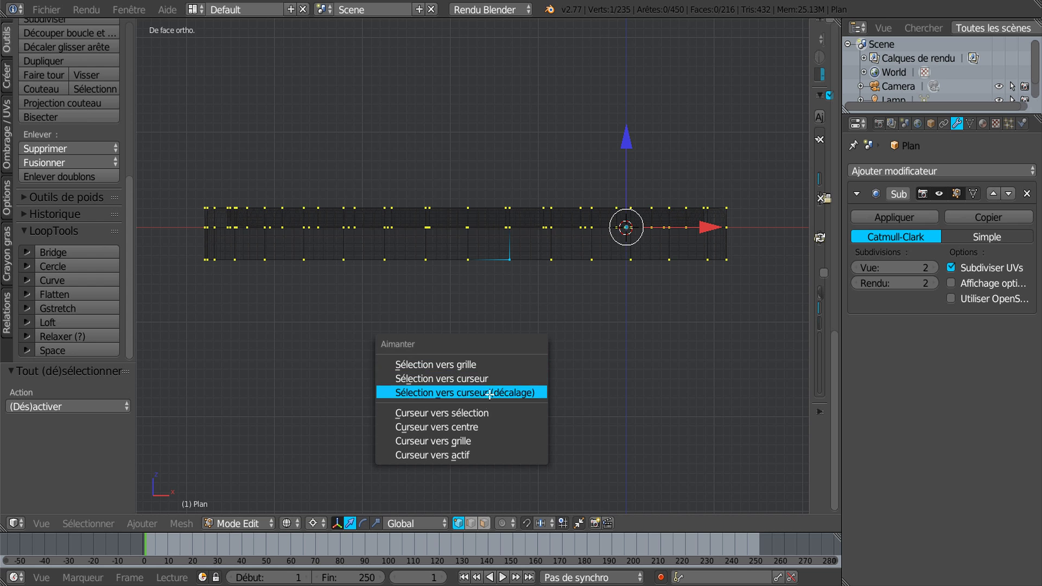
pyautogui.click(480, 413)
# Select the bottom-edge vertices from the 3D cursor to the narrow end and rotate them about -4.148° around it
pyautogui.press('c')
pyautogui.click(506, 268)
pyautogui.moveTo(539, 268); pyautogui.dragTo(737, 263)
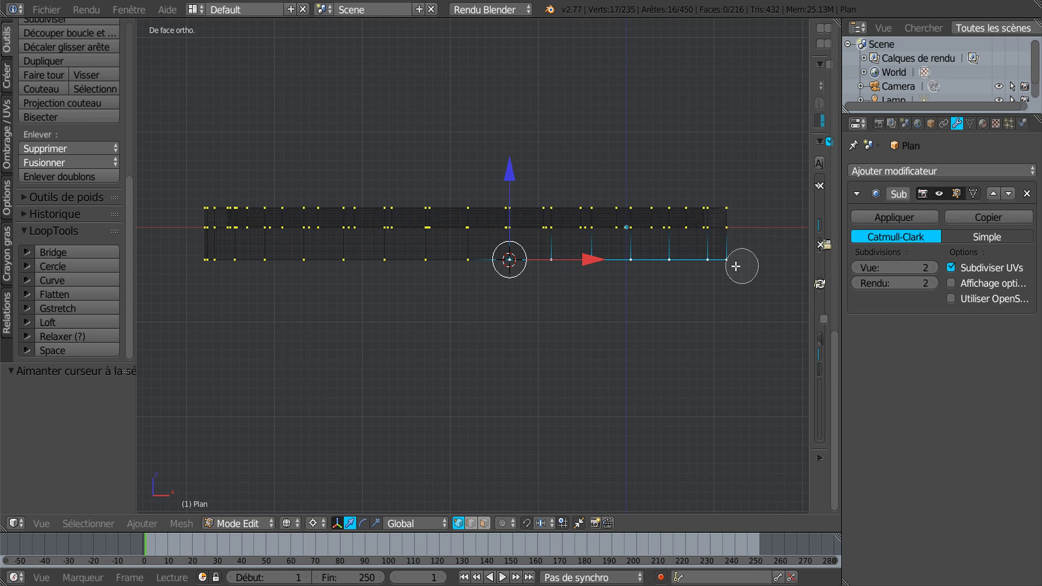
pyautogui.rightClick(742, 281)
pyautogui.press('r')
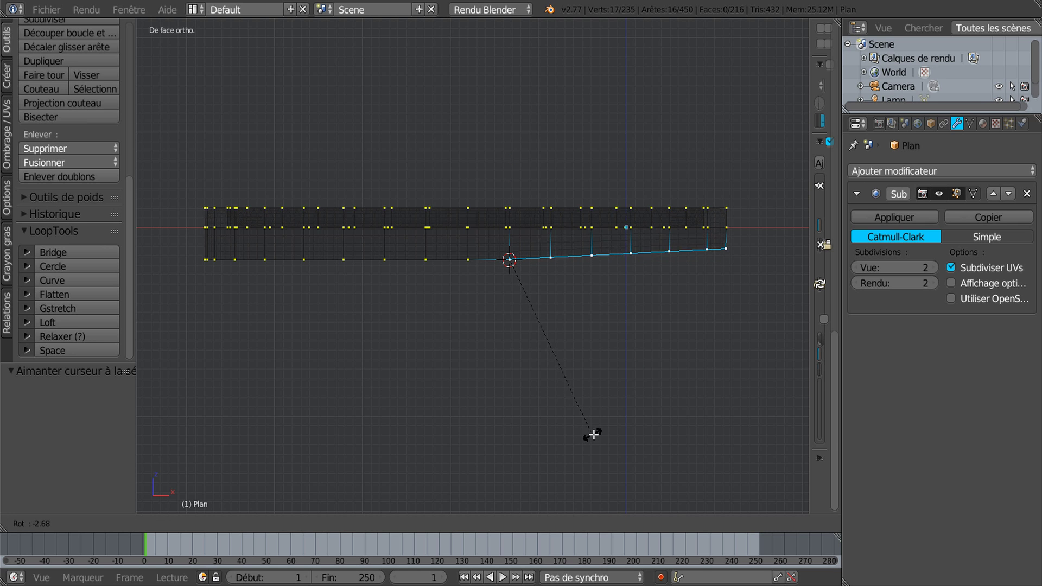
pyautogui.click(596, 432)
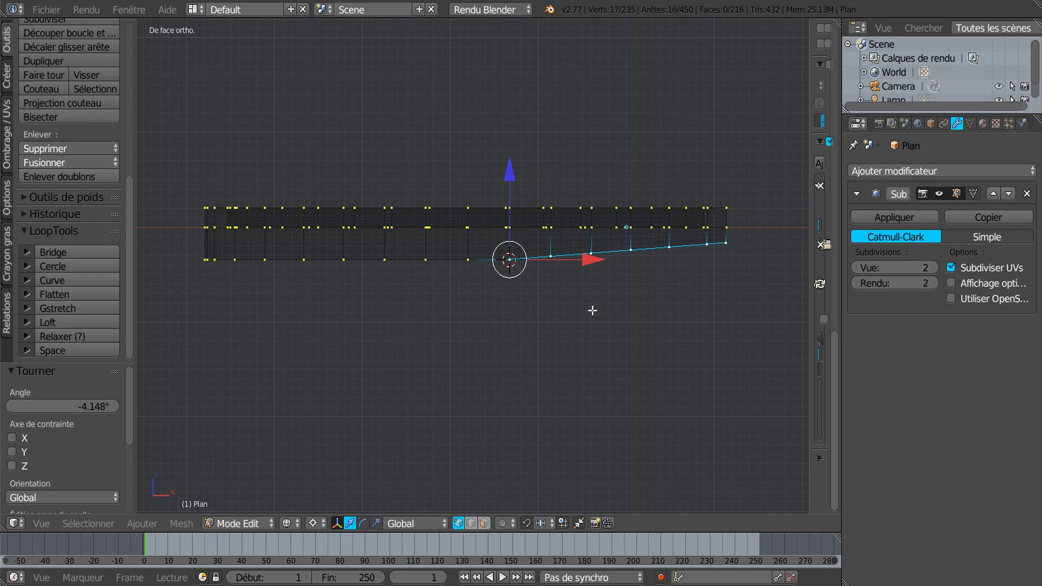
# Snap the 3D cursor to a bottom-edge vertex near the wide end and rotate the bottom vertices beyond it about 3.457°
pyautogui.rightClick(348, 259)
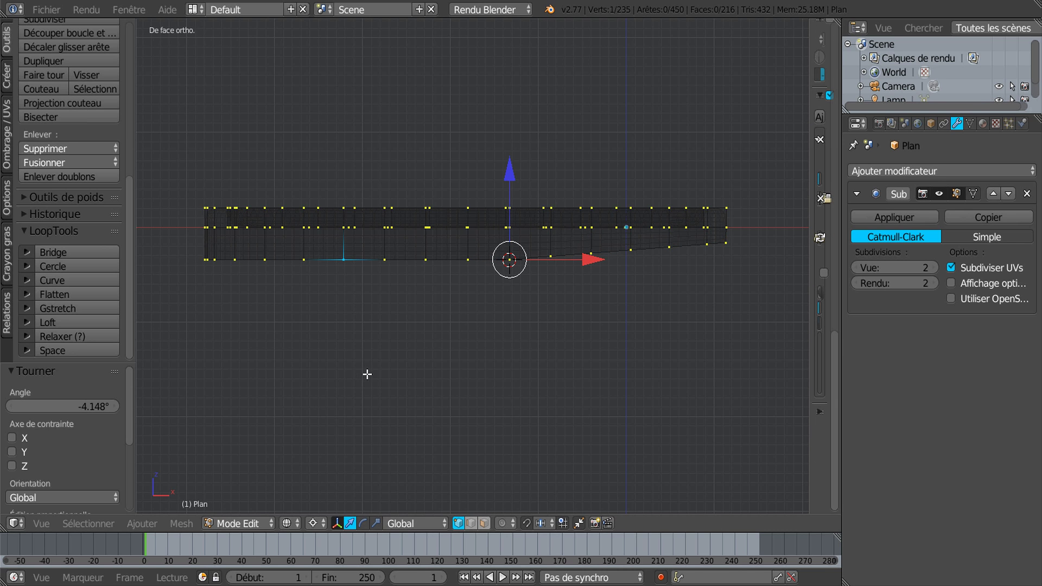
pyautogui.hotkey('shift', 's')
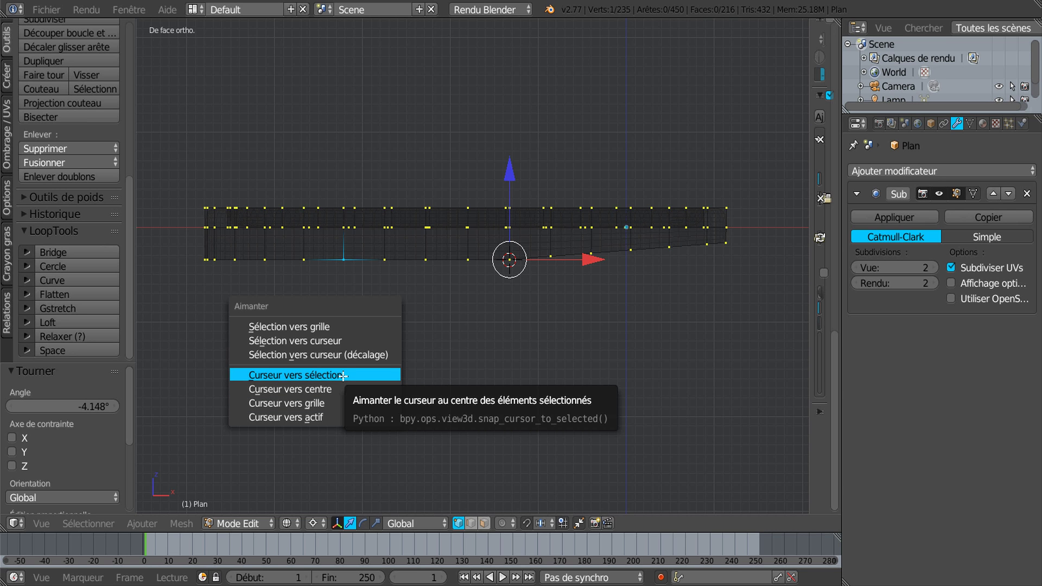
pyautogui.click(343, 374)
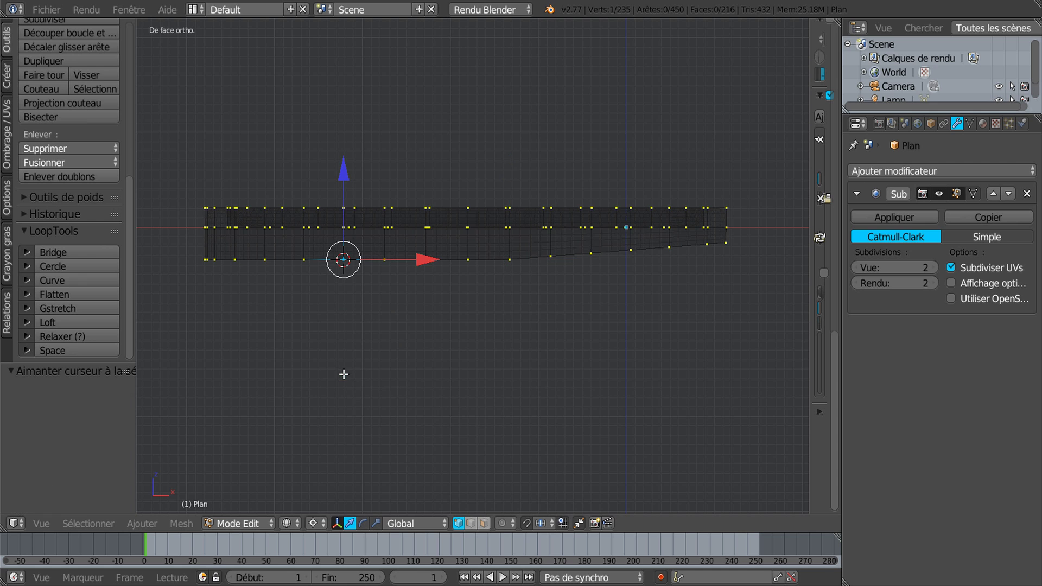
pyautogui.moveTo(342, 261); pyautogui.dragTo(196, 263)
pyautogui.rightClick(229, 314)
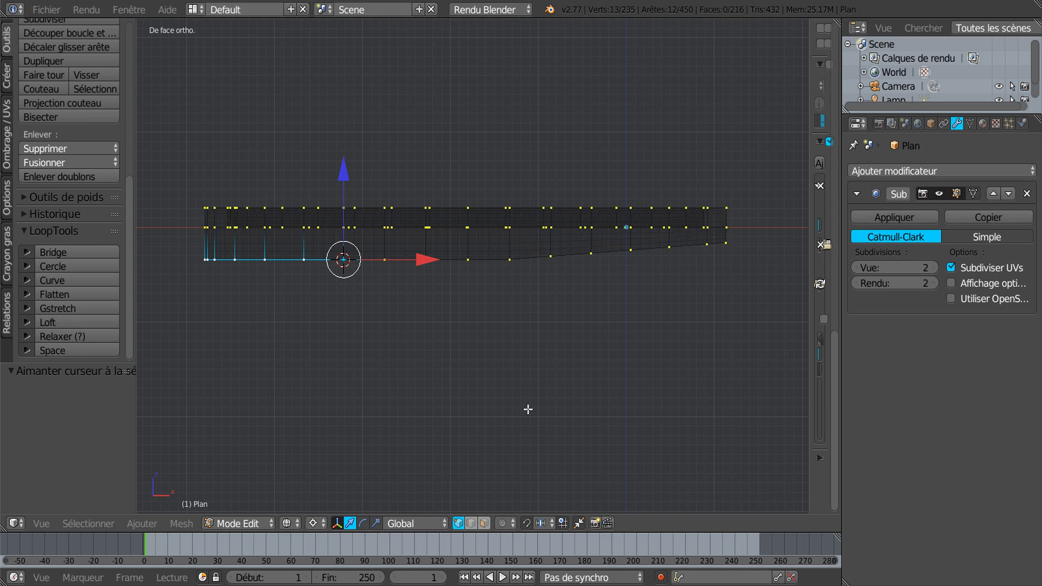
pyautogui.press('r')
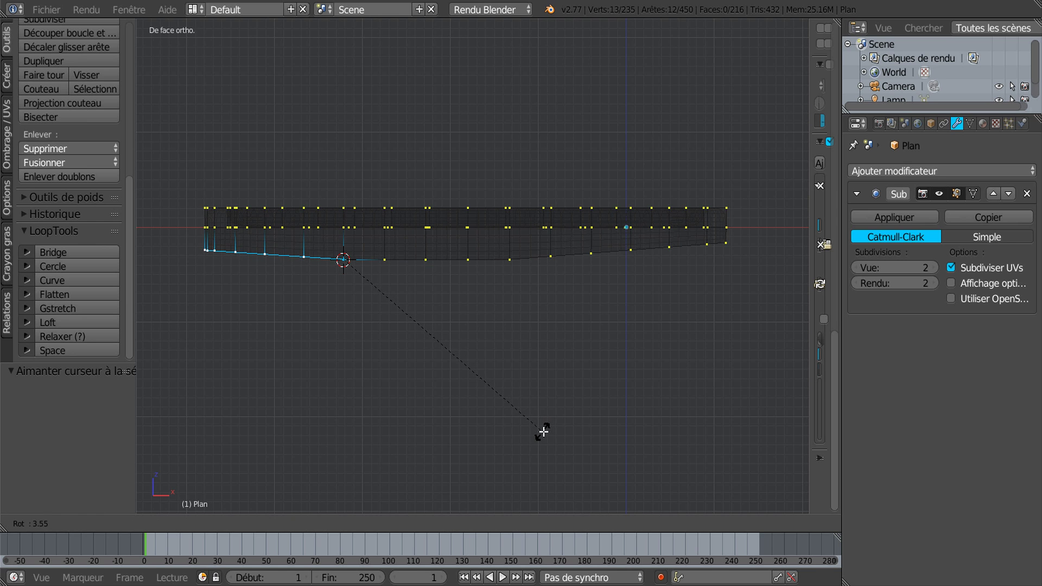
pyautogui.click(543, 431)
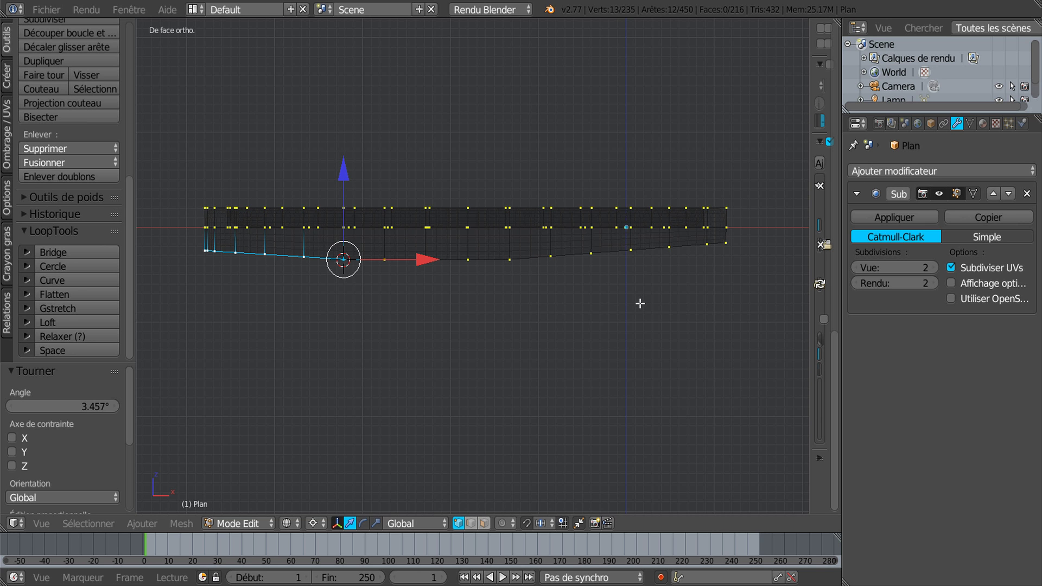
# Smooth the bottom-edge vertices along one long side of the housing with LoopTools Relax, excluding the end corners
pyautogui.moveTo(477, 339); pyautogui.dragTo(480, 347, button='middle')
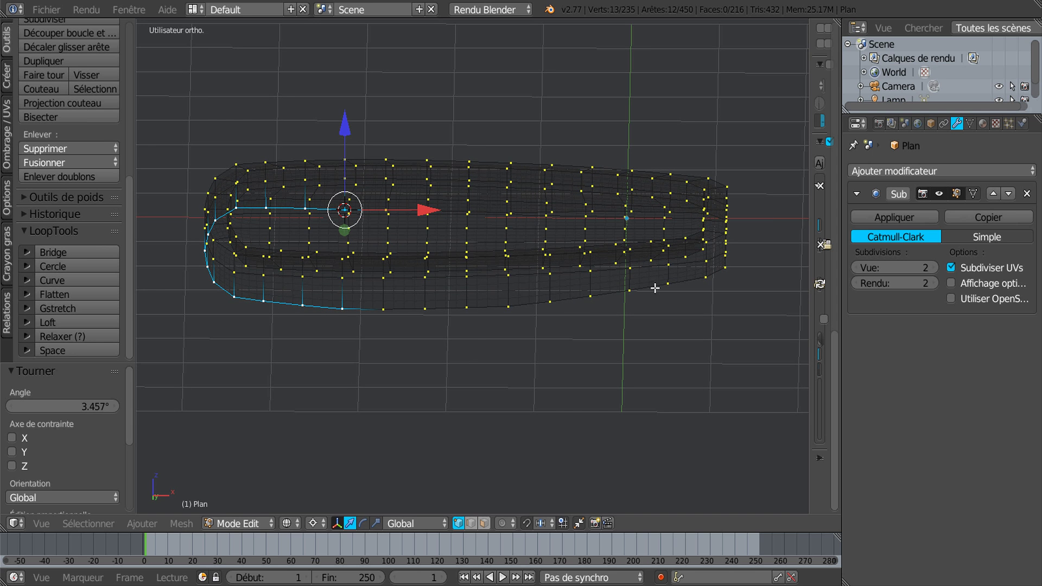
pyautogui.press('a')
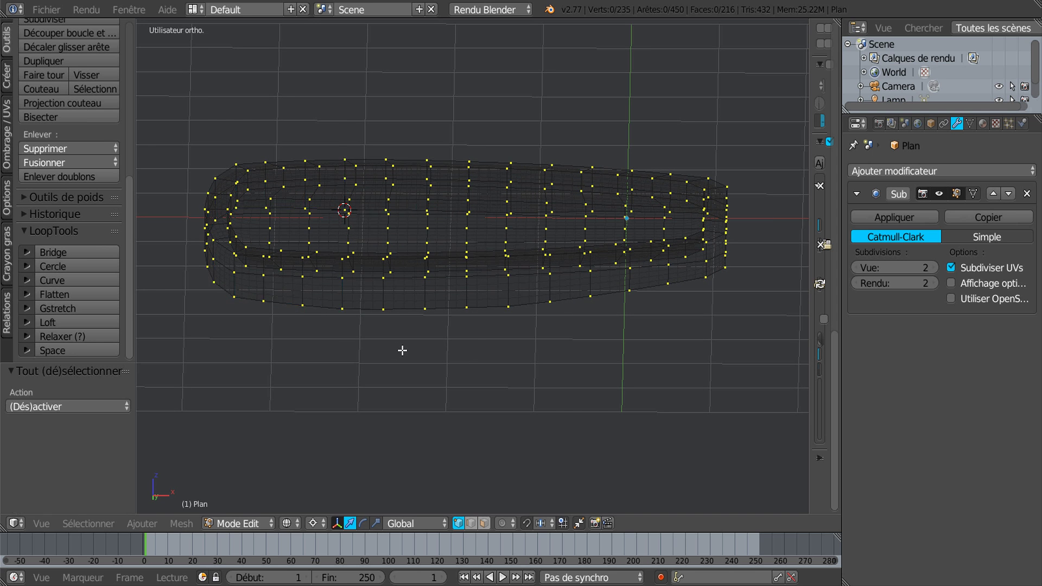
pyautogui.press('c')
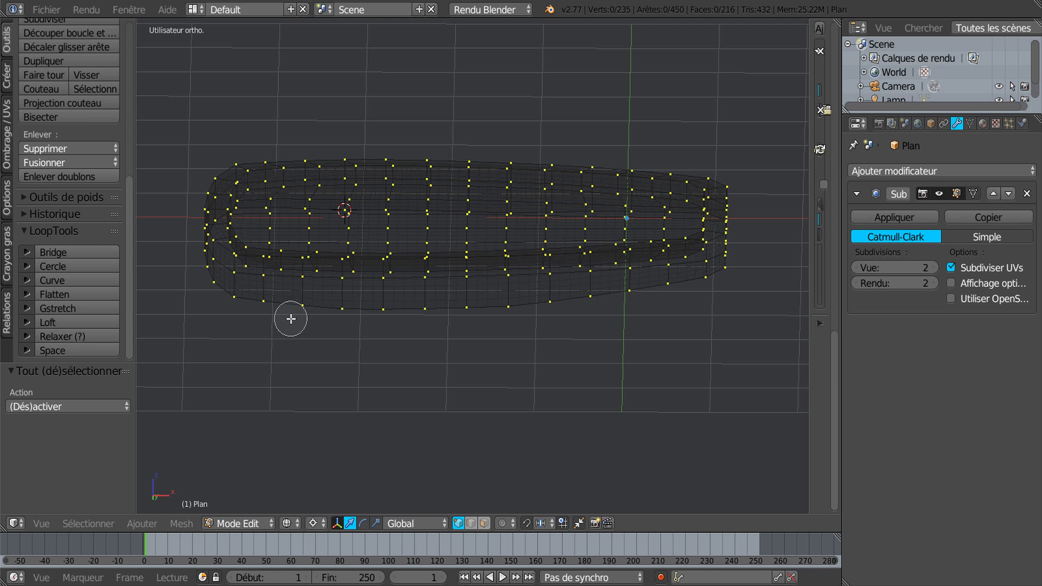
pyautogui.moveTo(274, 305)
pyautogui.mouseDown()
pyautogui.moveTo(400, 311)
pyautogui.moveTo(670, 298)
pyautogui.mouseUp()
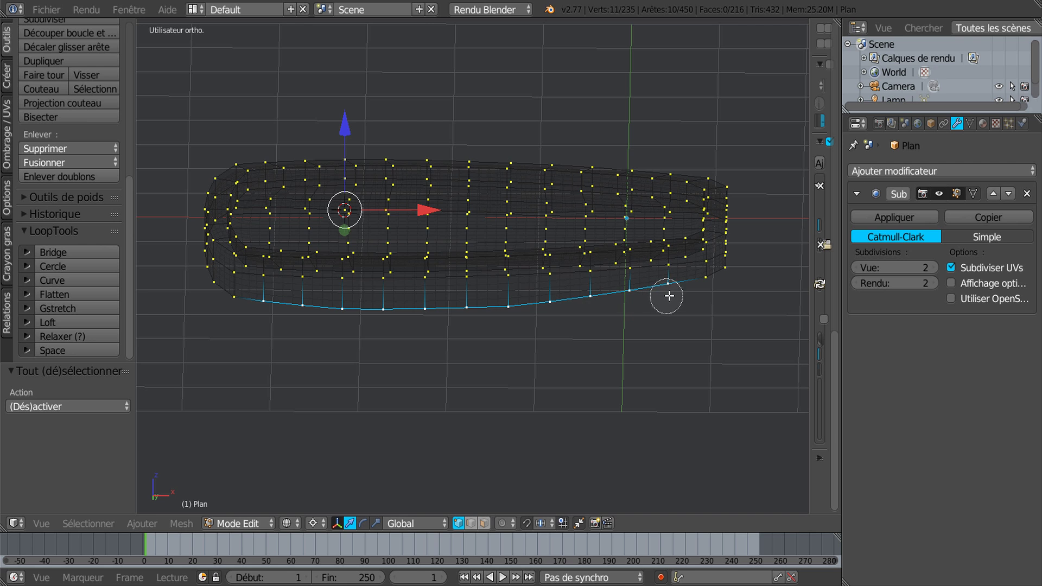
pyautogui.rightClick(393, 316)
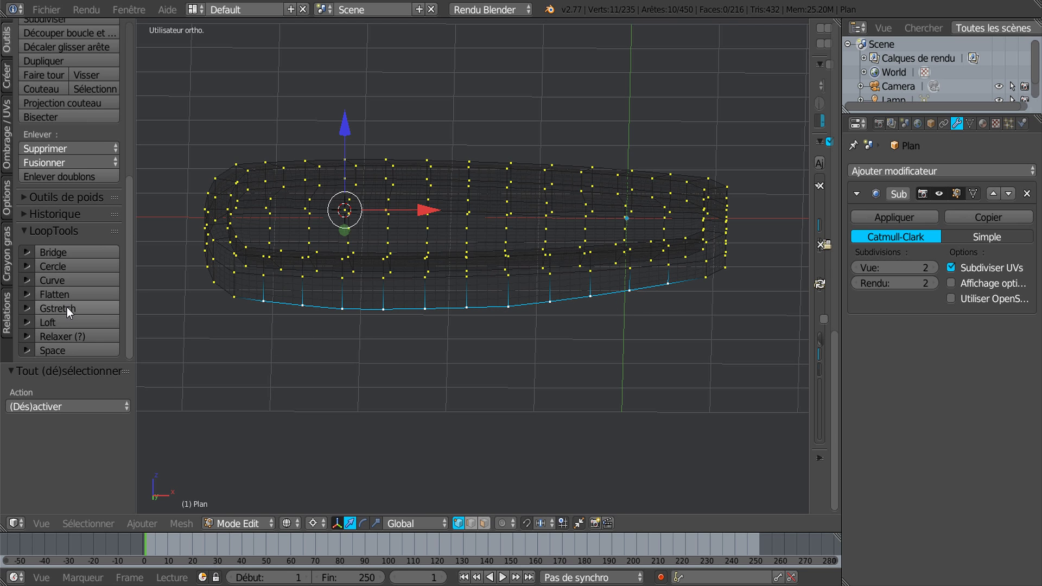
pyautogui.click(51, 337)
# Select the bottom-edge vertices along the opposite long side of the housing and smooth them with LoopTools Relax
pyautogui.moveTo(311, 289); pyautogui.dragTo(556, 388, button='middle')
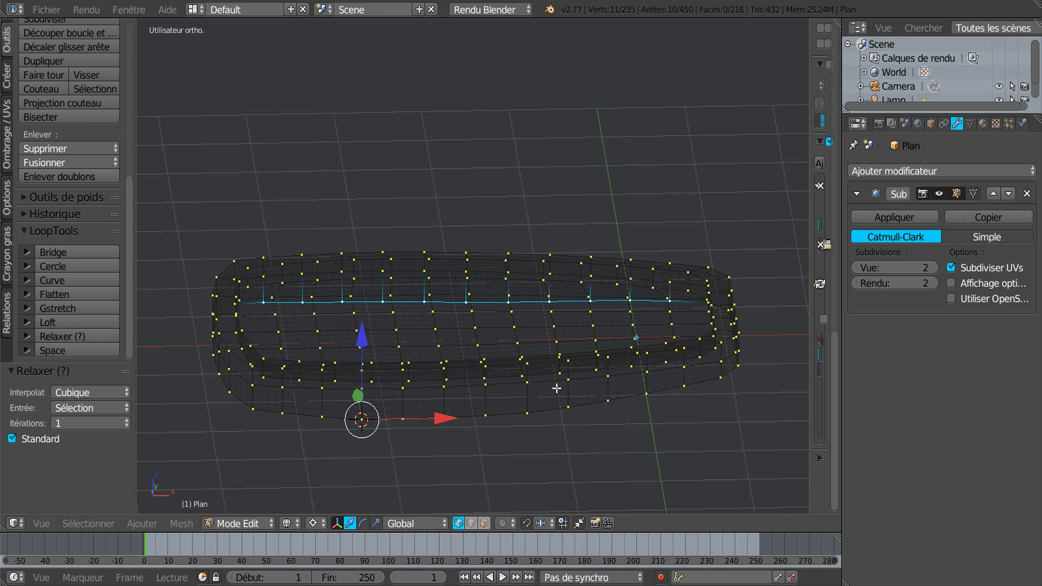
pyautogui.keyDown('shift'); pyautogui.rightClick(686, 389); pyautogui.keyUp('shift')
pyautogui.keyDown('shift'); pyautogui.rightClick(252, 414); pyautogui.keyUp('shift')
pyautogui.moveTo(263, 421); pyautogui.dragTo(314, 428, button='middle')
pyautogui.press('c')
pyautogui.moveTo(284, 290); pyautogui.dragTo(738, 290, button='middle')
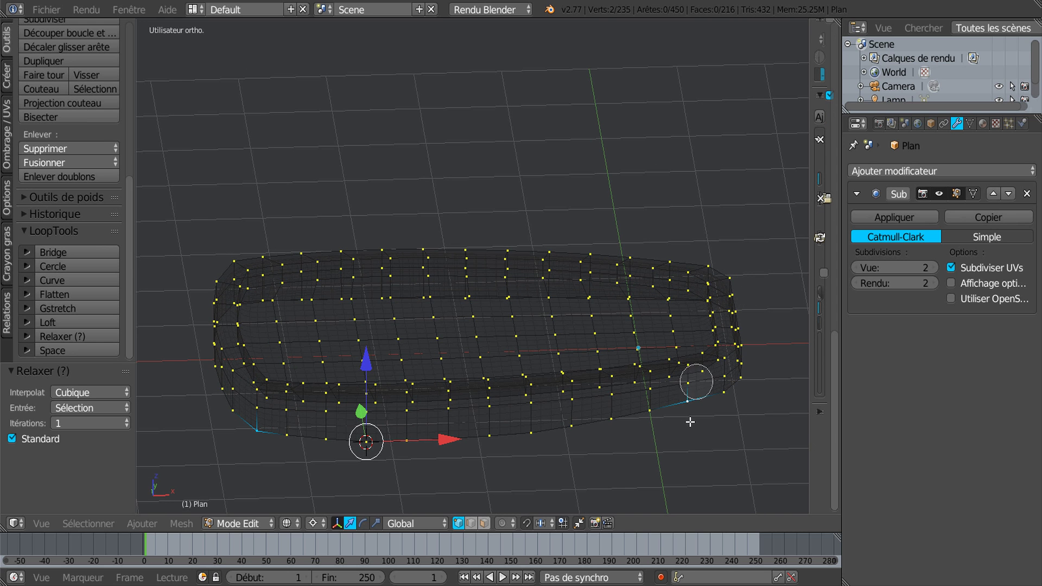
pyautogui.moveTo(683, 416)
pyautogui.mouseDown()
pyautogui.moveTo(453, 443)
pyautogui.moveTo(290, 442)
pyautogui.mouseUp()
pyautogui.rightClick(293, 443)
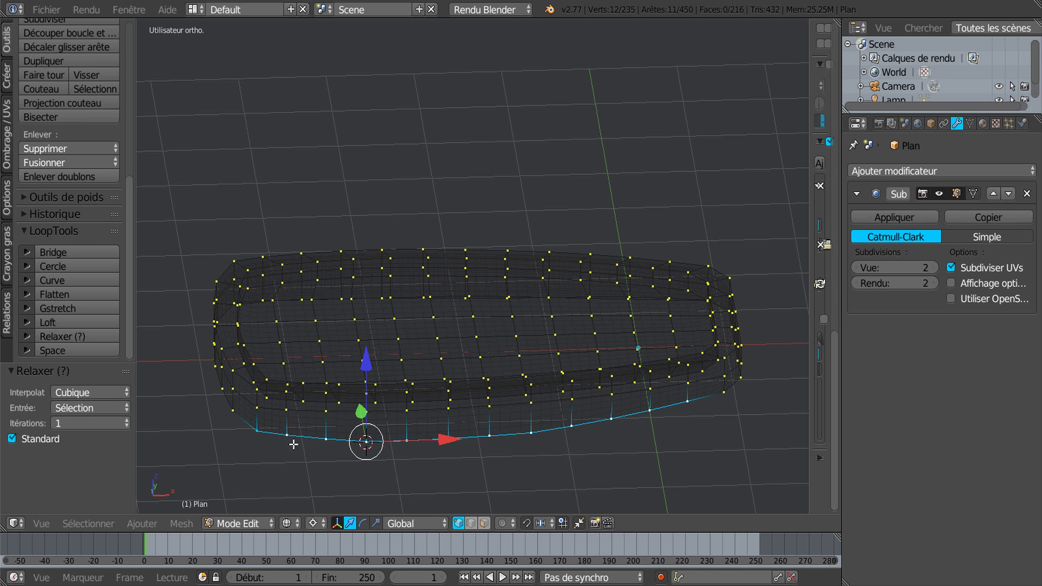
pyautogui.click(61, 336)
# Return the mesh to solid shading and turn the view to the open back of the housing
pyautogui.scroll(-1, 321, 359)
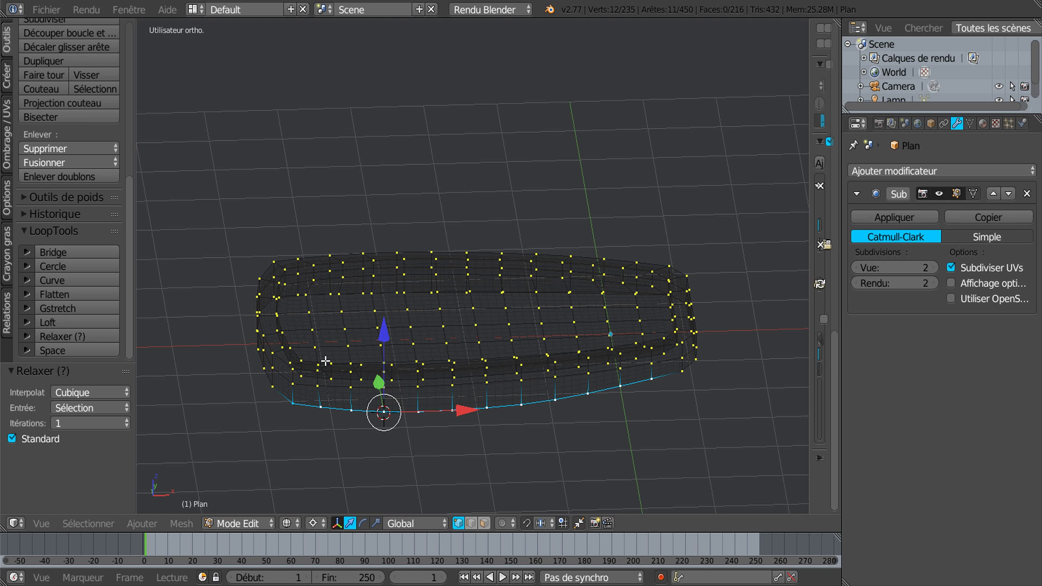
pyautogui.press('z')
pyautogui.moveTo(432, 376)
pyautogui.mouseDown(button='middle')
pyautogui.moveTo(420, 338)
pyautogui.moveTo(445, 341)
pyautogui.moveTo(405, 339)
pyautogui.moveTo(640, 344)
pyautogui.moveTo(523, 338)
pyautogui.moveTo(579, 235)
pyautogui.moveTo(574, 189)
pyautogui.moveTo(590, 175)
pyautogui.mouseUp(button='middle')
pyautogui.moveTo(595, 325); pyautogui.dragTo(449, 323, button='middle')
pyautogui.moveTo(643, 408); pyautogui.dragTo(654, 413, button='middle')
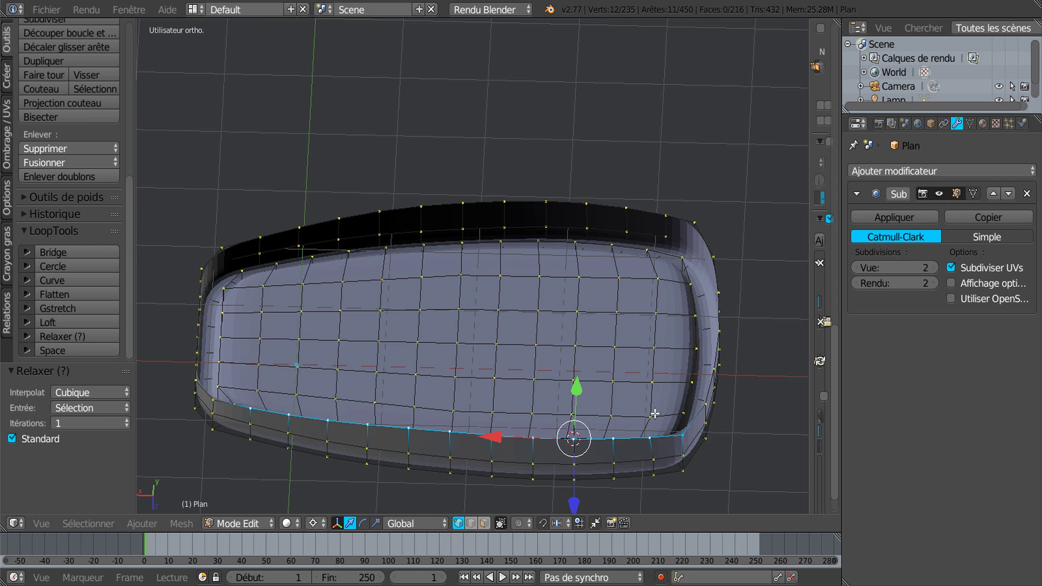
# Add the facing vertices of the other long side to the selected bottom edge and bridge both sides with LoopTools Bridge
pyautogui.scroll(2, 612, 368)
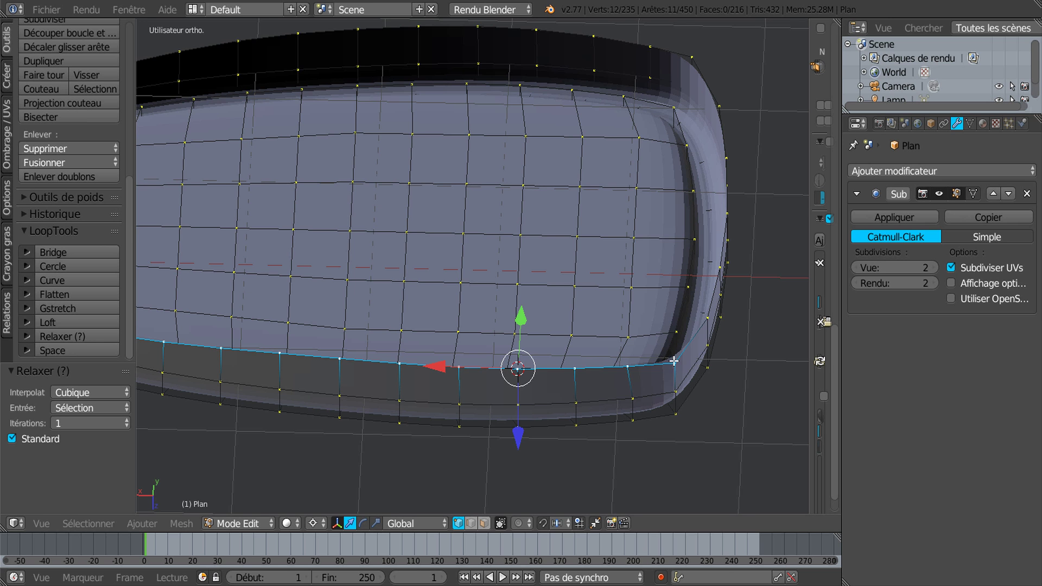
pyautogui.moveTo(673, 380); pyautogui.dragTo(414, 379, button='middle')
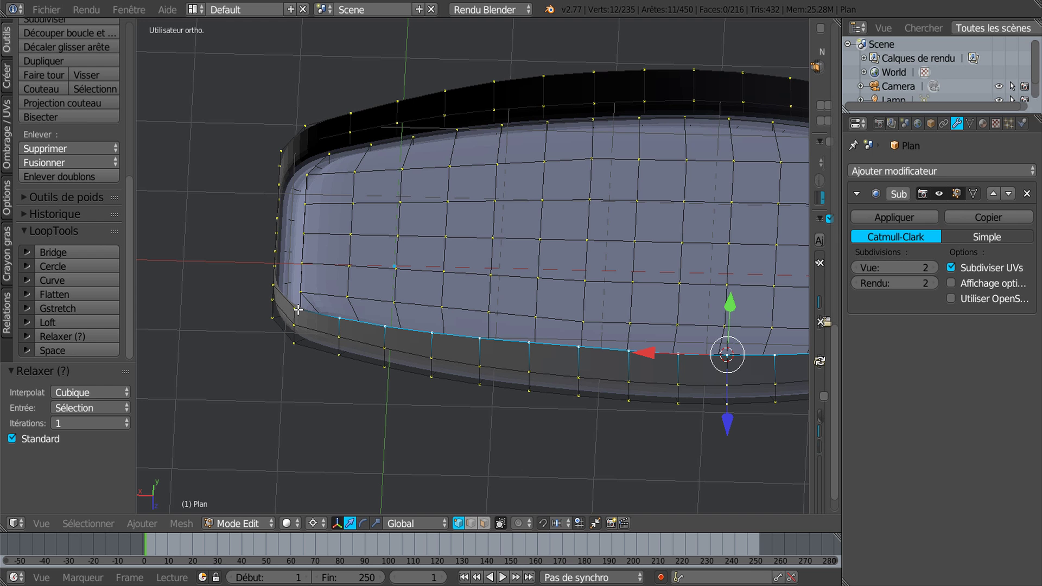
pyautogui.keyDown('shift'); pyautogui.rightClick(305, 116); pyautogui.keyUp('shift')
pyautogui.press('KP_Decimal')
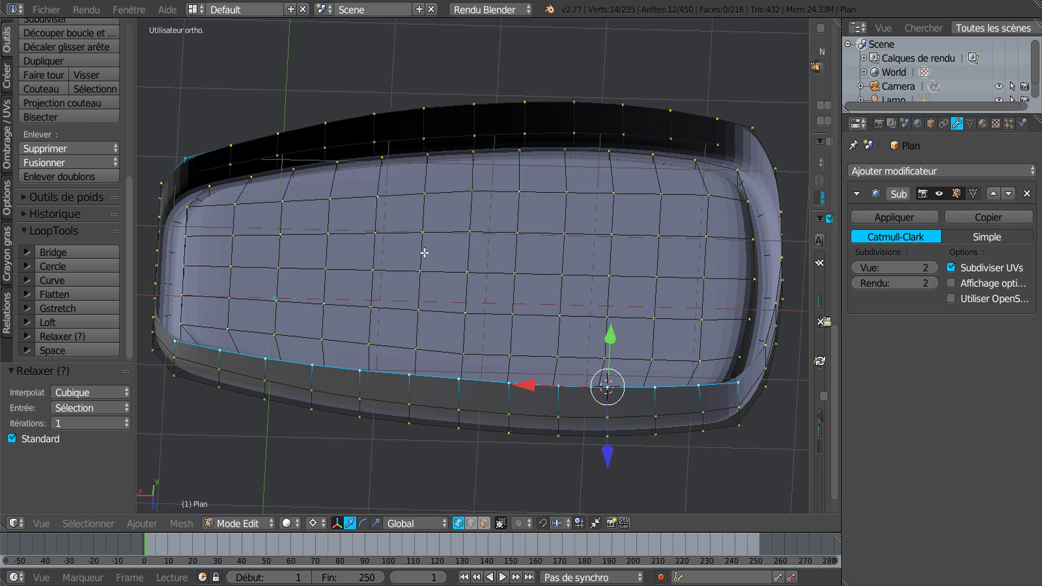
pyautogui.press('c')
pyautogui.moveTo(219, 131)
pyautogui.mouseDown()
pyautogui.moveTo(430, 99)
pyautogui.moveTo(581, 93)
pyautogui.moveTo(698, 114)
pyautogui.mouseUp()
pyautogui.rightClick(698, 114)
pyautogui.scroll(-1, 401, 268)
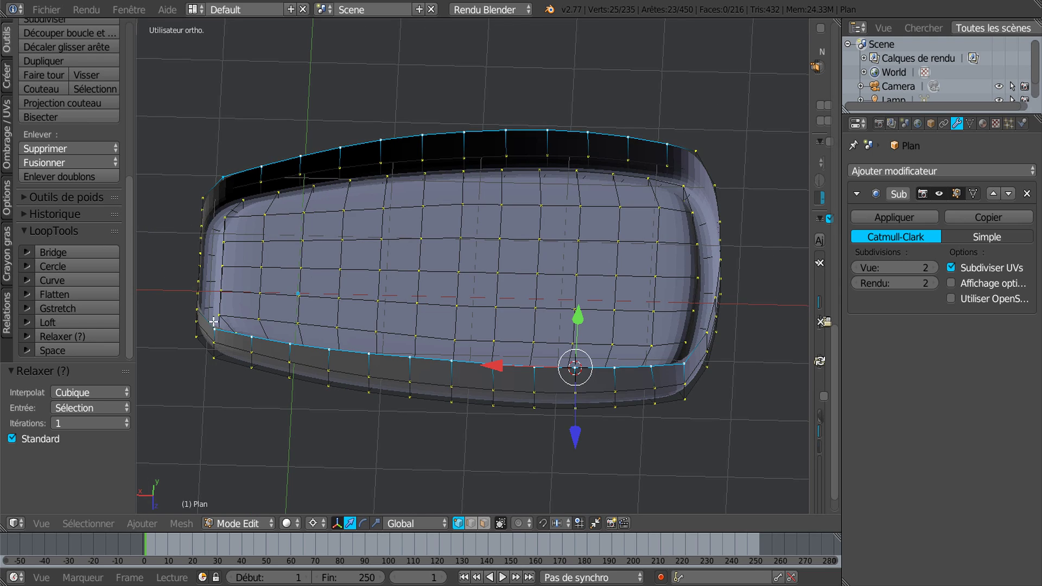
pyautogui.moveTo(214, 376)
pyautogui.mouseDown(button='middle')
pyautogui.moveTo(221, 270)
pyautogui.moveTo(242, 392)
pyautogui.moveTo(232, 435)
pyautogui.moveTo(229, 377)
pyautogui.mouseUp(button='middle')
pyautogui.click(53, 251)
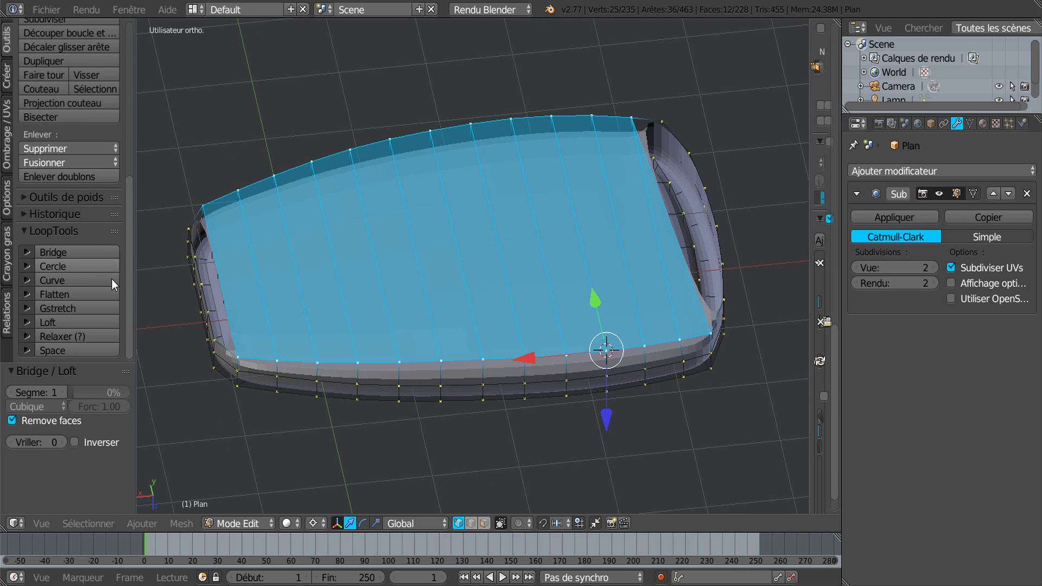
pyautogui.moveTo(478, 226); pyautogui.dragTo(635, 335, button='middle')
pyautogui.moveTo(554, 283); pyautogui.dragTo(603, 267, button='middle')
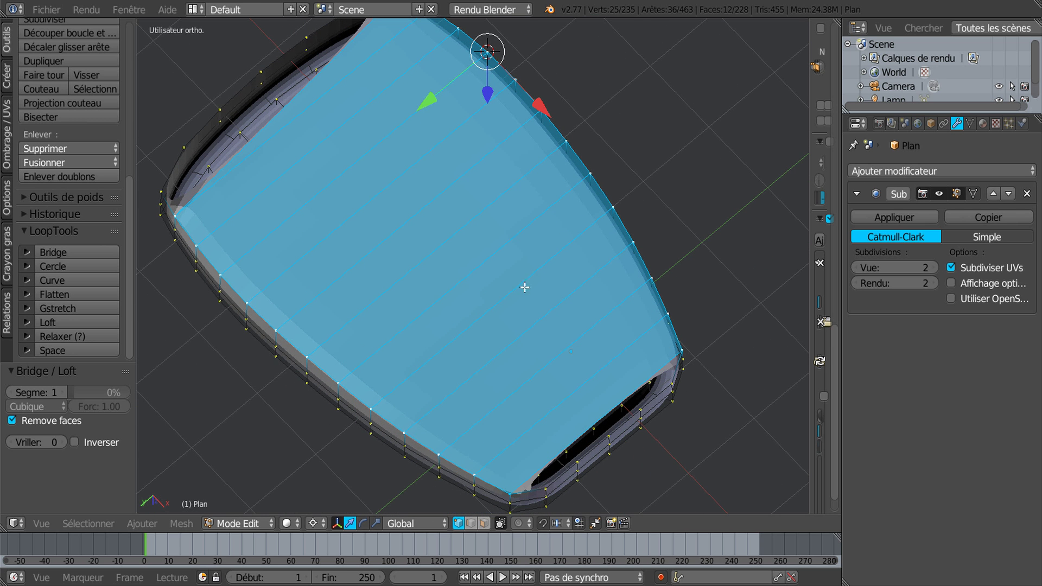
# Undo the last bridge and deselect the extra corner vertex at the wide end of one selected long side
pyautogui.keyDown('shift'); pyautogui.moveTo(422, 308); pyautogui.dragTo(548, 321, button='middle'); pyautogui.keyUp('shift')
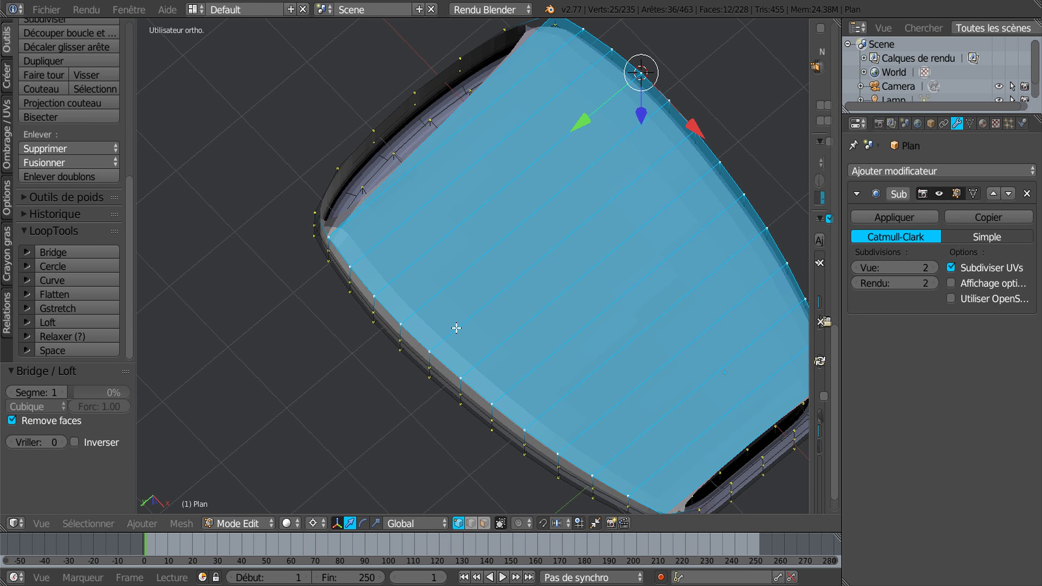
pyautogui.hotkey('ctrl', 'z')
pyautogui.scroll(6, 331, 296)
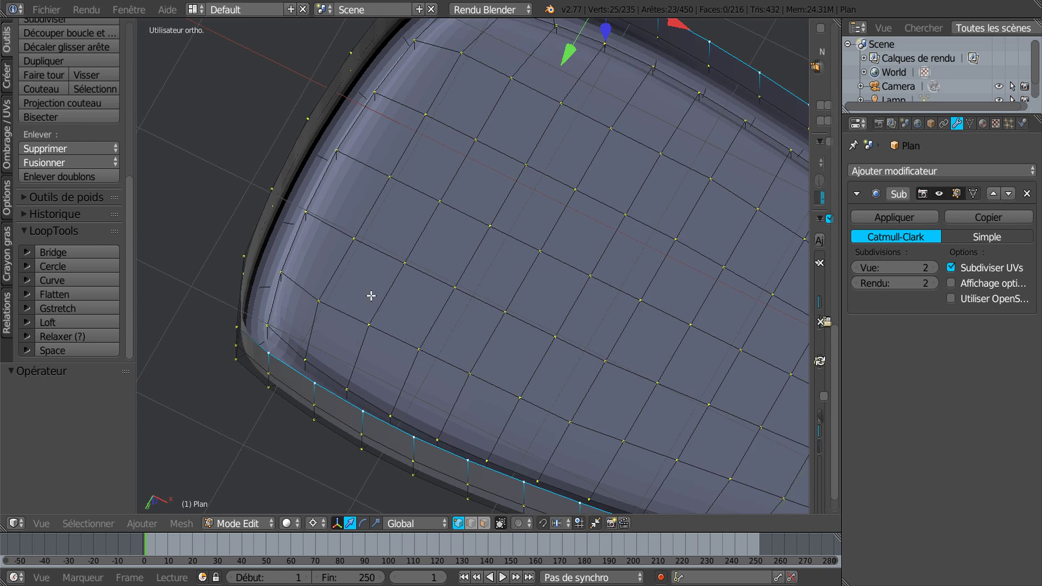
pyautogui.keyDown('shift'); pyautogui.moveTo(363, 327); pyautogui.dragTo(498, 249, button='middle'); pyautogui.keyUp('shift')
pyautogui.scroll(2, 431, 288)
pyautogui.moveTo(439, 284); pyautogui.dragTo(470, 233, button='middle')
pyautogui.scroll(-2, 471, 234)
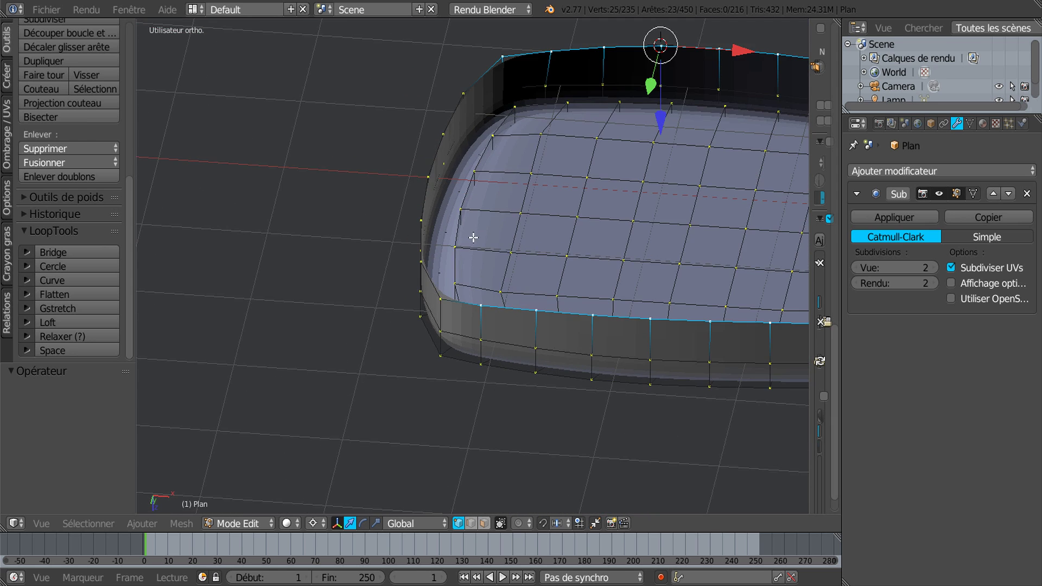
pyautogui.keyDown('shift'); pyautogui.rightClick(504, 56); pyautogui.keyUp('shift')
pyautogui.scroll(-1, 332, 276)
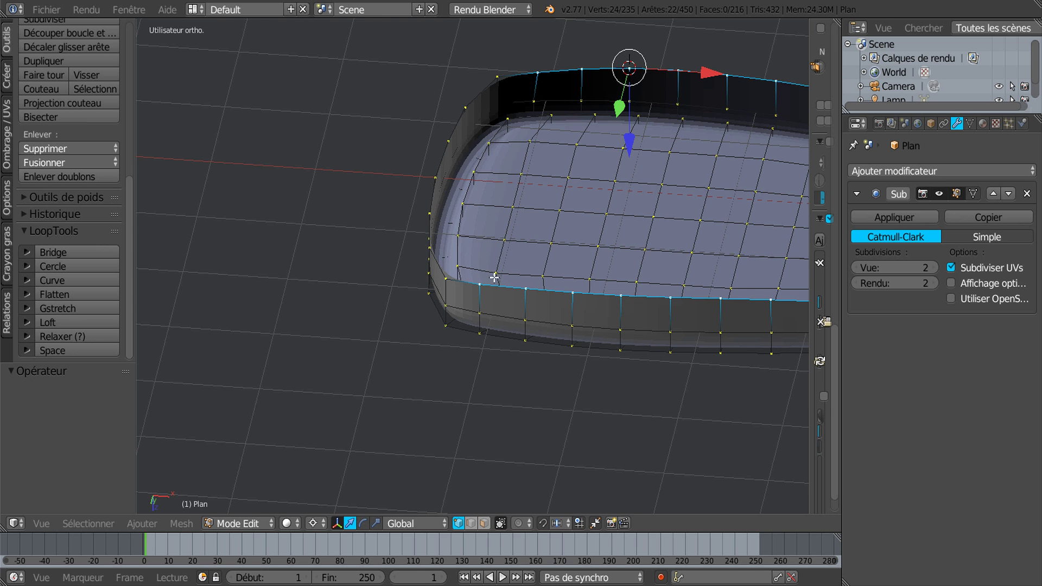
pyautogui.scroll(-1, 386, 307)
# Bridge the two selected long-side edge rows across the open back with LoopTools Bridge
pyautogui.keyDown('shift'); pyautogui.moveTo(383, 307); pyautogui.dragTo(256, 286, button='middle'); pyautogui.keyUp('shift')
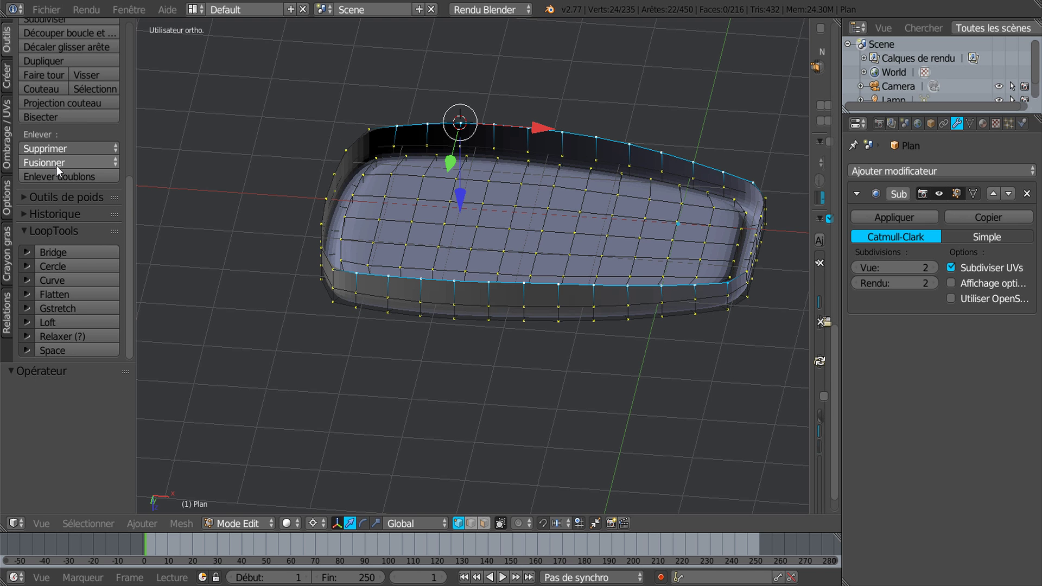
pyautogui.click(57, 252)
pyautogui.moveTo(334, 286); pyautogui.dragTo(442, 203, button='middle')
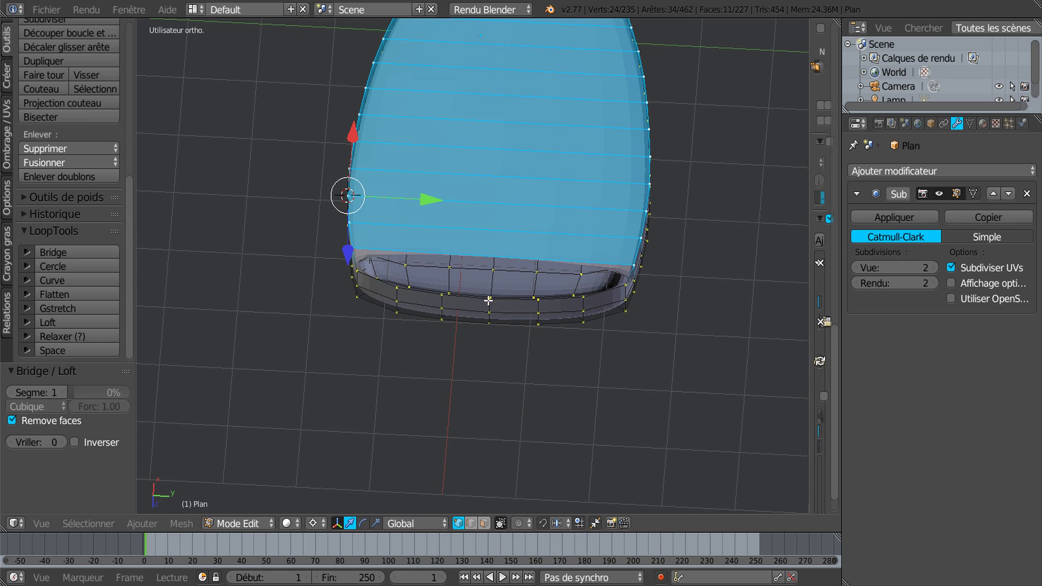
# Add five evenly spaced lengthwise loop cuts across the bridged faces of the back, without sliding them
pyautogui.moveTo(488, 300); pyautogui.dragTo(499, 264, button='middle')
pyautogui.scroll(1, 445, 293)
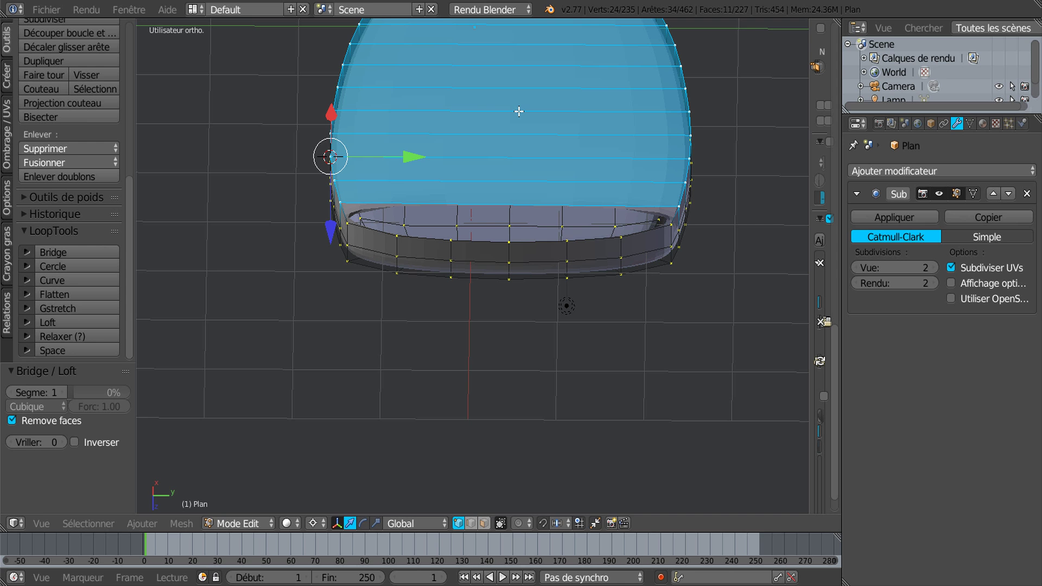
pyautogui.hotkey('ctrl', 'r')
pyautogui.scroll(2, 519, 111)
pyautogui.scroll(2, 519, 111)
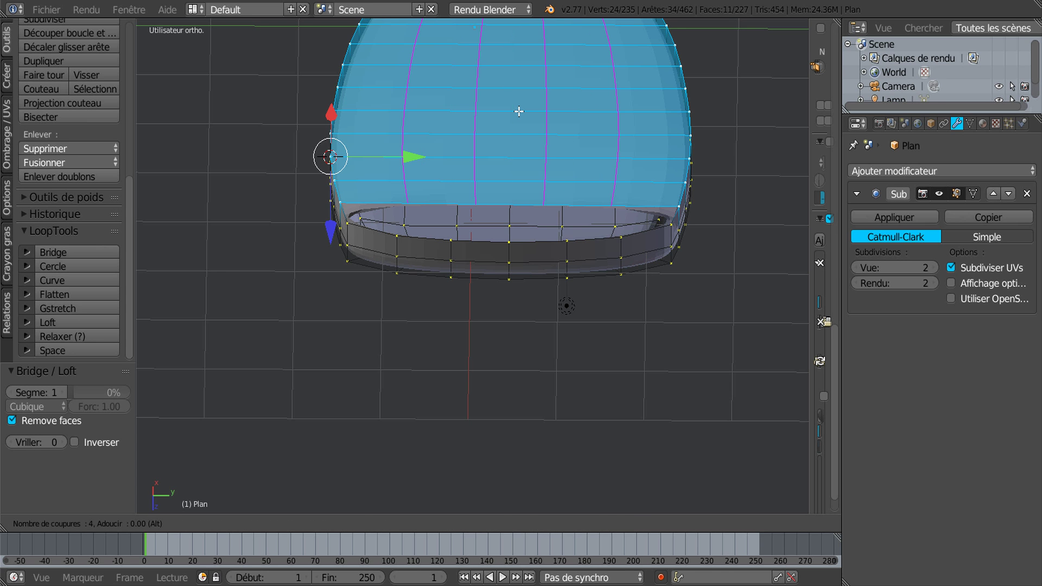
pyautogui.click(519, 112)
pyautogui.rightClick(518, 111)
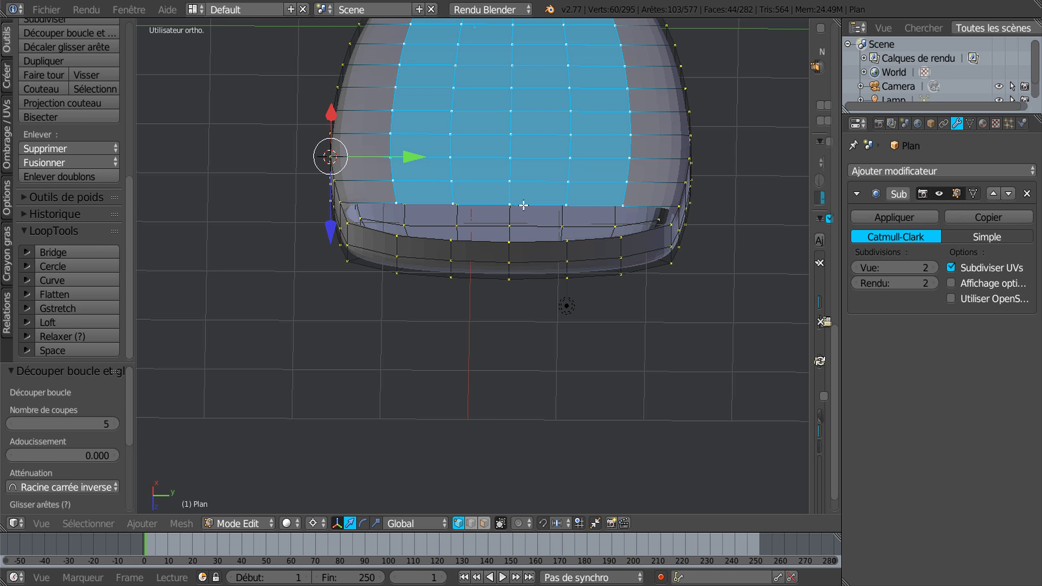
# In edge select mode, fill the first three faces between the back panel and the rim at the wide end
pyautogui.click(470, 523)
pyautogui.moveTo(510, 397)
pyautogui.mouseDown(button='middle')
pyautogui.moveTo(496, 402)
pyautogui.moveTo(497, 390)
pyautogui.mouseUp(button='middle')
pyautogui.rightClick(590, 235)
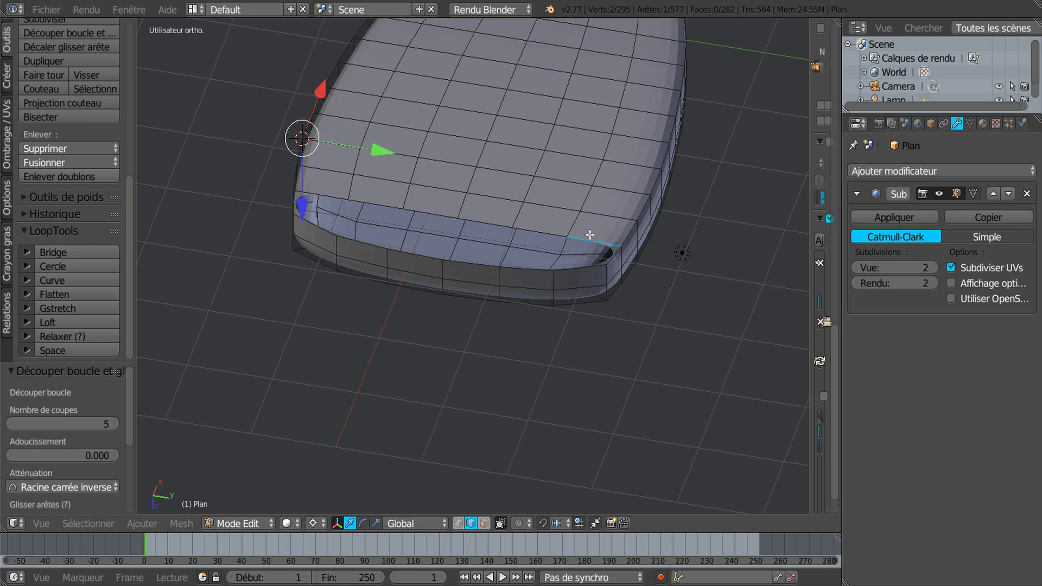
pyautogui.keyDown('shift'); pyautogui.rightClick(580, 269); pyautogui.keyUp('shift')
pyautogui.press('f')
pyautogui.rightClick(540, 228)
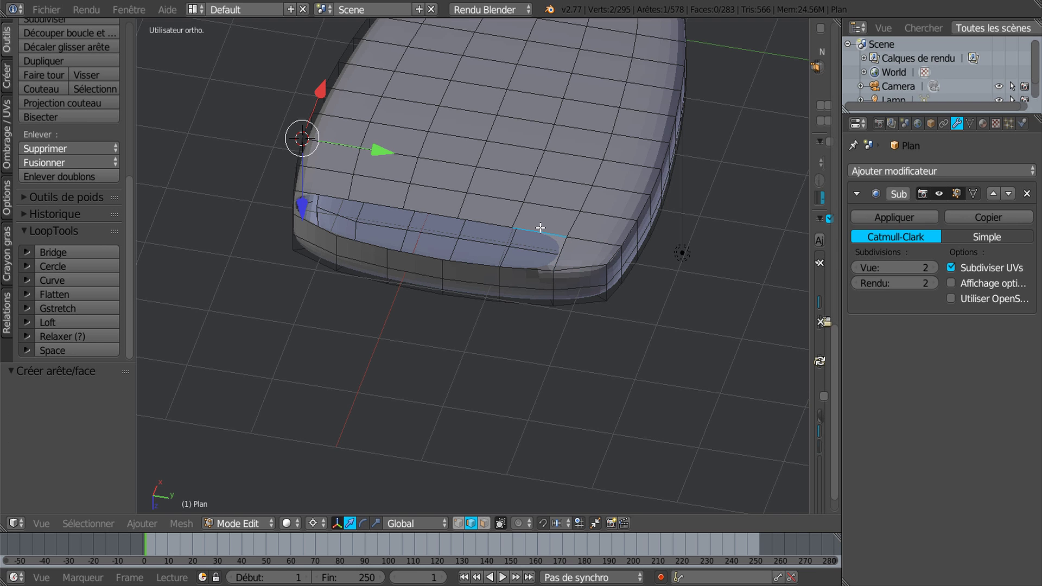
pyautogui.keyDown('shift'); pyautogui.rightClick(532, 270); pyautogui.keyUp('shift')
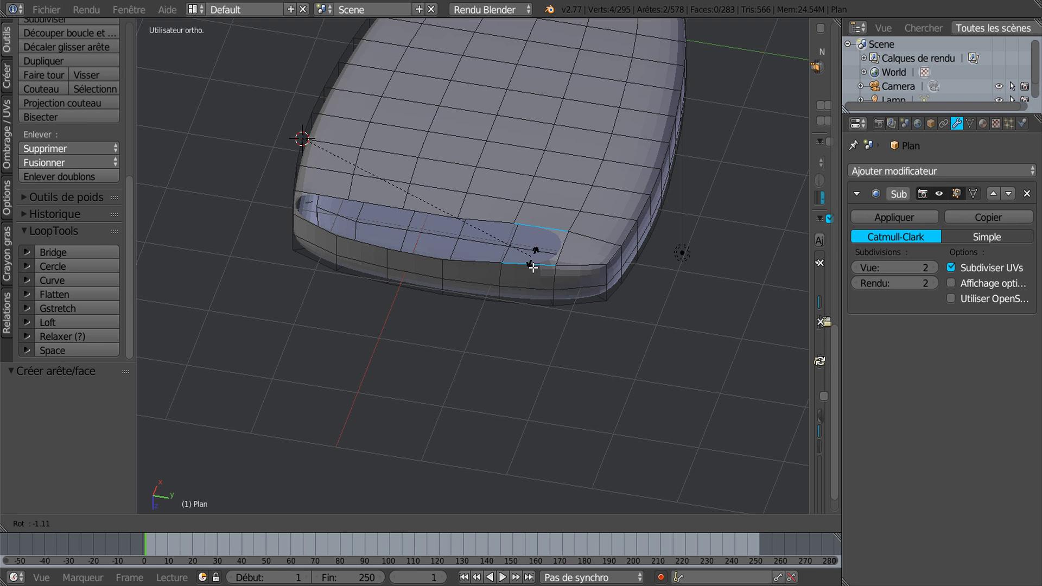
pyautogui.press('f')
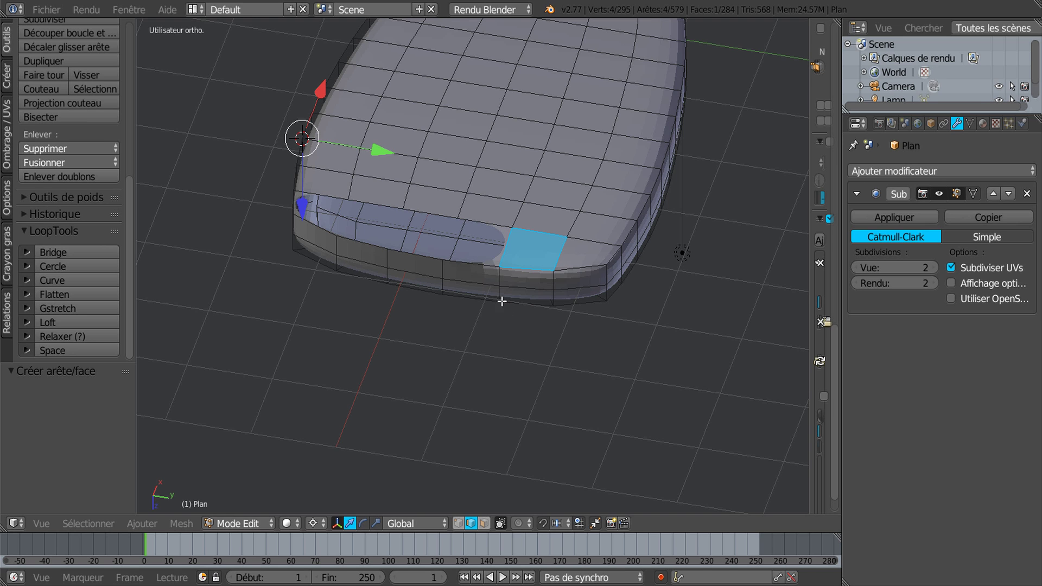
pyautogui.rightClick(478, 219)
pyautogui.keyDown('shift'); pyautogui.rightClick(474, 266); pyautogui.keyUp('shift')
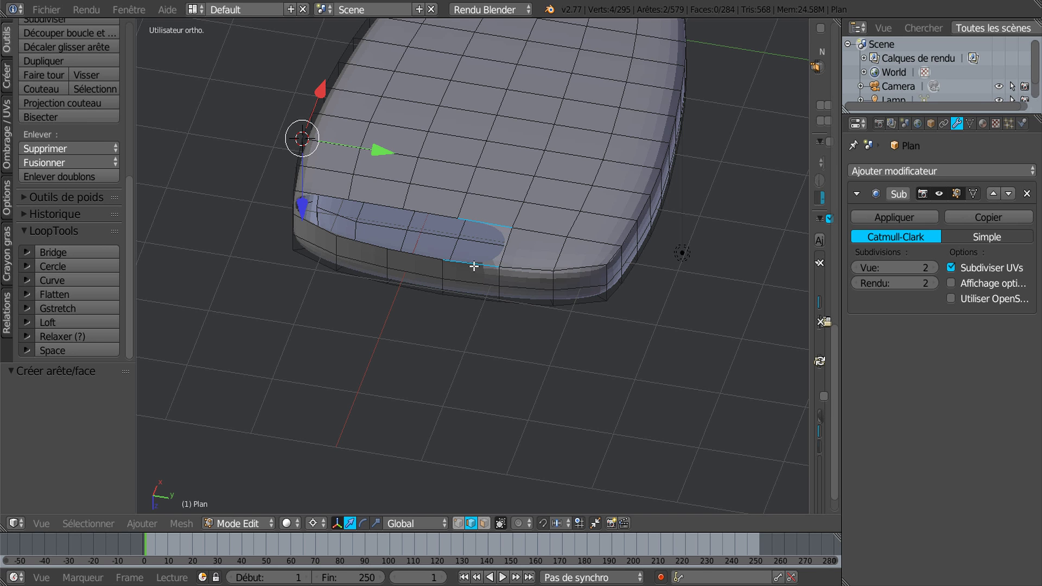
pyautogui.press('f')
# Fill the remaining three faces of the wide-end gap from opposite edge pairs, up to the other corner
pyautogui.rightClick(440, 214)
pyautogui.keyDown('shift'); pyautogui.rightClick(423, 255); pyautogui.keyUp('shift')
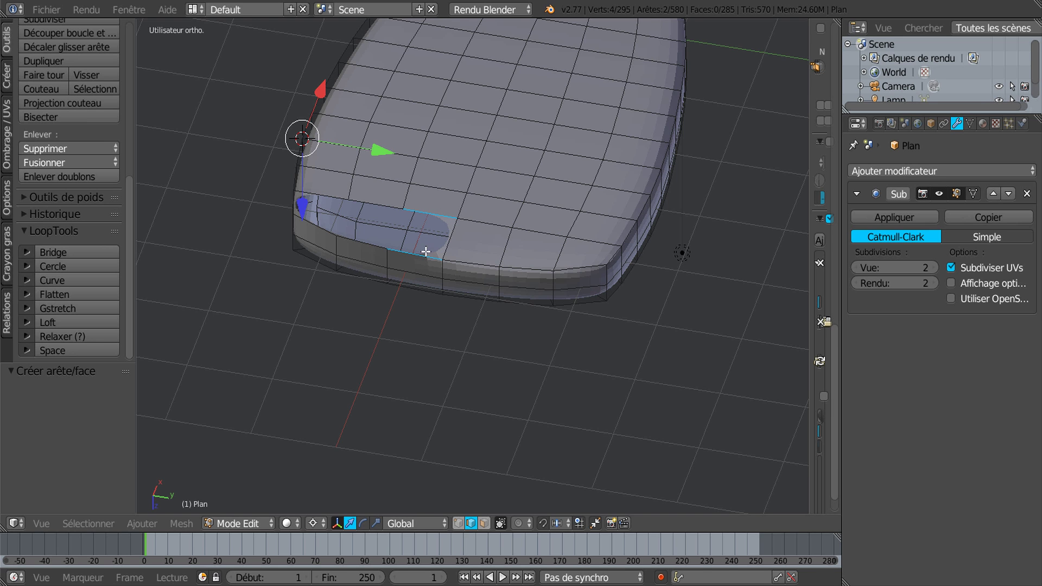
pyautogui.press('f')
pyautogui.rightClick(387, 205)
pyautogui.keyDown('shift'); pyautogui.rightClick(356, 248); pyautogui.keyUp('shift')
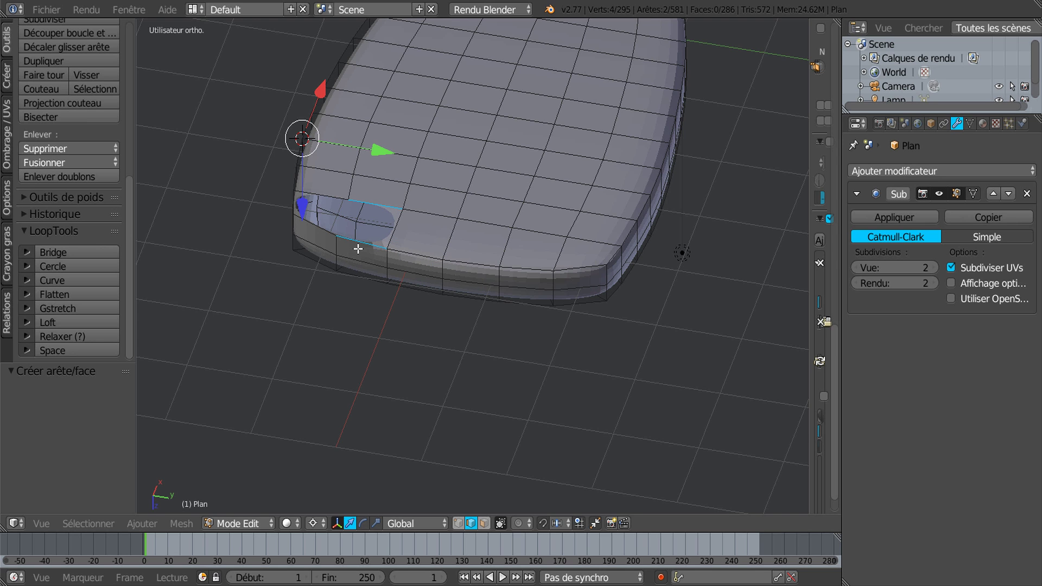
pyautogui.press('g')
pyautogui.rightClick(357, 249)
pyautogui.press('f')
pyautogui.rightClick(315, 228)
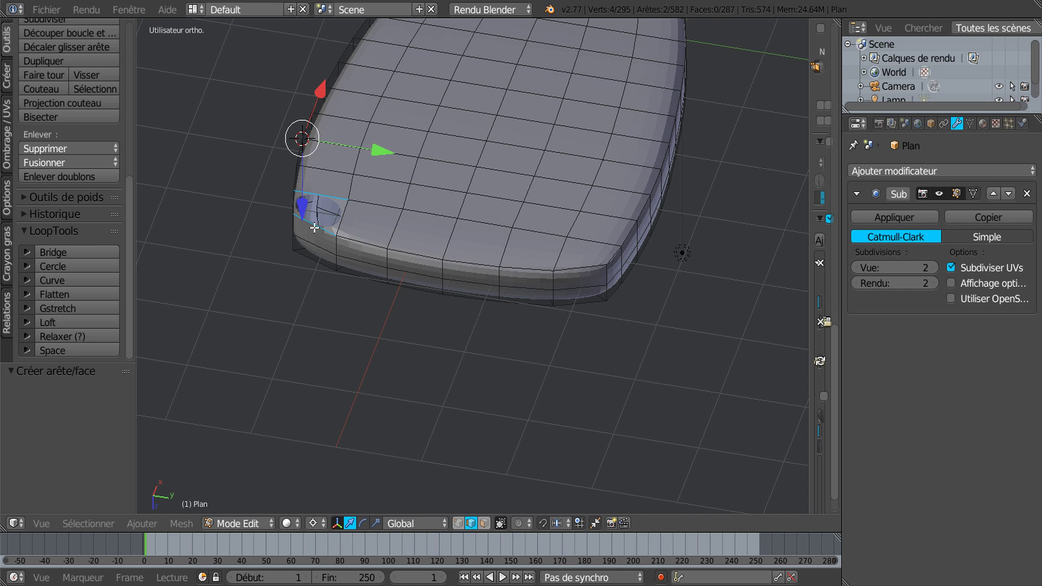
pyautogui.press('f')
# At the narrow end, fill the corner face and its neighbour between the back panel and the rim
pyautogui.moveTo(343, 258); pyautogui.dragTo(458, 308, button='middle')
pyautogui.keyDown('shift'); pyautogui.moveTo(473, 381); pyautogui.dragTo(457, 239, button='middle'); pyautogui.keyUp('shift')
pyautogui.scroll(4, 478, 256)
pyautogui.rightClick(405, 272)
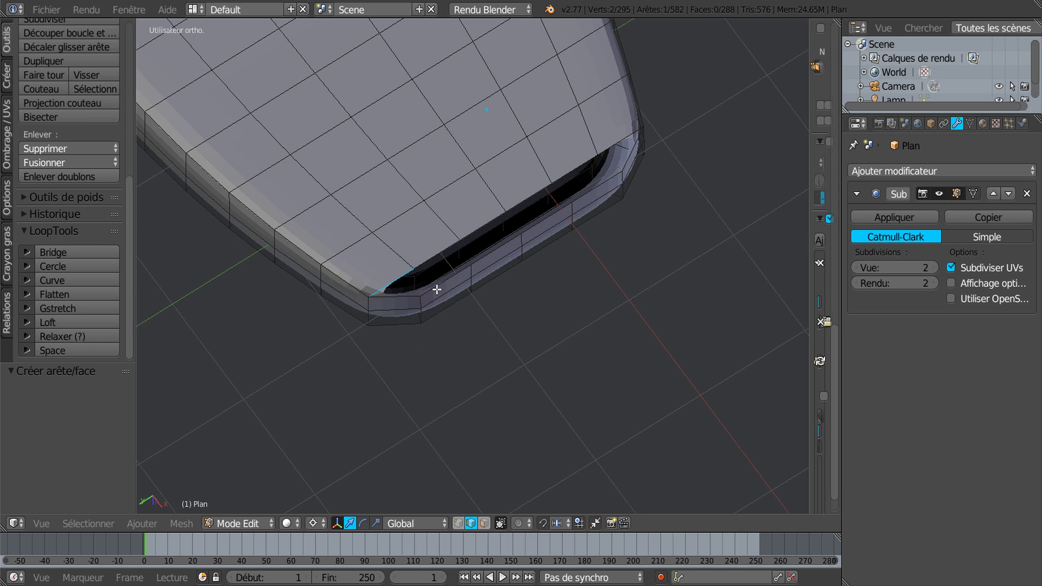
pyautogui.press('f')
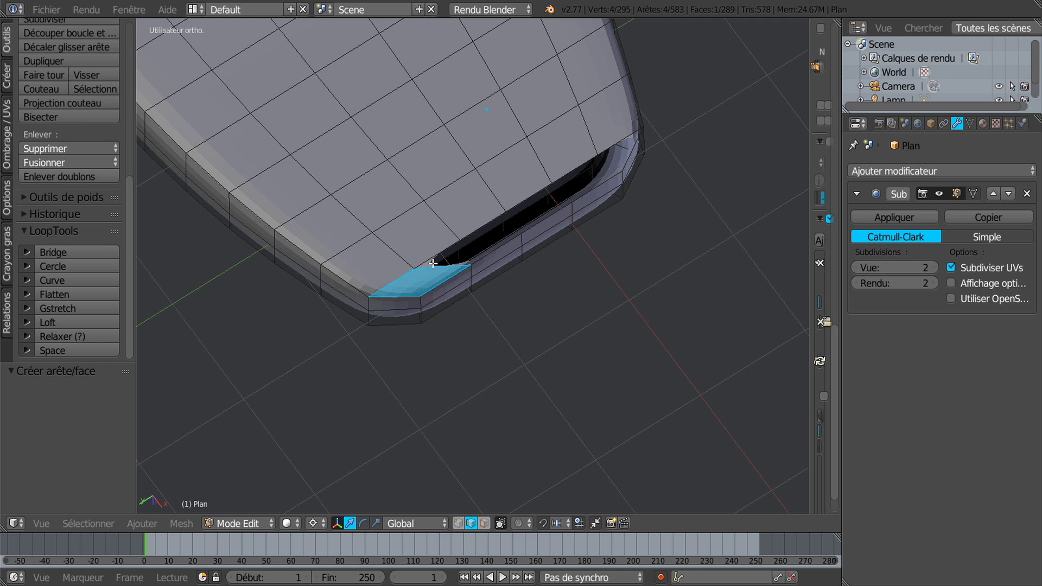
pyautogui.rightClick(442, 253)
pyautogui.keyDown('shift'); pyautogui.rightClick(485, 256); pyautogui.keyUp('shift')
pyautogui.moveTo(481, 249); pyautogui.dragTo(474, 218, button='middle')
pyautogui.press('f')
# Fill the last three faces of the narrow-end gap so the housing back is fully closed
pyautogui.rightClick(491, 232)
pyautogui.keyDown('shift'); pyautogui.rightClick(537, 249); pyautogui.keyUp('shift')
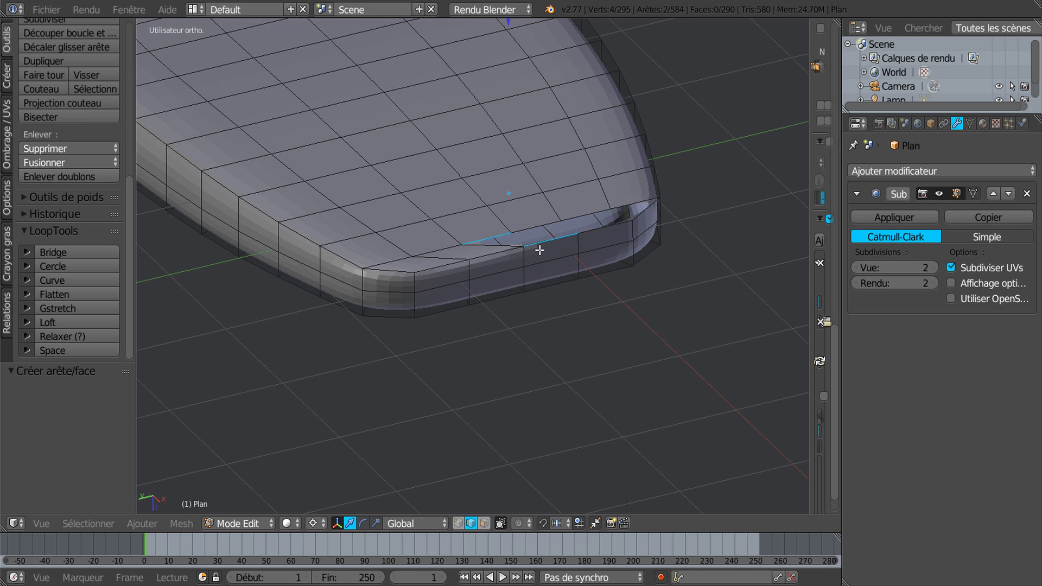
pyautogui.moveTo(543, 263); pyautogui.dragTo(530, 308, button='middle')
pyautogui.press('f')
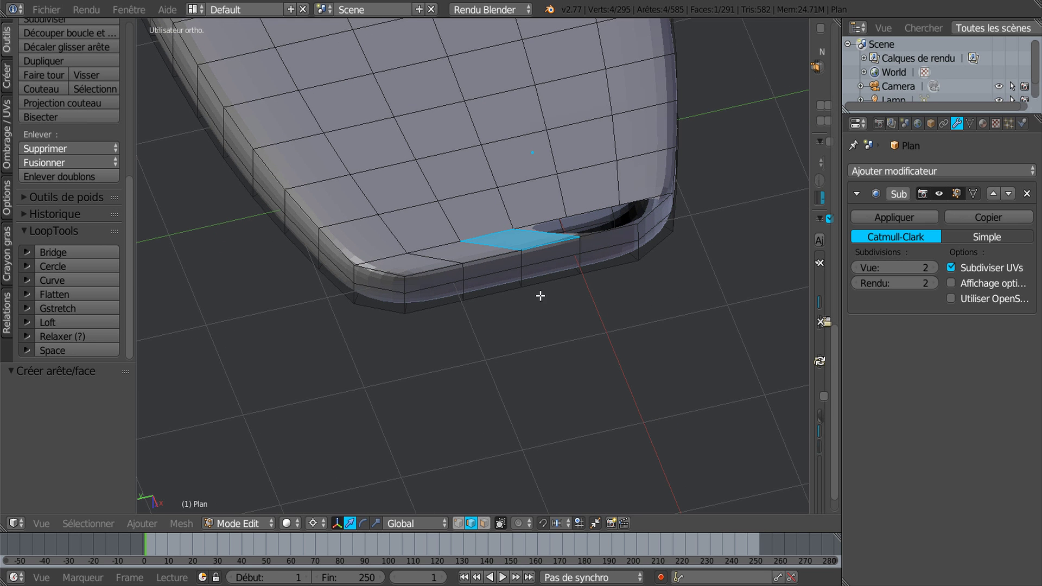
pyautogui.rightClick(548, 218)
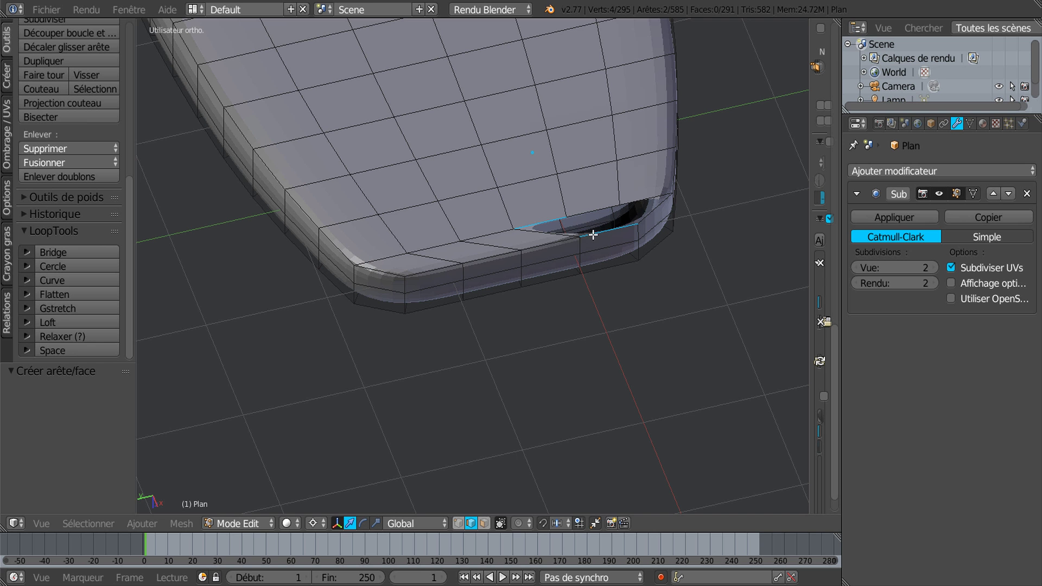
pyautogui.press('f')
pyautogui.moveTo(600, 272); pyautogui.dragTo(567, 311, button='middle')
pyautogui.rightClick(556, 221)
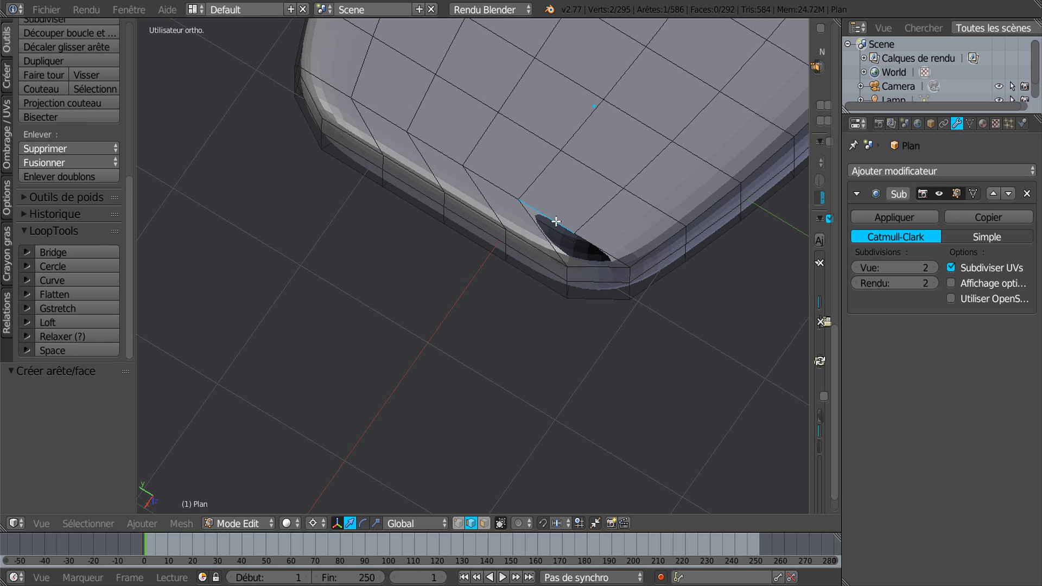
pyautogui.keyDown('shift'); pyautogui.rightClick(587, 265); pyautogui.keyUp('shift')
pyautogui.press('f')
# Inspect the closed housing in object mode from the side and back, and return to edit mode
pyautogui.moveTo(521, 324); pyautogui.dragTo(634, 324, button='middle')
pyautogui.scroll(-2, 633, 324)
pyautogui.moveTo(598, 293); pyautogui.dragTo(594, 219, button='middle')
pyautogui.moveTo(501, 326); pyautogui.dragTo(483, 156, button='middle')
pyautogui.press('Tab')
pyautogui.moveTo(498, 229); pyautogui.dragTo(507, 247, button='middle')
pyautogui.press('Tab')
# From the bottom view, circle-select the inner faces of the back in face mode, leaving the outer border ring unselected
pyautogui.press('a')
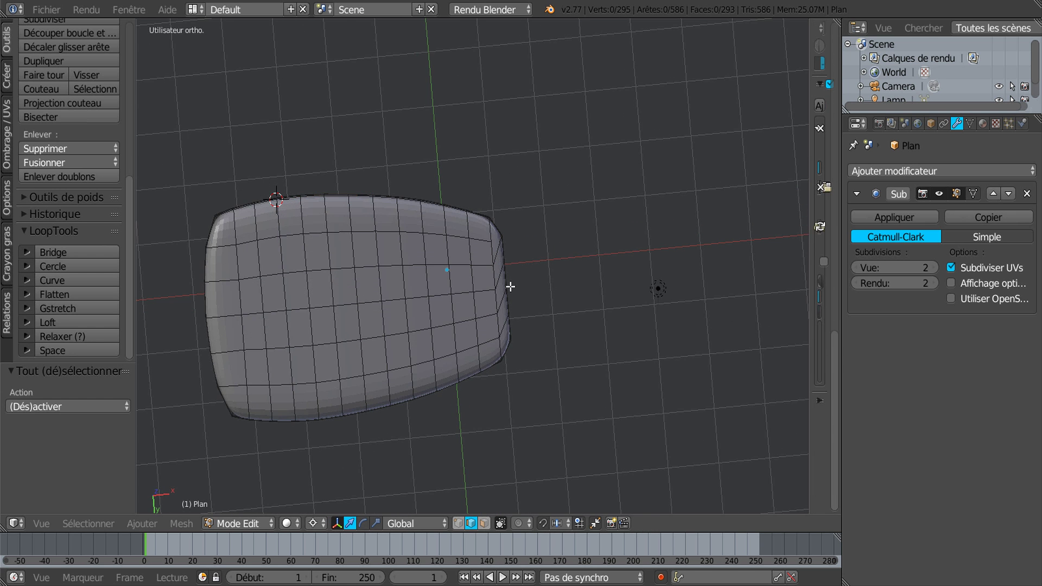
pyautogui.press('ctrl+KP_7')
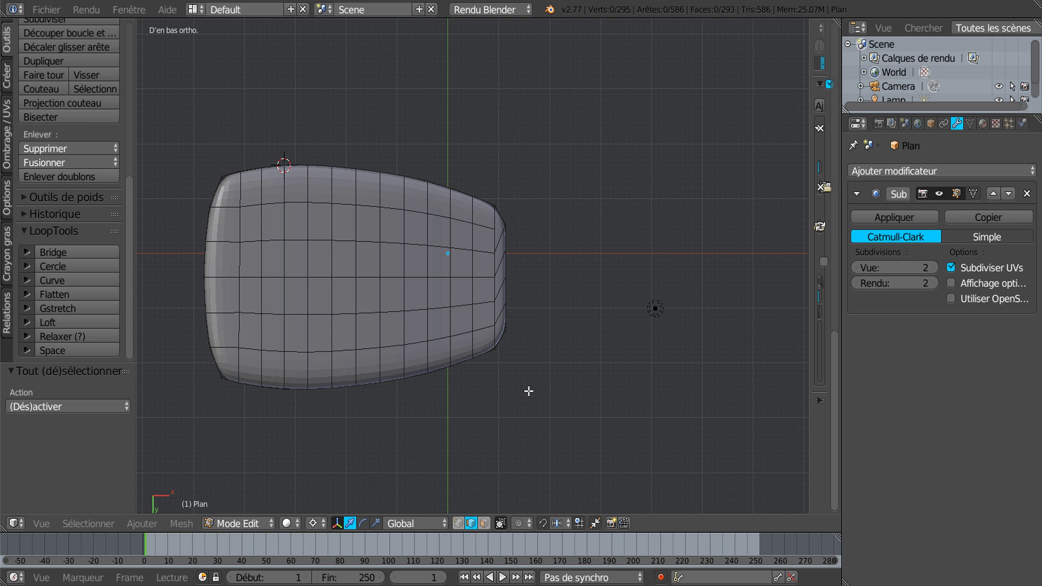
pyautogui.keyDown('shift'); pyautogui.moveTo(519, 380); pyautogui.dragTo(615, 373, button='middle'); pyautogui.keyUp('shift')
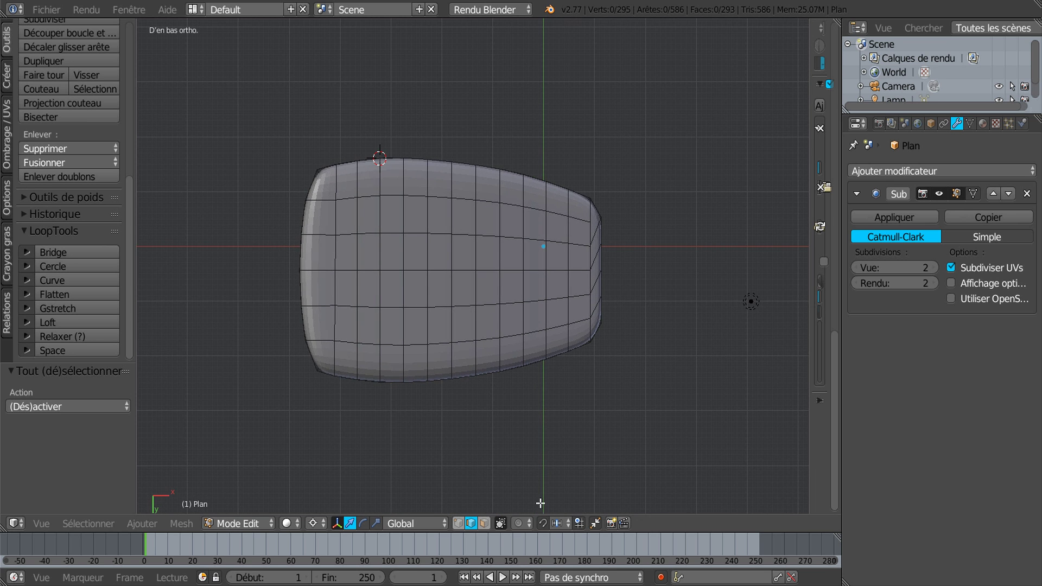
pyautogui.click(484, 523)
pyautogui.press('c')
pyautogui.moveTo(358, 234)
pyautogui.mouseDown()
pyautogui.moveTo(544, 237)
pyautogui.moveTo(554, 247)
pyautogui.moveTo(555, 291)
pyautogui.moveTo(370, 308)
pyautogui.mouseUp()
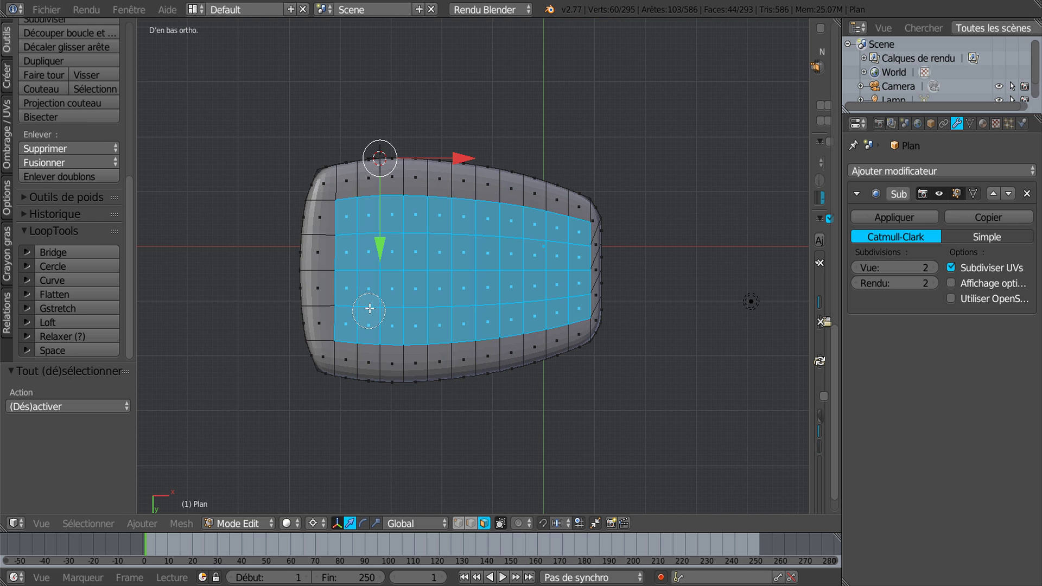
pyautogui.rightClick(375, 299)
# Move the selected back faces outward along the Z axis by -0.085 to deepen the housing
pyautogui.moveTo(572, 239); pyautogui.dragTo(705, 233, button='middle')
pyautogui.keyDown('shift'); pyautogui.moveTo(617, 397); pyautogui.dragTo(464, 337, button='middle'); pyautogui.keyUp('shift')
pyautogui.moveTo(349, 331); pyautogui.dragTo(354, 318)
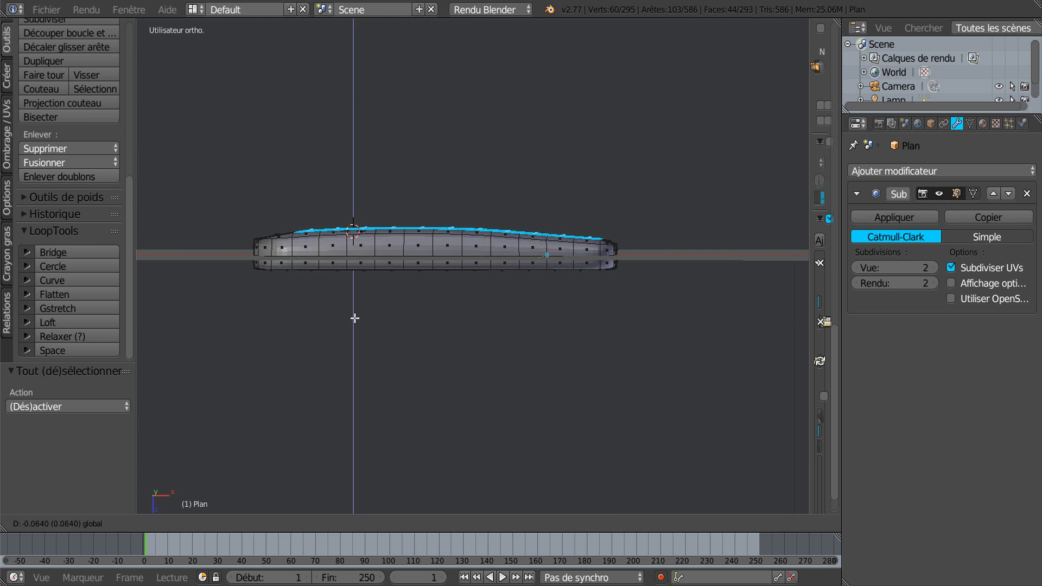
pyautogui.moveTo(354, 320); pyautogui.dragTo(354, 312)
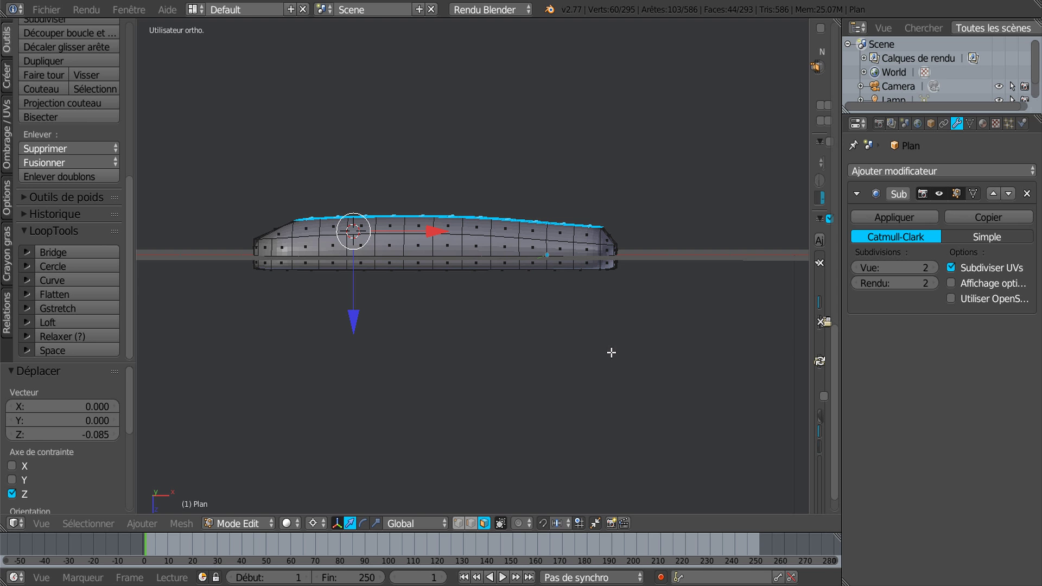
# Rotate the selected back faces slightly in the front orthographic view
pyautogui.press('KP_1')
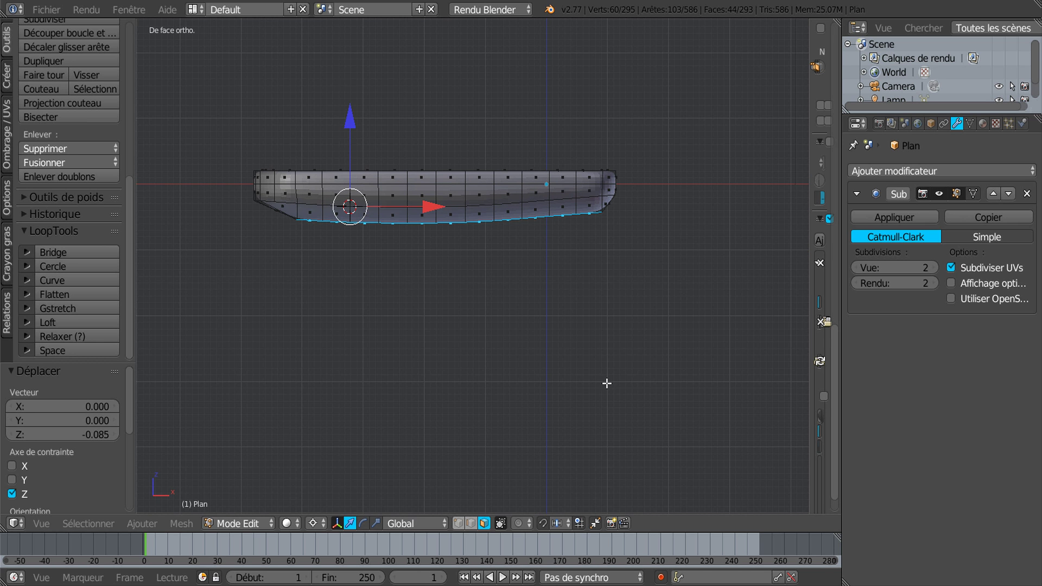
pyautogui.press('r')
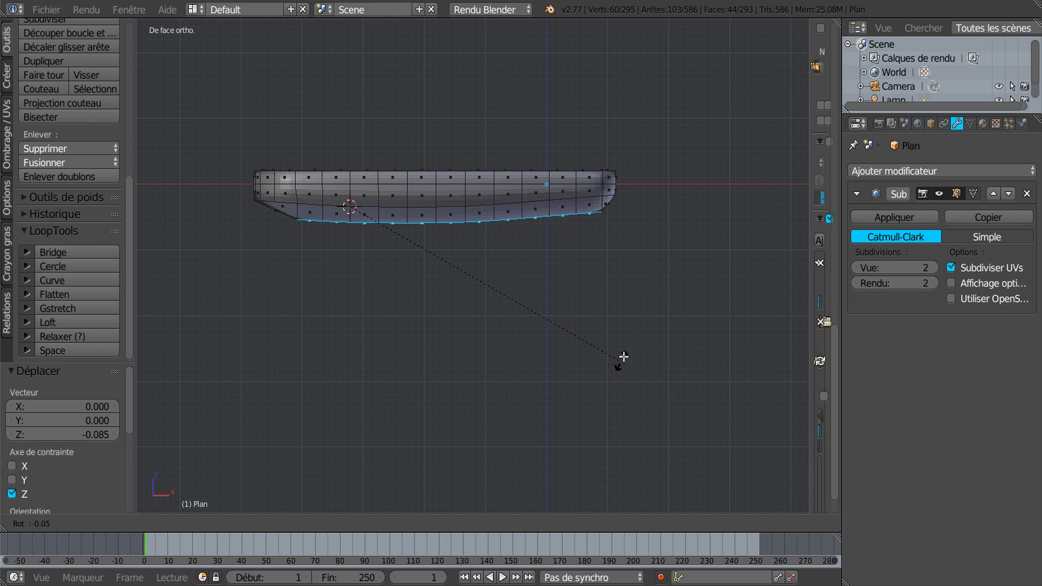
pyautogui.click(622, 102)
# Compare the rounded housing back in object and edit mode from several angles, ending in object mode
pyautogui.press('Tab')
pyautogui.moveTo(559, 347); pyautogui.dragTo(558, 307, button='middle')
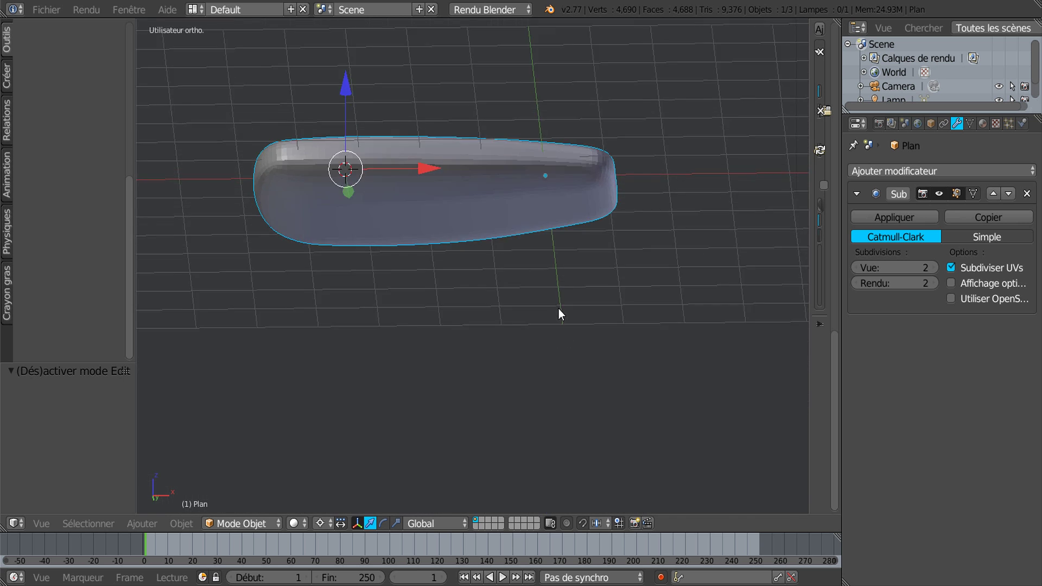
pyautogui.scroll(4, 564, 244)
pyautogui.moveTo(568, 191); pyautogui.dragTo(554, 212, button='middle')
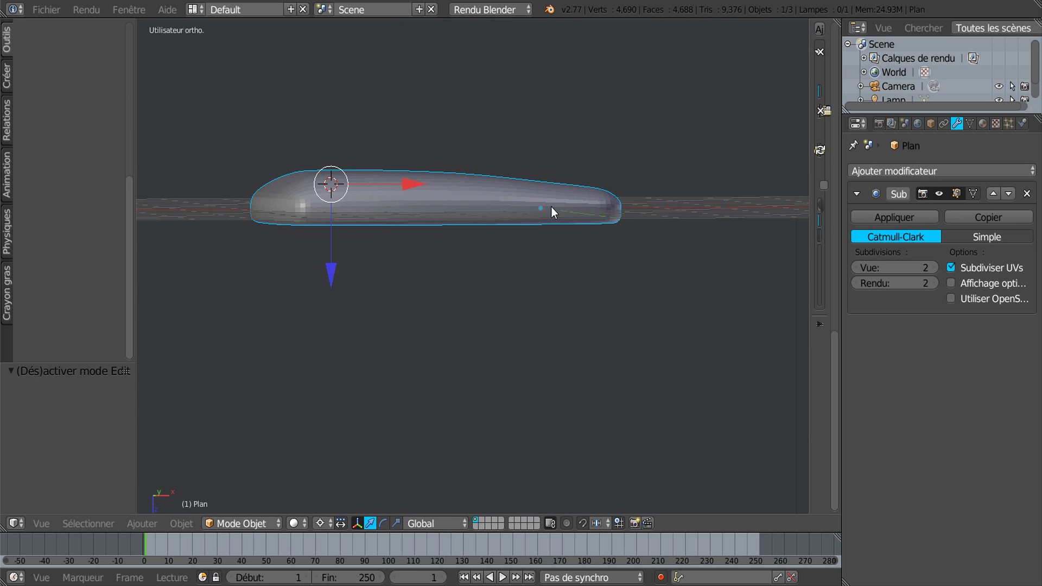
pyautogui.press('Tab')
pyautogui.moveTo(545, 255); pyautogui.dragTo(652, 280, button='middle')
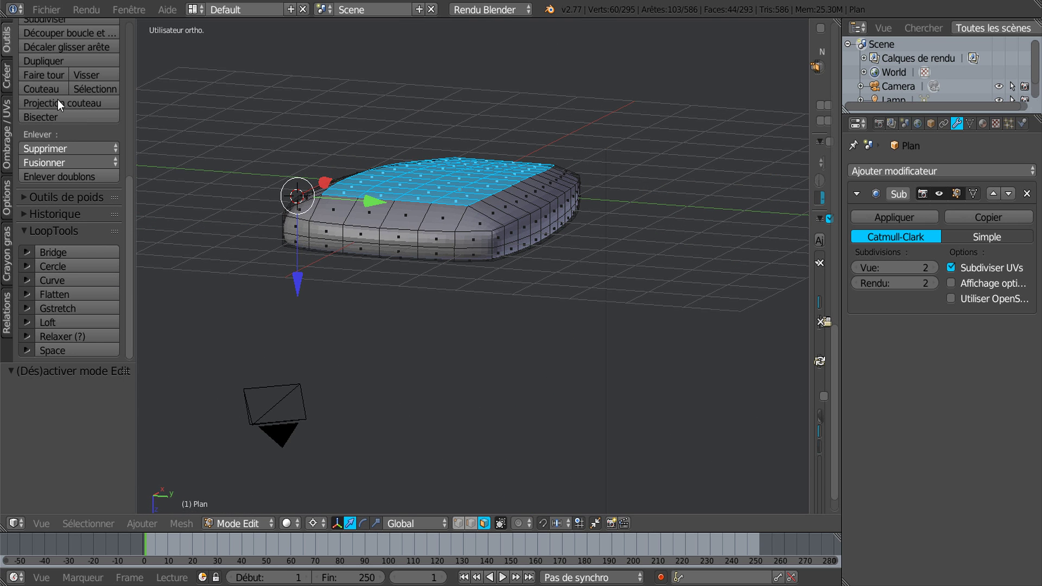
pyautogui.press('Tab')
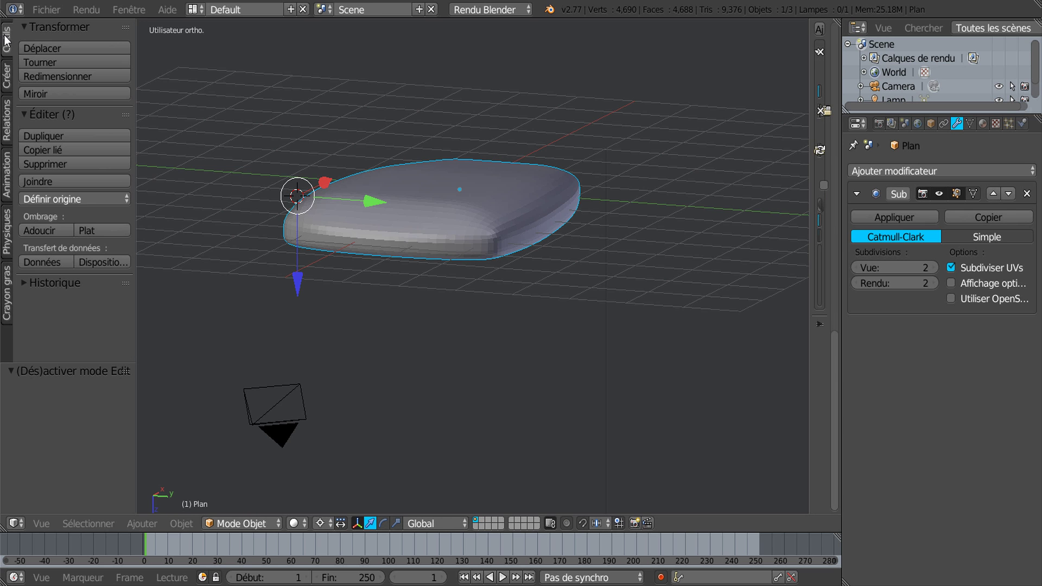
# Apply smooth shading to the mirror housing and check its front side in object and edit mode
pyautogui.click(32, 233)
pyautogui.press('Tab')
pyautogui.moveTo(584, 291)
pyautogui.mouseDown(button='middle')
pyautogui.moveTo(449, 344)
pyautogui.moveTo(434, 318)
pyautogui.moveTo(472, 324)
pyautogui.moveTo(549, 274)
pyautogui.moveTo(604, 266)
pyautogui.moveTo(441, 255)
pyautogui.moveTo(466, 271)
pyautogui.moveTo(510, 374)
pyautogui.moveTo(507, 269)
pyautogui.moveTo(516, 330)
pyautogui.moveTo(544, 160)
pyautogui.moveTo(536, 305)
pyautogui.moveTo(589, 253)
pyautogui.moveTo(566, 218)
pyautogui.moveTo(548, 217)
pyautogui.moveTo(601, 250)
pyautogui.moveTo(579, 371)
pyautogui.moveTo(642, 337)
pyautogui.moveTo(597, 344)
pyautogui.mouseUp(button='middle')
pyautogui.press('Tab')
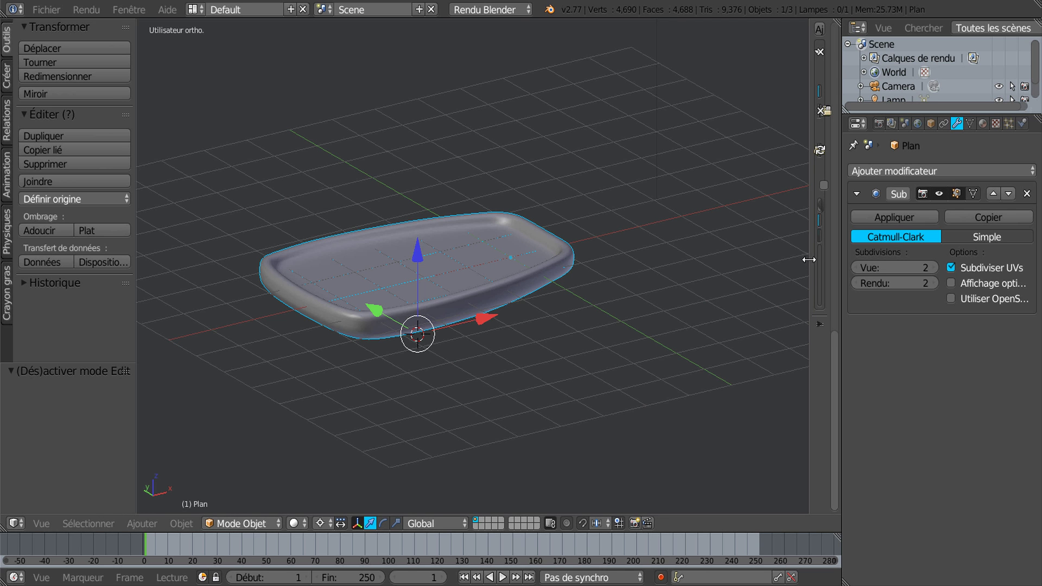
# Widen the properties editor and circle-select all the faces inside the housing's rim from above in edit mode
pyautogui.moveTo(809, 261); pyautogui.dragTo(793, 223)
pyautogui.moveTo(705, 271); pyautogui.dragTo(535, 355, button='middle')
pyautogui.press('Tab')
pyautogui.press('c')
pyautogui.moveTo(354, 223)
pyautogui.mouseDown()
pyautogui.moveTo(419, 213)
pyautogui.moveTo(591, 238)
pyautogui.moveTo(601, 284)
pyautogui.moveTo(599, 326)
pyautogui.moveTo(532, 353)
pyautogui.moveTo(352, 362)
pyautogui.moveTo(345, 313)
pyautogui.moveTo(472, 257)
pyautogui.moveTo(559, 302)
pyautogui.moveTo(436, 304)
pyautogui.moveTo(485, 268)
pyautogui.mouseUp()
pyautogui.rightClick(486, 268)
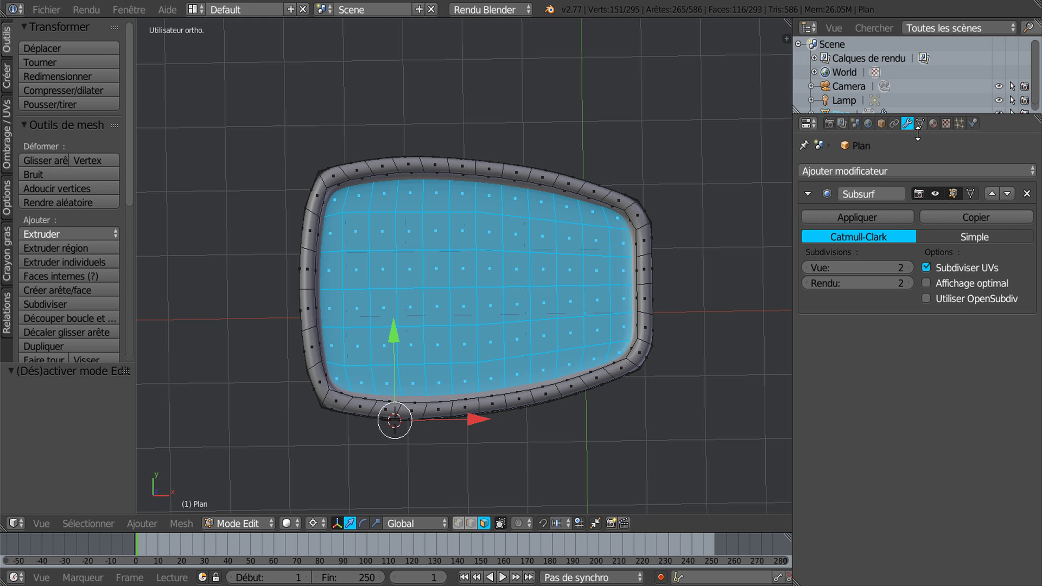
# Create a new material for the mirror and make it shadeless with Sans ombrage
pyautogui.click(934, 125)
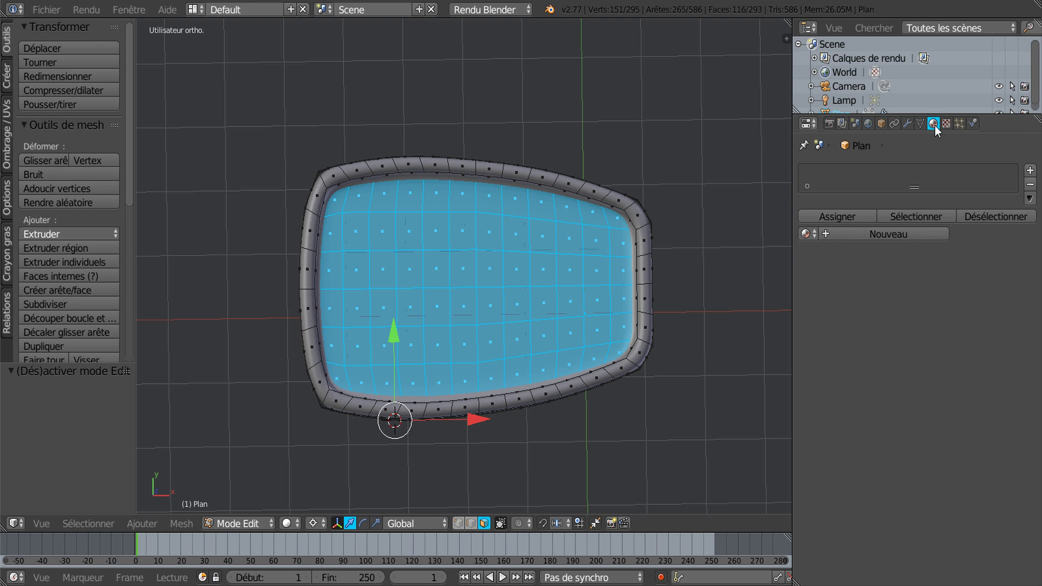
pyautogui.click(913, 240)
pyautogui.scroll(-5, 917, 272)
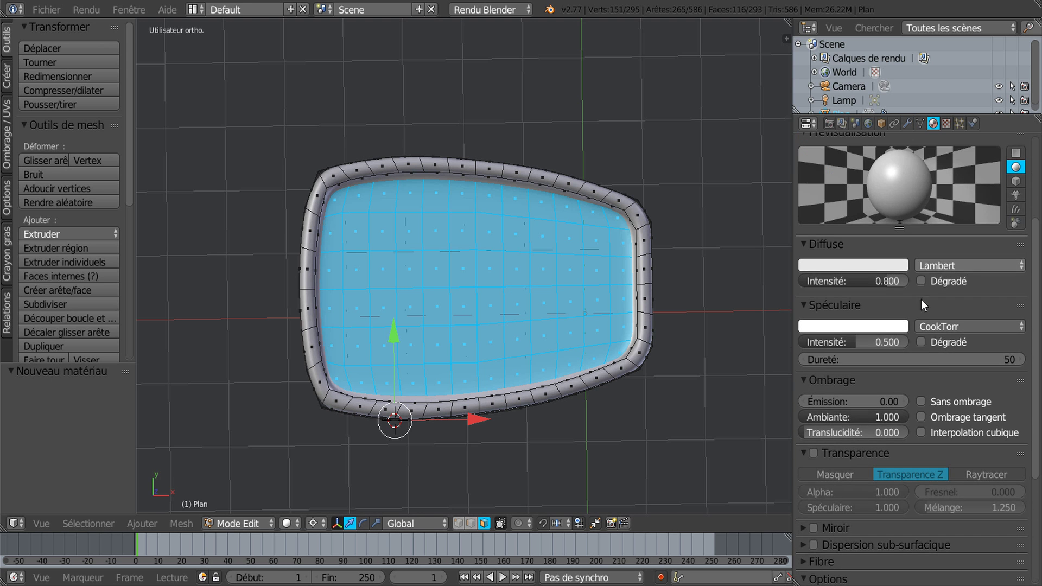
pyautogui.click(923, 401)
# Add an image texture to the material using Chrome (0).png from the Chrome folder
pyautogui.click(946, 123)
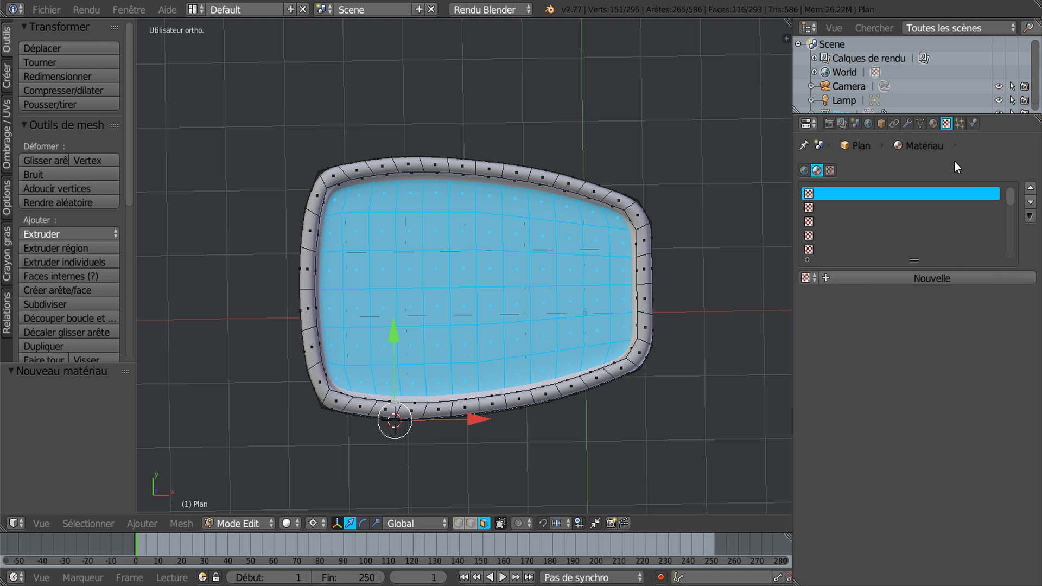
pyautogui.click(946, 279)
pyautogui.scroll(-6, 946, 304)
pyautogui.click(962, 333)
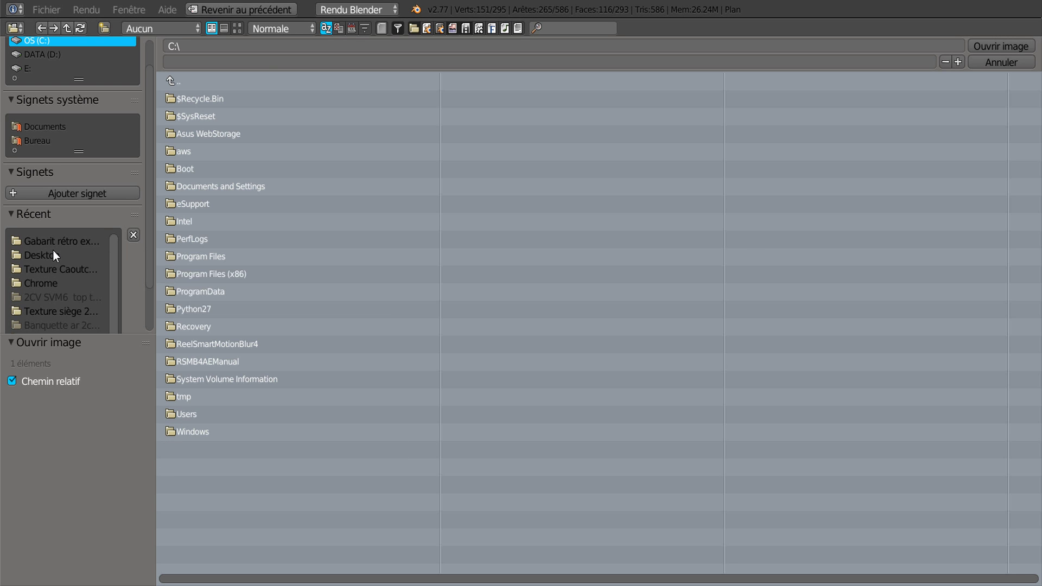
pyautogui.click(49, 283)
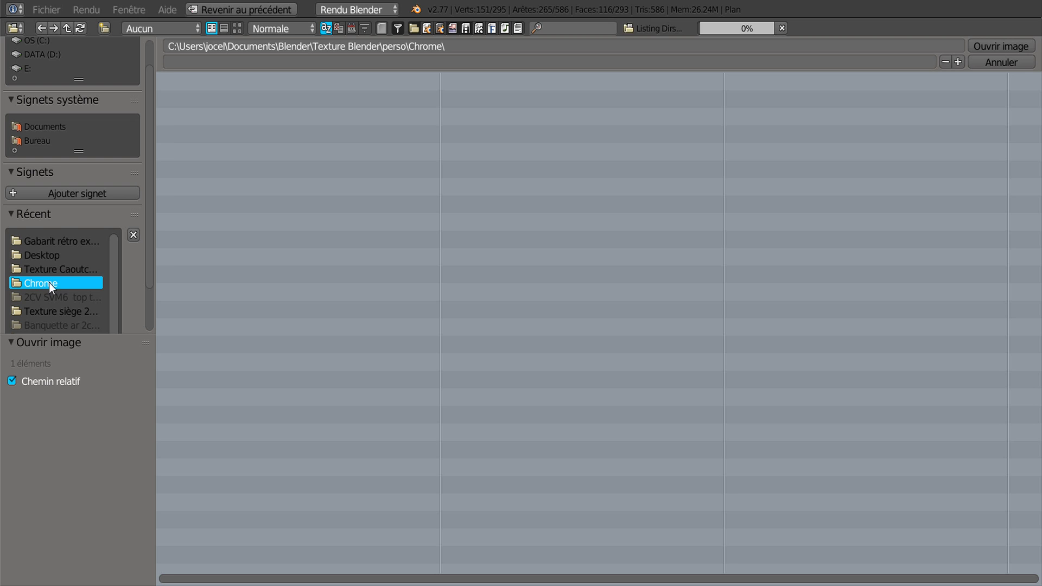
pyautogui.click(237, 28)
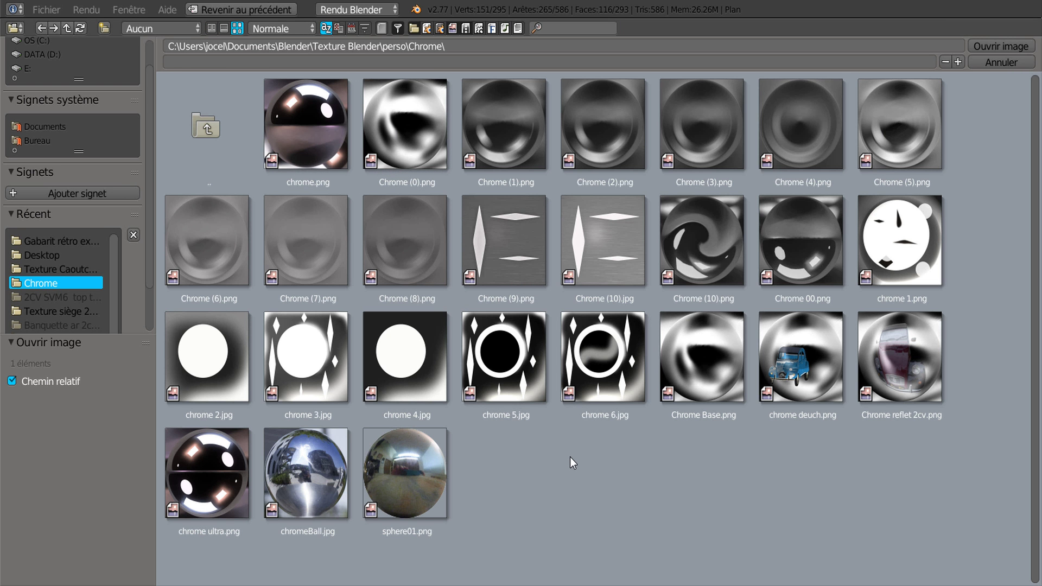
pyautogui.doubleClick(406, 135)
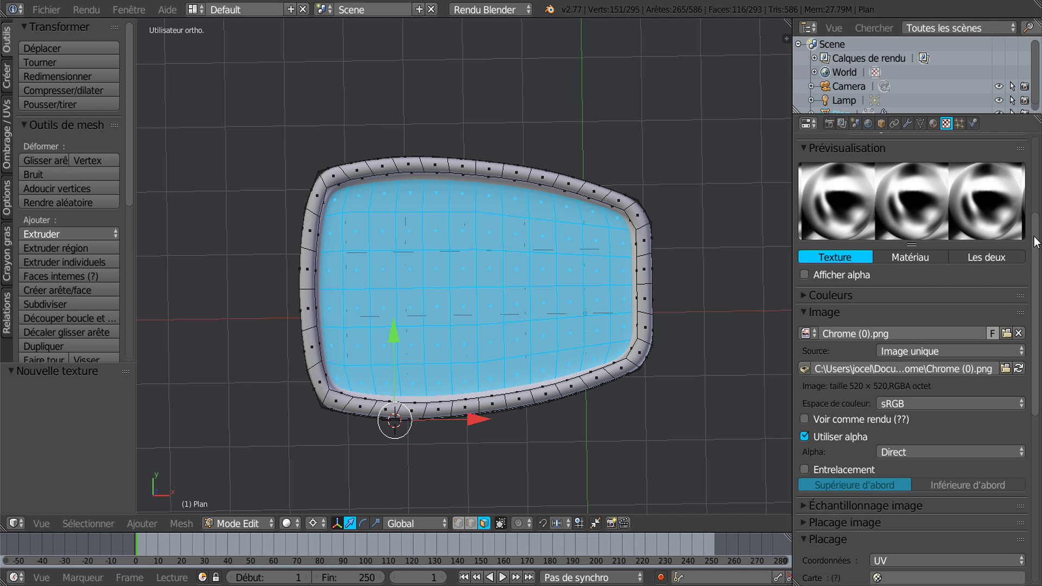
# Set the chrome texture's mapping coordinates to Normale
pyautogui.scroll(-10, 981, 399)
pyautogui.click(925, 254)
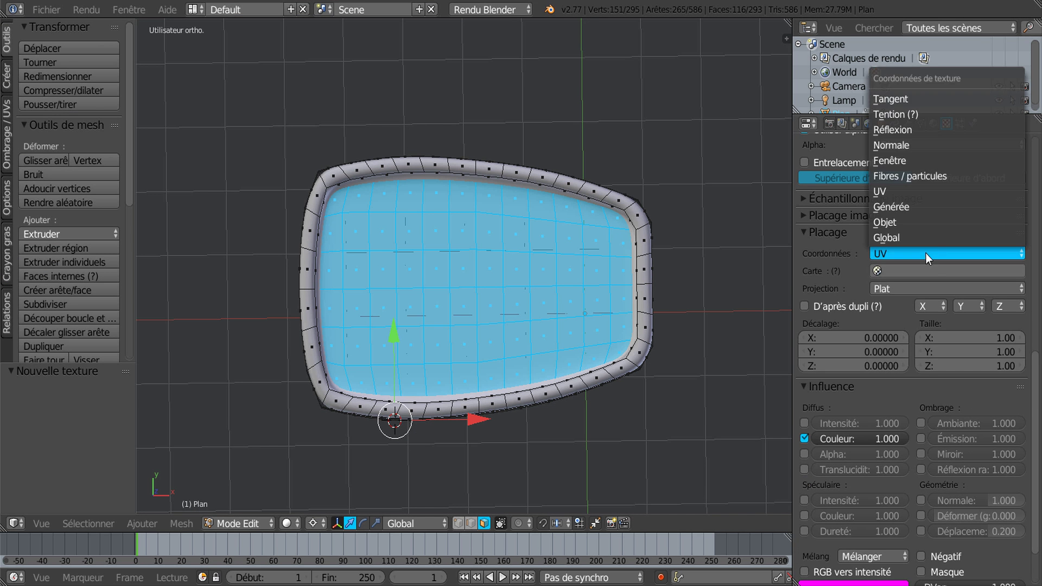
pyautogui.click(929, 143)
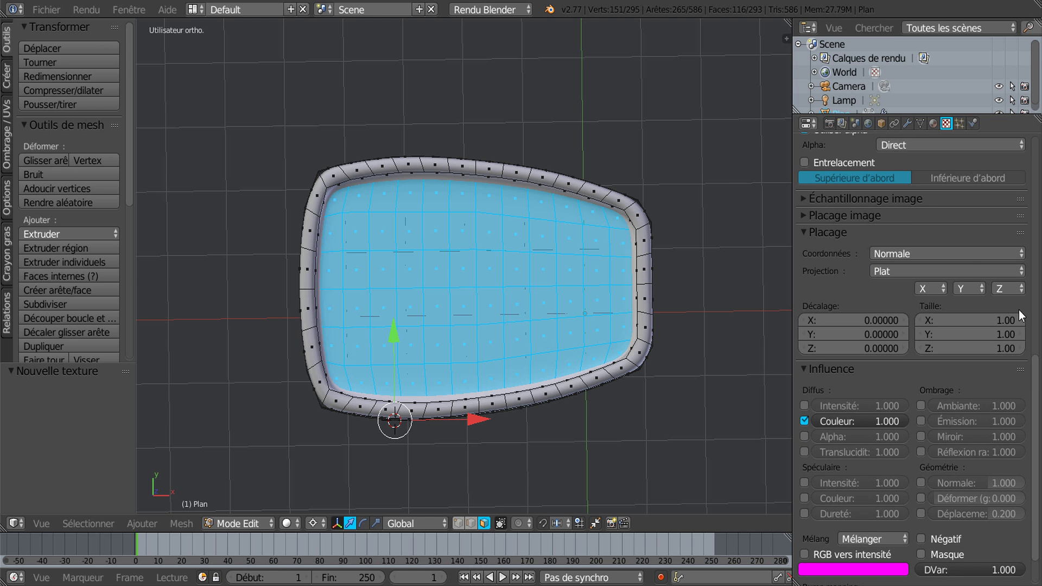
# Assign the chrome material to the selected faces inside the rim
pyautogui.moveTo(1037, 377); pyautogui.dragTo(1035, 188)
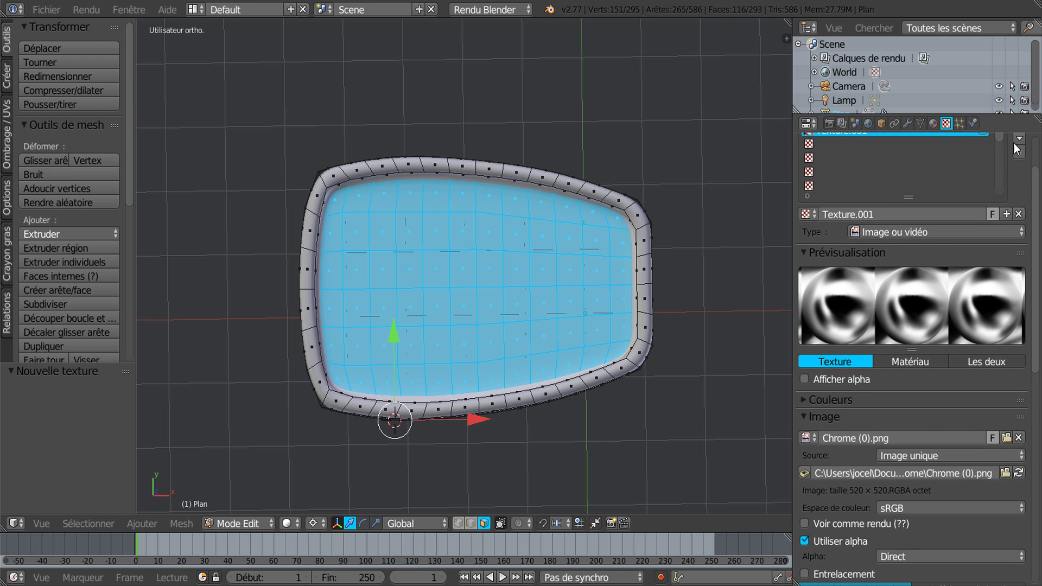
pyautogui.click(933, 125)
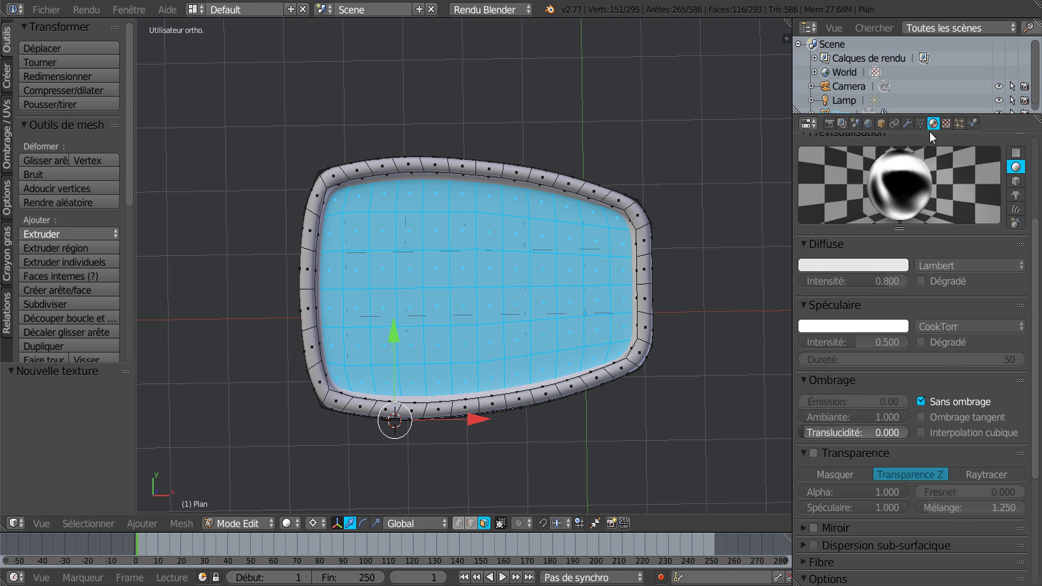
pyautogui.scroll(5, 865, 235)
pyautogui.click(837, 189)
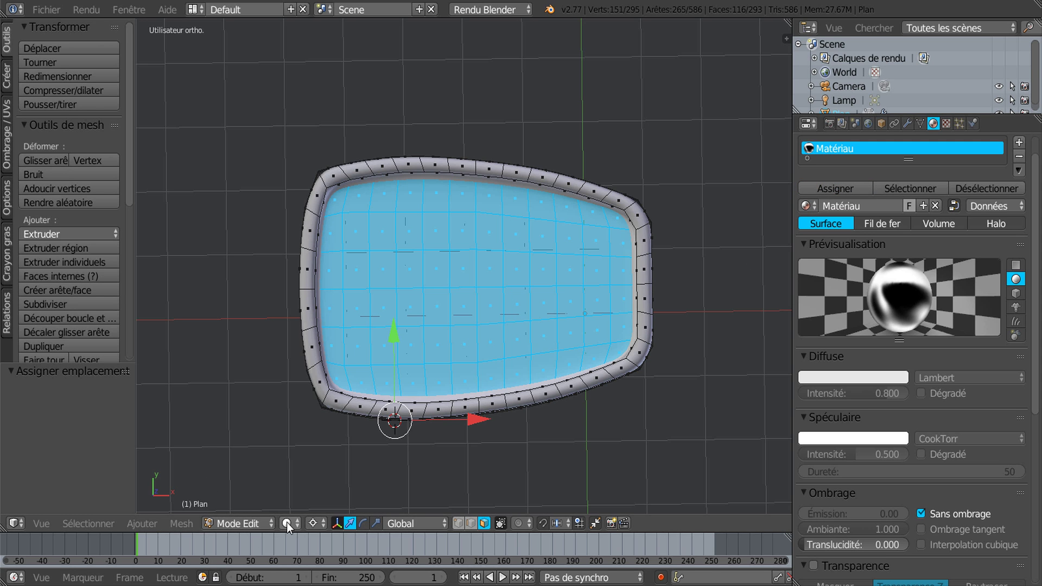
# Switch the viewport shading to Material and view the mirror from an oblique angle
pyautogui.click(239, 523)
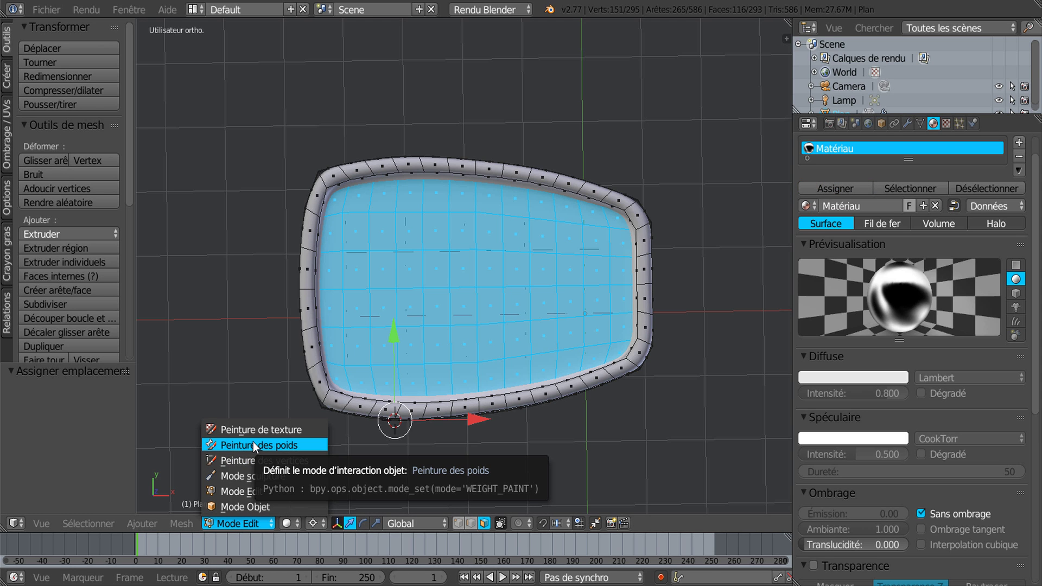
pyautogui.click(286, 523)
pyautogui.click(299, 442)
pyautogui.moveTo(298, 443)
pyautogui.mouseDown(button='middle')
pyautogui.moveTo(384, 452)
pyautogui.moveTo(426, 401)
pyautogui.moveTo(424, 366)
pyautogui.mouseUp(button='middle')
# Invert the face selection to the rim and housing and create a second material slot with a new shadeless (Sans ombrage) material
pyautogui.click(97, 525)
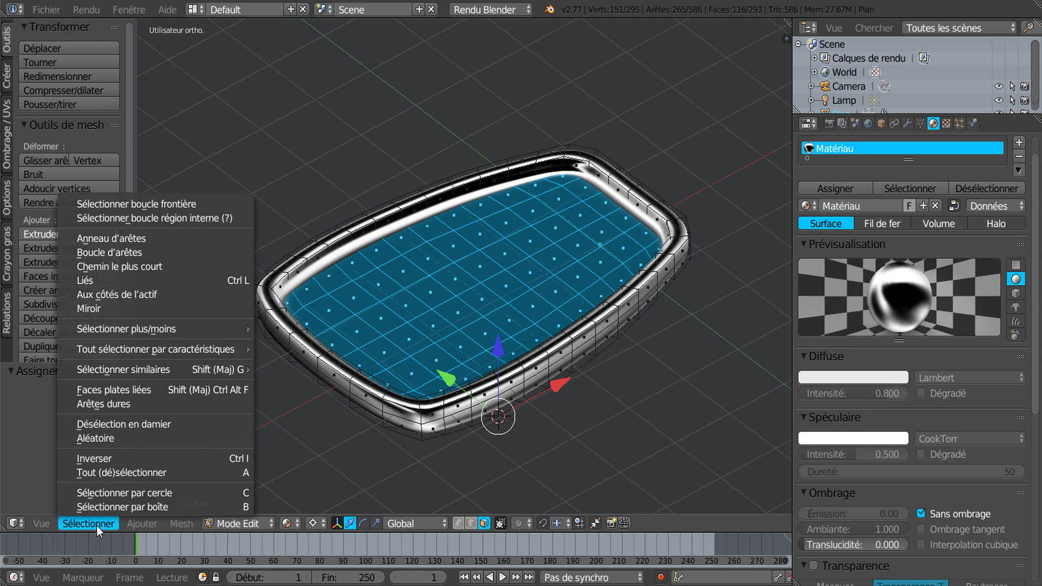
pyautogui.click(107, 456)
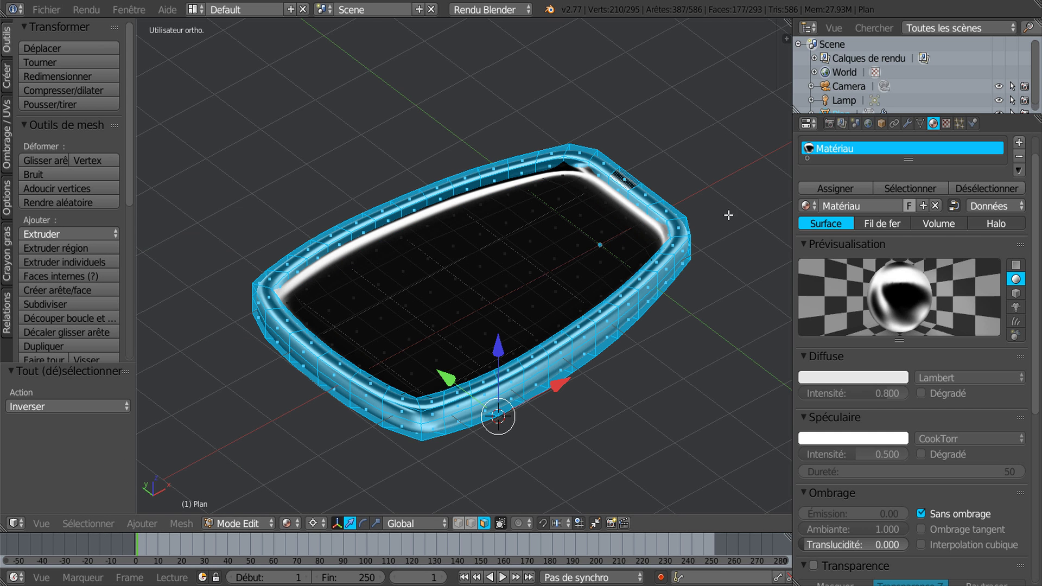
pyautogui.click(1020, 145)
pyautogui.click(882, 239)
pyautogui.scroll(-4, 890, 358)
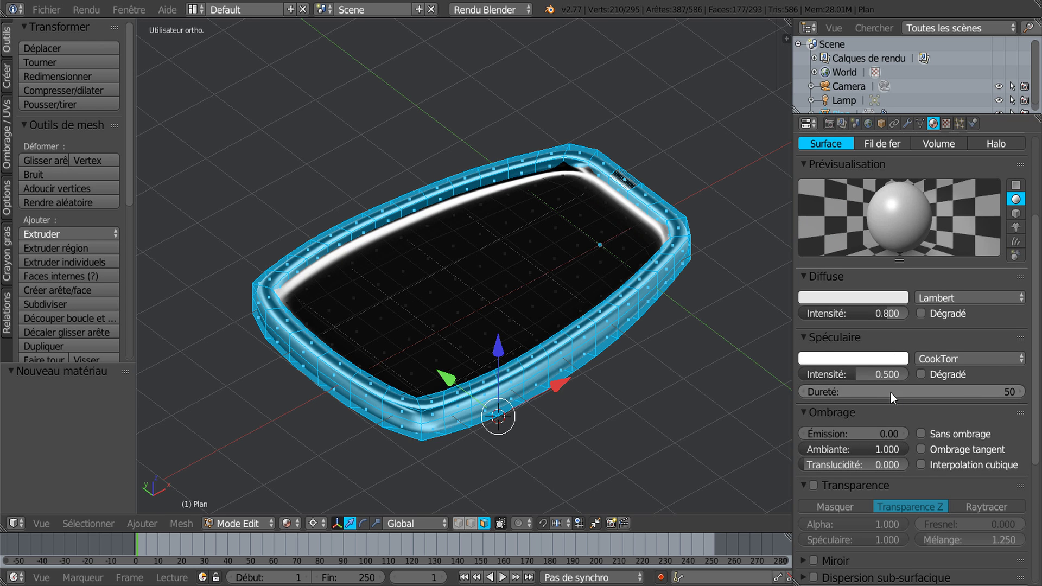
pyautogui.scroll(-3, 923, 397)
pyautogui.click(921, 378)
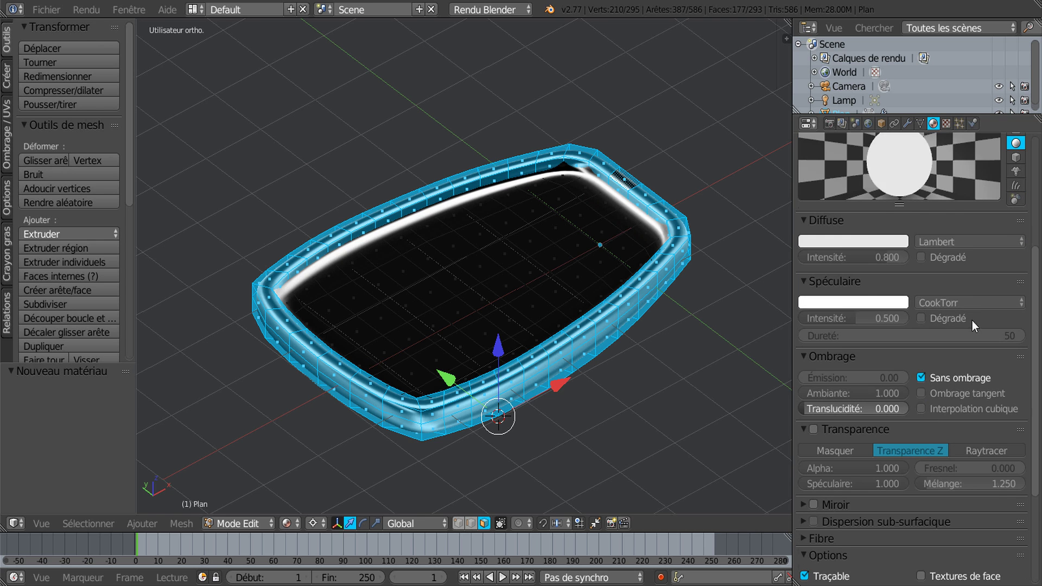
# Add an image texture to the second material using chrome ultra.png from the Chrome folder
pyautogui.scroll(5, 972, 320)
pyautogui.click(946, 124)
pyautogui.click(943, 214)
pyautogui.scroll(-5, 942, 282)
pyautogui.click(939, 298)
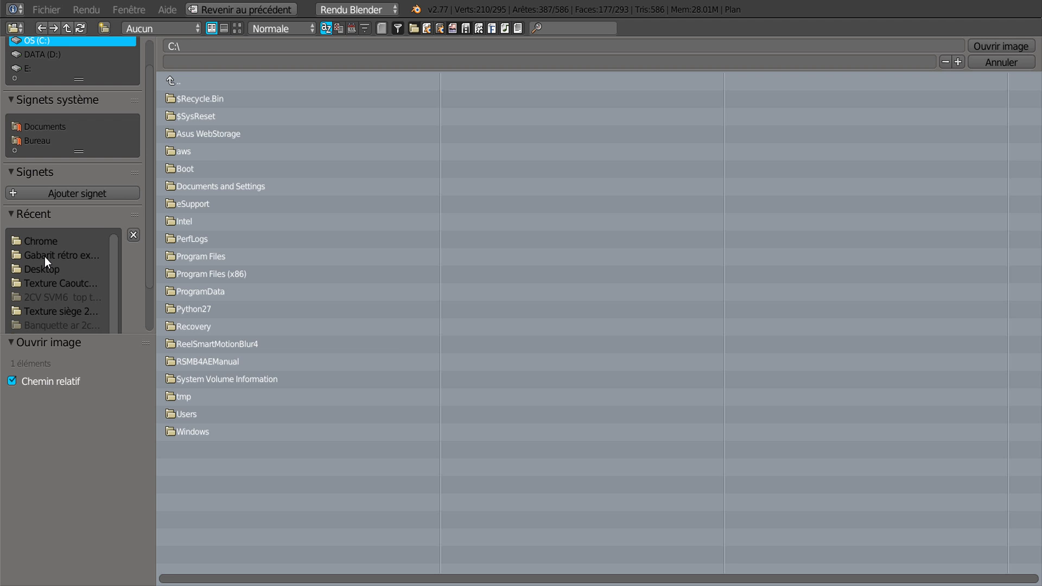
pyautogui.click(44, 242)
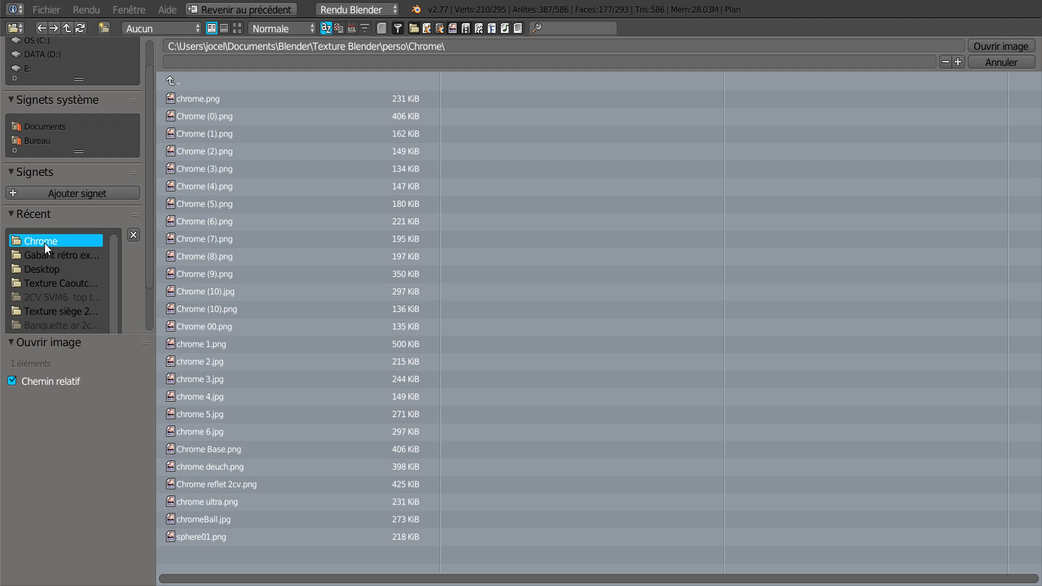
pyautogui.click(237, 29)
pyautogui.click(239, 472)
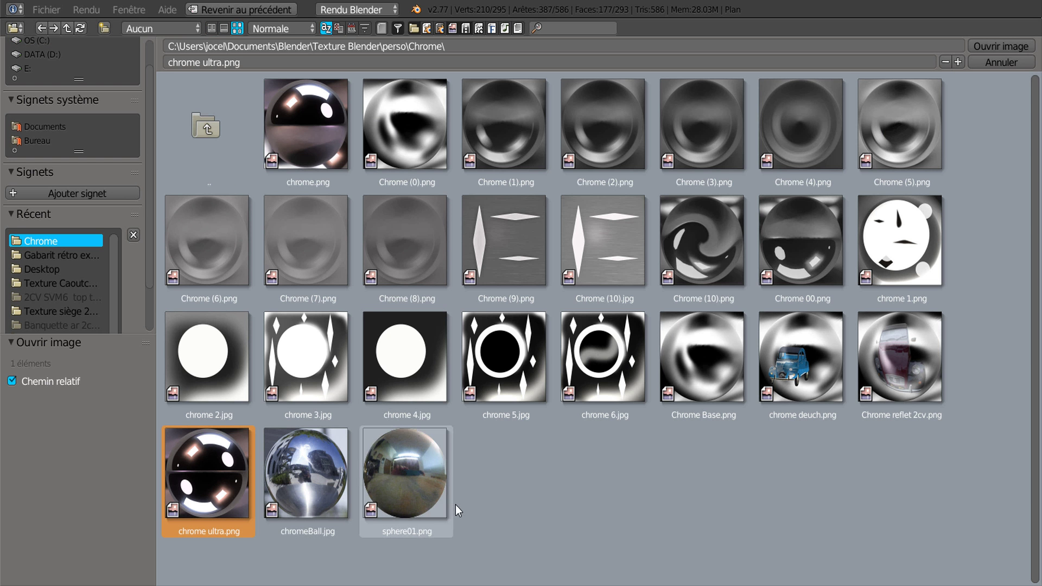
pyautogui.click(1003, 45)
# Try Réflexion as the chrome ultra texture's mapping coordinates, and settle on Normale
pyautogui.moveTo(725, 329); pyautogui.dragTo(738, 307, button='middle')
pyautogui.moveTo(1035, 349); pyautogui.dragTo(1034, 451)
pyautogui.click(933, 319)
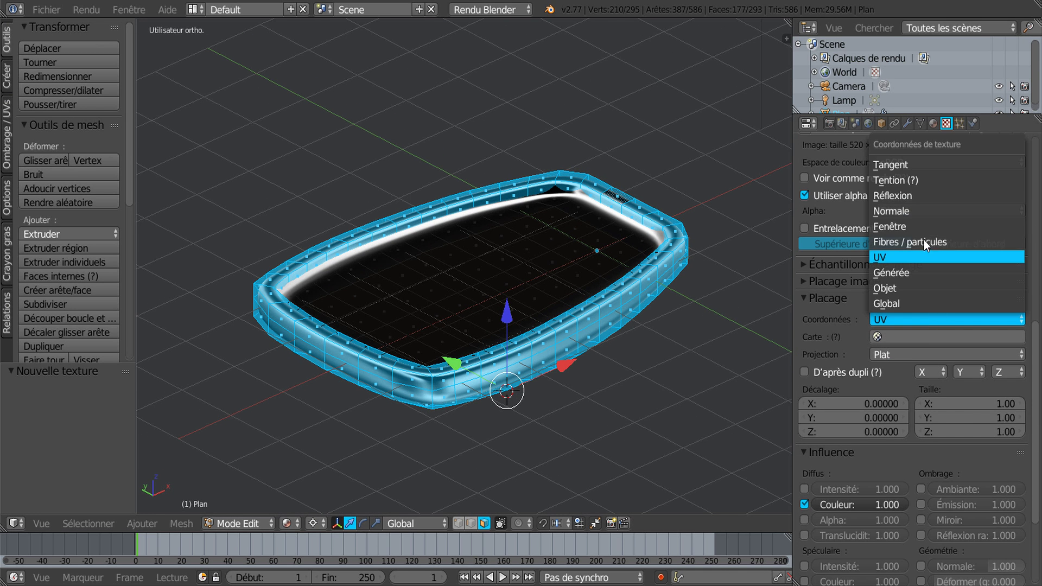
pyautogui.click(923, 194)
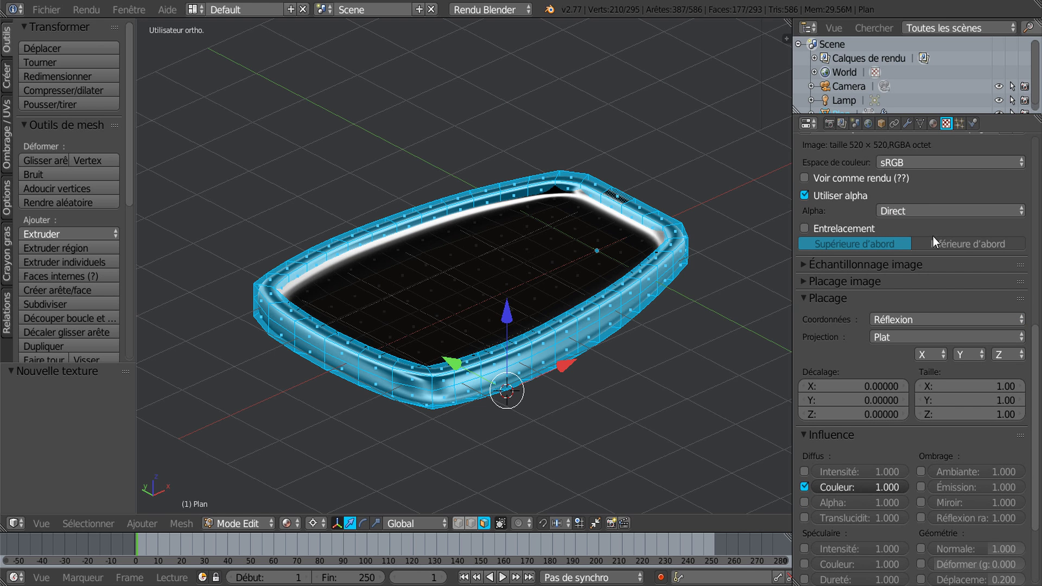
pyautogui.scroll(3, 934, 223)
pyautogui.scroll(-4, 941, 289)
pyautogui.click(941, 291)
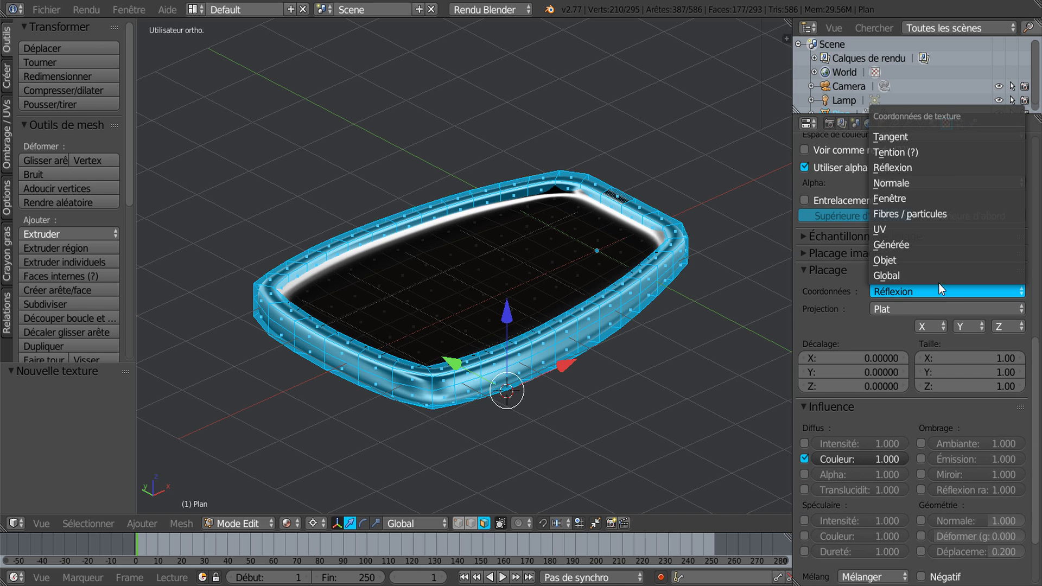
pyautogui.click(938, 182)
pyautogui.scroll(5, 944, 267)
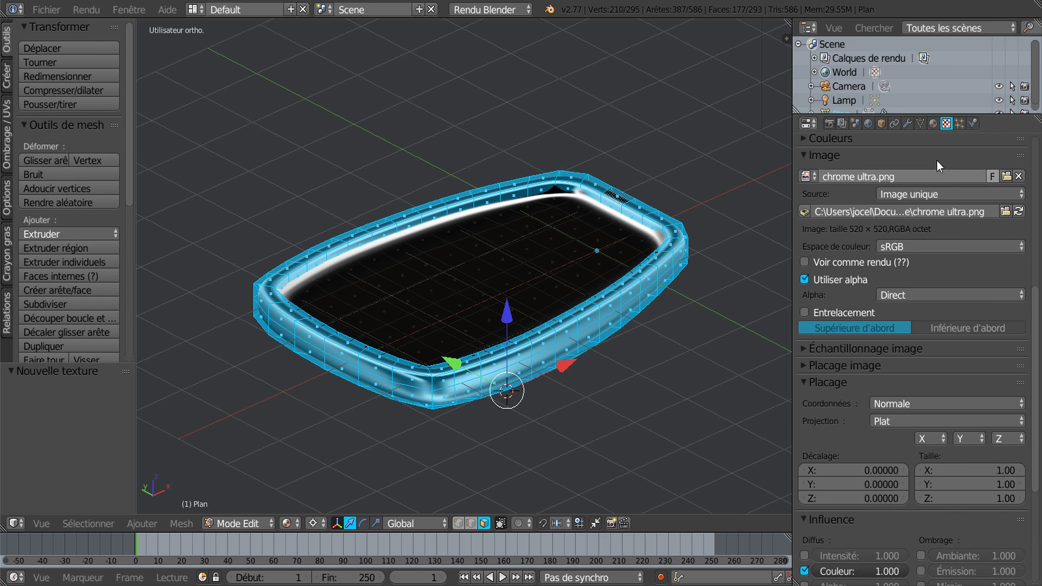
# Assign the second chrome material to the selected rim and housing faces and check it in object mode
pyautogui.click(933, 125)
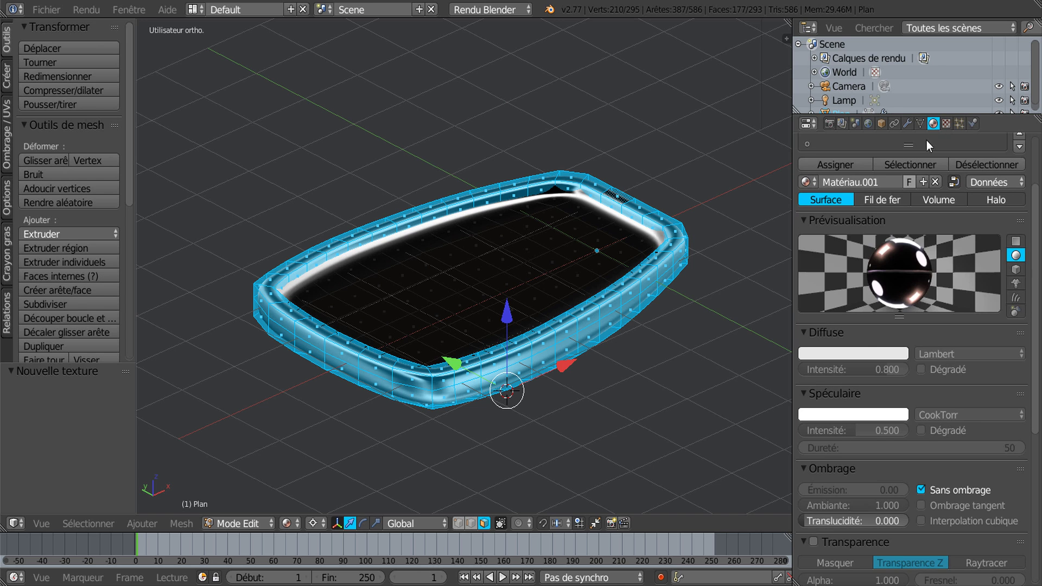
pyautogui.click(846, 165)
pyautogui.press('Tab')
pyautogui.moveTo(672, 323); pyautogui.dragTo(627, 297, button='middle')
pyautogui.press('Tab')
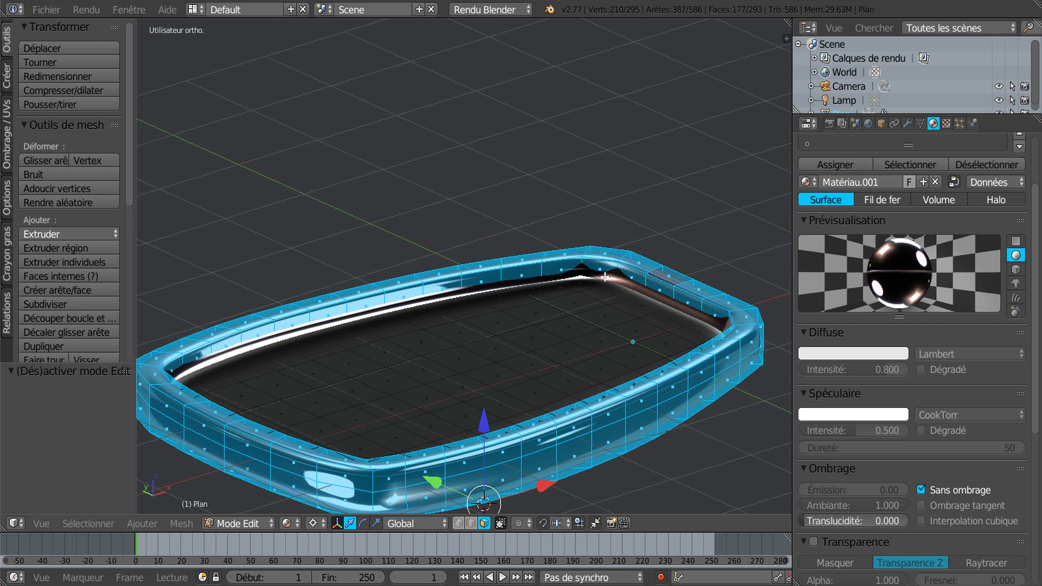
# Add two edge loops around the rim's inner wall, one near its lower edge and one near its upper edge
pyautogui.scroll(5, 605, 277)
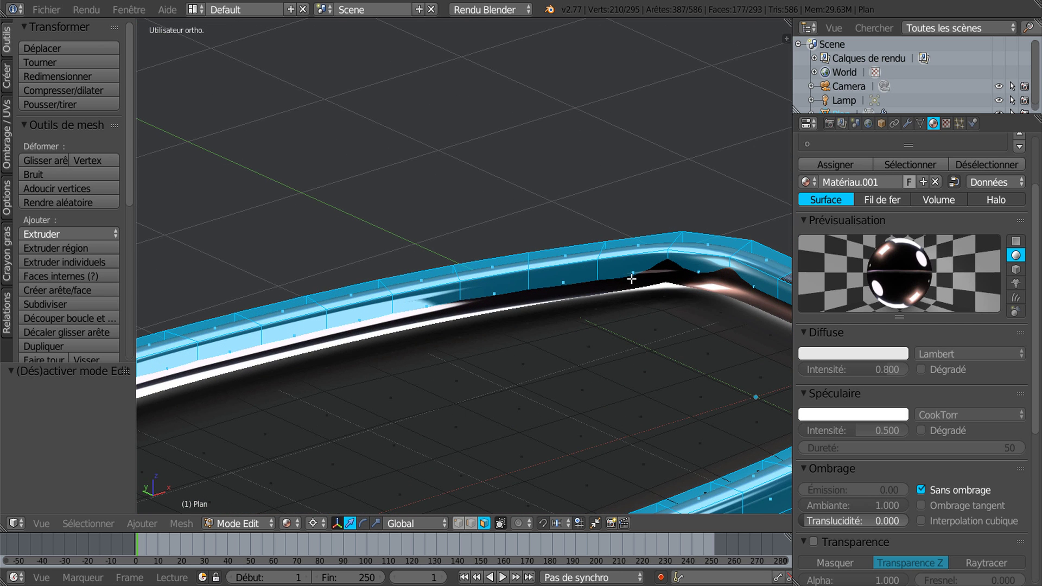
pyautogui.hotkey('ctrl', 'r')
pyautogui.click(604, 273)
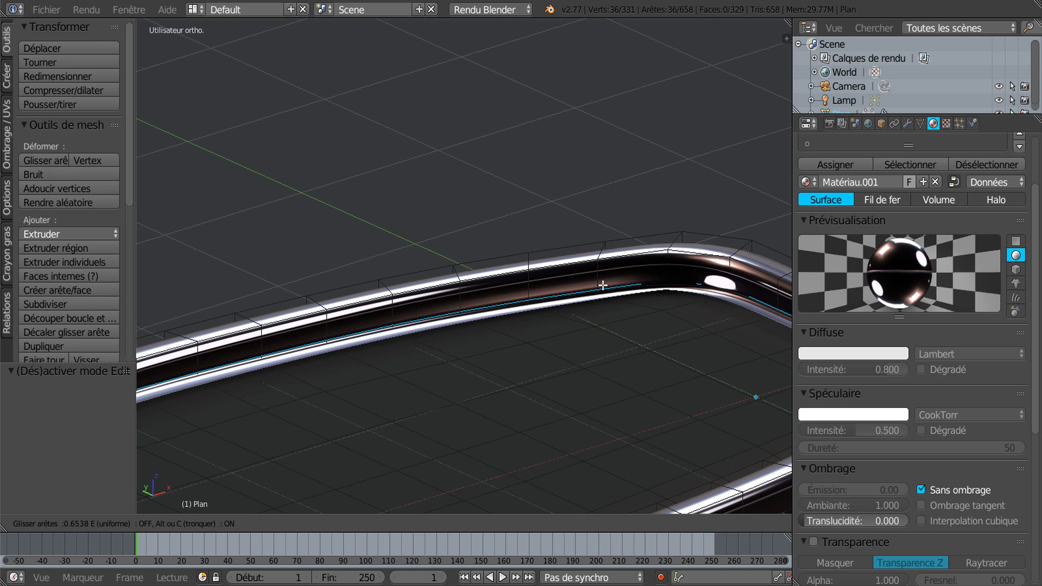
pyautogui.click(601, 285)
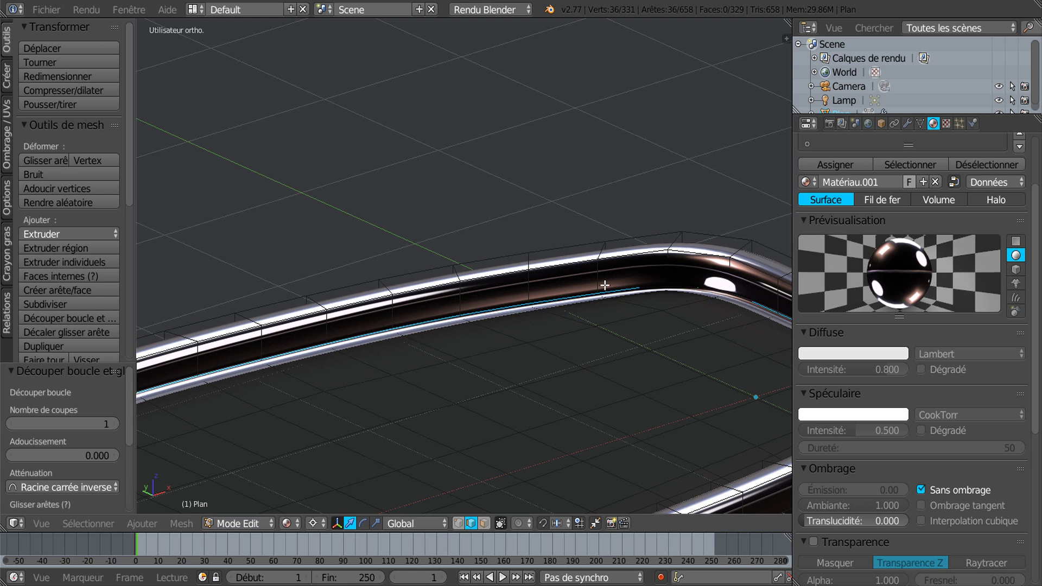
pyautogui.hotkey('ctrl', 'r')
pyautogui.click(600, 273)
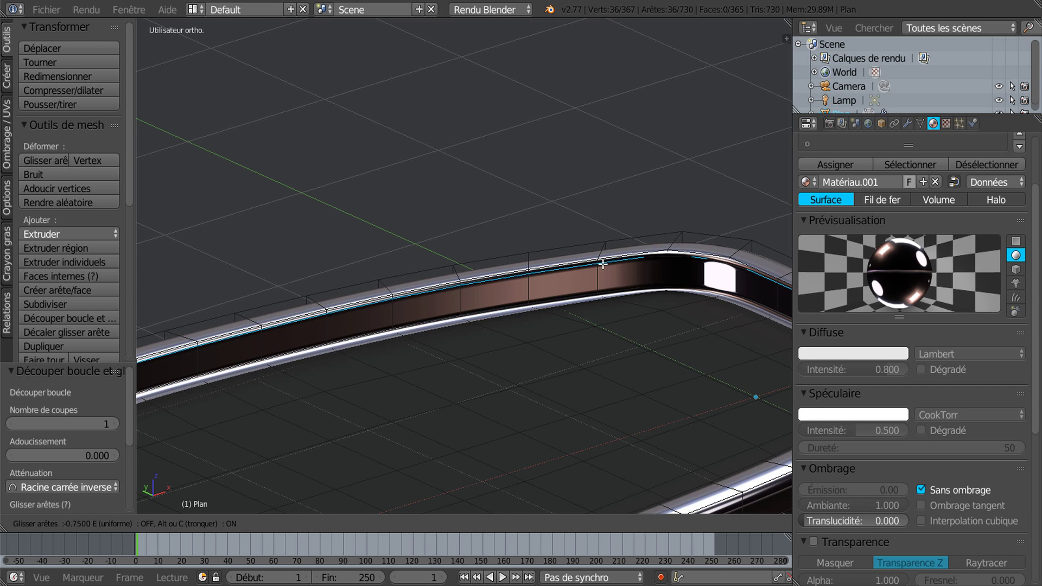
pyautogui.click(603, 263)
# Select the whole face loop around the rim's inner wall in face select mode
pyautogui.moveTo(607, 358); pyautogui.dragTo(663, 370, button='middle')
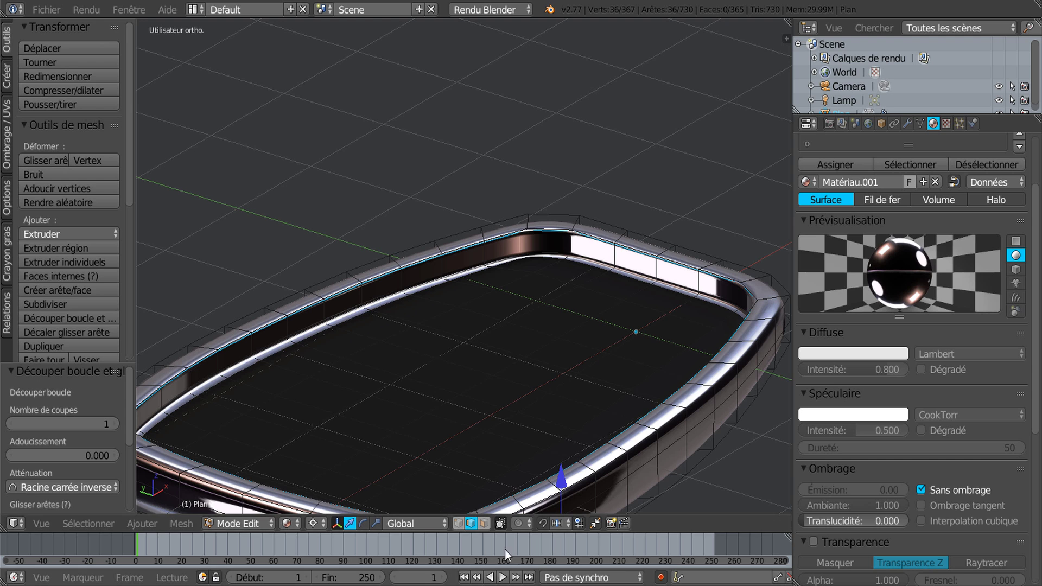
pyautogui.click(485, 522)
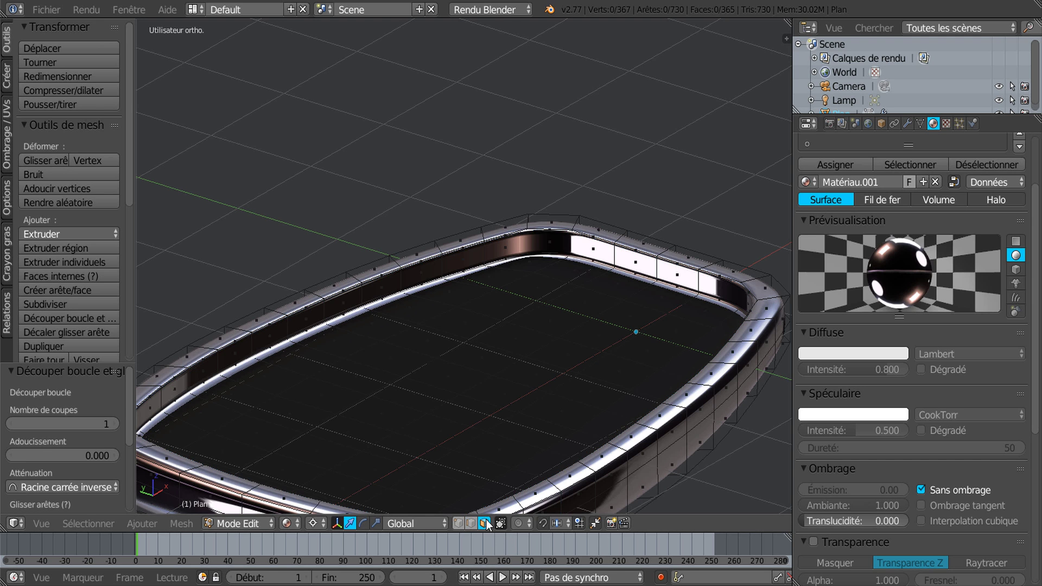
pyautogui.keyDown('alt'); pyautogui.rightClick(615, 253); pyautogui.keyUp('alt')
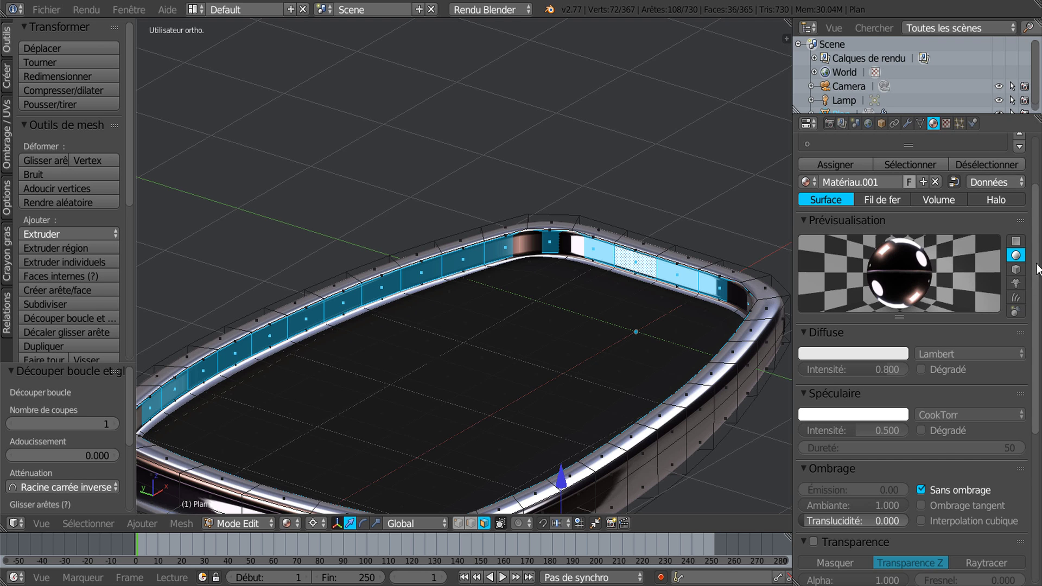
# Add a third material slot with a new material and make it shadeless with Sans ombrage
pyautogui.scroll(3, 1015, 179)
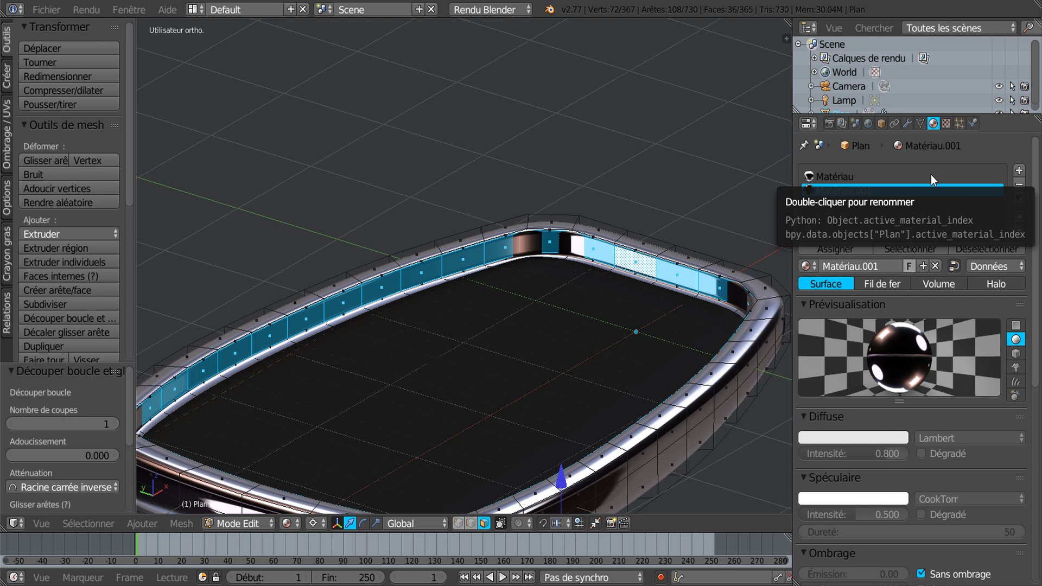
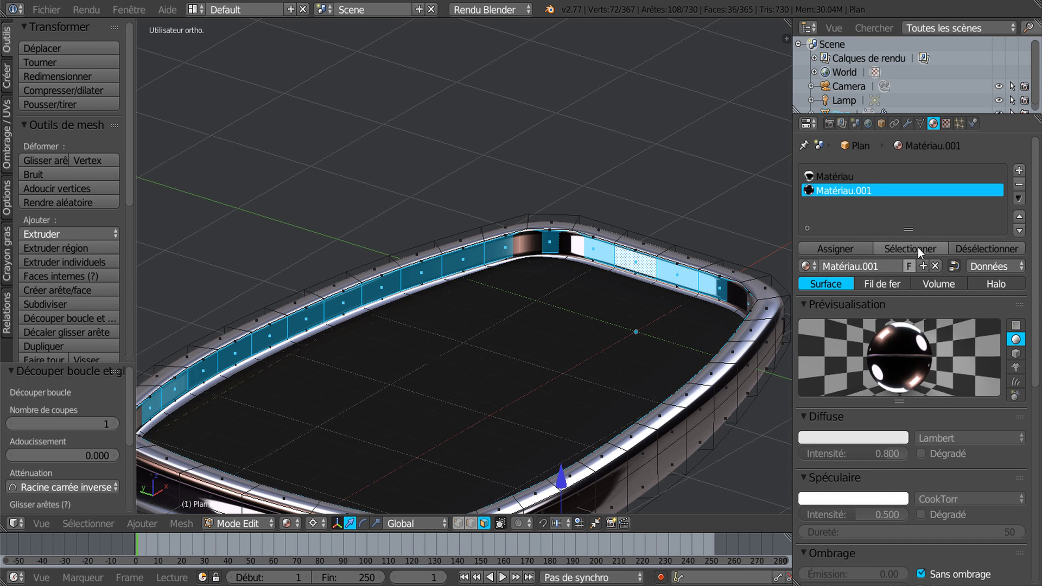
pyautogui.scroll(-8, 919, 248)
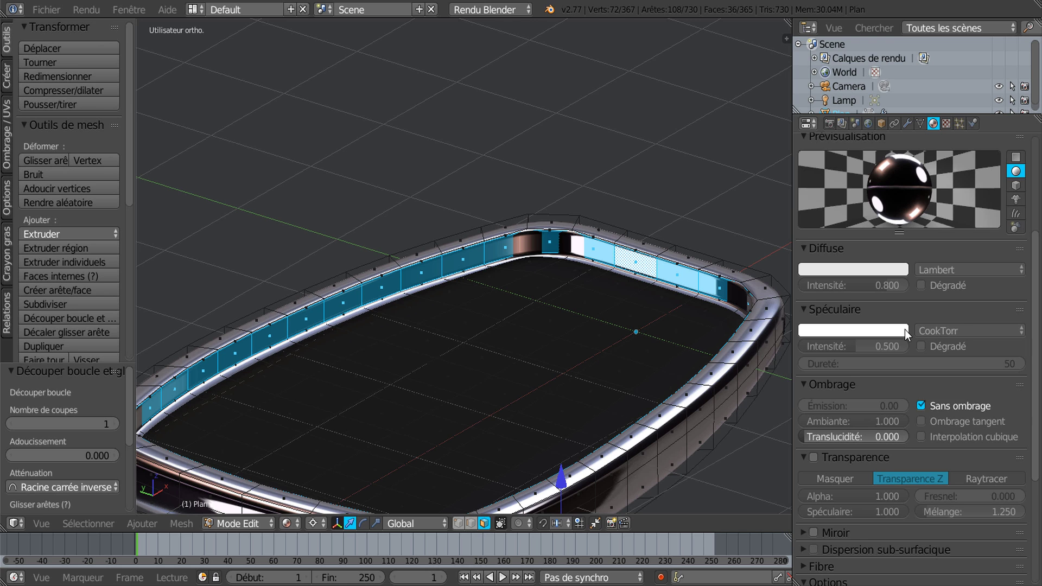
pyautogui.scroll(1, 914, 410)
pyautogui.scroll(-1, 913, 410)
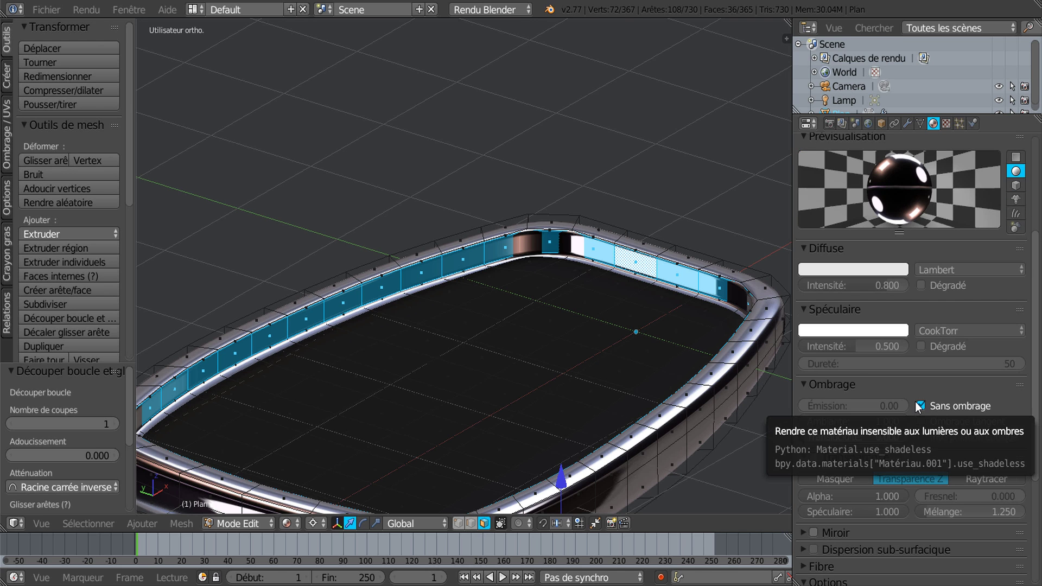
pyautogui.scroll(6, 966, 338)
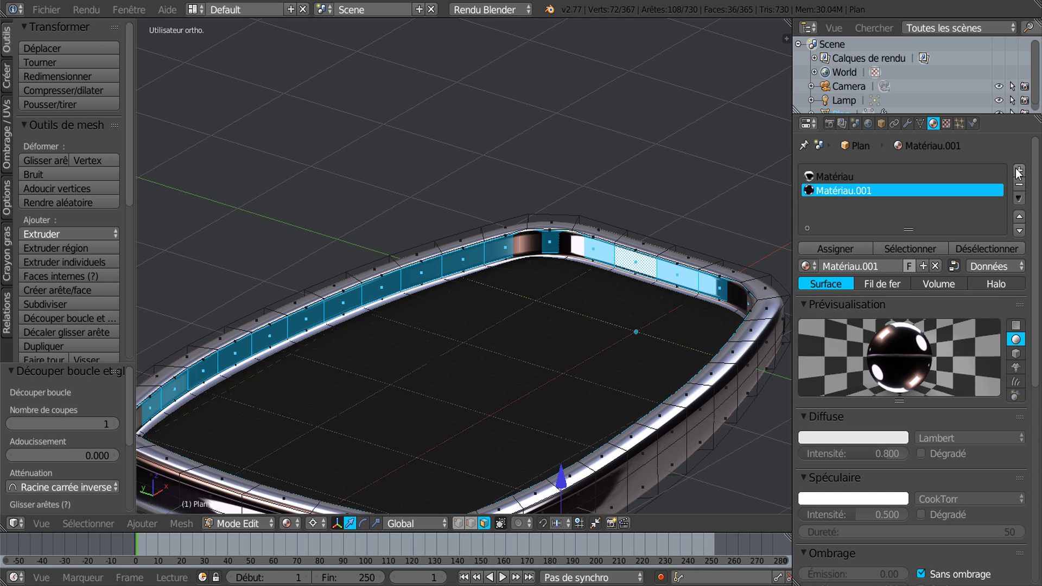
pyautogui.click(1019, 170)
pyautogui.click(888, 268)
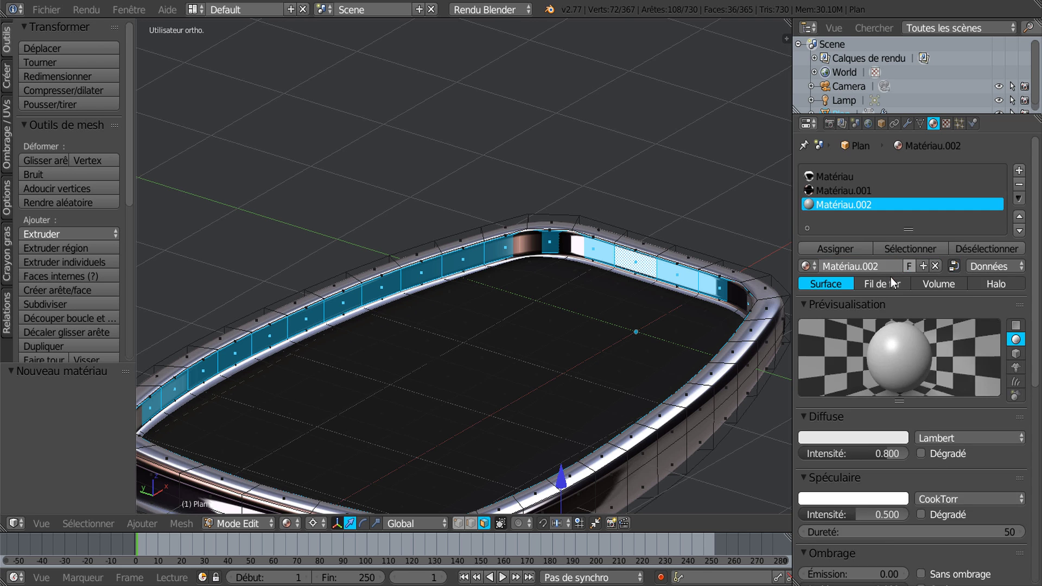
pyautogui.scroll(-3, 917, 369)
pyautogui.click(920, 406)
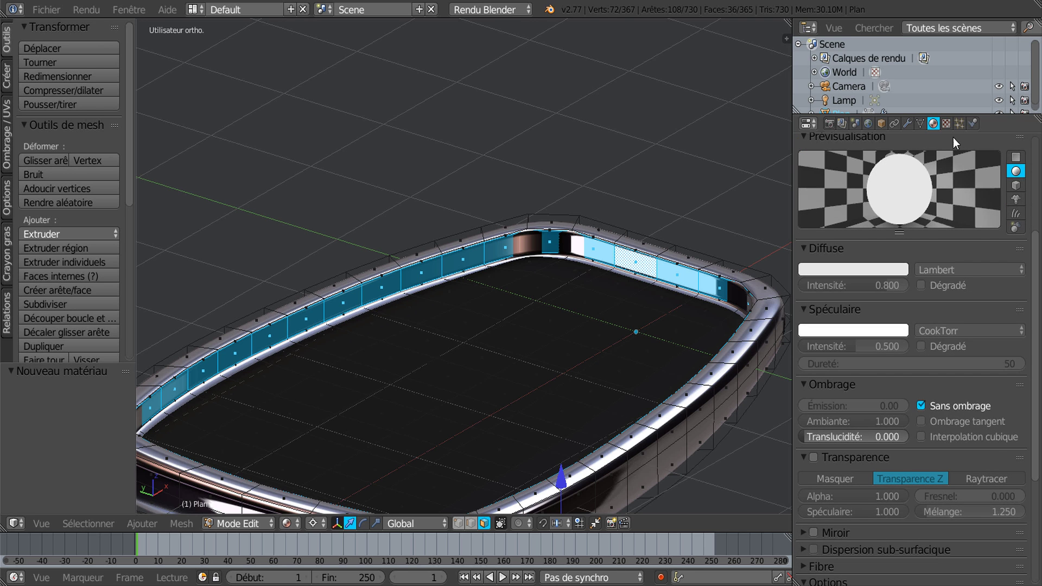
# Create a new image texture for the third material and set its mapping coordinates to Normale
pyautogui.click(946, 124)
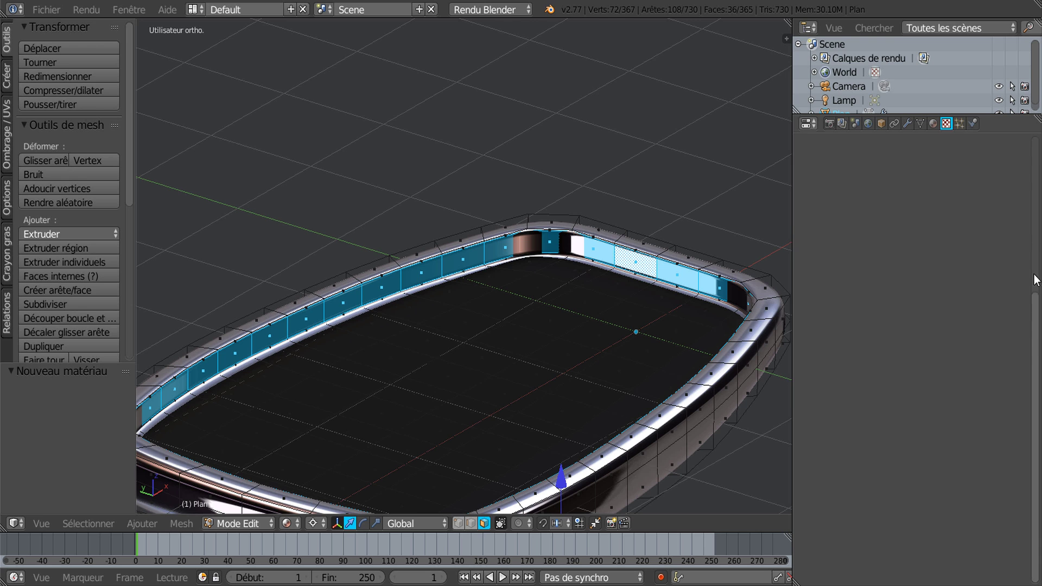
pyautogui.scroll(-5, 960, 275)
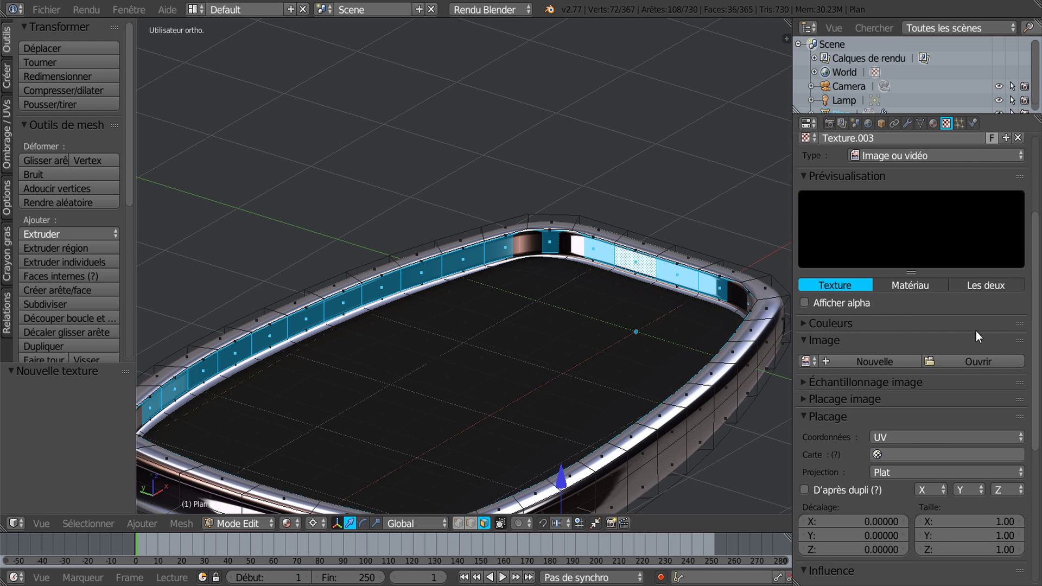
pyautogui.click(926, 434)
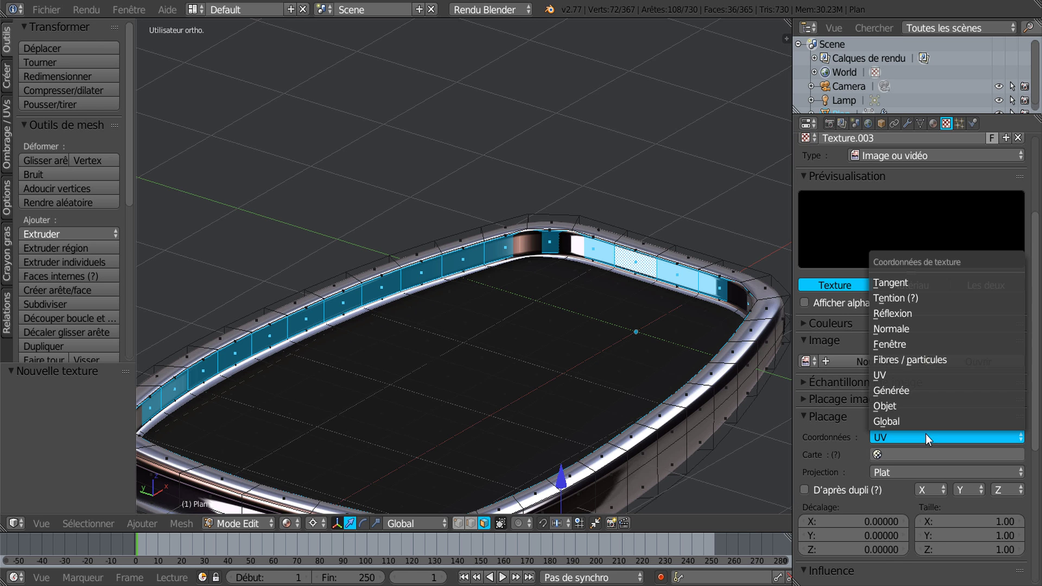
pyautogui.click(931, 327)
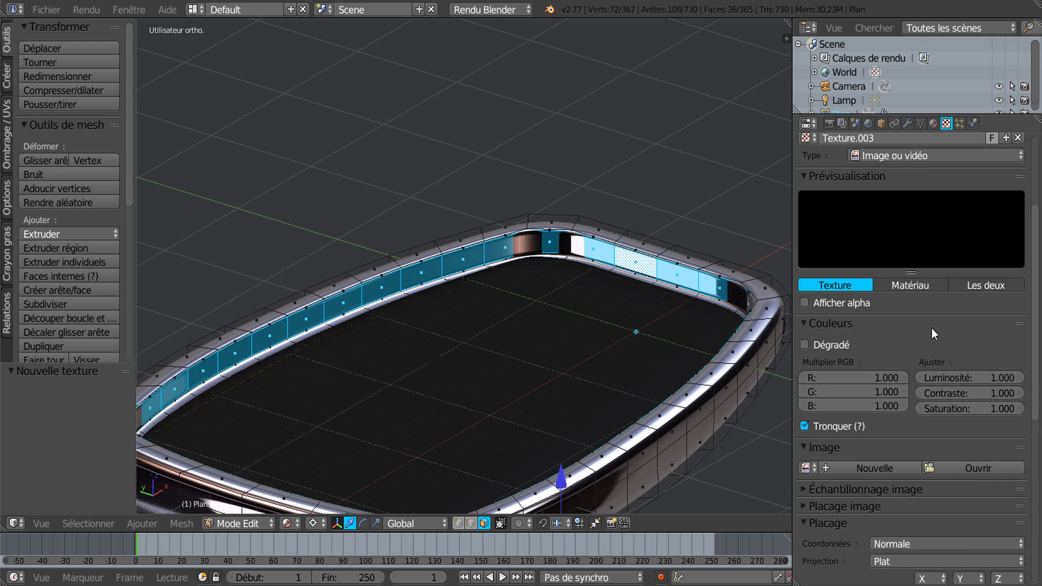
# Load Texture Caoutchouc.png from the recent Texture Caoutchouc folder as the new texture's image
pyautogui.click(972, 360)
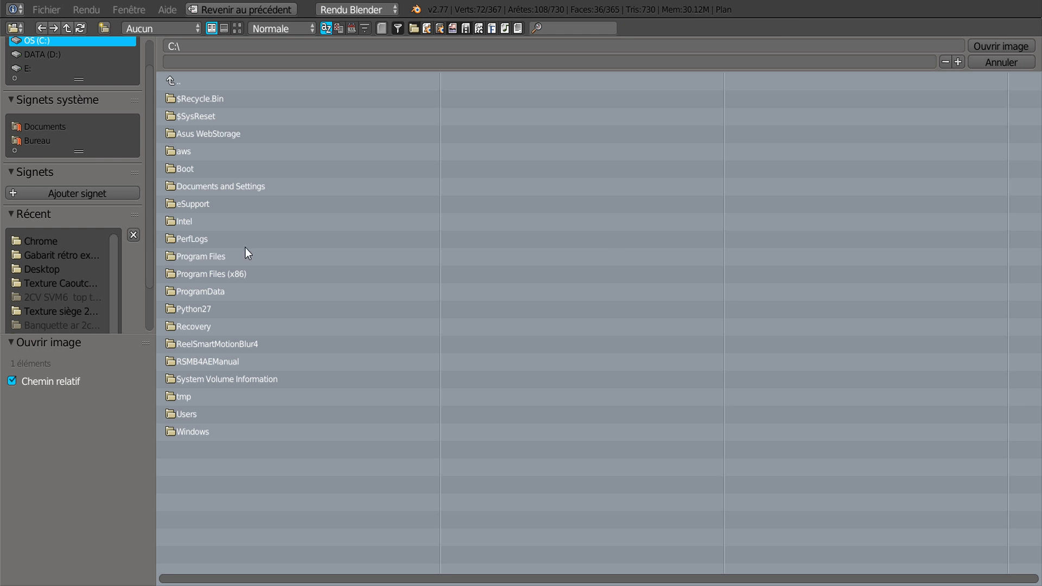
pyautogui.click(48, 284)
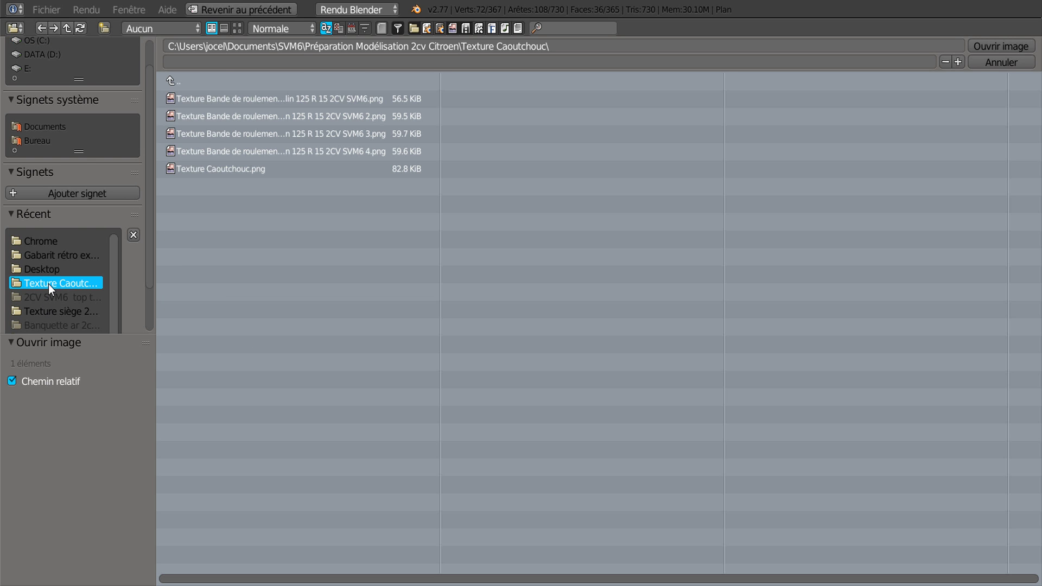
pyautogui.click(236, 30)
pyautogui.click(715, 145)
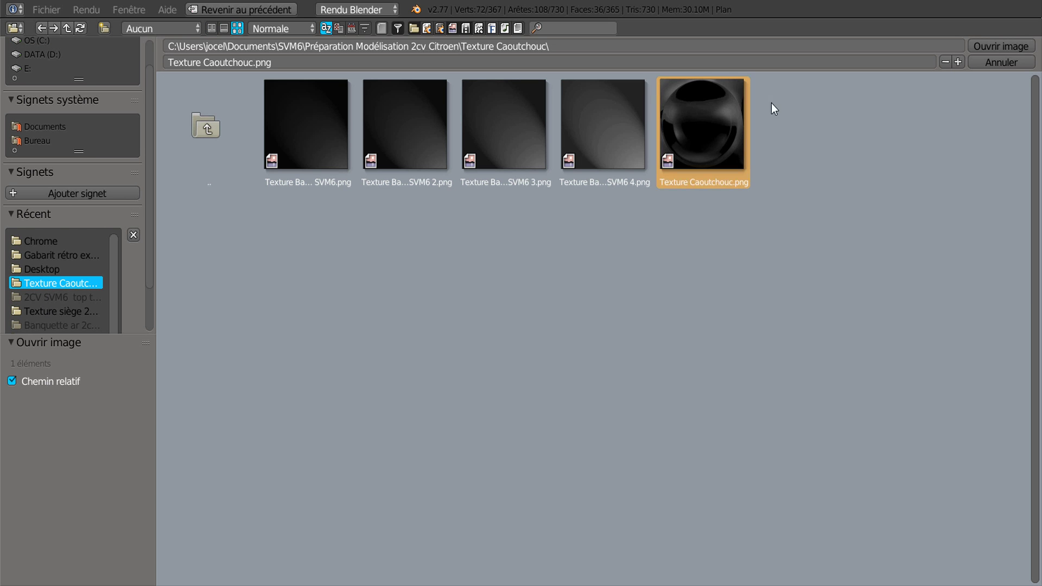
pyautogui.click(994, 48)
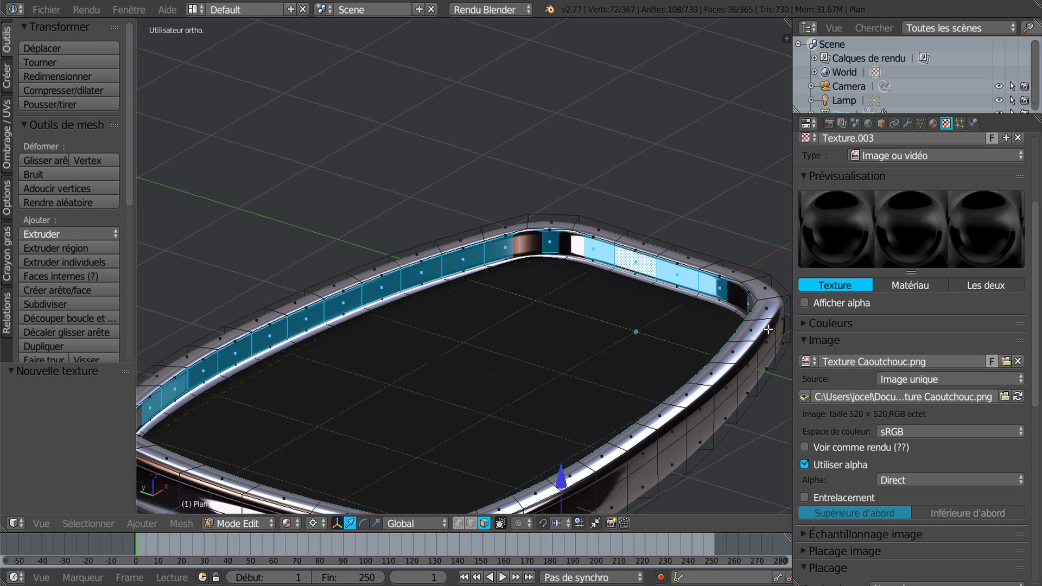
# Assign the rubber material to the selected inner wall faces of the rim and check it in object mode
pyautogui.click(933, 124)
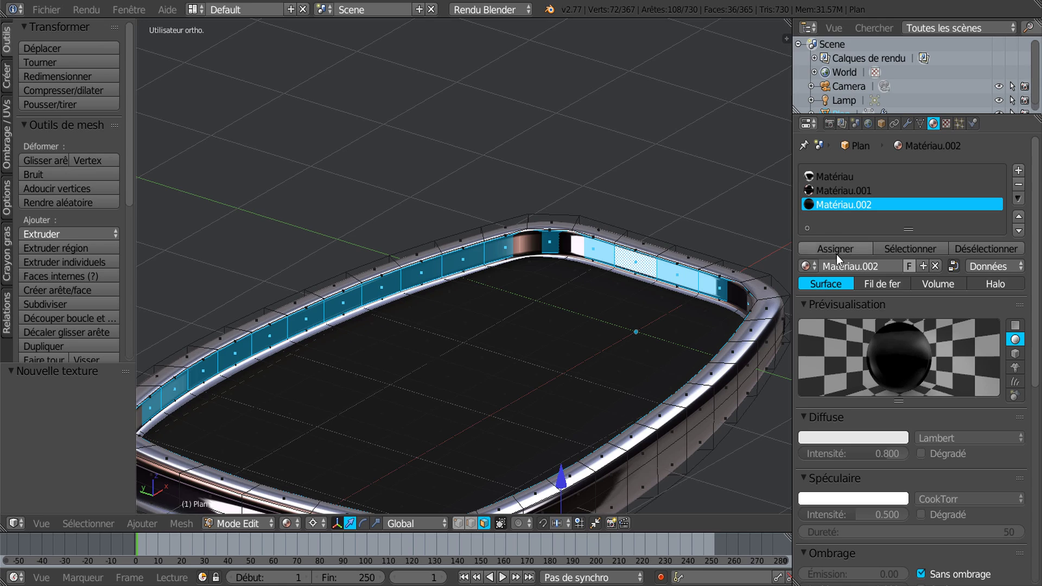
pyautogui.click(836, 251)
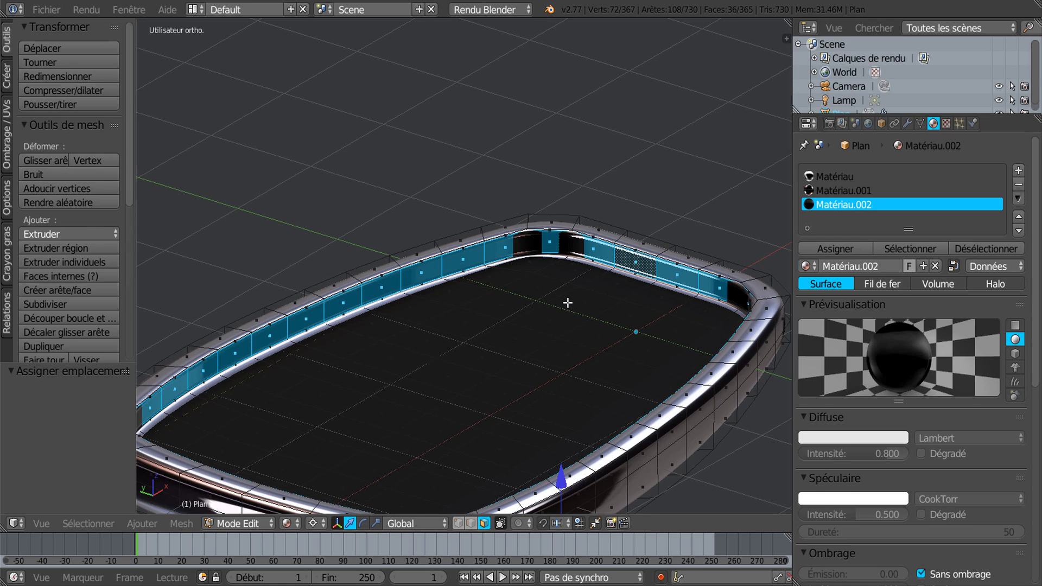
pyautogui.press('Tab')
pyautogui.moveTo(568, 309); pyautogui.dragTo(477, 388, button='middle')
pyautogui.scroll(-3, 480, 343)
pyautogui.moveTo(530, 367); pyautogui.dragTo(552, 362, button='middle')
pyautogui.press('Tab')
pyautogui.scroll(1, 647, 339)
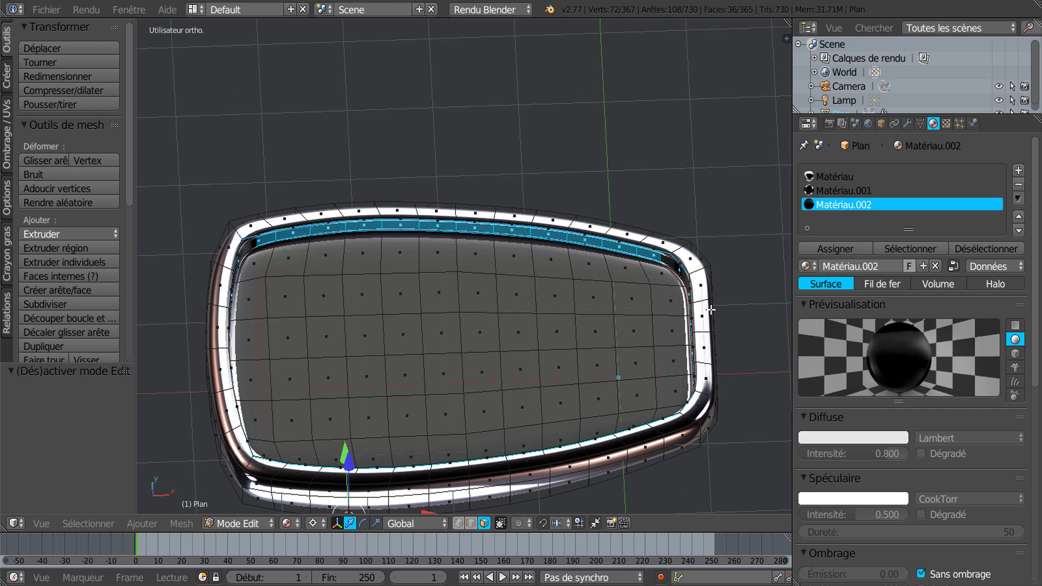
# Select the whole face loop around the housing's outer wall in face select mode
pyautogui.moveTo(678, 350); pyautogui.dragTo(654, 292, button='middle')
pyautogui.moveTo(576, 386); pyautogui.dragTo(685, 365, button='middle')
pyautogui.moveTo(609, 400); pyautogui.dragTo(623, 463, button='middle')
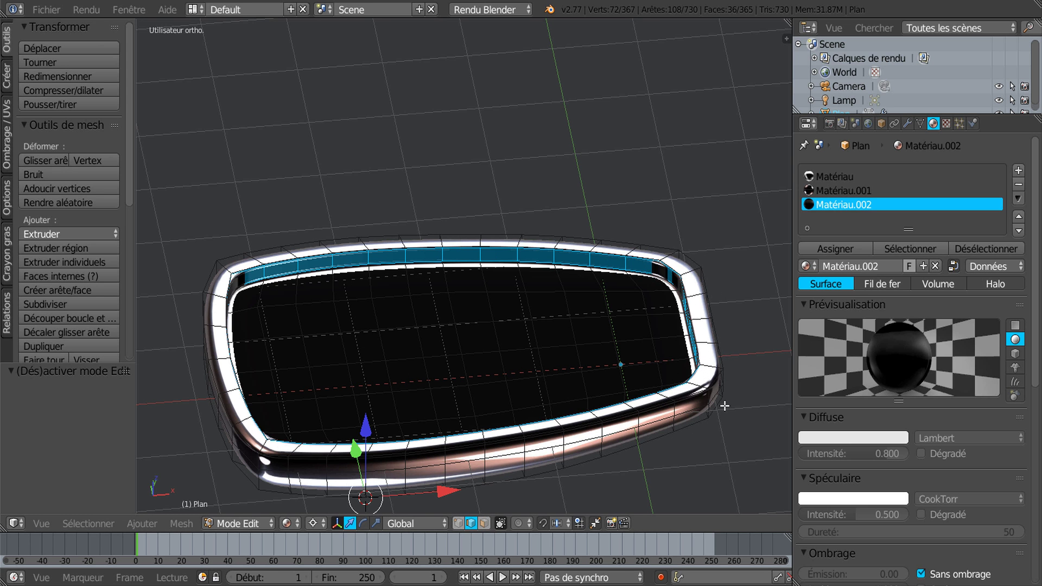
pyautogui.moveTo(724, 406); pyautogui.dragTo(719, 361, button='middle')
pyautogui.click(484, 523)
pyautogui.keyDown('alt'); pyautogui.rightClick(637, 390); pyautogui.keyUp('alt')
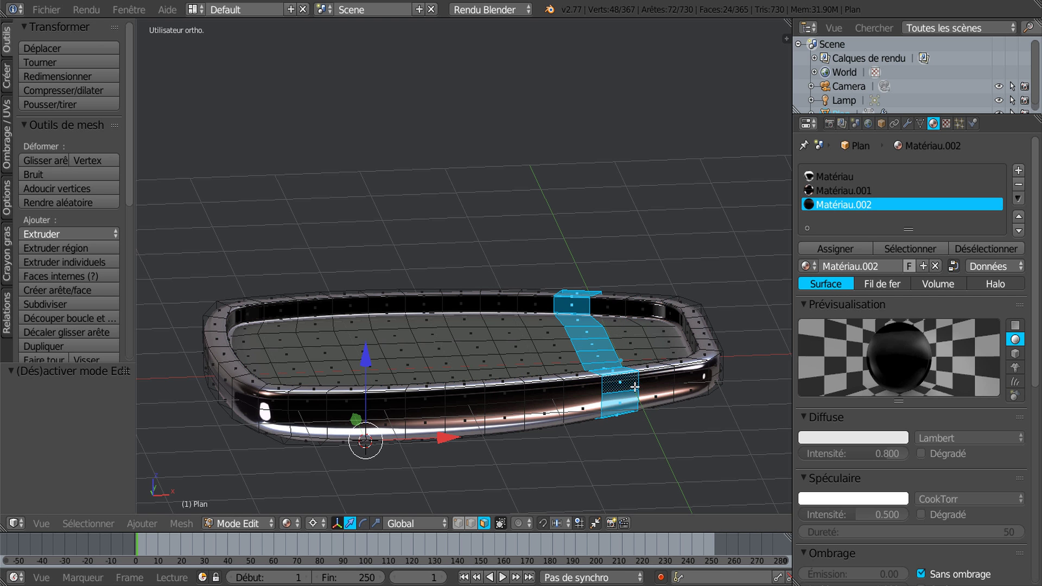
pyautogui.keyDown('alt'); pyautogui.rightClick(649, 383); pyautogui.keyUp('alt')
pyautogui.keyDown('alt'); pyautogui.rightClick(673, 379); pyautogui.keyUp('alt')
pyautogui.moveTo(660, 384); pyautogui.dragTo(534, 479, button='middle')
pyautogui.scroll(2, 675, 405)
pyautogui.keyDown('shift'); pyautogui.rightClick(472, 362); pyautogui.keyUp('shift')
pyautogui.keyDown('alt'); pyautogui.rightClick(607, 384); pyautogui.keyUp('alt')
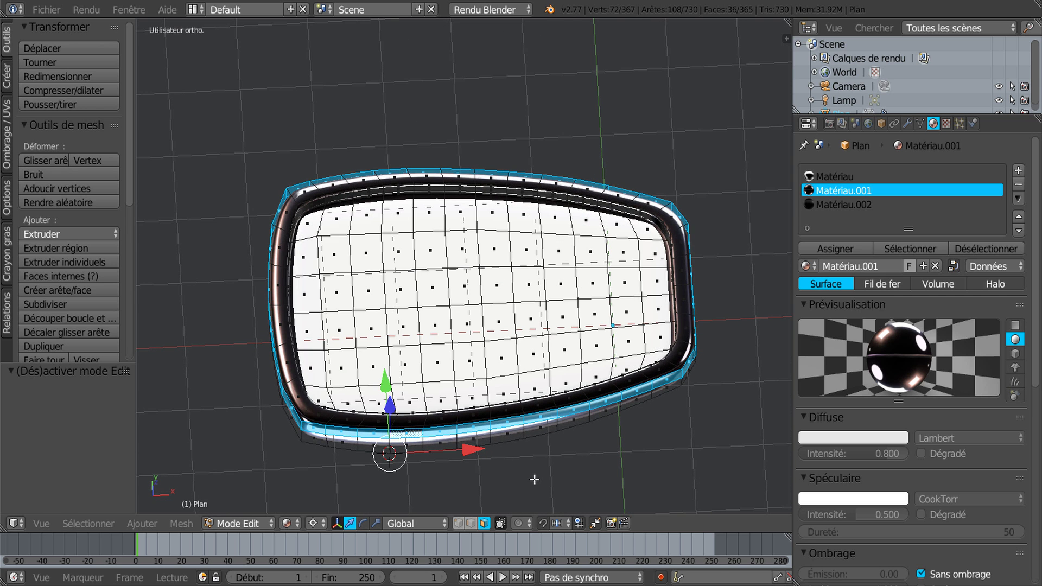
# Set the pivot to the selection's centre and scale the outer face loop to 0.979 in top view
pyautogui.press('KP_7')
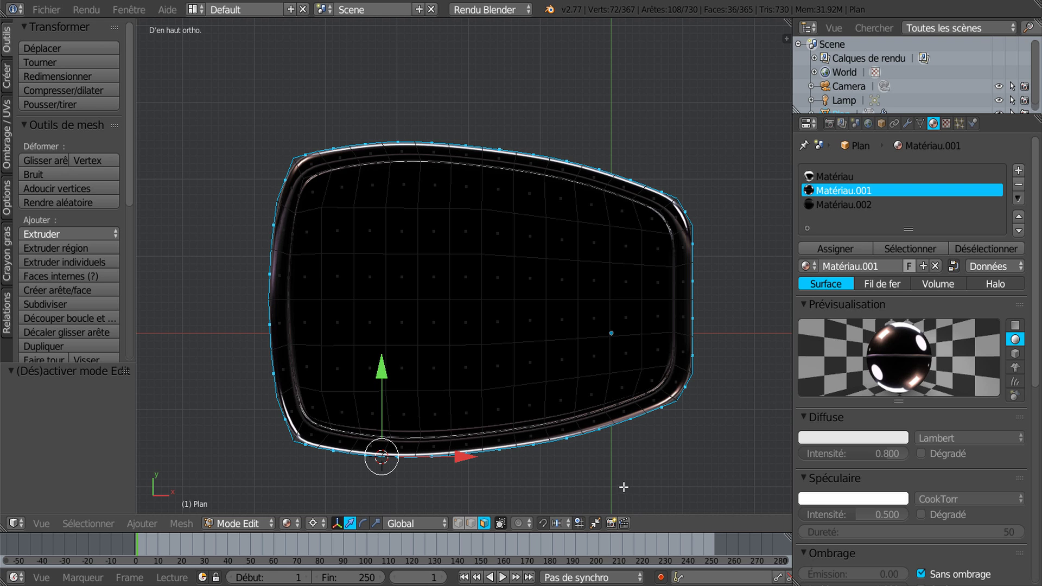
pyautogui.click(313, 523)
pyautogui.click(347, 460)
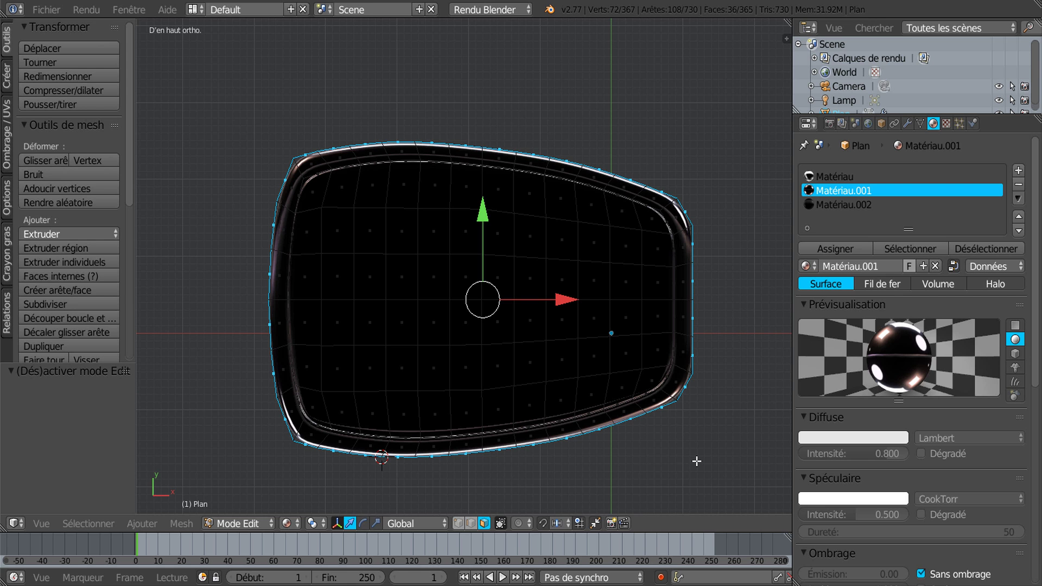
pyautogui.press('s')
pyautogui.click(690, 458)
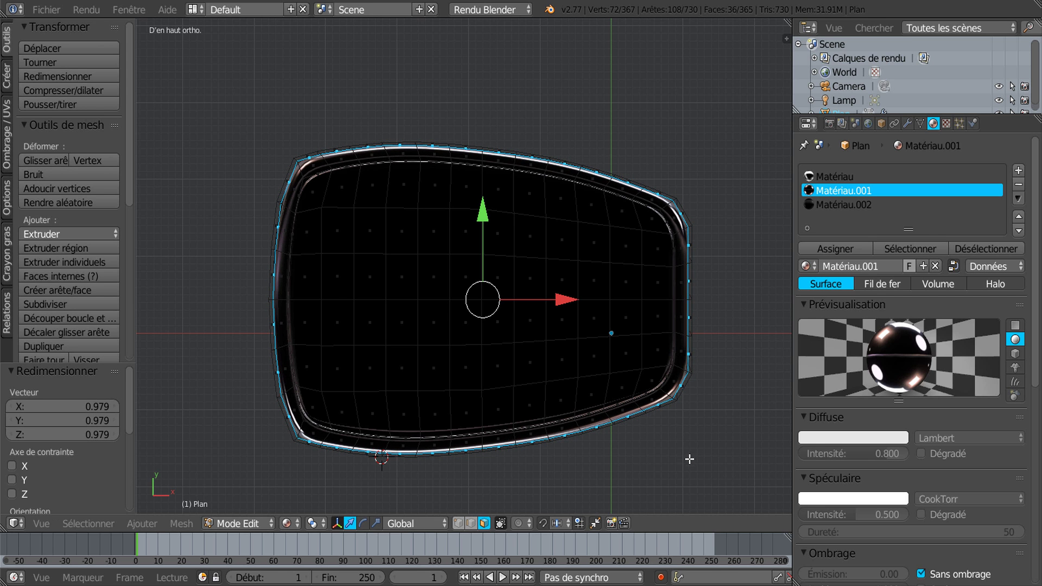
# Check the housing in object mode, and select the lowest face loop around its outer wall in edit mode
pyautogui.press('Tab')
pyautogui.moveTo(677, 467); pyautogui.dragTo(689, 363, button='middle')
pyautogui.press('Tab')
pyautogui.scroll(2, 691, 359)
pyautogui.keyDown('alt'); pyautogui.rightClick(667, 322); pyautogui.keyUp('alt')
pyautogui.moveTo(668, 325); pyautogui.dragTo(525, 442, button='middle')
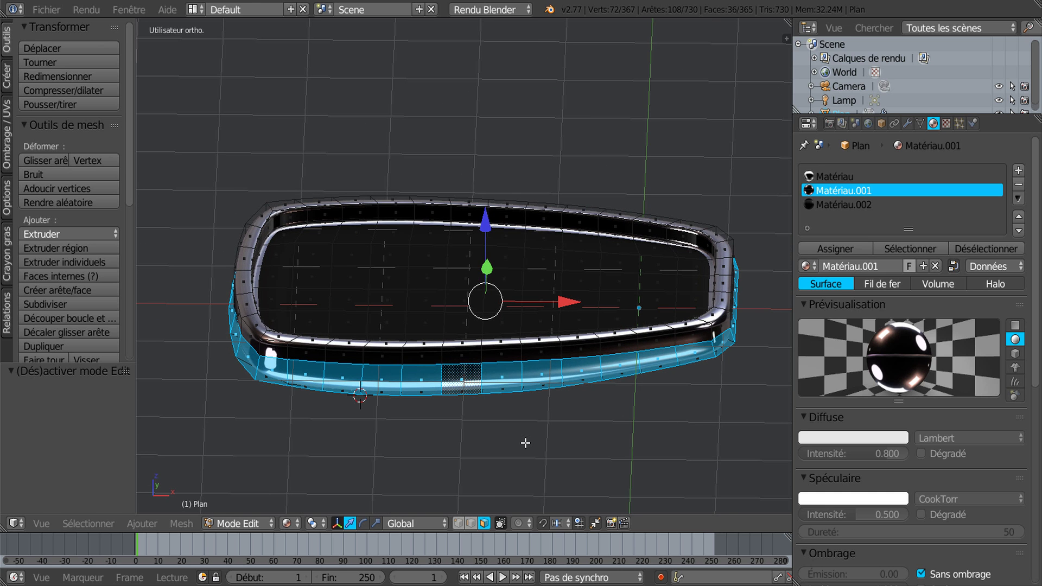
# Rescale the lowest outer face loop about its centre in top view and inspect the housing in object mode
pyautogui.press('KP_7')
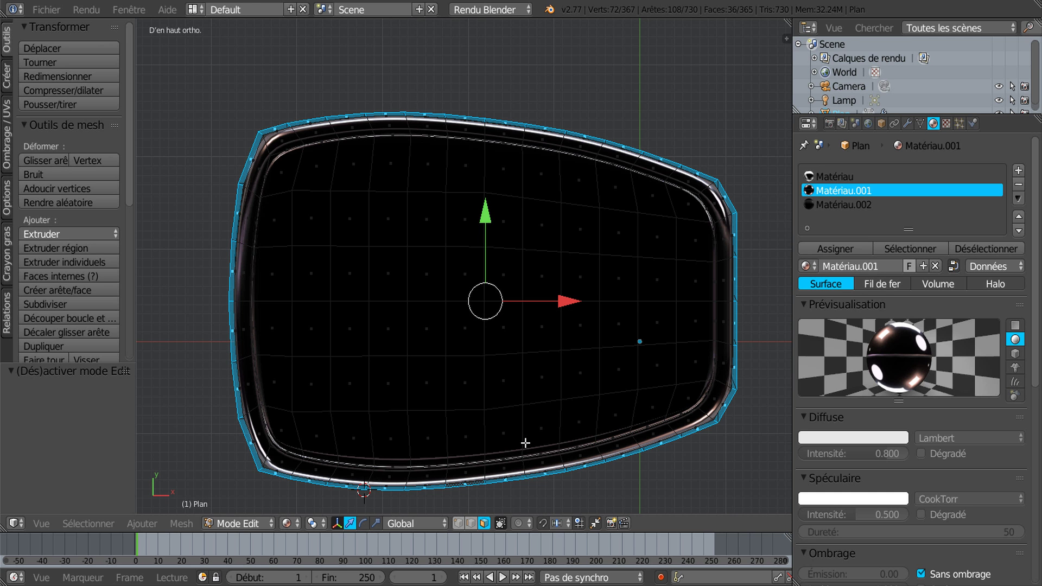
pyautogui.press('s')
pyautogui.click(656, 488)
pyautogui.press('Tab')
pyautogui.moveTo(647, 500); pyautogui.dragTo(548, 434, button='middle')
pyautogui.moveTo(676, 193); pyautogui.dragTo(678, 140, button='middle')
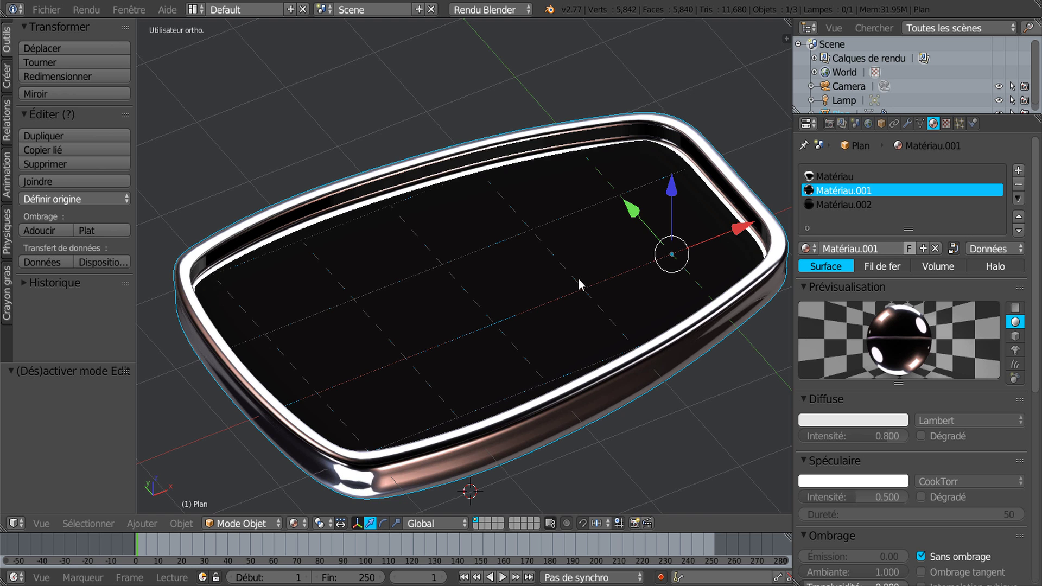
# With solid shading and the Subsurf view level at 0, select all the floor faces inside the rim in edit mode
pyautogui.moveTo(588, 281); pyautogui.dragTo(549, 311, button='middle')
pyautogui.press('z')
pyautogui.press('z')
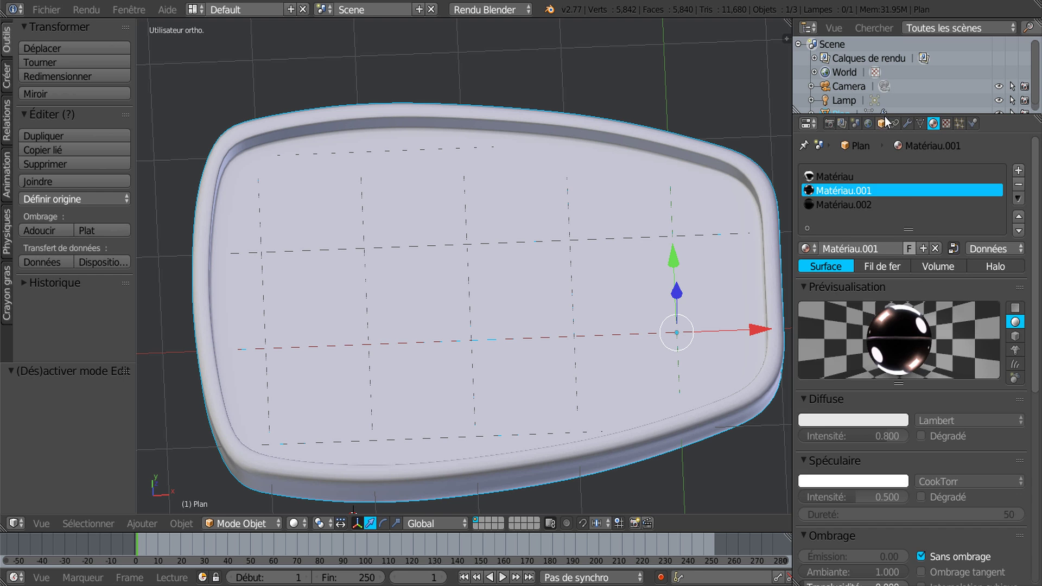
pyautogui.click(906, 123)
pyautogui.moveTo(803, 266); pyautogui.dragTo(781, 278)
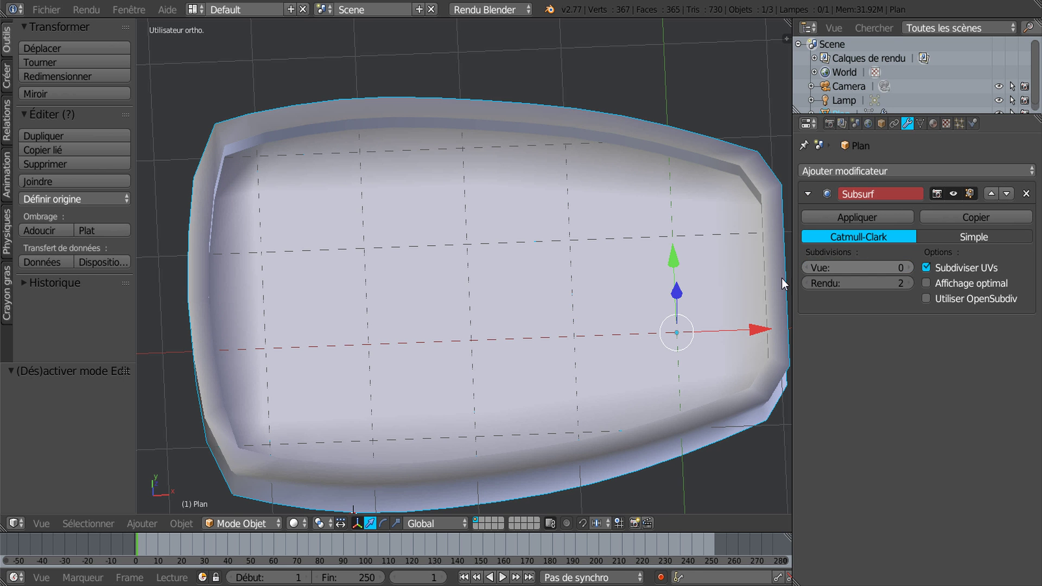
pyautogui.press('Tab')
pyautogui.moveTo(616, 321); pyautogui.dragTo(611, 364, button='middle')
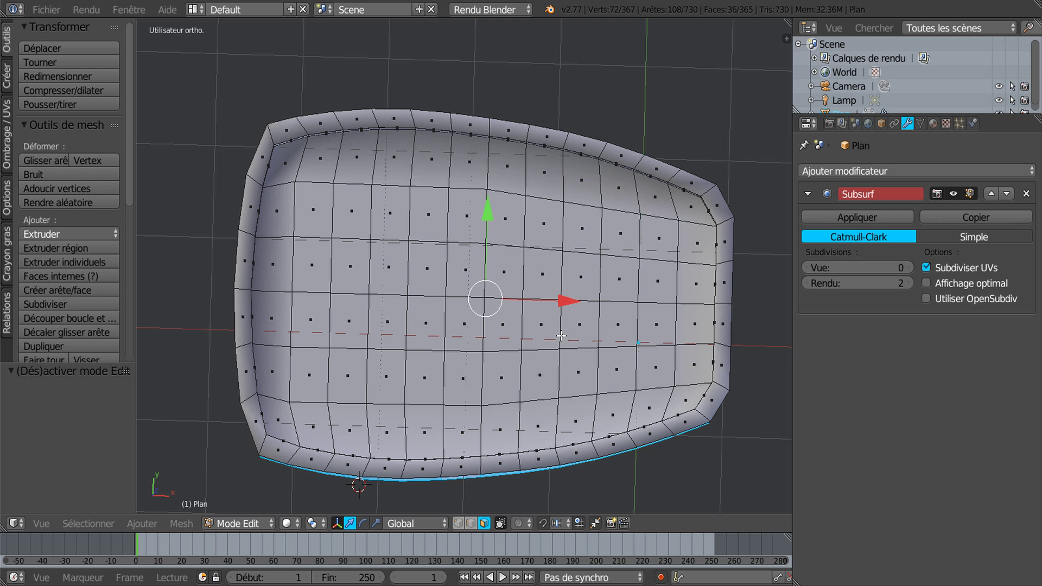
pyautogui.press('a')
pyautogui.press('a')
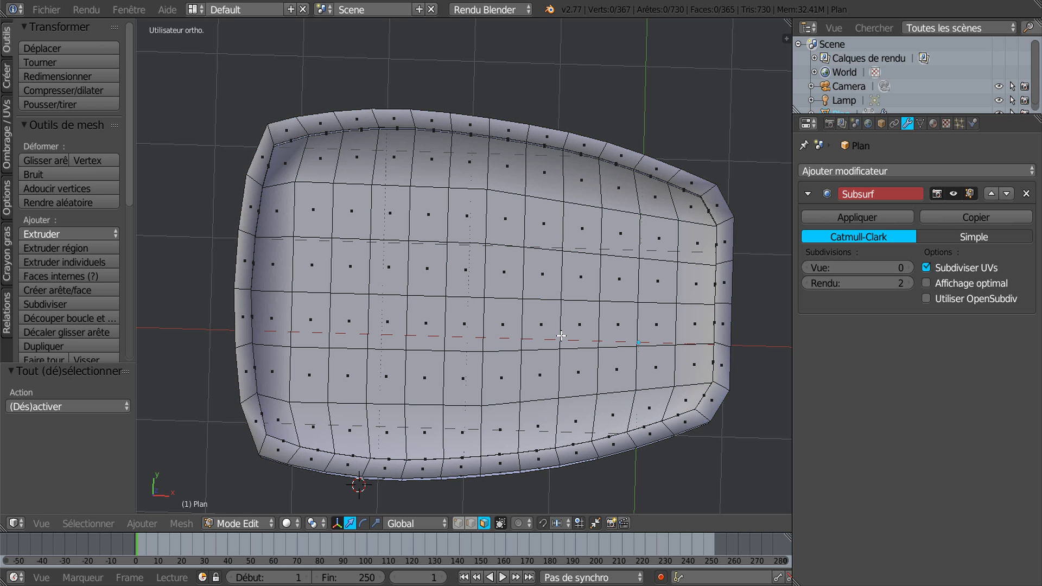
pyautogui.moveTo(317, 182)
pyautogui.mouseDown()
pyautogui.moveTo(450, 217)
pyautogui.moveTo(674, 233)
pyautogui.moveTo(670, 374)
pyautogui.moveTo(606, 393)
pyautogui.moveTo(467, 404)
pyautogui.moveTo(320, 401)
pyautogui.moveTo(274, 380)
pyautogui.moveTo(293, 247)
pyautogui.moveTo(290, 179)
pyautogui.moveTo(434, 260)
pyautogui.moveTo(616, 291)
pyautogui.moveTo(383, 331)
pyautogui.moveTo(349, 260)
pyautogui.mouseUp()
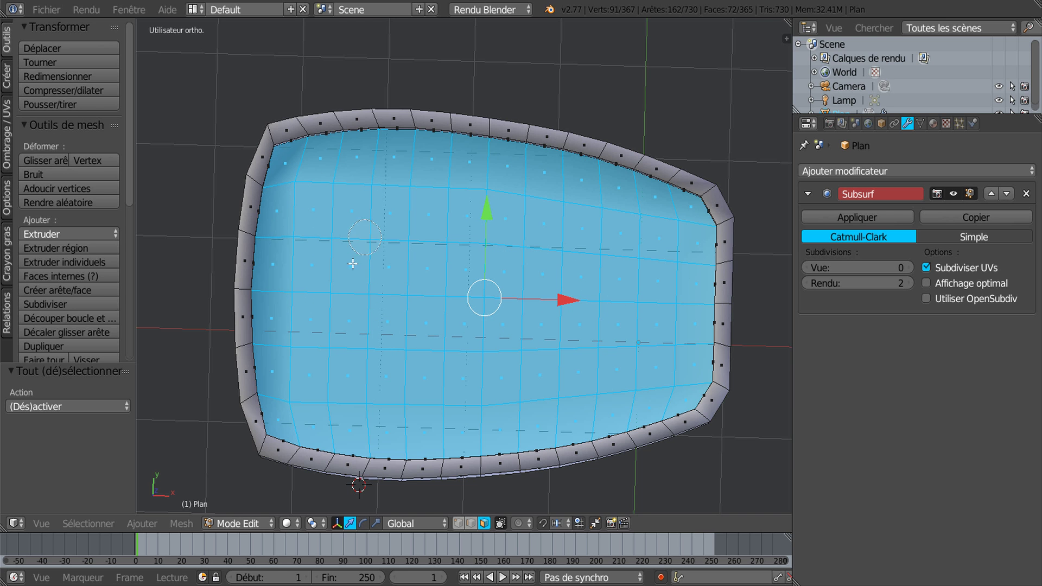
# Set the Subsurf view level to 3 and switch the viewport shading back to showing the materials
pyautogui.moveTo(901, 272); pyautogui.dragTo(911, 269)
pyautogui.click(905, 269)
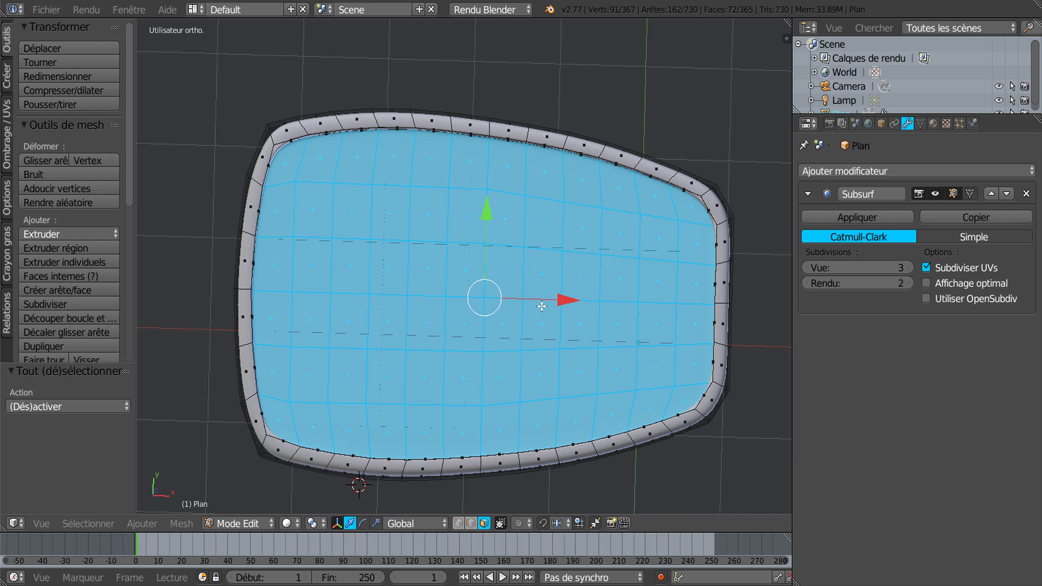
pyautogui.click(286, 523)
pyautogui.click(304, 443)
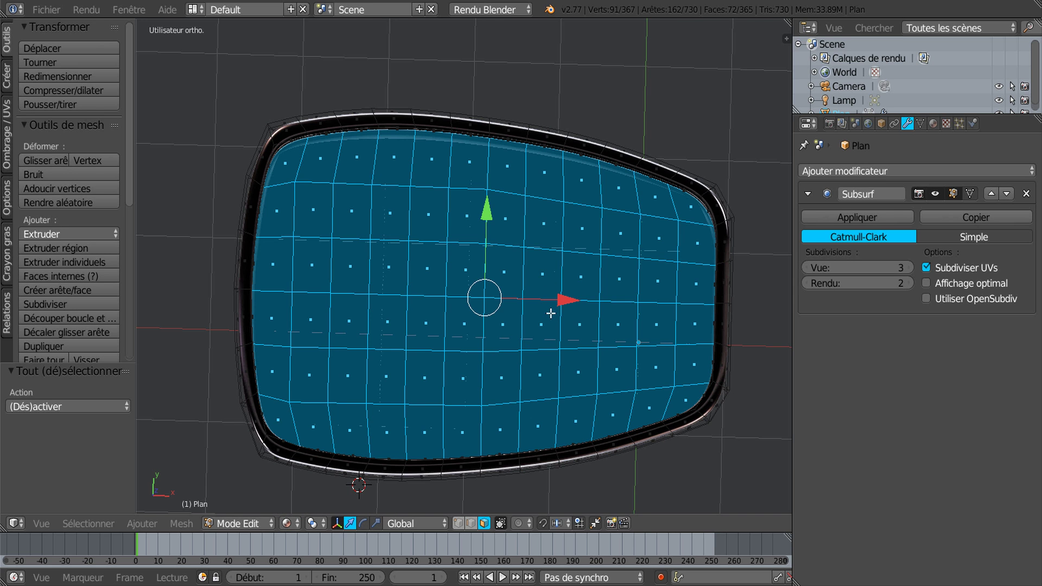
pyautogui.moveTo(584, 331); pyautogui.dragTo(590, 283, button='middle')
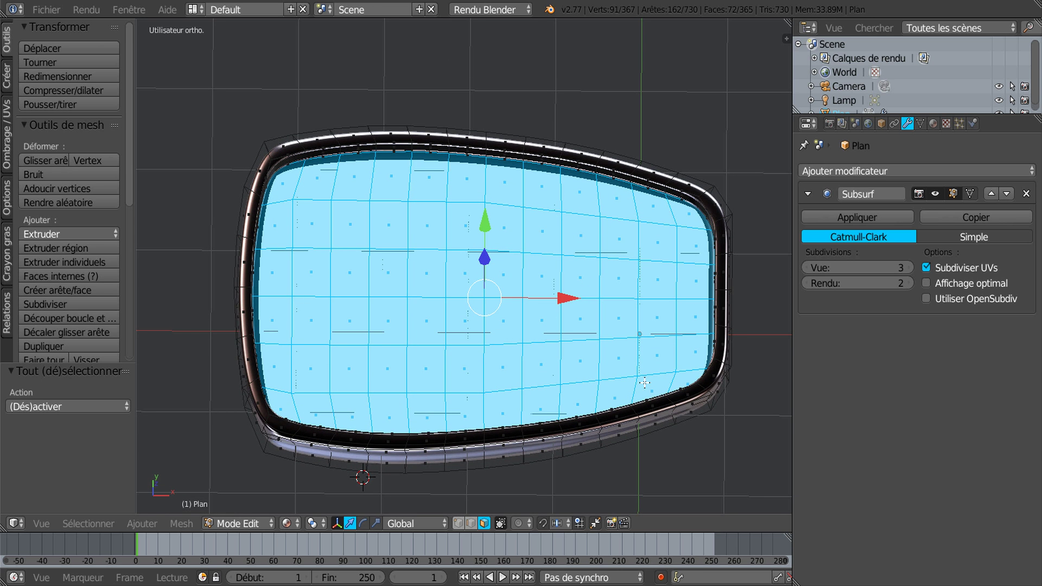
# Inset the selected floor faces inside the rim by about 0.02 and inspect the housing in object and edit mode
pyautogui.press('i')
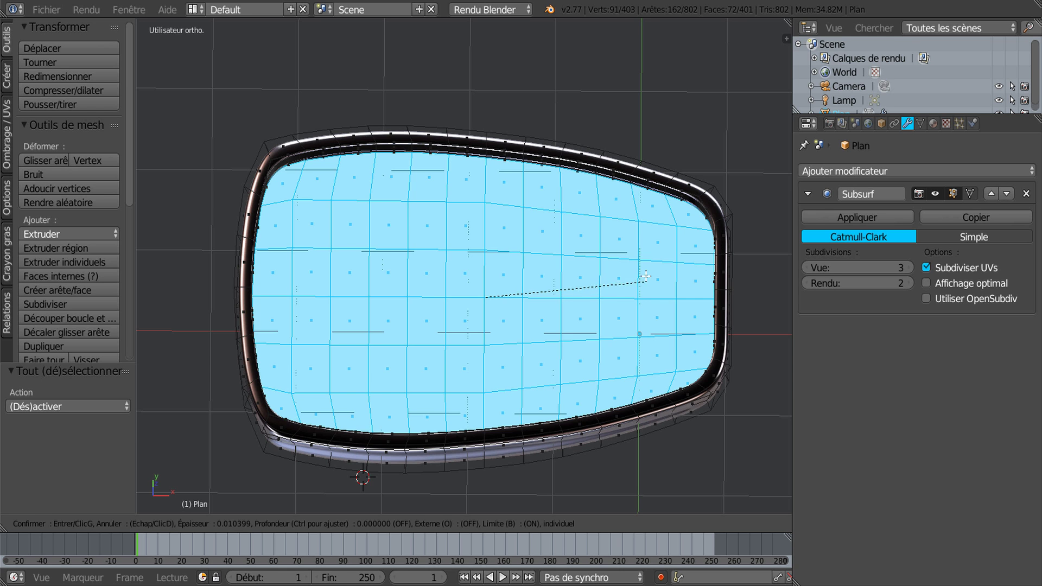
pyautogui.click(635, 261)
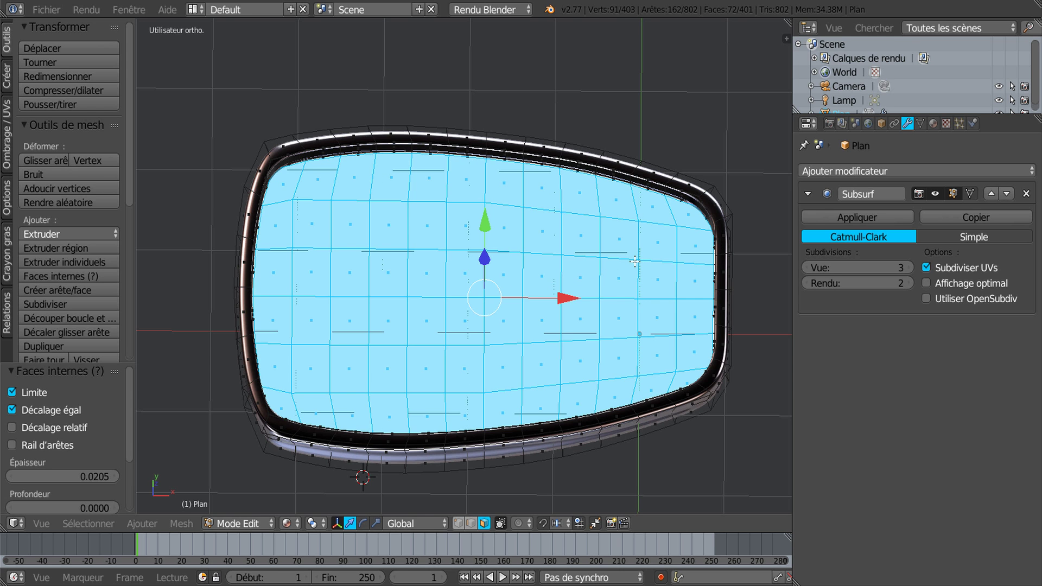
pyautogui.press('Tab')
pyautogui.moveTo(634, 261); pyautogui.dragTo(557, 311, button='middle')
pyautogui.scroll(2, 557, 313)
pyautogui.press('Tab')
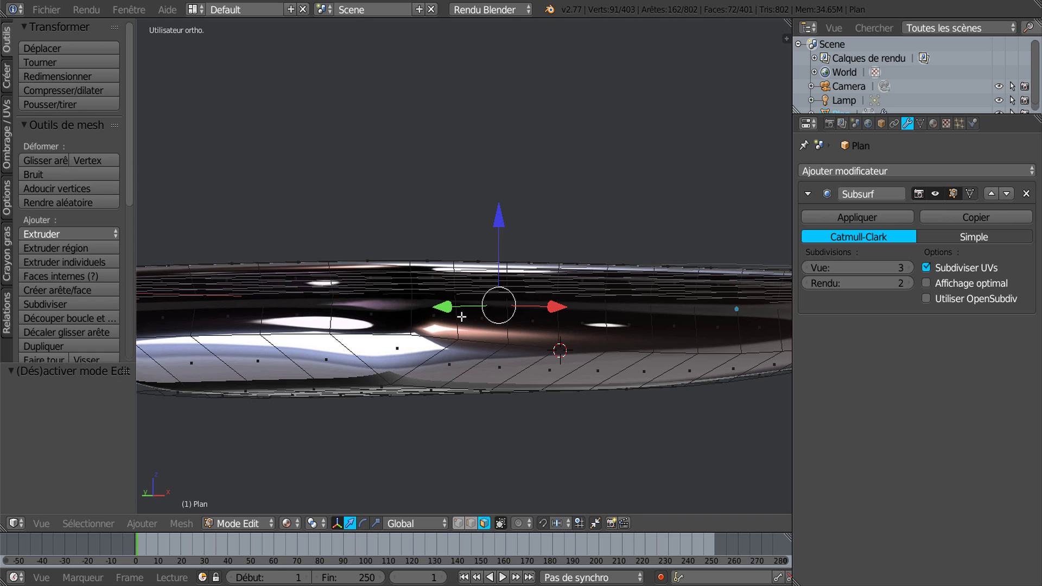
pyautogui.moveTo(606, 321); pyautogui.dragTo(627, 345, button='middle')
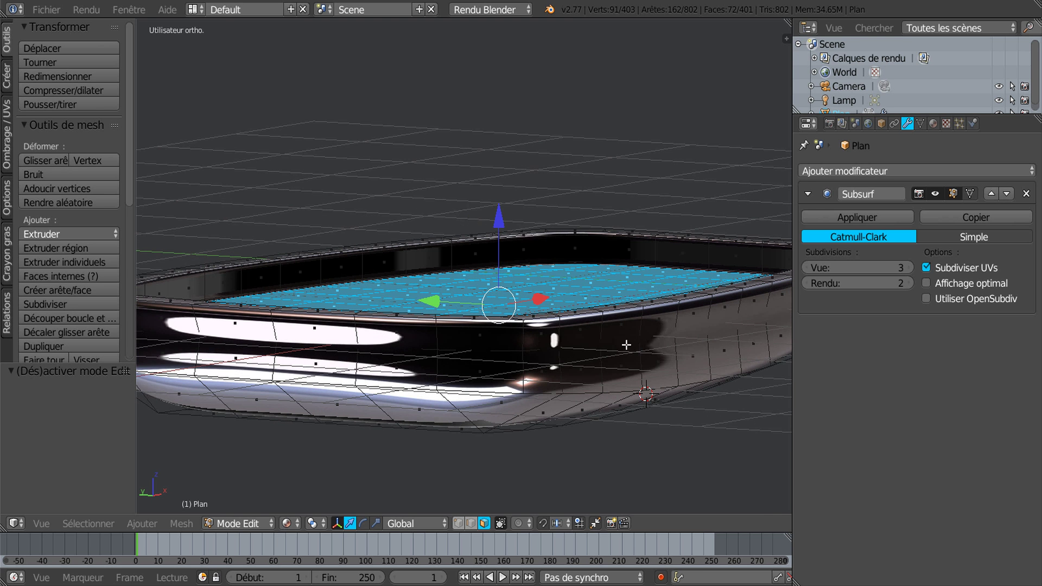
pyautogui.moveTo(492, 352); pyautogui.dragTo(462, 345, button='middle')
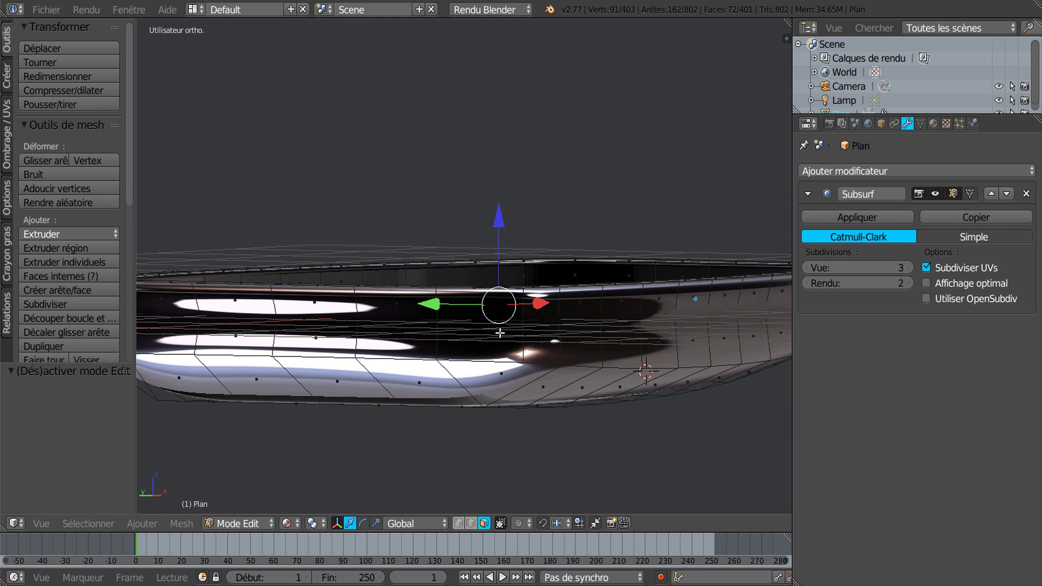
# With the Subsurf view level at 0, select the edge loop around the housing's outer wall and scale it by about 1.029
pyautogui.click(470, 523)
pyautogui.keyDown('alt'); pyautogui.rightClick(650, 320); pyautogui.keyUp('alt')
pyautogui.click(808, 268)
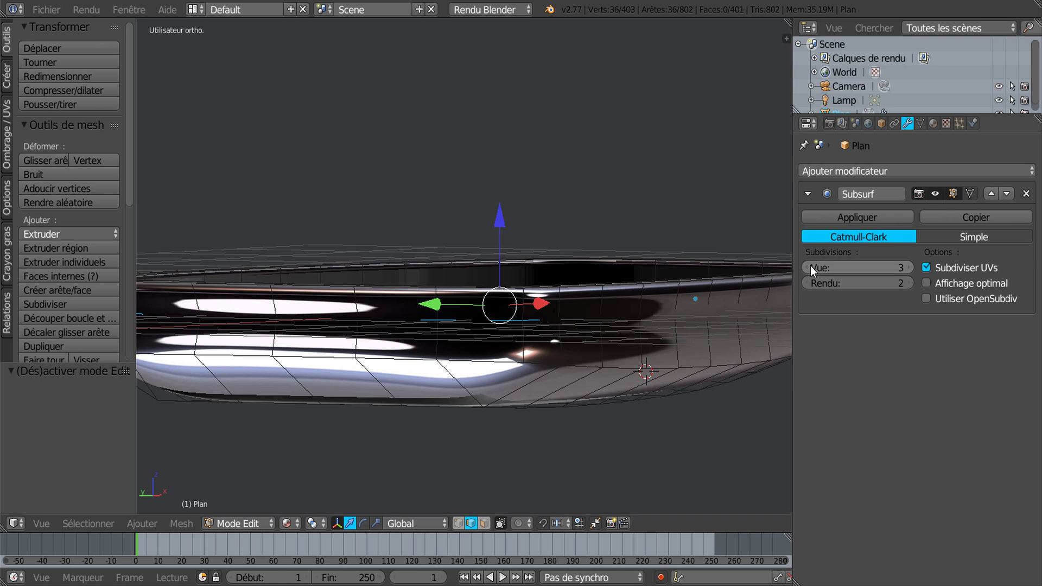
pyautogui.click(809, 267)
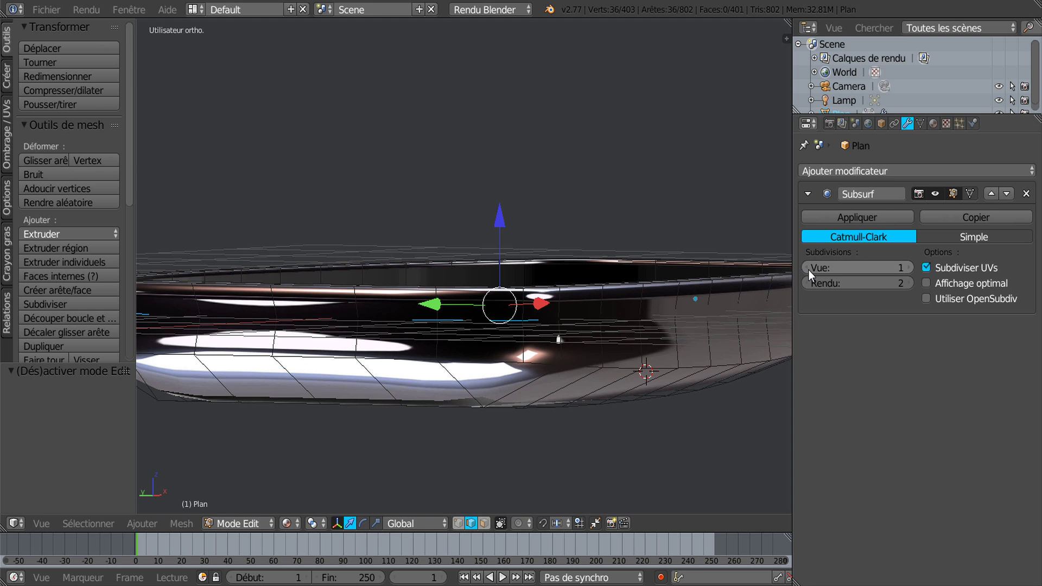
pyautogui.click(809, 268)
pyautogui.scroll(-1, 675, 349)
pyautogui.moveTo(655, 354)
pyautogui.mouseDown(button='middle')
pyautogui.moveTo(588, 360)
pyautogui.moveTo(642, 361)
pyautogui.mouseUp(button='middle')
pyautogui.moveTo(682, 419); pyautogui.dragTo(657, 407, button='middle')
pyautogui.press('s')
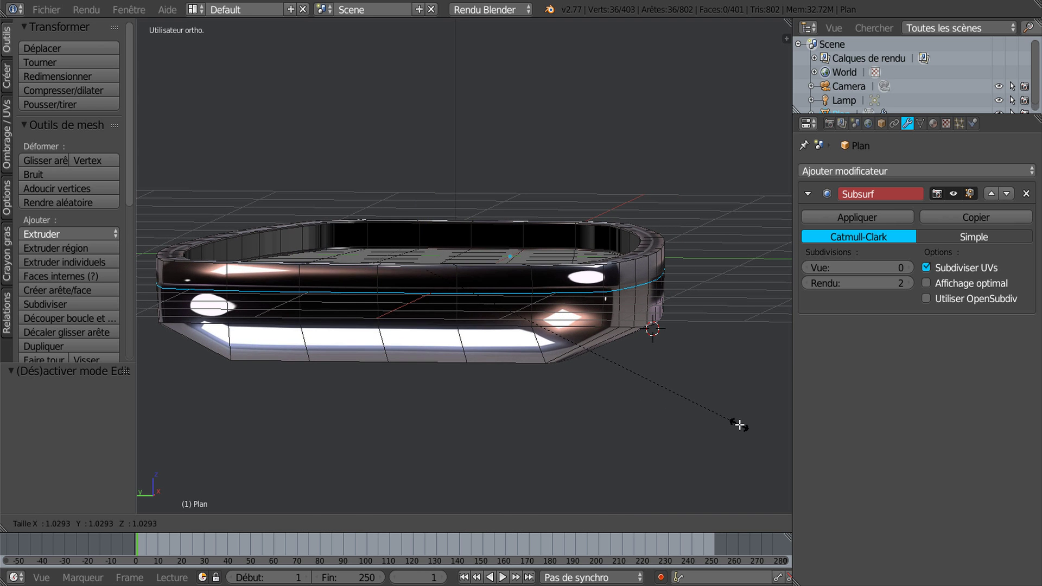
pyautogui.click(740, 422)
pyautogui.moveTo(739, 422); pyautogui.dragTo(598, 422, button='middle')
pyautogui.scroll(3, 597, 421)
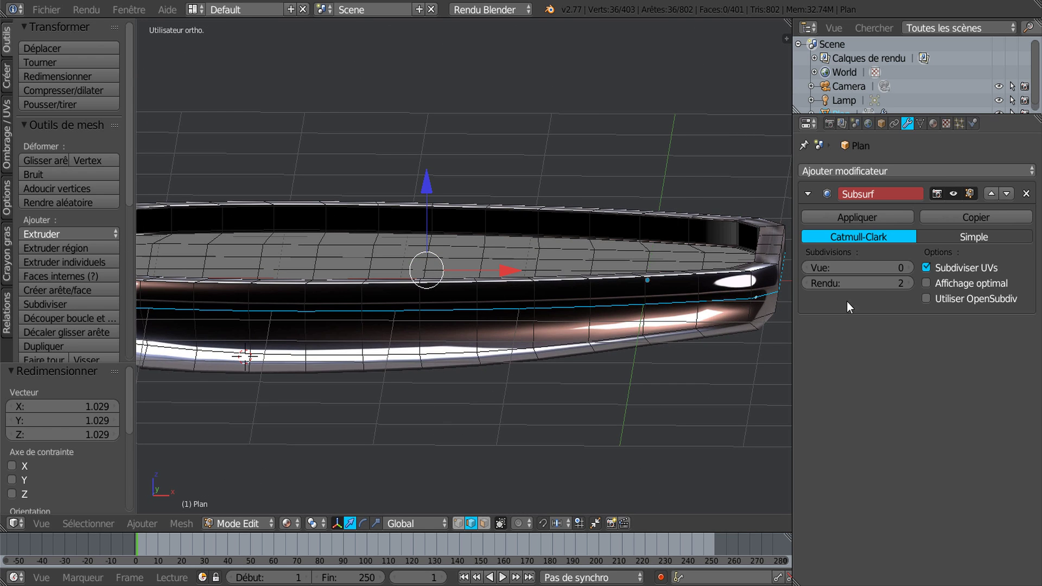
# Set the Subsurf view level to 2 and inspect the widened housing in object mode before returning to edit mode
pyautogui.click(907, 267)
pyautogui.click(907, 267)
pyautogui.scroll(-3, 673, 380)
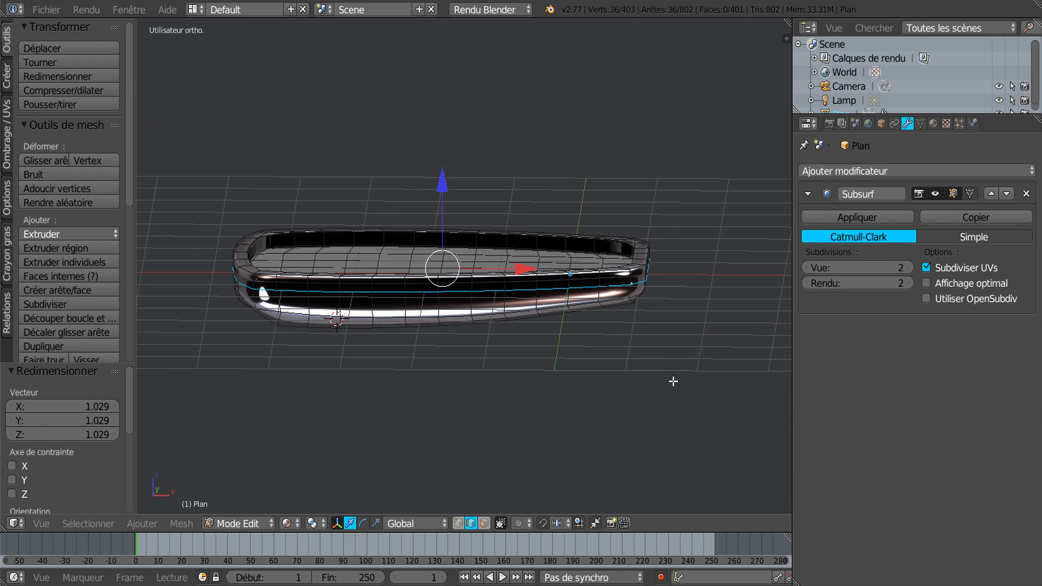
pyautogui.press('Tab')
pyautogui.moveTo(668, 378); pyautogui.dragTo(626, 298, button='middle')
pyautogui.press('Tab')
pyautogui.scroll(3, 618, 298)
pyautogui.moveTo(405, 328); pyautogui.dragTo(461, 312, button='middle')
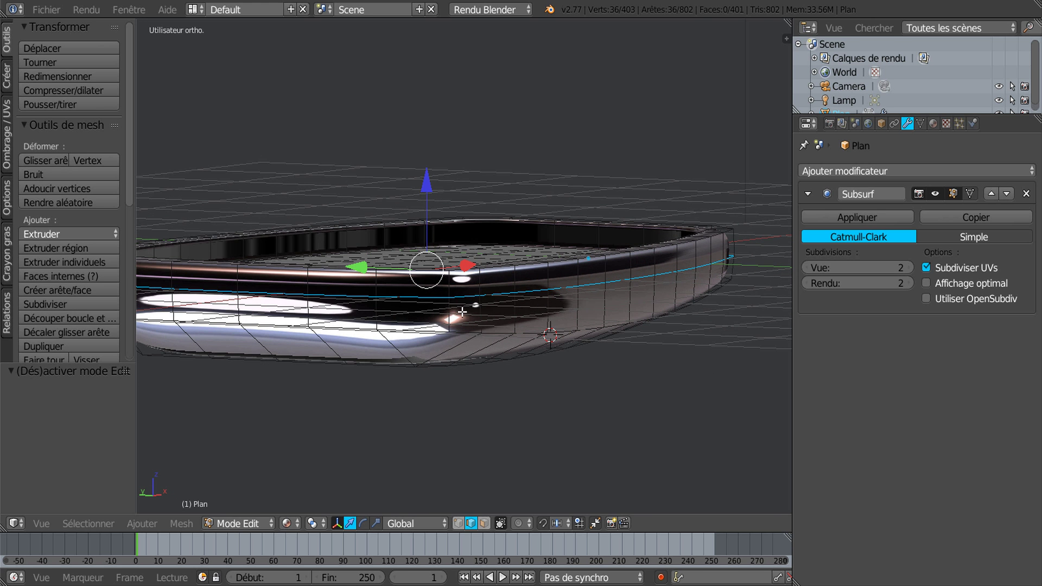
# Cut a single edge loop around the upper outer wall, slide it close to the rim, and check the housing in object mode
pyautogui.hotkey('ctrl', 'r')
pyautogui.click(477, 288)
pyautogui.click(481, 281)
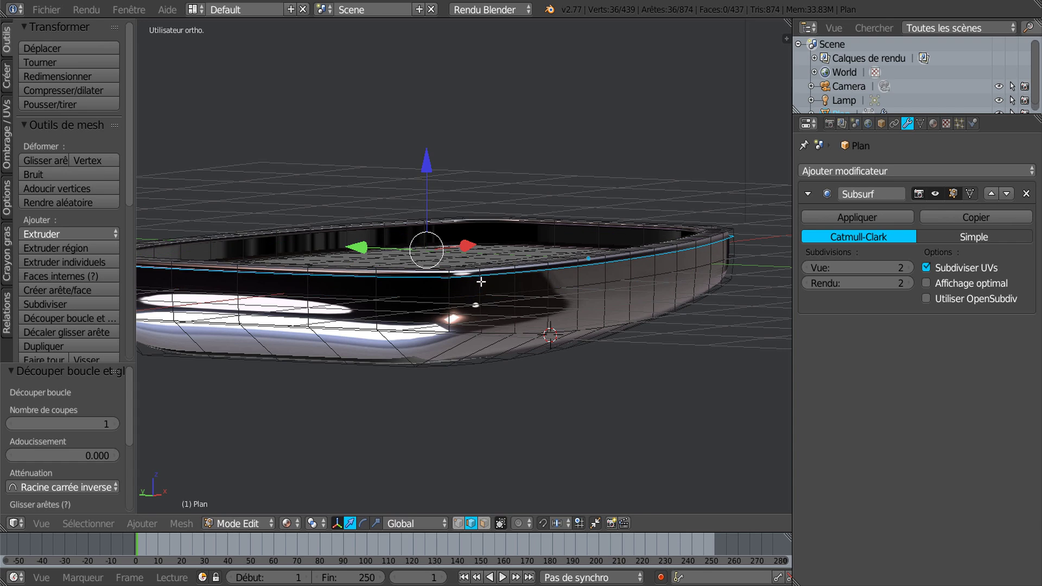
pyautogui.press('Tab')
pyautogui.moveTo(484, 288); pyautogui.dragTo(438, 335, button='middle')
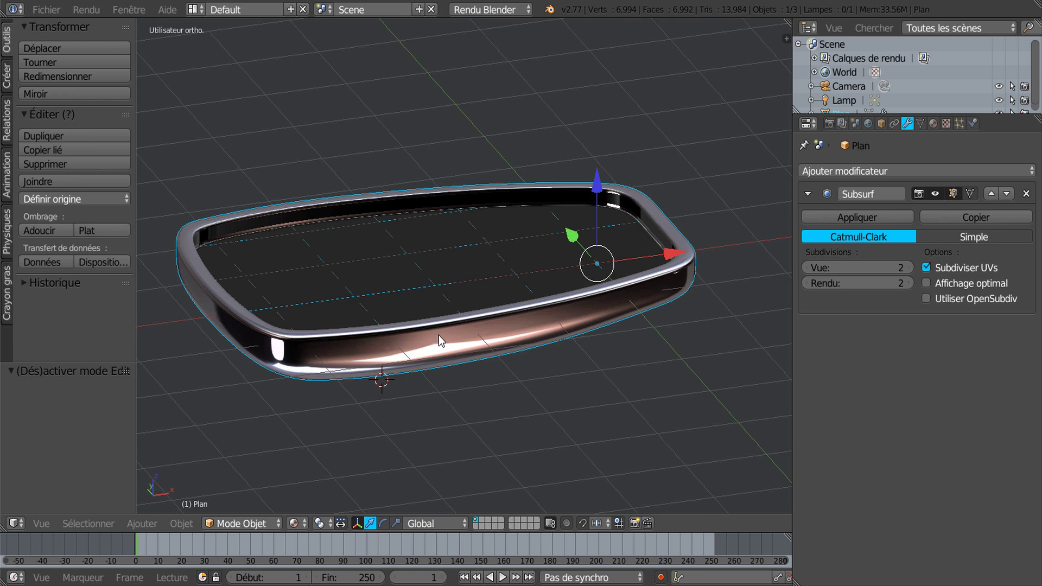
# Add a centred edge loop along the rim's top face, raise it slightly along Z, and check the rim in object mode
pyautogui.press('Tab')
pyautogui.moveTo(529, 355); pyautogui.dragTo(569, 358, button='middle')
pyautogui.moveTo(642, 233); pyautogui.dragTo(666, 218, button='middle')
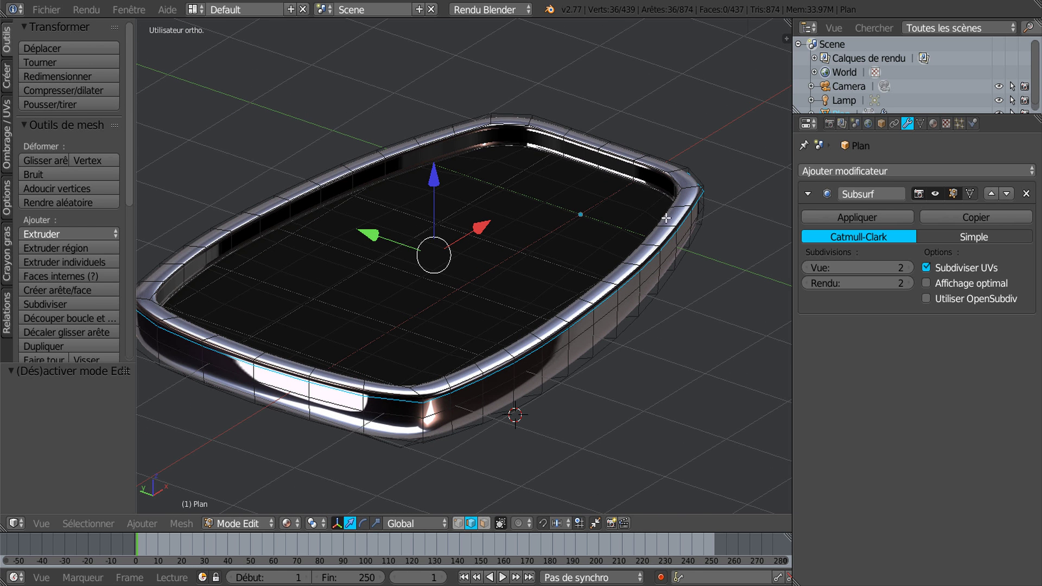
pyautogui.hotkey('ctrl', 'r')
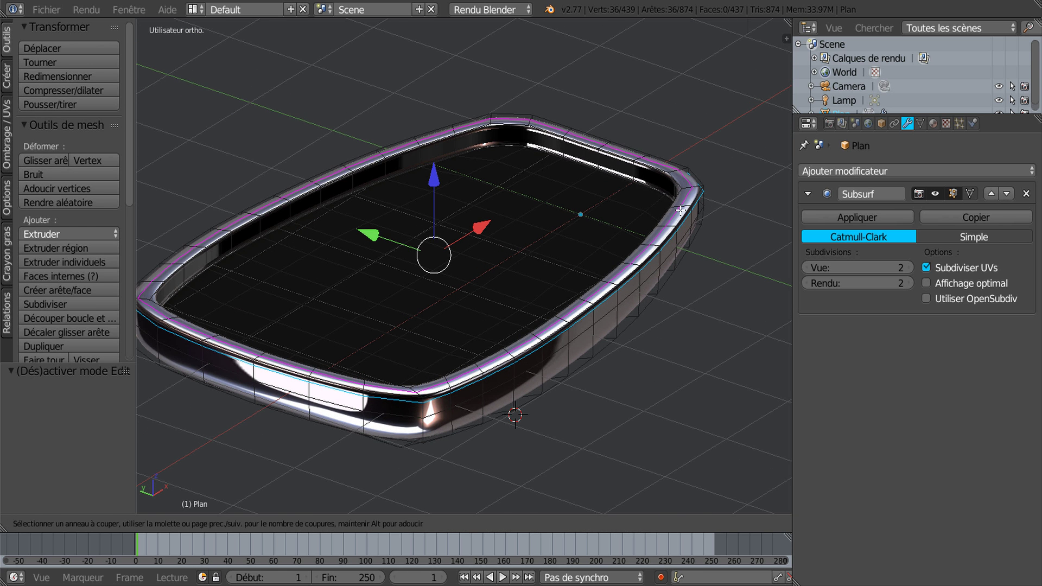
pyautogui.click(680, 209)
pyautogui.rightClick(681, 209)
pyautogui.moveTo(621, 353); pyautogui.dragTo(636, 298, button='middle')
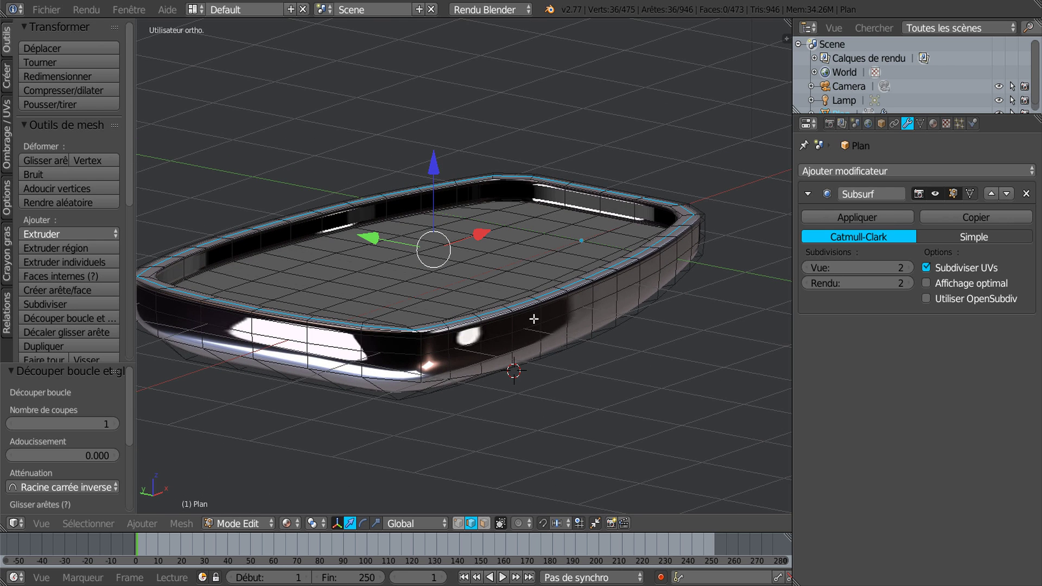
pyautogui.moveTo(436, 165); pyautogui.dragTo(435, 161)
pyautogui.press('Tab')
pyautogui.moveTo(478, 245); pyautogui.dragTo(574, 274, button='middle')
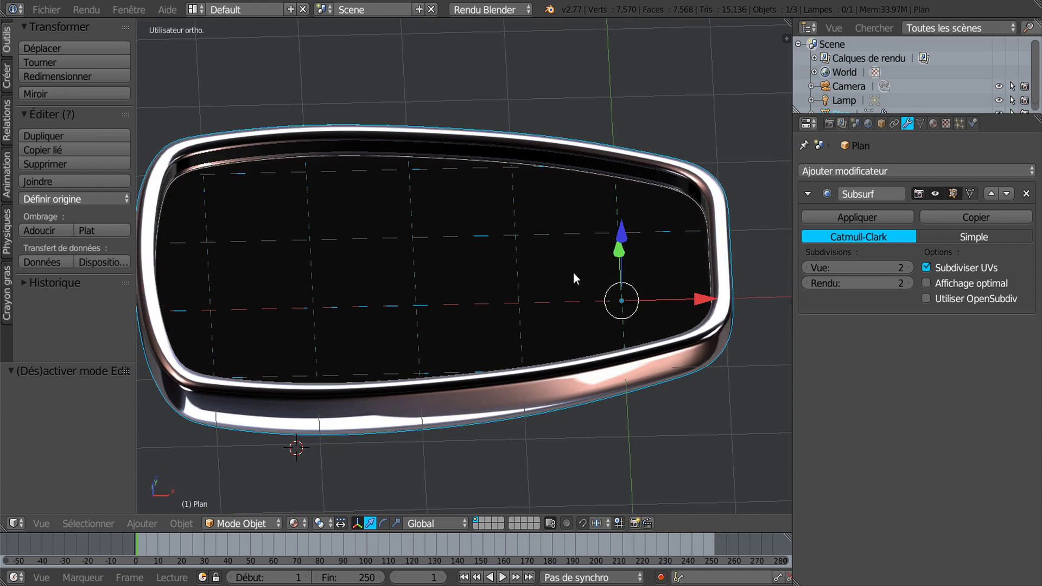
pyautogui.moveTo(340, 198); pyautogui.dragTo(358, 169, button='middle')
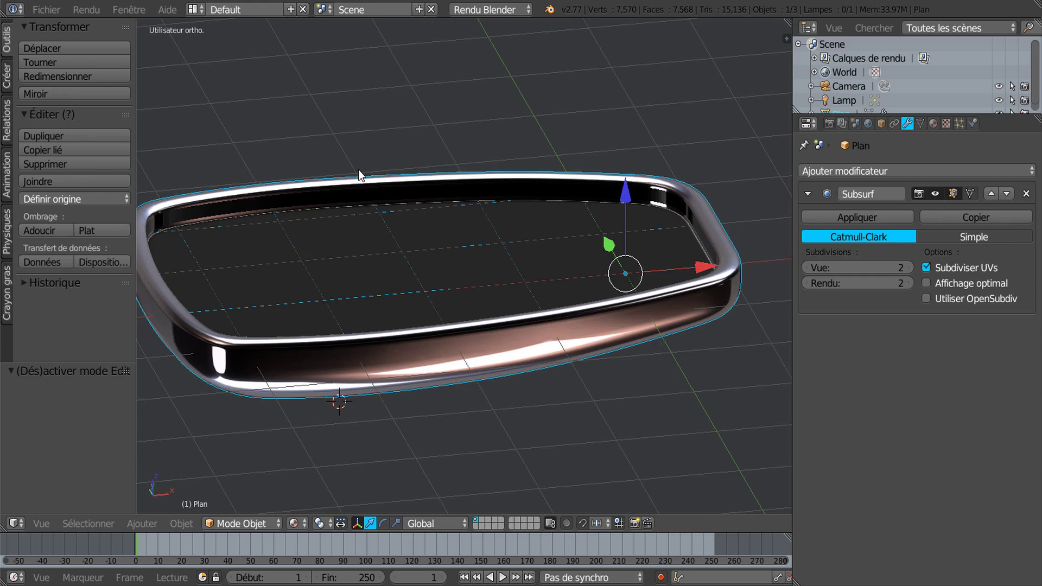
# In edit mode, switch to solid shading and show the back of the housing from directly below
pyautogui.press('Tab')
pyautogui.moveTo(367, 247); pyautogui.dragTo(524, 328, button='middle')
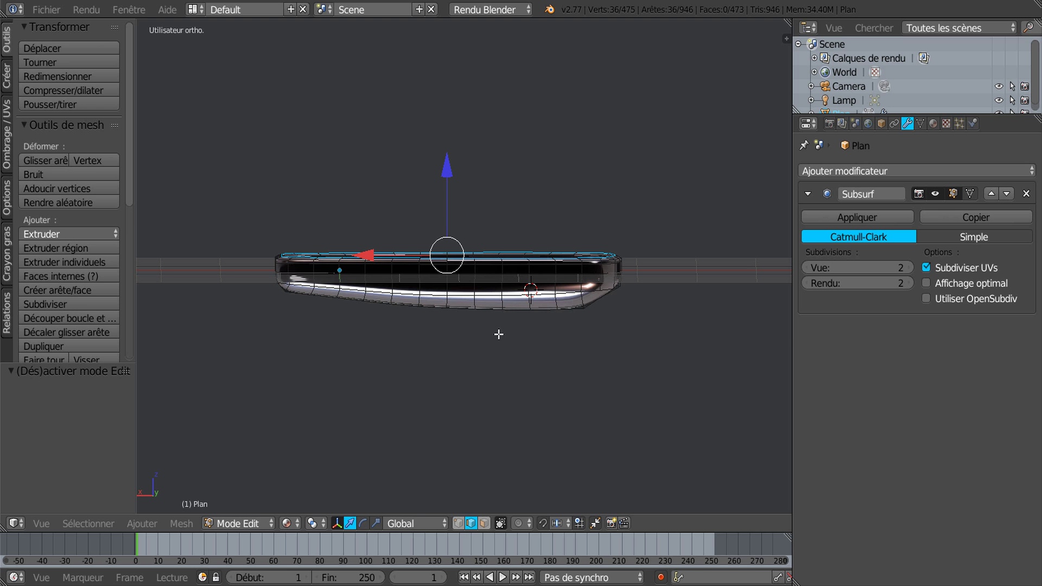
pyautogui.moveTo(481, 367)
pyautogui.mouseDown(button='middle')
pyautogui.moveTo(523, 416)
pyautogui.moveTo(525, 282)
pyautogui.moveTo(507, 298)
pyautogui.moveTo(502, 275)
pyautogui.moveTo(530, 321)
pyautogui.moveTo(542, 144)
pyautogui.moveTo(552, 142)
pyautogui.mouseUp(button='middle')
pyautogui.moveTo(508, 277); pyautogui.dragTo(542, 365, button='middle')
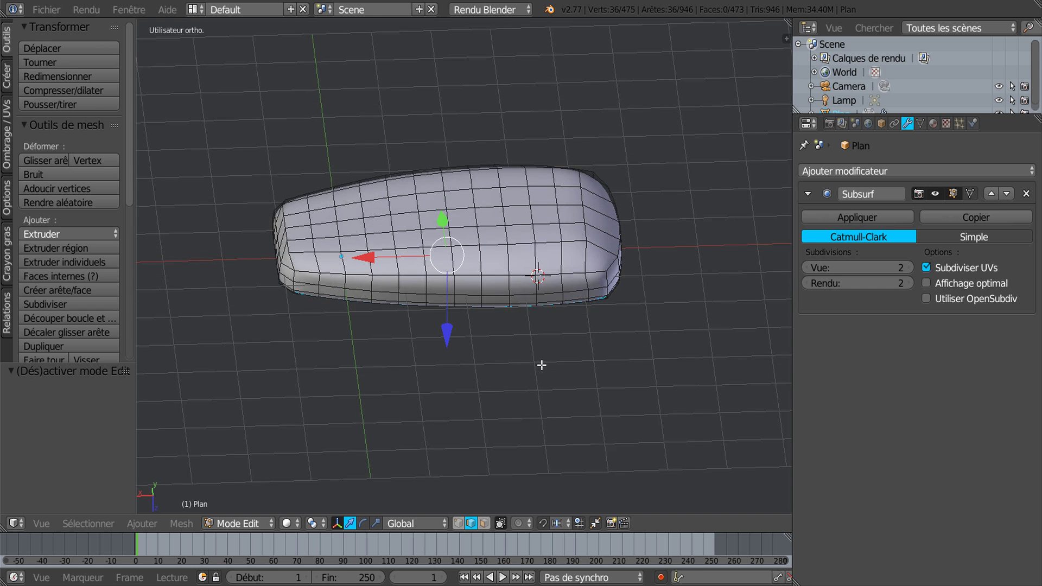
pyautogui.click(541, 279)
pyautogui.press('KP_7')
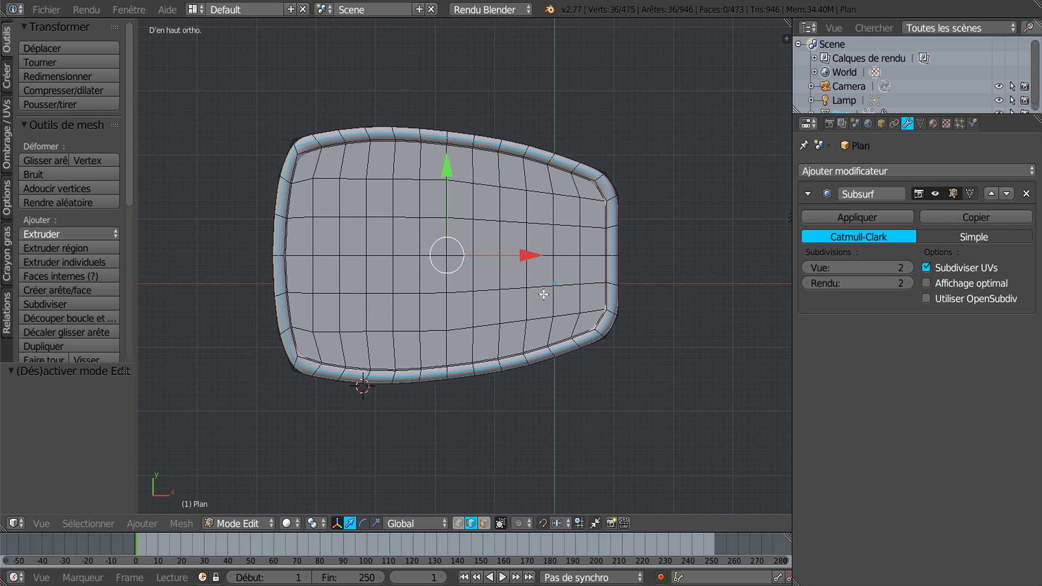
pyautogui.press('ctrl+KP_7')
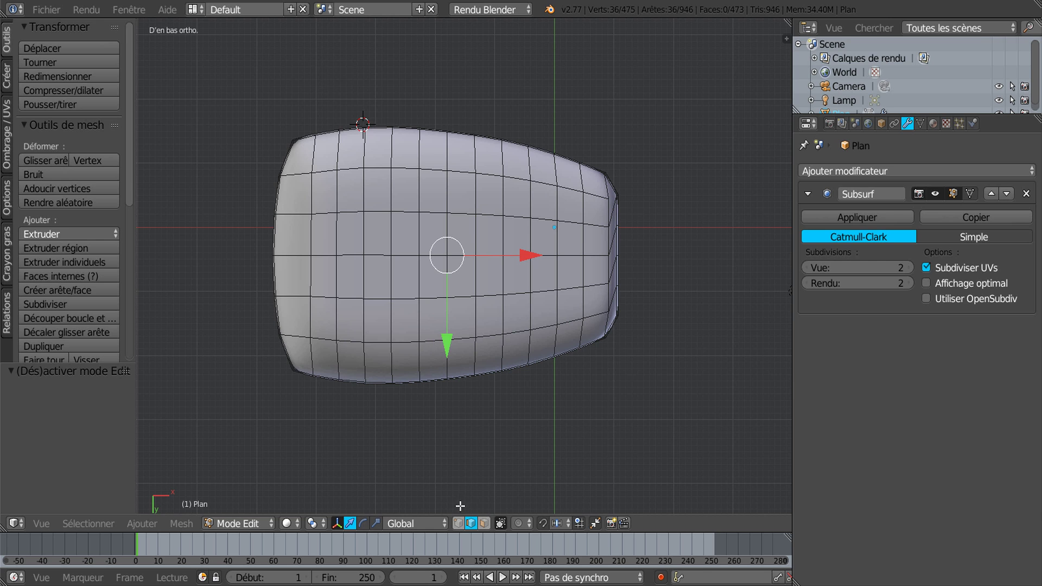
# Select a two-by-two patch of faces on the wider part of the housing's back and scale it to about 0.749 along Y
pyautogui.click(483, 523)
pyautogui.rightClick(382, 241)
pyautogui.rightClick(404, 236)
pyautogui.rightClick(406, 272)
pyautogui.keyDown('shift'); pyautogui.rightClick(382, 245); pyautogui.keyUp('shift')
pyautogui.keyDown('shift'); pyautogui.rightClick(405, 233); pyautogui.keyUp('shift')
pyautogui.keyDown('shift'); pyautogui.rightClick(382, 286); pyautogui.keyUp('shift')
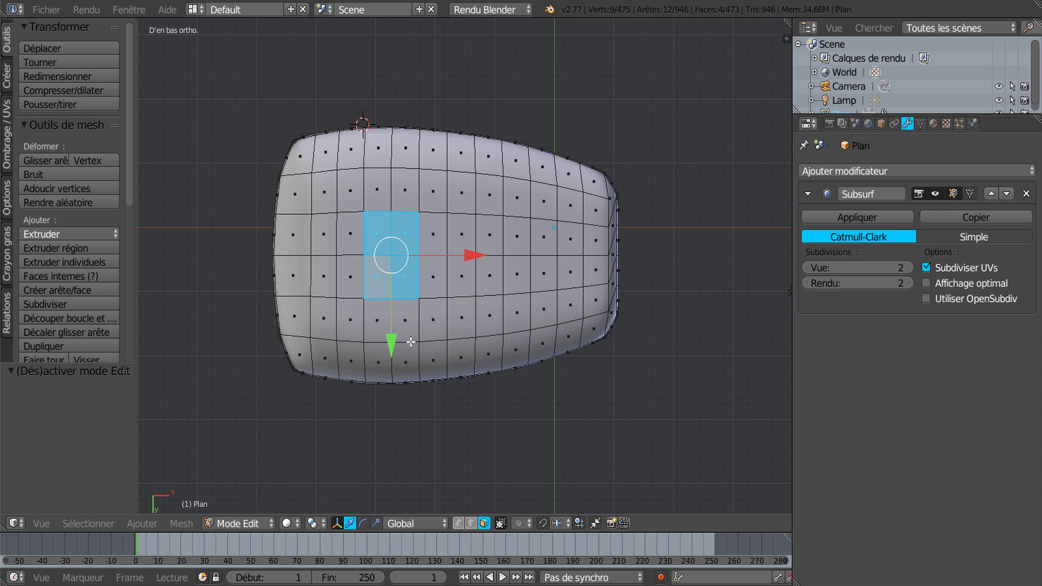
pyautogui.click(376, 523)
pyautogui.moveTo(391, 346); pyautogui.dragTo(399, 318)
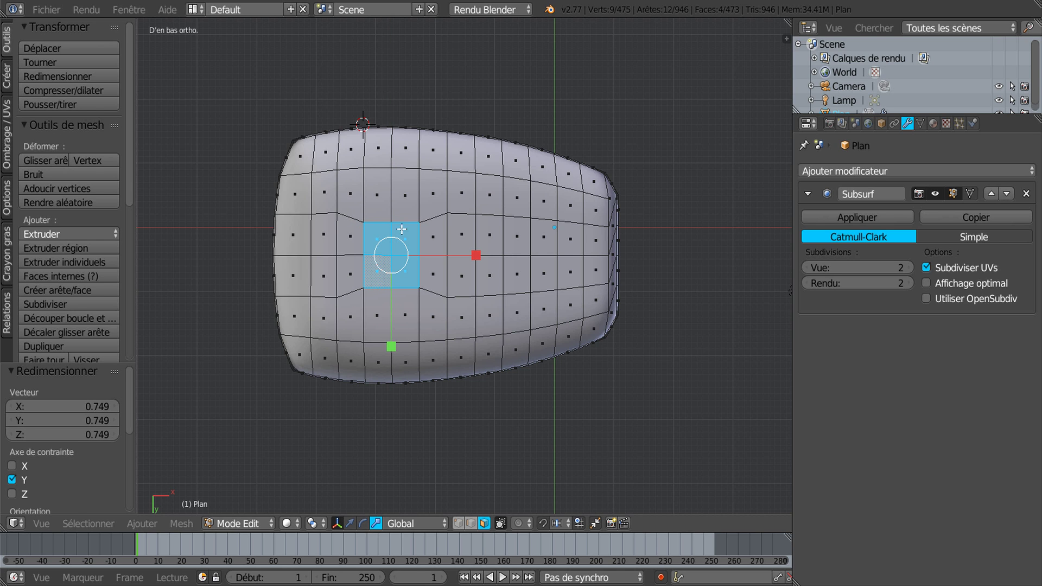
# Try to move the four-face patch by about -0.046 along Z, undo the move, and examine the back from other angles
pyautogui.click(350, 524)
pyautogui.moveTo(425, 449); pyautogui.dragTo(414, 264, button='middle')
pyautogui.moveTo(362, 342); pyautogui.dragTo(362, 332)
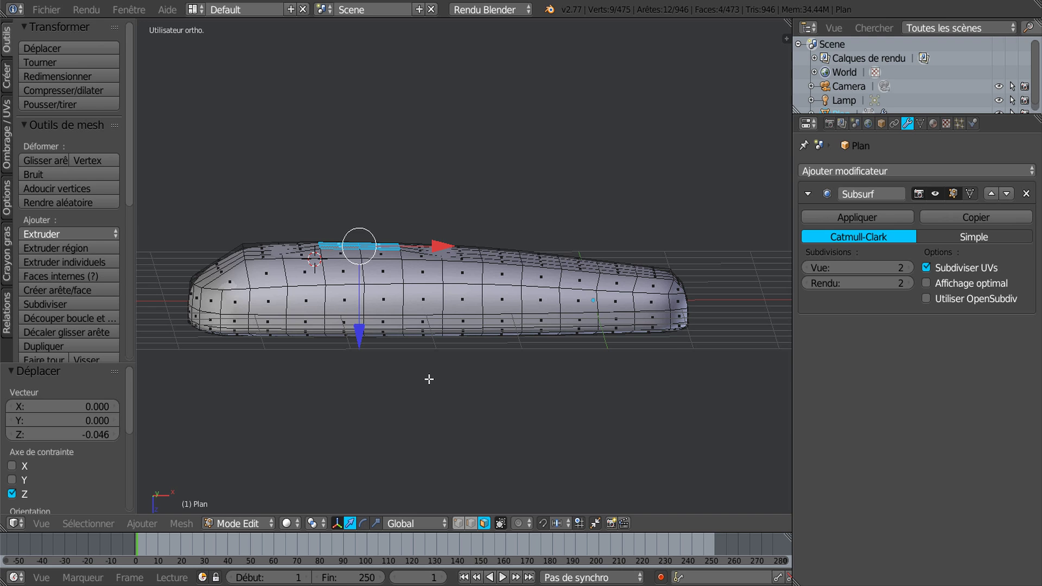
pyautogui.hotkey('ctrl', 'z')
pyautogui.moveTo(469, 381); pyautogui.dragTo(412, 323, button='middle')
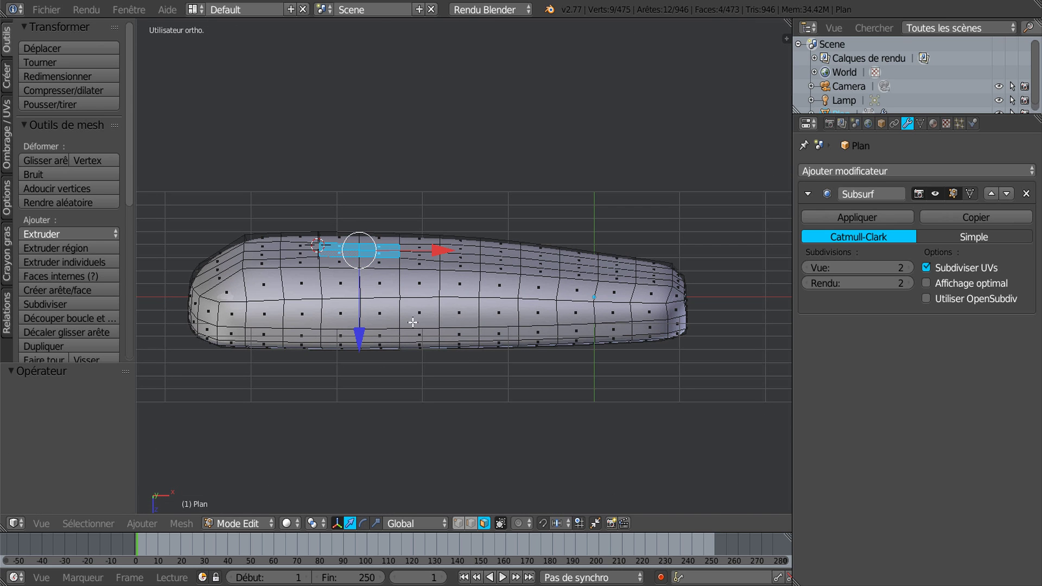
pyautogui.moveTo(516, 260); pyautogui.dragTo(373, 304, button='middle')
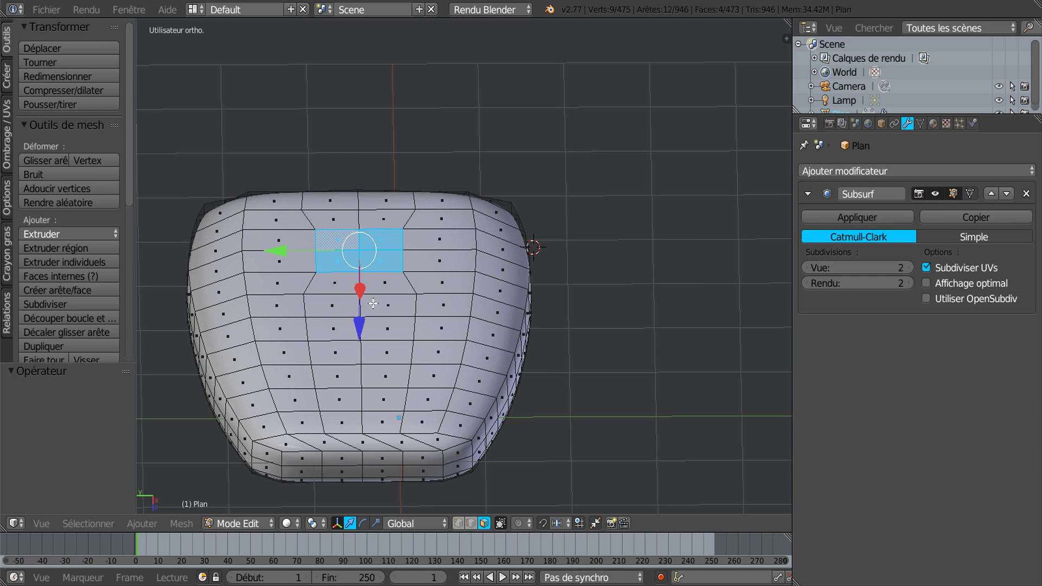
# Subdivide the four selected faces on the underside of the body once
pyautogui.moveTo(397, 354); pyautogui.dragTo(504, 319, button='middle')
pyautogui.moveTo(496, 254); pyautogui.dragTo(482, 411, button='middle')
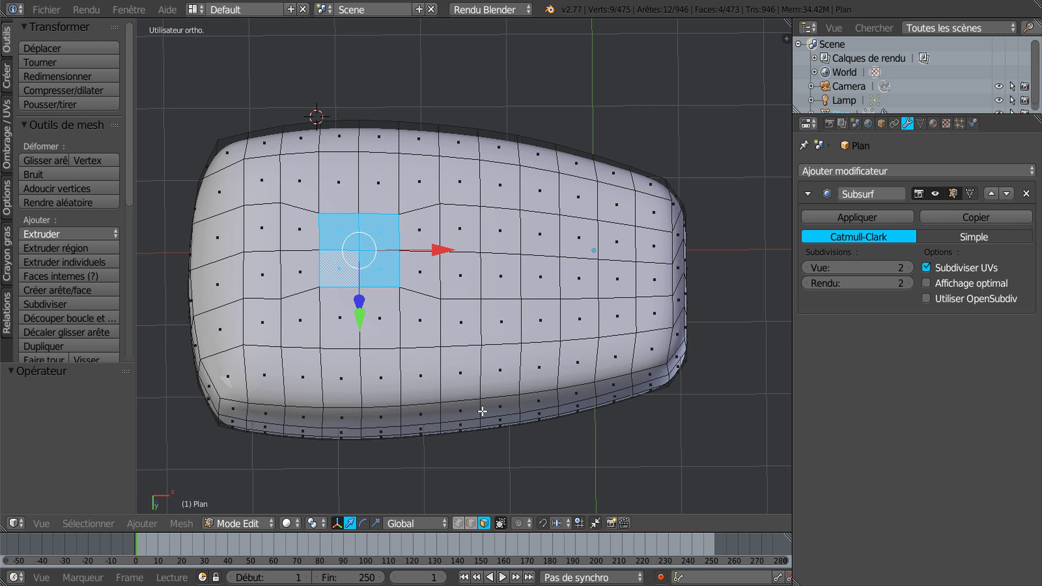
pyautogui.press('KP_7')
pyautogui.press('KP_1')
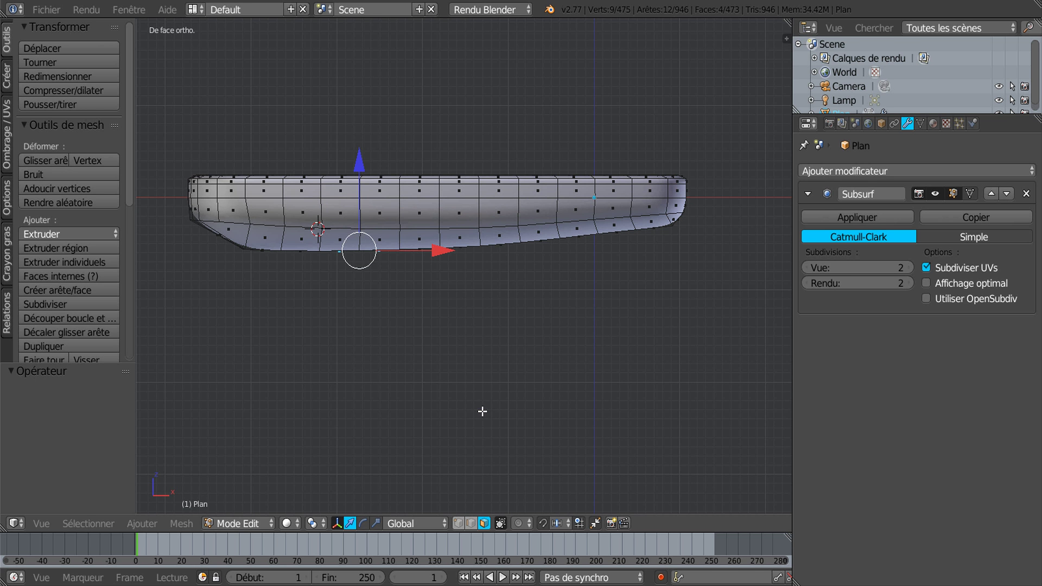
pyautogui.moveTo(482, 411); pyautogui.dragTo(434, 213, button='middle')
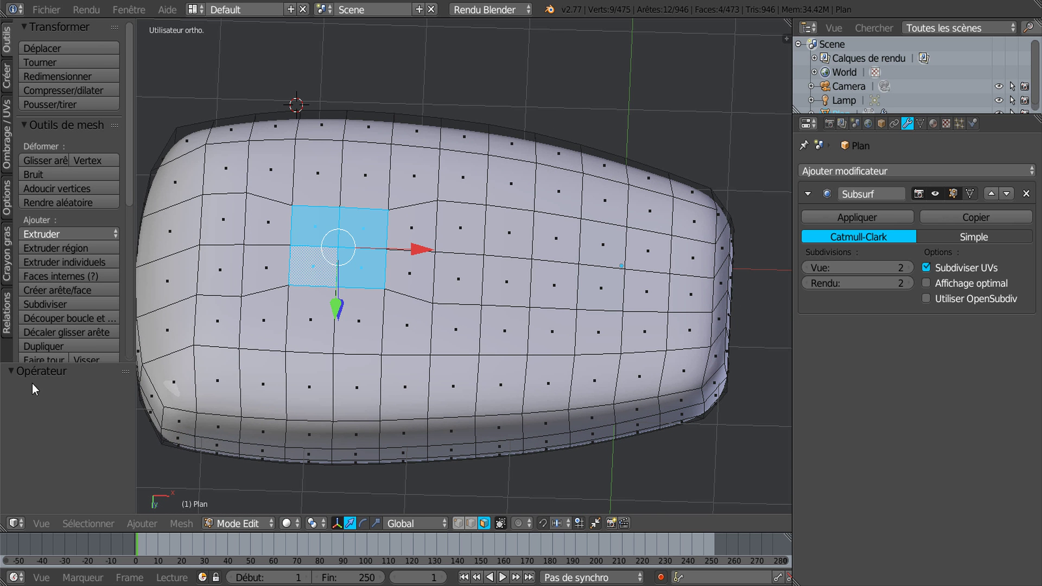
pyautogui.scroll(-2, 48, 294)
pyautogui.click(45, 276)
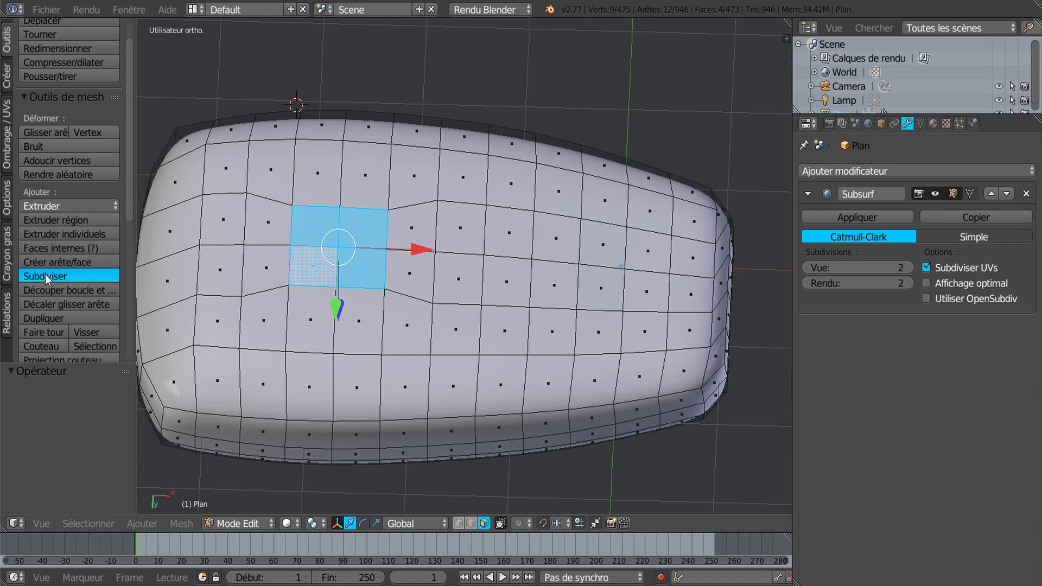
# View the model from directly below and reshape the subdivided patch into a circle with LoopTools
pyautogui.moveTo(250, 314); pyautogui.dragTo(518, 390, button='middle')
pyautogui.press('ctrl+KP_7')
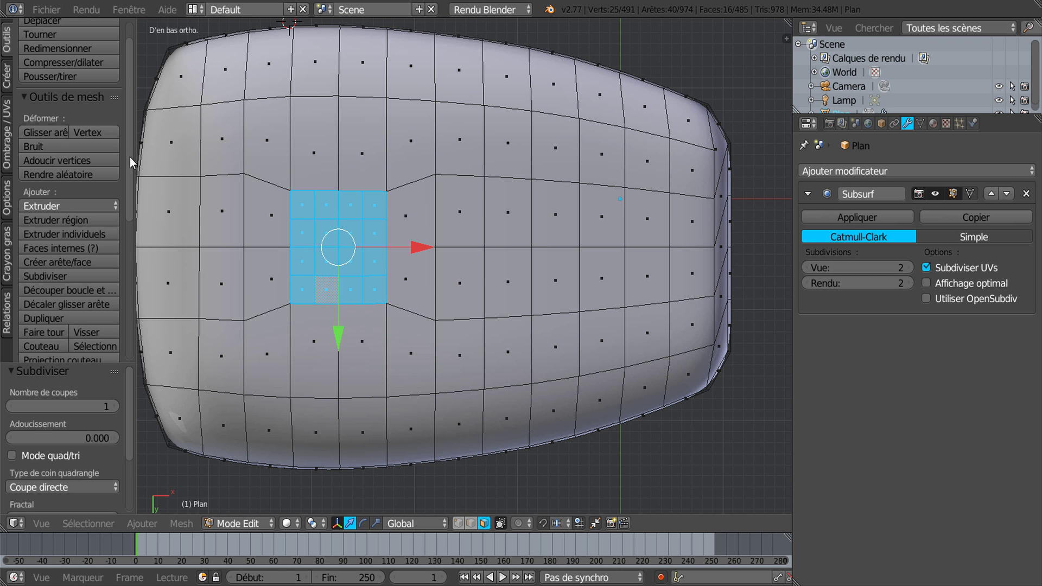
pyautogui.scroll(-10, 113, 300)
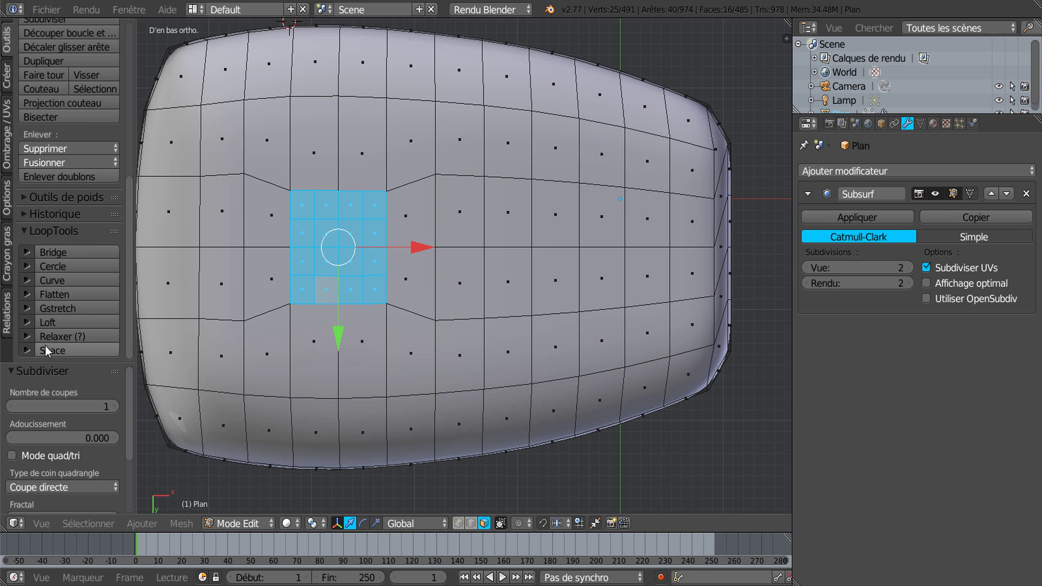
pyautogui.click(79, 260)
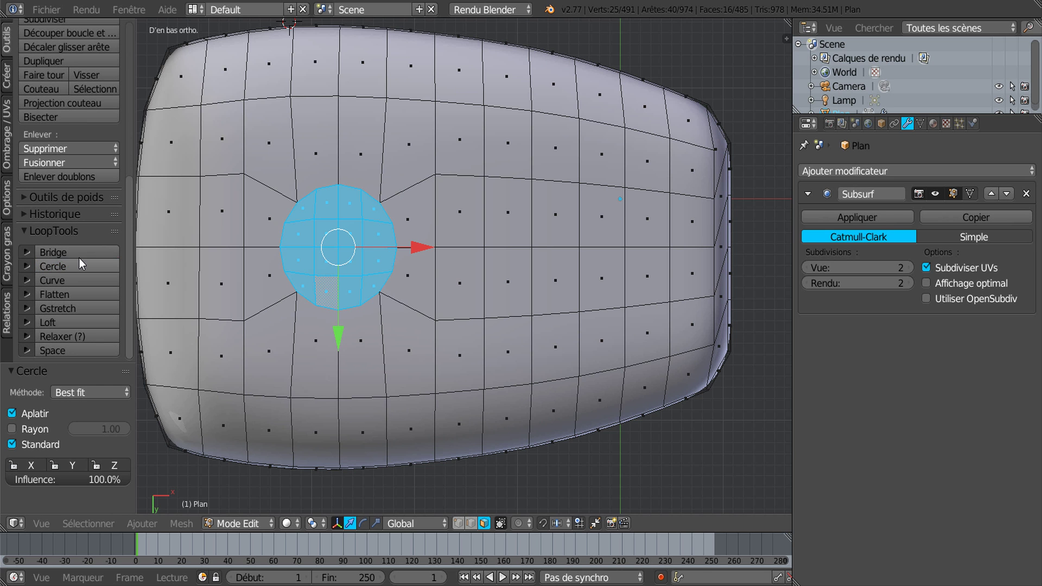
# Delete the faces inside the circular patch to open a round hole in the underside
pyautogui.scroll(-2, 391, 201)
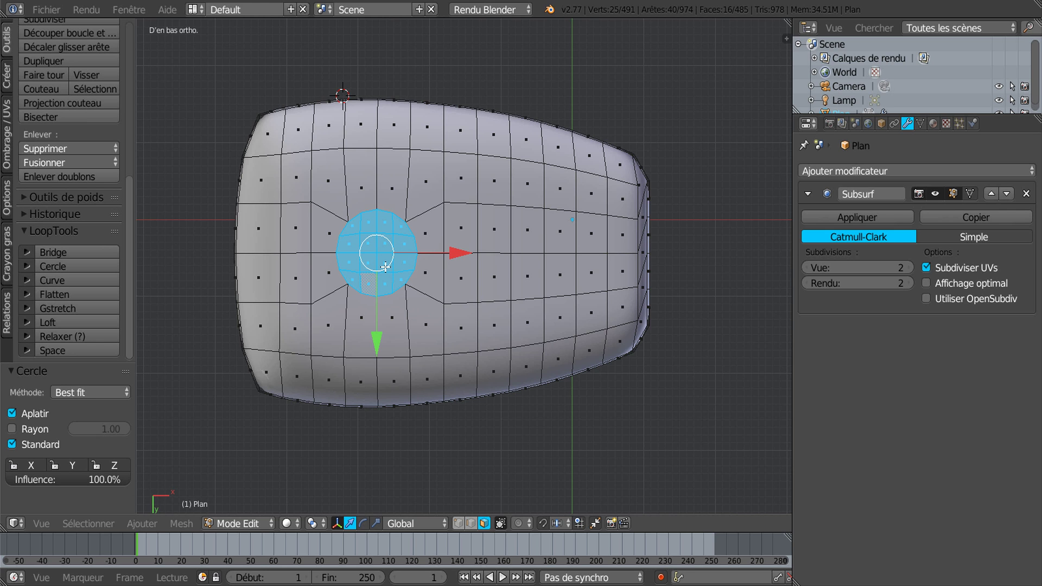
pyautogui.press('x')
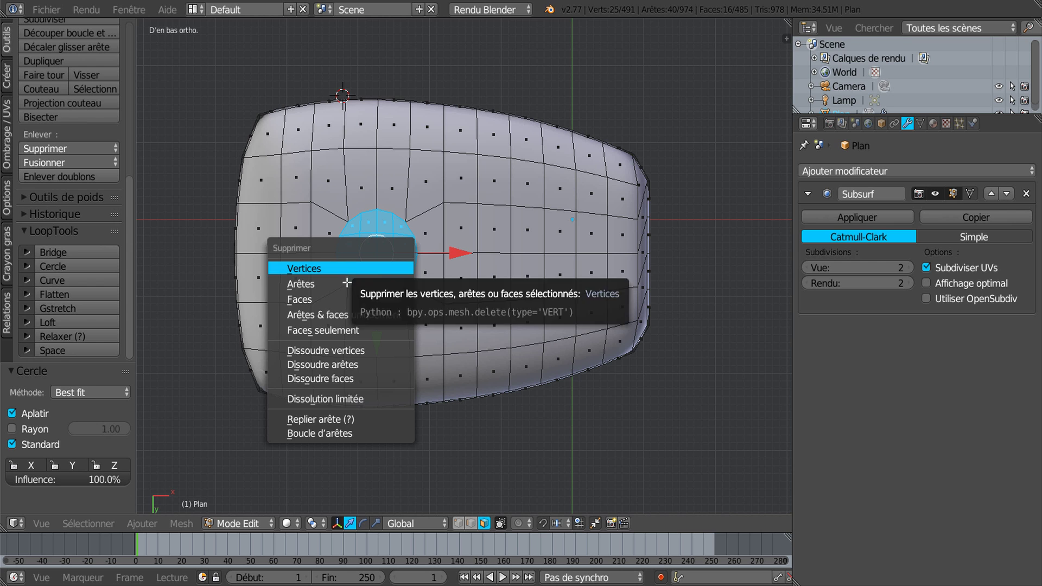
pyautogui.click(339, 299)
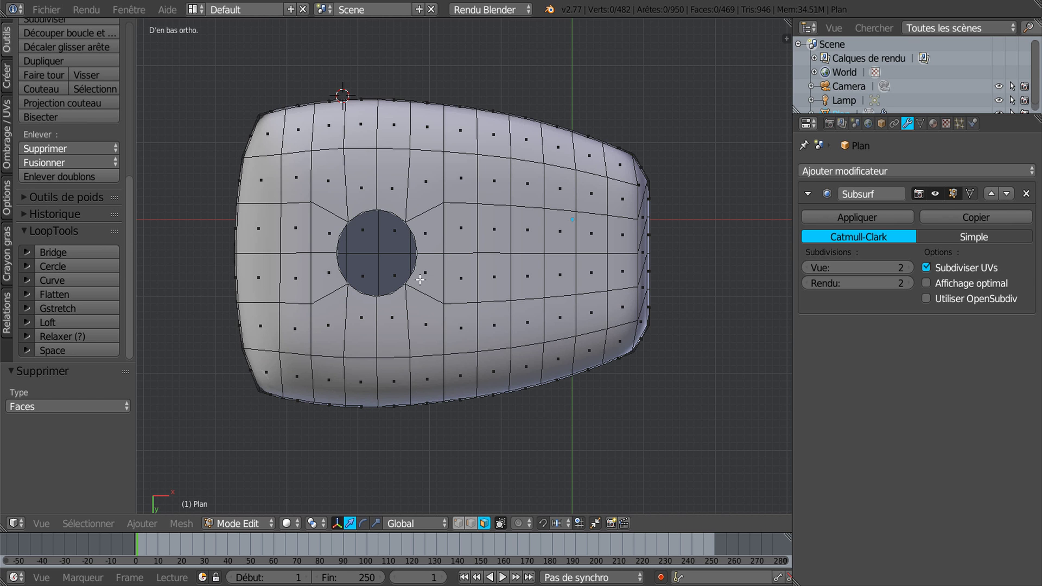
# Switch to vertex selection, select the whole mesh and reduce the selection to the hole's boundary loop
pyautogui.click(457, 523)
pyautogui.press('a')
pyautogui.click(80, 523)
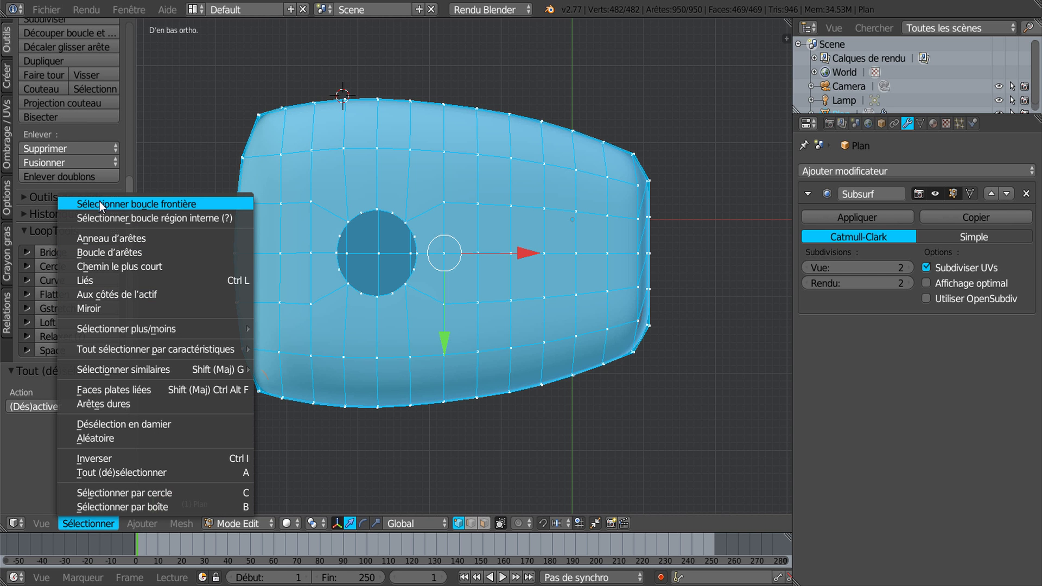
pyautogui.click(132, 205)
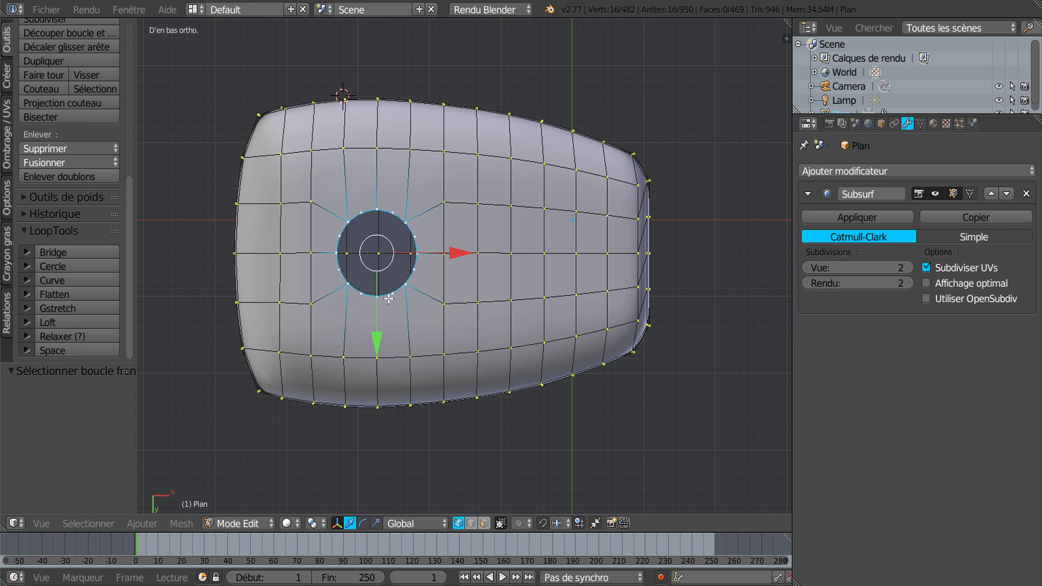
# Extrude the hole's rim in place and move the new loop about -0.019 along Z
pyautogui.moveTo(411, 348); pyautogui.dragTo(433, 357, button='middle')
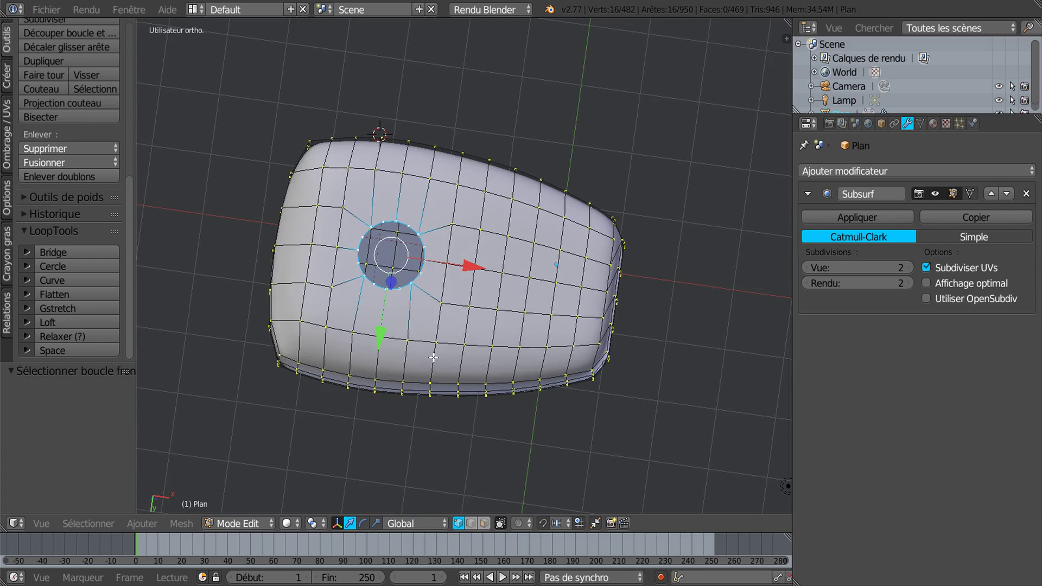
pyautogui.moveTo(414, 224); pyautogui.dragTo(602, 332, button='middle')
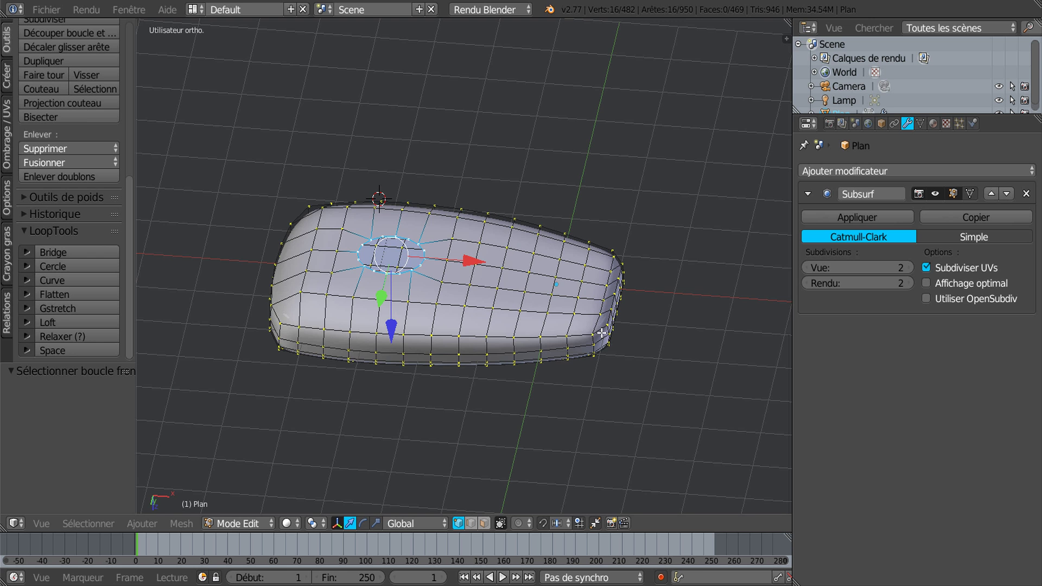
pyautogui.moveTo(593, 409); pyautogui.dragTo(492, 379, button='middle')
pyautogui.scroll(3, 486, 375)
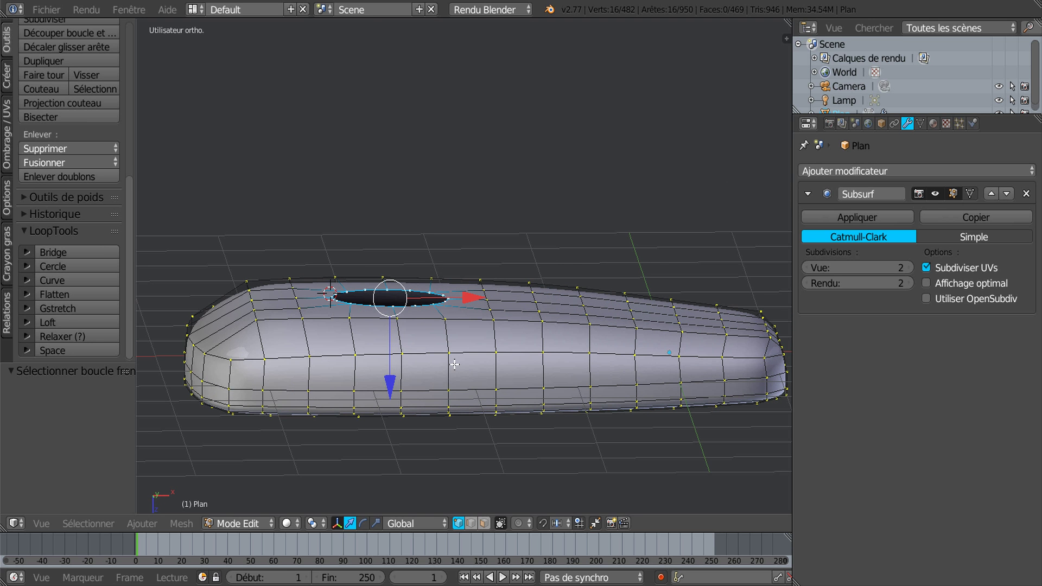
pyautogui.press('e')
pyautogui.rightClick(455, 356)
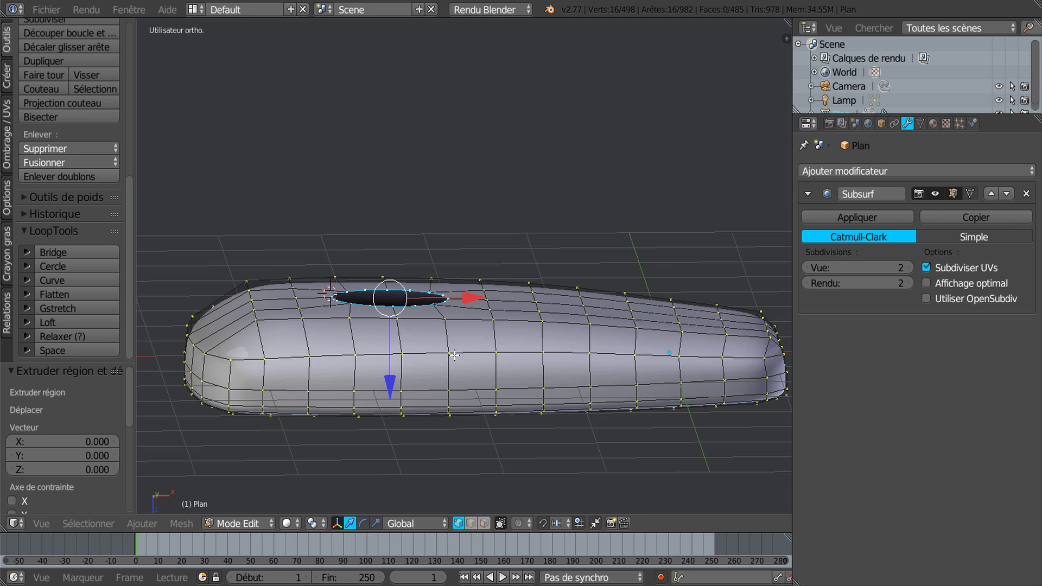
pyautogui.moveTo(389, 382); pyautogui.dragTo(389, 380)
pyautogui.scroll(4, 390, 364)
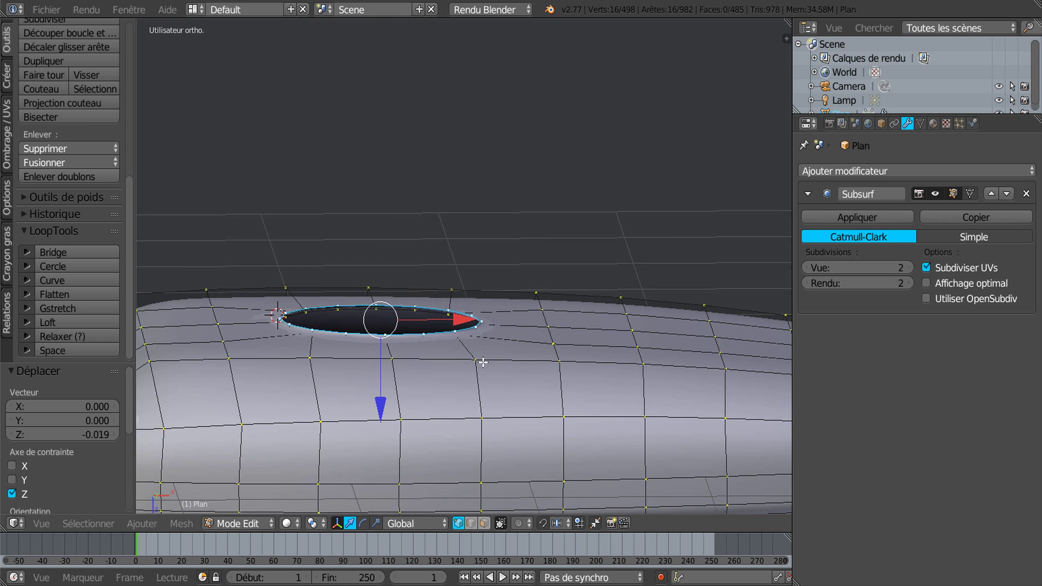
# Extrude the rim a second time and offset this loop about -0.021 along Z as a support edge
pyautogui.keyDown('shift'); pyautogui.moveTo(542, 354); pyautogui.dragTo(506, 330, button='middle'); pyautogui.keyUp('shift')
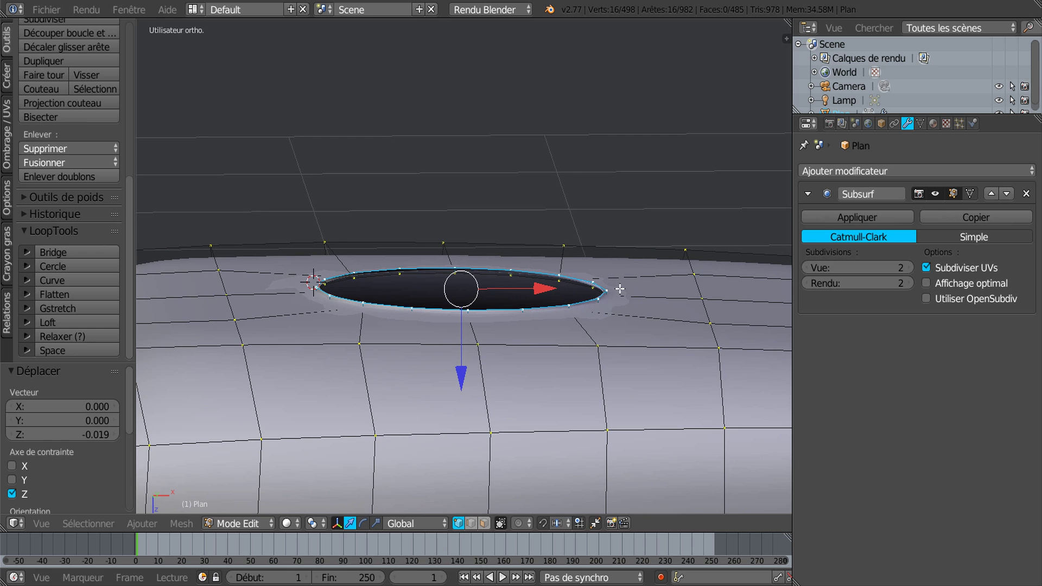
pyautogui.press('e')
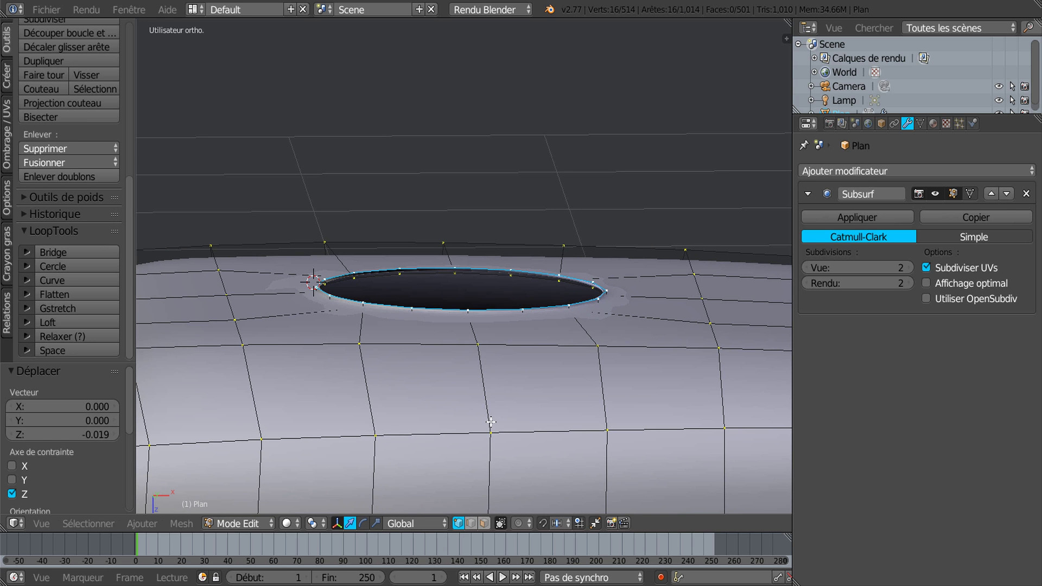
pyautogui.rightClick(490, 416)
pyautogui.moveTo(460, 378); pyautogui.dragTo(463, 375)
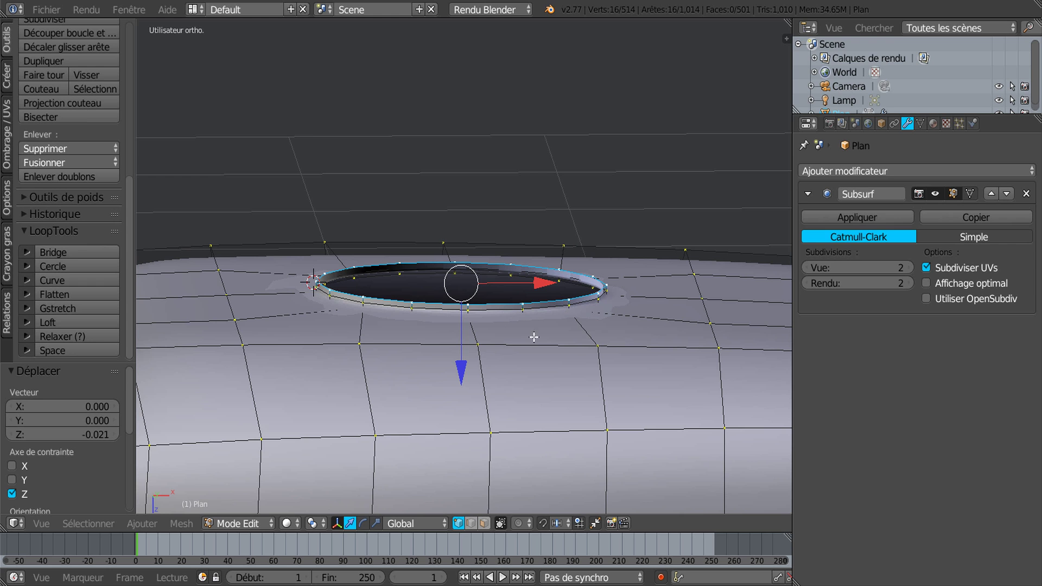
# Extrude the rim into a cylinder wall about -0.46 along Z and extend it by a further -0.063
pyautogui.press('e')
pyautogui.rightClick(513, 373)
pyautogui.press('g')
pyautogui.press('z')
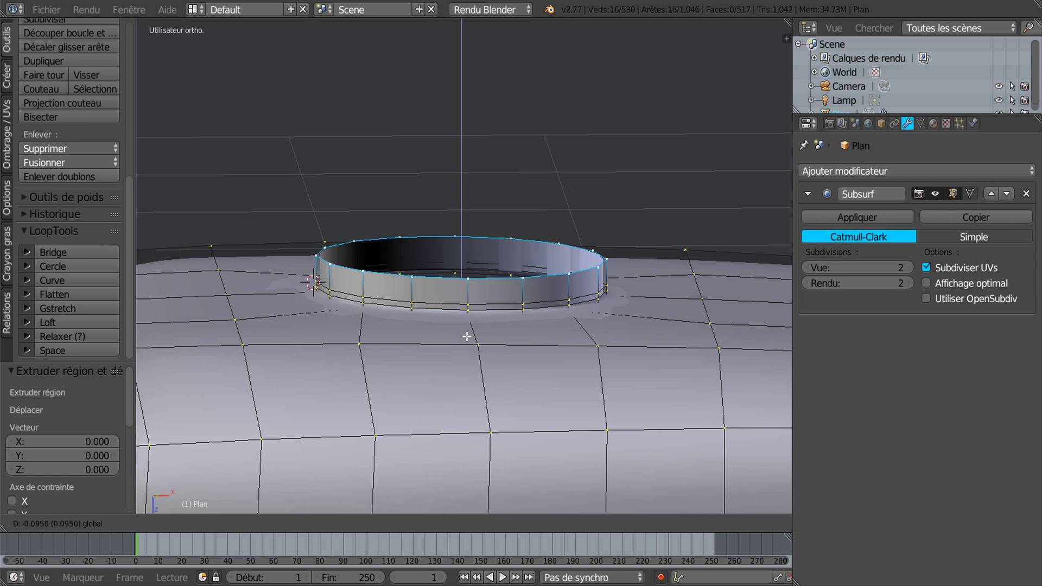
pyautogui.click(486, 250)
pyautogui.scroll(-2, 493, 351)
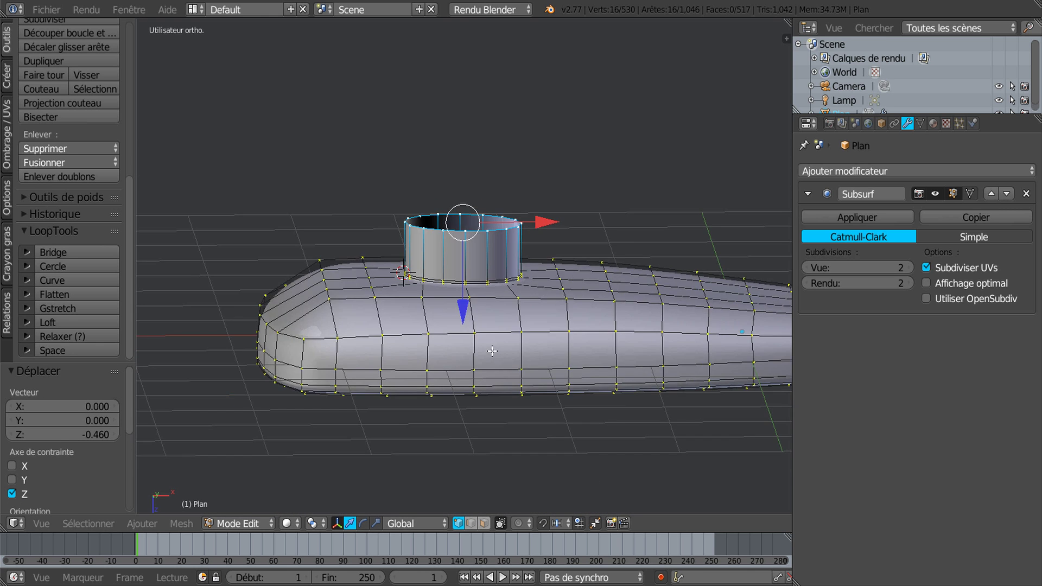
pyautogui.moveTo(491, 351); pyautogui.dragTo(492, 337, button='middle')
pyautogui.moveTo(461, 306); pyautogui.dragTo(463, 305)
# Extrude the cylinder's open end about -0.44 along Z and scale its rim to about 0.568 to taper it
pyautogui.moveTo(541, 323); pyautogui.dragTo(532, 334, button='middle')
pyautogui.scroll(1, 516, 353)
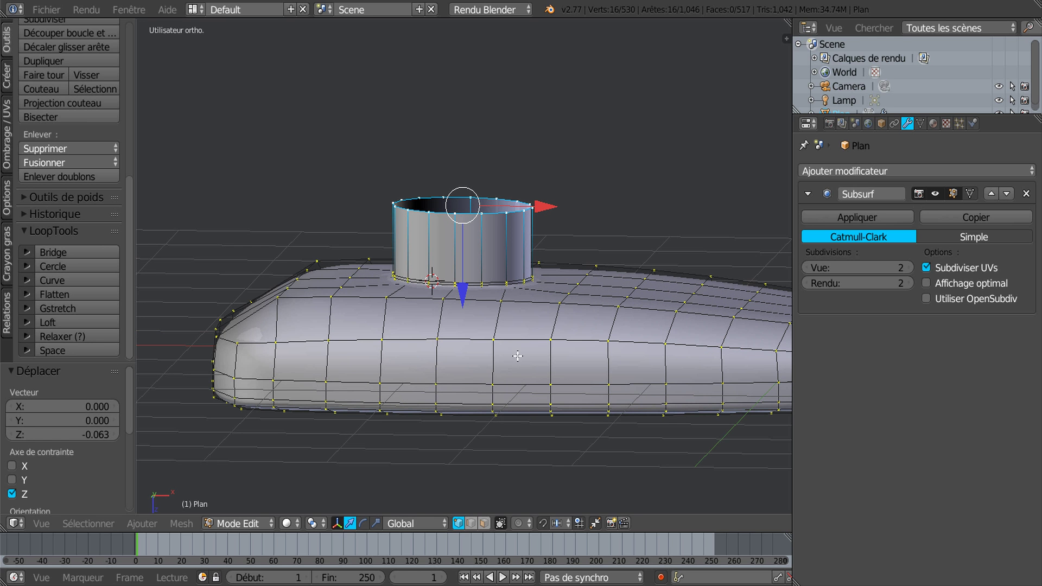
pyautogui.press('e')
pyautogui.rightClick(538, 356)
pyautogui.moveTo(461, 298); pyautogui.dragTo(462, 239)
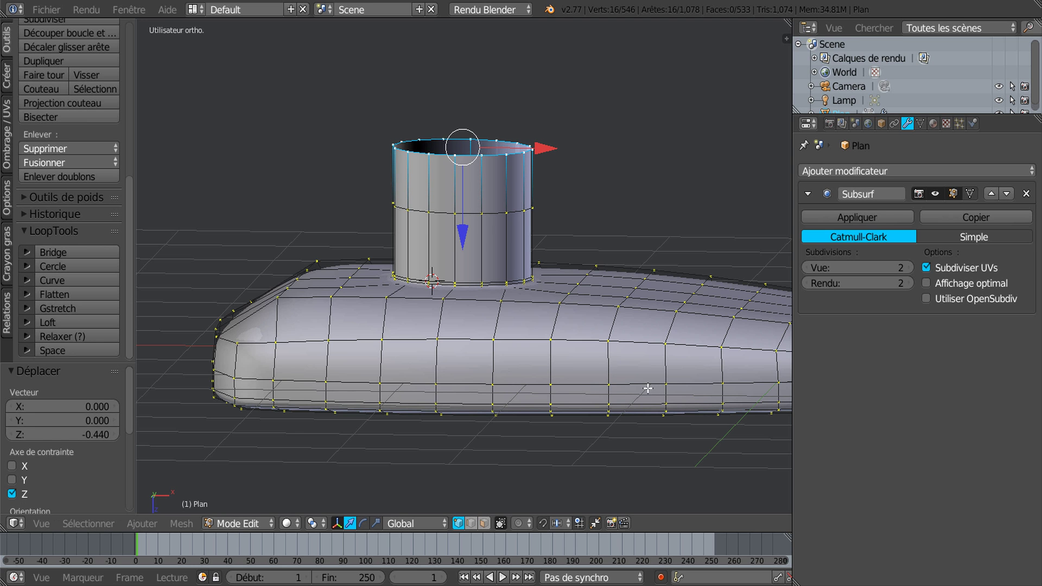
pyautogui.press('s')
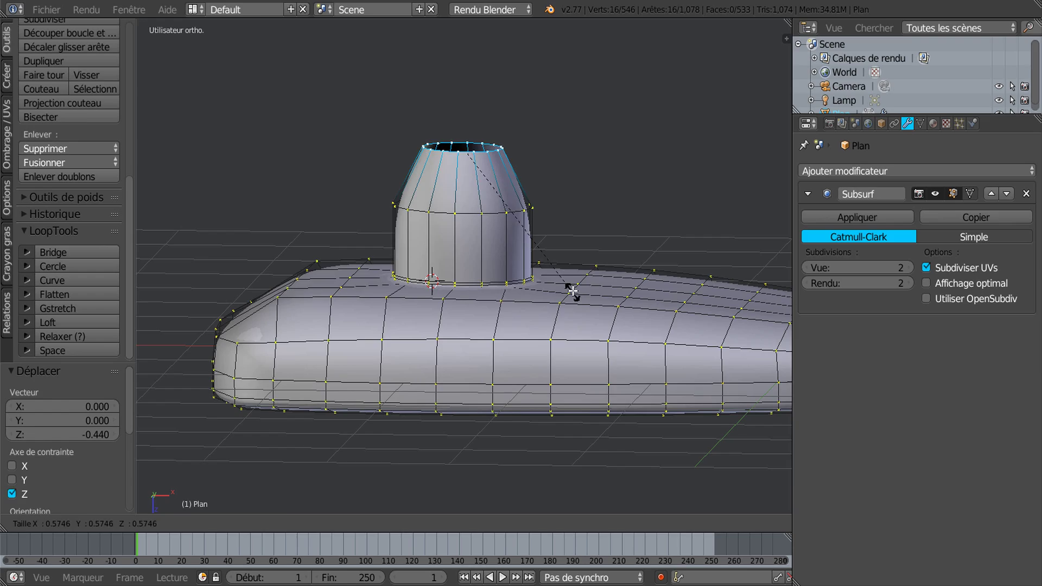
pyautogui.click(572, 292)
# Show the mesh as wireframe from directly below and set the Subsurf viewport subdivisions to 0
pyautogui.scroll(-3, 586, 341)
pyautogui.moveTo(587, 343); pyautogui.dragTo(582, 416, button='middle')
pyautogui.scroll(5, 582, 416)
pyautogui.moveTo(510, 434); pyautogui.dragTo(540, 425, button='middle')
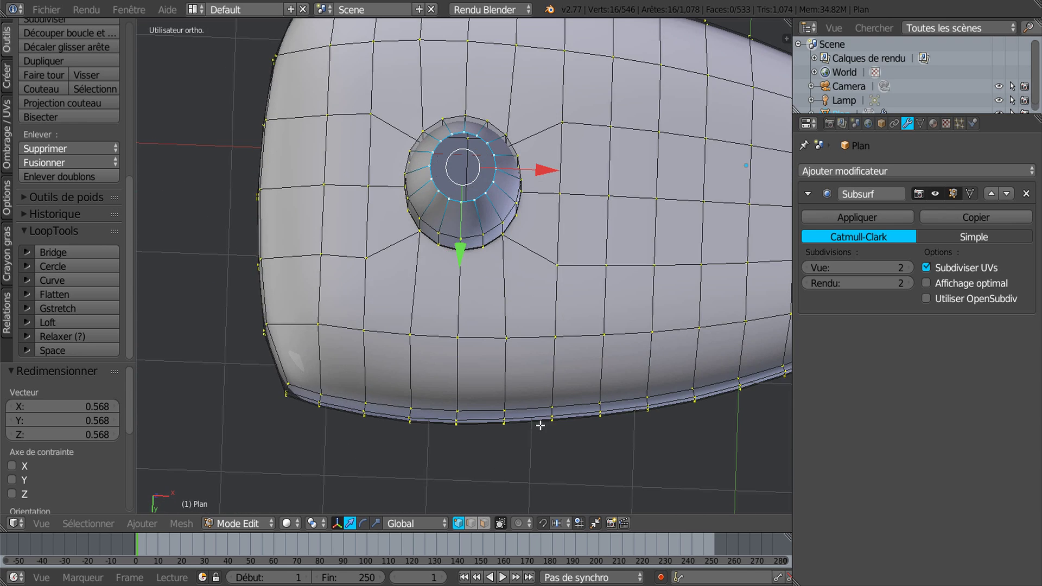
pyautogui.press('KP_7')
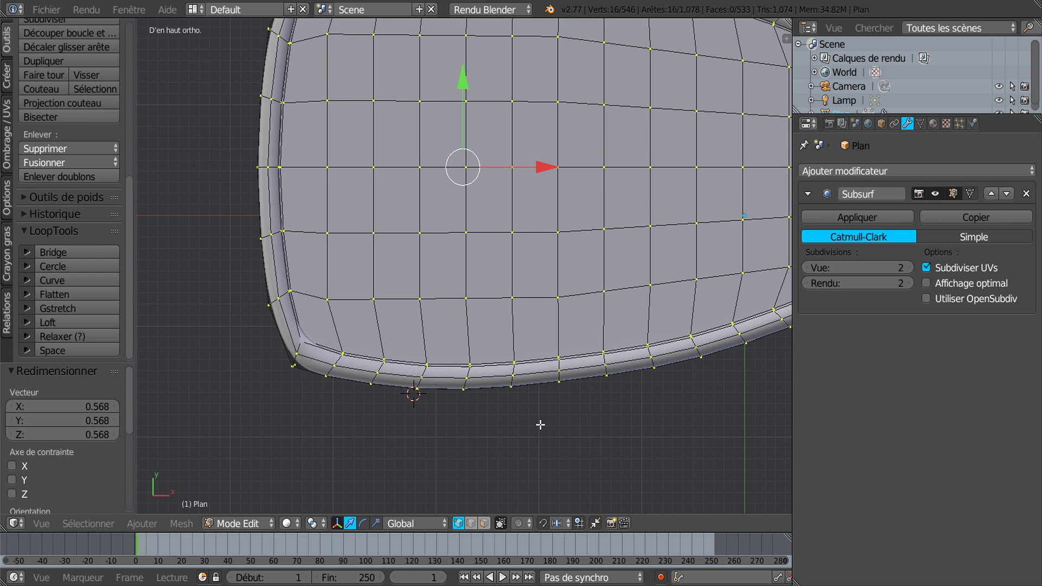
pyautogui.press('ctrl+KP_1')
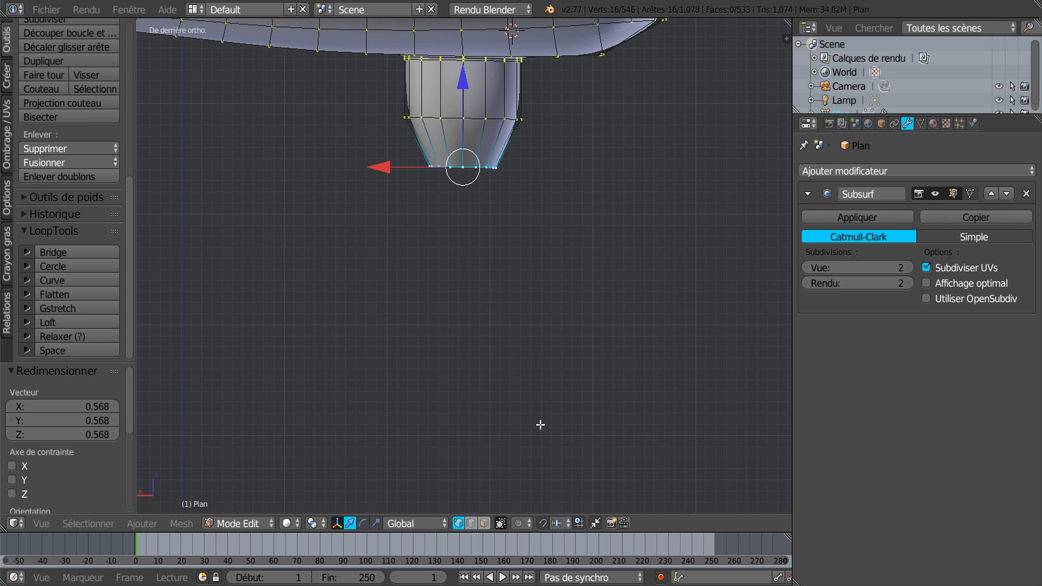
pyautogui.press('ctrl+KP_7')
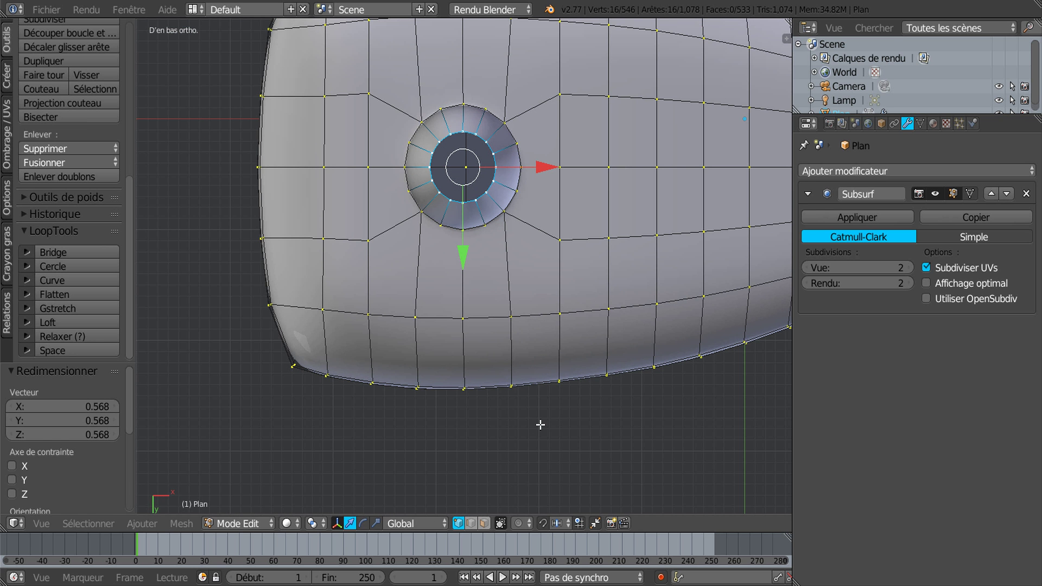
pyautogui.press('z')
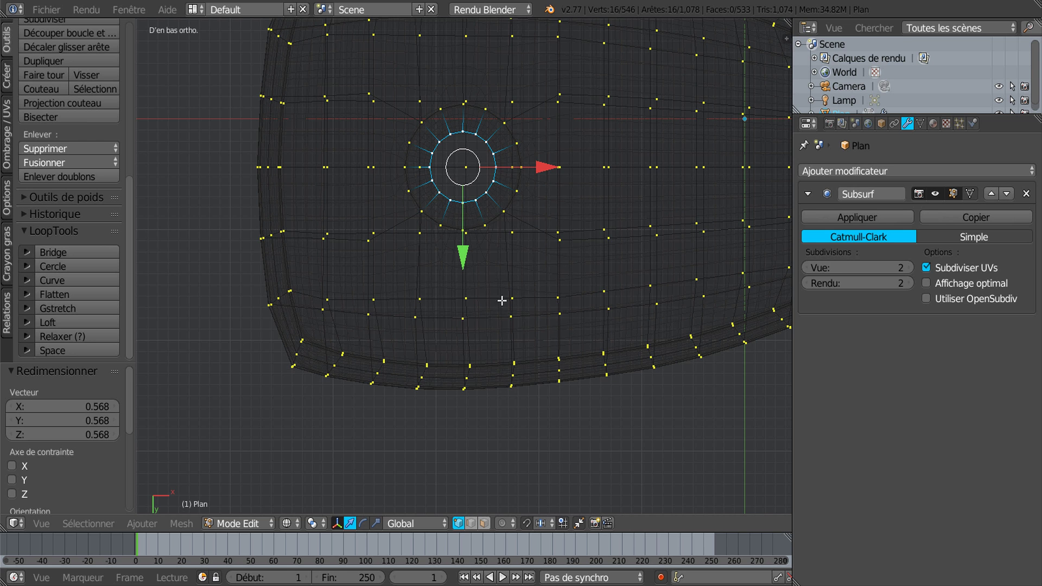
pyautogui.click(809, 269)
pyautogui.click(809, 268)
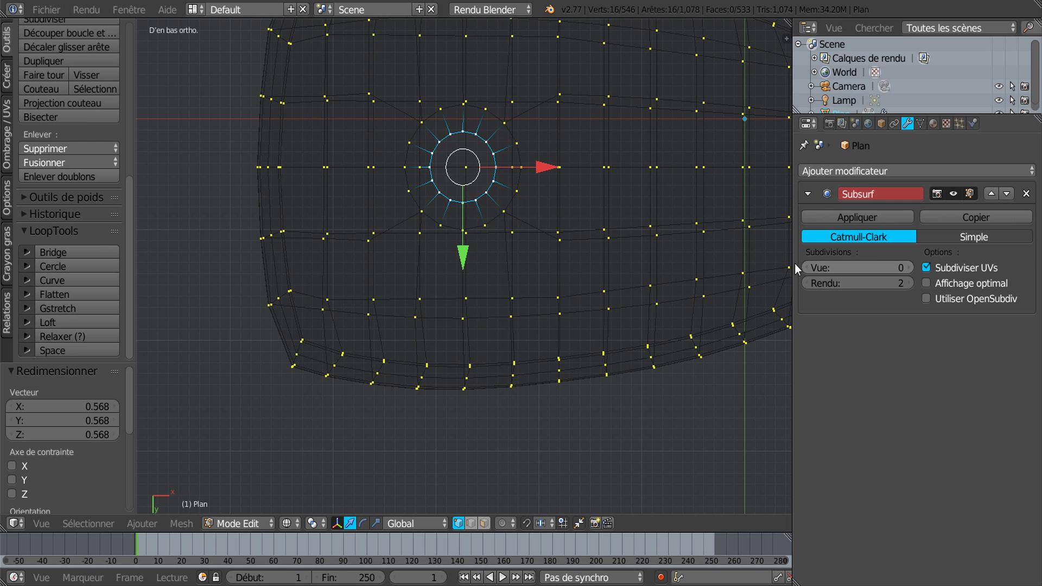
# Circle-select all vertices of the tapered stem and deselect the stray vertices on the body's opposite surface
pyautogui.press('c')
pyautogui.moveTo(411, 153)
pyautogui.mouseDown()
pyautogui.moveTo(422, 132)
pyautogui.moveTo(499, 129)
pyautogui.moveTo(518, 163)
pyautogui.moveTo(444, 212)
pyautogui.moveTo(415, 146)
pyautogui.moveTo(479, 227)
pyautogui.moveTo(480, 125)
pyautogui.moveTo(478, 191)
pyautogui.moveTo(459, 190)
pyautogui.moveTo(471, 179)
pyautogui.mouseUp()
pyautogui.rightClick(470, 180)
pyautogui.moveTo(523, 261); pyautogui.dragTo(514, 275, button='middle')
pyautogui.press('c')
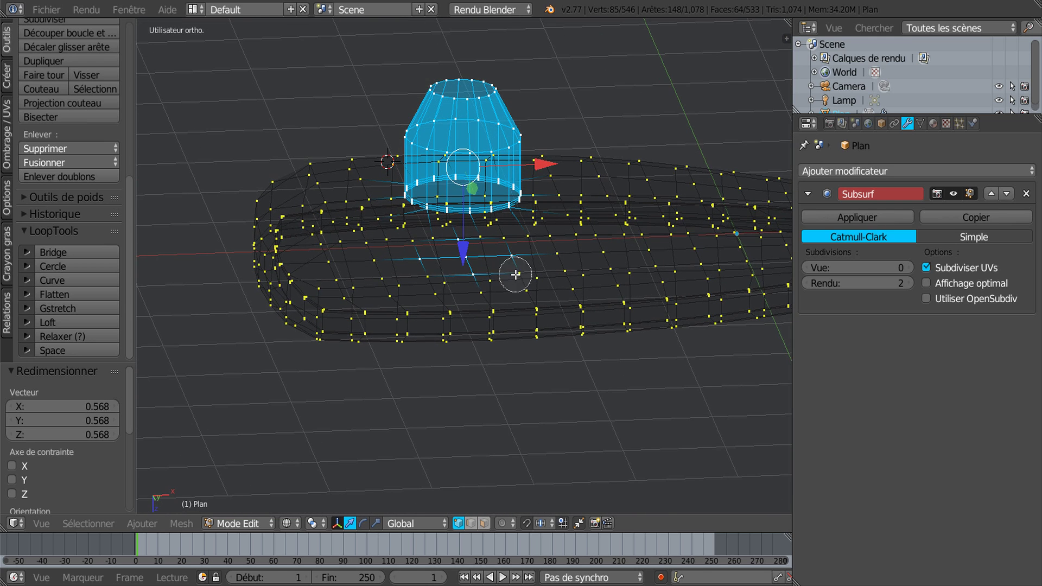
pyautogui.moveTo(428, 256)
pyautogui.mouseDown(button='middle')
pyautogui.moveTo(510, 260)
pyautogui.moveTo(437, 281)
pyautogui.mouseUp(button='middle')
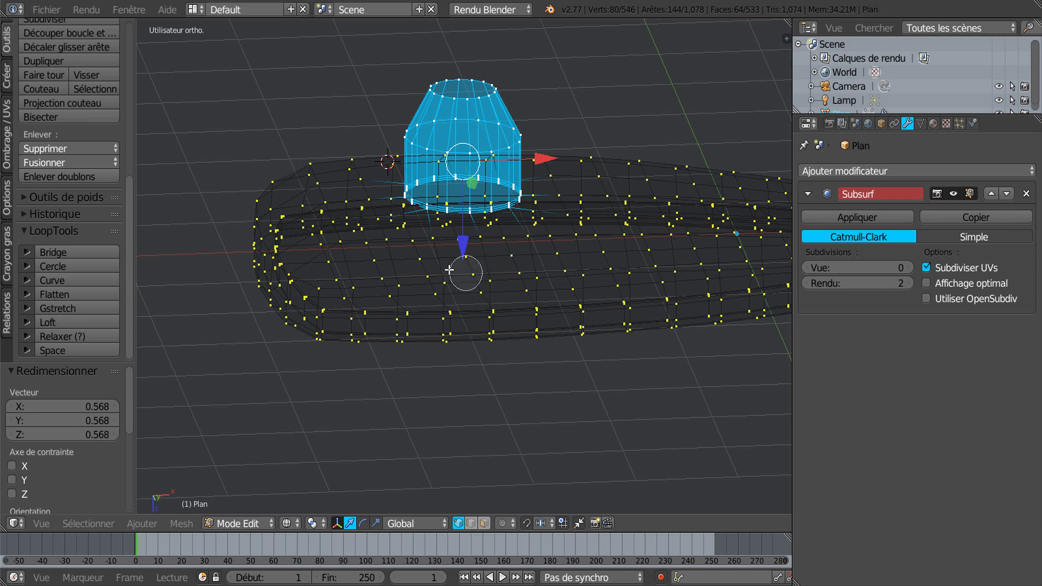
pyautogui.rightClick(487, 265)
# Display the mesh in solid shading and scale the selected stem uniformly to about 0.745
pyautogui.press('z')
pyautogui.moveTo(612, 300)
pyautogui.mouseDown(button='middle')
pyautogui.moveTo(535, 352)
pyautogui.moveTo(545, 329)
pyautogui.moveTo(548, 338)
pyautogui.mouseUp(button='middle')
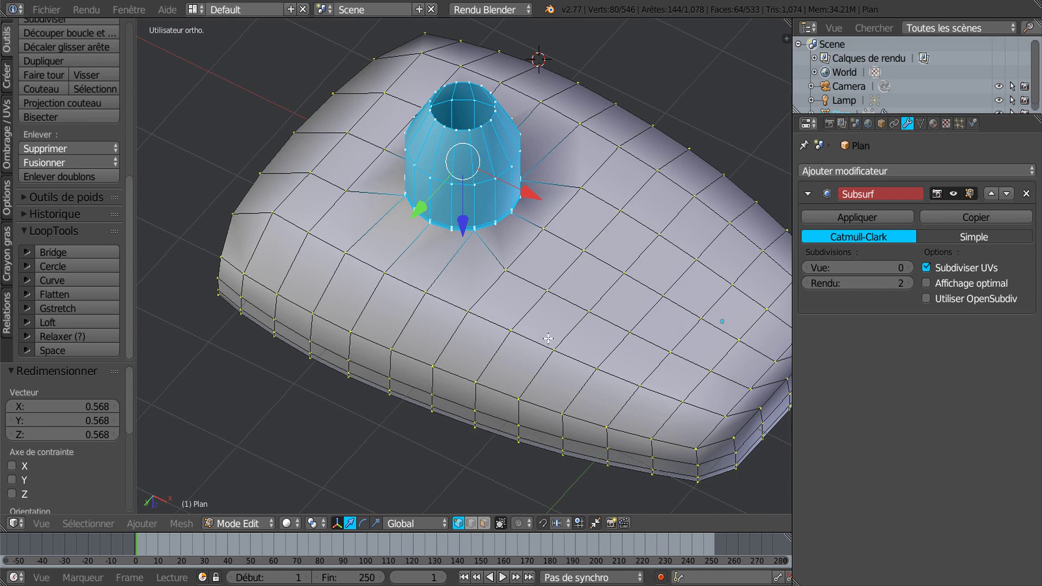
pyautogui.press('s')
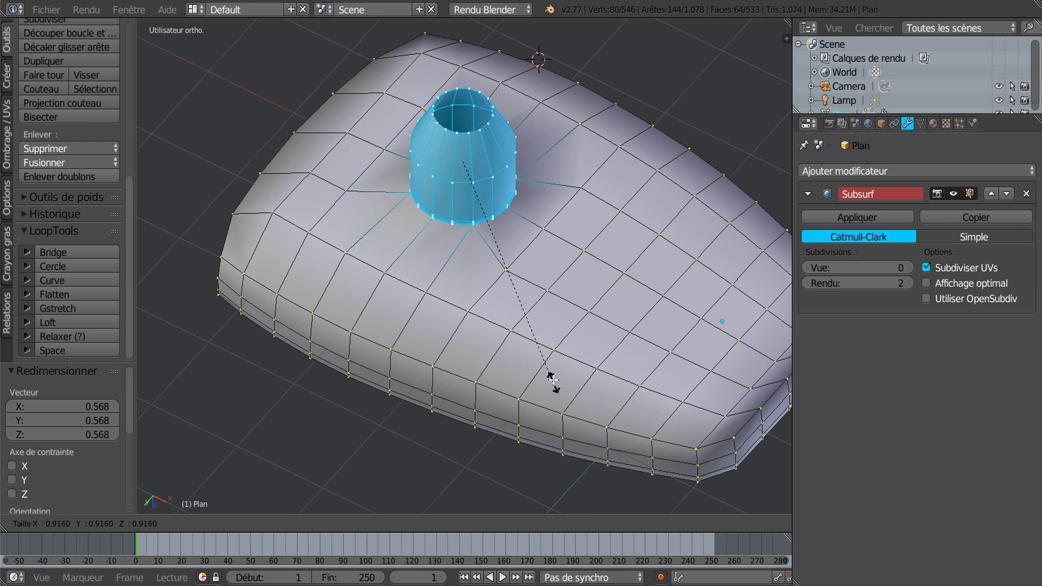
pyautogui.click(544, 339)
pyautogui.moveTo(544, 340); pyautogui.dragTo(478, 305, button='middle')
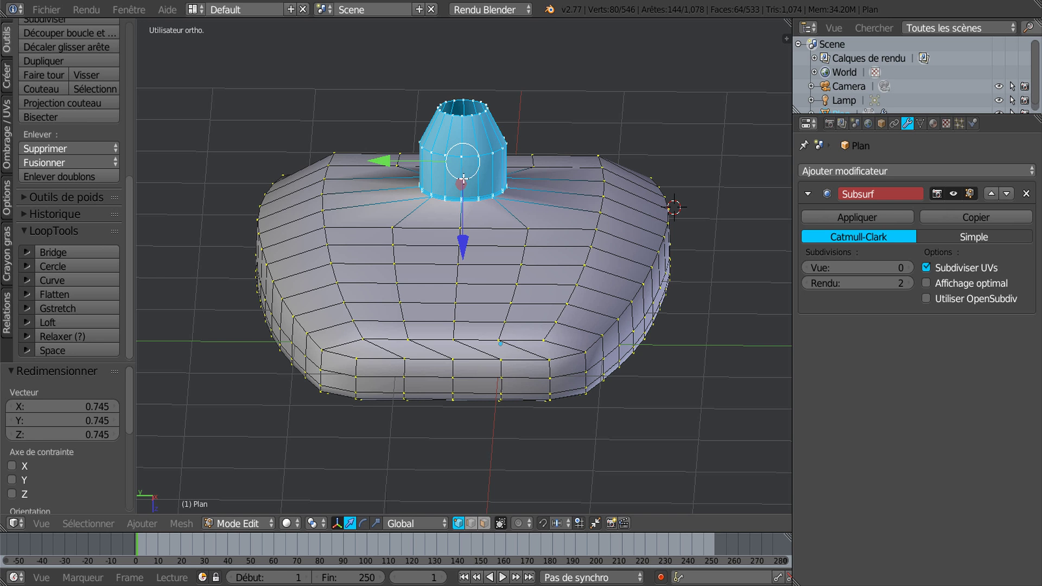
# Select the upper narrow face ring around the base of the stem in face selection mode
pyautogui.moveTo(452, 341); pyautogui.dragTo(579, 435, button='middle')
pyautogui.scroll(3, 570, 342)
pyautogui.scroll(3, 577, 428)
pyautogui.scroll(4, 574, 429)
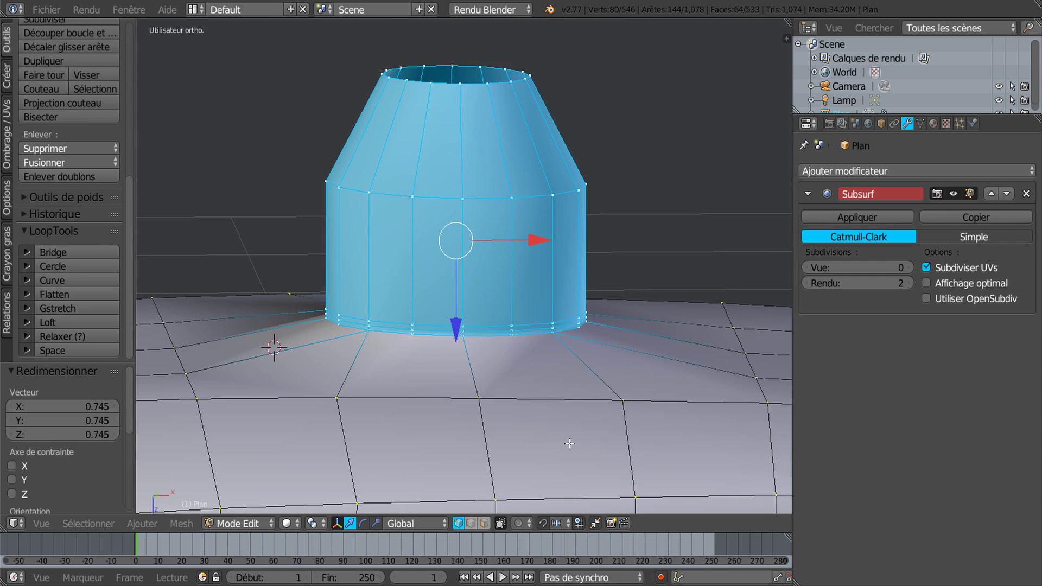
pyautogui.click(484, 523)
pyautogui.scroll(-1, 507, 479)
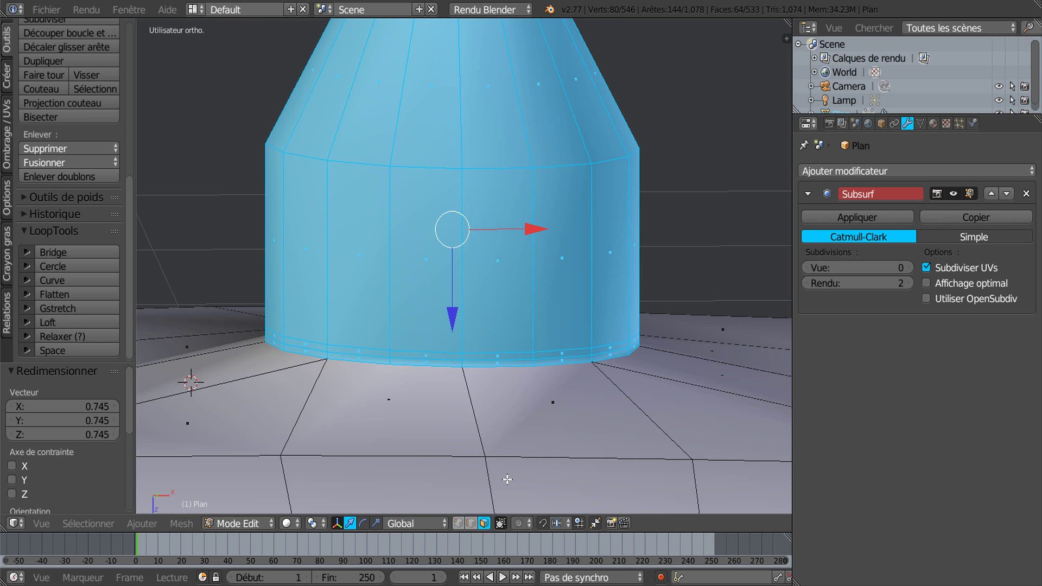
pyautogui.moveTo(578, 470); pyautogui.dragTo(598, 471, button='middle')
pyautogui.scroll(1, 636, 415)
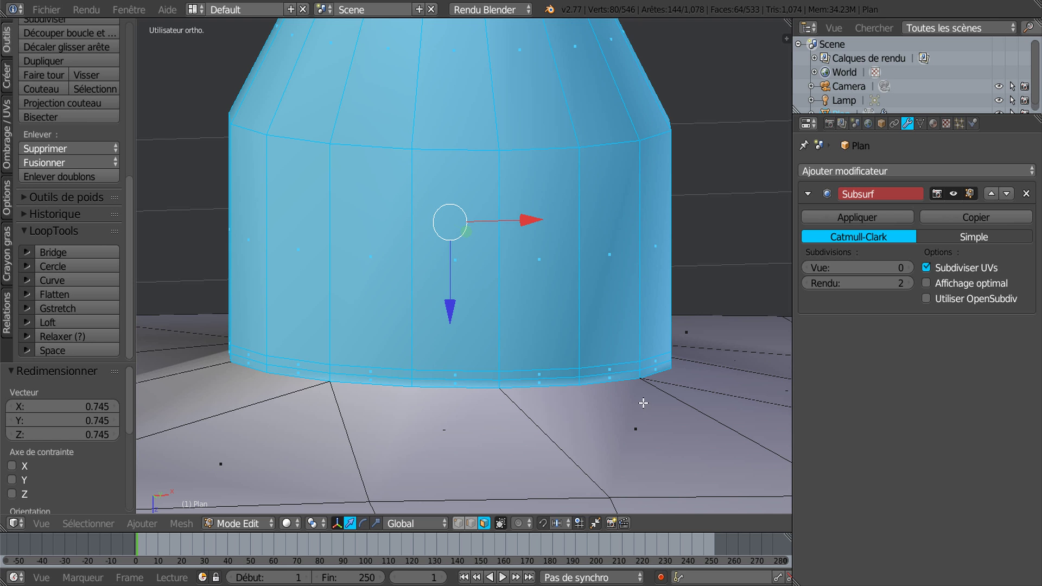
pyautogui.keyDown('alt'); pyautogui.rightClick(638, 368); pyautogui.keyUp('alt')
pyautogui.keyDown('alt'); pyautogui.rightClick(580, 375); pyautogui.keyUp('alt')
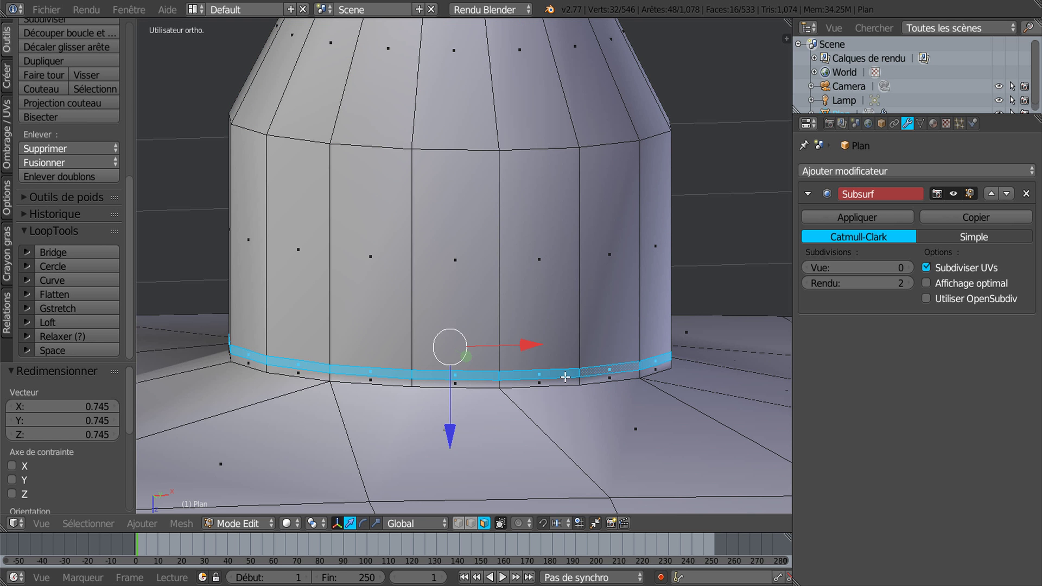
# Extrude the selected base face ring and scale it to about 0.887 to form a groove
pyautogui.scroll(-1, 537, 440)
pyautogui.moveTo(547, 441); pyautogui.dragTo(574, 464, button='middle')
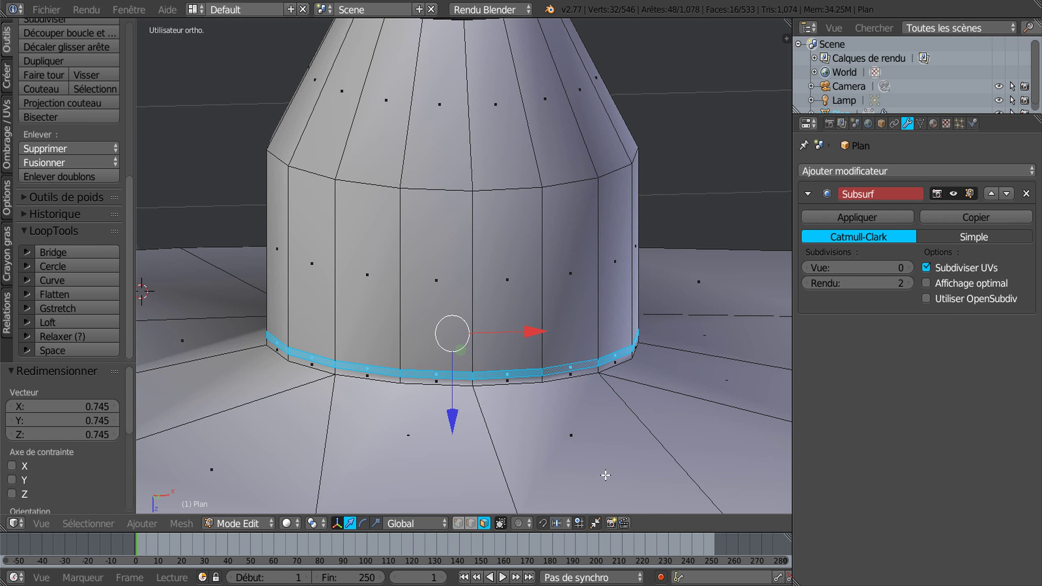
pyautogui.press('e')
pyautogui.press('s')
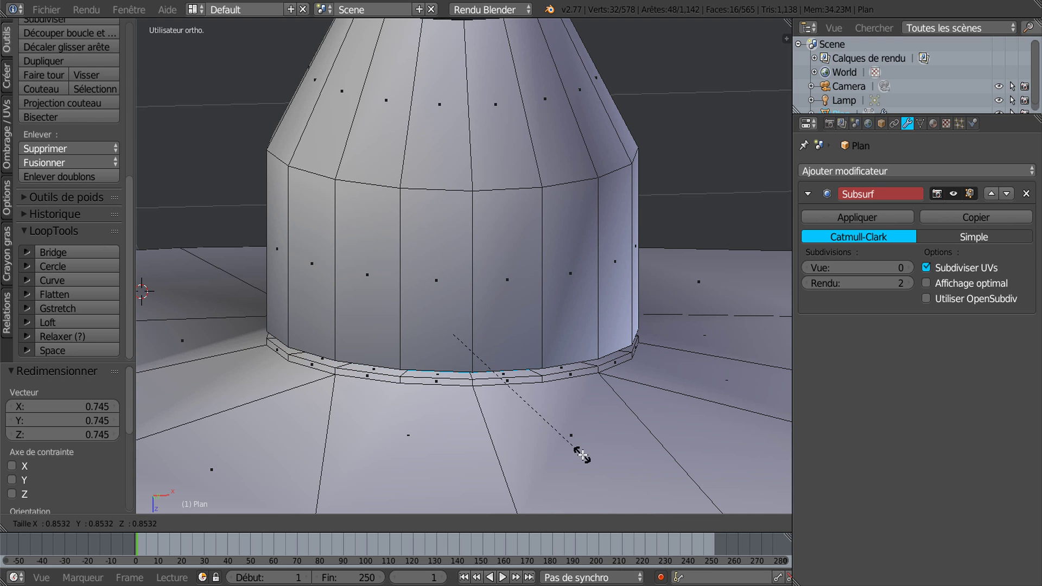
pyautogui.click(583, 461)
pyautogui.scroll(-2, 596, 432)
pyautogui.moveTo(596, 432); pyautogui.dragTo(493, 450, button='middle')
pyautogui.moveTo(567, 404); pyautogui.dragTo(567, 417, button='middle')
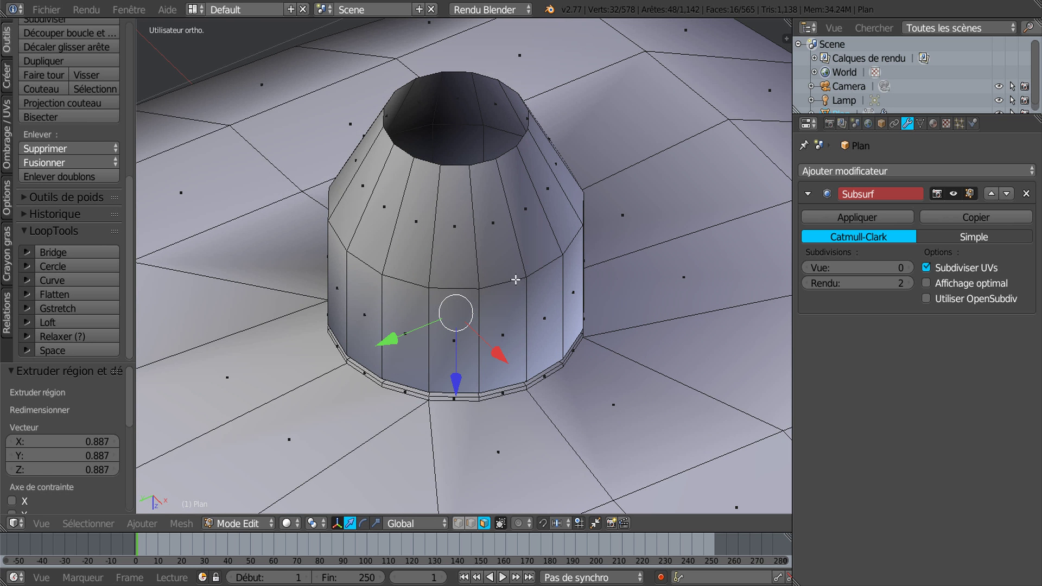
# Select the edge loop at the stem's open end, extrude it and scale it inward to about 0.838
pyautogui.click(471, 523)
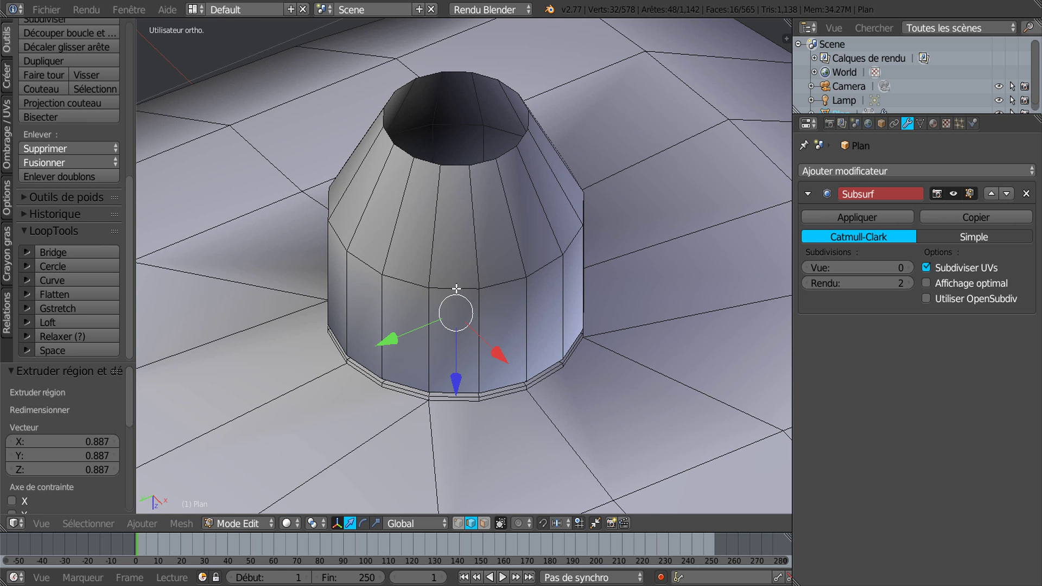
pyautogui.keyDown('alt'); pyautogui.rightClick(485, 162); pyautogui.keyUp('alt')
pyautogui.scroll(-5, 490, 257)
pyautogui.moveTo(490, 258); pyautogui.dragTo(623, 298, button='middle')
pyautogui.scroll(3, 450, 271)
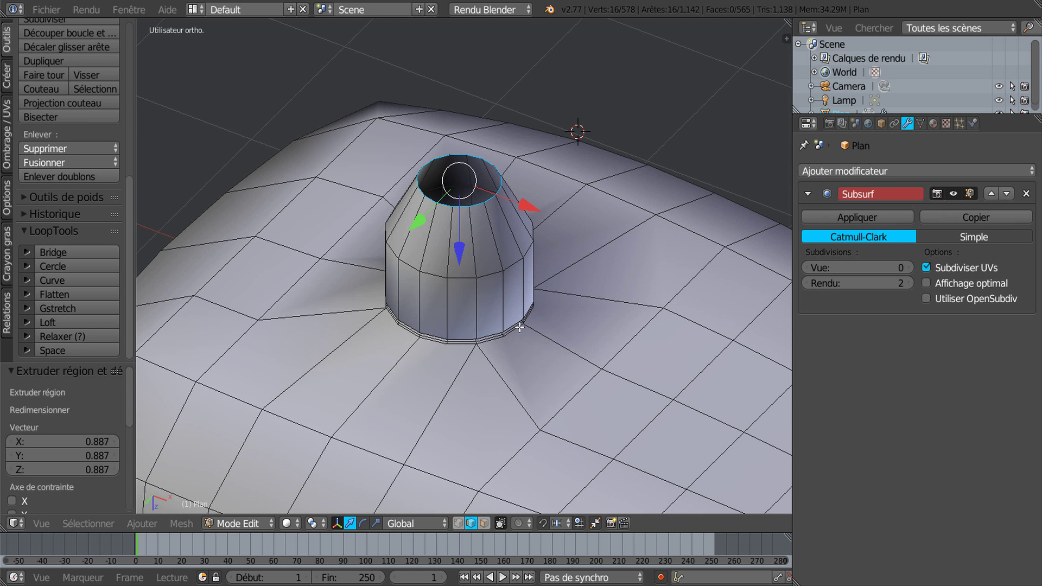
pyautogui.press('e')
pyautogui.press('s')
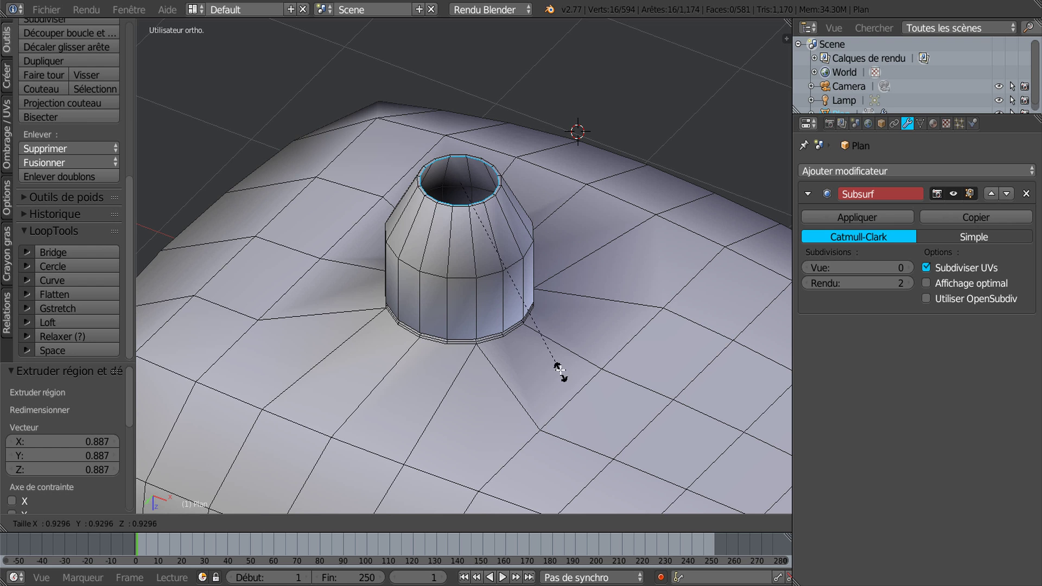
pyautogui.click(554, 351)
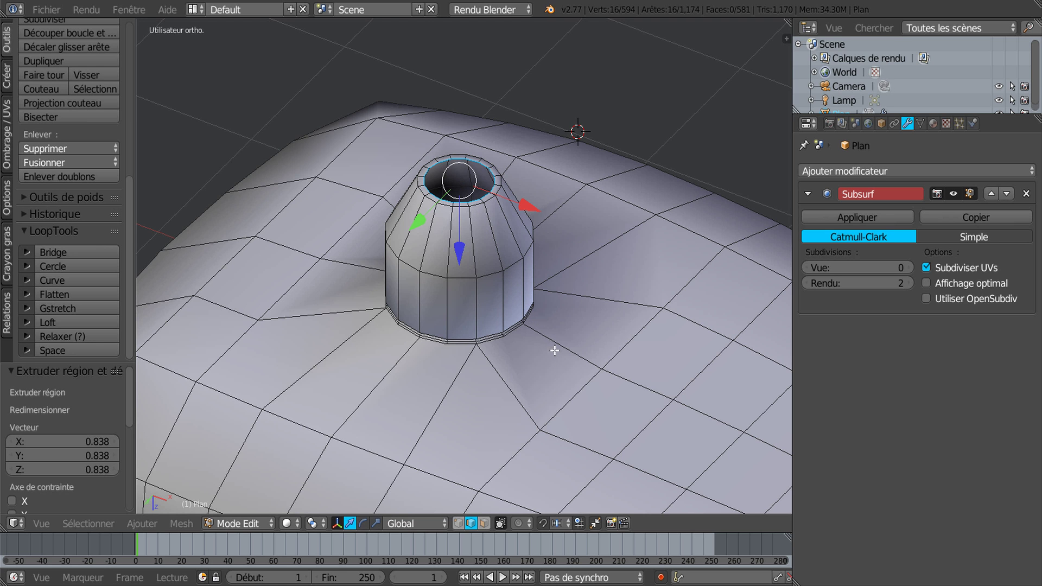
# Extrude the rim's inner edge loop about 0.076 along Z into the stem
pyautogui.press('e')
pyautogui.rightClick(541, 301)
pyautogui.moveTo(470, 245); pyautogui.dragTo(470, 231)
pyautogui.scroll(4, 524, 232)
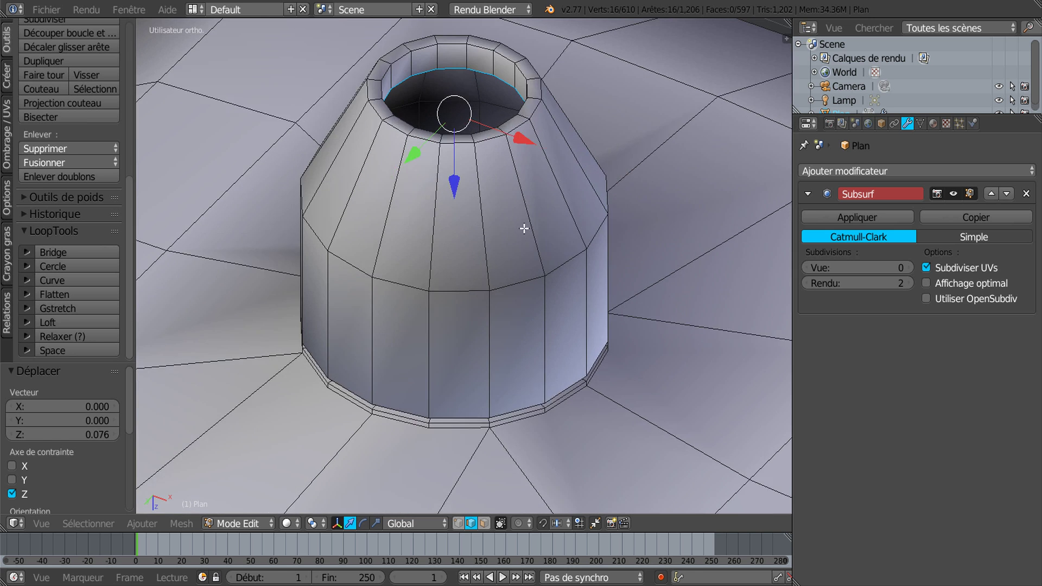
pyautogui.scroll(-1, 524, 229)
pyautogui.moveTo(541, 189); pyautogui.dragTo(519, 369, button='middle')
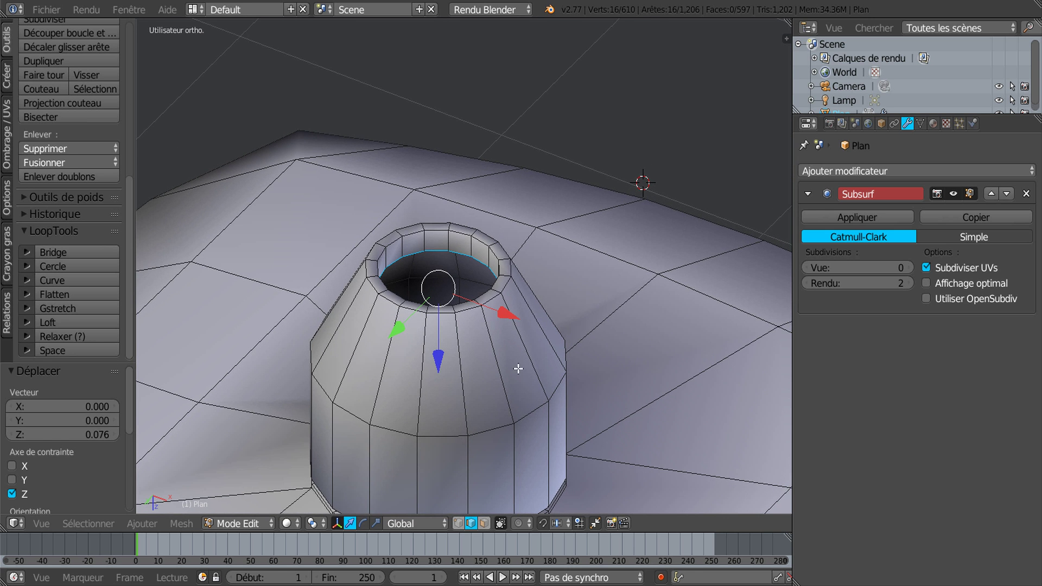
# Add a centred edge loop around the rim's flat end face and move it about -0.014 along Z
pyautogui.hotkey('ctrl', 'r')
pyautogui.click(504, 265)
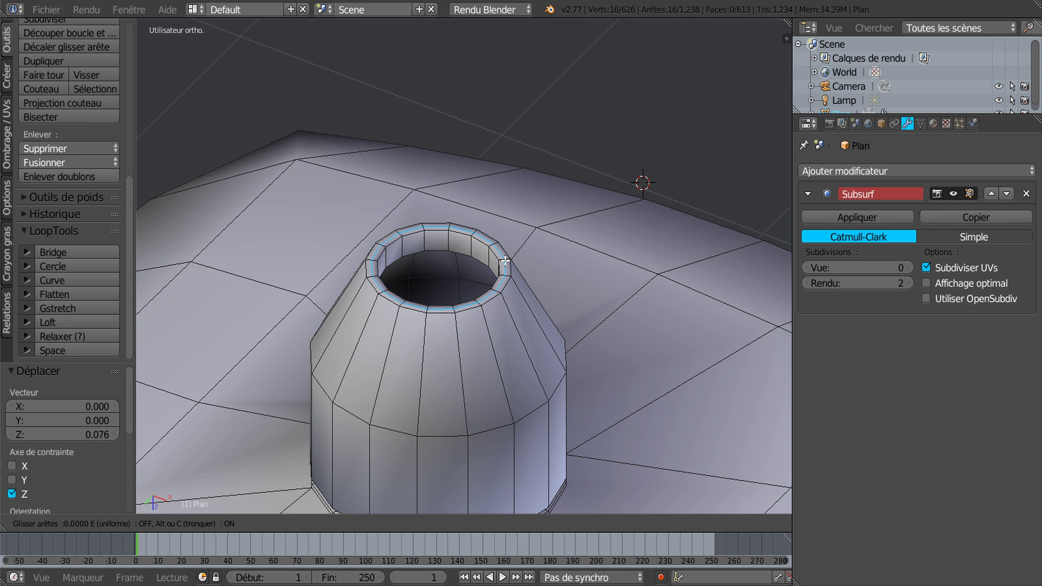
pyautogui.rightClick(478, 390)
pyautogui.moveTo(478, 390); pyautogui.dragTo(478, 368, button='middle')
pyautogui.moveTo(443, 343); pyautogui.dragTo(443, 340)
pyautogui.moveTo(443, 342); pyautogui.dragTo(460, 405, button='middle')
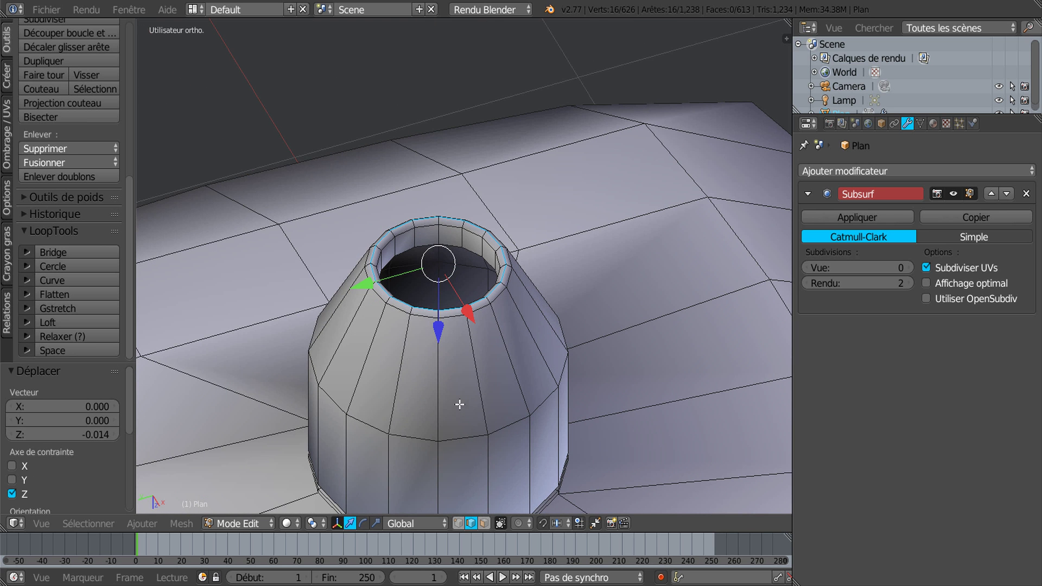
# Set the Subsurf viewport subdivisions to 2 and check the smoothed stem briefly in Object Mode
pyautogui.click(890, 267)
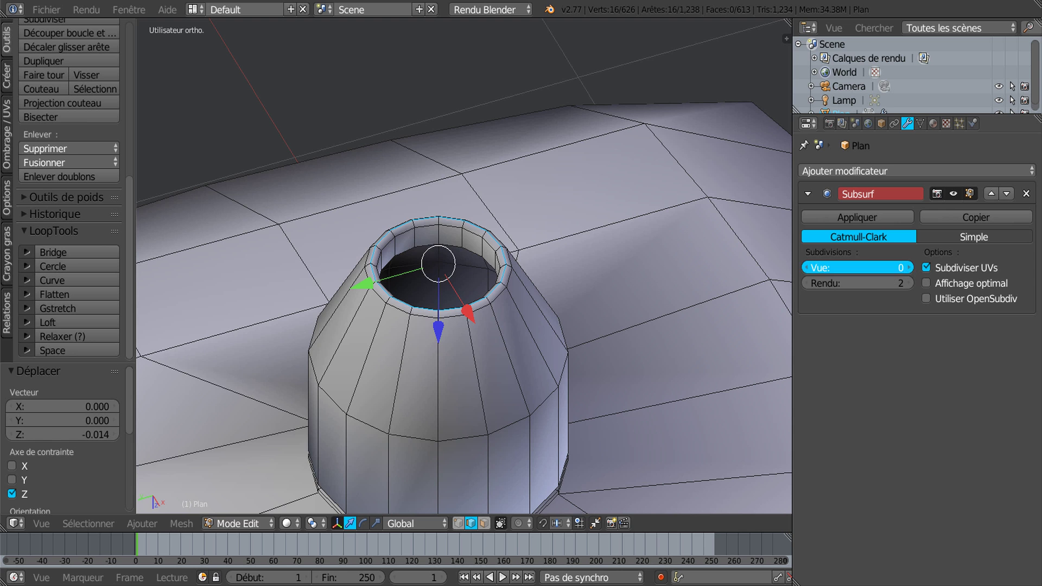
pyautogui.write('2')
pyautogui.press('Return')
pyautogui.scroll(-3, 621, 371)
pyautogui.moveTo(607, 412); pyautogui.dragTo(589, 431, button='middle')
pyautogui.press('Tab')
pyautogui.press('Tab')
# Add two edge loops around the stem's cylindrical wall, one close to the shoulder and one close to the base
pyautogui.scroll(4, 658, 428)
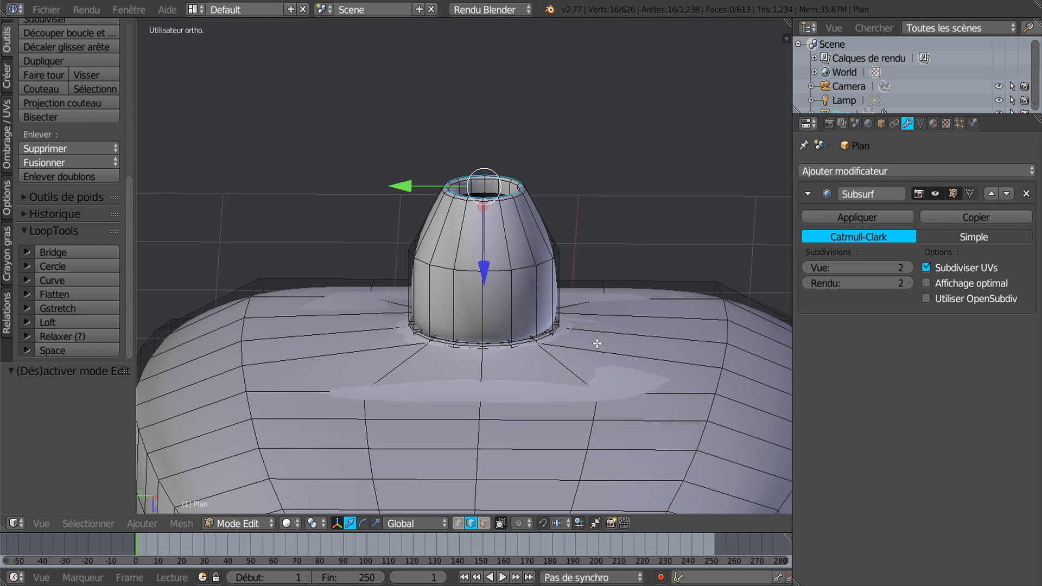
pyautogui.hotkey('ctrl', 'r')
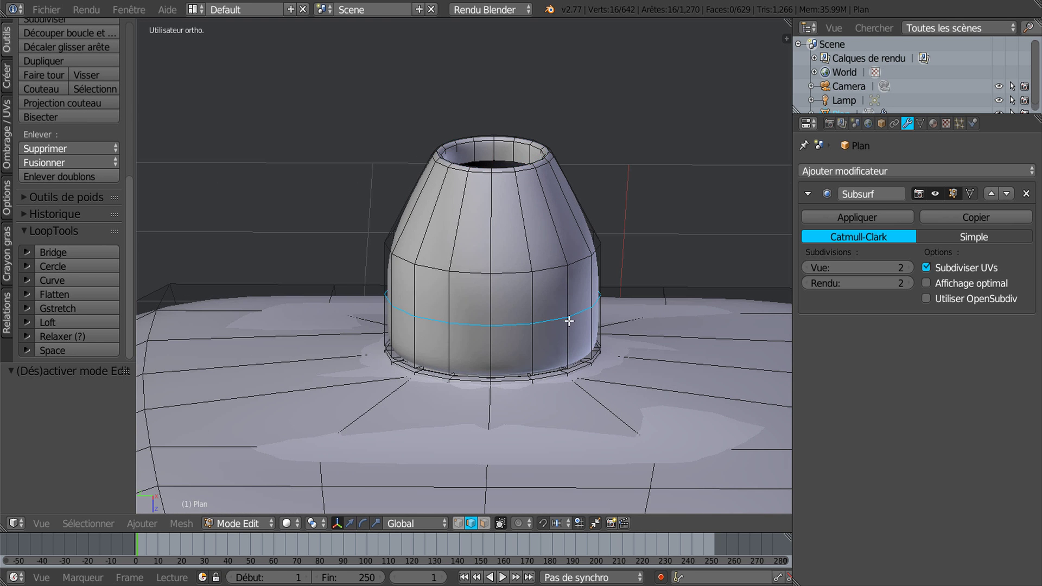
pyautogui.click(571, 307)
pyautogui.click(581, 272)
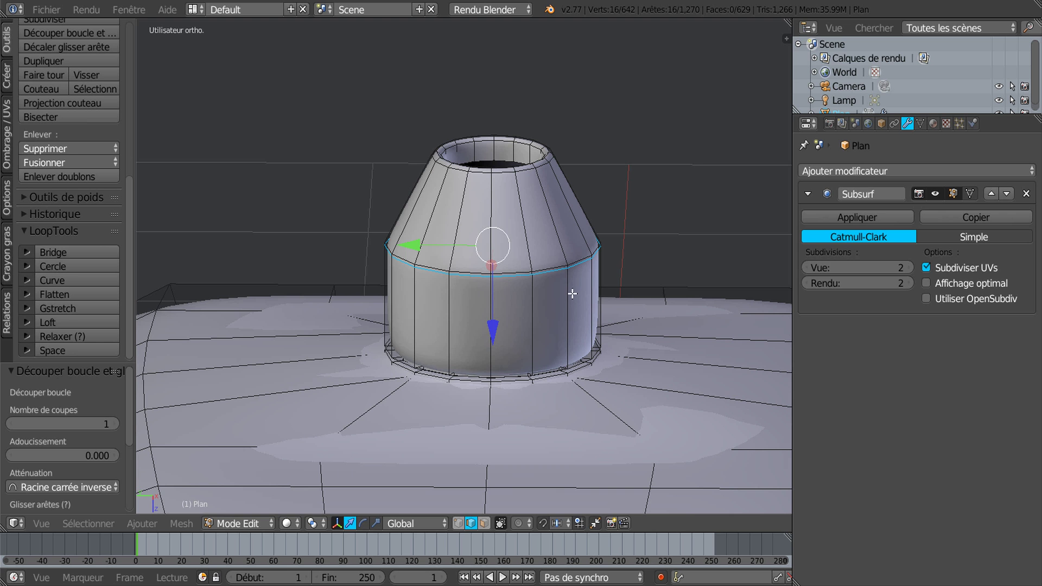
pyautogui.hotkey('ctrl', 'r')
pyautogui.click(575, 333)
pyautogui.click(576, 343)
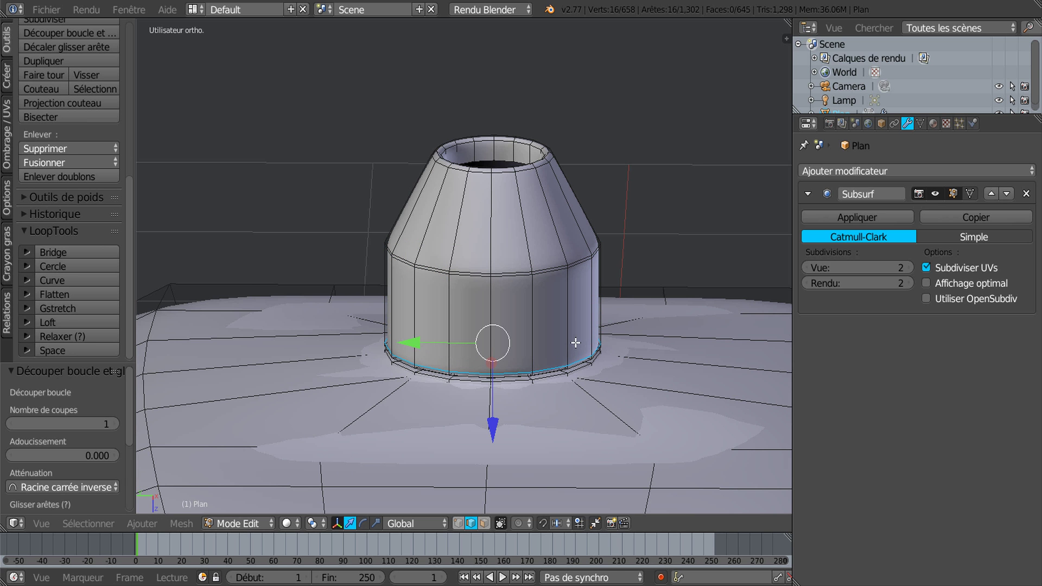
# Inspect the smoothed body, stem and hollow opening in Object Mode, and return to Edit Mode at the opening
pyautogui.scroll(-2, 576, 262)
pyautogui.press('Tab')
pyautogui.moveTo(609, 431); pyautogui.dragTo(428, 431, button='middle')
pyautogui.scroll(-3, 660, 377)
pyautogui.scroll(2, 459, 416)
pyautogui.scroll(4, 518, 356)
pyautogui.moveTo(518, 356); pyautogui.dragTo(466, 399, button='middle')
pyautogui.keyDown('shift'); pyautogui.moveTo(496, 431); pyautogui.dragTo(363, 453, button='middle'); pyautogui.keyUp('shift')
pyautogui.scroll(4, 439, 437)
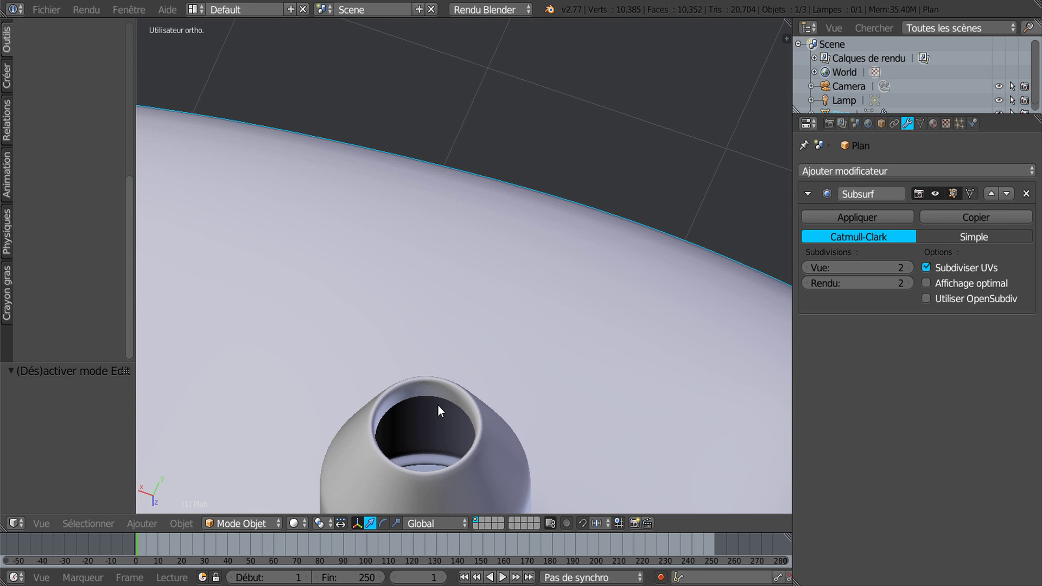
pyautogui.moveTo(430, 470); pyautogui.dragTo(484, 360, button='middle')
pyautogui.press('Tab')
pyautogui.scroll(2, 484, 360)
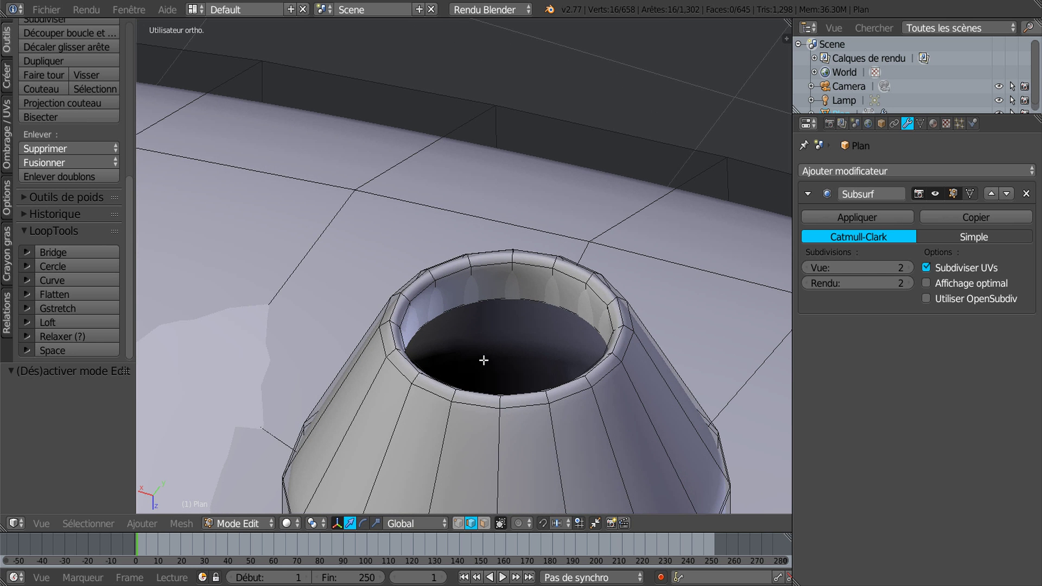
pyautogui.press('x')
pyautogui.rightClick(525, 298)
pyautogui.press('Escape')
# Set the Subsurf viewport subdivisions to 0 and select the vertex loop at the inner end of the opening's rim
pyautogui.click(806, 268)
pyautogui.click(806, 268)
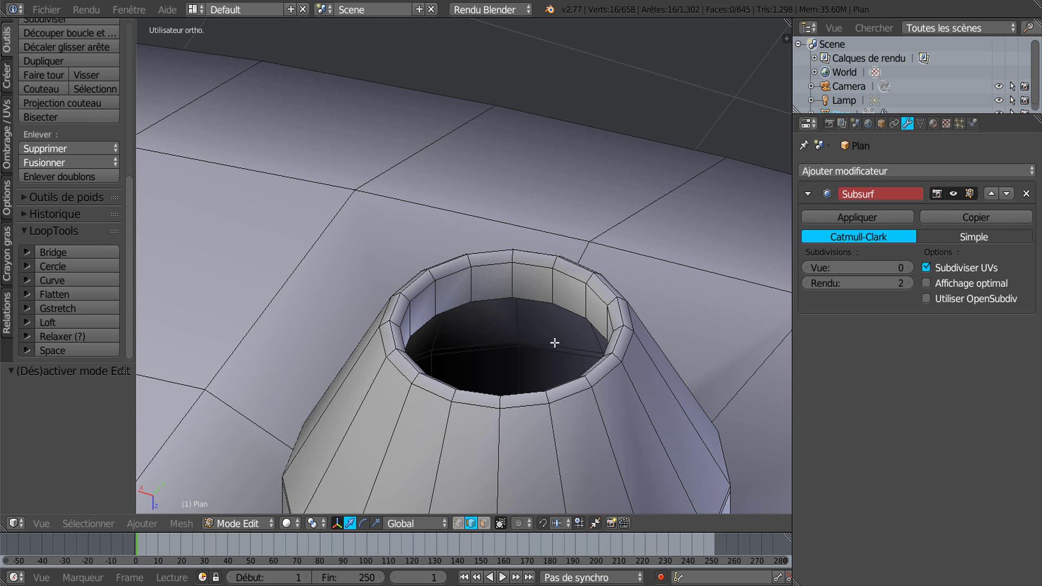
pyautogui.click(459, 523)
pyautogui.keyDown('alt'); pyautogui.rightClick(564, 306); pyautogui.keyUp('alt')
pyautogui.moveTo(561, 399); pyautogui.dragTo(665, 443, button='middle')
# Duplicate the selected vertex loop in place and move the copy about -0.268 along Z, clear of the opening
pyautogui.hotkey('shift', 'd')
pyautogui.rightClick(664, 443)
pyautogui.press('g')
pyautogui.press('z')
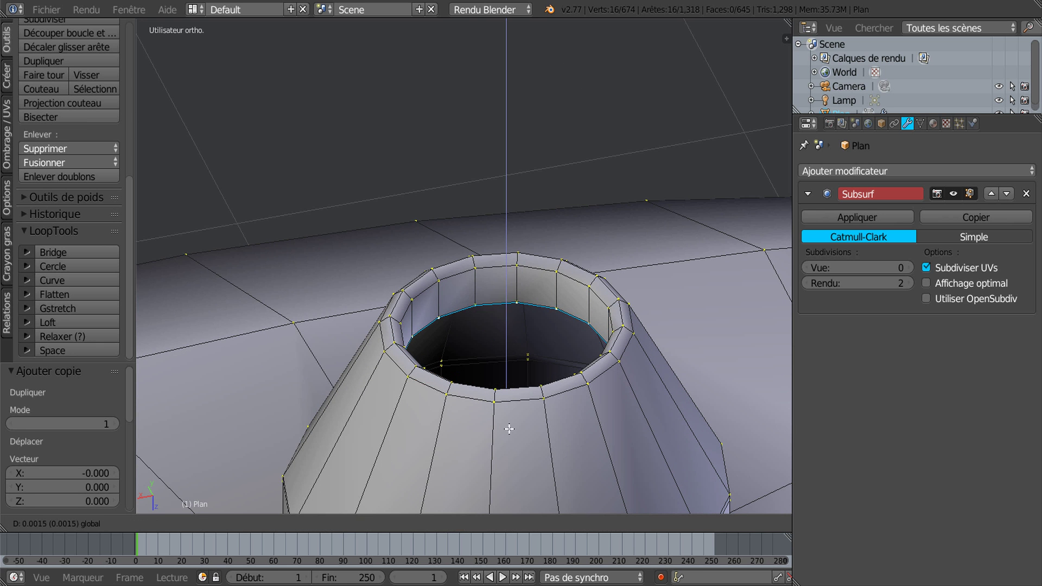
pyautogui.click(509, 309)
pyautogui.moveTo(479, 435); pyautogui.dragTo(593, 355, button='middle')
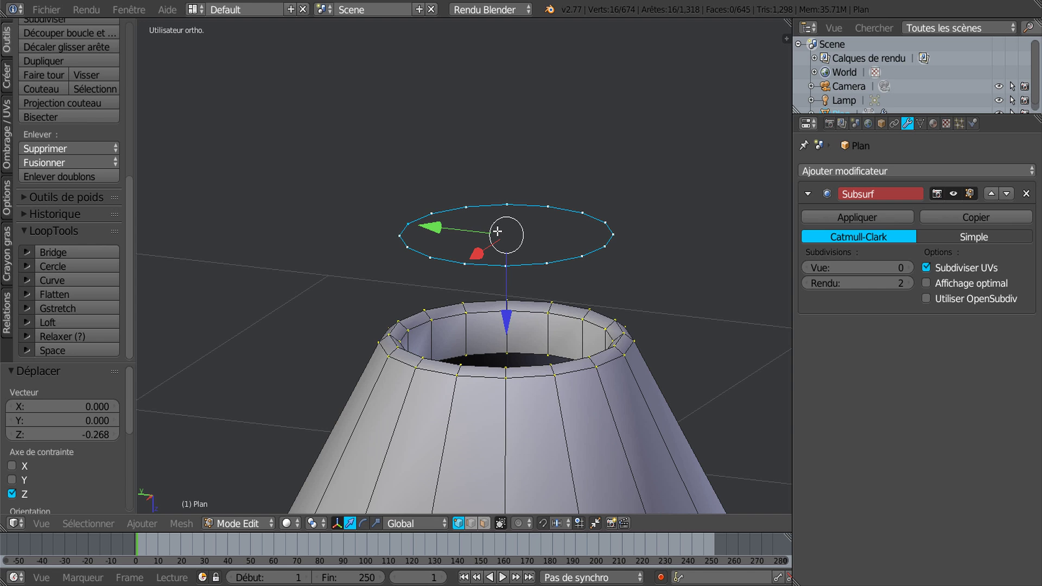
# Deselect two opposite vertices of the duplicated ring and bridge its two halves with LoopTools
pyautogui.keyDown('shift'); pyautogui.rightClick(506, 265); pyautogui.keyUp('shift')
pyautogui.keyDown('shift'); pyautogui.rightClick(508, 202); pyautogui.keyUp('shift')
pyautogui.click(58, 251)
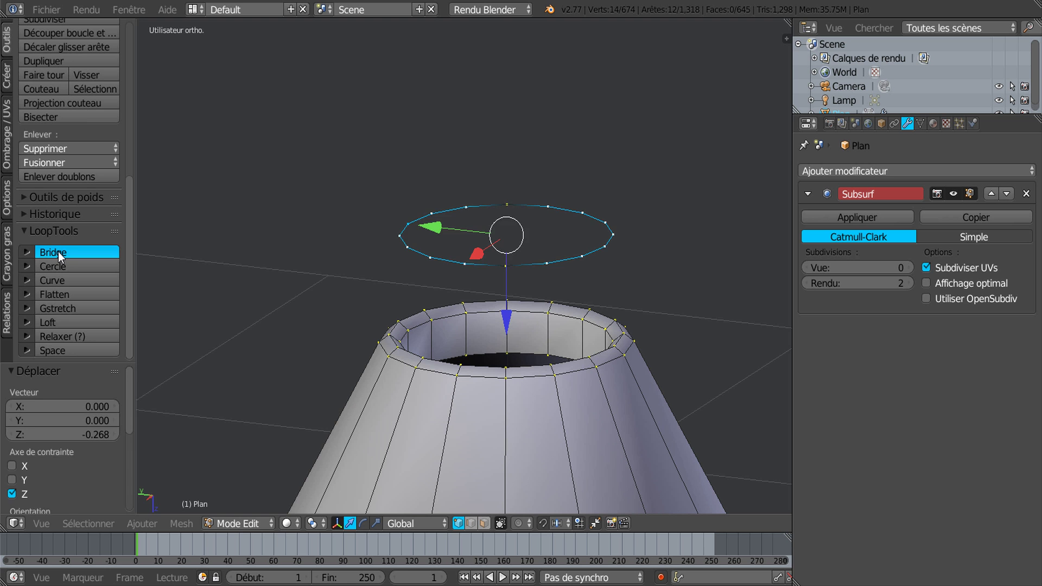
pyautogui.moveTo(576, 298)
pyautogui.mouseDown(button='middle')
pyautogui.moveTo(503, 378)
pyautogui.moveTo(588, 312)
pyautogui.mouseUp(button='middle')
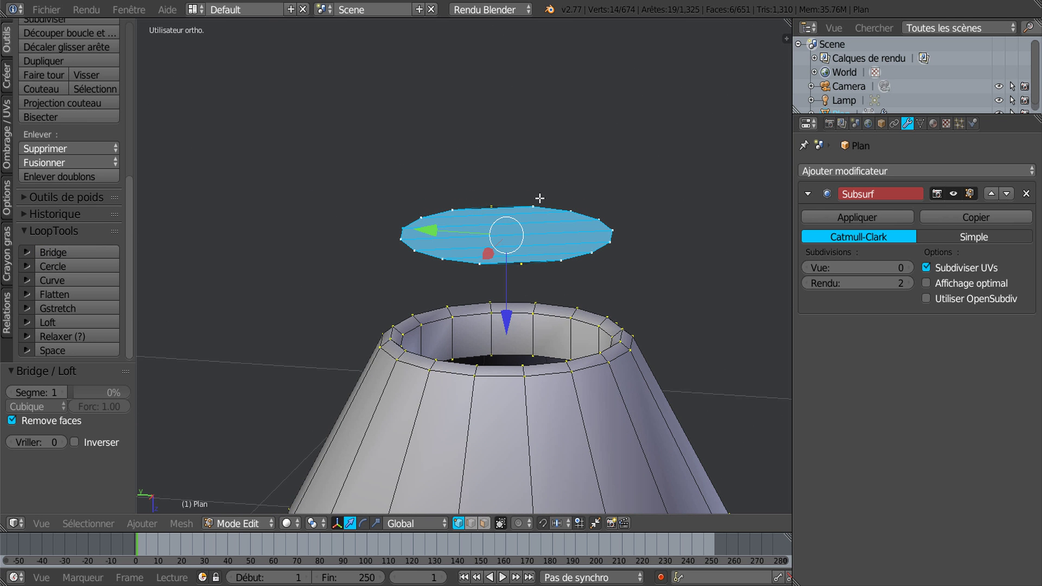
# Try the Inverser option on the bridge and turn it off again
pyautogui.click(74, 443)
pyautogui.moveTo(228, 412); pyautogui.dragTo(257, 467, button='middle')
pyautogui.moveTo(259, 465); pyautogui.dragTo(263, 421, button='middle')
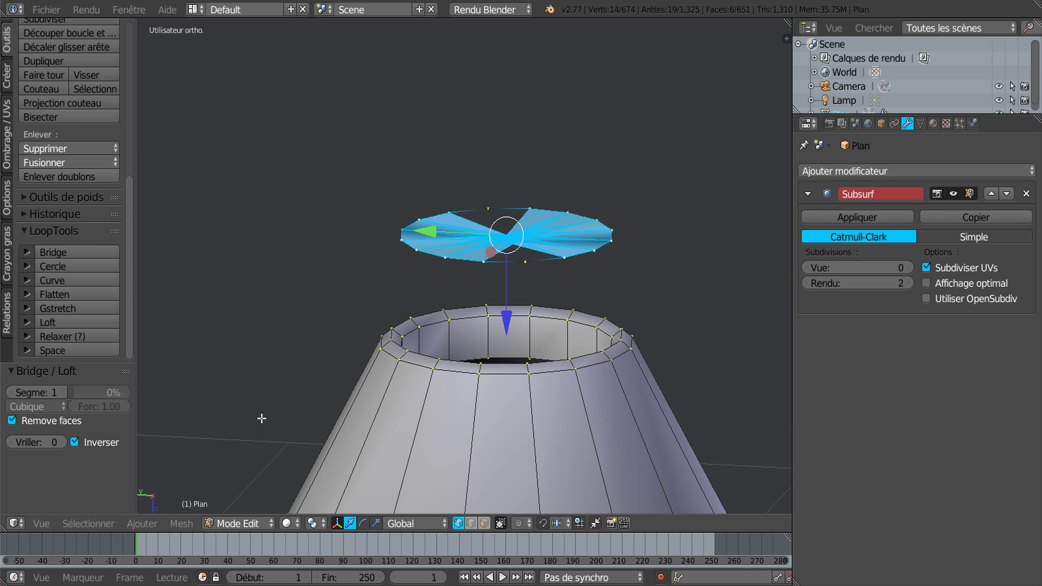
pyautogui.click(75, 442)
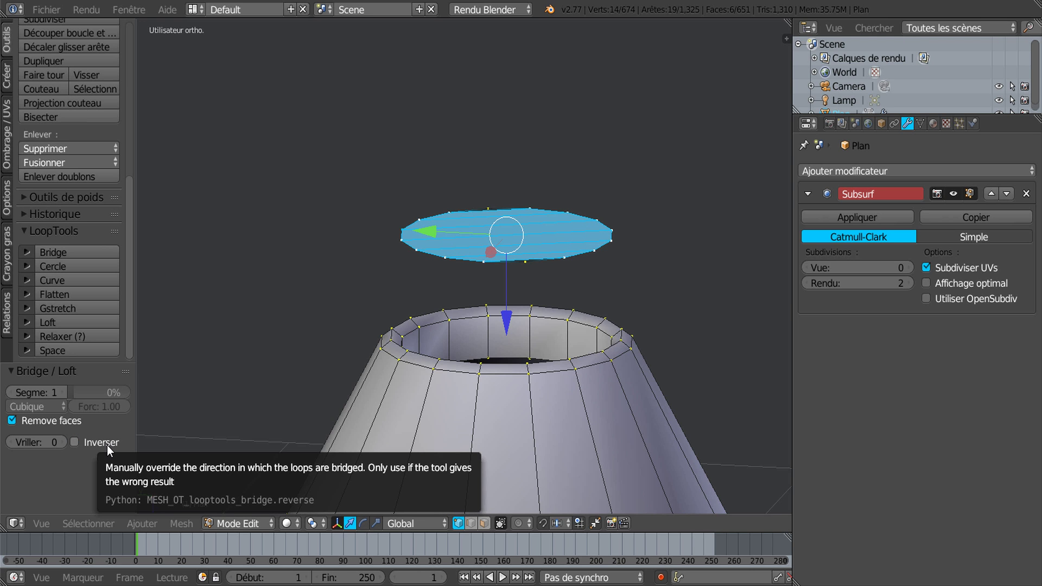
# Select the two unbridged vertices at opposite ends of the filled disc
pyautogui.moveTo(608, 320)
pyautogui.mouseDown(button='middle')
pyautogui.moveTo(605, 345)
pyautogui.moveTo(605, 326)
pyautogui.mouseUp(button='middle')
pyautogui.moveTo(573, 280); pyautogui.dragTo(551, 294, button='middle')
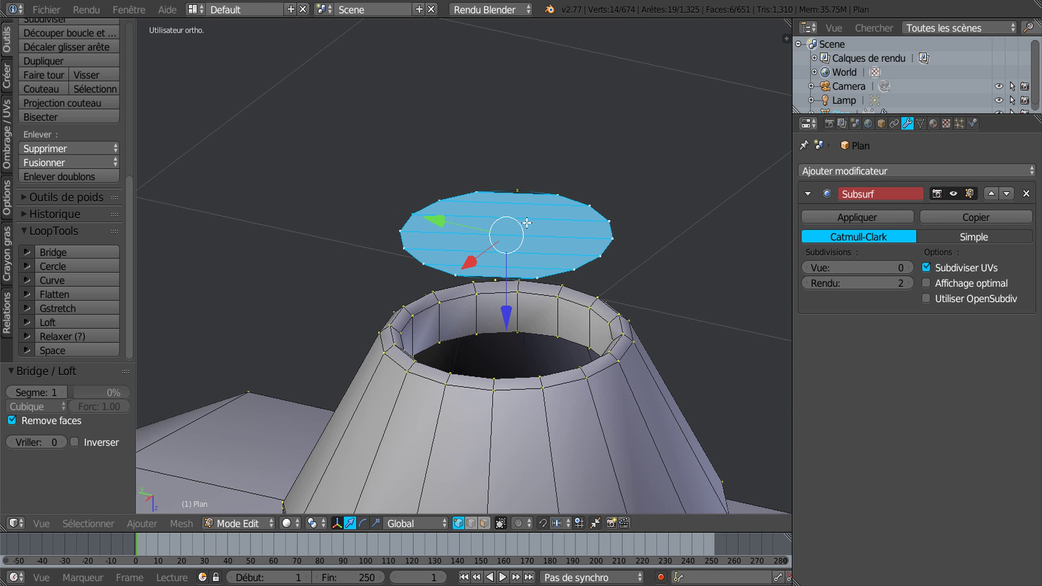
pyautogui.rightClick(518, 184)
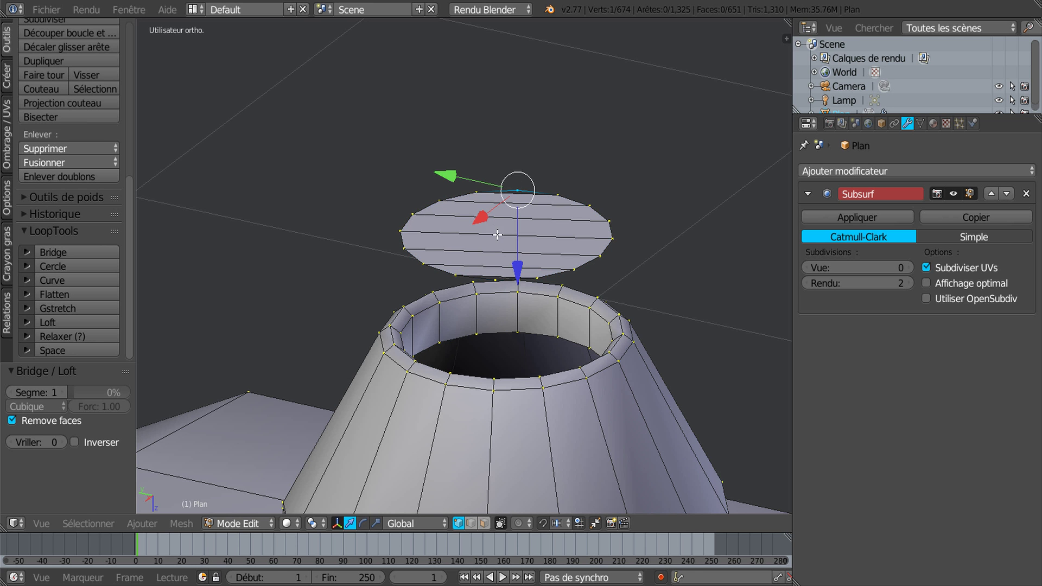
pyautogui.keyDown('shift'); pyautogui.rightClick(495, 280); pyautogui.keyUp('shift')
pyautogui.moveTo(688, 300); pyautogui.dragTo(570, 319, button='middle')
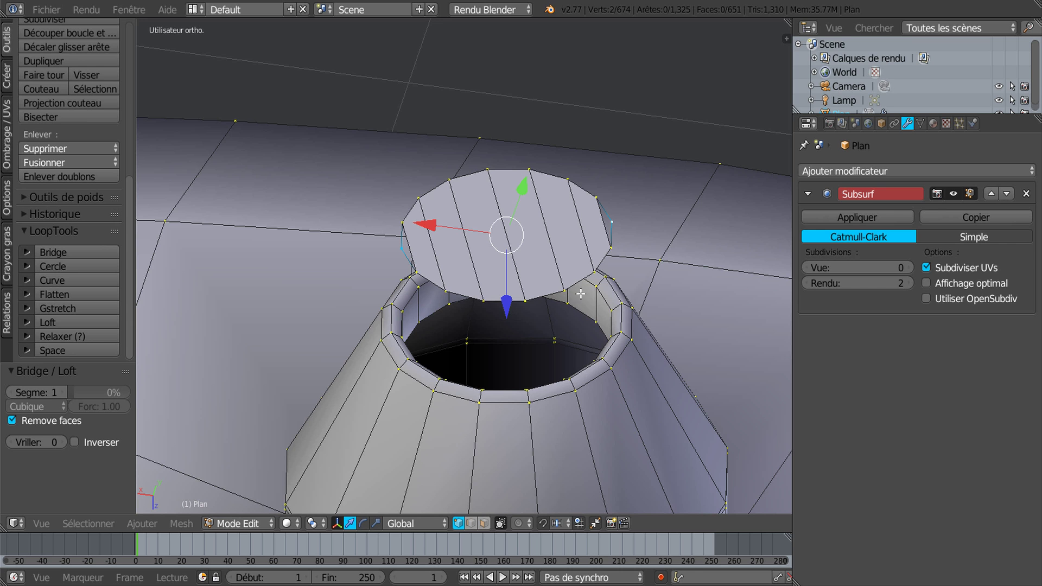
# Delete the two selected end vertices and cut two evenly spaced edge loops across the disc's strips
pyautogui.press('x')
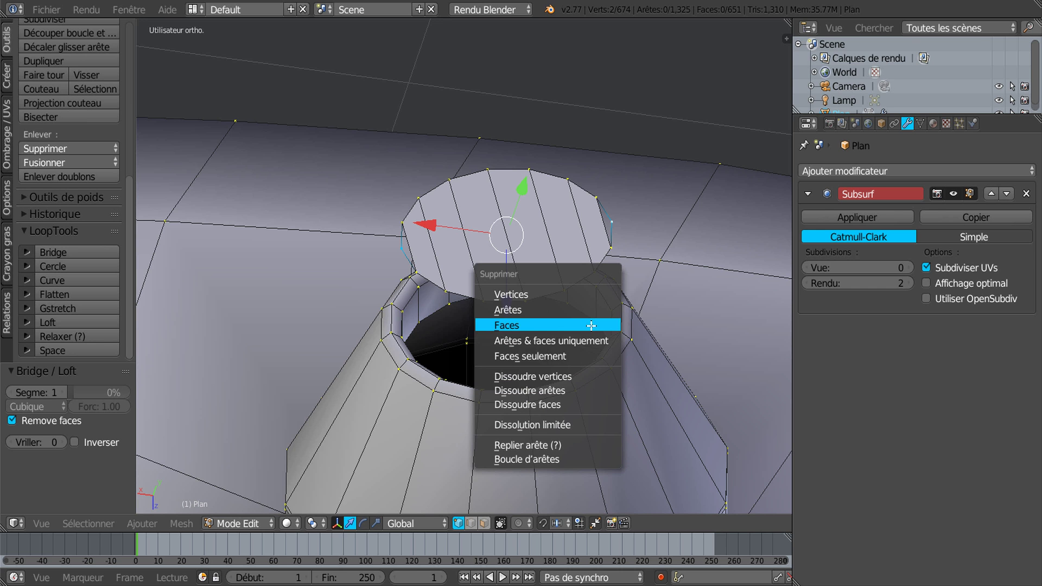
pyautogui.click(550, 294)
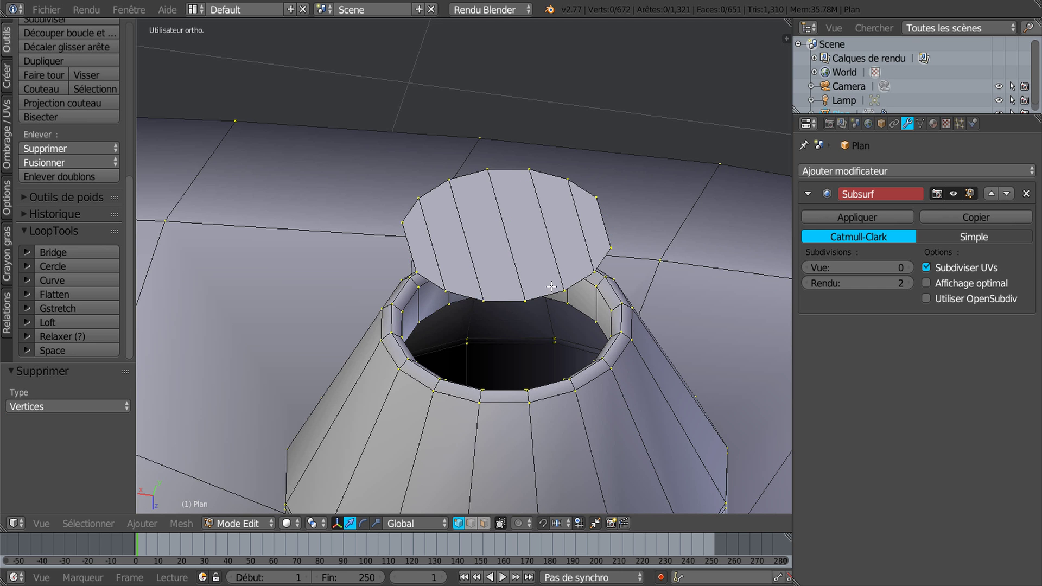
pyautogui.hotkey('ctrl', 'r')
pyautogui.scroll(1, 553, 230)
pyautogui.click(553, 230)
pyautogui.rightClick(553, 231)
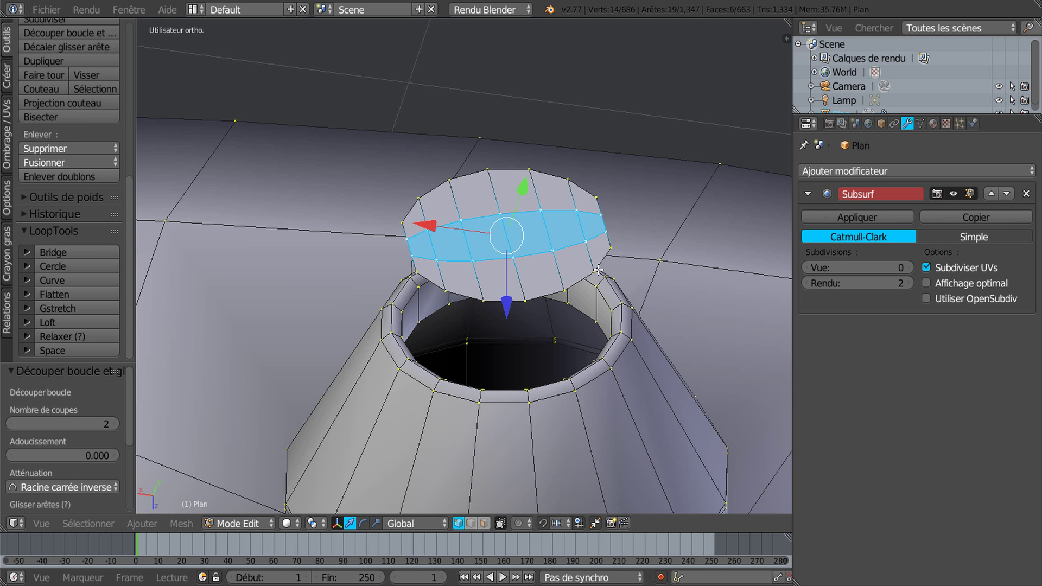
# Straighten each of the disc's two new edge loops with LoopTools Gstretch
pyautogui.keyDown('alt'); pyautogui.rightClick(490, 256); pyautogui.keyUp('alt')
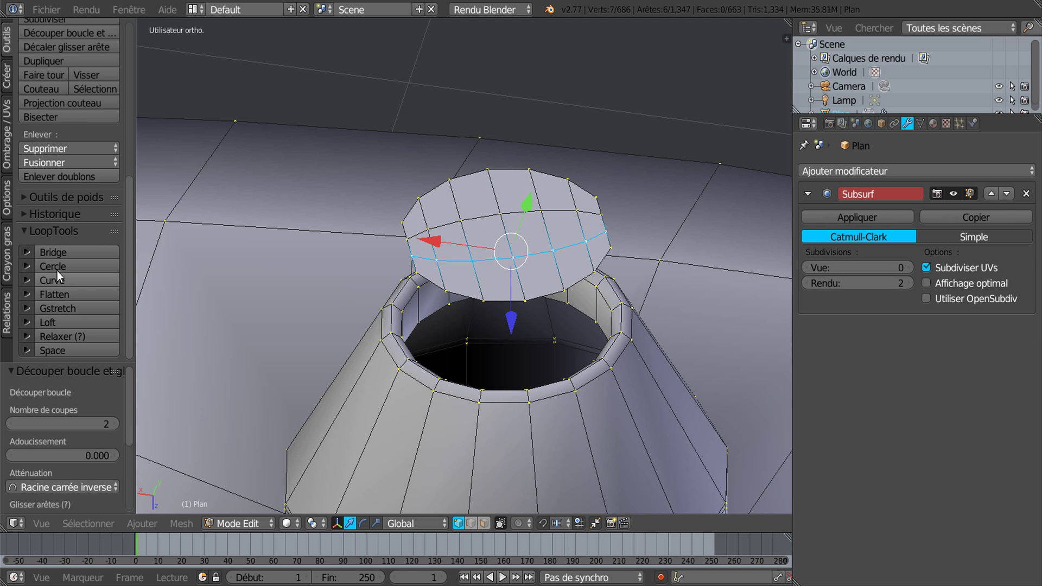
pyautogui.click(64, 306)
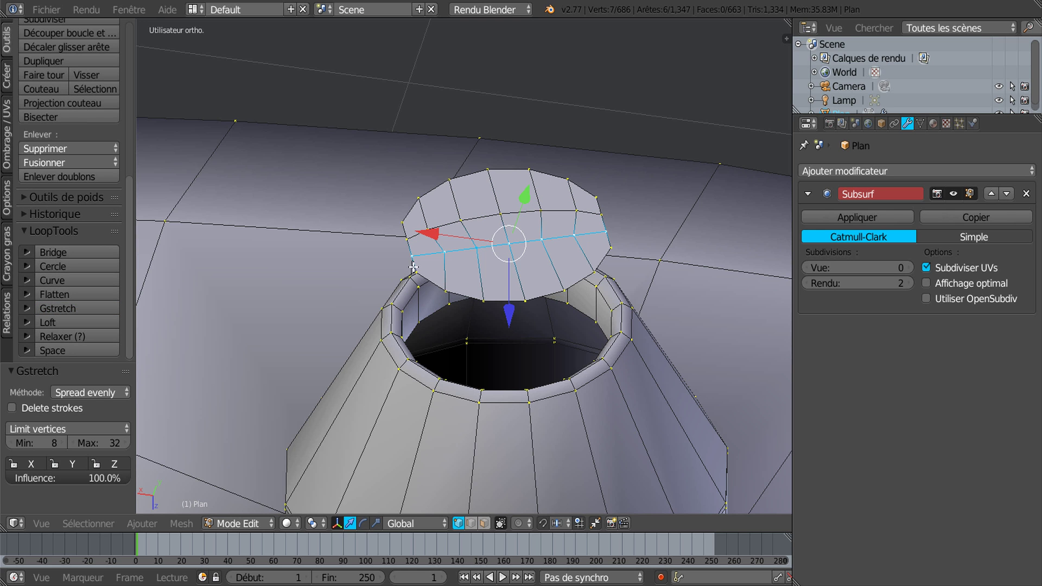
pyautogui.keyDown('alt'); pyautogui.rightClick(513, 212); pyautogui.keyUp('alt')
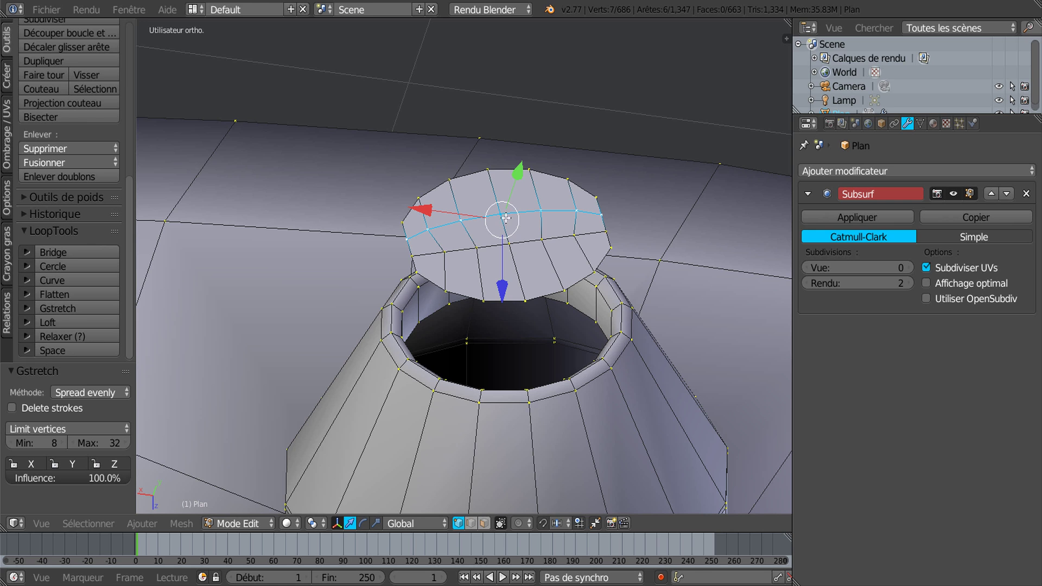
pyautogui.click(61, 307)
pyautogui.moveTo(674, 270); pyautogui.dragTo(730, 323, button='middle')
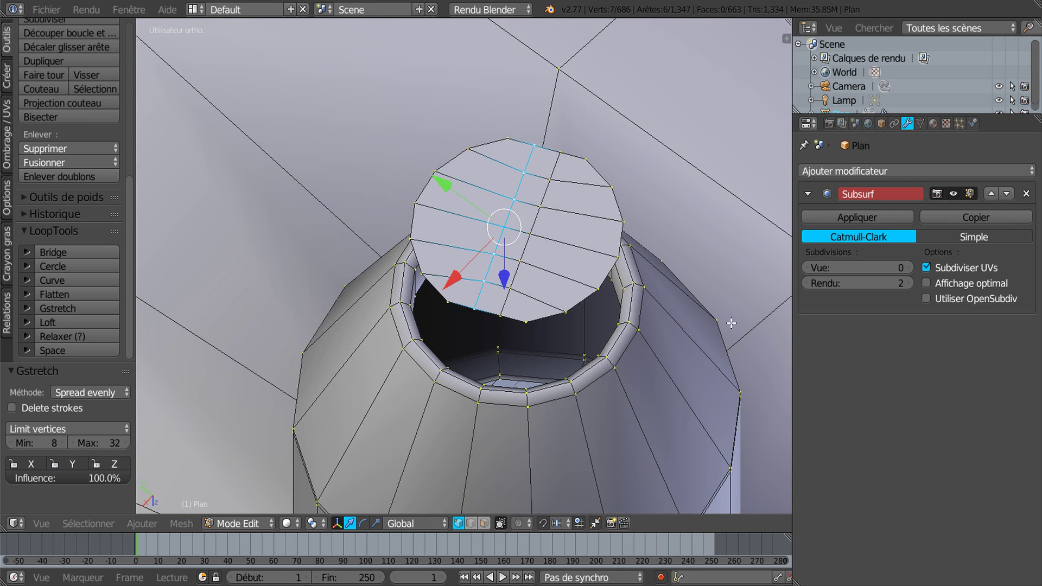
pyautogui.moveTo(629, 348); pyautogui.dragTo(515, 364, button='middle')
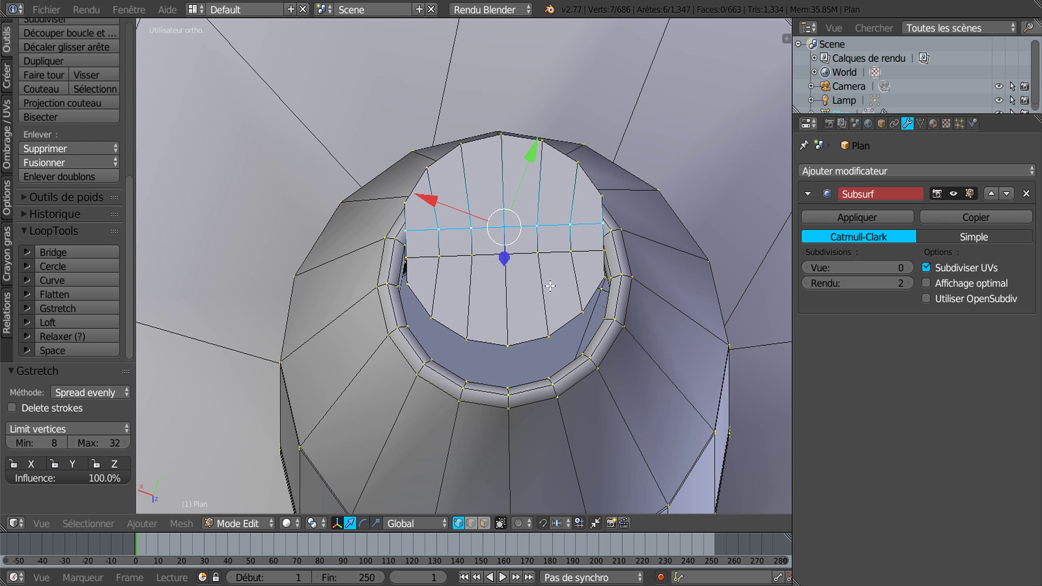
pyautogui.keyDown('alt'); pyautogui.keyDown('shift'); pyautogui.rightClick(551, 253); pyautogui.keyUp('shift'); pyautogui.keyUp('alt')
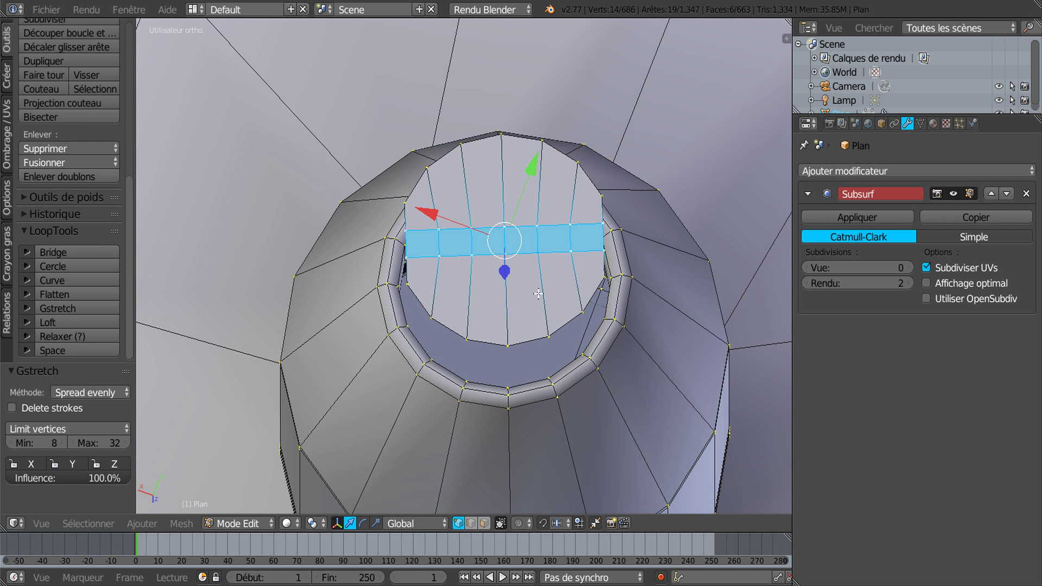
pyautogui.press('ctrl+KP_7')
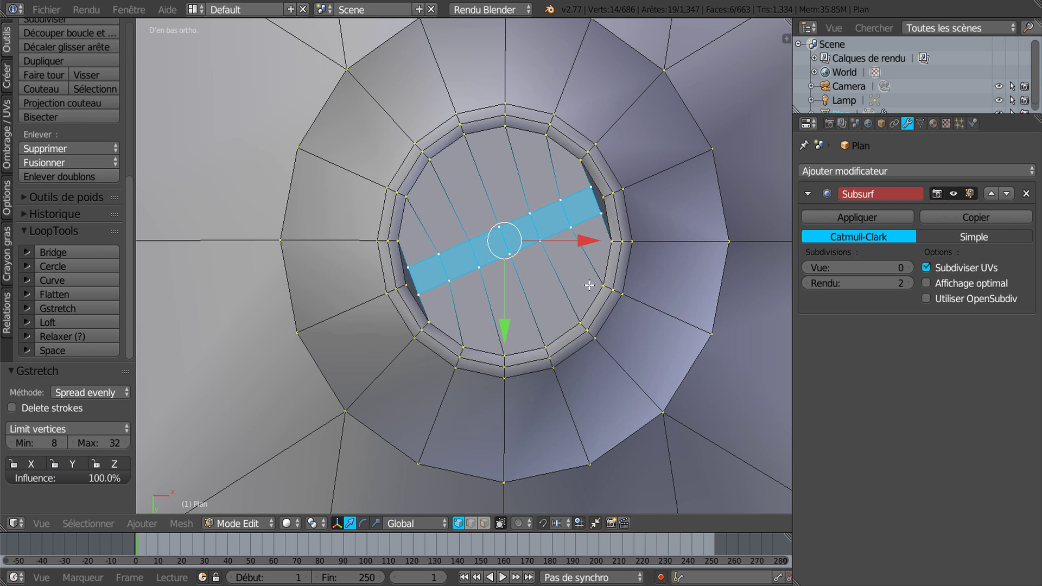
pyautogui.click(375, 523)
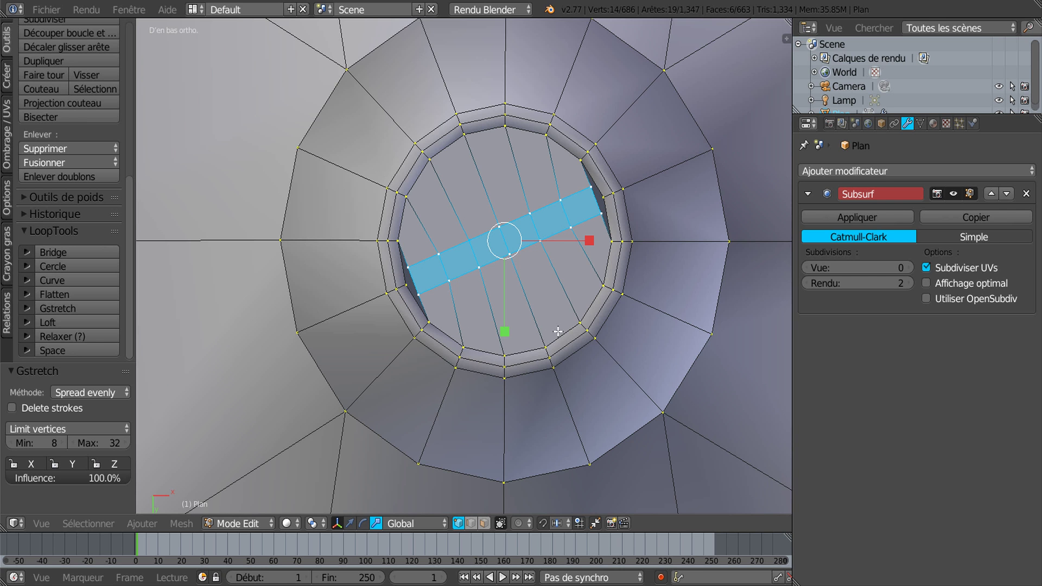
pyautogui.scroll(-5, 592, 343)
pyautogui.moveTo(596, 363); pyautogui.dragTo(636, 363, button='middle')
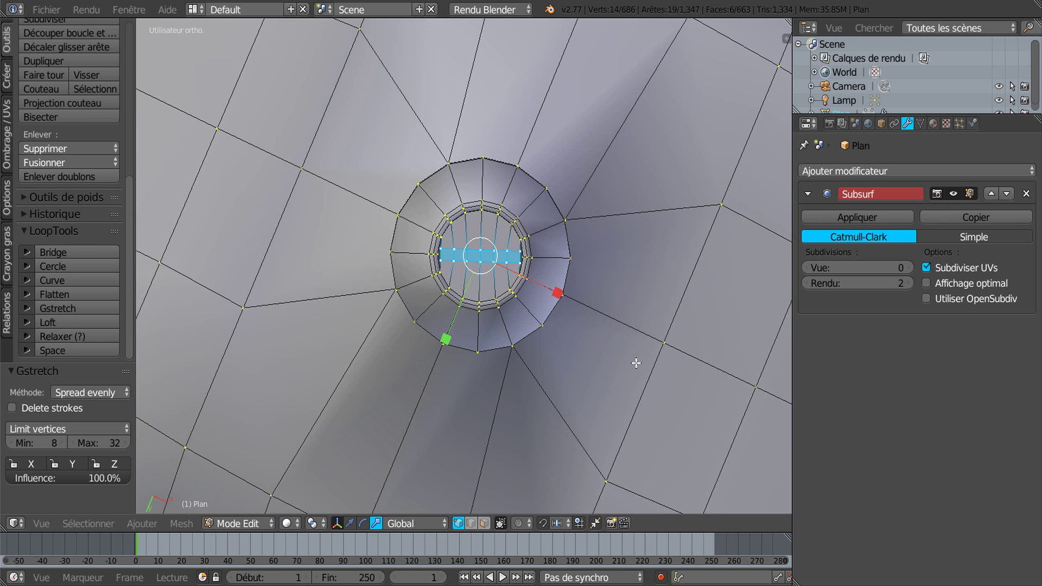
pyautogui.scroll(3, 534, 363)
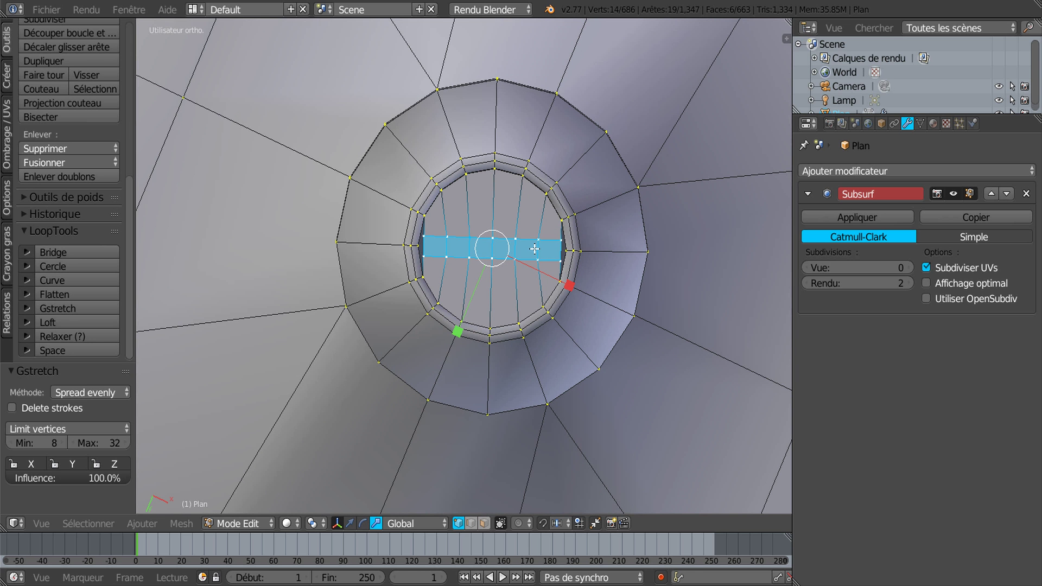
# Select the whole linked disc and rotate it about 22.42° in the bottom view so its middle strip lies along X
pyautogui.rightClick(426, 237)
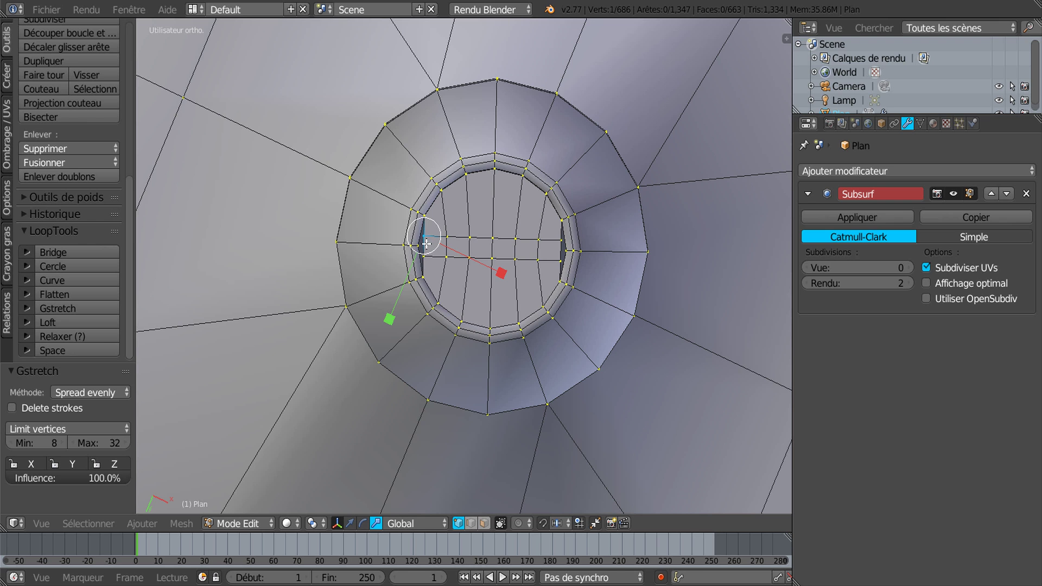
pyautogui.keyDown('shift'); pyautogui.rightClick(424, 255); pyautogui.keyUp('shift')
pyautogui.click(349, 524)
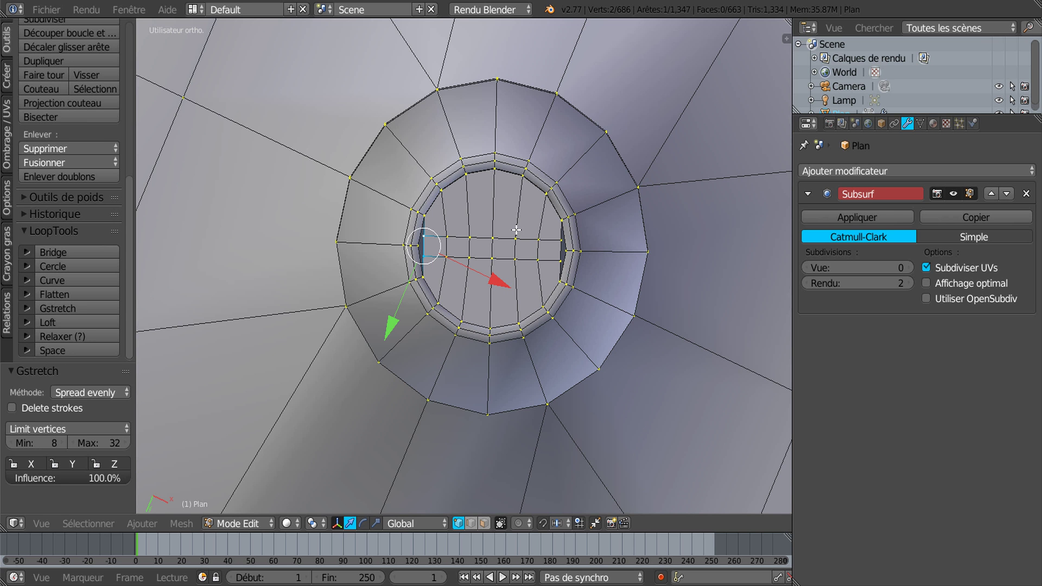
pyautogui.hotkey('ctrl', 'l')
pyautogui.scroll(-3, 516, 230)
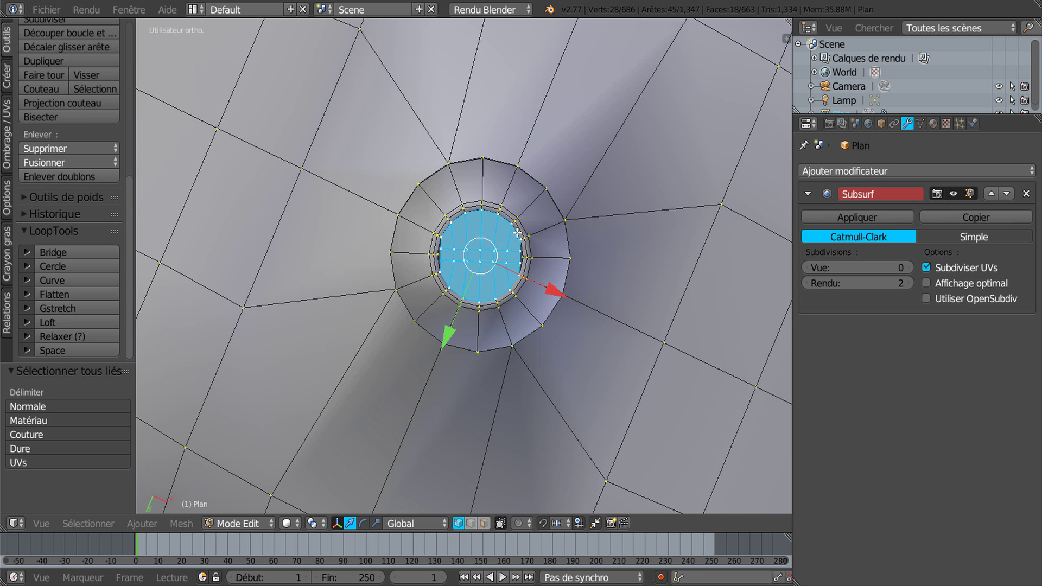
pyautogui.press('KP_7')
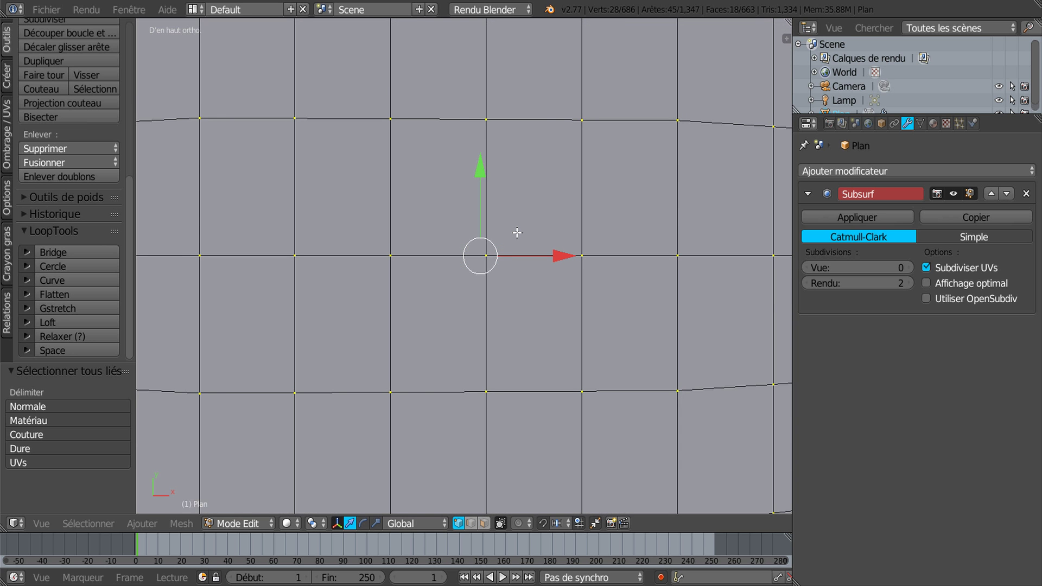
pyautogui.press('ctrl+KP_1')
pyautogui.press('ctrl+KP_7')
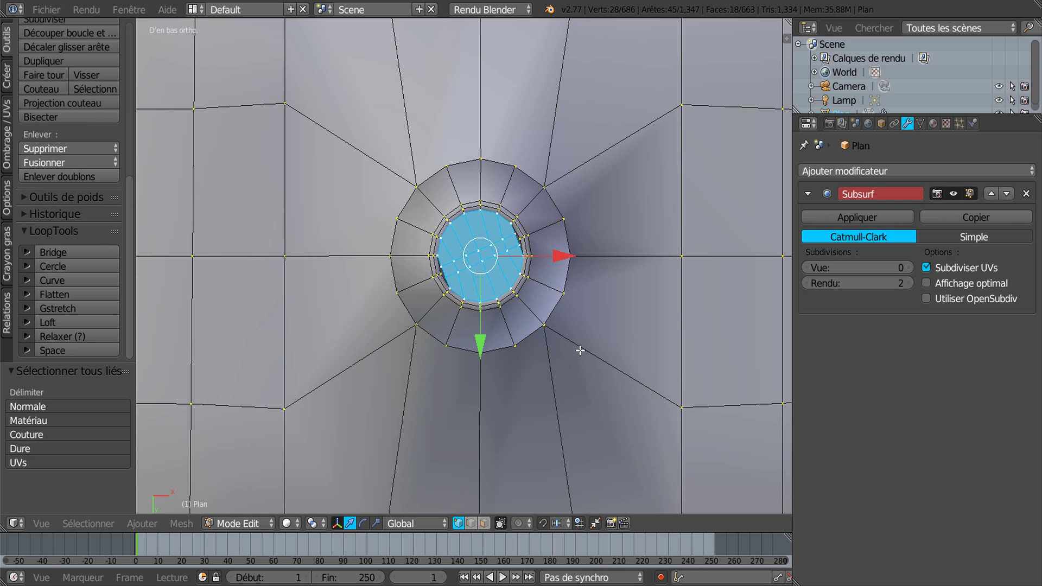
pyautogui.press('r')
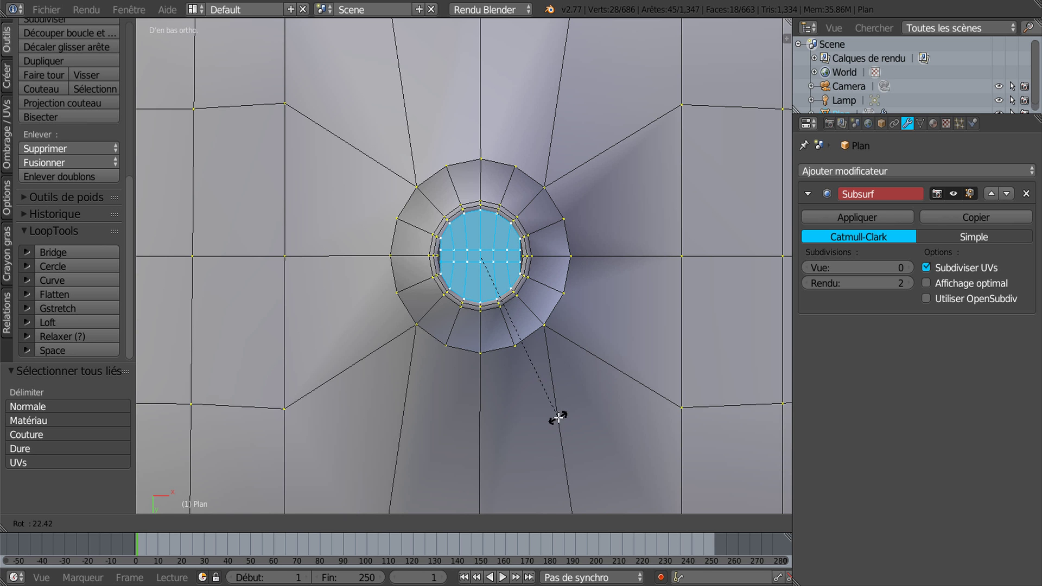
pyautogui.click(558, 416)
# Select only the disc's middle strip of faces and stretch it along X to follow the round outline
pyautogui.click(375, 524)
pyautogui.scroll(4, 442, 391)
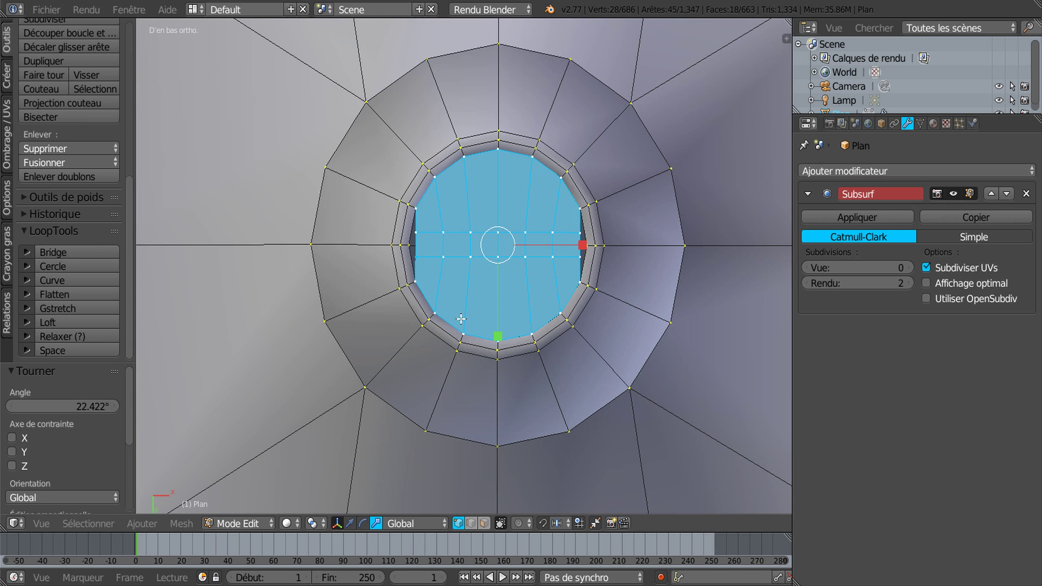
pyautogui.press('a')
pyautogui.keyDown('ctrl'); pyautogui.keyDown('alt'); pyautogui.rightClick(467, 250); pyautogui.keyUp('alt'); pyautogui.keyUp('ctrl')
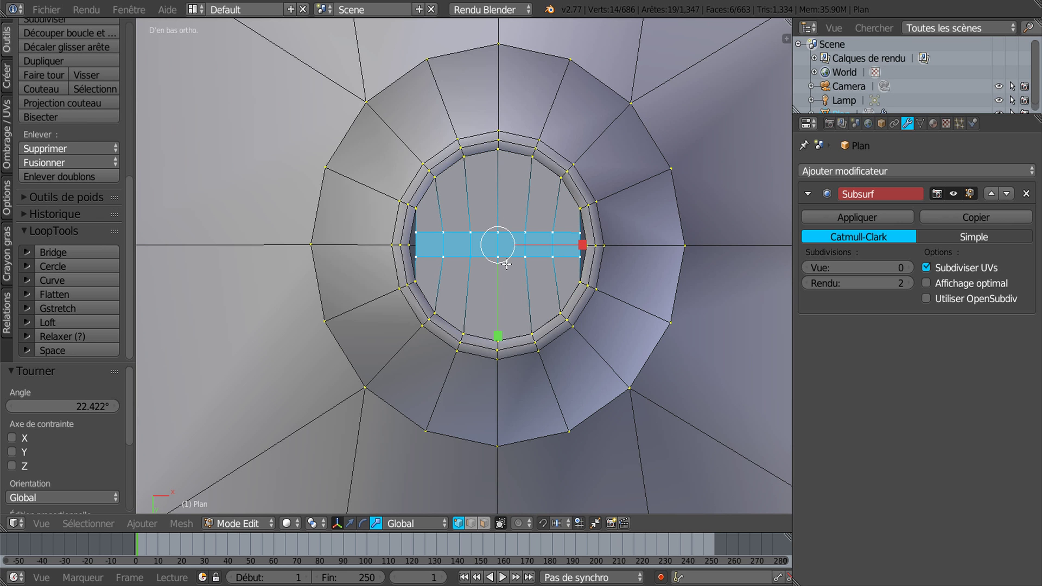
pyautogui.moveTo(584, 242)
pyautogui.mouseDown()
pyautogui.moveTo(633, 235)
pyautogui.moveTo(581, 245)
pyautogui.mouseUp()
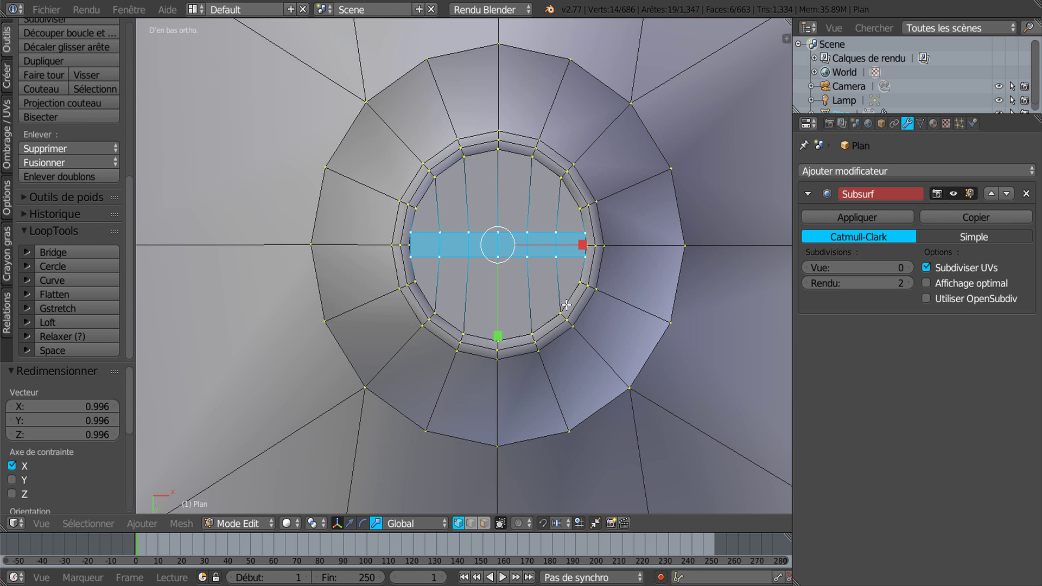
# Extrude the middle strip of faces and move it about 0.019 along Z to form a groove
pyautogui.moveTo(585, 295); pyautogui.dragTo(659, 307, button='middle')
pyautogui.press('e')
pyautogui.press('Escape')
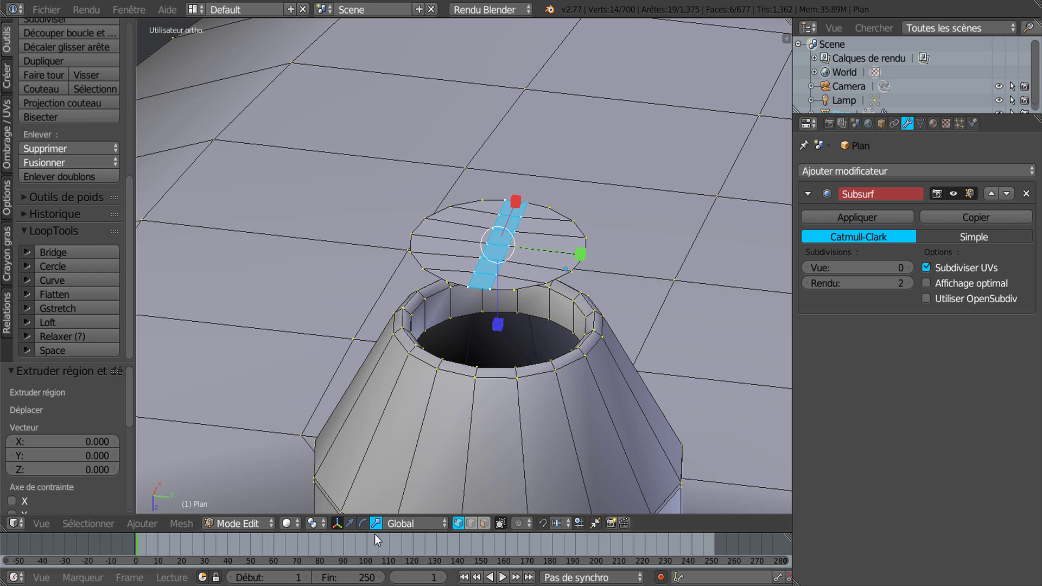
pyautogui.press('g')
pyautogui.press('z')
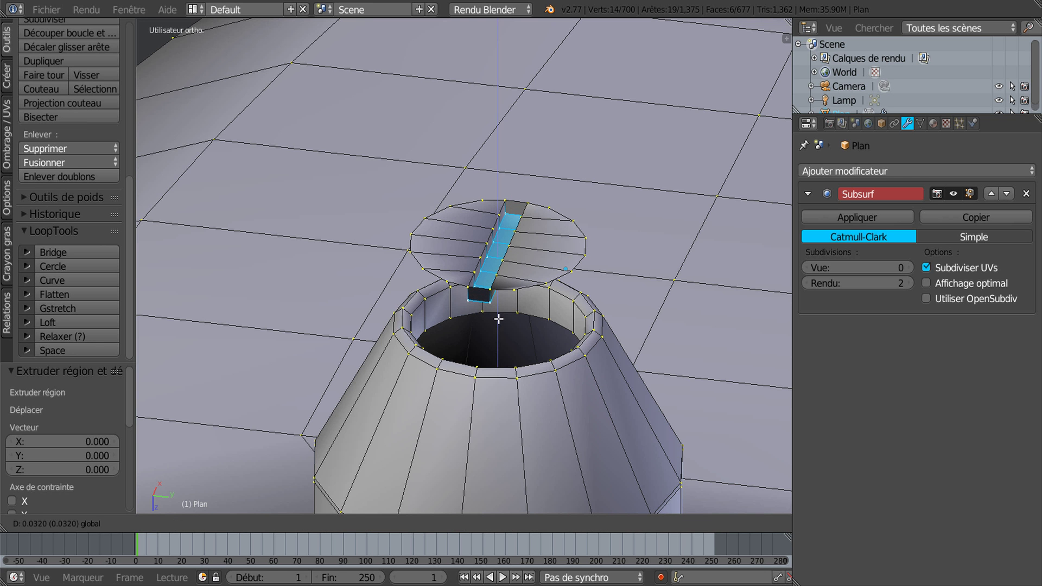
pyautogui.click(498, 319)
pyautogui.moveTo(498, 320); pyautogui.dragTo(525, 305, button='middle')
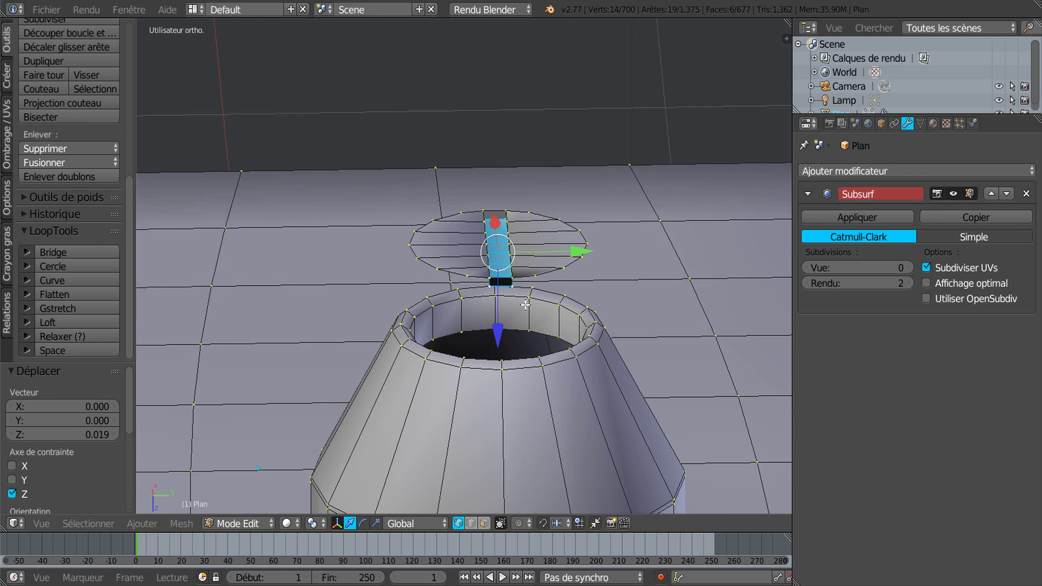
# Delete the upper edge at each end of the groove to open both ends
pyautogui.scroll(4, 525, 305)
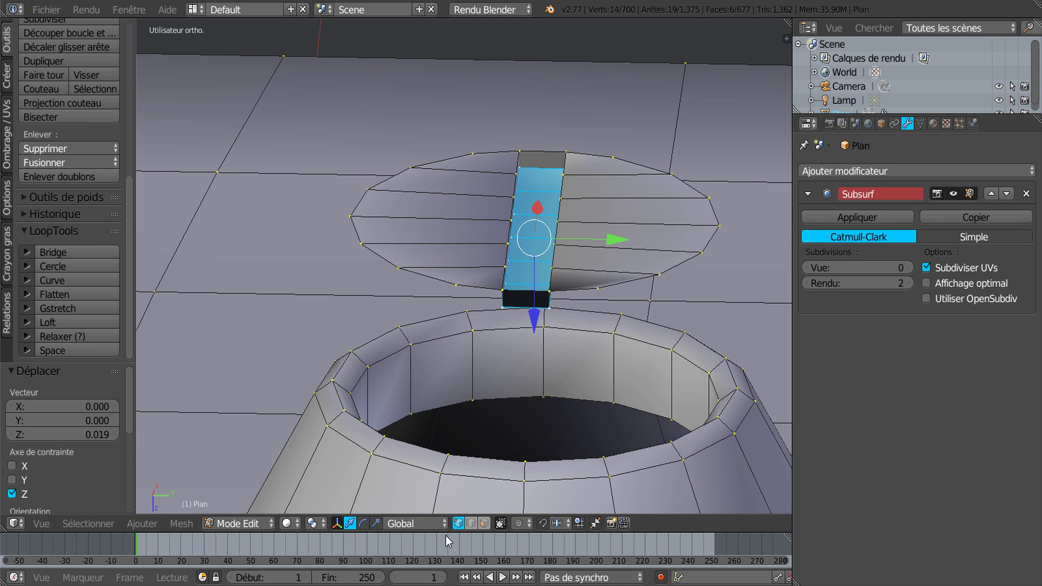
pyautogui.click(470, 524)
pyautogui.rightClick(541, 153)
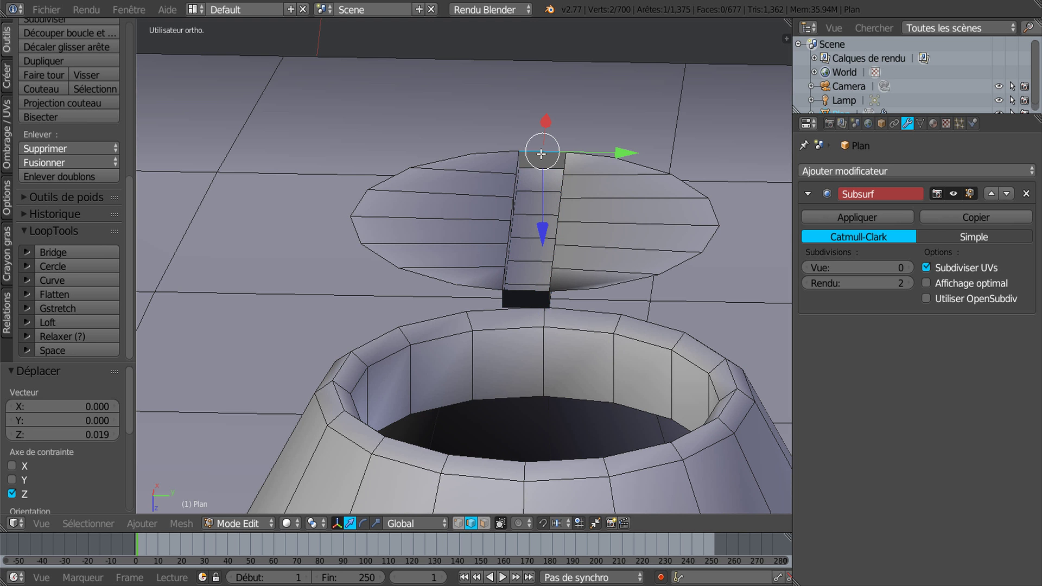
pyautogui.keyDown('shift'); pyautogui.rightClick(528, 291); pyautogui.keyUp('shift')
pyautogui.moveTo(528, 292); pyautogui.dragTo(588, 315, button='middle')
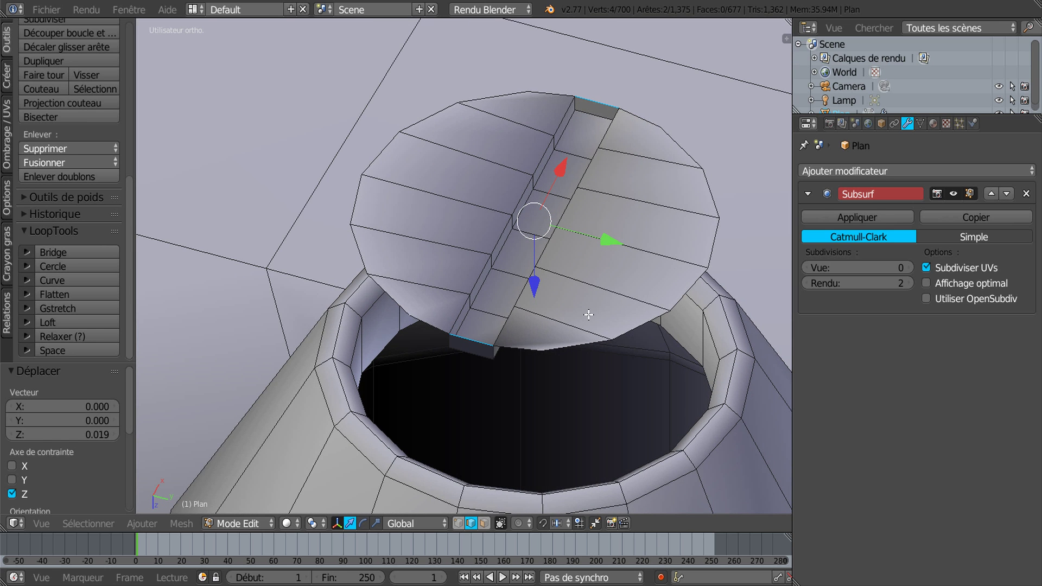
pyautogui.press('x')
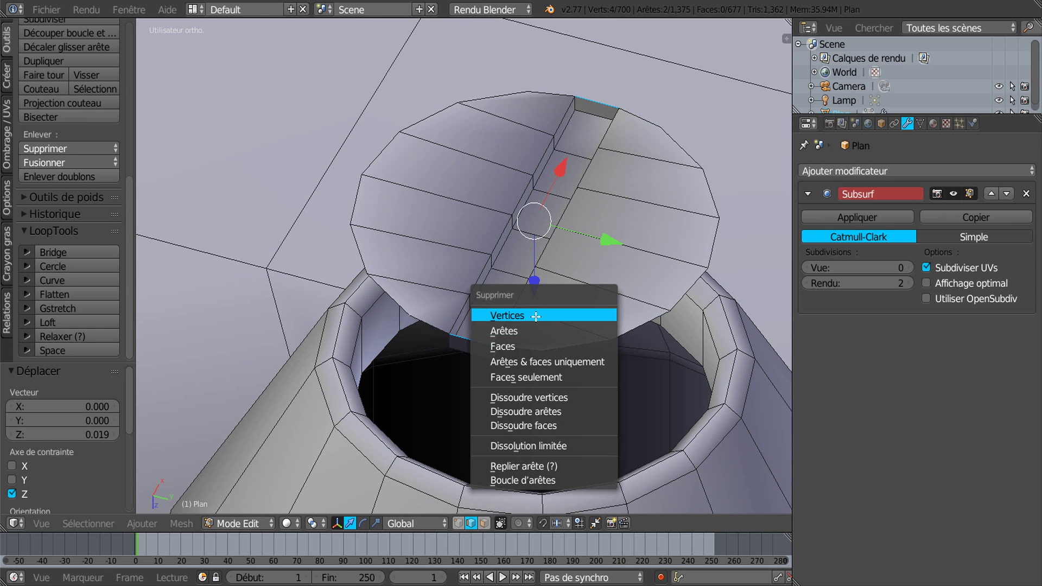
pyautogui.click(533, 330)
pyautogui.moveTo(565, 291); pyautogui.dragTo(597, 274, button='middle')
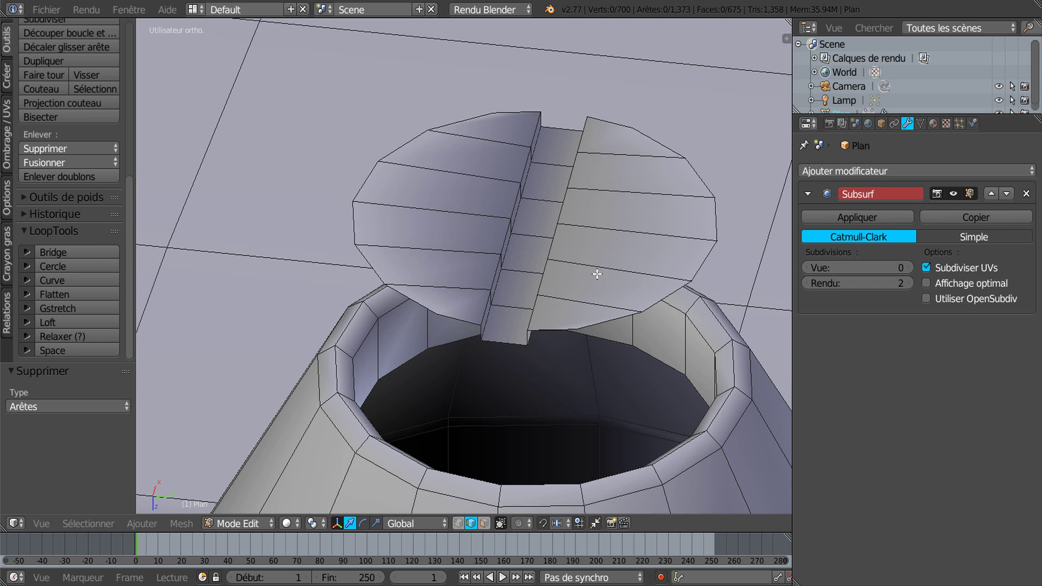
# Set the Subsurf modifier's viewport subdivisions to 2
pyautogui.click(911, 263)
pyautogui.write('2')
pyautogui.press('Return')
pyautogui.moveTo(683, 281); pyautogui.dragTo(658, 272, button='middle')
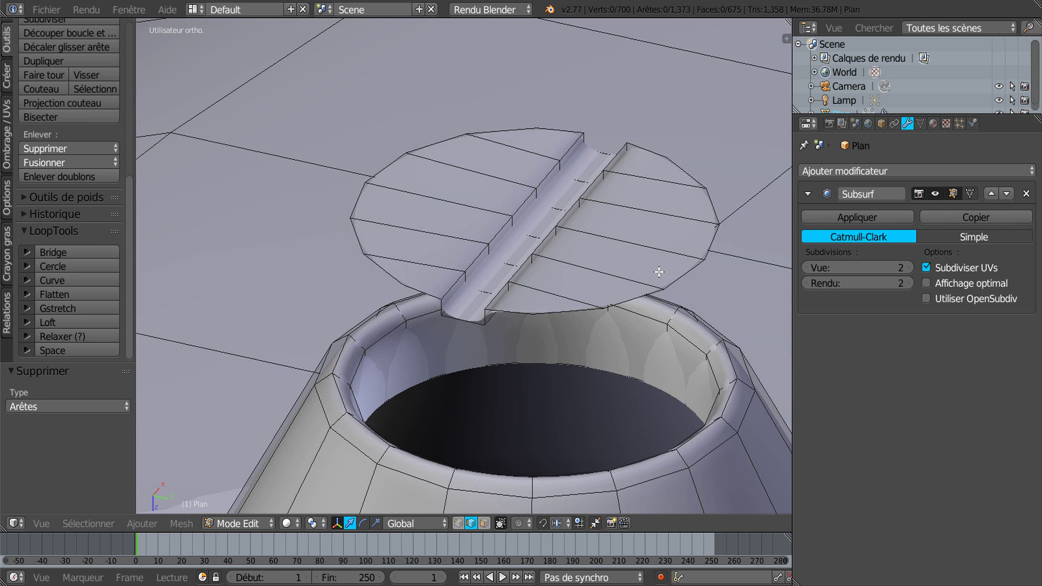
# Select the disc's full outer boundary edges, including the edges at both open ends of the groove
pyautogui.keyDown('alt'); pyautogui.rightClick(685, 270); pyautogui.keyUp('alt')
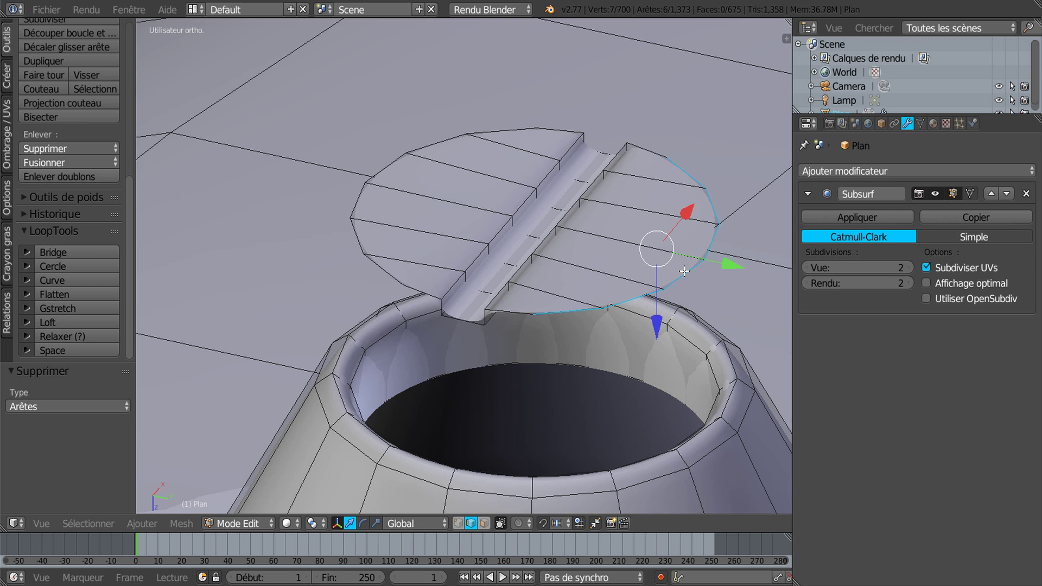
pyautogui.keyDown('alt'); pyautogui.keyDown('shift'); pyautogui.rightClick(472, 320); pyautogui.keyUp('shift'); pyautogui.keyUp('alt')
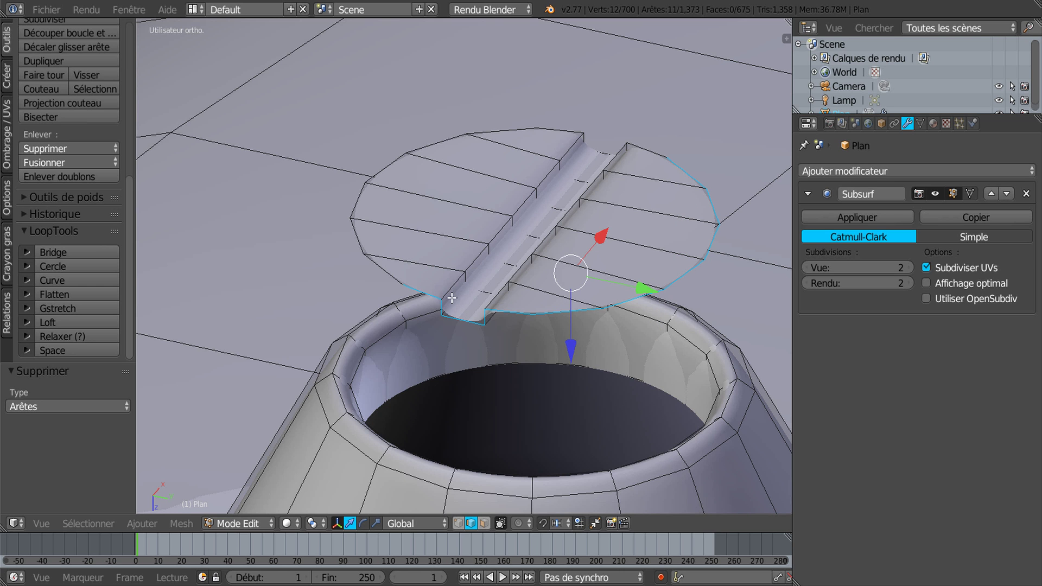
pyautogui.keyDown('alt'); pyautogui.keyDown('shift'); pyautogui.rightClick(369, 241); pyautogui.keyUp('shift'); pyautogui.keyUp('alt')
pyautogui.keyDown('alt'); pyautogui.keyDown('shift'); pyautogui.rightClick(569, 138); pyautogui.keyUp('shift'); pyautogui.keyUp('alt')
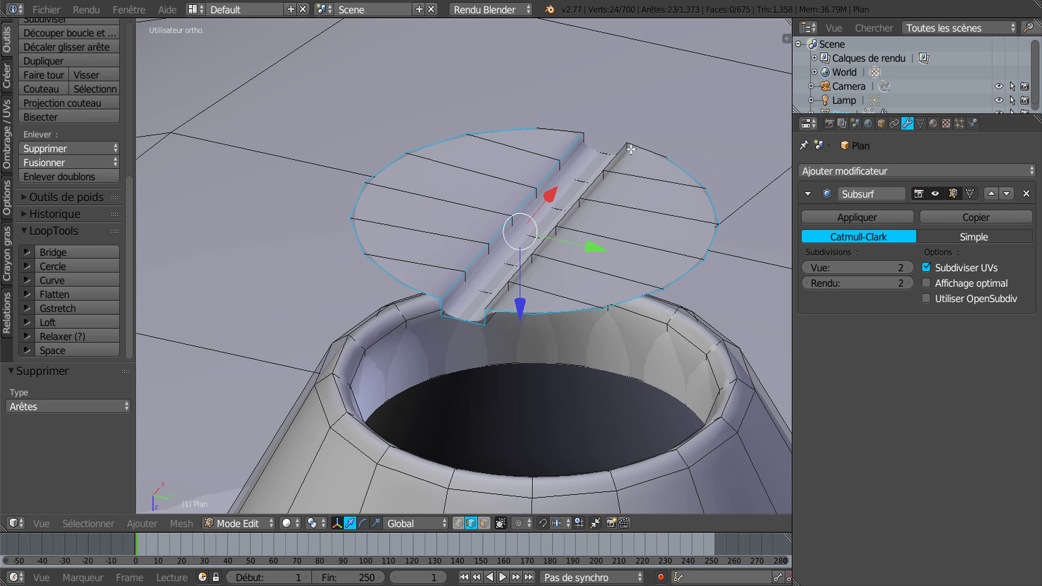
pyautogui.keyDown('alt'); pyautogui.keyDown('shift'); pyautogui.rightClick(607, 154); pyautogui.keyUp('shift'); pyautogui.keyUp('alt')
pyautogui.keyDown('alt'); pyautogui.keyDown('shift'); pyautogui.rightClick(553, 167); pyautogui.keyUp('shift'); pyautogui.keyUp('alt')
# Extrude the disc's boundary edges, move them about 0.062 along Z, and flatten the extruded loop with the LoopTools Best fit plane
pyautogui.moveTo(549, 239)
pyautogui.mouseDown(button='middle')
pyautogui.moveTo(537, 309)
pyautogui.moveTo(619, 226)
pyautogui.moveTo(623, 245)
pyautogui.moveTo(633, 207)
pyautogui.mouseUp(button='middle')
pyautogui.hotkey('shift', 'z')
pyautogui.hotkey('shift', 'z')
pyautogui.press('e')
pyautogui.rightClick(620, 222)
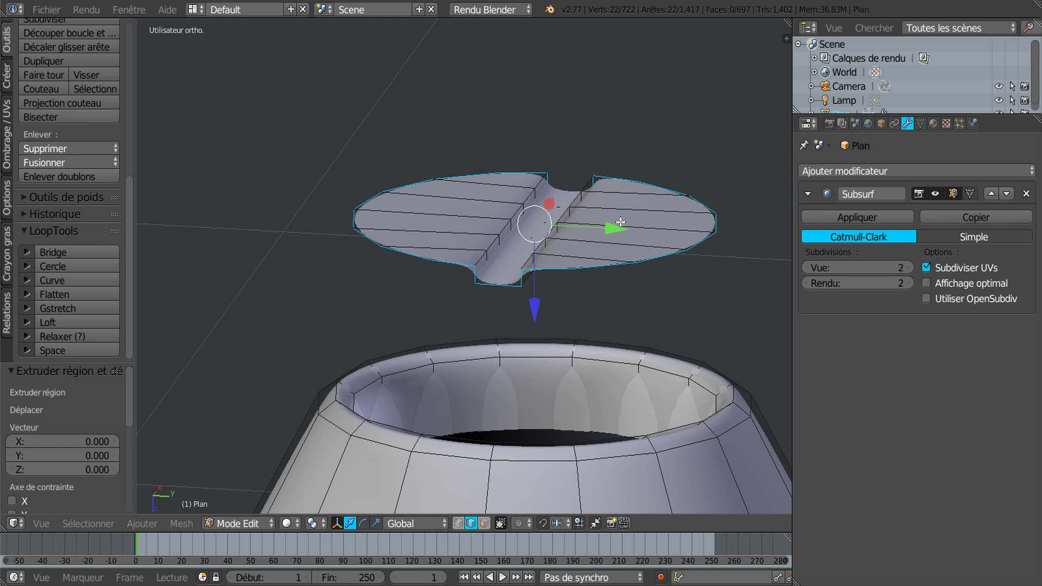
pyautogui.moveTo(537, 305); pyautogui.dragTo(544, 365)
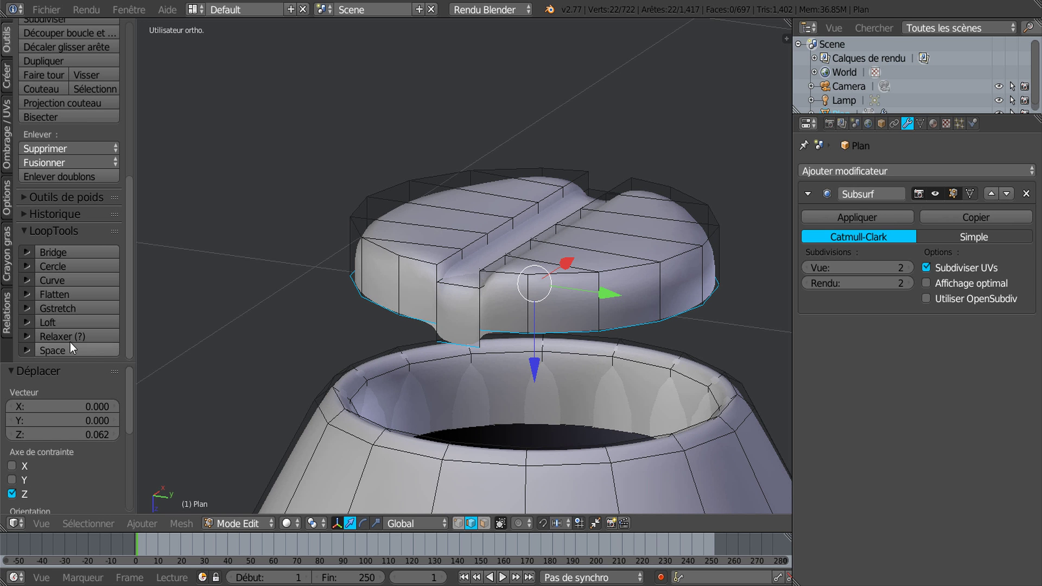
pyautogui.click(69, 294)
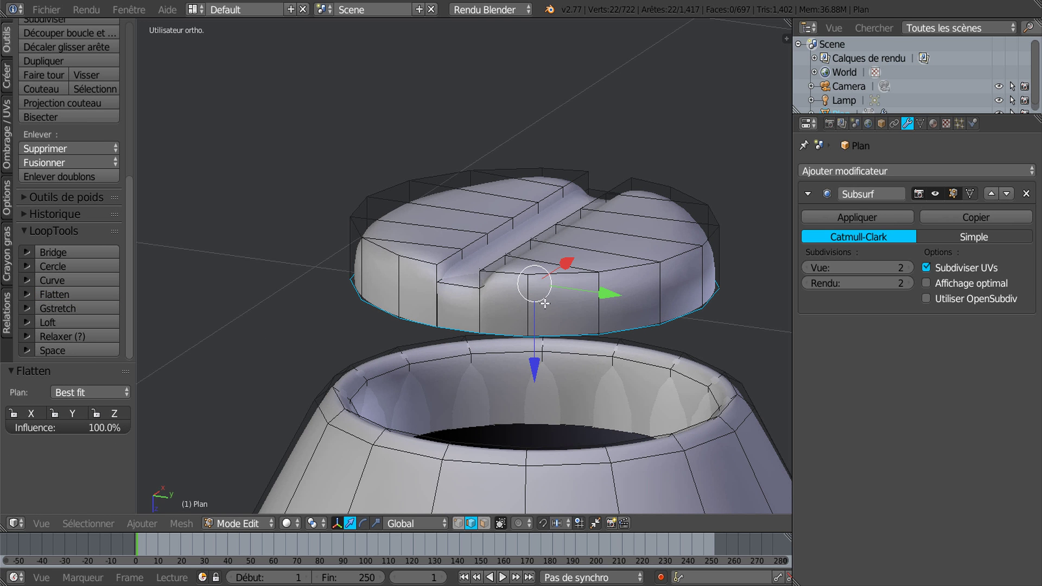
# Select all the disc's linked geometry and assign Matériau.001 to it
pyautogui.moveTo(642, 312); pyautogui.dragTo(565, 304, button='middle')
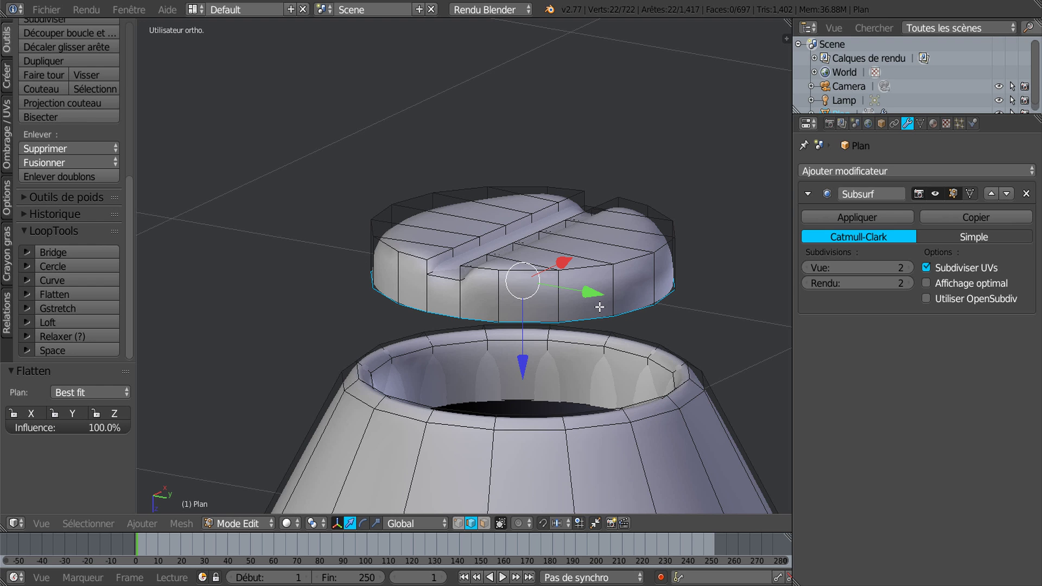
pyautogui.hotkey('ctrl', 'l')
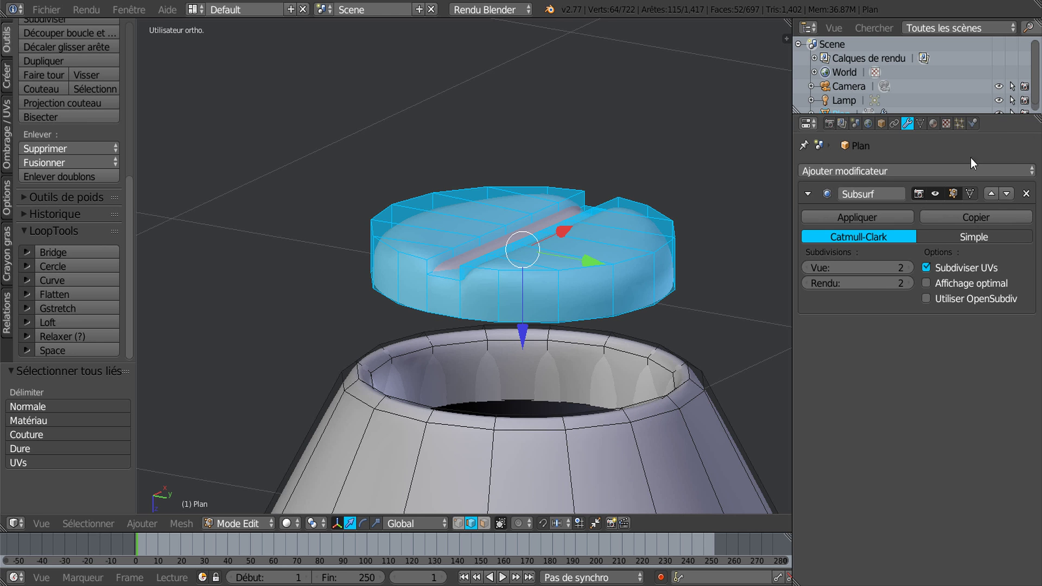
pyautogui.click(933, 124)
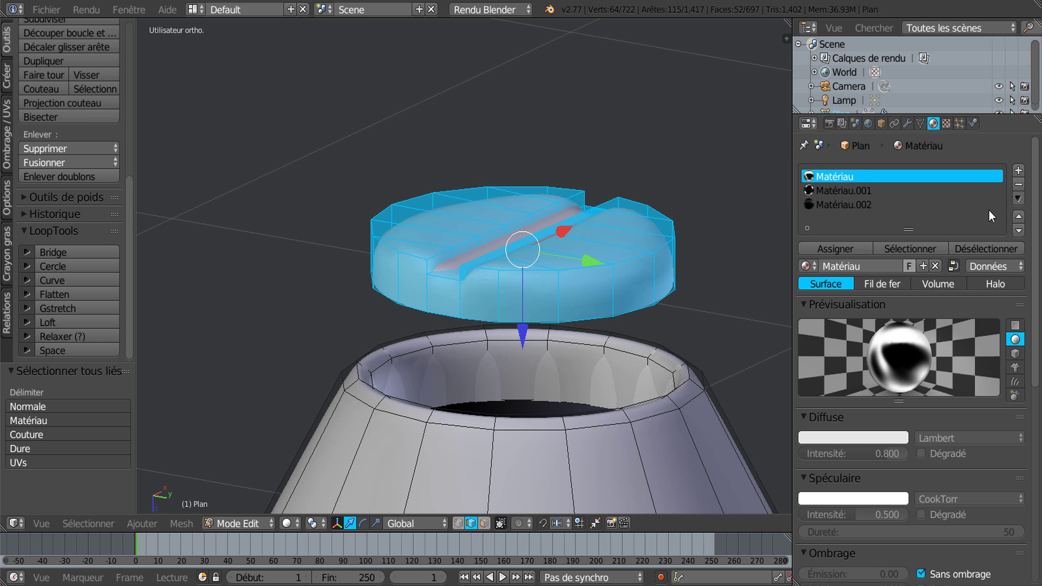
pyautogui.click(847, 190)
pyautogui.click(829, 246)
# Switch the viewport shading to Material and examine the disc above the stem's opening
pyautogui.click(286, 523)
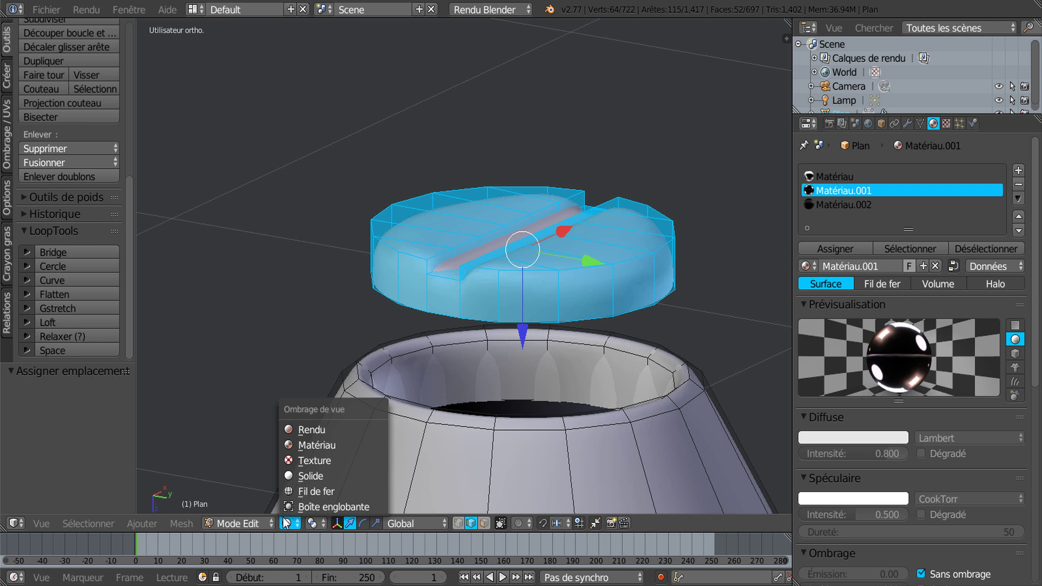
pyautogui.click(297, 445)
pyautogui.moveTo(451, 374)
pyautogui.mouseDown(button='middle')
pyautogui.moveTo(408, 388)
pyautogui.moveTo(523, 356)
pyautogui.mouseUp(button='middle')
pyautogui.scroll(-4, 571, 398)
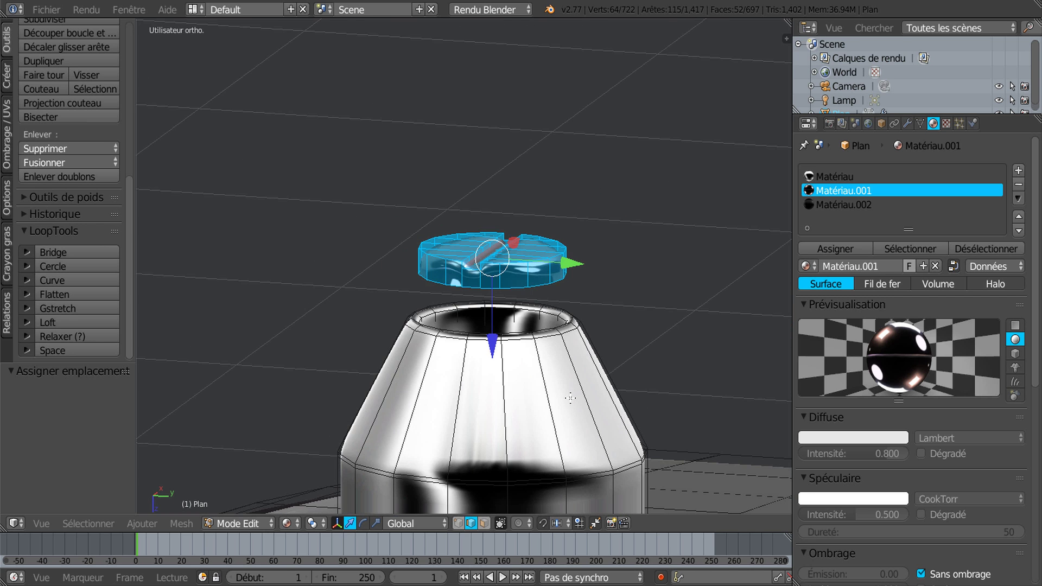
pyautogui.moveTo(571, 398); pyautogui.dragTo(527, 416, button='middle')
pyautogui.scroll(-3, 528, 416)
pyautogui.scroll(8, 495, 334)
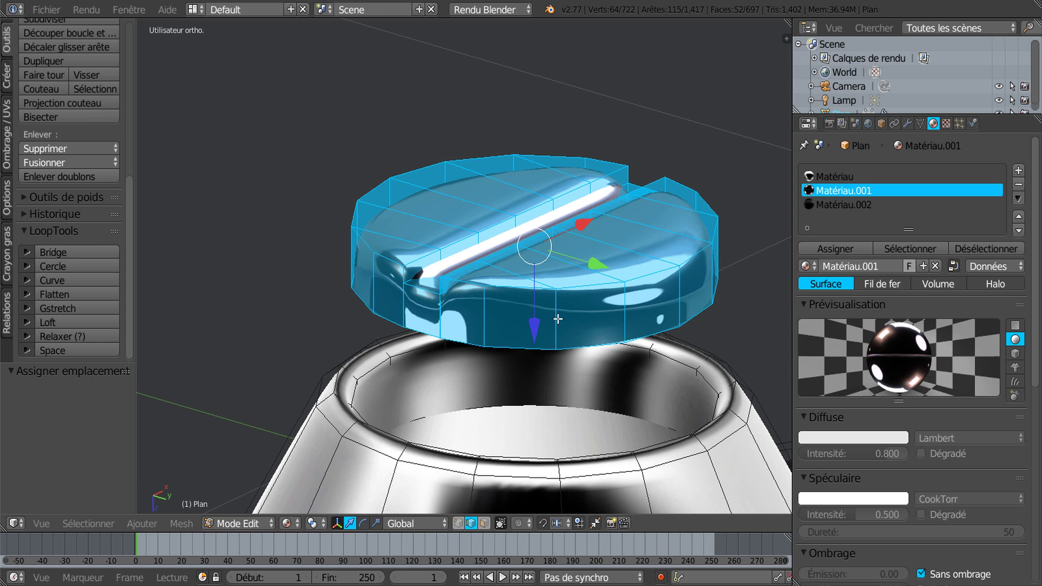
# Add a loop cut around the disc's side wall, close to its upper edge, to sharpen the edge
pyautogui.hotkey('ctrl', 'r')
pyautogui.click(556, 319)
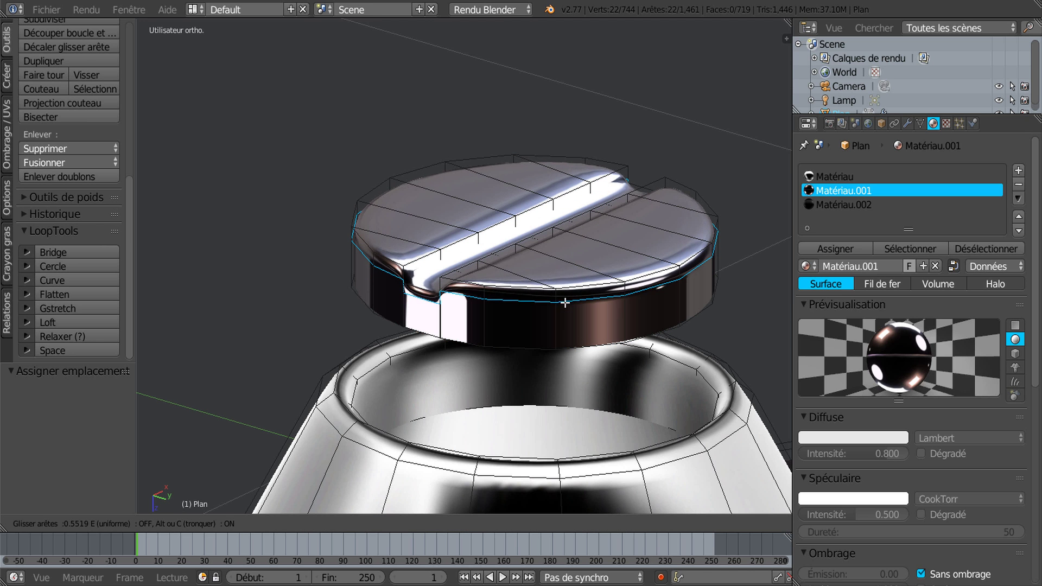
pyautogui.click(567, 297)
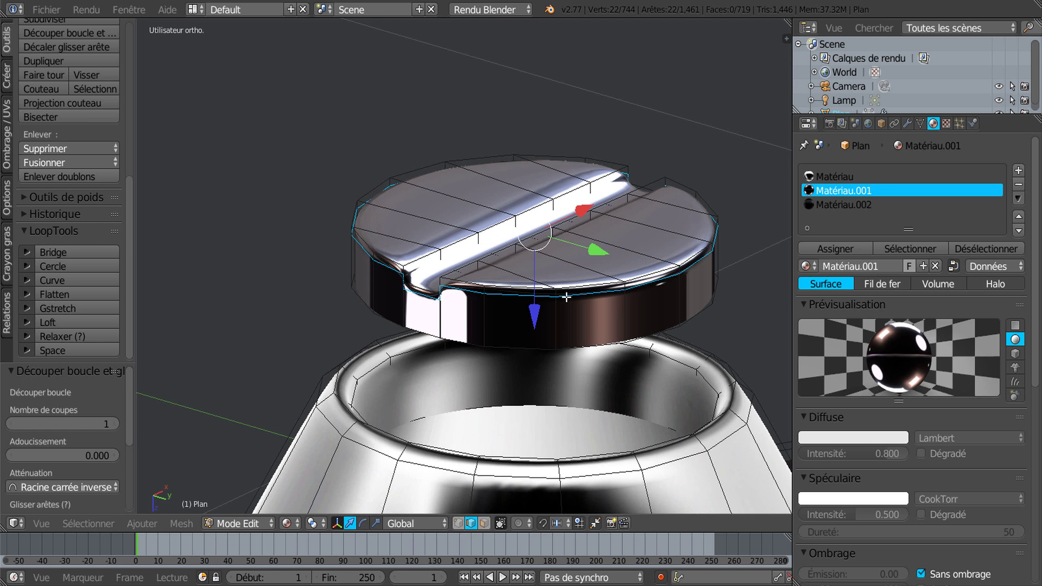
pyautogui.moveTo(565, 307); pyautogui.dragTo(599, 341, button='middle')
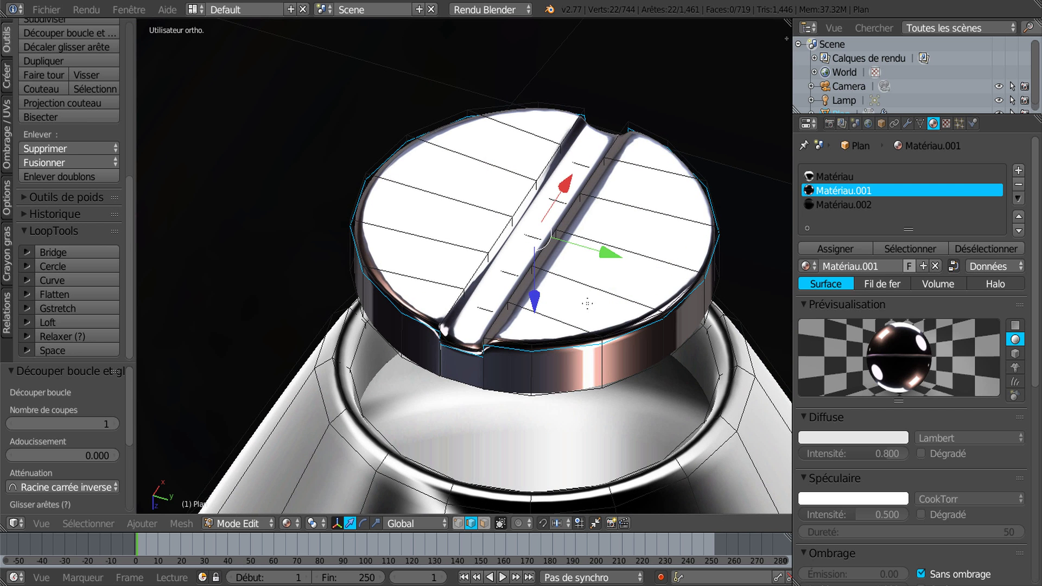
# Add two loop cuts on one half of the disc's top, one near the outer rim and one beside the groove
pyautogui.hotkey('ctrl', 'r')
pyautogui.click(585, 286)
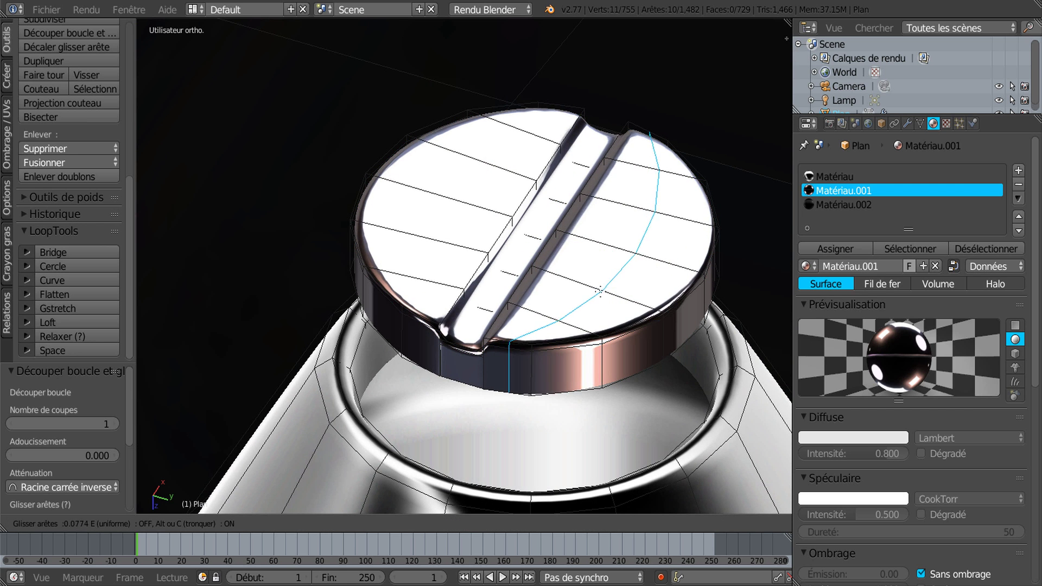
pyautogui.click(641, 305)
pyautogui.hotkey('ctrl', 'r')
pyautogui.click(602, 280)
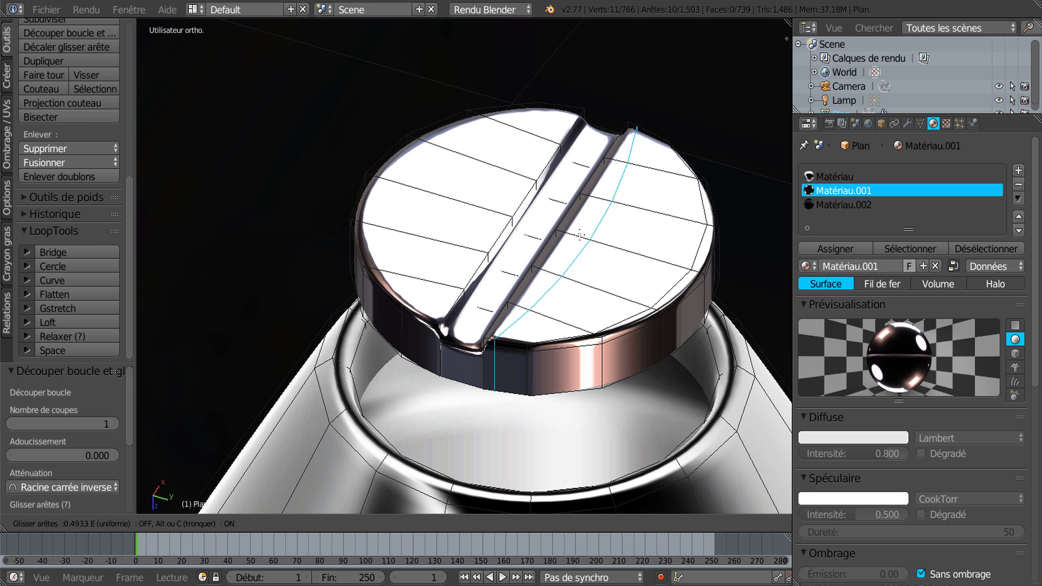
pyautogui.click(573, 231)
# Add two loop cuts on the opposite half of the disc's top, one beside the groove and one near the outer rim
pyautogui.hotkey('ctrl', 'r')
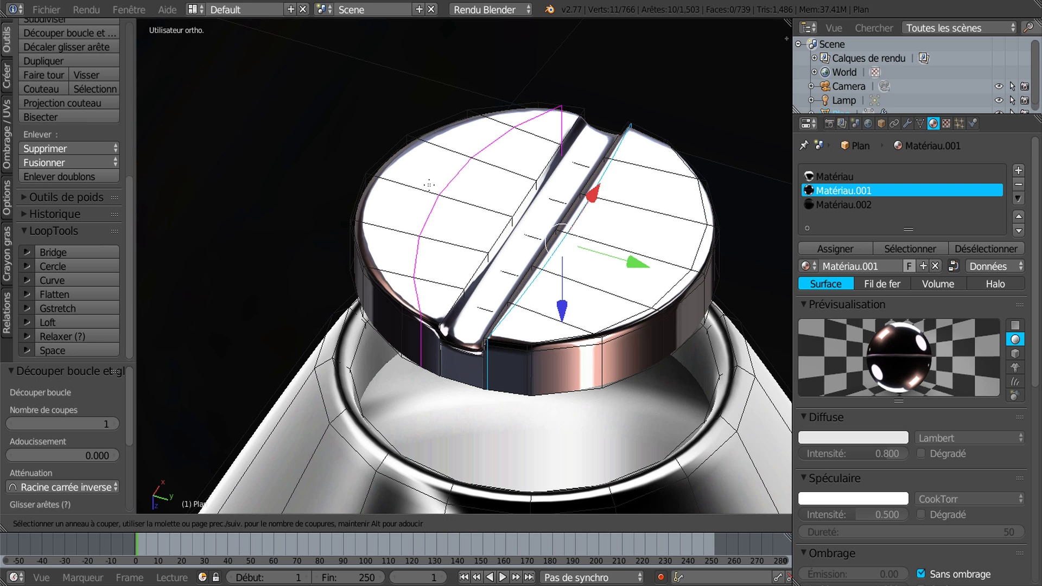
pyautogui.click(429, 184)
pyautogui.click(487, 216)
pyautogui.hotkey('ctrl', 'r')
pyautogui.click(458, 200)
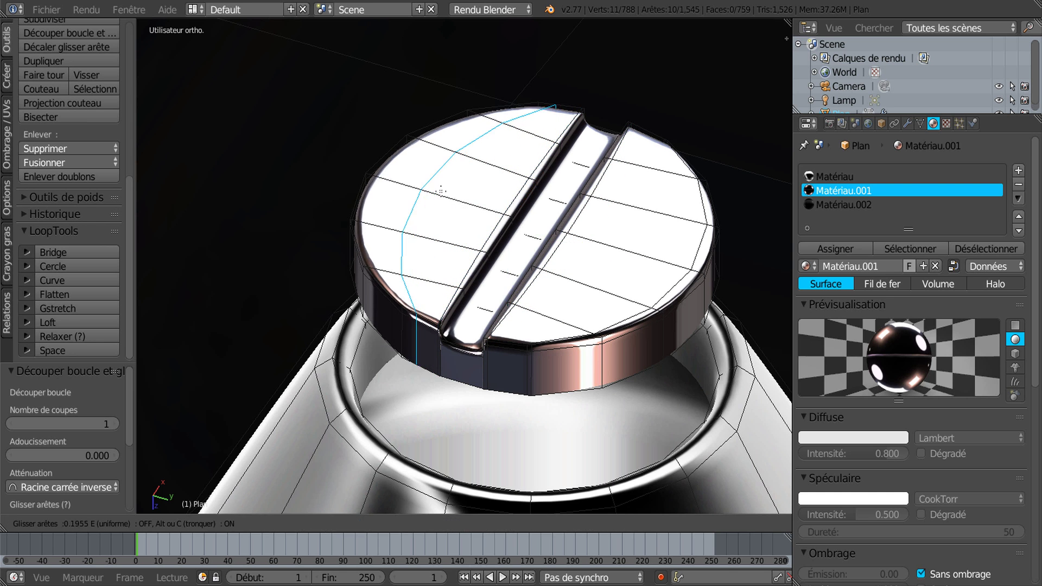
pyautogui.click(409, 177)
pyautogui.moveTo(591, 280); pyautogui.dragTo(629, 245, button='middle')
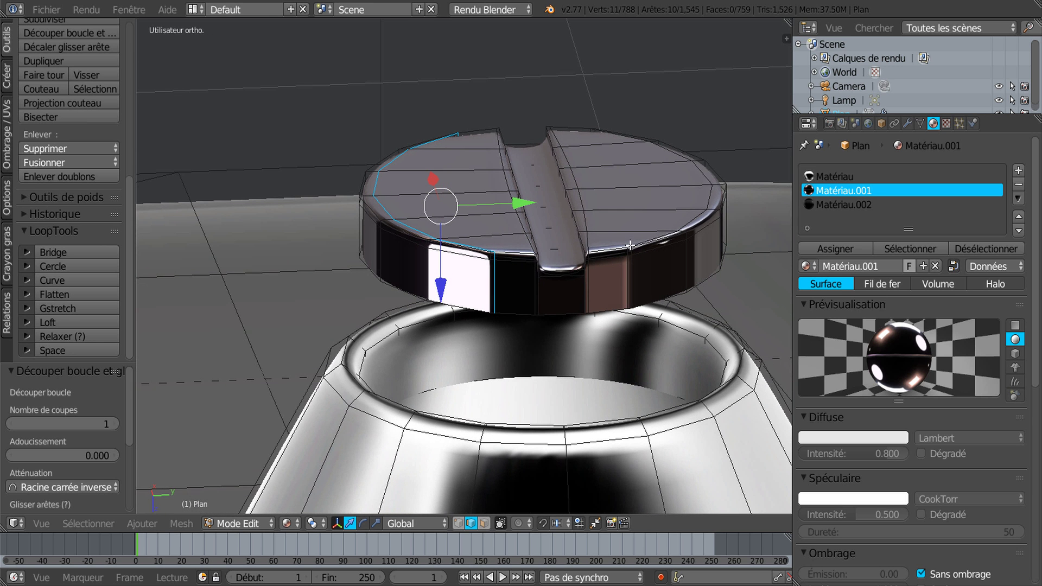
# Add two loop cuts along the groove's floor, one close to each groove wall, and check the disc in Object Mode
pyautogui.hotkey('ctrl', 'r')
pyautogui.click(583, 263)
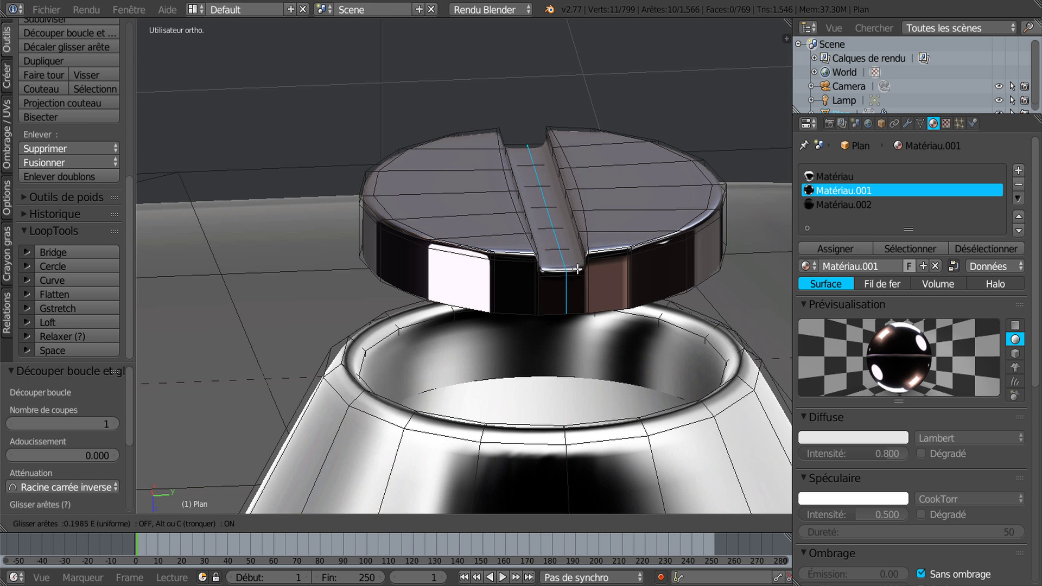
pyautogui.click(588, 268)
pyautogui.hotkey('ctrl', 'r')
pyautogui.click(564, 276)
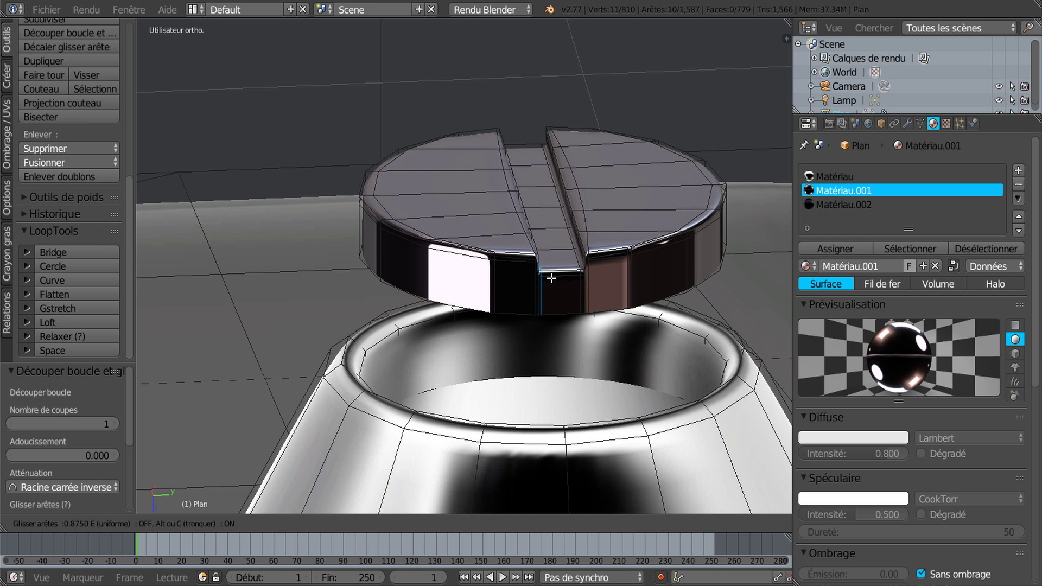
pyautogui.click(551, 277)
pyautogui.scroll(-4, 543, 288)
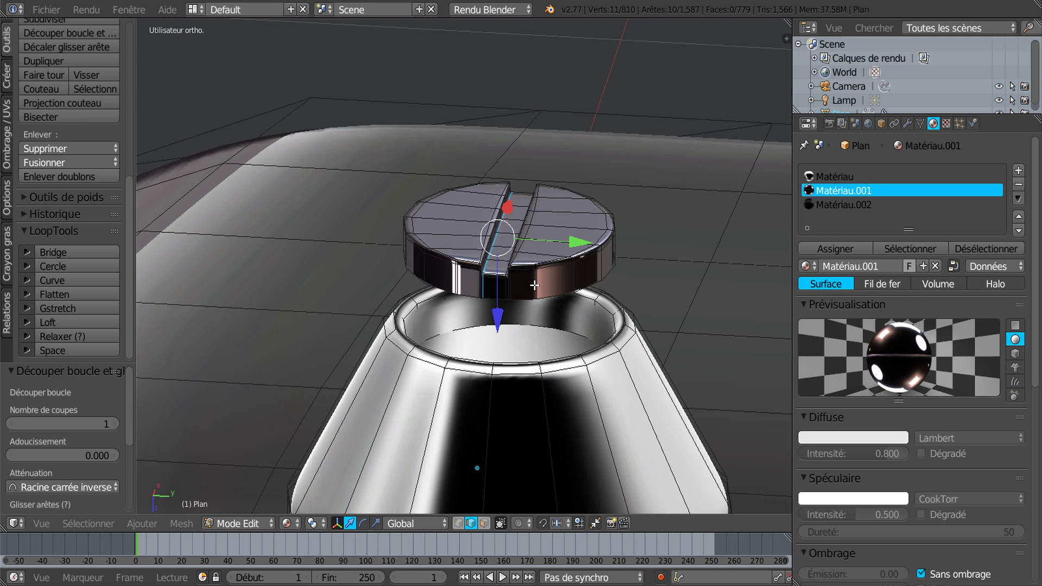
pyautogui.moveTo(545, 329); pyautogui.dragTo(451, 256, button='middle')
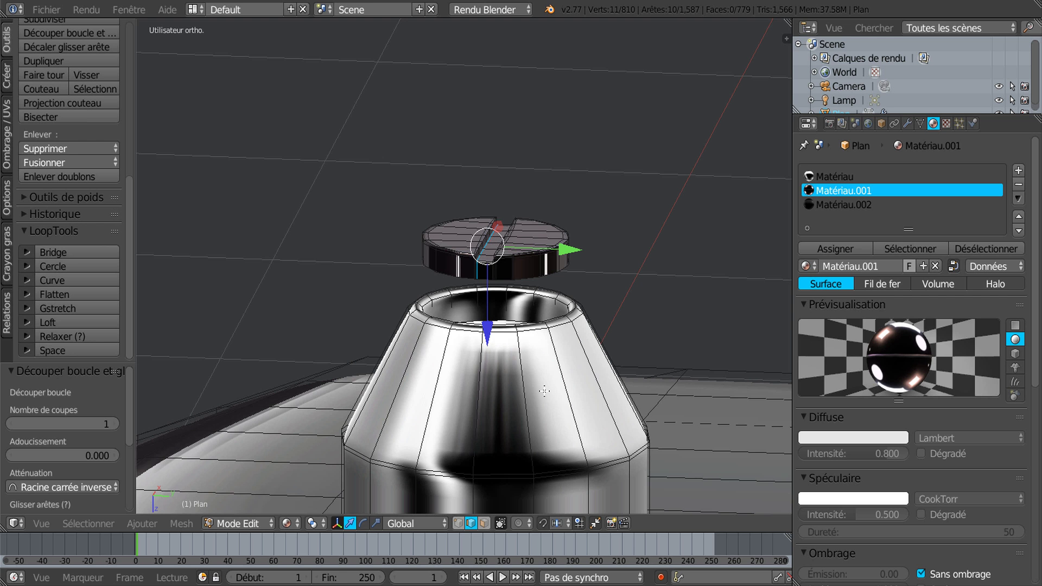
pyautogui.press('Tab')
pyautogui.moveTo(544, 391)
pyautogui.mouseDown(button='middle')
pyautogui.moveTo(532, 444)
pyautogui.moveTo(548, 318)
pyautogui.mouseUp(button='middle')
pyautogui.press('Tab')
# In face select mode, select the stem's tapered face ring together with the rim rings and inner wall around the opening
pyautogui.scroll(1, 538, 416)
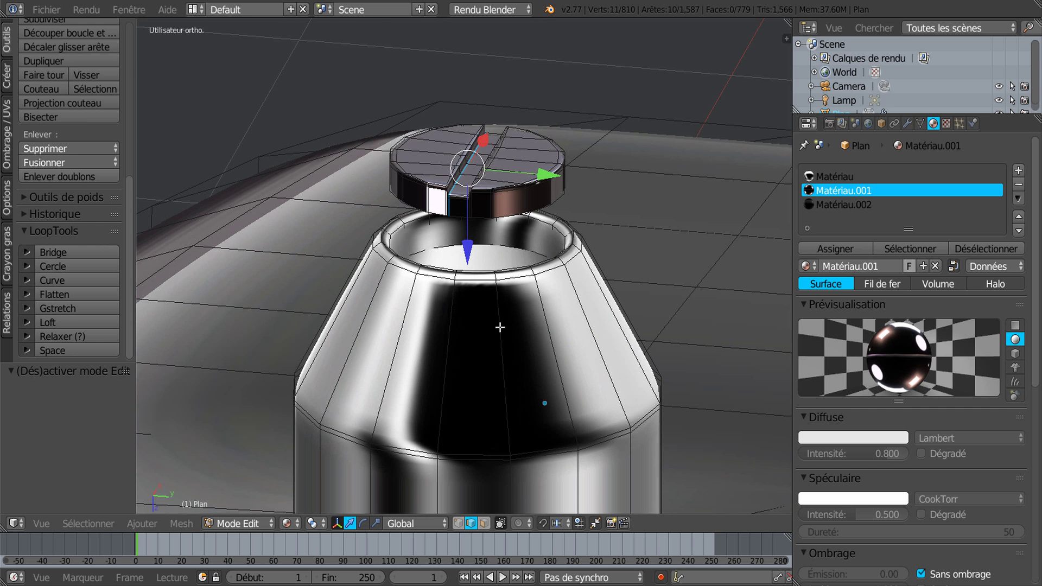
pyautogui.click(484, 523)
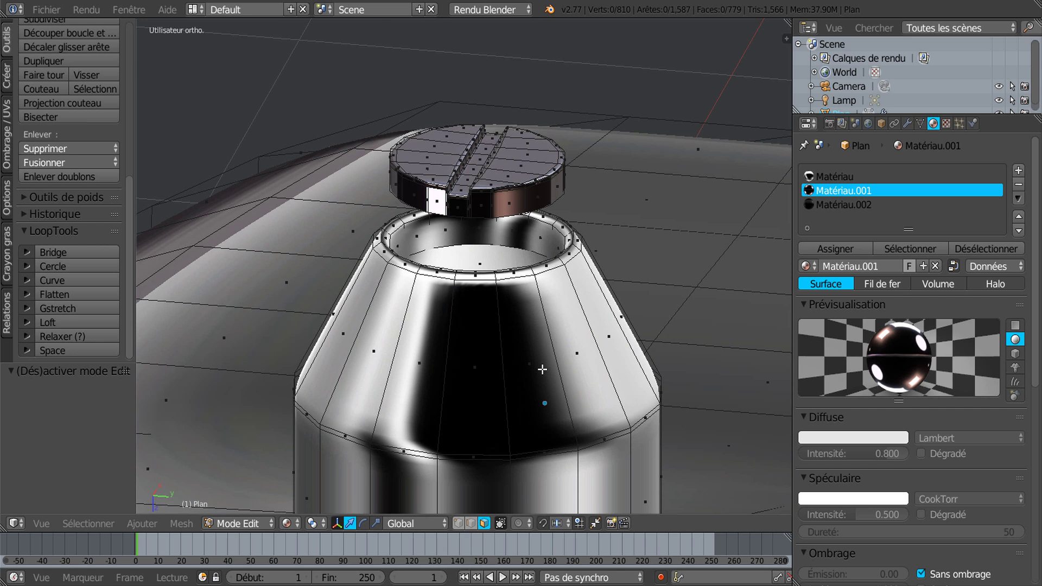
pyautogui.keyDown('alt'); pyautogui.click(555, 356); pyautogui.keyUp('alt')
pyautogui.scroll(2, 530, 301)
pyautogui.keyDown('shift'); pyautogui.click(600, 261); pyautogui.keyUp('shift')
pyautogui.keyDown('shift'); pyautogui.click(604, 283); pyautogui.keyUp('shift')
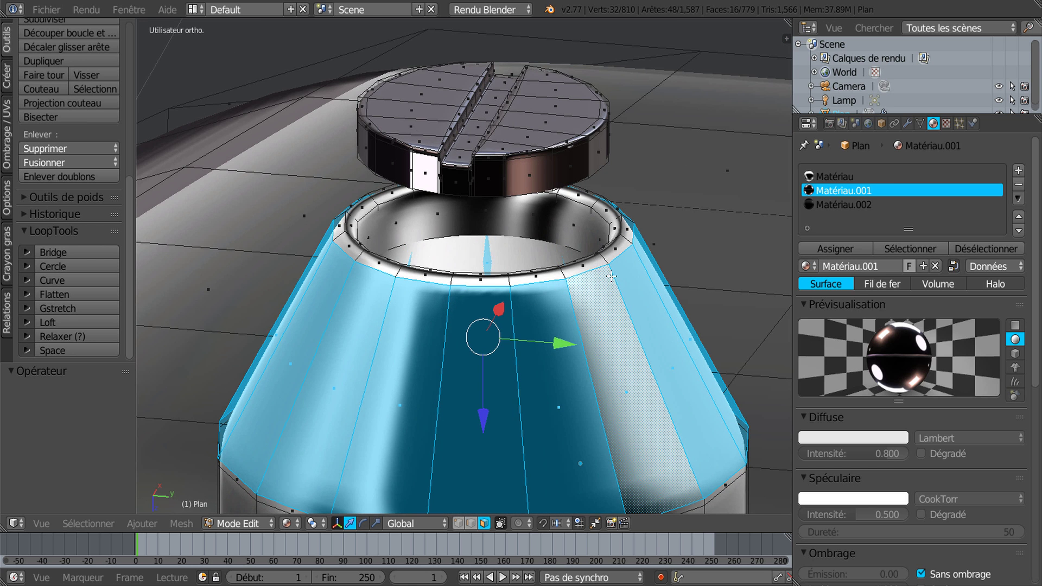
pyautogui.scroll(2, 627, 307)
pyautogui.keyDown('alt'); pyautogui.keyDown('shift'); pyautogui.click(656, 261); pyautogui.keyUp('shift'); pyautogui.keyUp('alt')
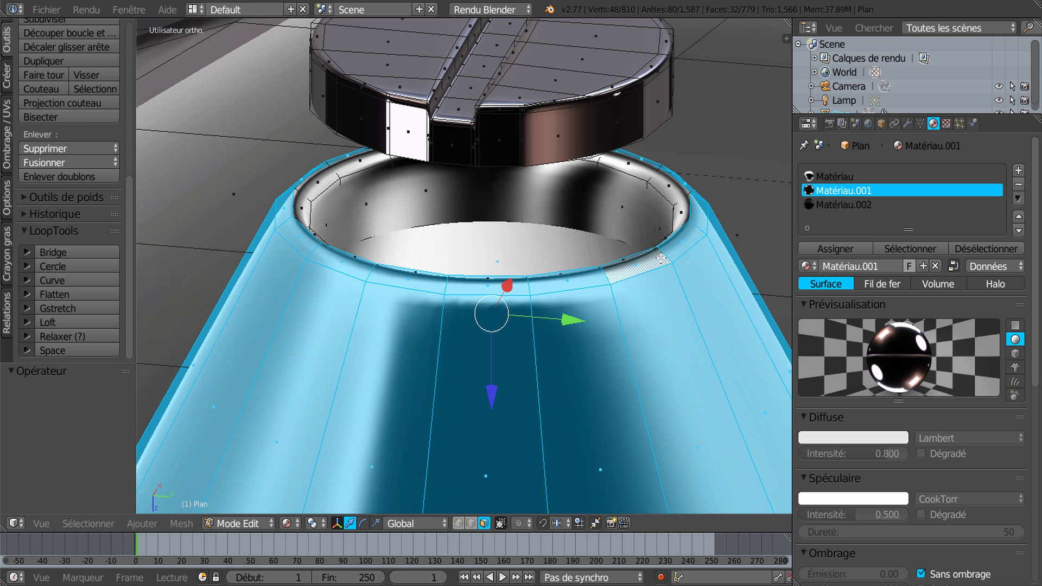
pyautogui.keyDown('alt'); pyautogui.keyDown('shift'); pyautogui.click(675, 203); pyautogui.keyUp('shift'); pyautogui.keyUp('alt')
pyautogui.keyDown('alt'); pyautogui.keyDown('shift'); pyautogui.click(651, 197); pyautogui.keyUp('shift'); pyautogui.keyUp('alt')
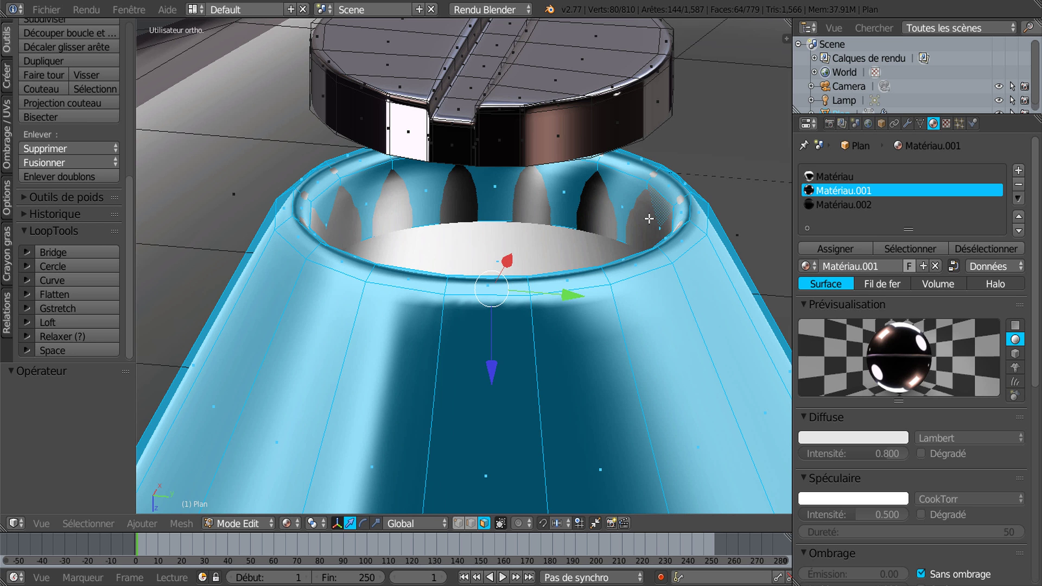
# Add the stem's straight cylindrical face ring and the narrow band below the taper to the selection
pyautogui.scroll(-3, 630, 267)
pyautogui.keyDown('shift'); pyautogui.moveTo(617, 288); pyautogui.dragTo(626, 248, button='middle'); pyautogui.keyUp('shift')
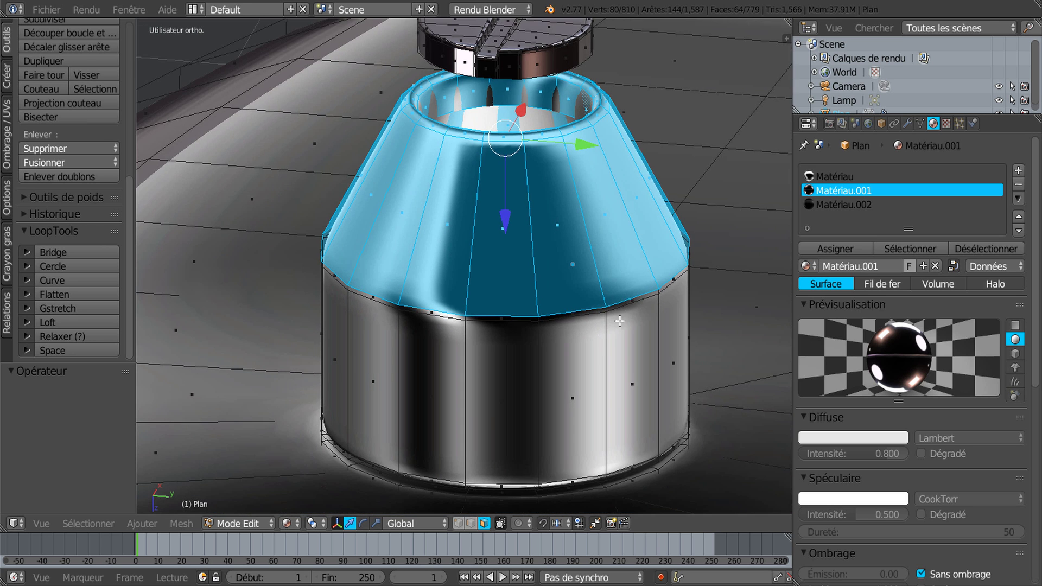
pyautogui.keyDown('alt'); pyautogui.keyDown('shift'); pyautogui.click(602, 343); pyautogui.keyUp('shift'); pyautogui.keyUp('alt')
pyautogui.scroll(4, 598, 338)
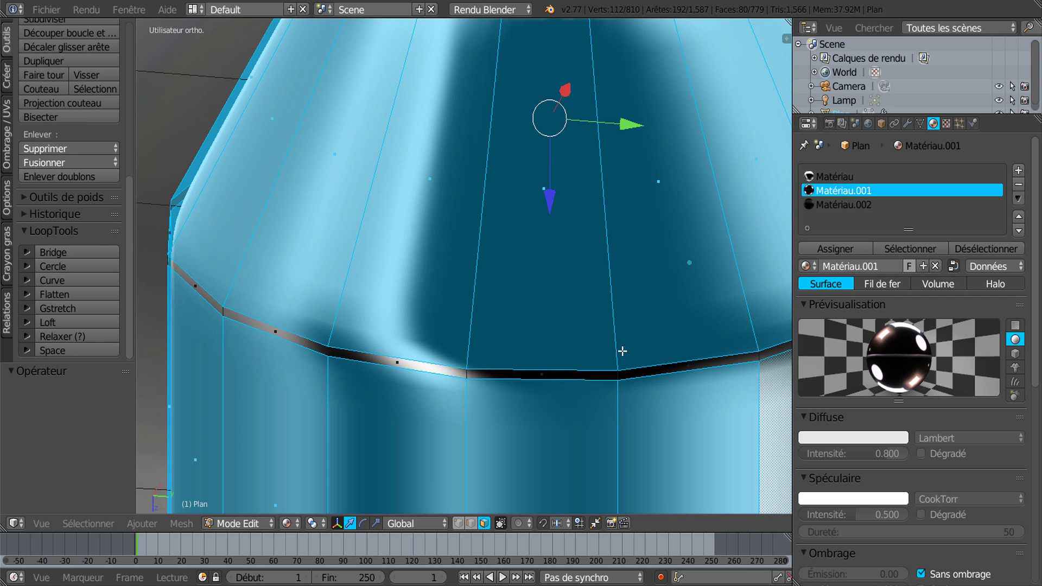
pyautogui.moveTo(694, 374); pyautogui.dragTo(713, 364, button='middle')
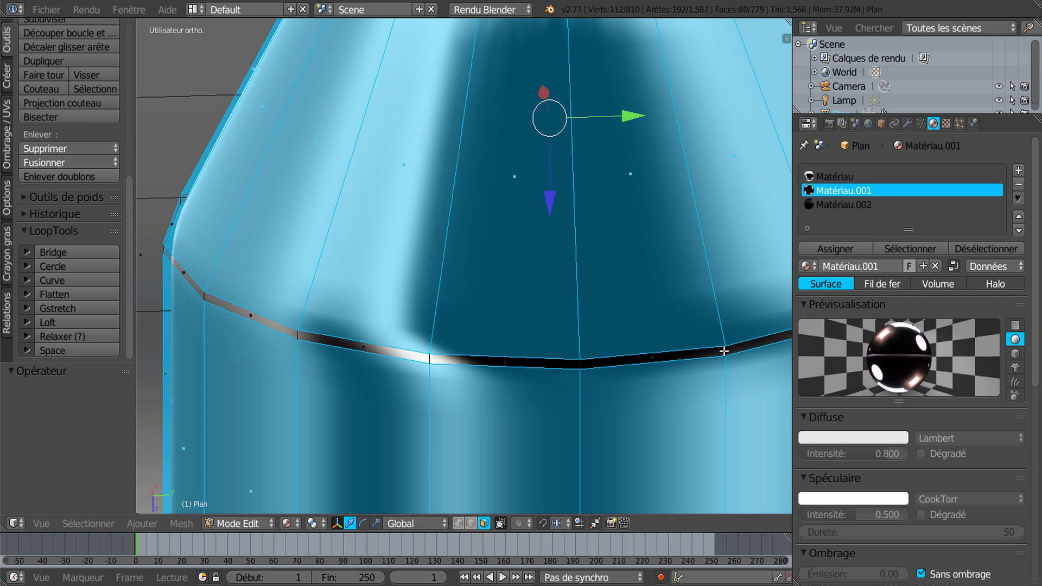
pyautogui.keyDown('alt'); pyautogui.keyDown('shift'); pyautogui.click(724, 351); pyautogui.keyUp('shift'); pyautogui.keyUp('alt')
# Add the two narrow face rings at the stem's base, where it meets the body, to the selection
pyautogui.scroll(-3, 693, 380)
pyautogui.moveTo(671, 415); pyautogui.dragTo(664, 232, button='middle')
pyautogui.moveTo(649, 321); pyautogui.dragTo(650, 341, button='middle')
pyautogui.scroll(2, 650, 341)
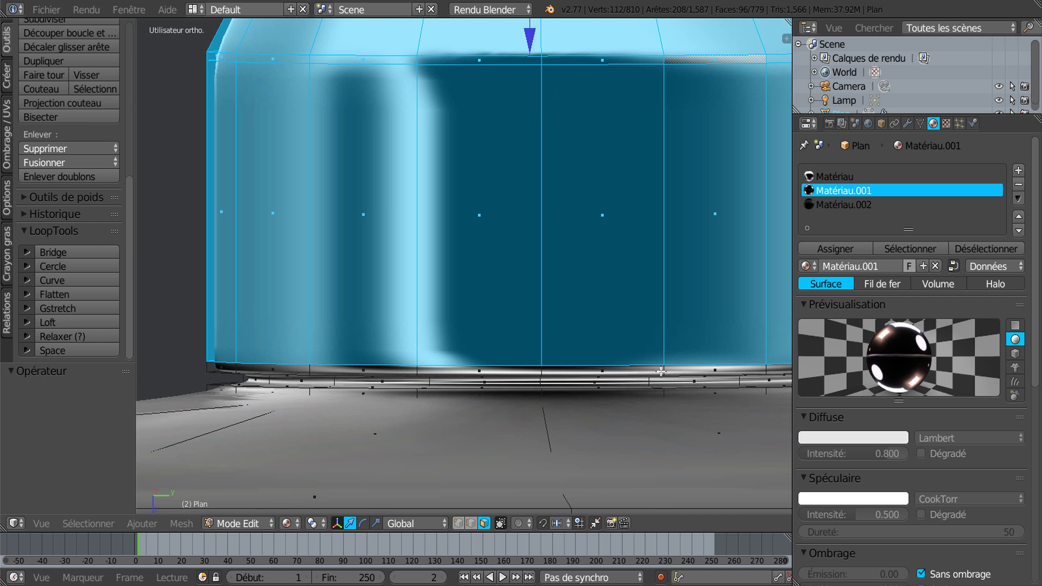
pyautogui.keyDown('alt'); pyautogui.keyDown('shift'); pyautogui.click(662, 373); pyautogui.keyUp('shift'); pyautogui.keyUp('alt')
pyautogui.moveTo(659, 383); pyautogui.dragTo(646, 361, button='middle')
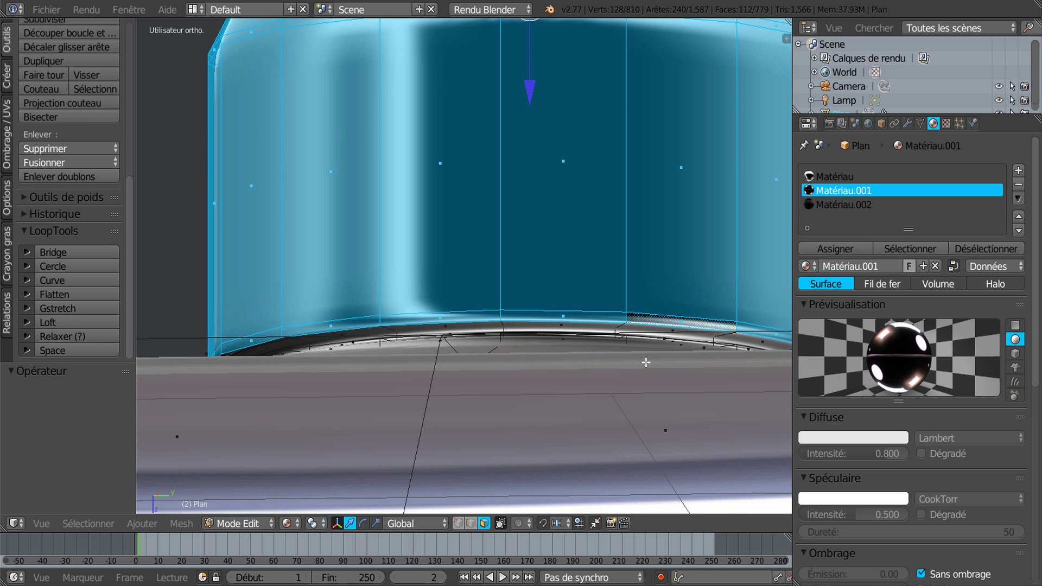
pyautogui.scroll(3, 666, 351)
pyautogui.keyDown('alt'); pyautogui.keyDown('shift'); pyautogui.click(731, 371); pyautogui.keyUp('shift'); pyautogui.keyUp('alt')
pyautogui.scroll(-3, 719, 373)
pyautogui.scroll(-3, 704, 375)
pyautogui.moveTo(705, 375); pyautogui.dragTo(623, 426, button='middle')
pyautogui.scroll(-4, 618, 380)
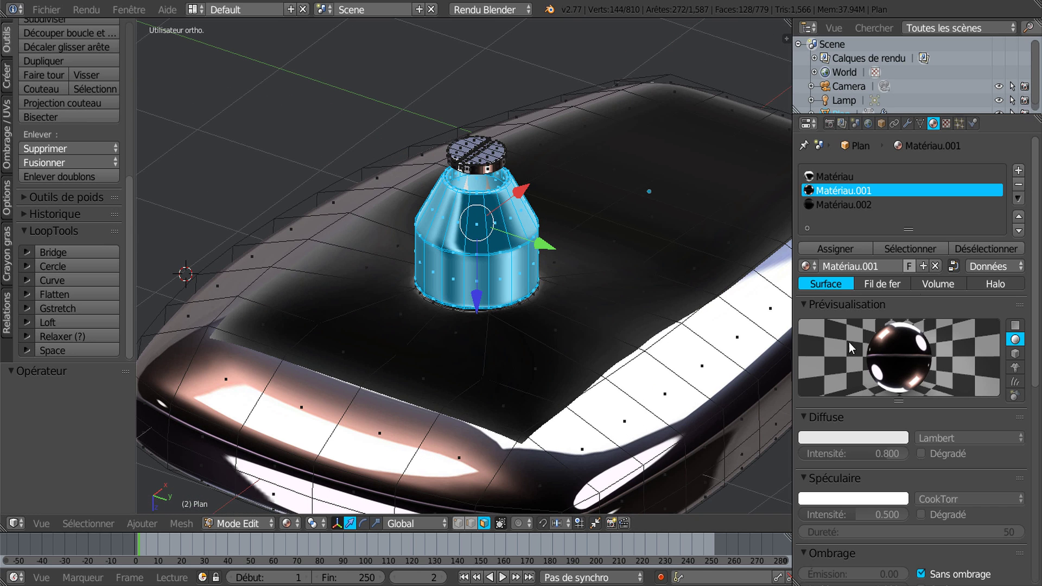
# Add a fourth material slot to the mesh with a new material, and make that material shadeless (Sans ombrage)
pyautogui.click(1018, 170)
pyautogui.click(896, 258)
pyautogui.scroll(-8, 896, 269)
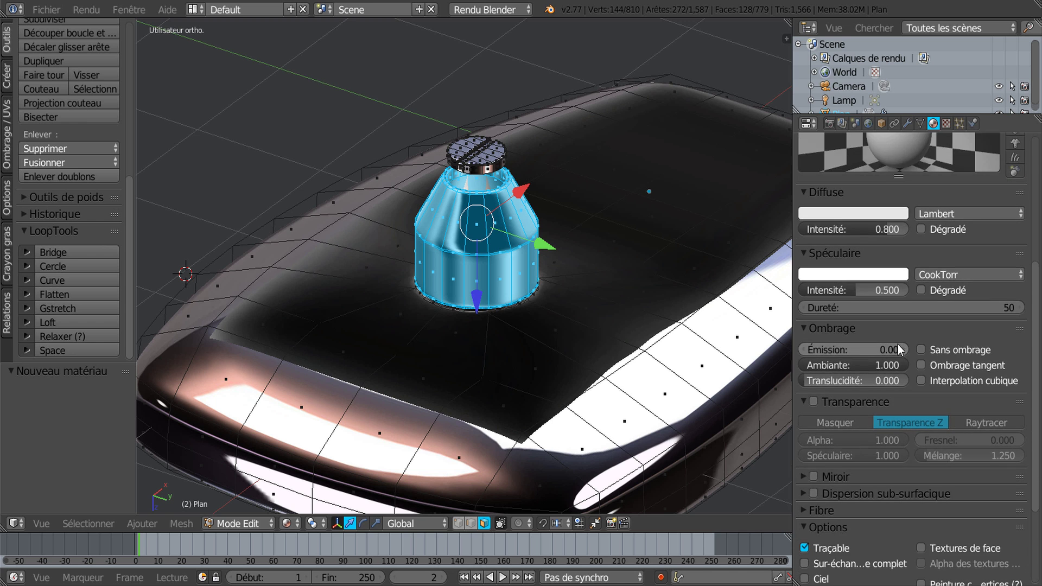
pyautogui.scroll(-4, 871, 358)
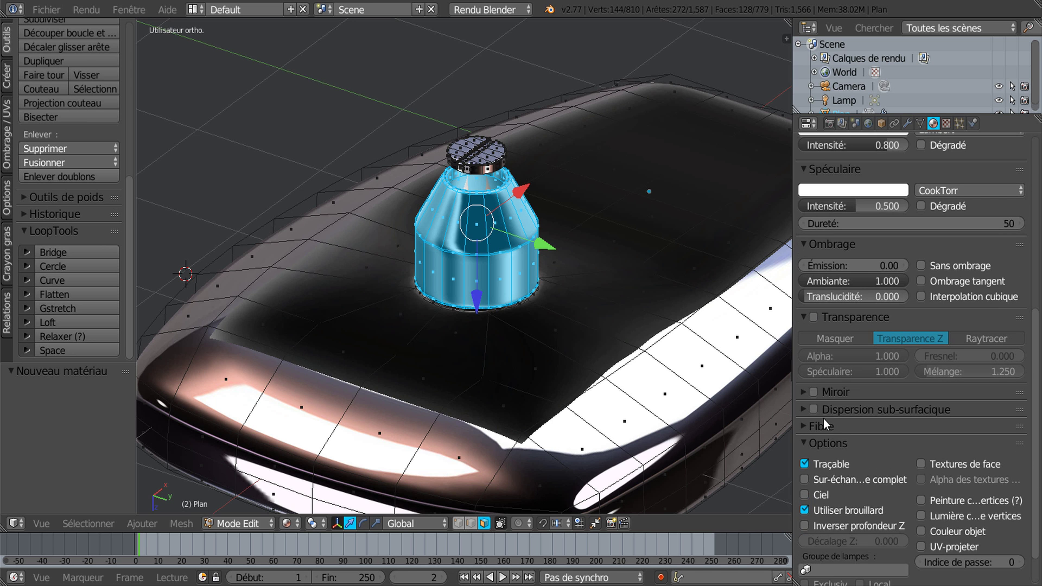
pyautogui.moveTo(1033, 363); pyautogui.dragTo(1033, 255)
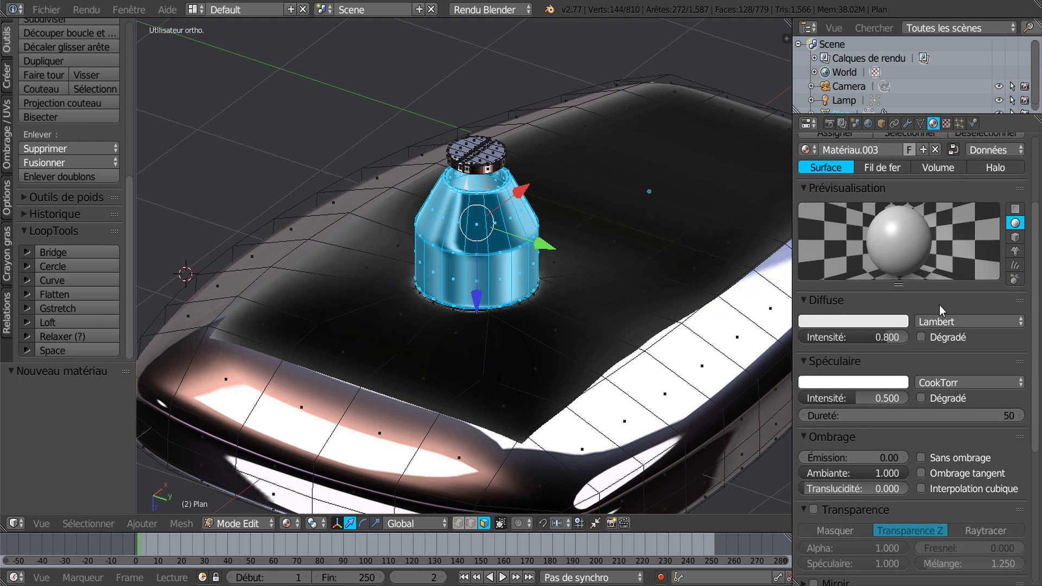
pyautogui.moveTo(792, 291); pyautogui.dragTo(678, 292)
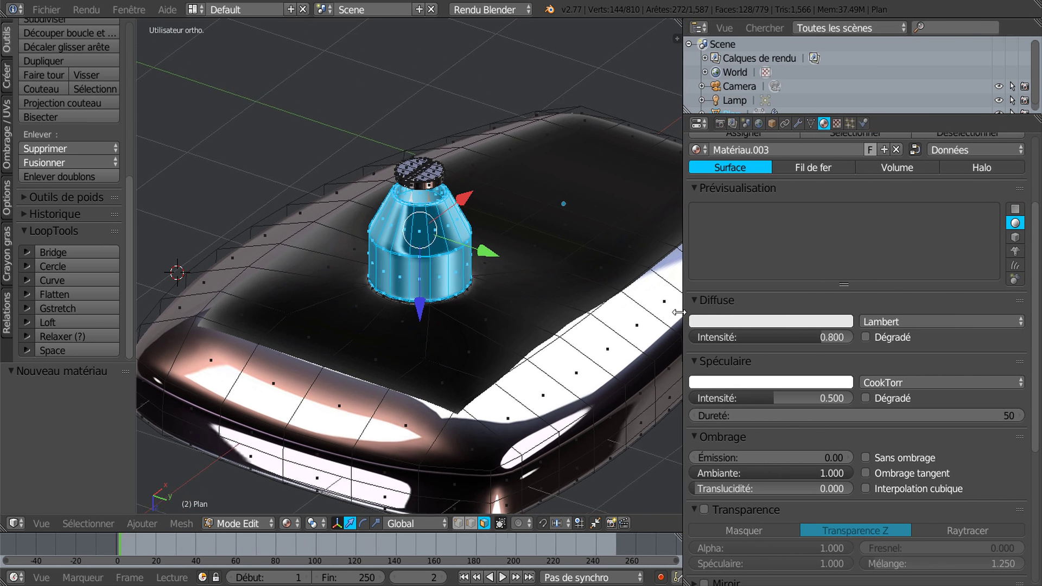
pyautogui.moveTo(1038, 333); pyautogui.dragTo(1039, 403)
pyautogui.click(863, 340)
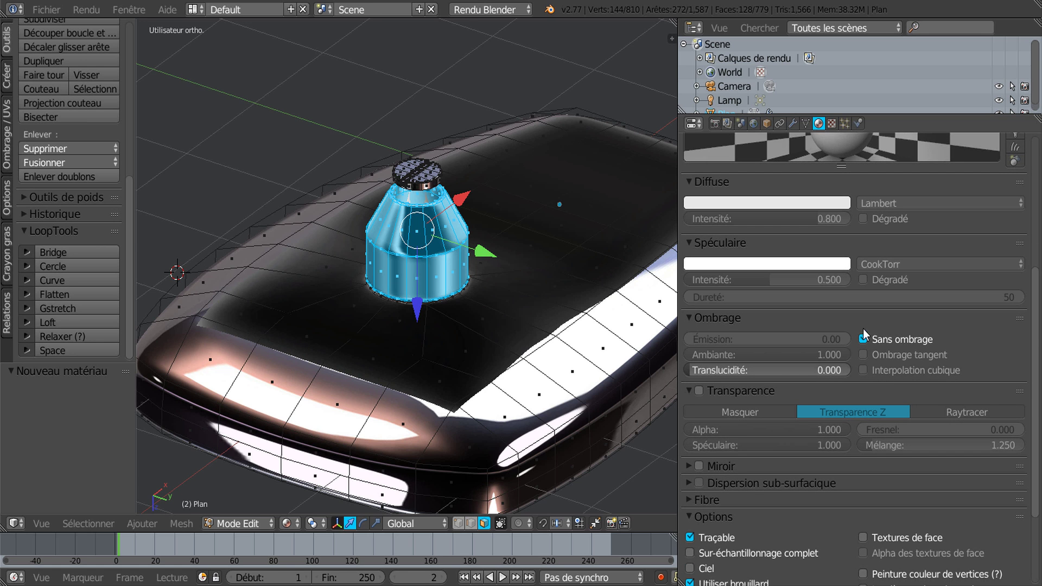
pyautogui.moveTo(1037, 341); pyautogui.dragTo(1018, 171)
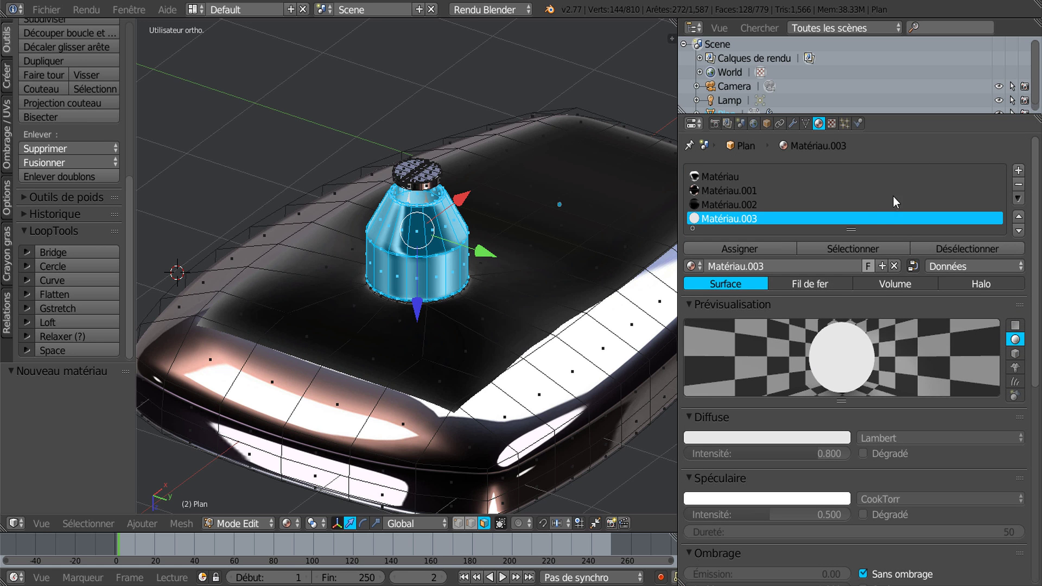
# Create a new texture for the shadeless material and set its mapping coordinates to Réflexion
pyautogui.click(832, 123)
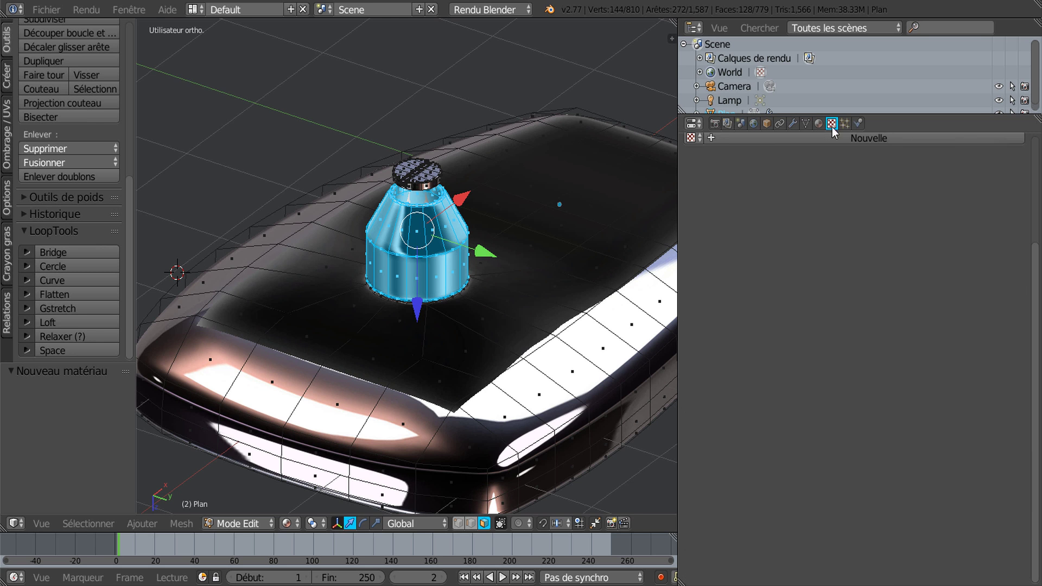
pyautogui.click(866, 141)
pyautogui.scroll(-5, 892, 304)
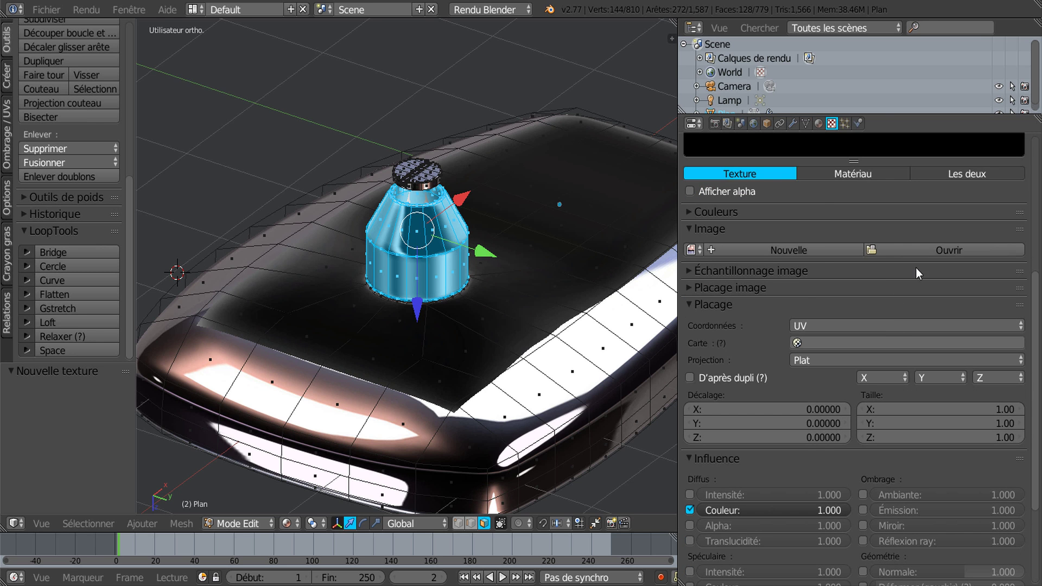
pyautogui.click(905, 321)
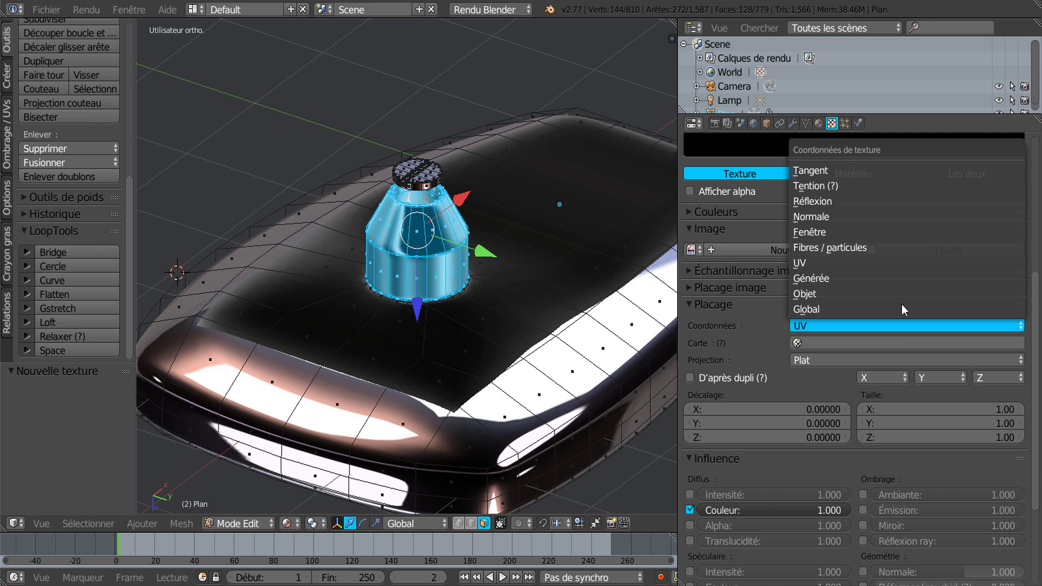
pyautogui.click(863, 201)
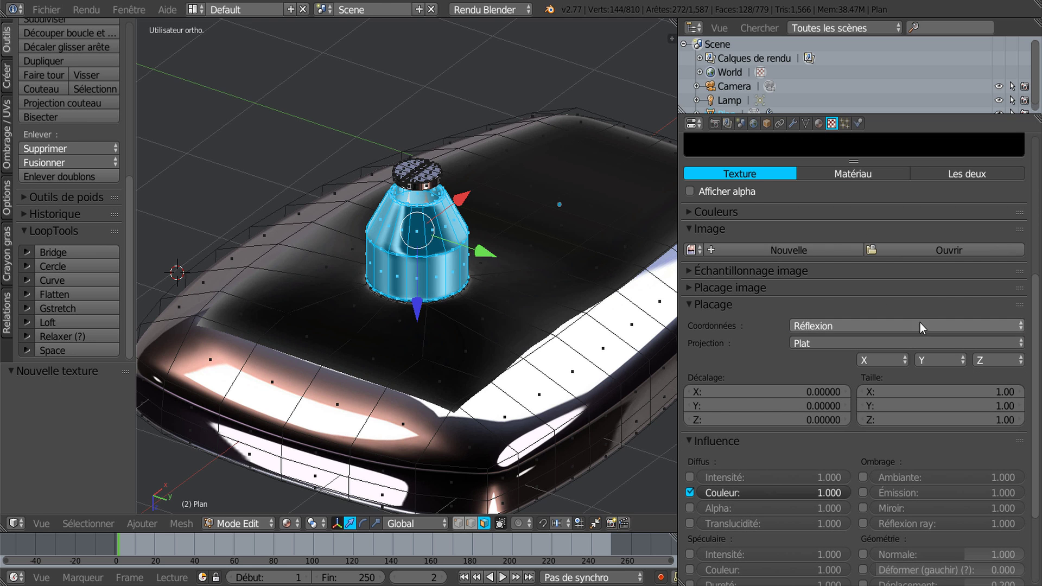
# Load SVM6 Blanc 8.png from the Desktop folder as the texture's image
pyautogui.click(936, 252)
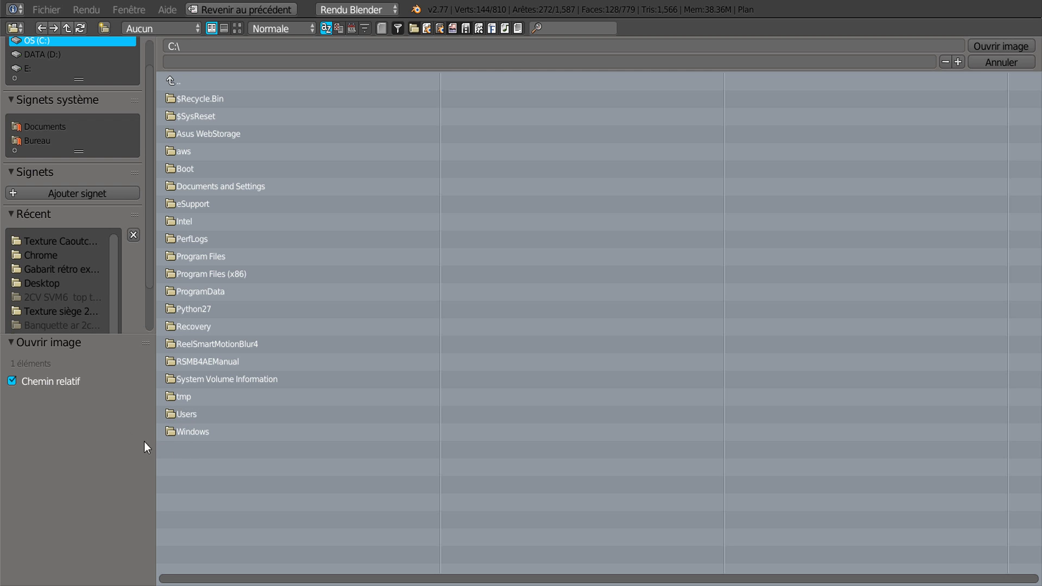
pyautogui.click(42, 283)
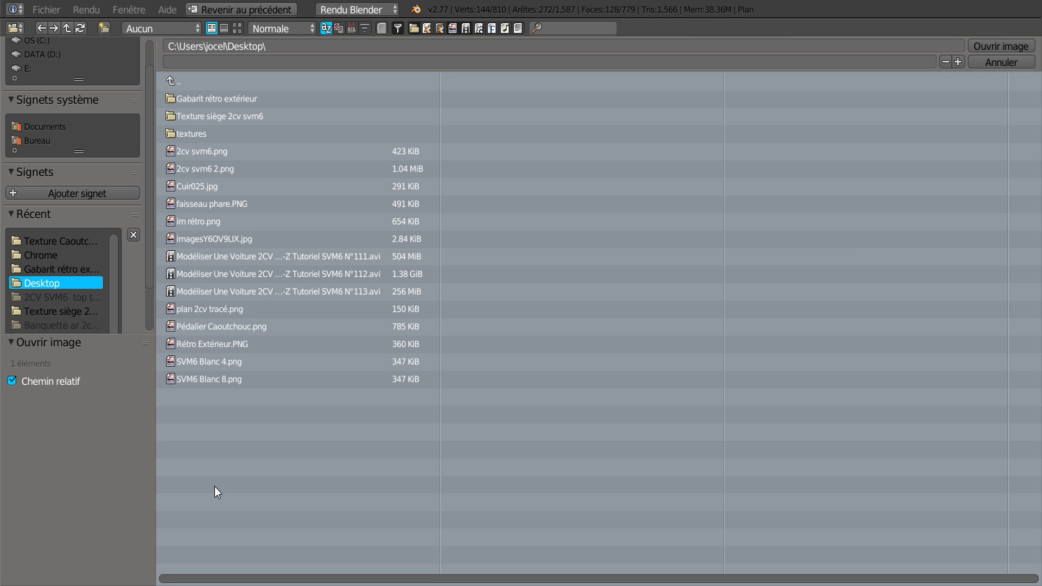
pyautogui.click(204, 378)
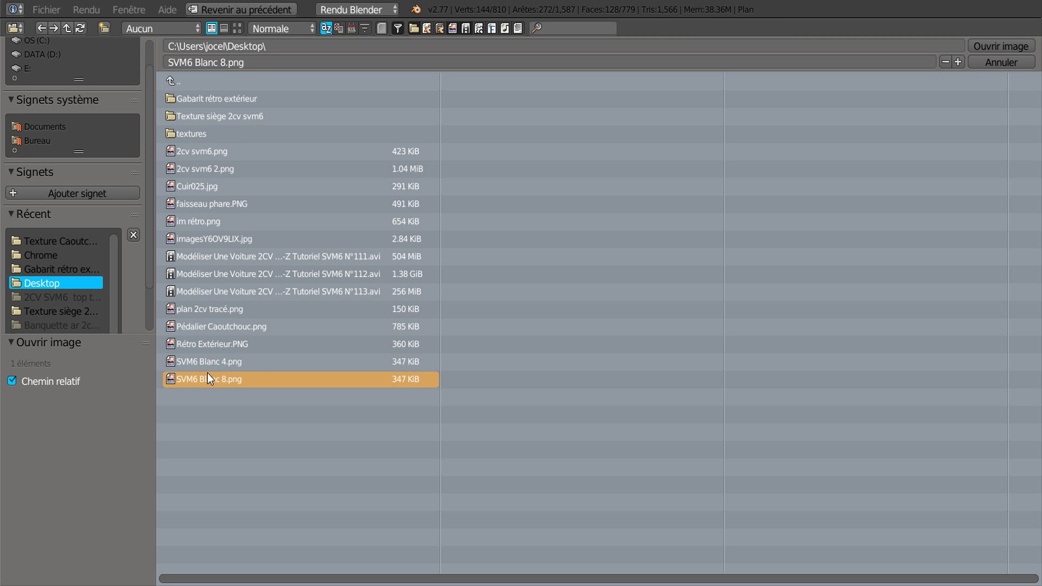
pyautogui.click(985, 46)
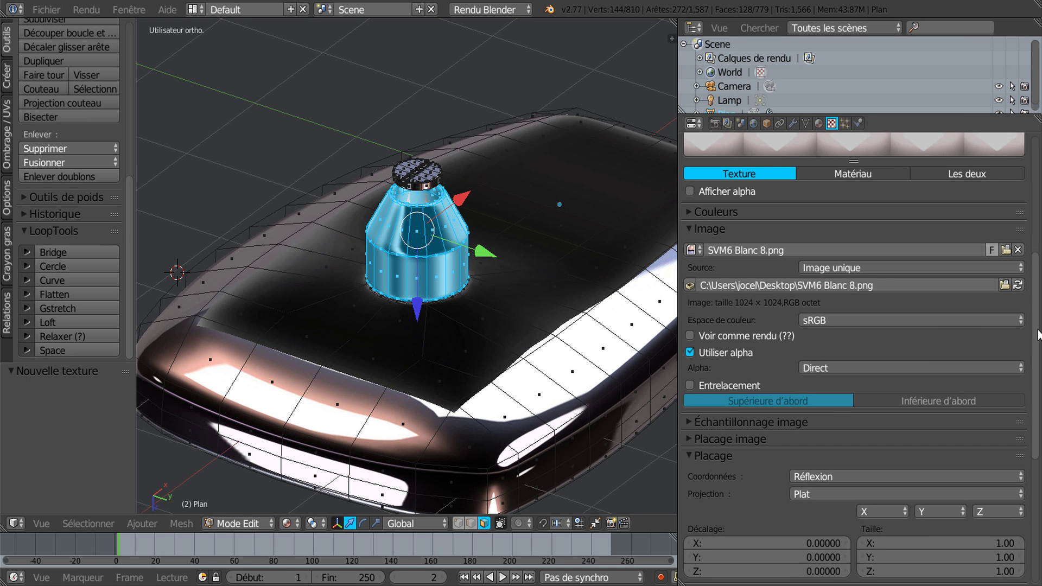
pyautogui.moveTo(1037, 334); pyautogui.dragTo(1033, 300)
pyautogui.scroll(-5, 896, 383)
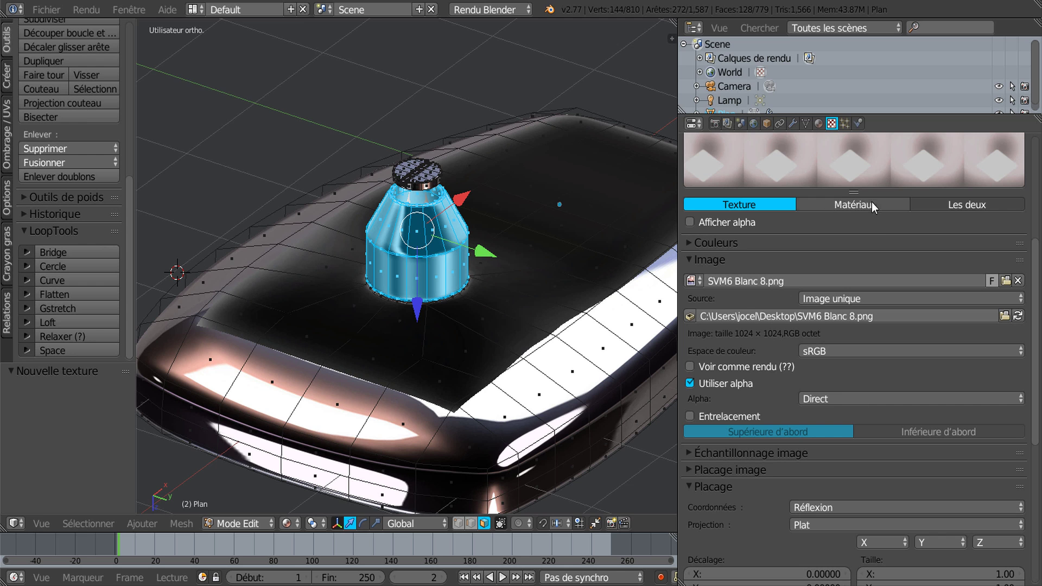
# Assign the new reflective white material to the selected stem faces
pyautogui.click(819, 123)
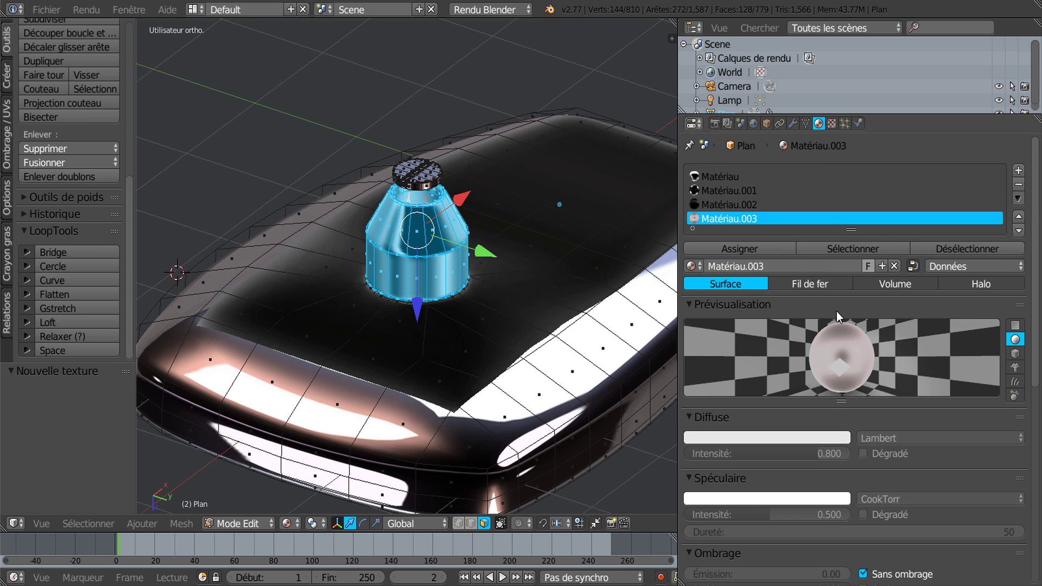
pyautogui.scroll(-5, 831, 409)
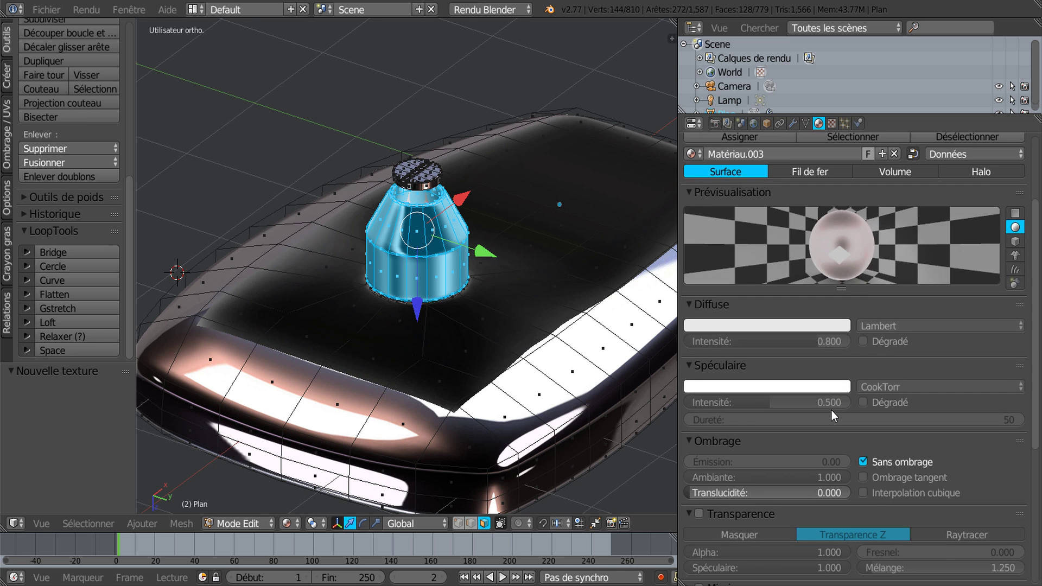
pyautogui.scroll(5, 831, 409)
pyautogui.click(721, 245)
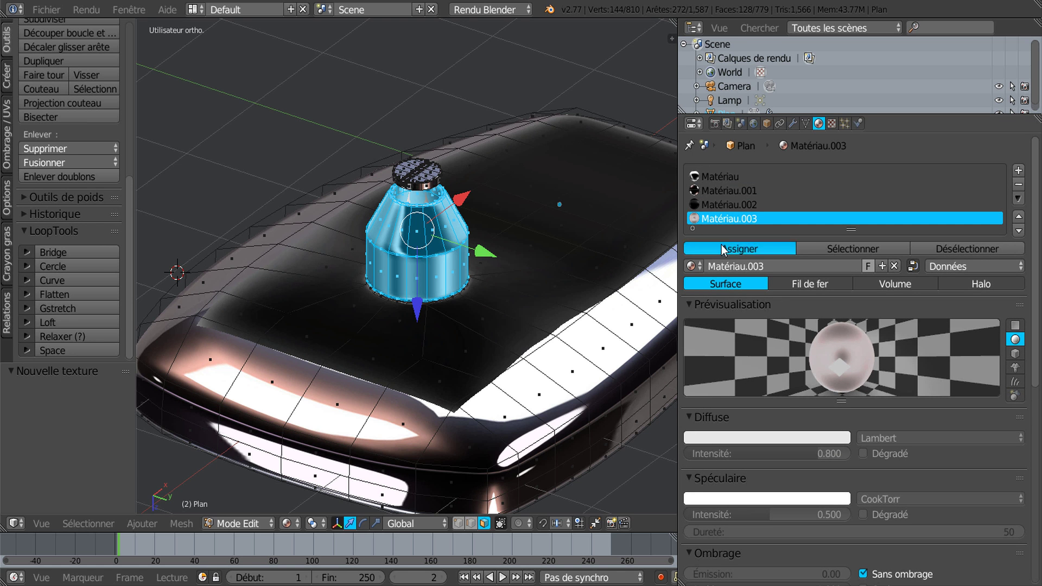
pyautogui.scroll(3, 449, 285)
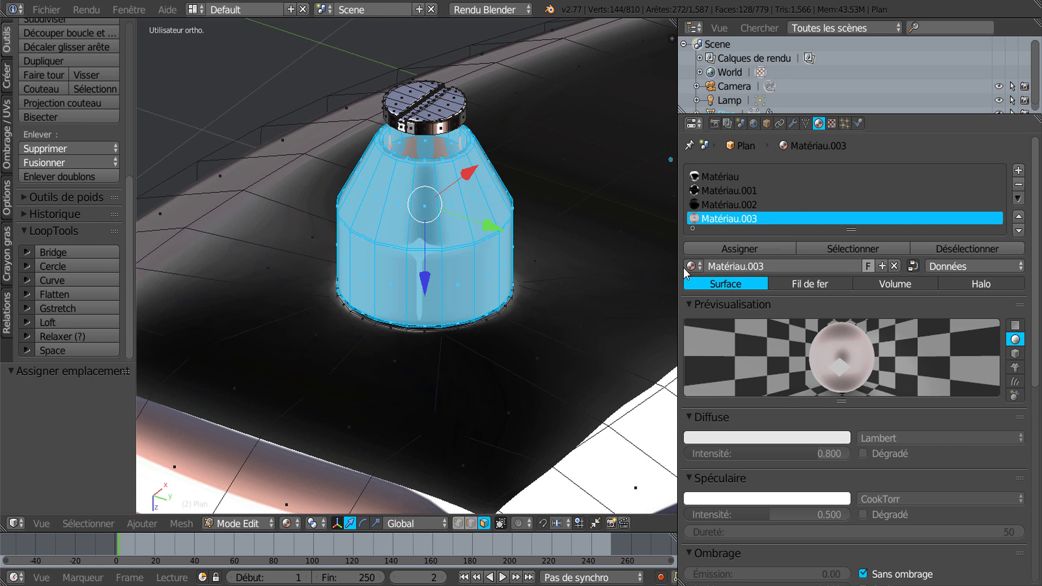
pyautogui.moveTo(716, 245); pyautogui.dragTo(774, 247)
# Add two loop cuts around the stem's cylindrical section, one just below the taper and one close to the base
pyautogui.scroll(5, 535, 279)
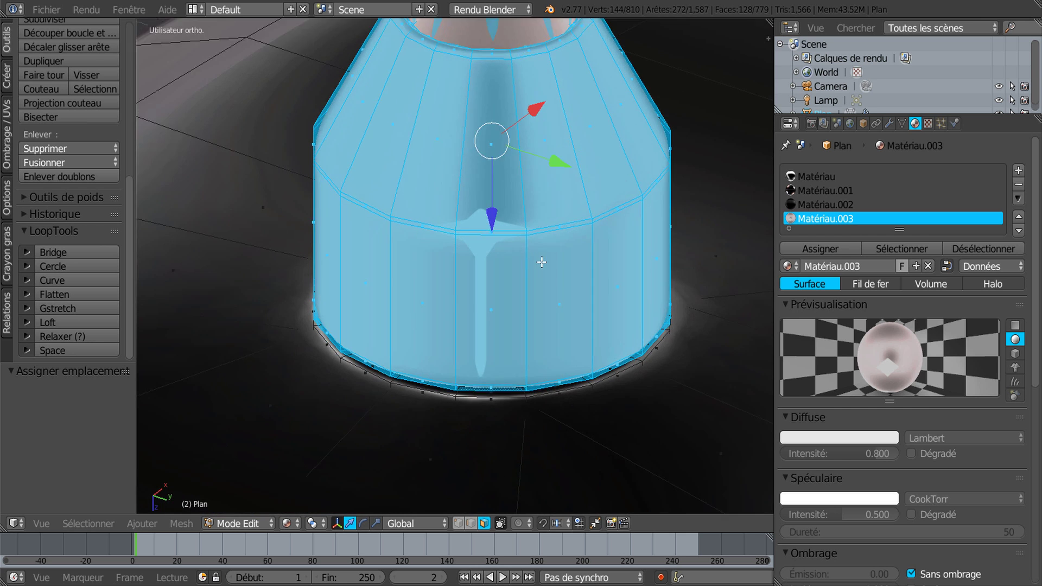
pyautogui.scroll(-1, 535, 280)
pyautogui.hotkey('ctrl', 'r')
pyautogui.click(529, 289)
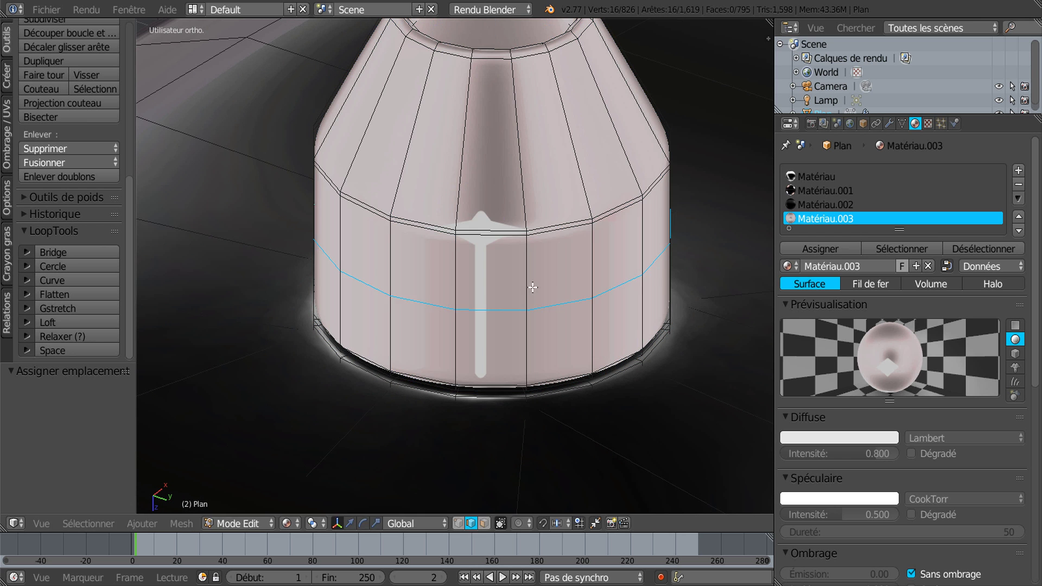
pyautogui.click(554, 226)
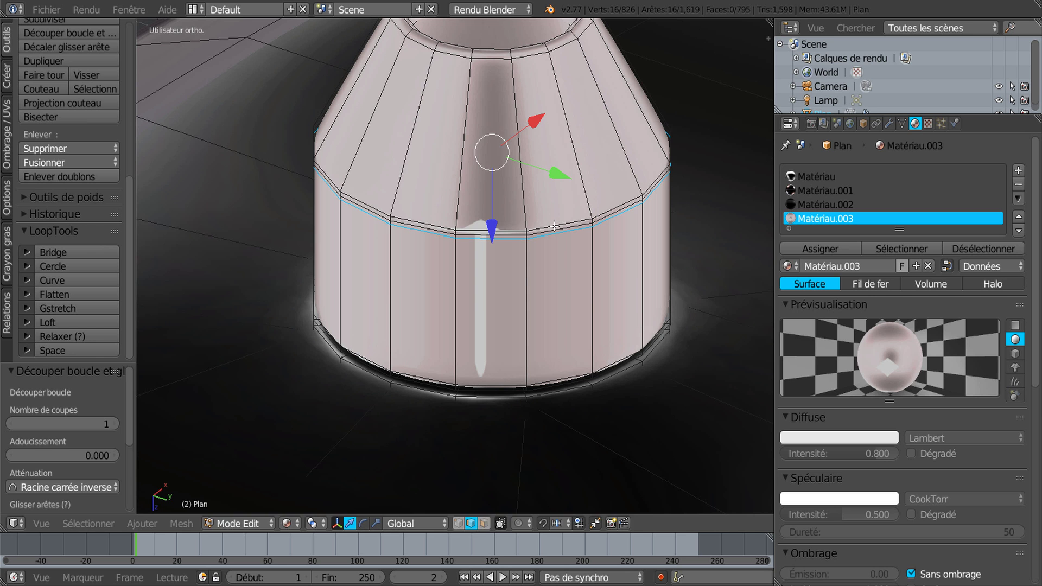
pyautogui.hotkey('ctrl', 'r')
pyautogui.click(526, 276)
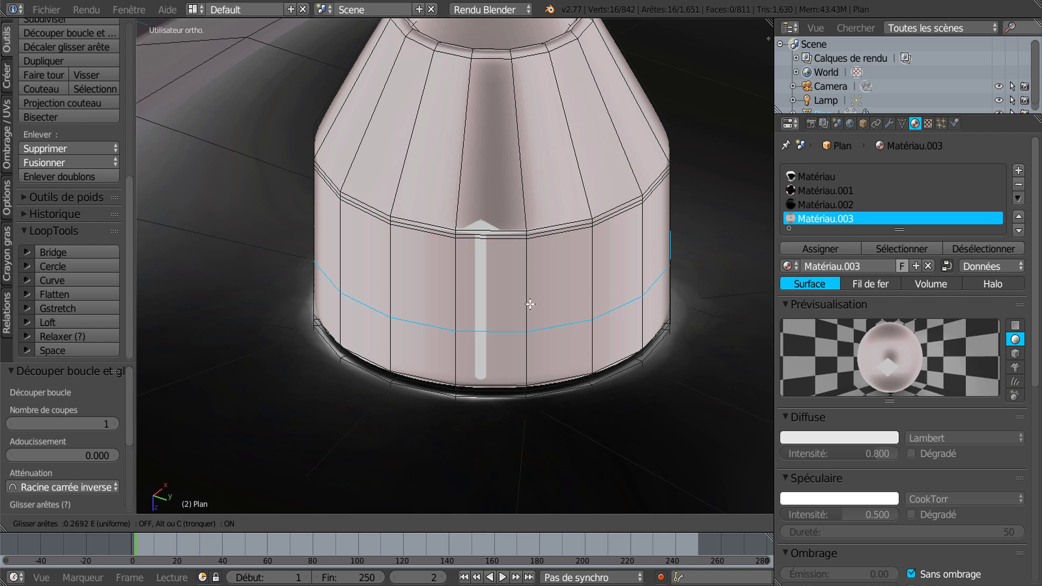
pyautogui.click(536, 345)
pyautogui.scroll(-3, 537, 331)
pyautogui.moveTo(550, 308); pyautogui.dragTo(562, 307, button='middle')
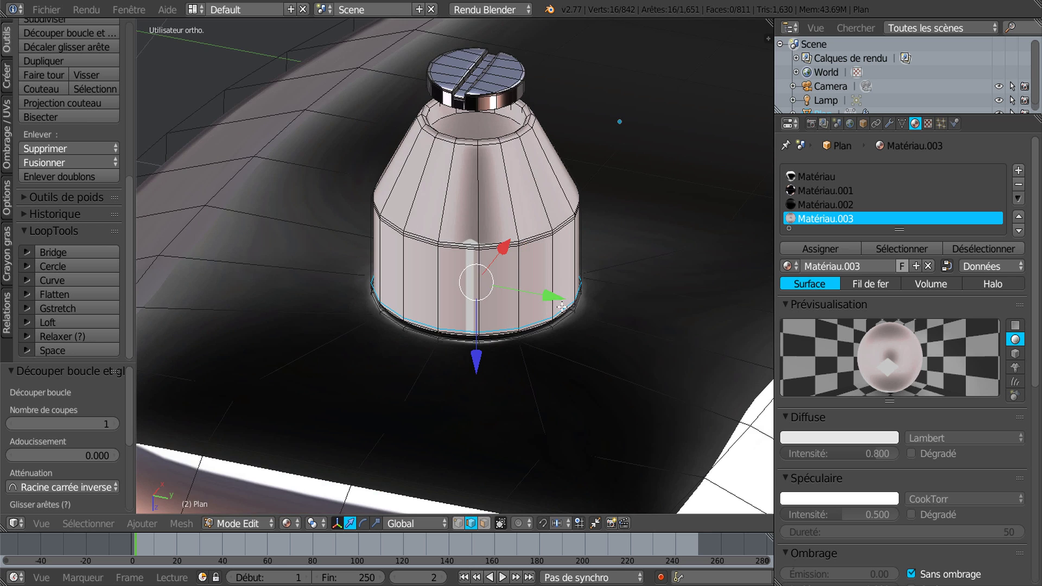
# Add a loop cut around the stem's taper, slid up close to the opening's rim, and check the stem in Object Mode
pyautogui.scroll(2, 501, 267)
pyautogui.hotkey('ctrl', 'r')
pyautogui.click(501, 184)
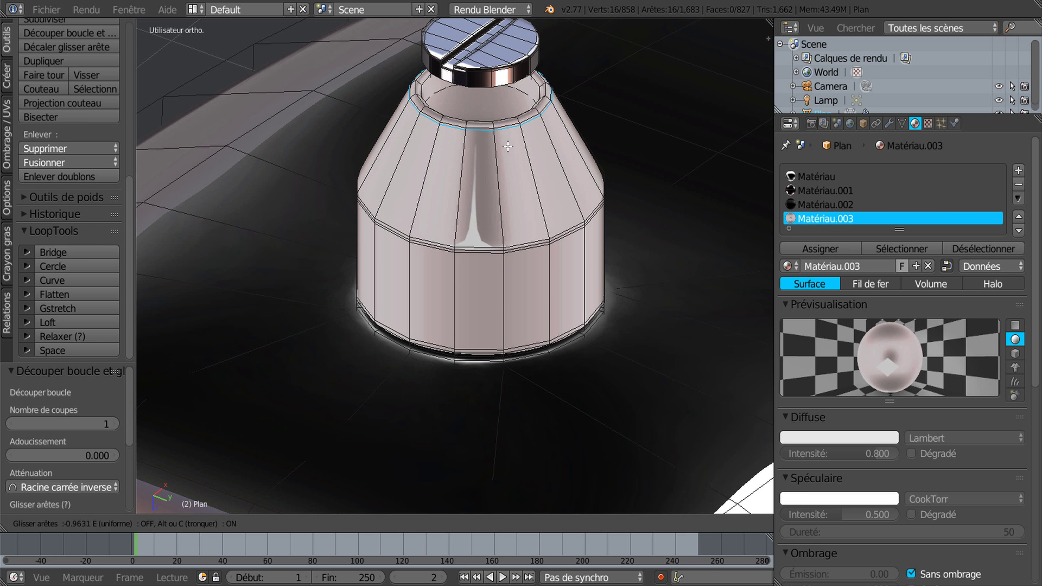
pyautogui.click(519, 258)
pyautogui.moveTo(541, 273); pyautogui.dragTo(608, 245, button='middle')
pyautogui.scroll(2, 544, 297)
pyautogui.scroll(-3, 538, 322)
pyautogui.moveTo(539, 323); pyautogui.dragTo(503, 354, button='middle')
pyautogui.press('Tab')
pyautogui.press('Tab')
# Add a loop cut at the foot of the stem, slid fully to the edge meeting the body, and check it in Object Mode
pyautogui.scroll(3, 503, 354)
pyautogui.scroll(5, 500, 356)
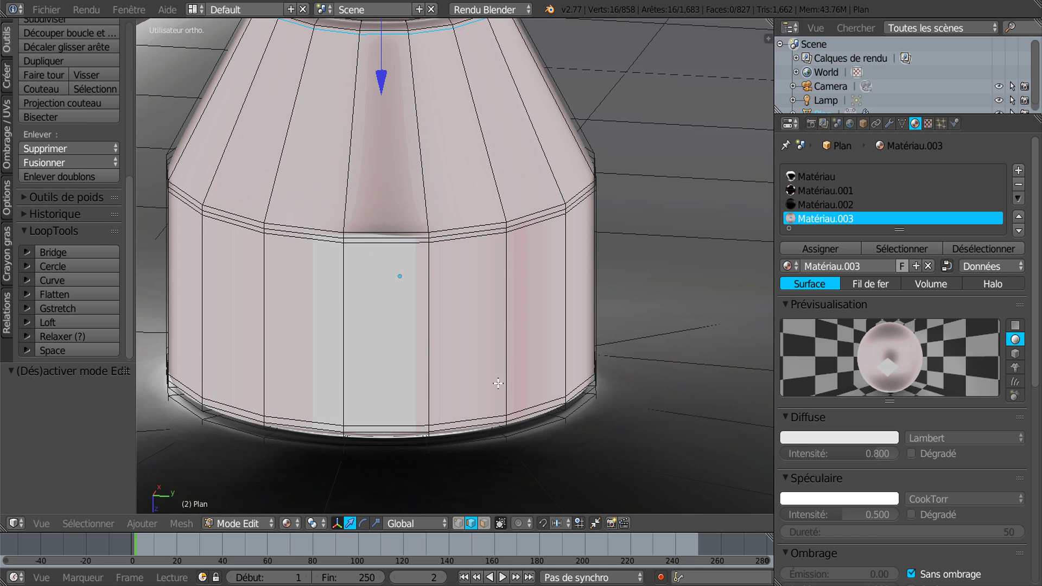
pyautogui.keyDown('shift'); pyautogui.moveTo(497, 383); pyautogui.dragTo(491, 285, button='middle'); pyautogui.keyUp('shift')
pyautogui.scroll(3, 506, 332)
pyautogui.moveTo(507, 333); pyautogui.dragTo(509, 314, button='middle')
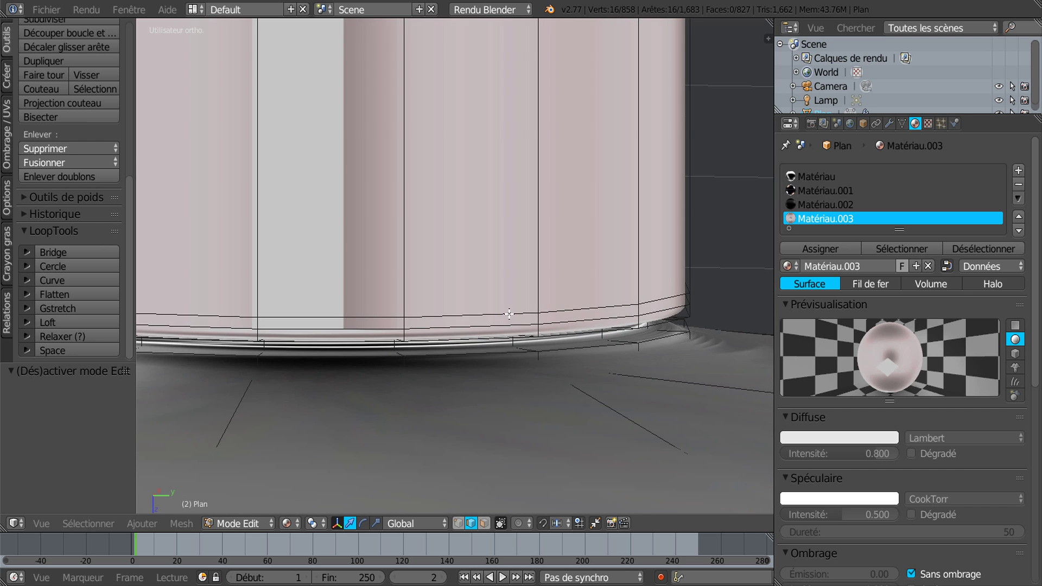
pyautogui.keyDown('shift'); pyautogui.moveTo(612, 371); pyautogui.dragTo(519, 311, button='middle'); pyautogui.keyUp('shift')
pyautogui.scroll(2, 529, 322)
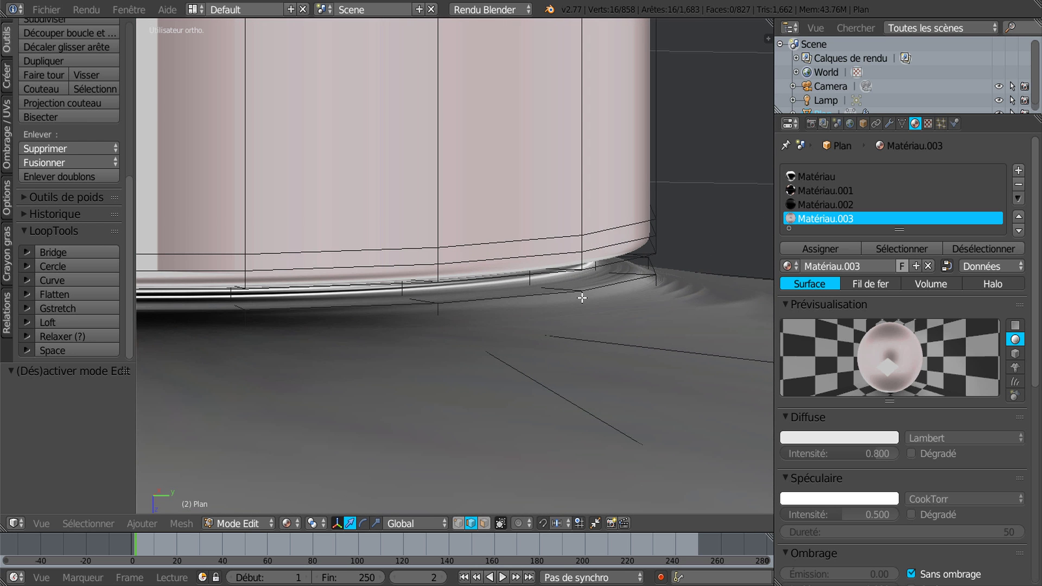
pyautogui.hotkey('ctrl', 'r')
pyautogui.click(581, 298)
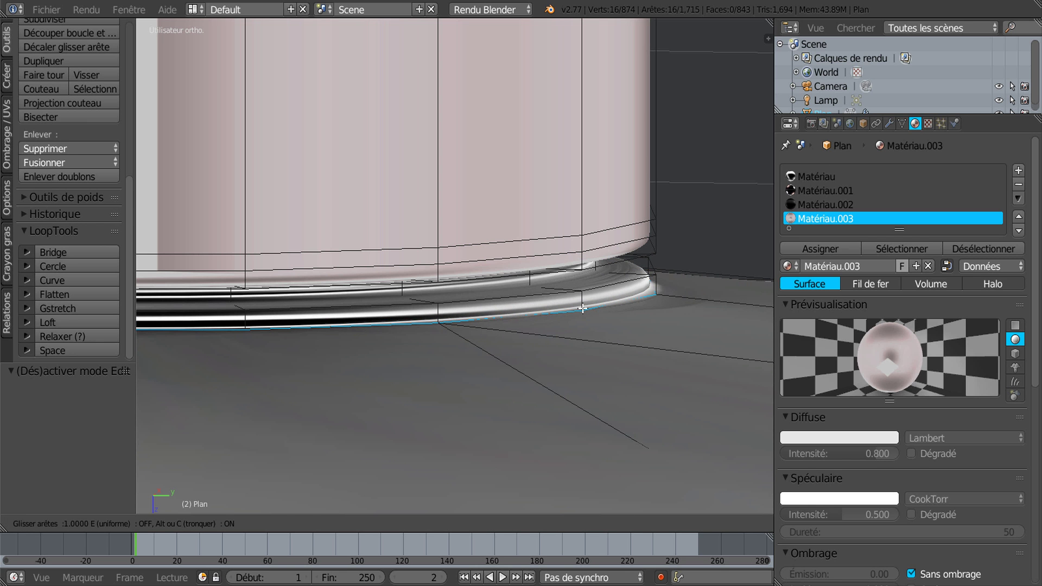
pyautogui.click(582, 308)
pyautogui.press('Tab')
pyautogui.scroll(-8, 588, 363)
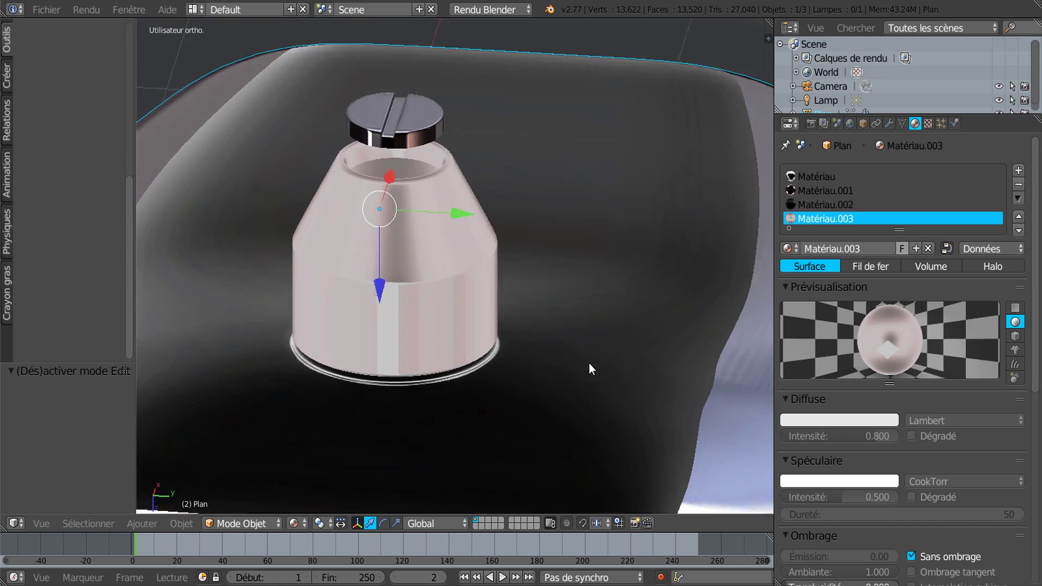
pyautogui.scroll(-1, 590, 364)
pyautogui.moveTo(357, 343); pyautogui.dragTo(431, 338, button='middle')
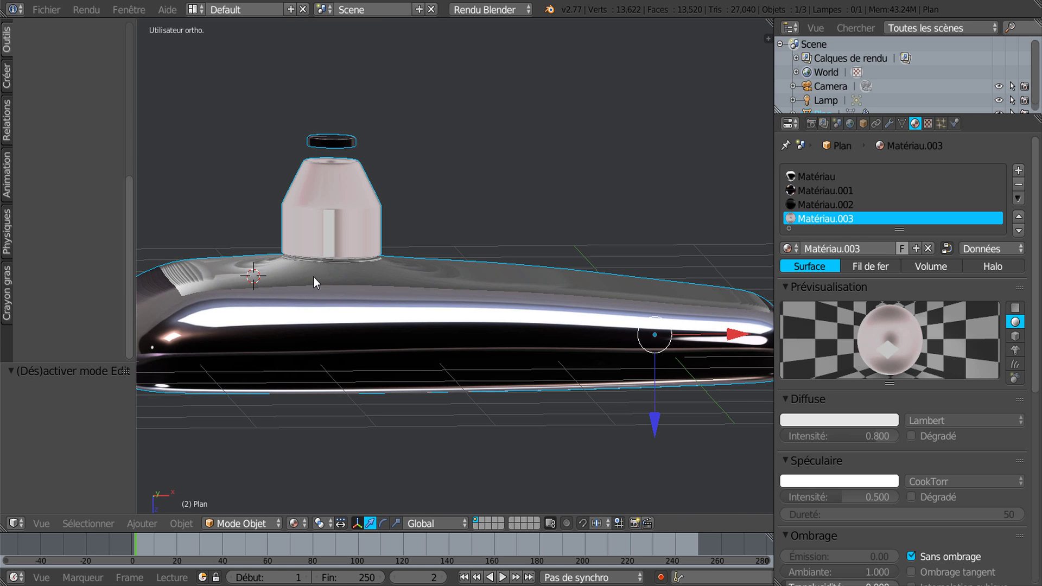
pyautogui.moveTo(356, 286); pyautogui.dragTo(426, 306, button='middle')
# In wireframe and vertex selection mode, circle-select all vertices of the stem and its closing disc from the bottom view
pyautogui.press('Tab')
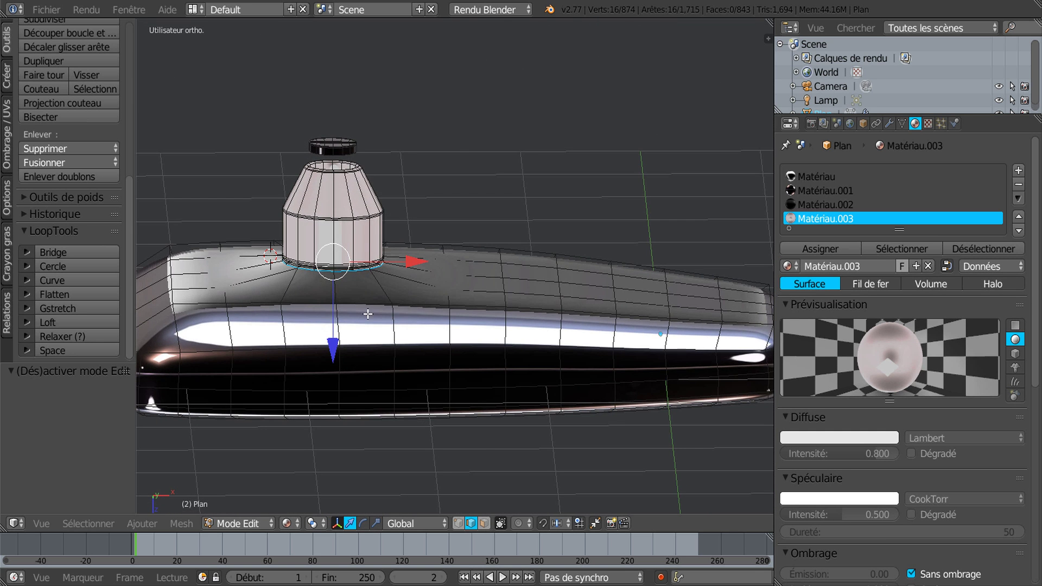
pyautogui.scroll(2, 367, 314)
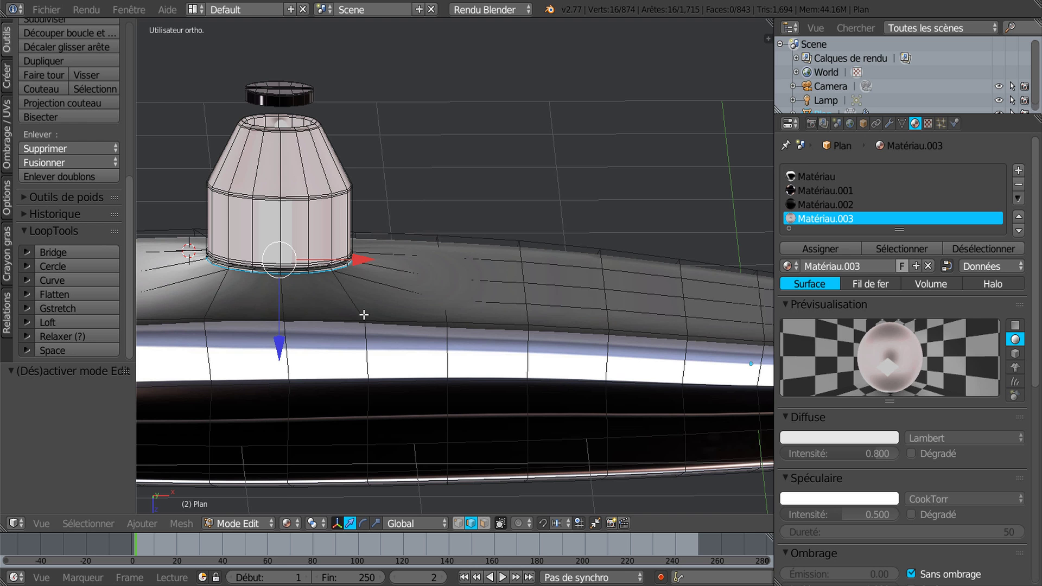
pyautogui.scroll(-5, 363, 314)
pyautogui.moveTo(370, 291); pyautogui.dragTo(368, 280, button='middle')
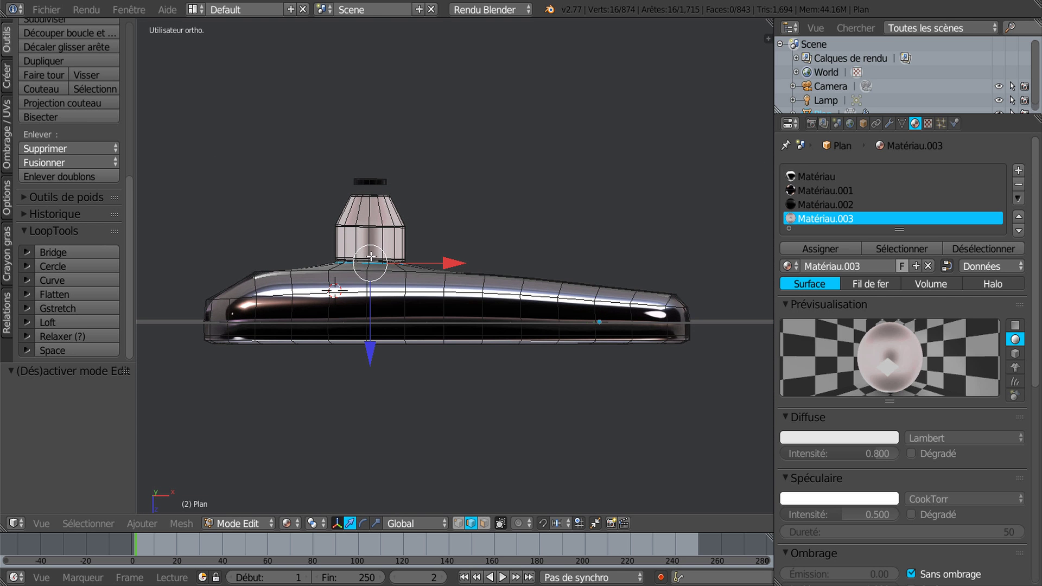
pyautogui.moveTo(522, 201)
pyautogui.mouseDown(button='middle')
pyautogui.moveTo(431, 270)
pyautogui.moveTo(430, 233)
pyautogui.mouseUp(button='middle')
pyautogui.press('z')
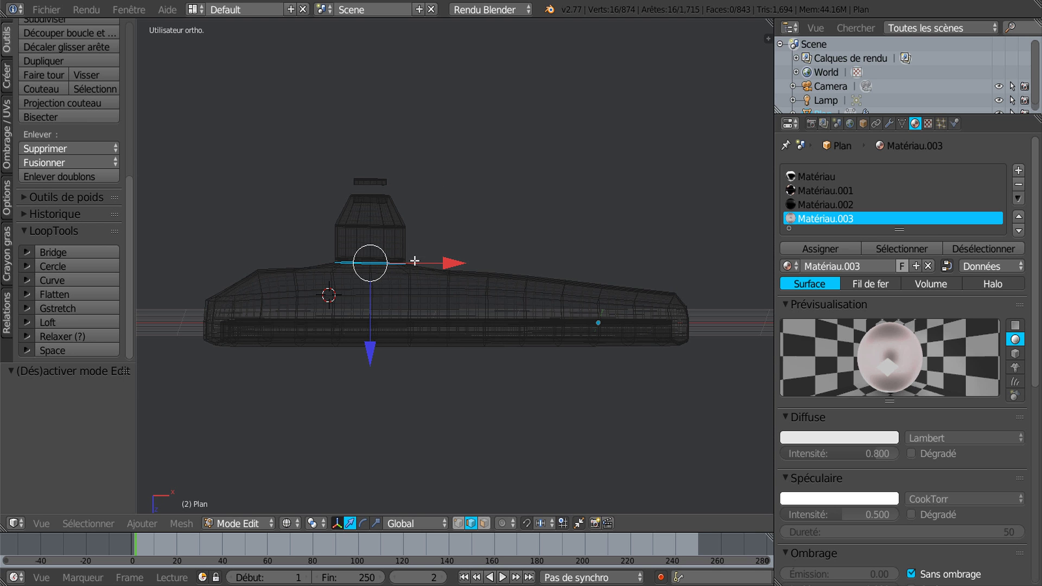
pyautogui.scroll(4, 412, 264)
pyautogui.moveTo(409, 268); pyautogui.dragTo(428, 299, button='middle')
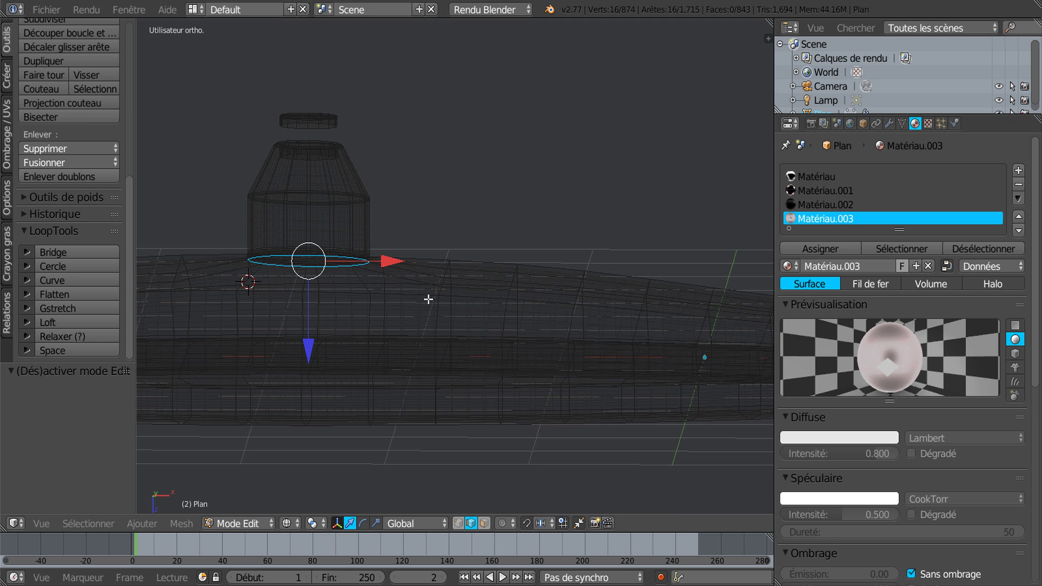
pyautogui.click(458, 523)
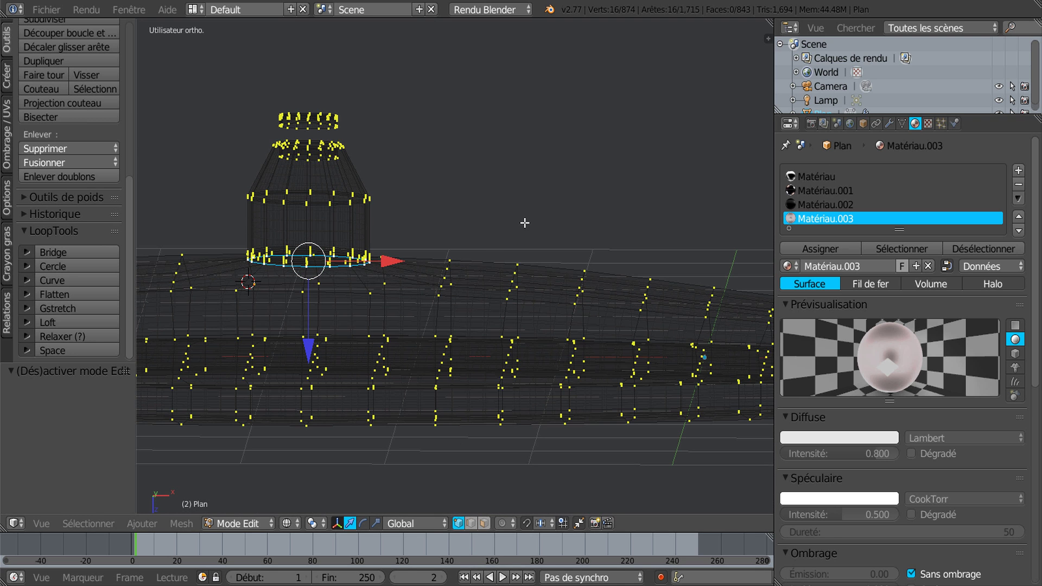
pyautogui.press('ctrl+KP_7')
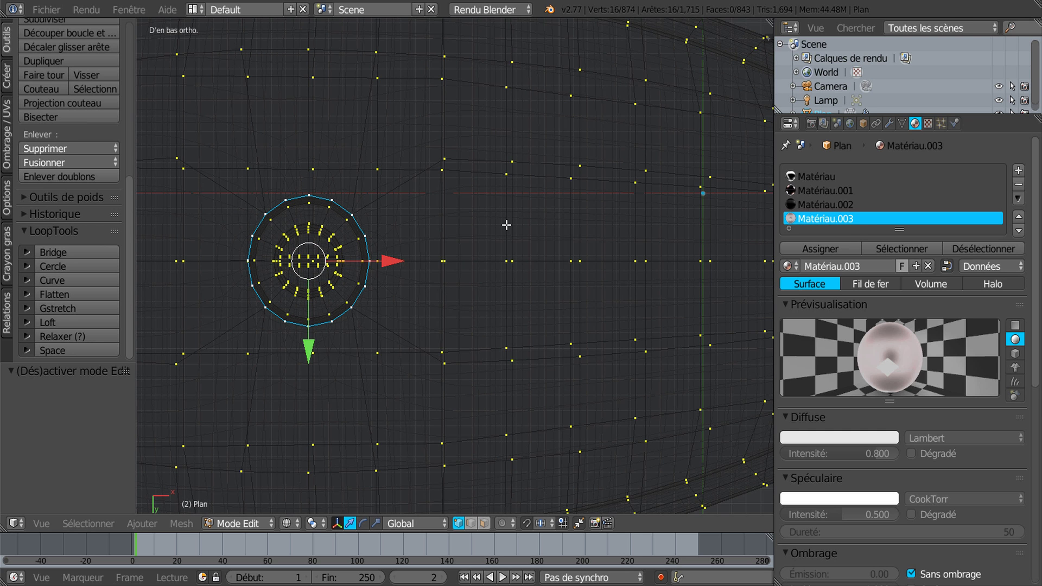
pyautogui.press('c')
pyautogui.moveTo(286, 220)
pyautogui.mouseDown()
pyautogui.moveTo(304, 217)
pyautogui.moveTo(353, 272)
pyautogui.moveTo(315, 261)
pyautogui.moveTo(293, 308)
pyautogui.moveTo(255, 271)
pyautogui.moveTo(258, 239)
pyautogui.moveTo(255, 288)
pyautogui.moveTo(336, 297)
pyautogui.moveTo(369, 271)
pyautogui.moveTo(323, 276)
pyautogui.moveTo(320, 239)
pyautogui.moveTo(351, 307)
pyautogui.mouseUp()
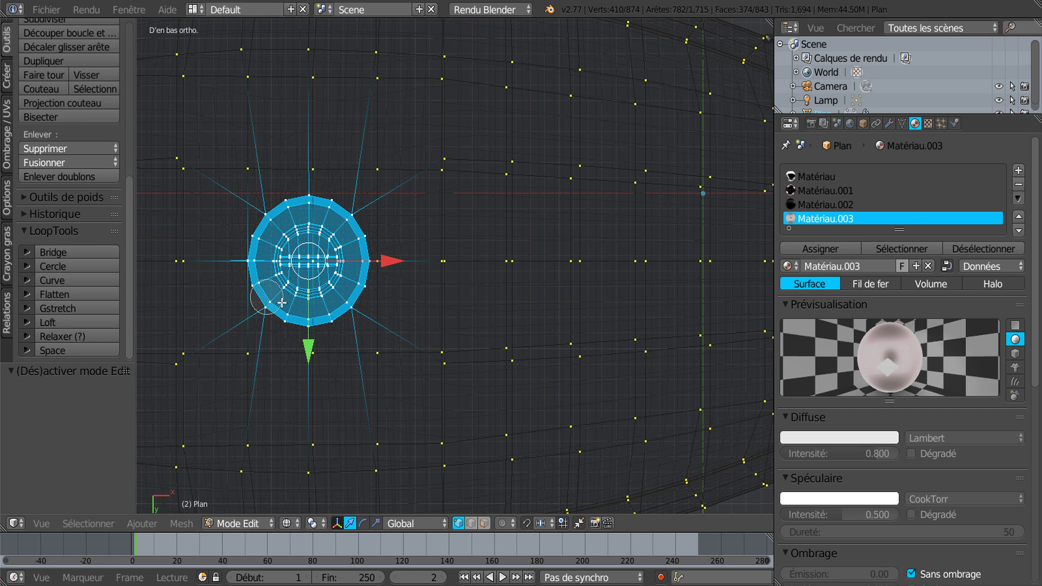
# Deselect the two stray body vertices beside the stem, keeping only the stem and its closing disc selected
pyautogui.moveTo(347, 300); pyautogui.dragTo(336, 189, button='middle')
pyautogui.moveTo(393, 338); pyautogui.dragTo(375, 354, button='middle')
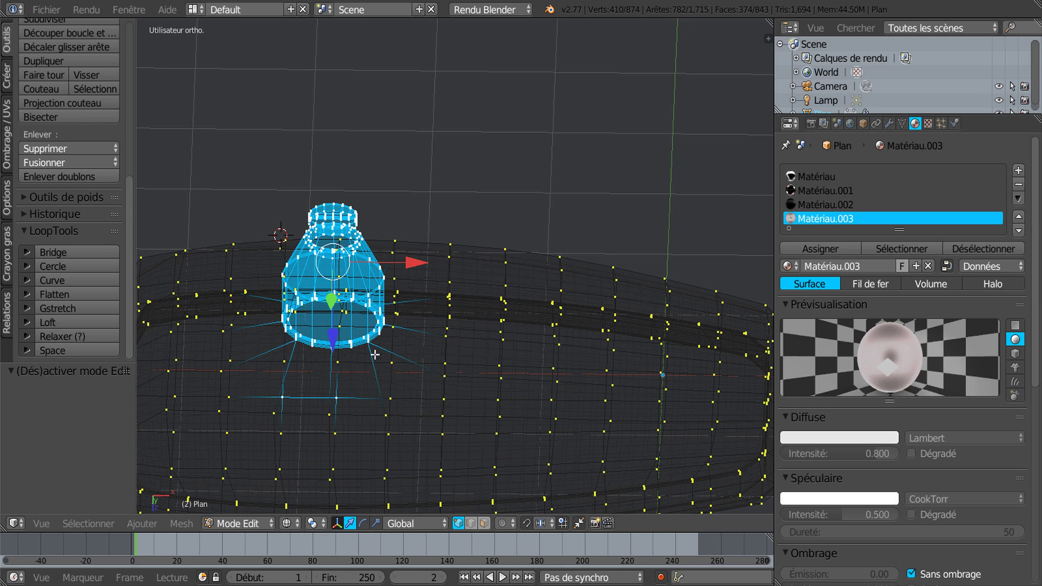
pyautogui.press('c')
pyautogui.moveTo(285, 392); pyautogui.dragTo(344, 400, button='middle')
pyautogui.rightClick(348, 411)
pyautogui.moveTo(412, 366); pyautogui.dragTo(437, 311, button='middle')
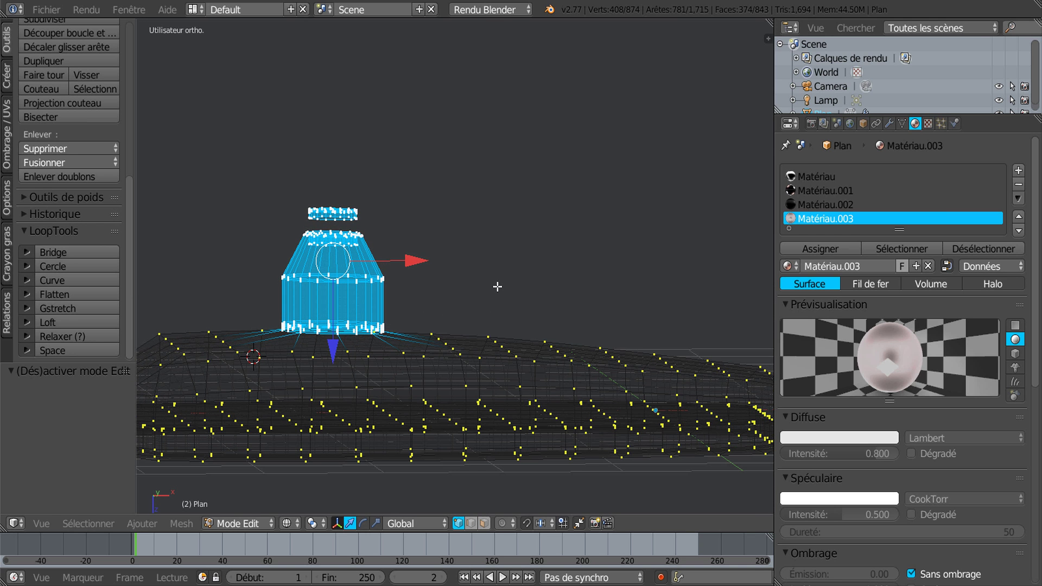
# In the front view, move the selected stem and disc 0.054 along Z toward the body
pyautogui.press('KP_1')
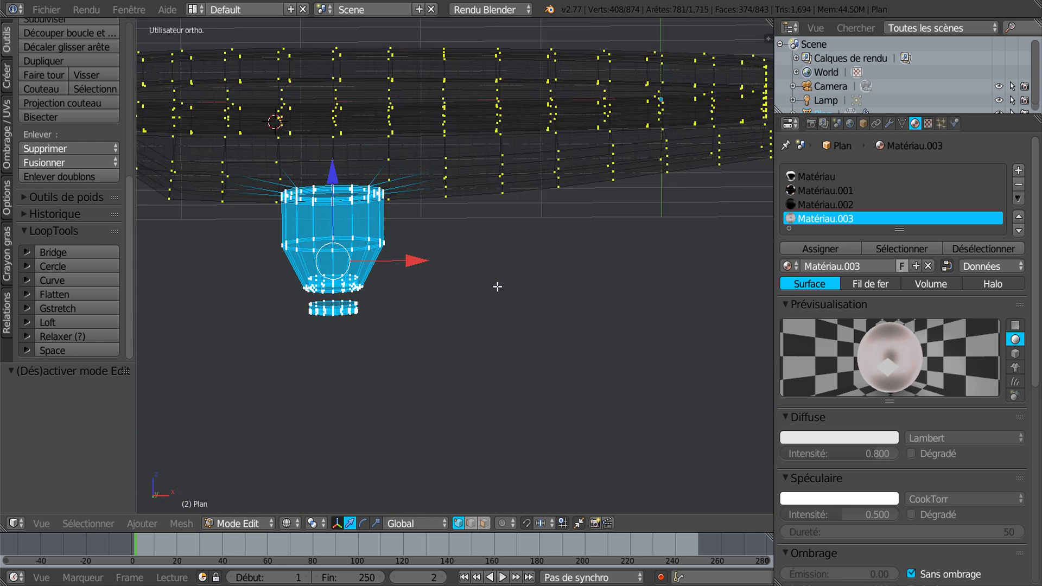
pyautogui.press('KP_3')
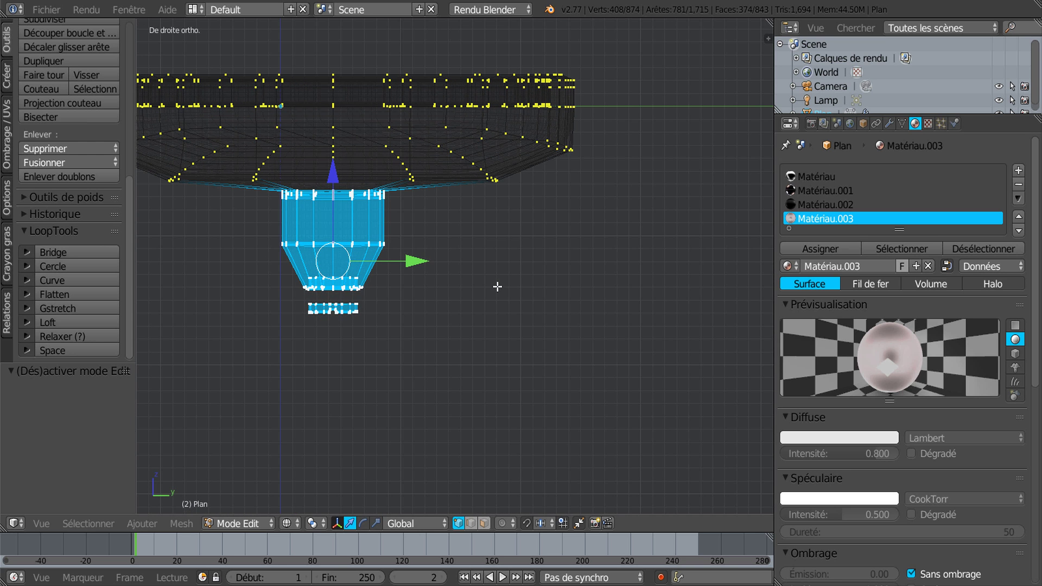
pyautogui.press('KP_1')
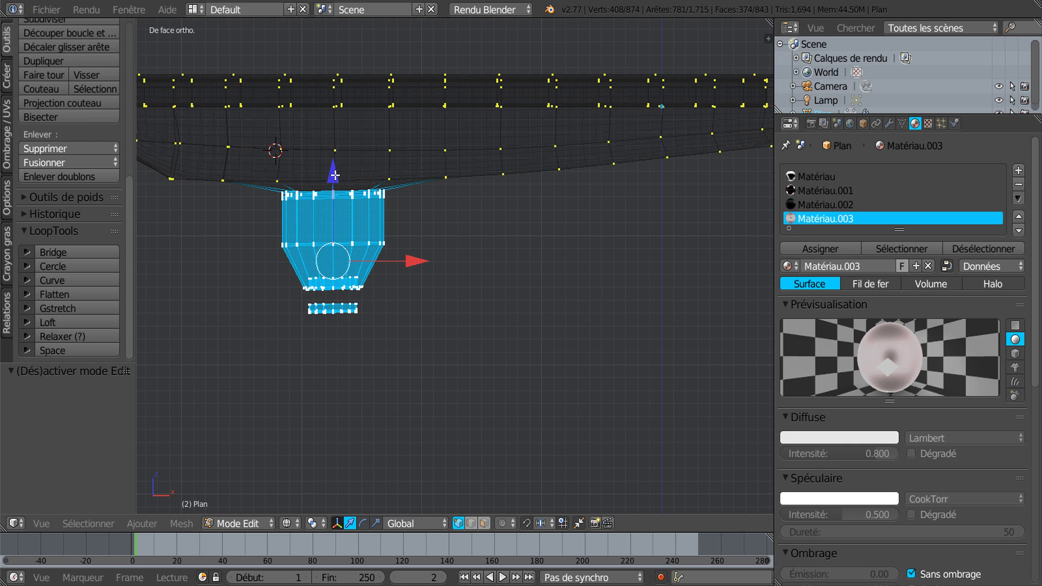
pyautogui.moveTo(335, 177); pyautogui.dragTo(334, 169)
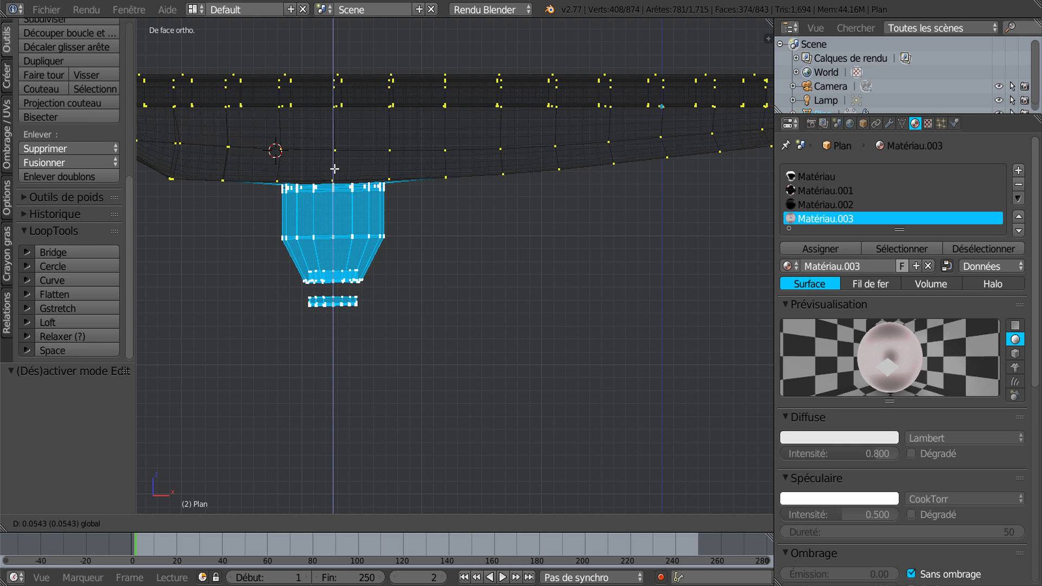
pyautogui.moveTo(300, 205); pyautogui.dragTo(300, 205)
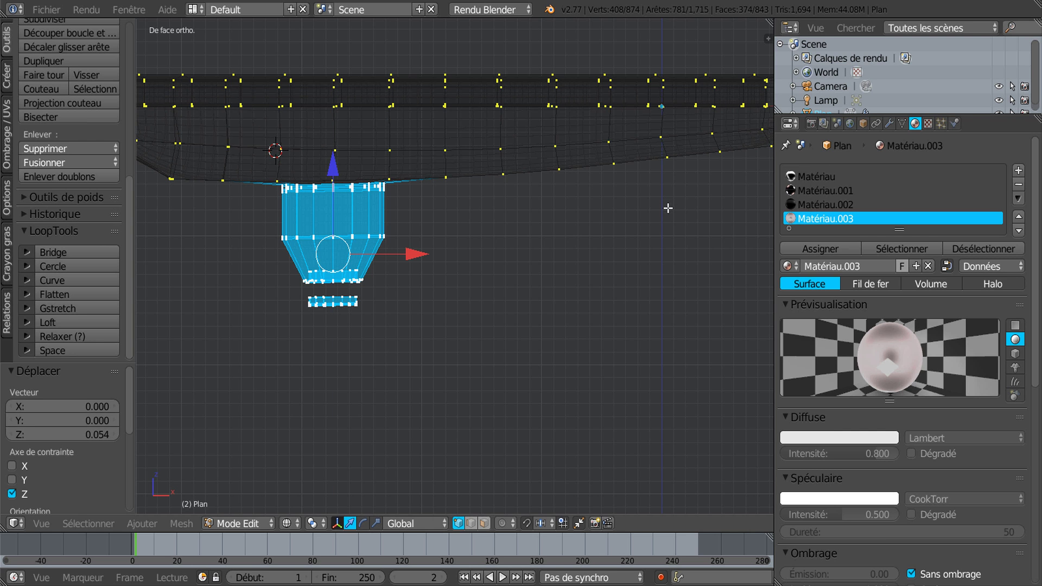
# Examine the junction between stem and body in Object Mode with Material viewport shading
pyautogui.press('a')
pyautogui.press('Tab')
pyautogui.moveTo(582, 260); pyautogui.dragTo(468, 243, button='middle')
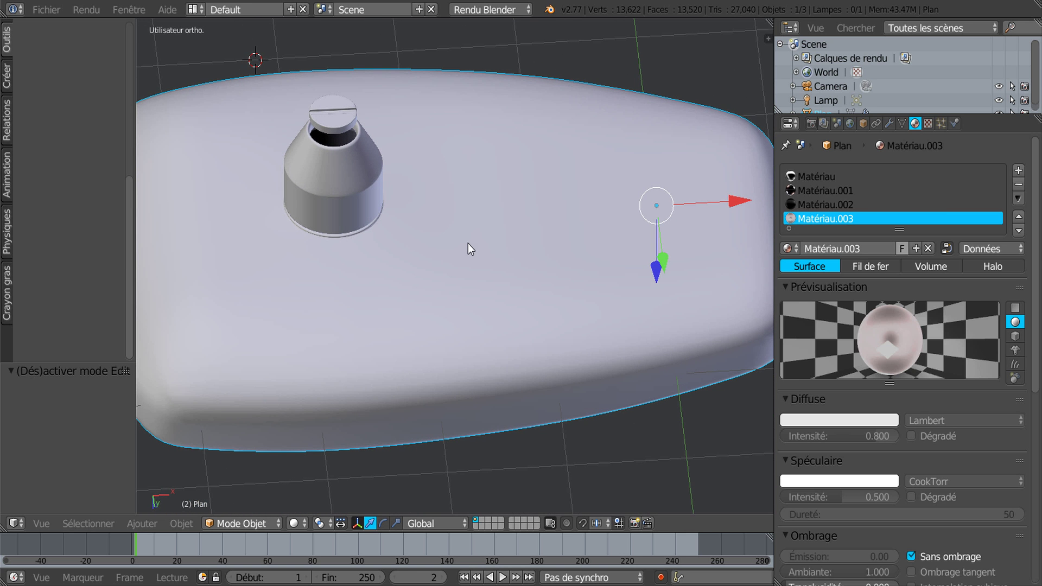
pyautogui.click(293, 524)
pyautogui.click(306, 441)
pyautogui.moveTo(510, 403)
pyautogui.mouseDown(button='middle')
pyautogui.moveTo(435, 382)
pyautogui.moveTo(497, 301)
pyautogui.moveTo(534, 412)
pyautogui.moveTo(506, 278)
pyautogui.moveTo(572, 410)
pyautogui.moveTo(496, 388)
pyautogui.mouseUp(button='middle')
# Select the whole grooved disc, move it about 0.197 along Z into the stem's opening, and check it in Object Mode
pyautogui.press('Tab')
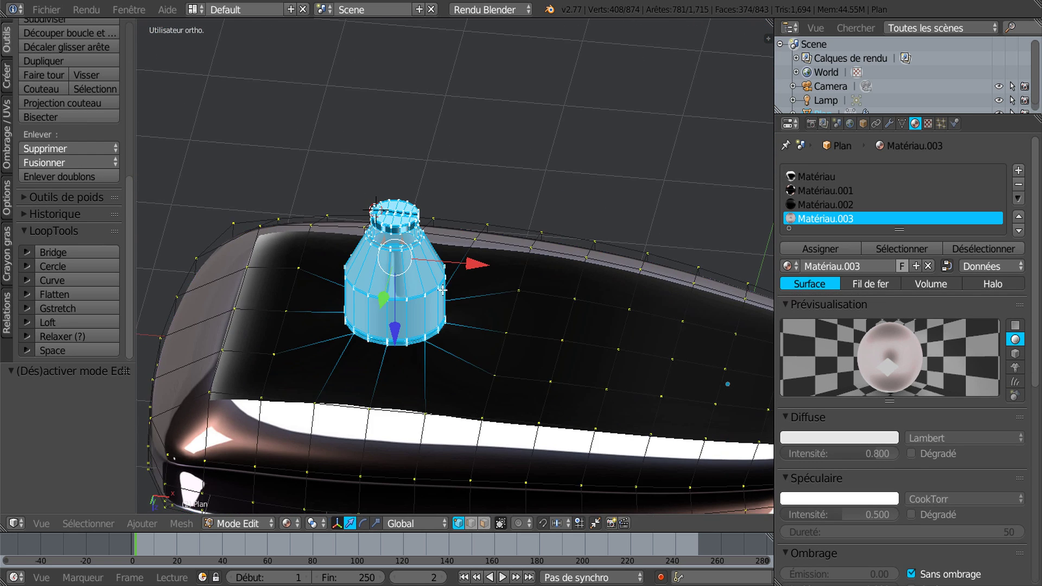
pyautogui.scroll(2, 496, 388)
pyautogui.rightClick(380, 209)
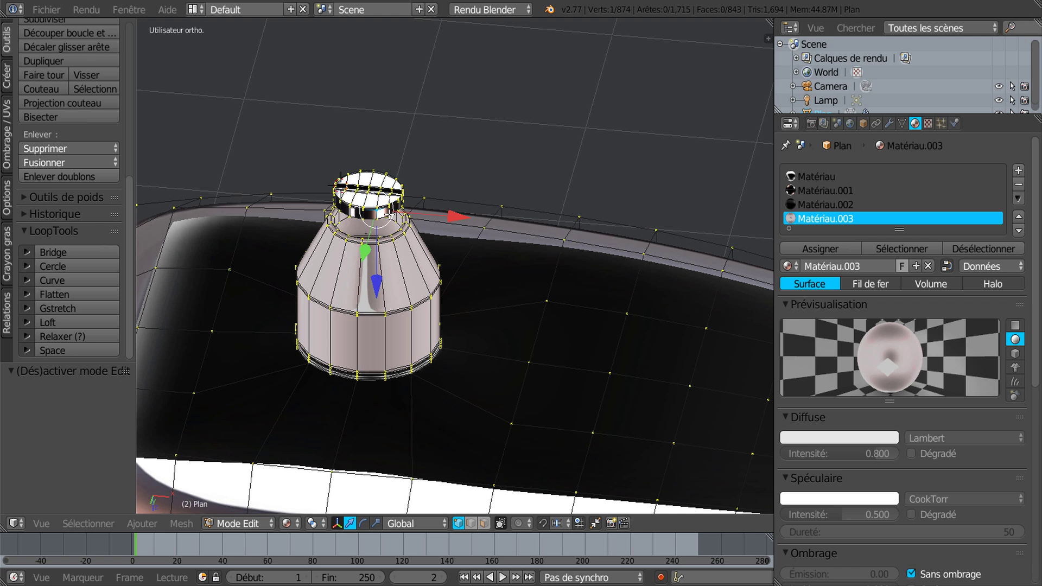
pyautogui.hotkey('ctrl', 'l')
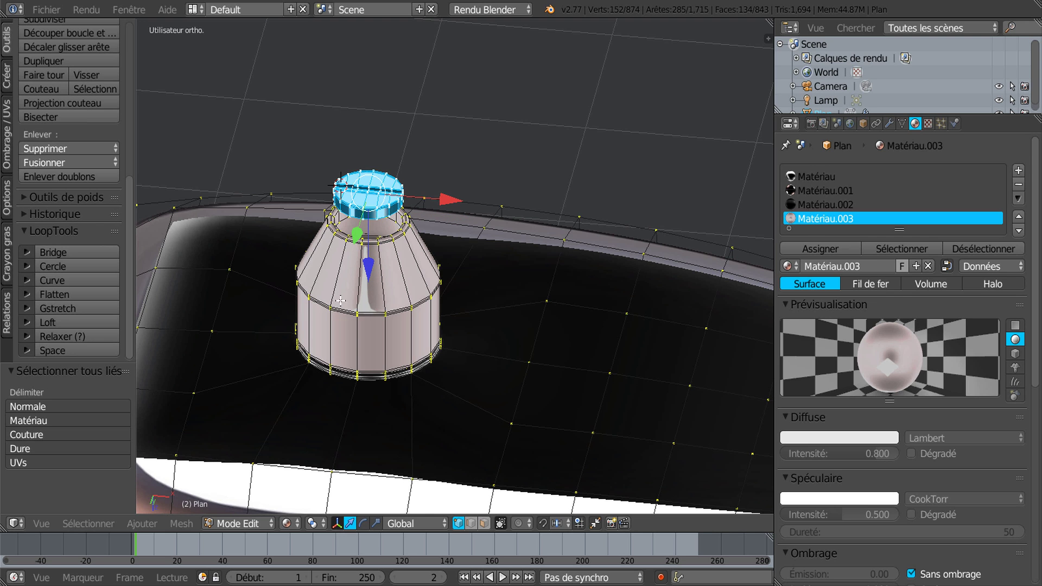
pyautogui.press('g')
pyautogui.press('z')
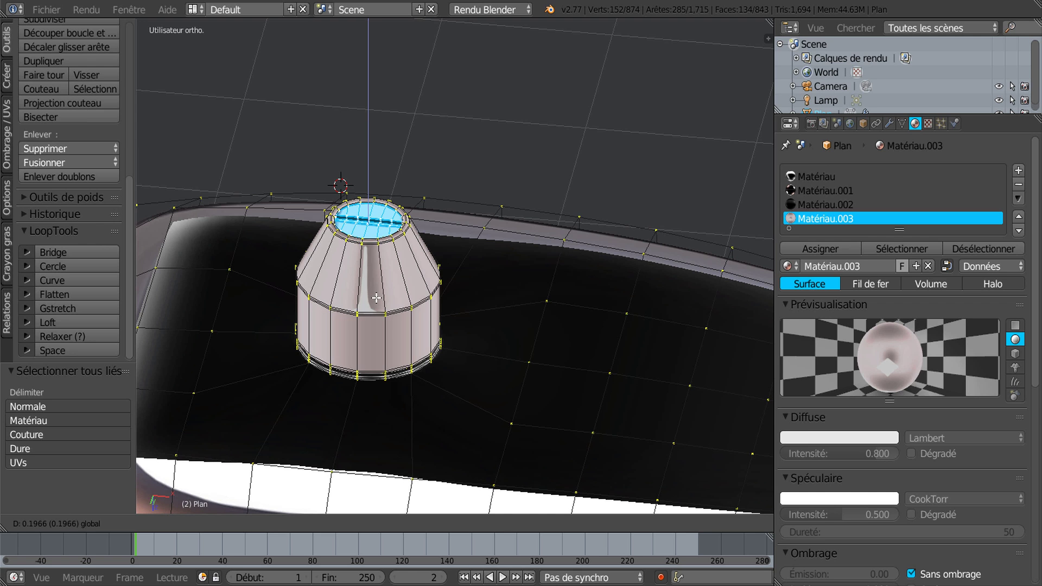
pyautogui.click(375, 297)
pyautogui.press('Tab')
pyautogui.moveTo(394, 294); pyautogui.dragTo(355, 393, button='middle')
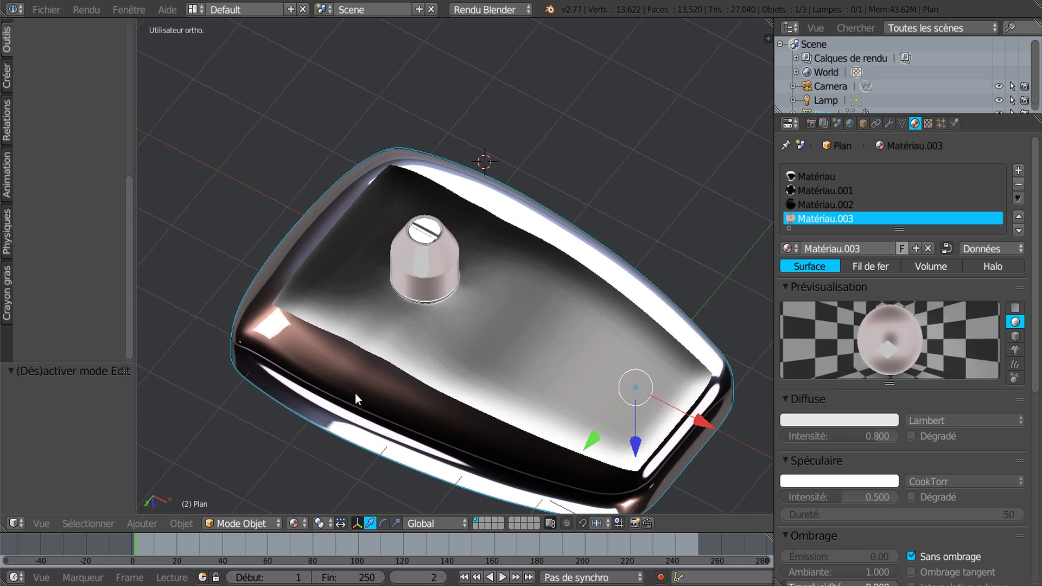
pyautogui.moveTo(525, 386); pyautogui.dragTo(418, 300, button='middle')
pyautogui.moveTo(677, 293)
pyautogui.mouseDown(button='middle')
pyautogui.moveTo(643, 314)
pyautogui.moveTo(654, 301)
pyautogui.moveTo(643, 349)
pyautogui.moveTo(662, 374)
pyautogui.moveTo(488, 369)
pyautogui.moveTo(526, 339)
pyautogui.moveTo(458, 244)
pyautogui.moveTo(442, 281)
pyautogui.mouseUp(button='middle')
# In solid shading, select two adjacent faces on the stem's cylindrical side facing the body's narrow end and subdivide them with one cut
pyautogui.hotkey('shift', 'z')
pyautogui.press('Tab')
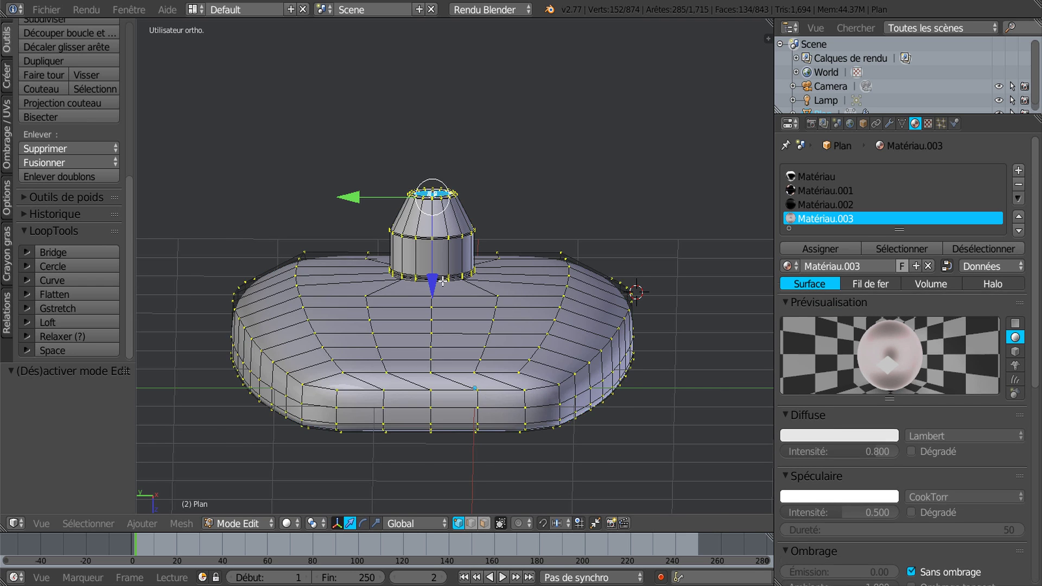
pyautogui.scroll(1, 442, 280)
pyautogui.click(482, 522)
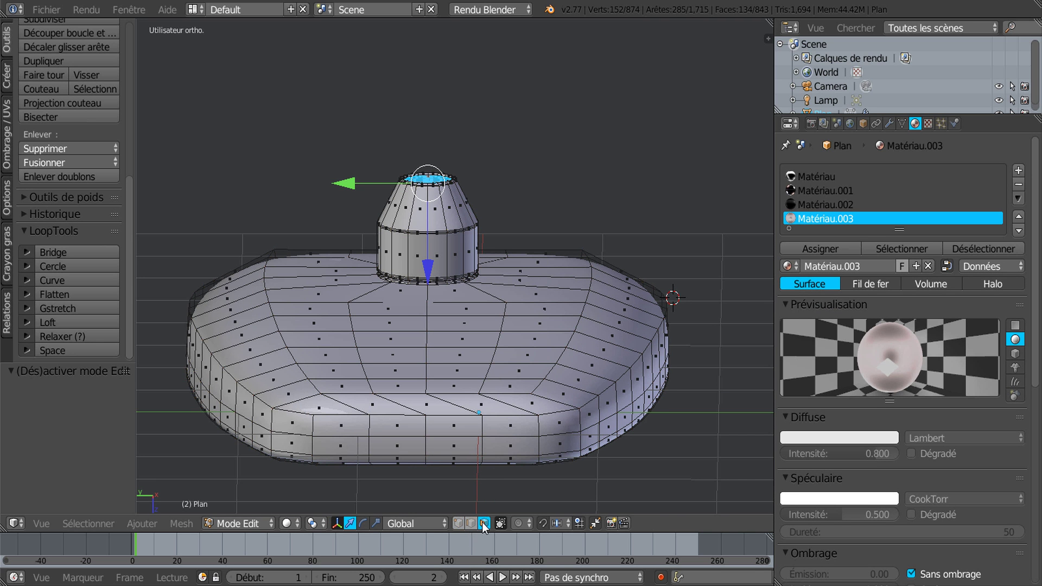
pyautogui.rightClick(427, 250)
pyautogui.keyDown('shift'); pyautogui.rightClick(434, 250); pyautogui.keyUp('shift')
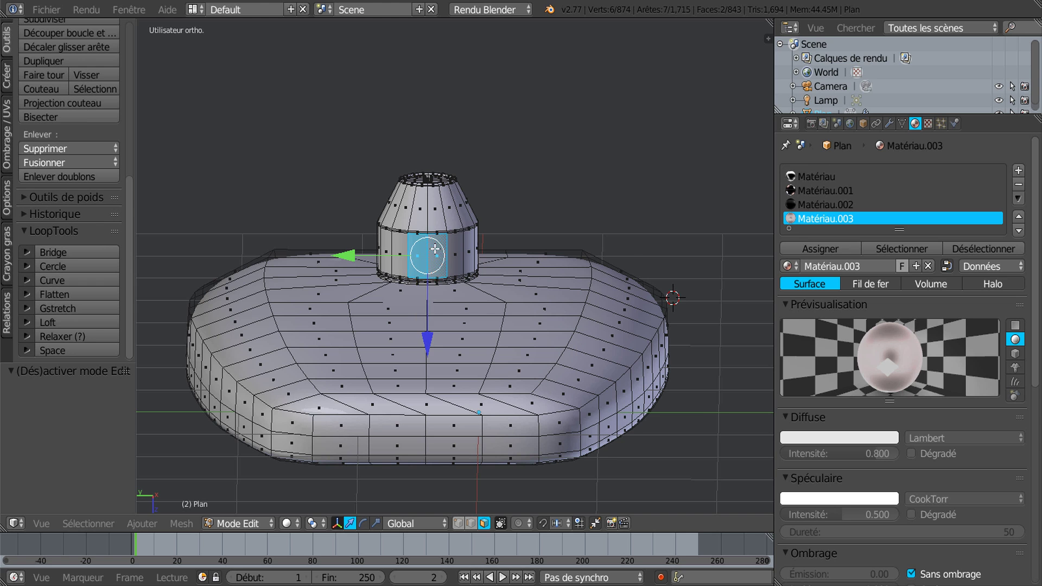
pyautogui.scroll(1, 407, 327)
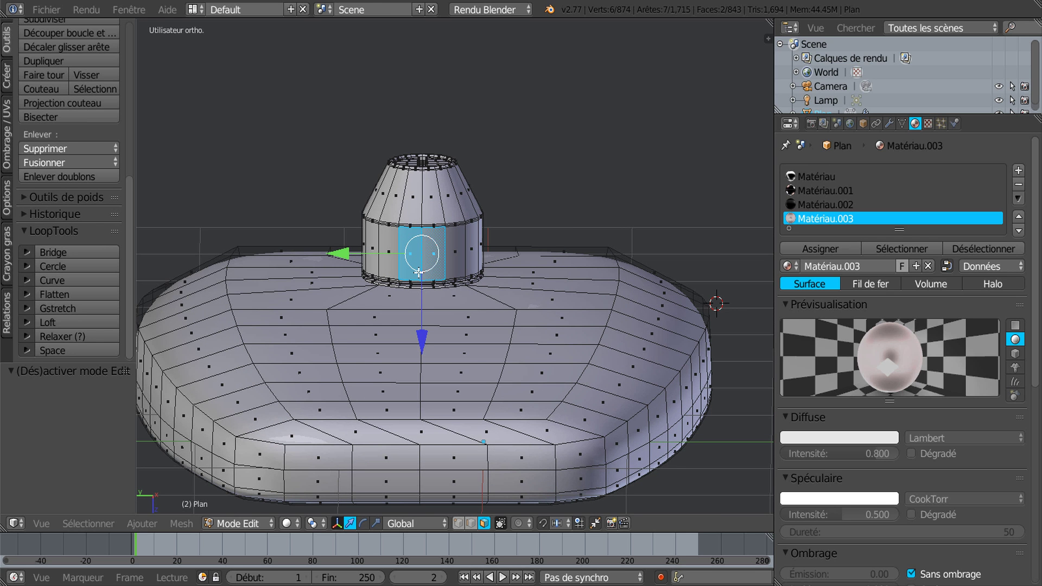
pyautogui.scroll(1, 419, 273)
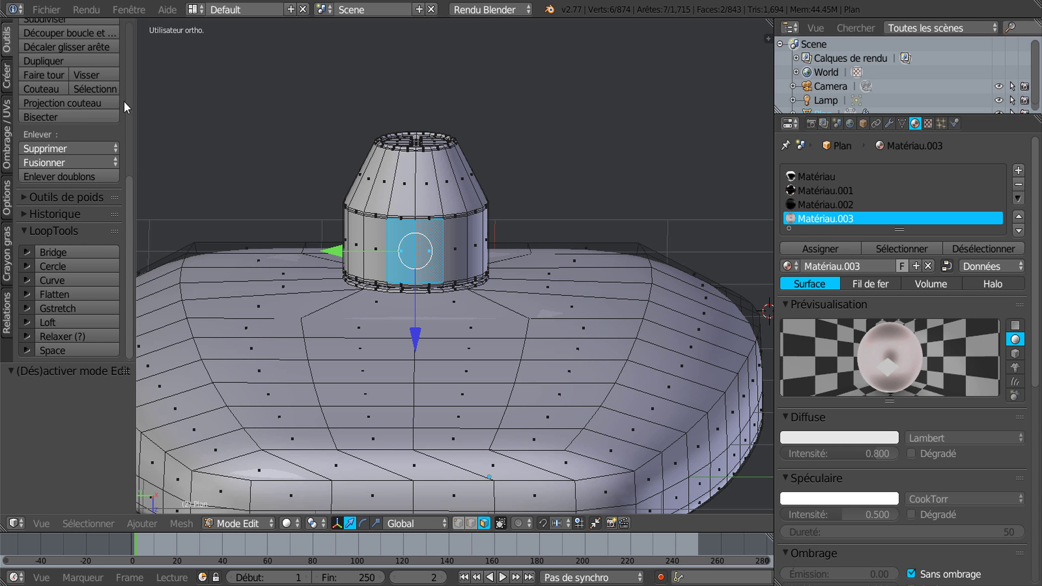
pyautogui.scroll(3, 39, 231)
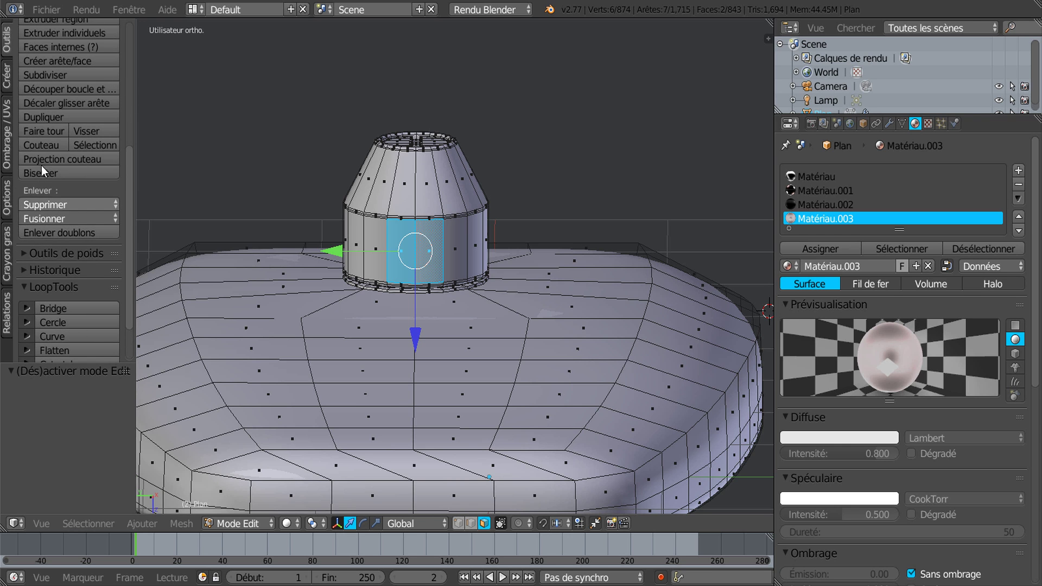
pyautogui.click(41, 76)
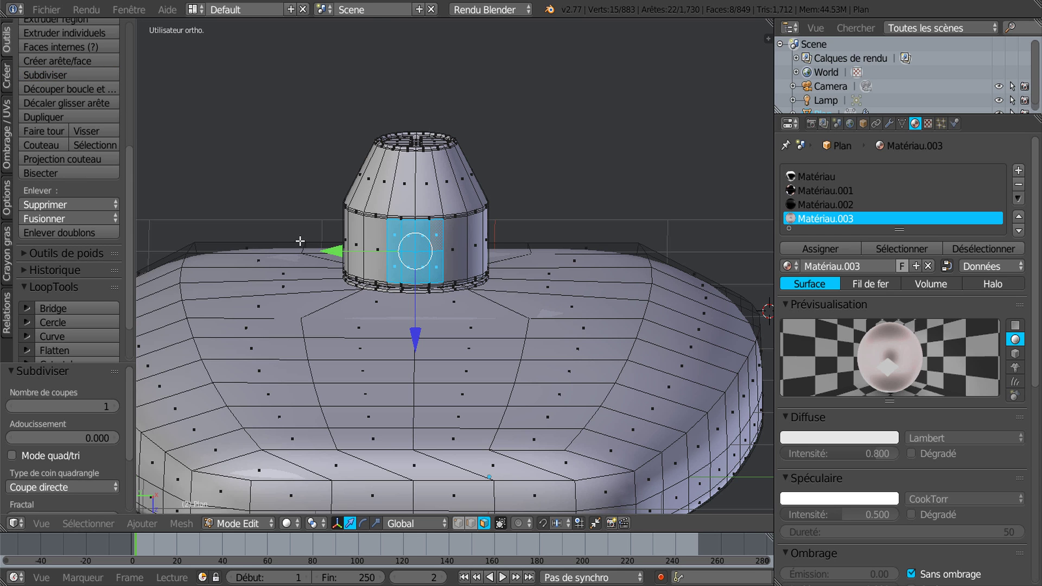
# Shape the subdivided stem faces into a circle with LoopTools and scale them to 0.764
pyautogui.scroll(1, 402, 260)
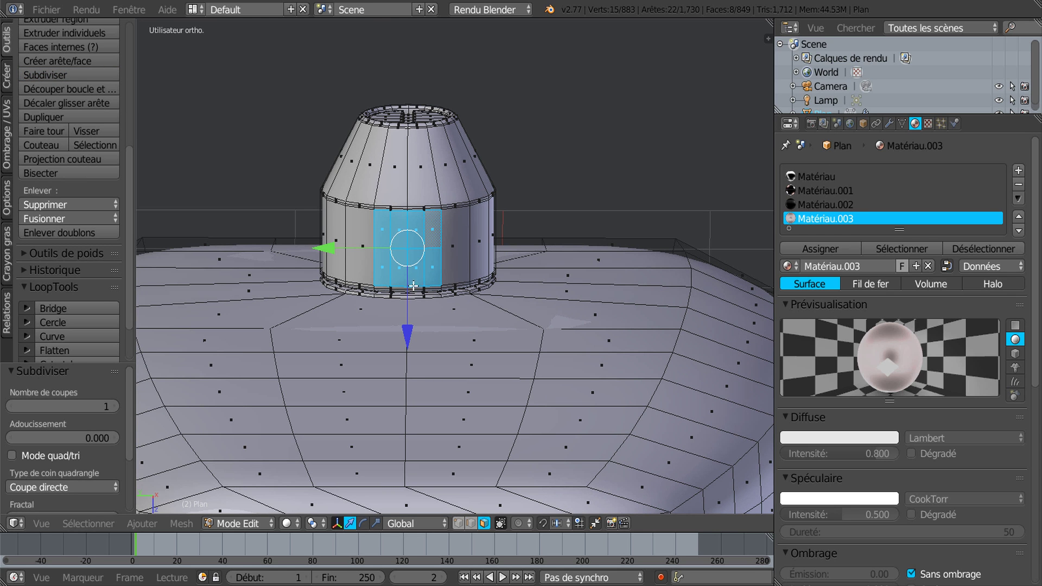
pyautogui.click(54, 324)
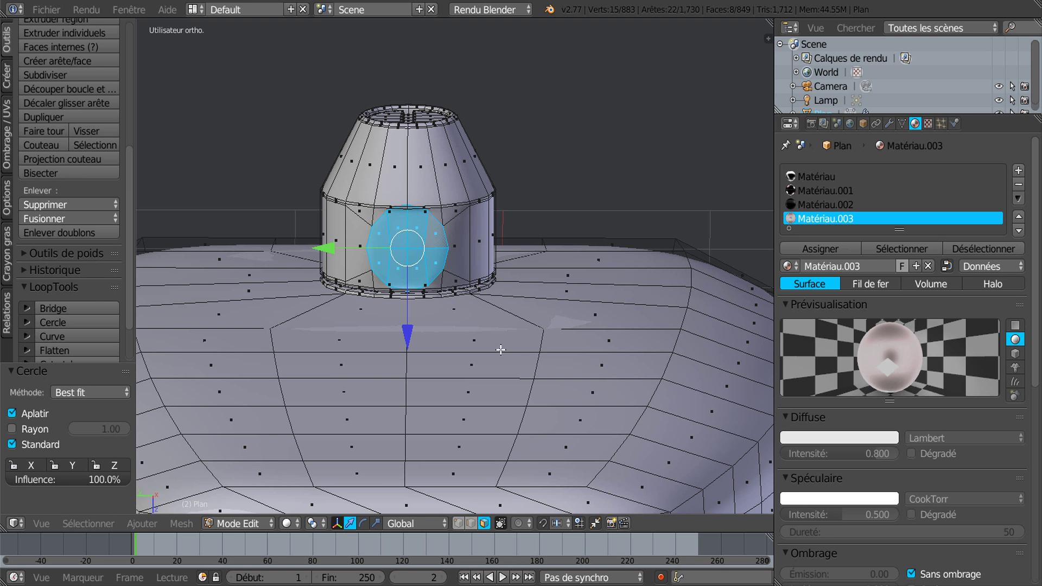
pyautogui.press('s')
pyautogui.click(465, 314)
# Move the circular face patch 0.026 along X, outward from the stem's side
pyautogui.moveTo(448, 296); pyautogui.dragTo(568, 290, button='middle')
pyautogui.scroll(1, 499, 317)
pyautogui.moveTo(508, 314); pyautogui.dragTo(515, 311, button='middle')
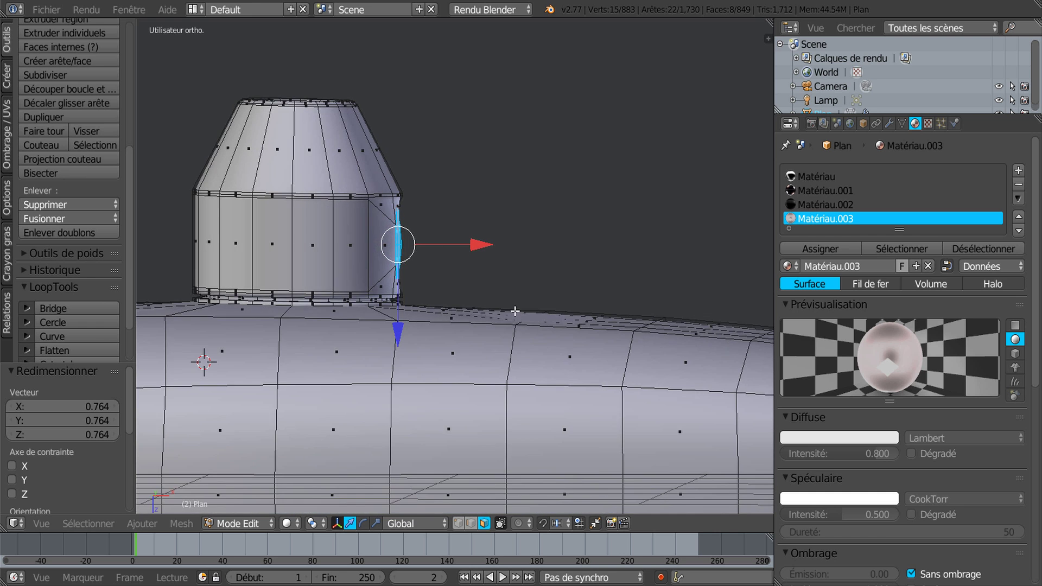
pyautogui.scroll(3, 514, 311)
pyautogui.keyDown('shift'); pyautogui.moveTo(393, 255); pyautogui.dragTo(423, 224, button='middle'); pyautogui.keyUp('shift')
pyautogui.scroll(2, 517, 304)
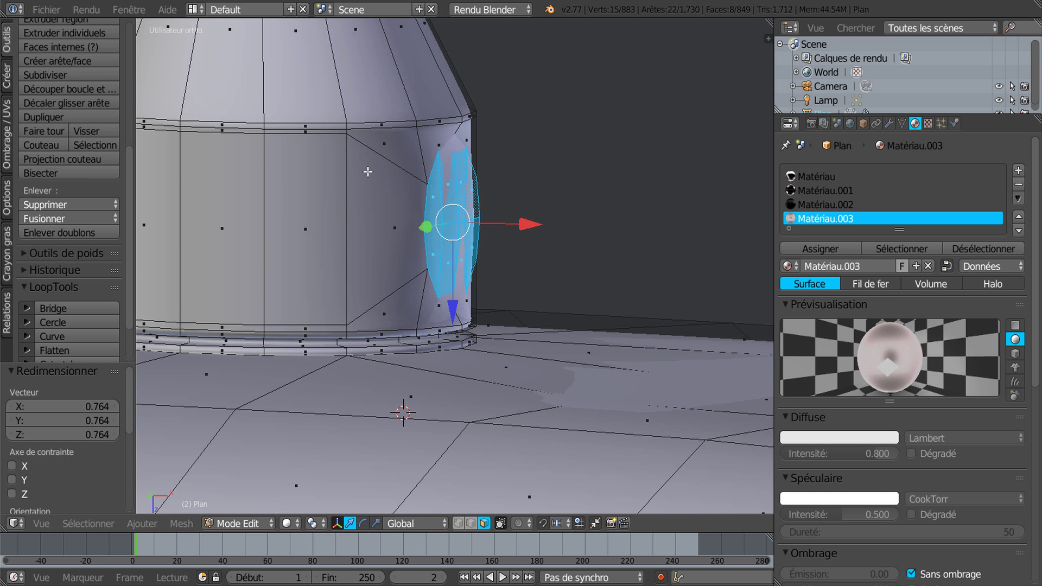
pyautogui.moveTo(530, 226); pyautogui.dragTo(541, 228)
pyautogui.moveTo(536, 230); pyautogui.dragTo(446, 251, button='middle')
pyautogui.scroll(-5, 389, 238)
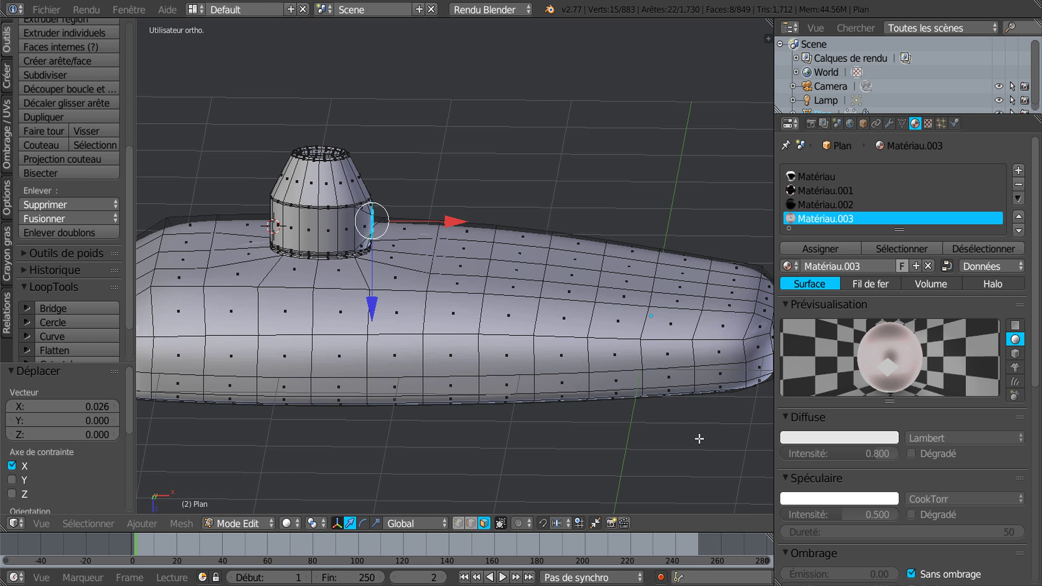
# Widen the 3D view, reveal the view properties, and show the mirror reference image behind the model in front view
pyautogui.moveTo(773, 423); pyautogui.dragTo(922, 423)
pyautogui.keyDown('shift'); pyautogui.moveTo(749, 327); pyautogui.dragTo(646, 285, button='middle'); pyautogui.keyUp('shift')
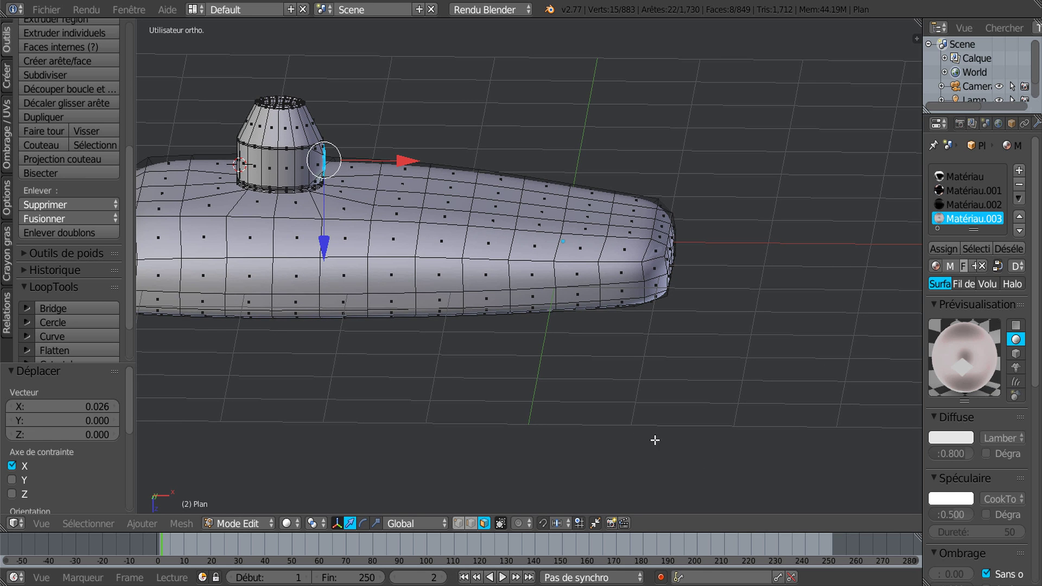
pyautogui.press('n')
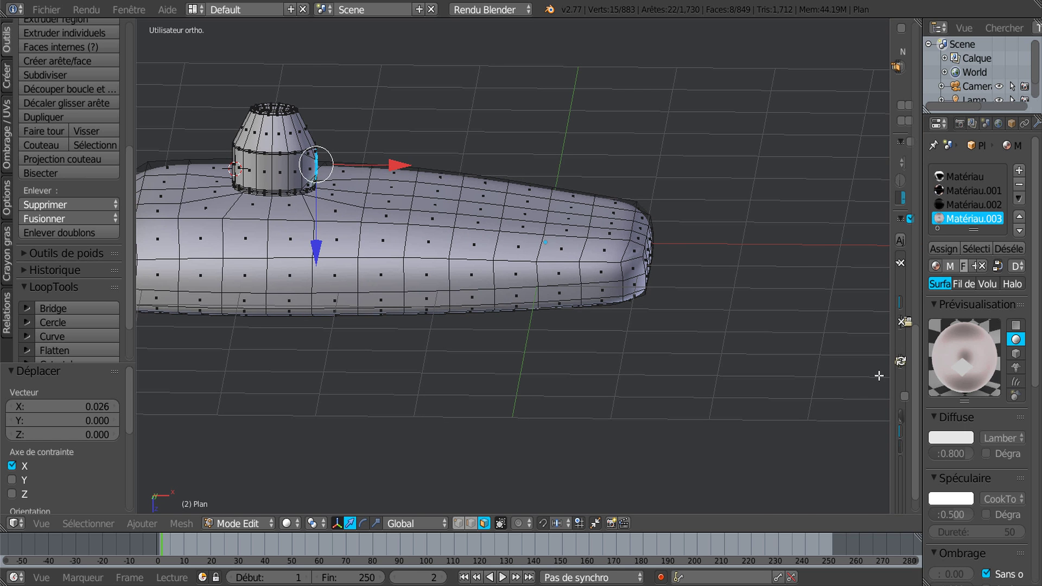
pyautogui.moveTo(862, 350); pyautogui.dragTo(741, 347)
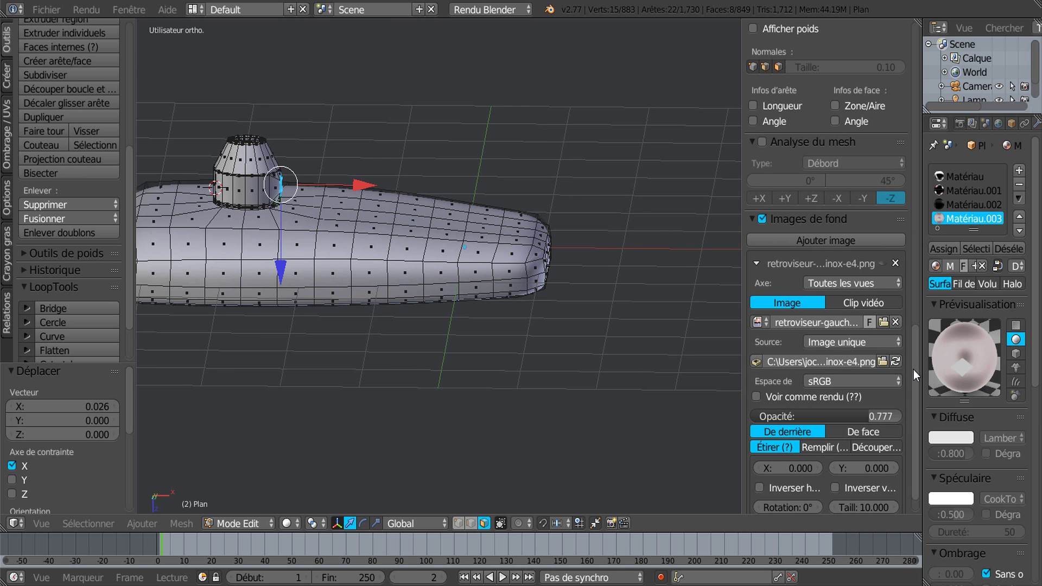
pyautogui.scroll(-2, 913, 370)
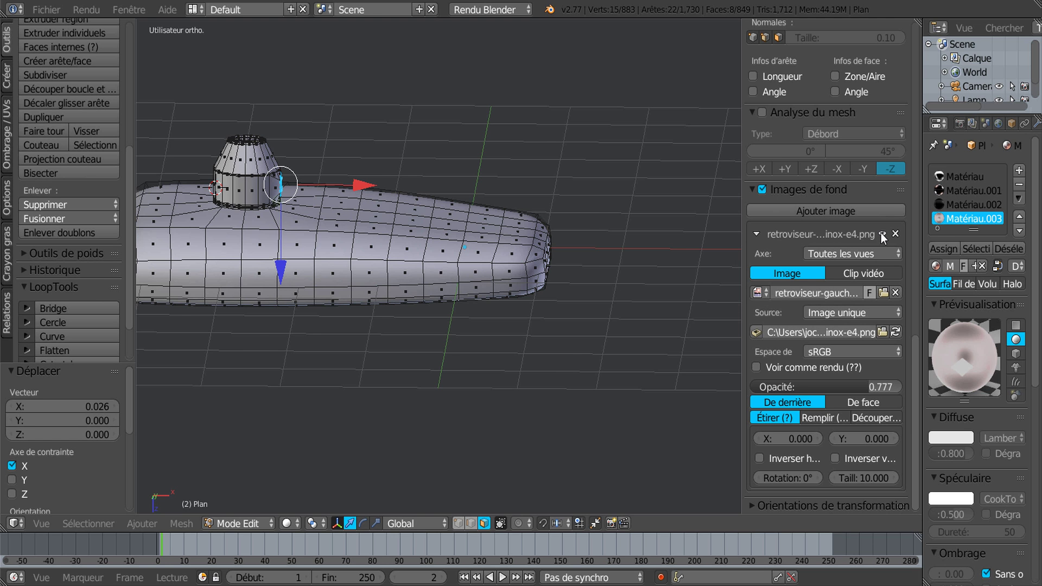
pyautogui.scroll(-1, 695, 289)
pyautogui.press('KP_1')
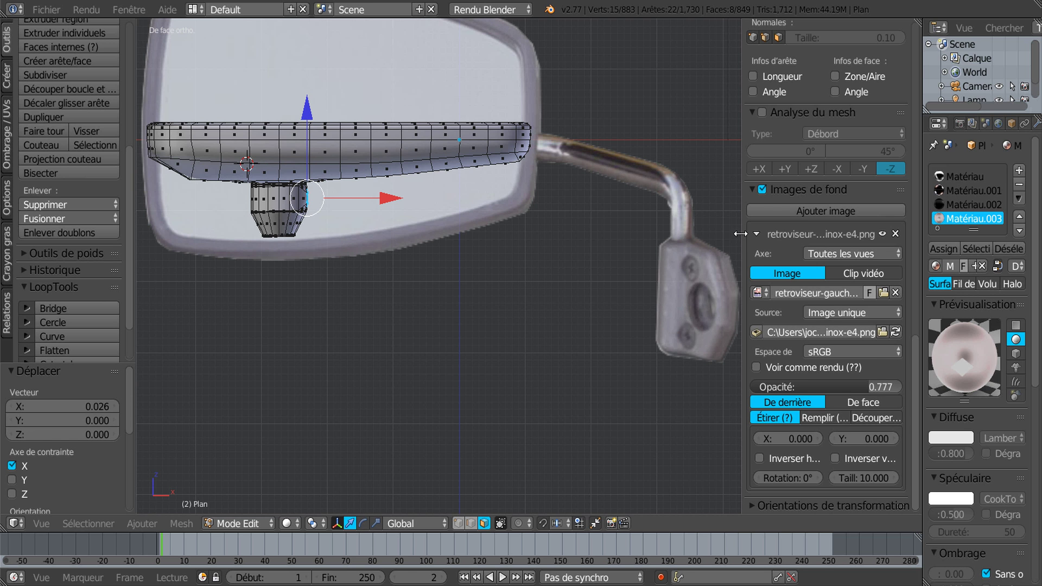
pyautogui.moveTo(741, 234); pyautogui.dragTo(788, 233)
pyautogui.scroll(2, 444, 318)
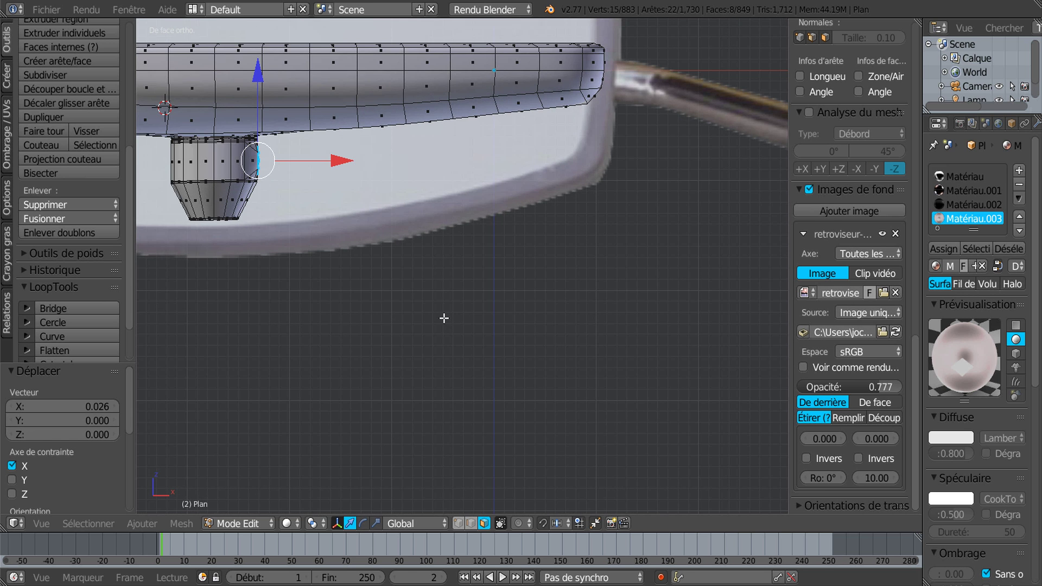
# Extrude the circular side patch in place, try moving it 1.350 along X as an arm, and undo that move
pyautogui.press('e')
pyautogui.press('Escape')
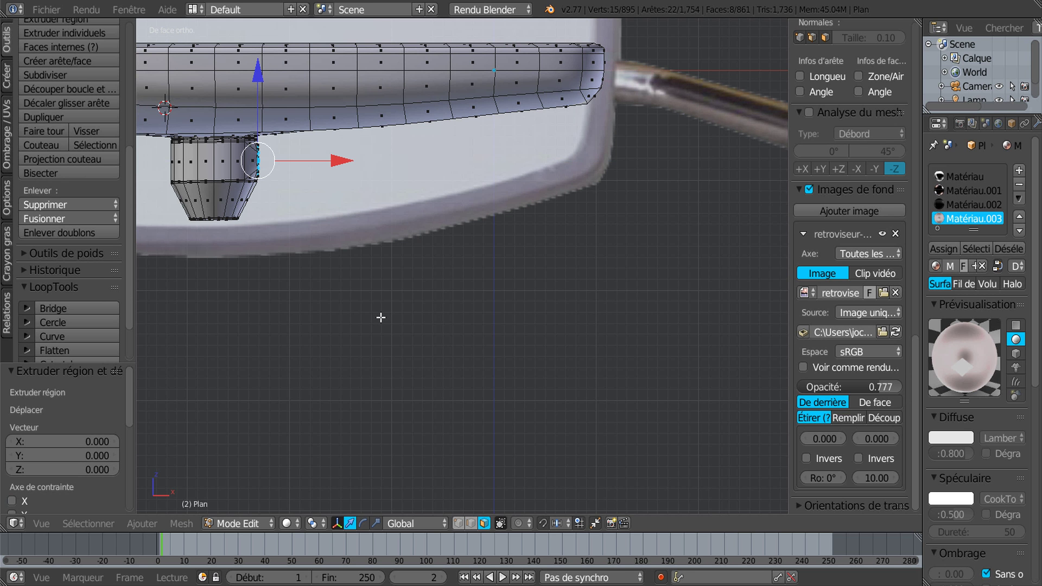
pyautogui.moveTo(335, 161); pyautogui.dragTo(476, 162)
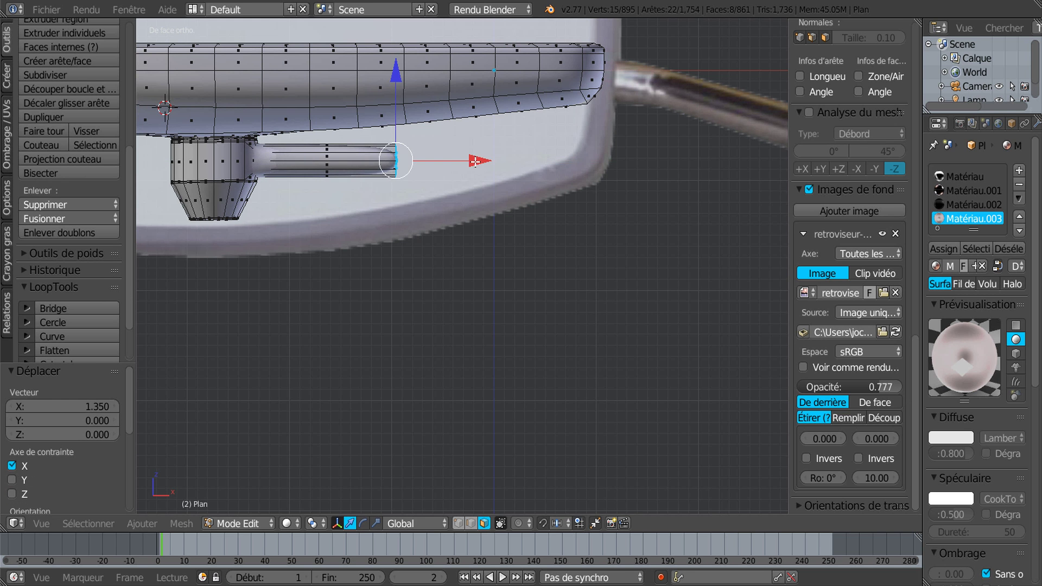
pyautogui.scroll(-3, 483, 259)
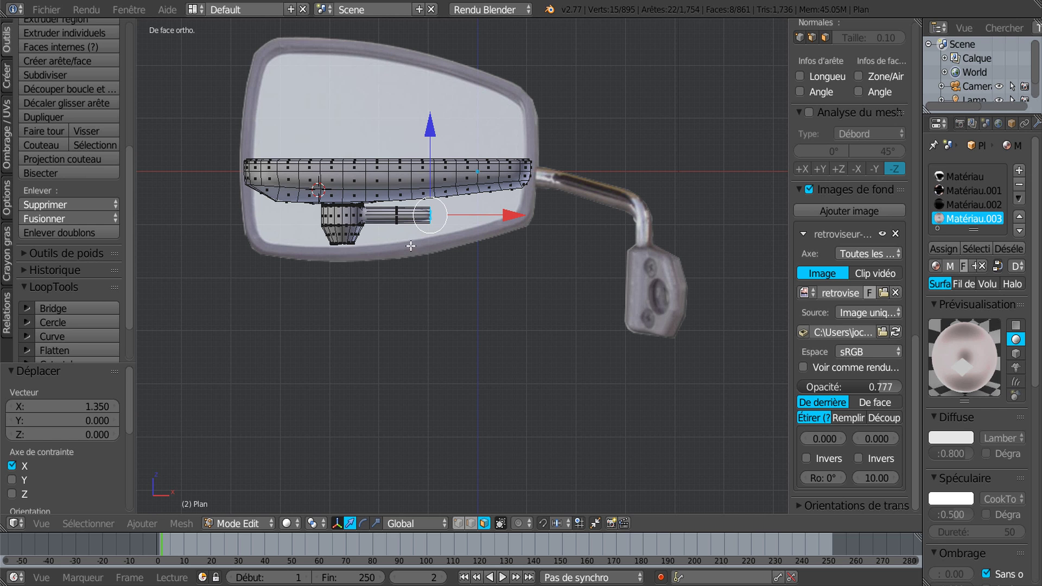
pyautogui.scroll(3, 411, 237)
pyautogui.scroll(-1, 411, 237)
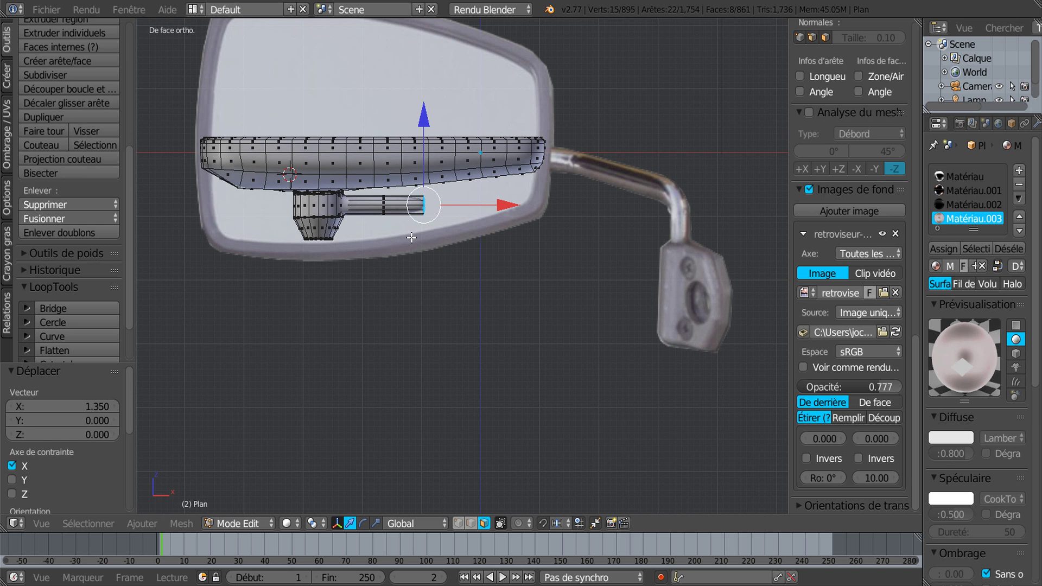
pyautogui.moveTo(383, 302); pyautogui.dragTo(414, 213, button='middle')
pyautogui.scroll(3, 337, 267)
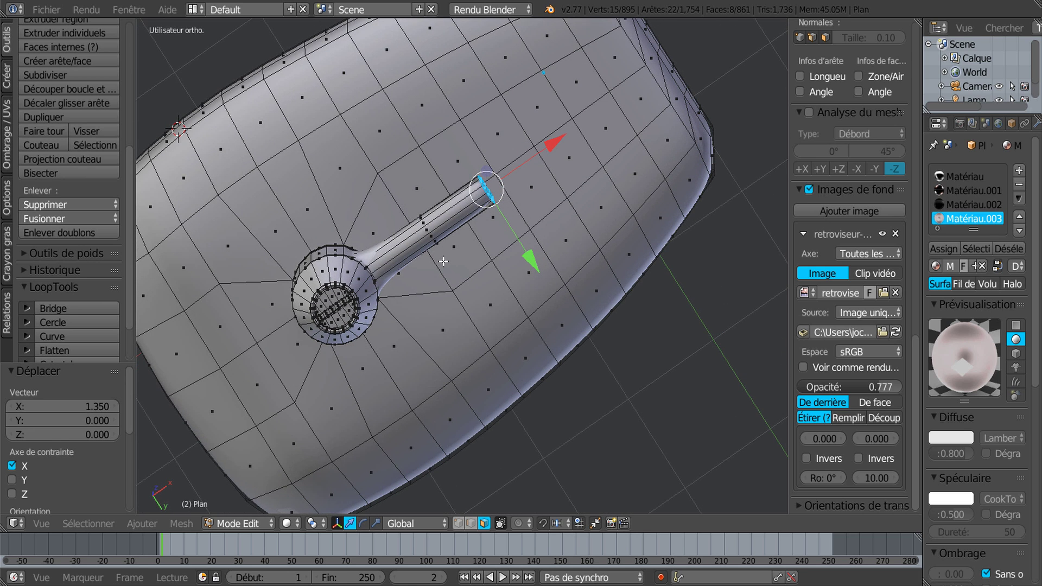
pyautogui.hotkey('ctrl', 'z')
# Switch to vertex selection in wireframe, select the entire stem with its disc, and return to solid shading
pyautogui.moveTo(457, 274); pyautogui.dragTo(516, 252, button='middle')
pyautogui.keyDown('shift'); pyautogui.moveTo(436, 304); pyautogui.dragTo(513, 298, button='middle'); pyautogui.keyUp('shift')
pyautogui.press('z')
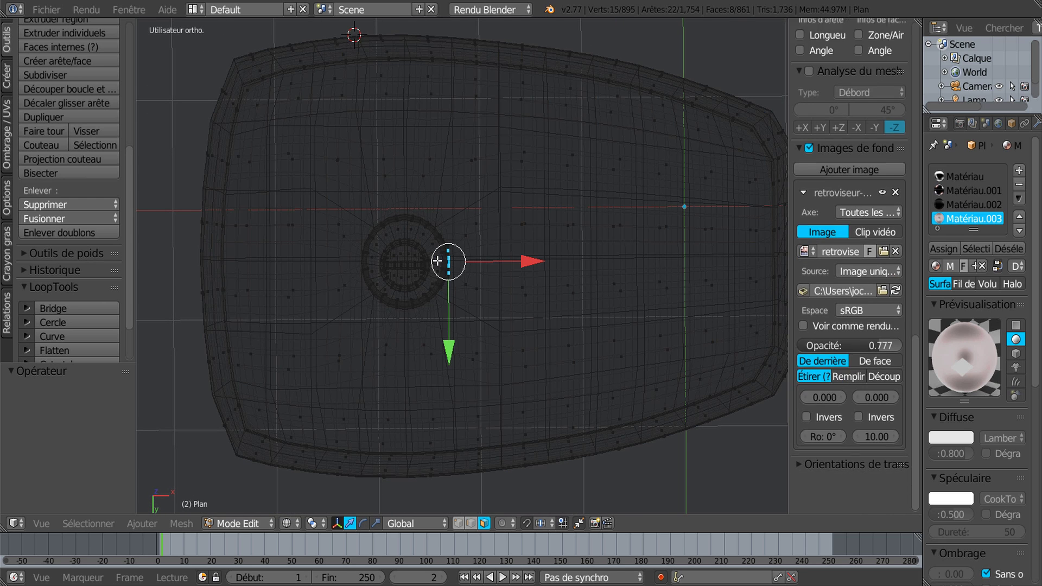
pyautogui.click(458, 523)
pyautogui.press('a')
pyautogui.press('a')
pyautogui.press('a')
pyautogui.press('c')
pyautogui.moveTo(388, 239)
pyautogui.mouseDown()
pyautogui.moveTo(429, 226)
pyautogui.moveTo(445, 272)
pyautogui.moveTo(377, 267)
pyautogui.moveTo(409, 242)
pyautogui.moveTo(358, 265)
pyautogui.moveTo(418, 245)
pyautogui.moveTo(380, 297)
pyautogui.mouseUp()
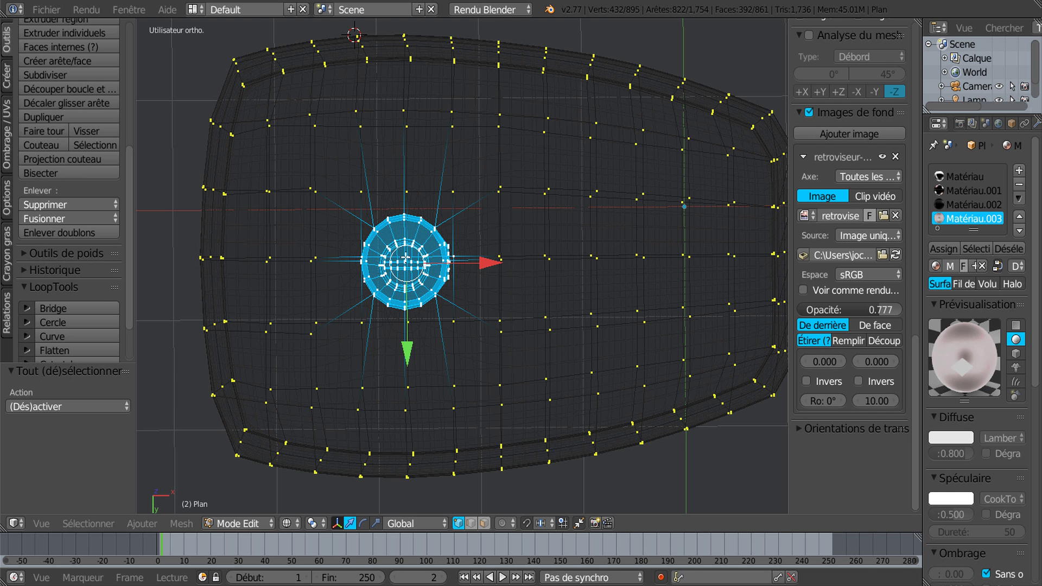
pyautogui.rightClick(454, 320)
pyautogui.moveTo(461, 320)
pyautogui.mouseDown(button='middle')
pyautogui.moveTo(484, 339)
pyautogui.moveTo(466, 239)
pyautogui.moveTo(453, 311)
pyautogui.mouseUp(button='middle')
pyautogui.hotkey('ctrl', 'z')
pyautogui.press('c')
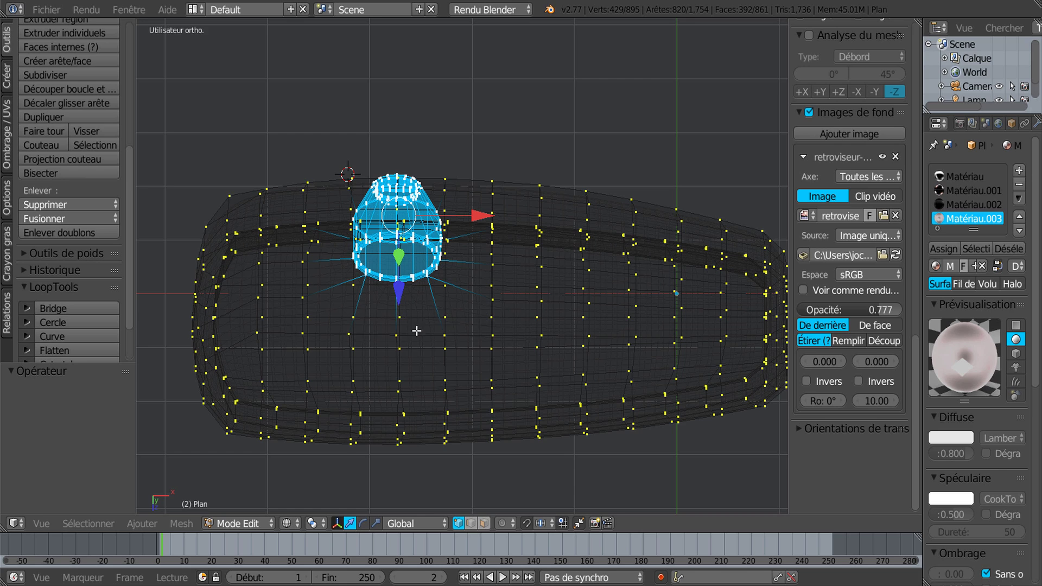
pyautogui.moveTo(464, 325); pyautogui.dragTo(428, 319, button='middle')
pyautogui.press('z')
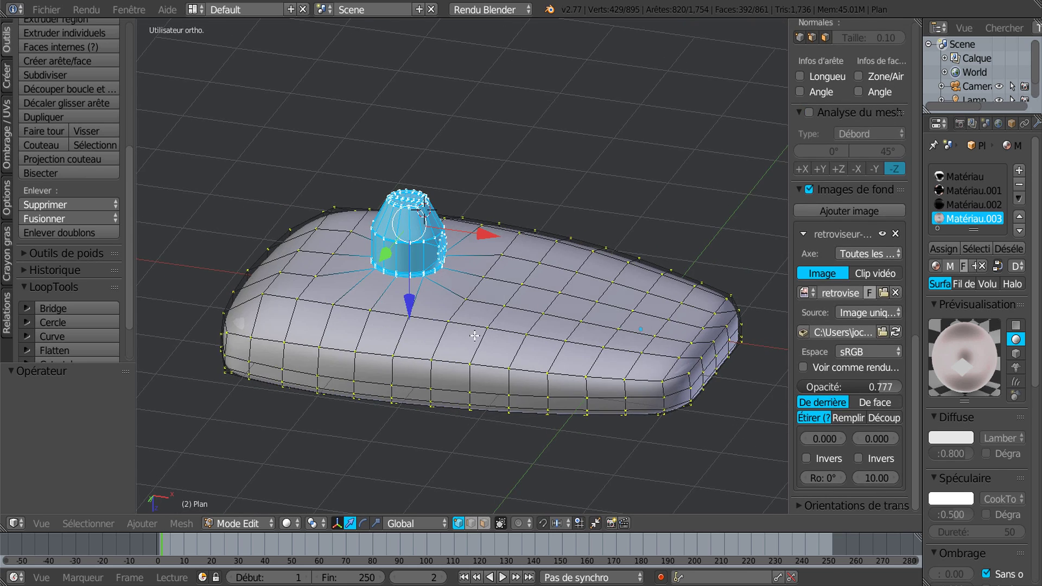
# Scale the selected stem and disc to 1.134 and move them about -0.055 along Z, away from the body
pyautogui.press('s')
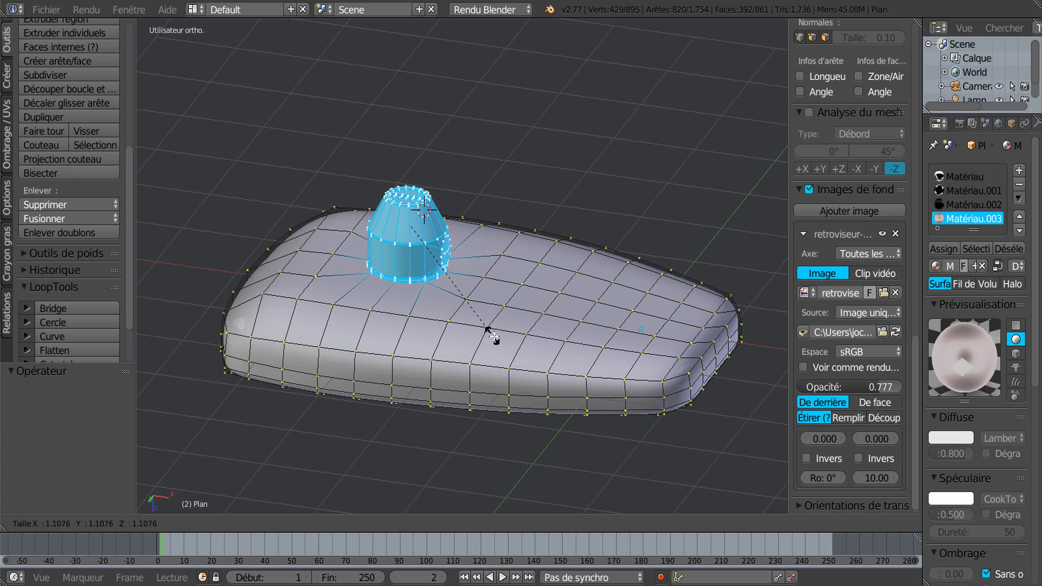
pyautogui.click(495, 337)
pyautogui.moveTo(494, 338); pyautogui.dragTo(433, 314, button='middle')
pyautogui.scroll(4, 434, 314)
pyautogui.moveTo(376, 234); pyautogui.dragTo(358, 304, button='middle')
pyautogui.moveTo(358, 269); pyautogui.dragTo(357, 260)
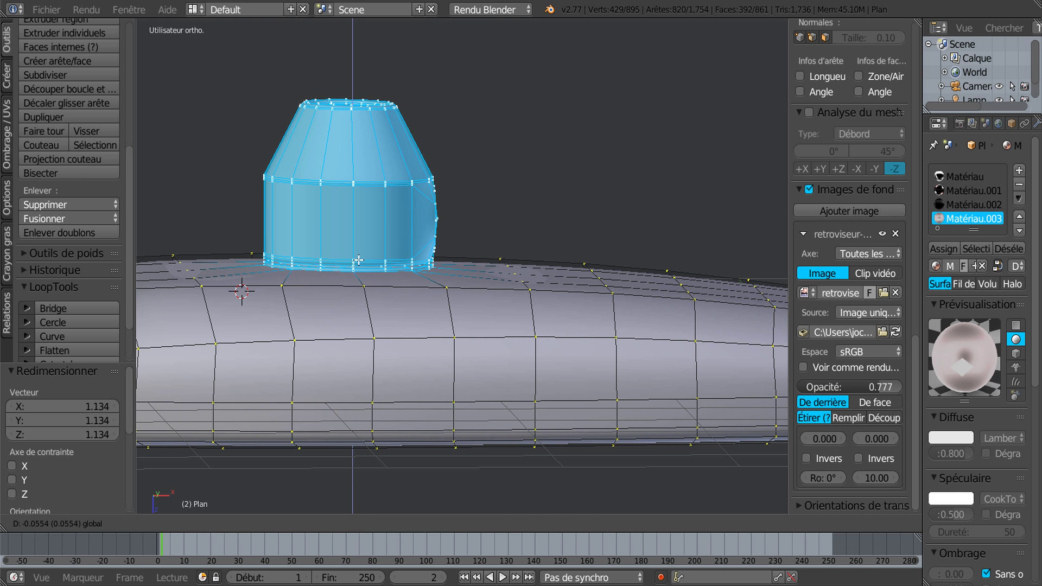
# Inspect the enlarged stem, its base and its circular side patch in Object Mode and in Edit Mode
pyautogui.moveTo(489, 304); pyautogui.dragTo(680, 337, button='middle')
pyautogui.press('Tab')
pyautogui.scroll(4, 638, 287)
pyautogui.moveTo(638, 286); pyautogui.dragTo(555, 322, button='middle')
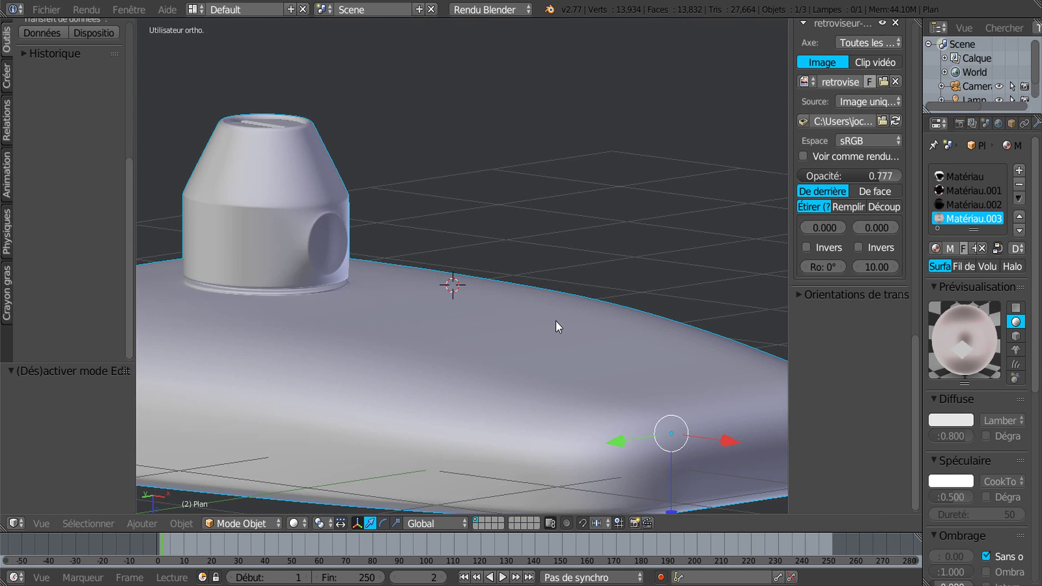
pyautogui.press('Tab')
pyautogui.scroll(3, 412, 302)
pyautogui.keyDown('shift'); pyautogui.moveTo(412, 302); pyautogui.dragTo(606, 343, button='middle'); pyautogui.keyUp('shift')
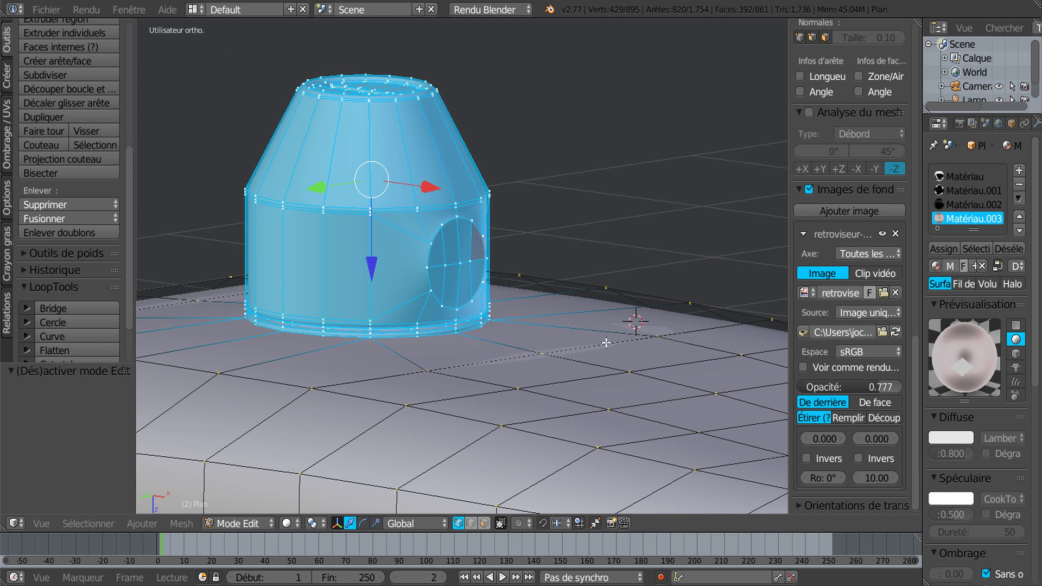
pyautogui.scroll(2, 449, 359)
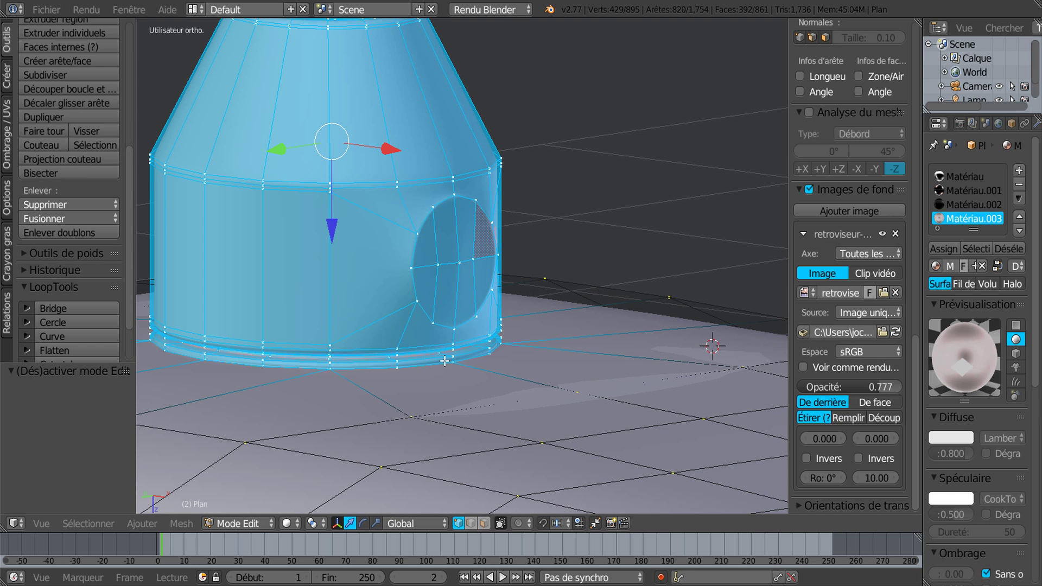
pyautogui.scroll(-4, 445, 361)
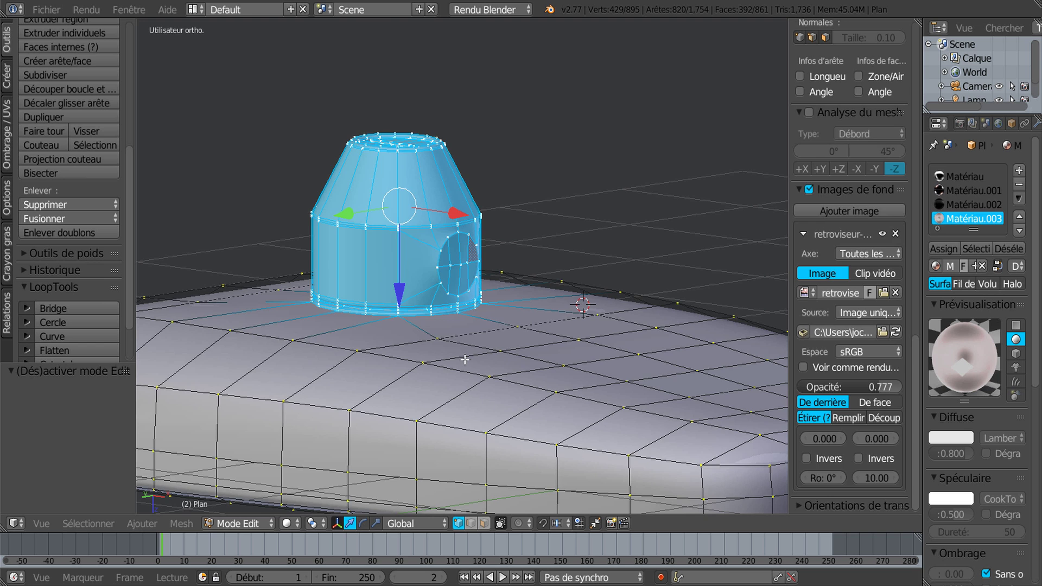
# Select the boundary loop of the whole mesh and examine in wireframe where its open edges lie
pyautogui.press('a')
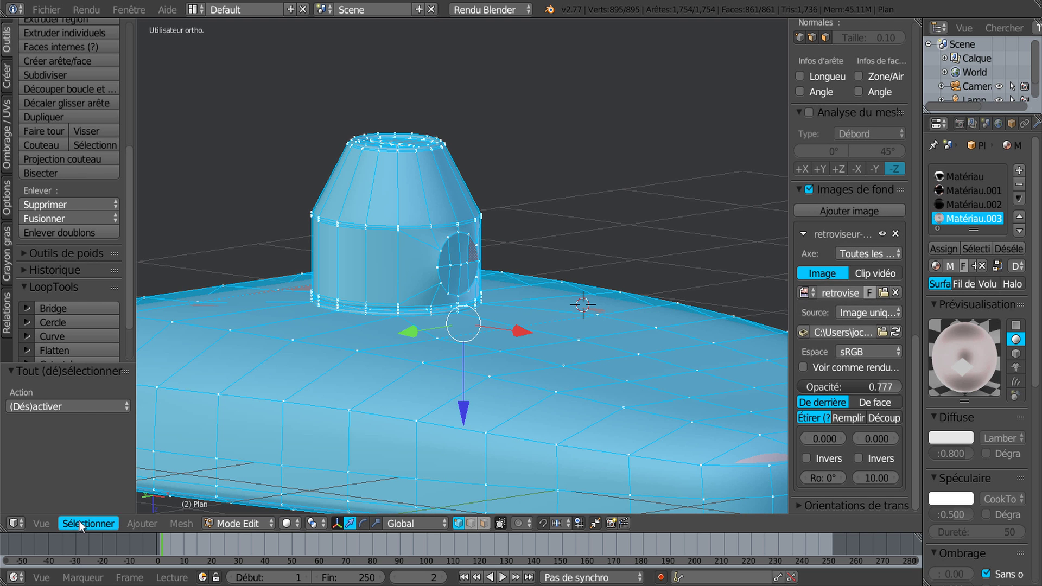
pyautogui.click(80, 523)
pyautogui.click(99, 200)
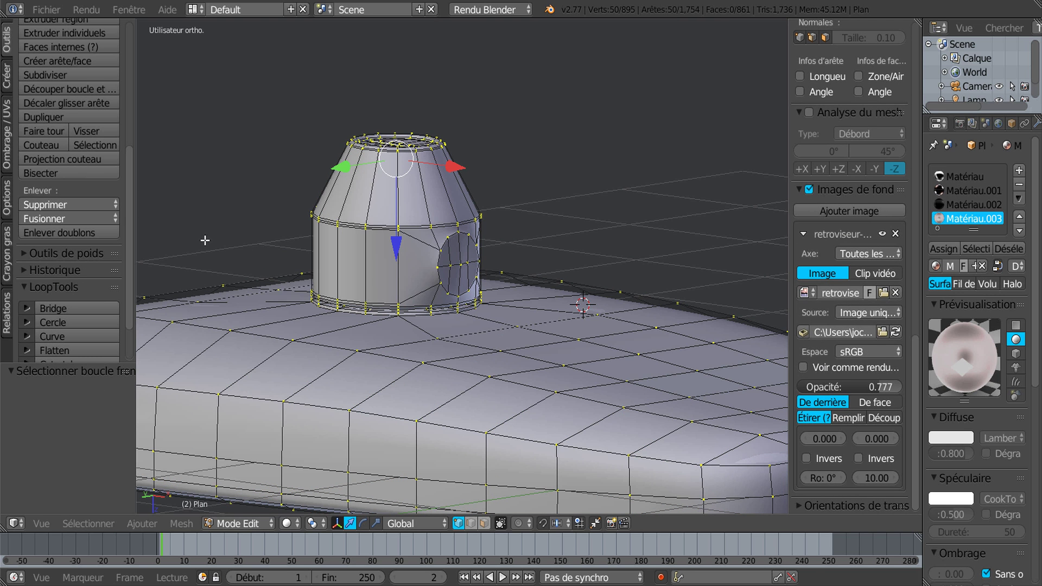
pyautogui.press('a')
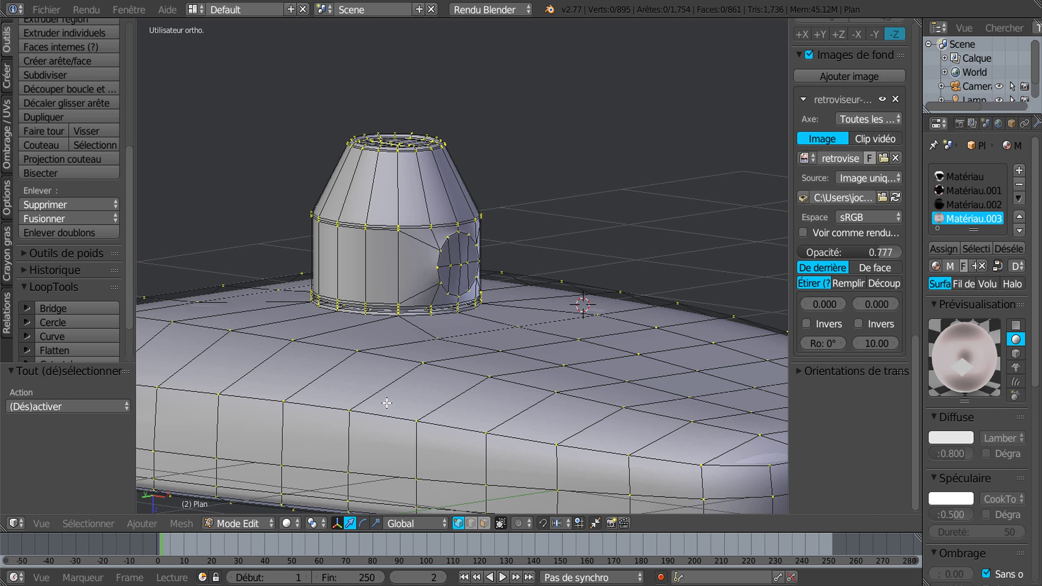
pyautogui.hotkey('ctrl', 'z')
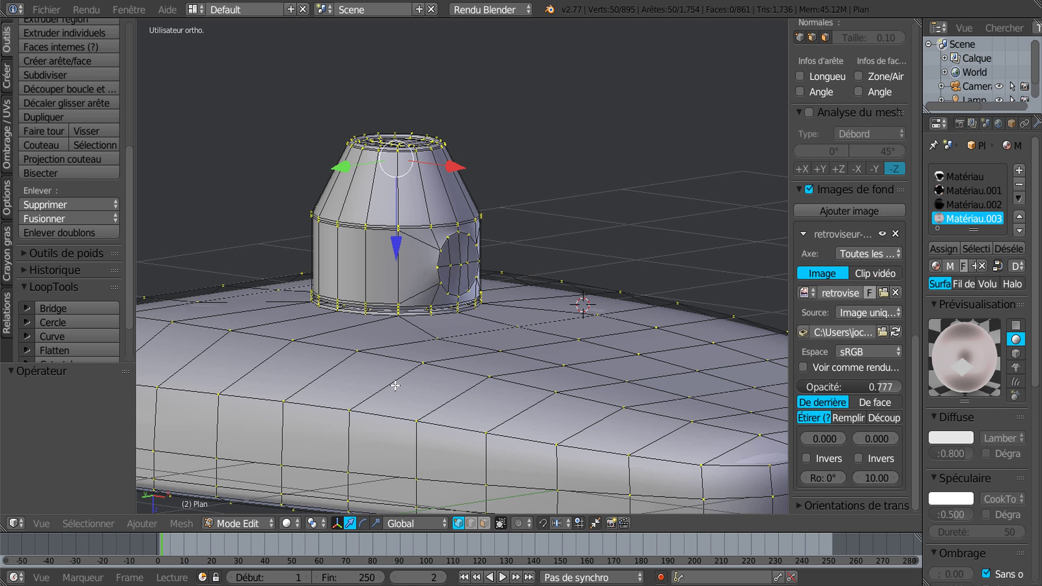
pyautogui.press('z')
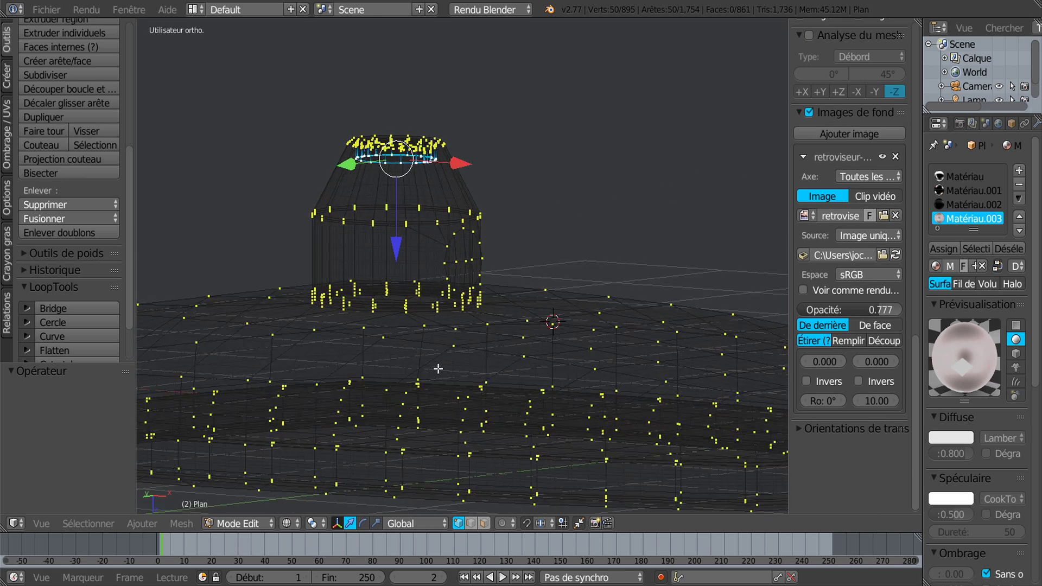
pyautogui.moveTo(356, 377); pyautogui.dragTo(400, 378, button='middle')
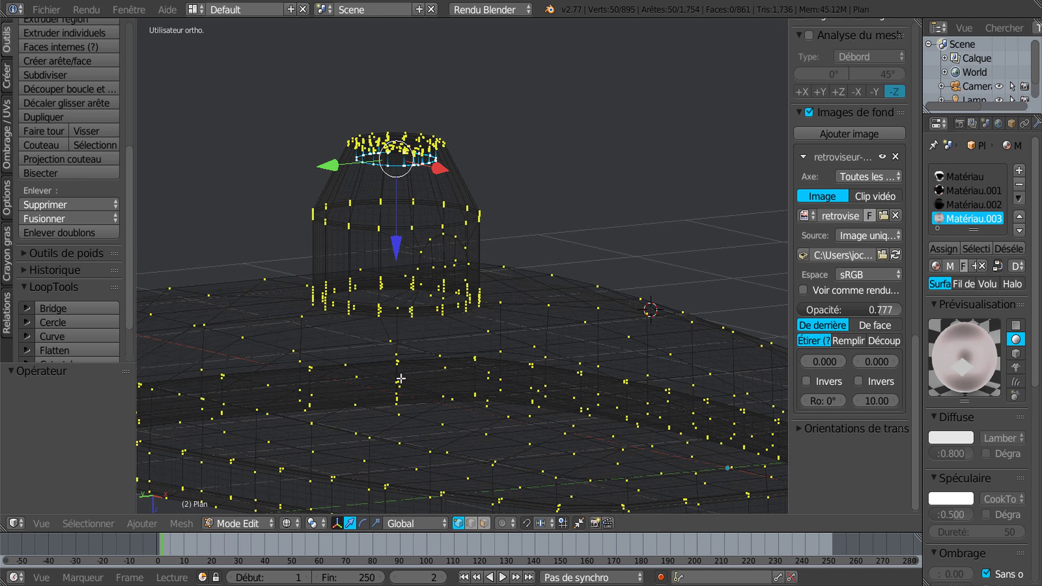
pyautogui.press('Tab')
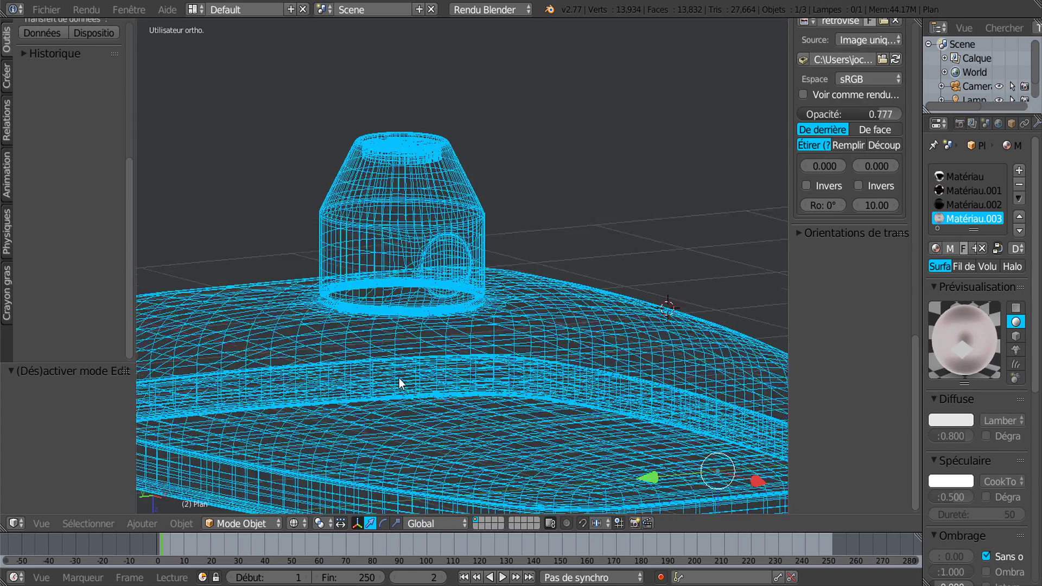
pyautogui.press('a')
pyautogui.press('Tab')
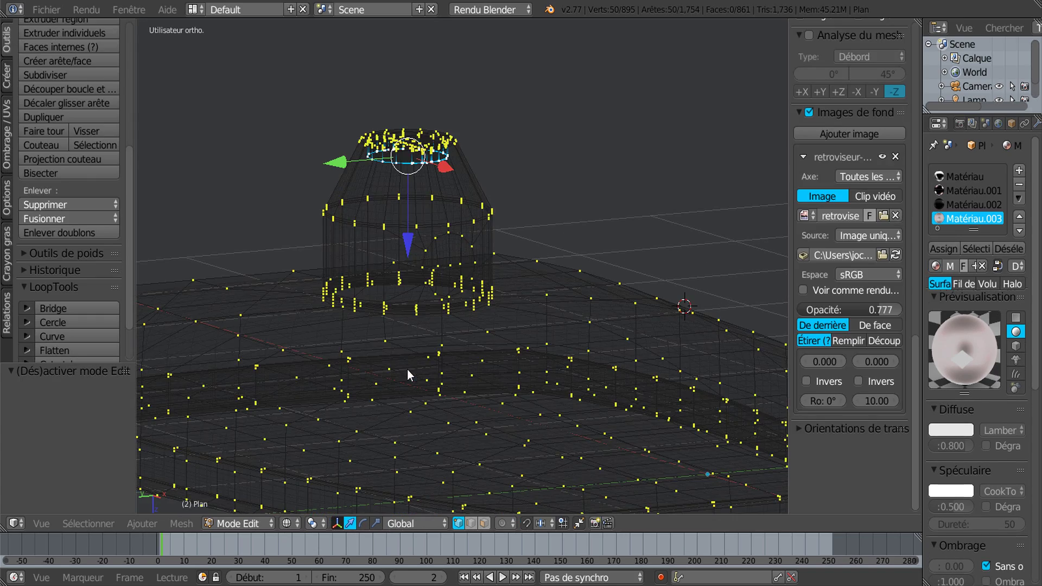
pyautogui.press('z')
# In face selection, select the circular patch on the stem's side and delete its faces
pyautogui.scroll(4, 434, 359)
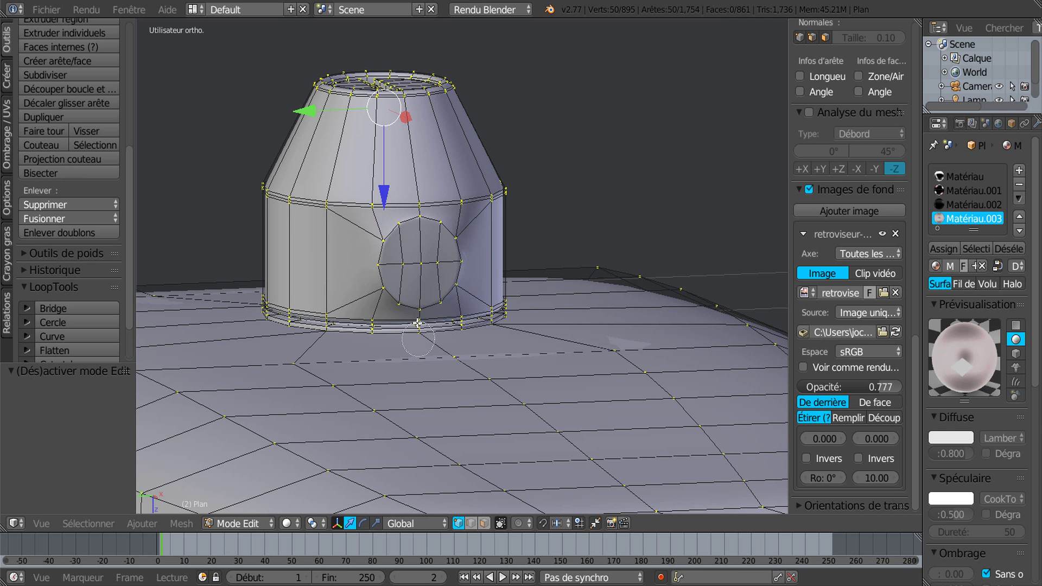
pyautogui.click(484, 523)
pyautogui.press('c')
pyautogui.moveTo(411, 256); pyautogui.dragTo(434, 258)
pyautogui.rightClick(417, 271)
pyautogui.press('x')
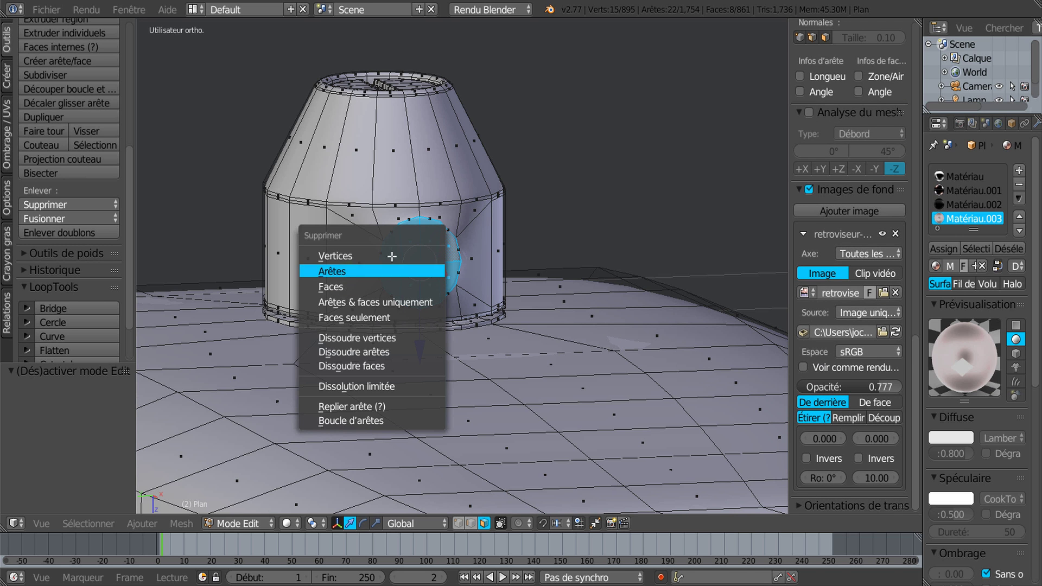
pyautogui.click(388, 286)
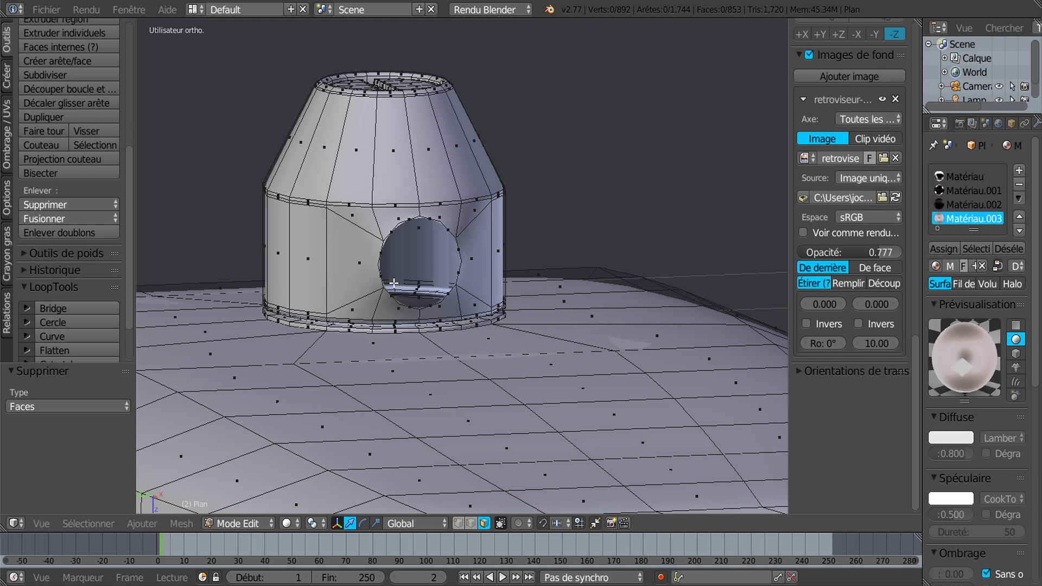
# Select the whole mesh, reduce the selection to its boundary loops and display the mesh in wireframe
pyautogui.moveTo(500, 284); pyautogui.dragTo(535, 284, button='middle')
pyautogui.scroll(1, 528, 289)
pyautogui.scroll(4, 529, 289)
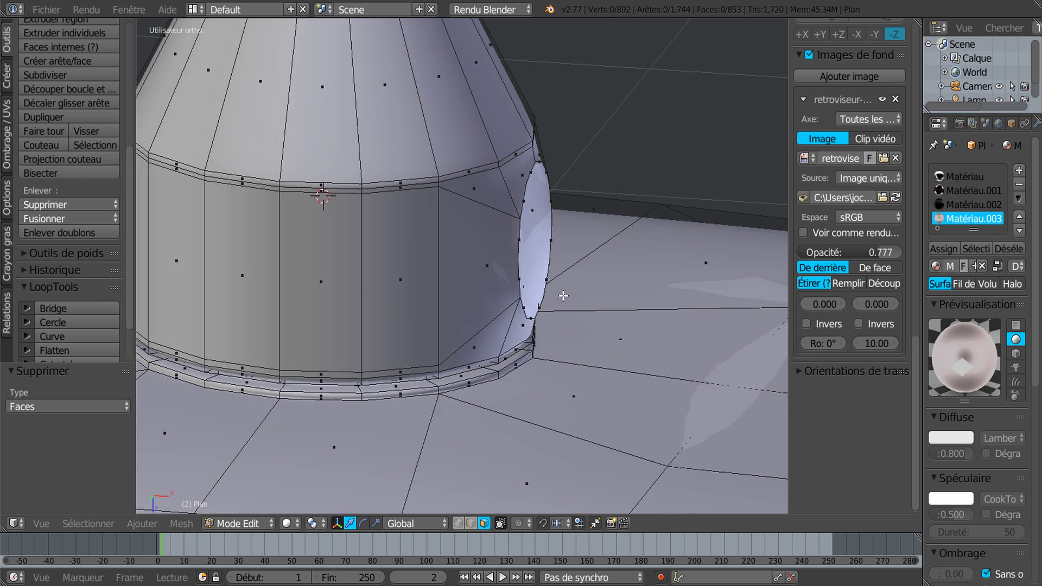
pyautogui.scroll(-5, 527, 316)
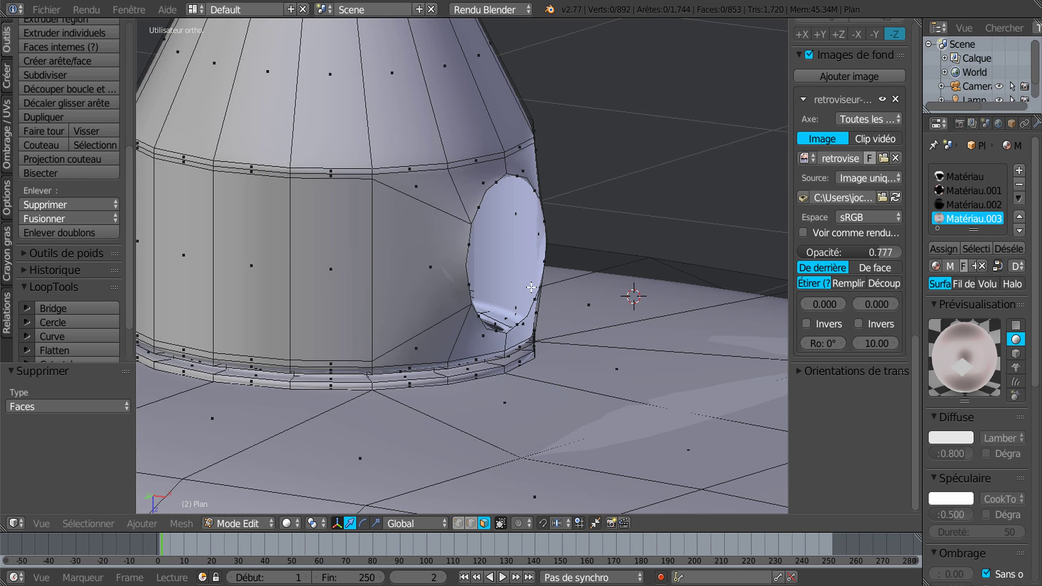
pyautogui.press('a')
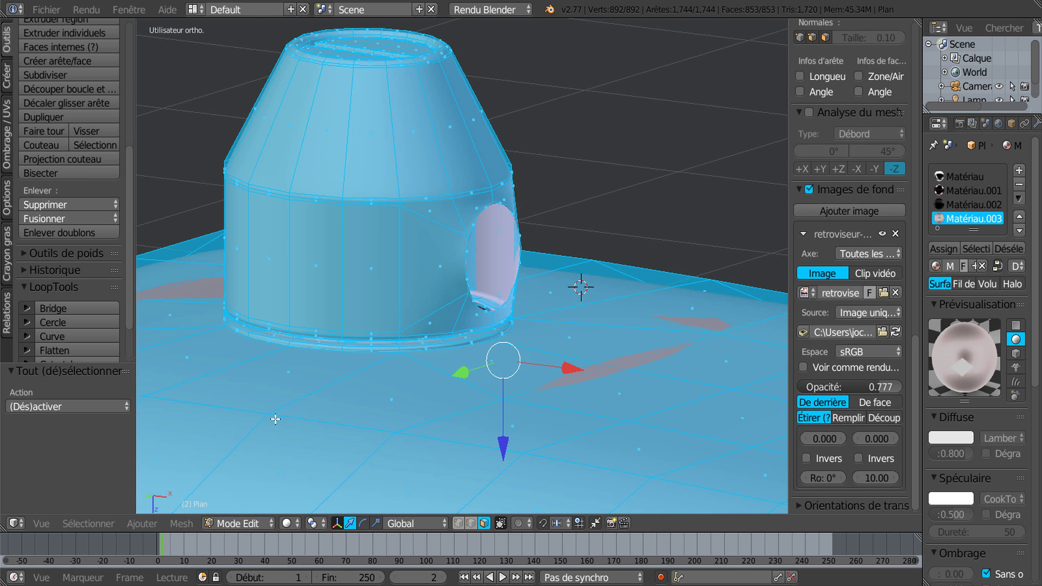
pyautogui.click(89, 524)
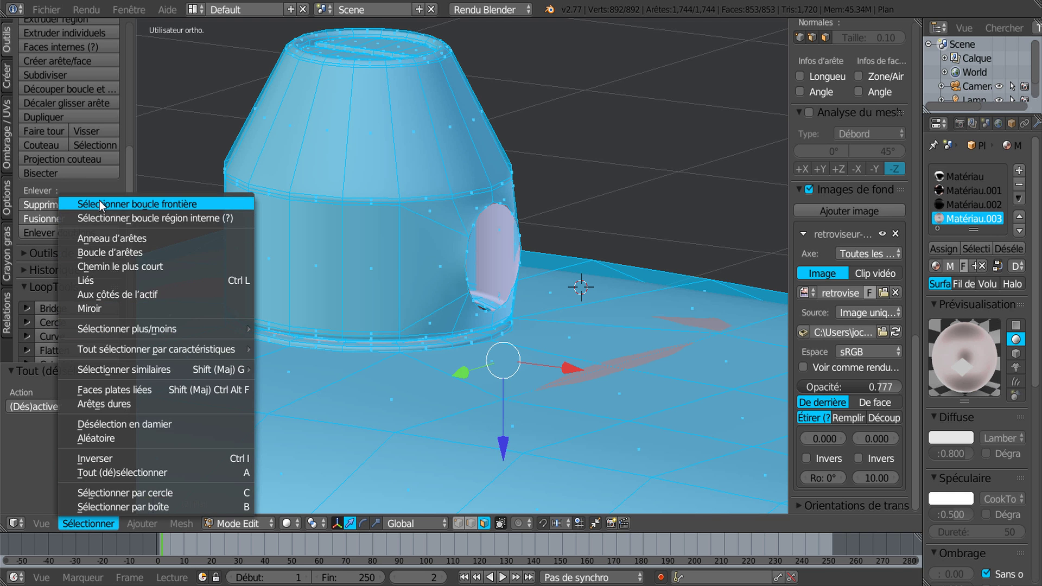
pyautogui.click(129, 203)
pyautogui.press('z')
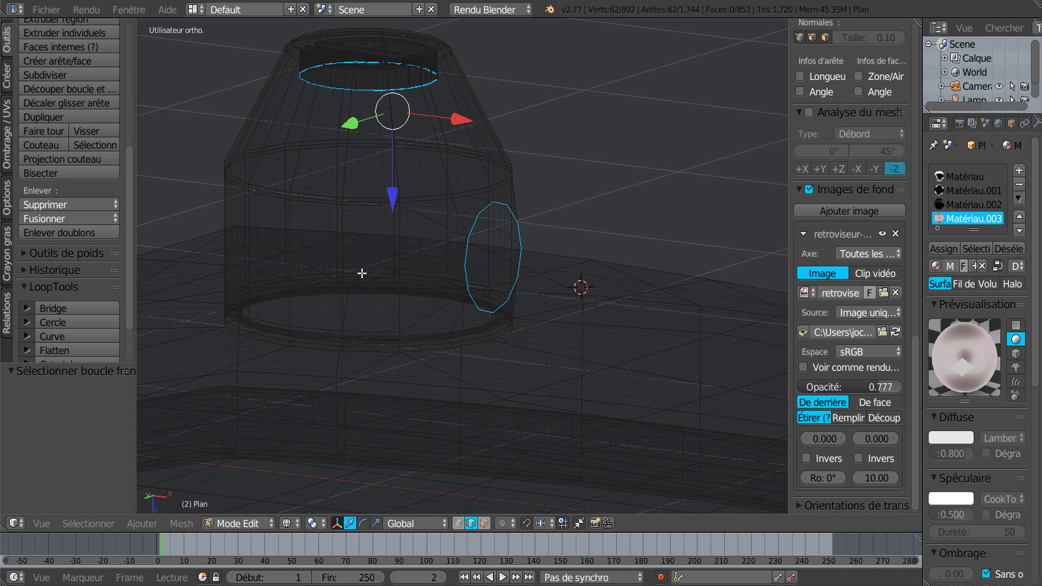
# Deselect the boundary ring inside the stem's narrow end with Circle Select and return to solid shading
pyautogui.scroll(-3, 361, 274)
pyautogui.press('c')
pyautogui.moveTo(335, 185)
pyautogui.mouseDown(button='middle')
pyautogui.moveTo(409, 155)
pyautogui.moveTo(379, 147)
pyautogui.mouseUp(button='middle')
pyautogui.rightClick(392, 176)
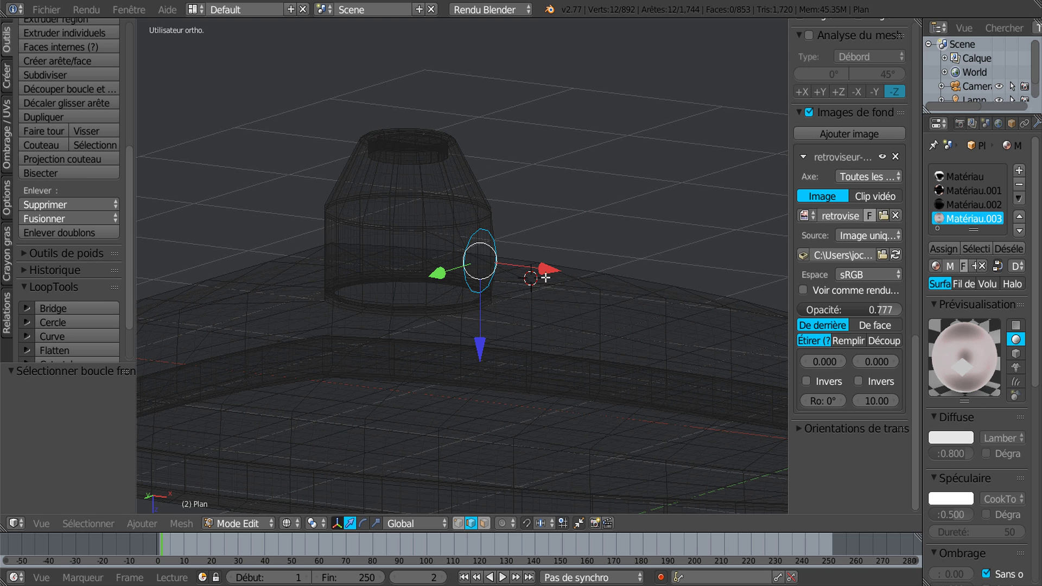
pyautogui.scroll(2, 529, 359)
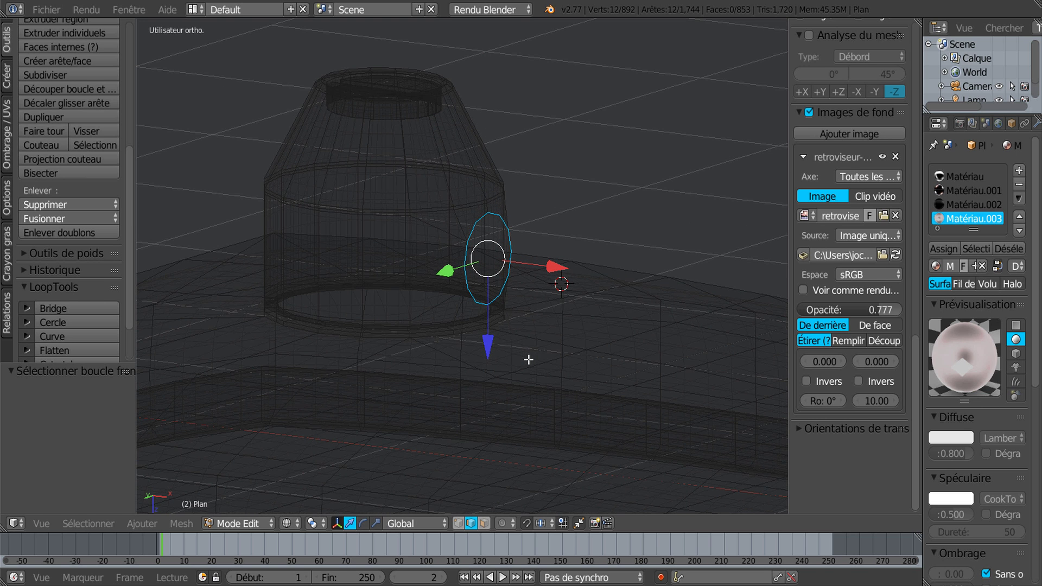
pyautogui.press('z')
pyautogui.moveTo(528, 358); pyautogui.dragTo(583, 352, button='middle')
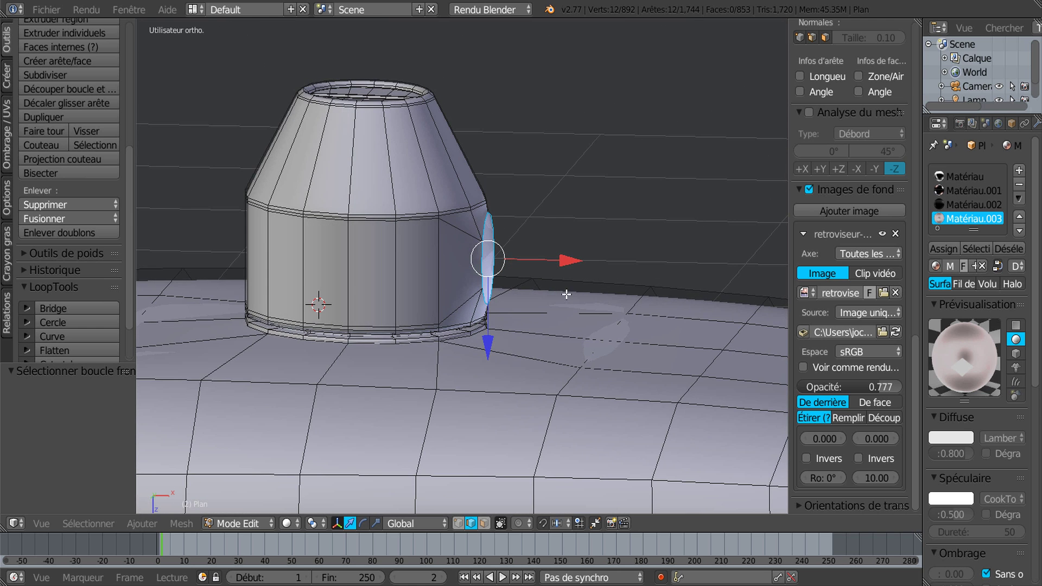
# Try to move the side hole's rim -0.238 along Y and 0.039 along Z, and add neighbouring edges to the selection
pyautogui.keyDown('shift'); pyautogui.moveTo(567, 266); pyautogui.dragTo(576, 269); pyautogui.keyUp('shift')
pyautogui.scroll(3, 576, 270)
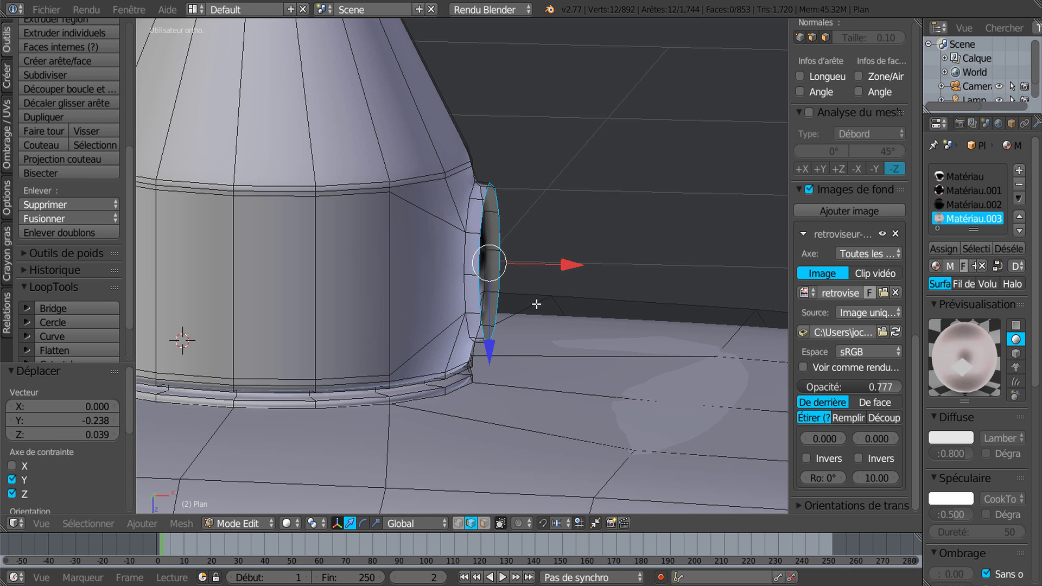
pyautogui.keyDown('alt'); pyautogui.keyDown('shift'); pyautogui.rightClick(465, 250); pyautogui.keyUp('shift'); pyautogui.keyUp('alt')
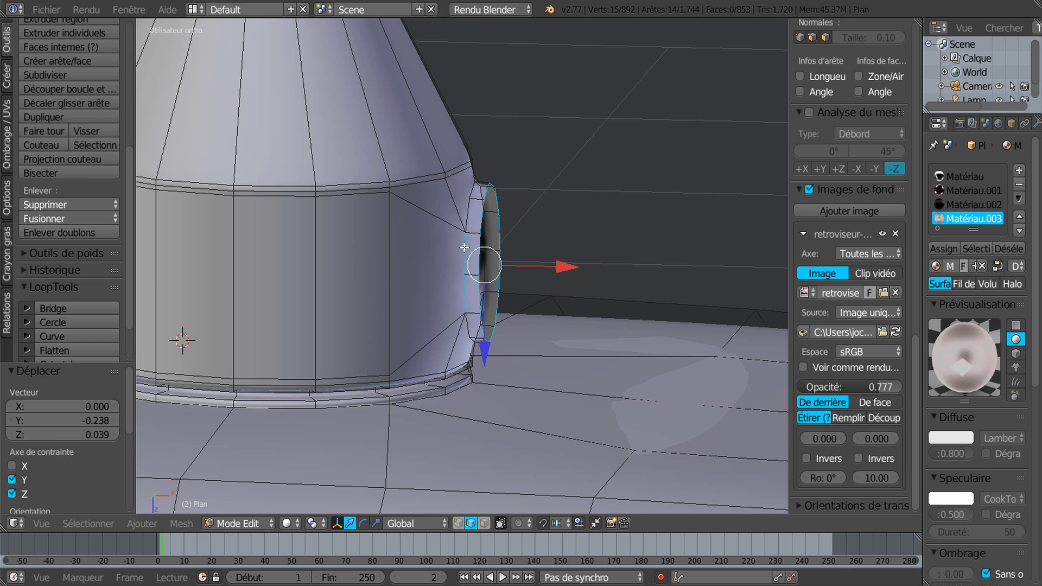
pyautogui.keyDown('alt'); pyautogui.keyDown('shift'); pyautogui.rightClick(470, 215); pyautogui.keyUp('shift'); pyautogui.keyUp('alt')
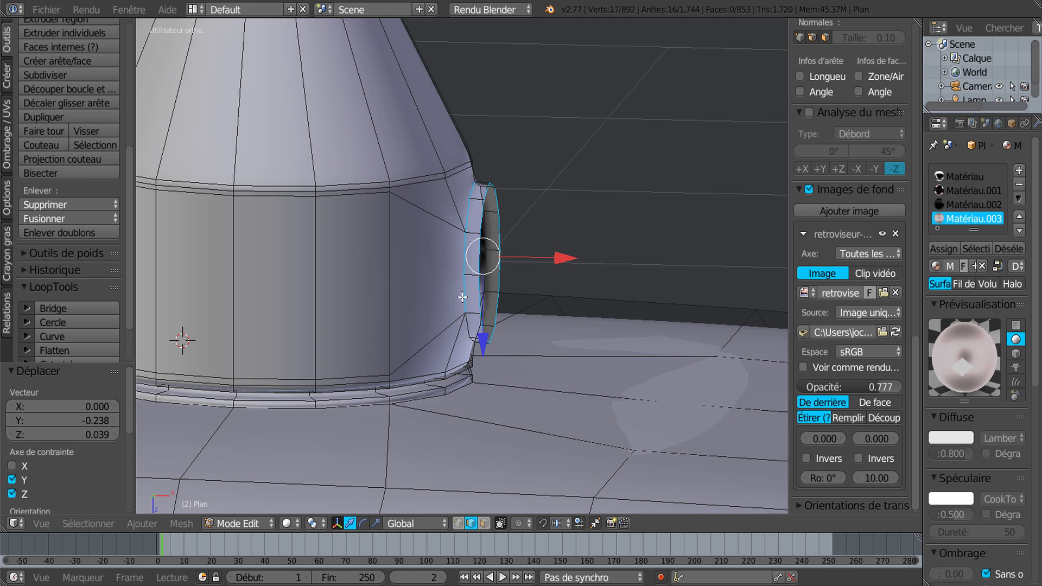
pyautogui.keyDown('alt'); pyautogui.keyDown('shift'); pyautogui.rightClick(465, 321); pyautogui.keyUp('shift'); pyautogui.keyUp('alt')
# Undo the rim's displacement and the selection changes, back to the selection of all boundary loops
pyautogui.moveTo(466, 321); pyautogui.dragTo(362, 350, button='middle')
pyautogui.hotkey('ctrl', 'z')
pyautogui.hotkey('ctrl', 'z')
pyautogui.hotkey('ctrl', 'z')
pyautogui.hotkey('ctrl', 'z')
pyautogui.hotkey('ctrl', 'z')
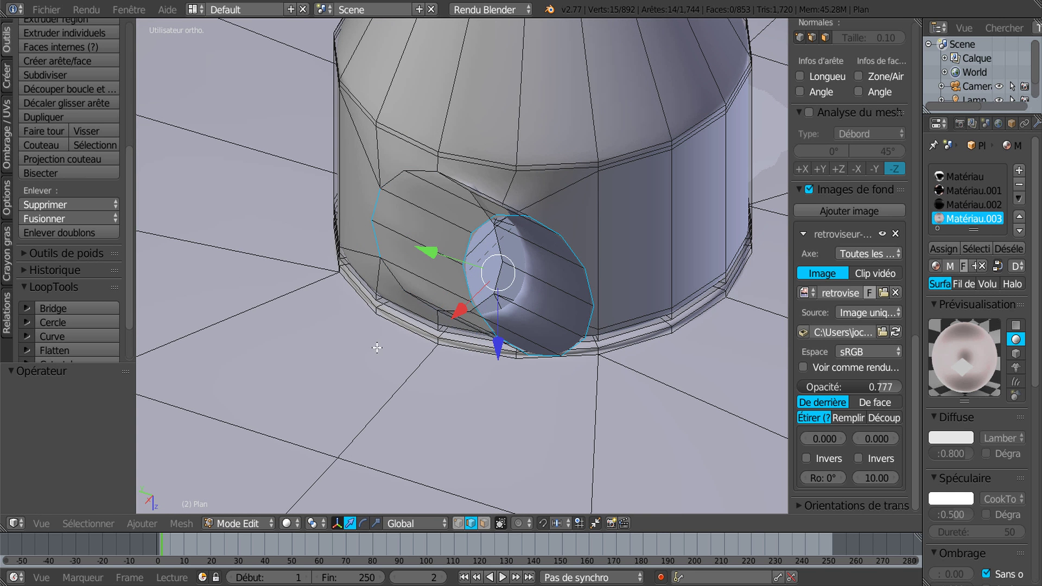
pyautogui.moveTo(412, 338); pyautogui.dragTo(532, 343, button='middle')
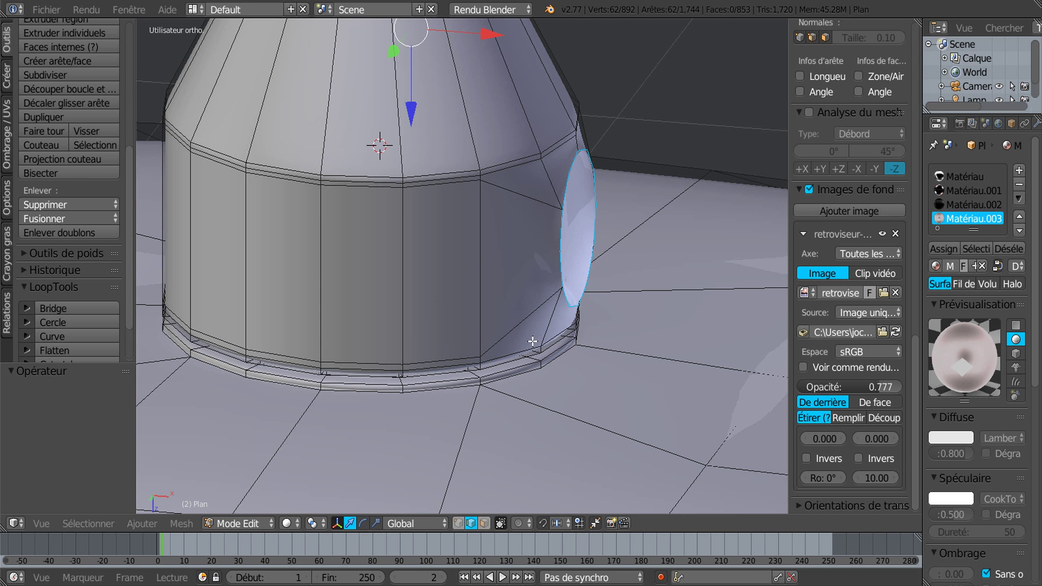
# In wireframe, circle-deselect the ring inside the stem's narrow end so that only the side hole's rim stays selected
pyautogui.click(510, 287)
pyautogui.scroll(-3, 508, 284)
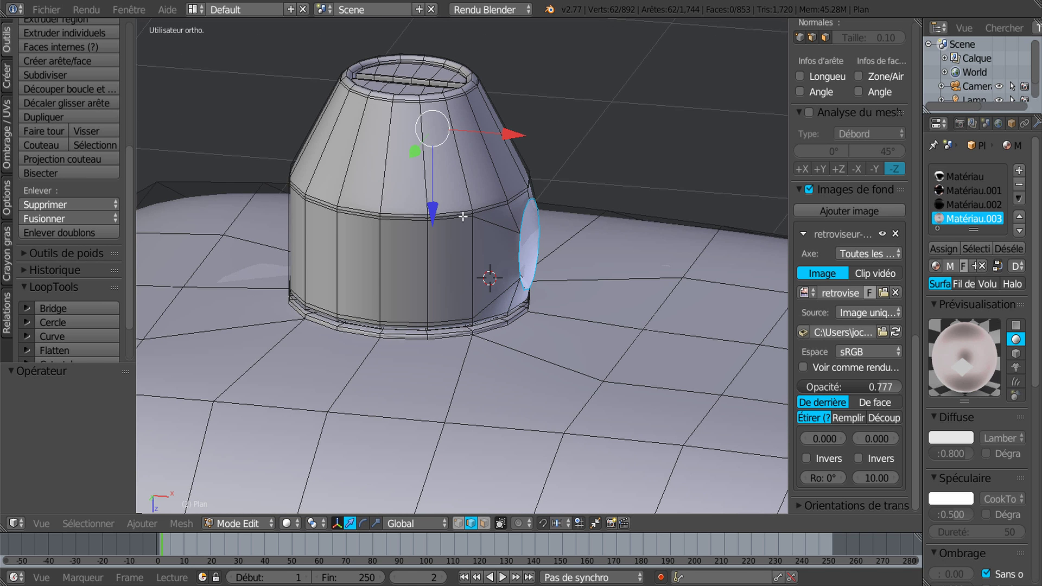
pyautogui.press('z')
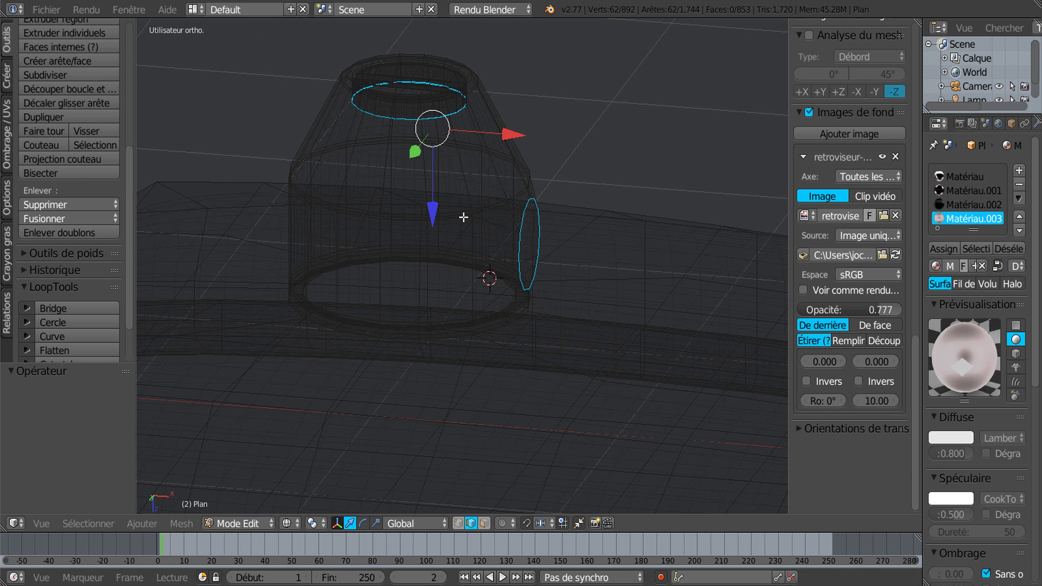
pyautogui.press('c')
pyautogui.moveTo(365, 86)
pyautogui.mouseDown(button='middle')
pyautogui.moveTo(400, 109)
pyautogui.moveTo(434, 106)
pyautogui.moveTo(386, 88)
pyautogui.moveTo(434, 111)
pyautogui.mouseUp(button='middle')
pyautogui.rightClick(451, 210)
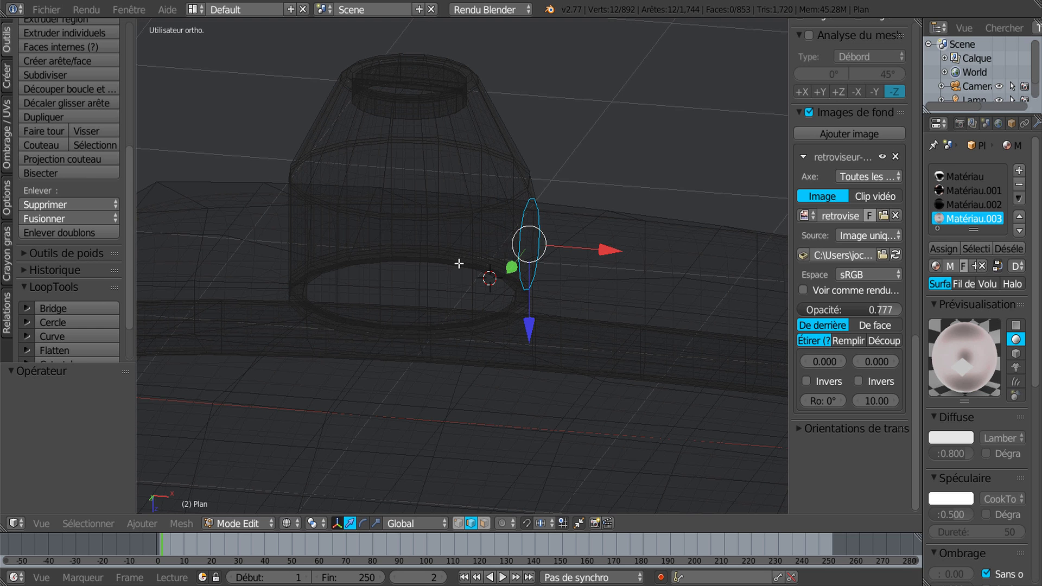
# Inspect the stem and its side hole in Object Mode with solid shading, keeping the rim selection for Edit Mode
pyautogui.press('a')
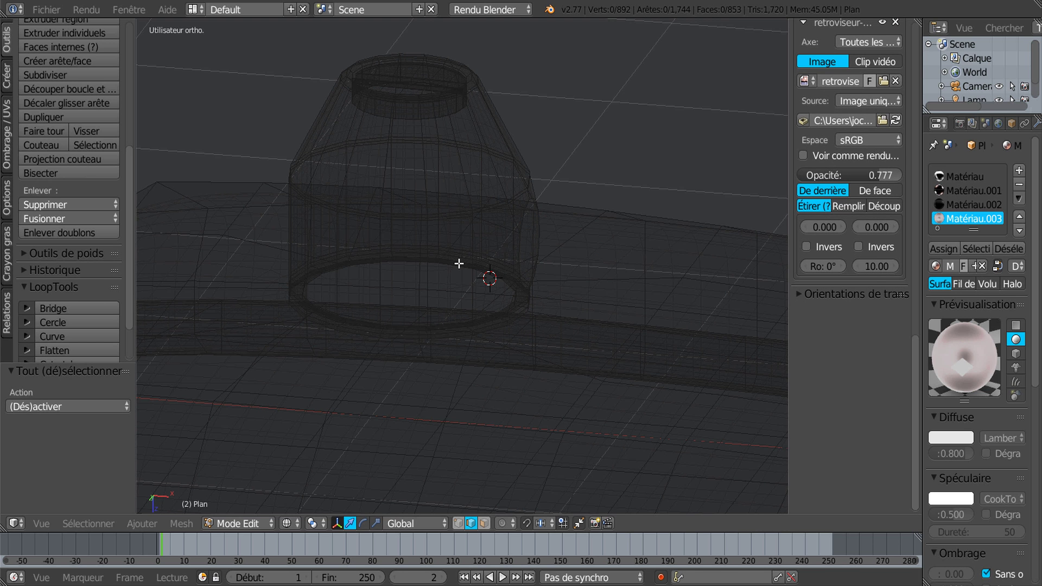
pyautogui.hotkey('ctrl', 'z')
pyautogui.press('Tab')
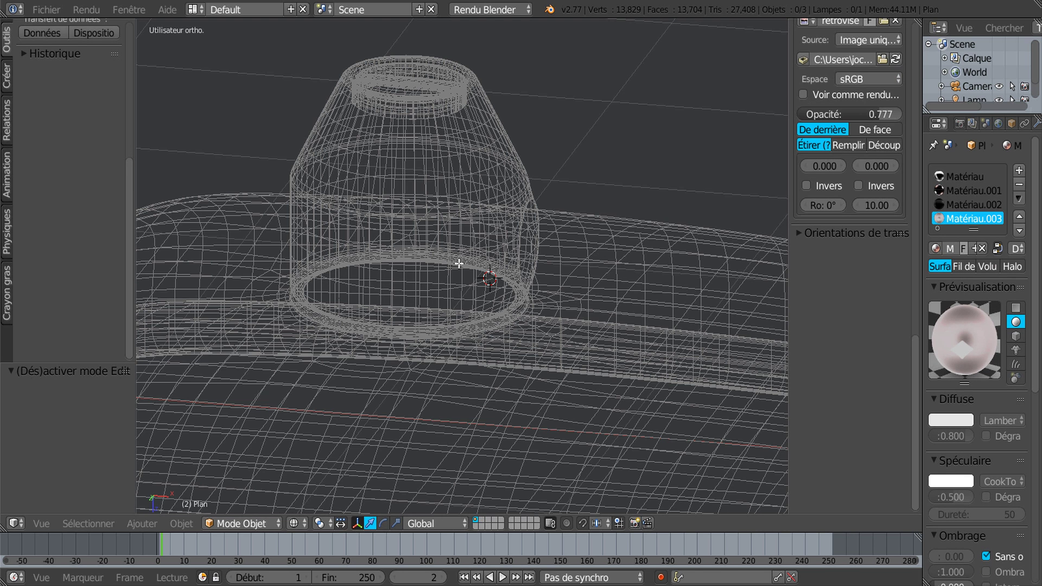
pyautogui.press('z')
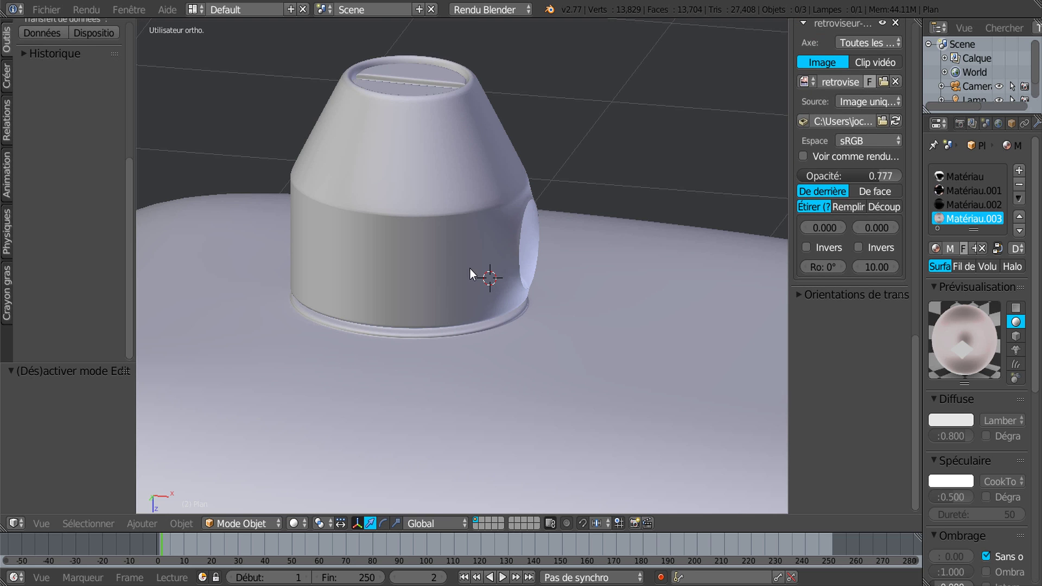
pyautogui.press('Tab')
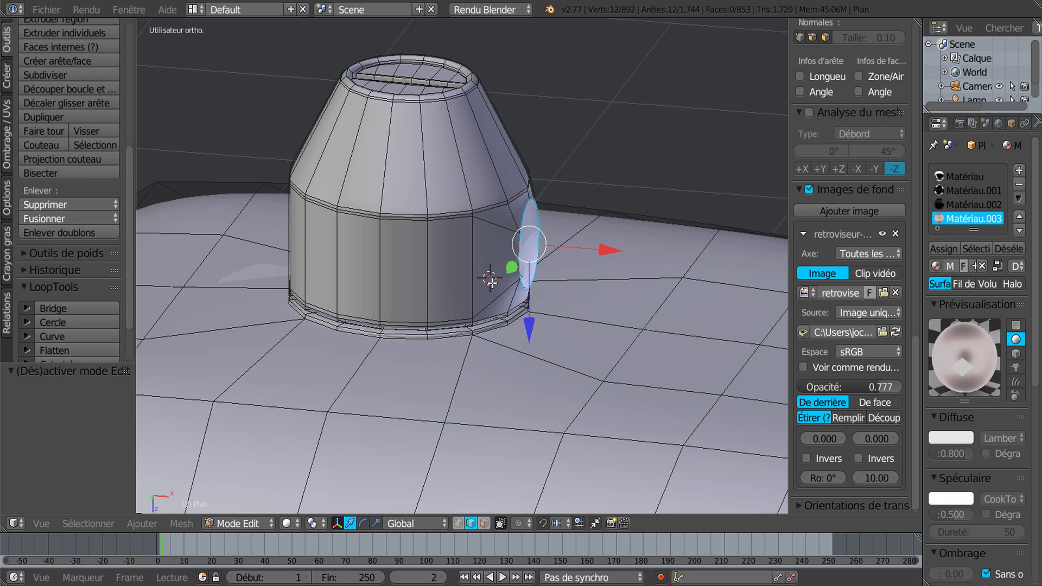
# Extrude the side hole's rim 0.096 along X to form a short collar
pyautogui.scroll(3, 496, 285)
pyautogui.press('e')
pyautogui.press('x')
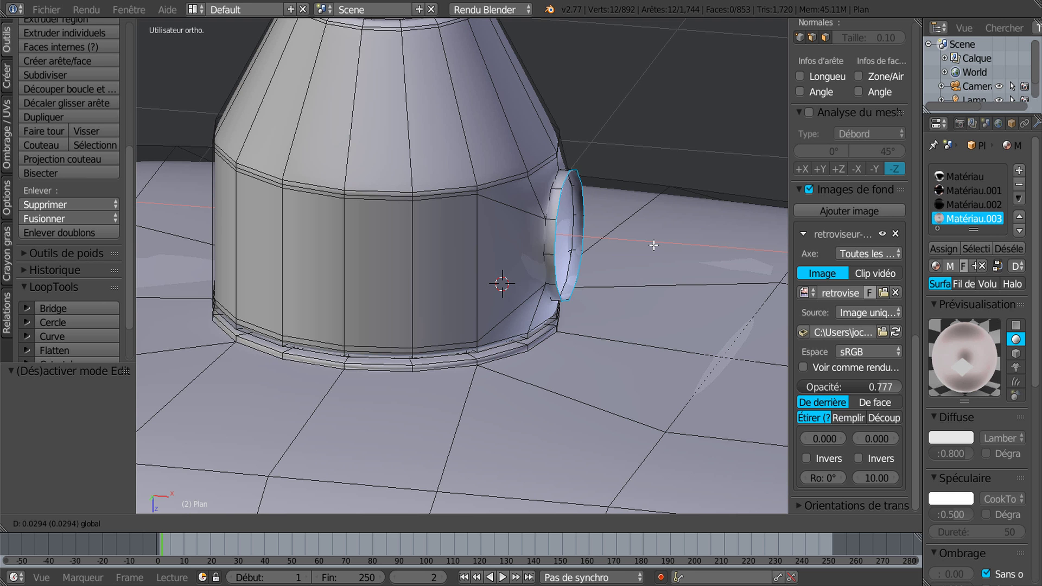
pyautogui.click(676, 250)
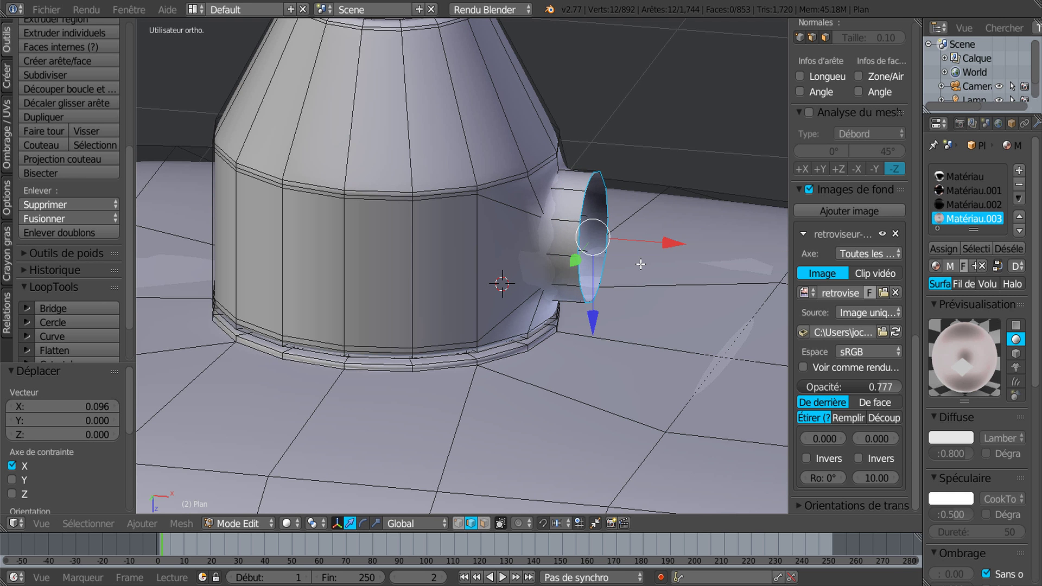
# Extrude the collar's open end along X into a long straight arm running beside the mirror body
pyautogui.scroll(-6, 641, 264)
pyautogui.moveTo(635, 308); pyautogui.dragTo(500, 268, button='middle')
pyautogui.press('e')
pyautogui.press('x')
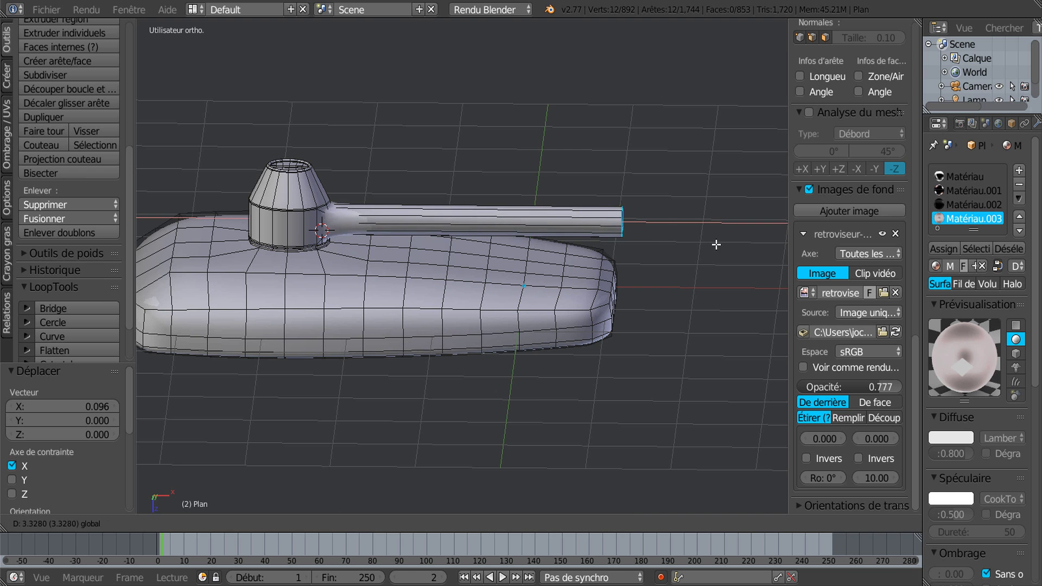
pyautogui.click(660, 255)
# Adjust the arm's length by moving its open end -0.327 along X and 0.221 back outward
pyautogui.moveTo(617, 342); pyautogui.dragTo(571, 336, button='middle')
pyautogui.moveTo(642, 227); pyautogui.dragTo(622, 227)
pyautogui.moveTo(622, 226); pyautogui.dragTo(636, 244, button='middle')
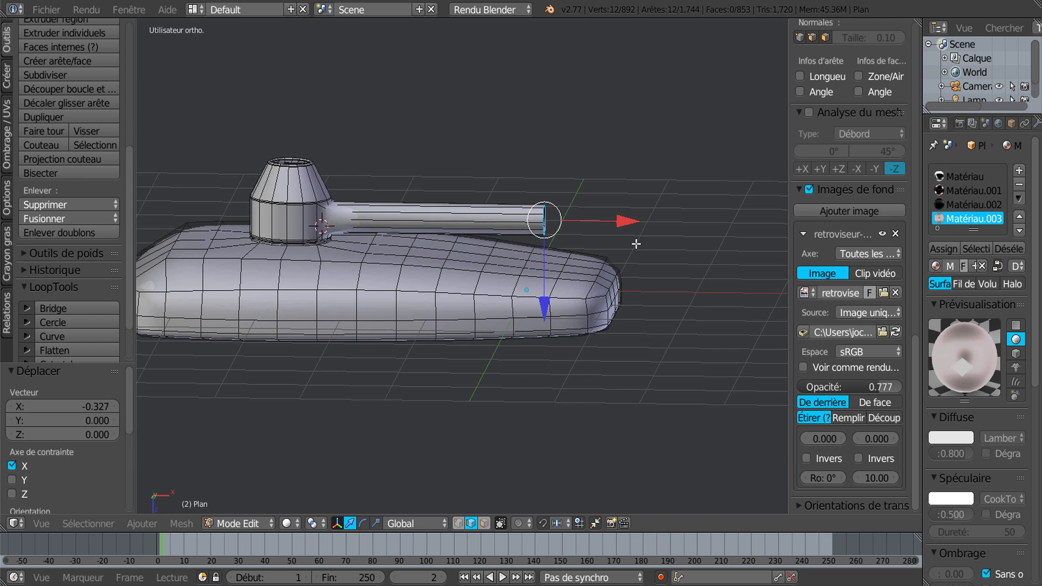
pyautogui.moveTo(628, 224); pyautogui.dragTo(649, 217)
pyautogui.moveTo(633, 256); pyautogui.dragTo(644, 255, button='middle')
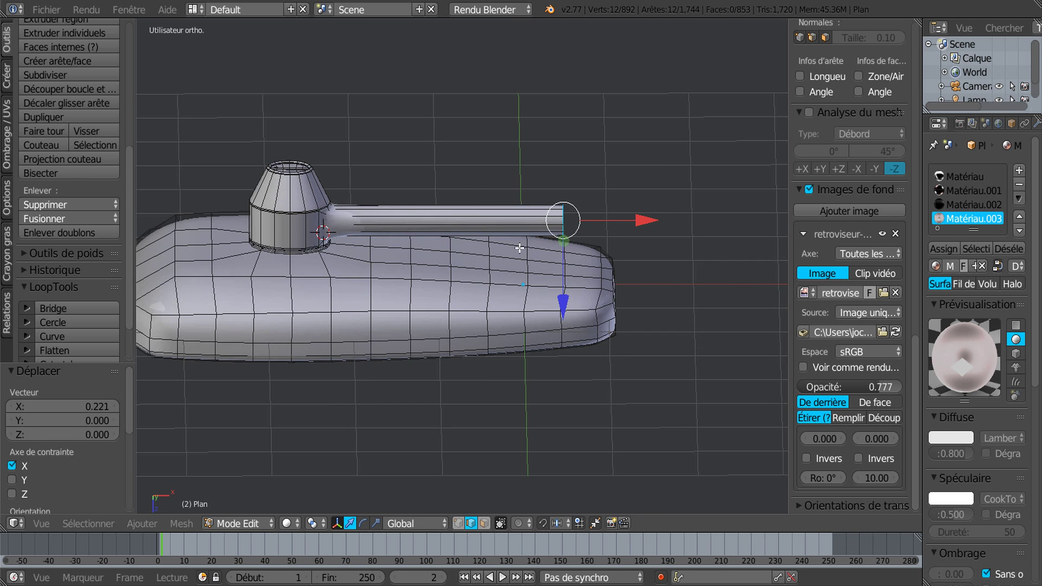
# Compare the arm with the reference image from the front and rear views, and hide the background image
pyautogui.press('KP_1')
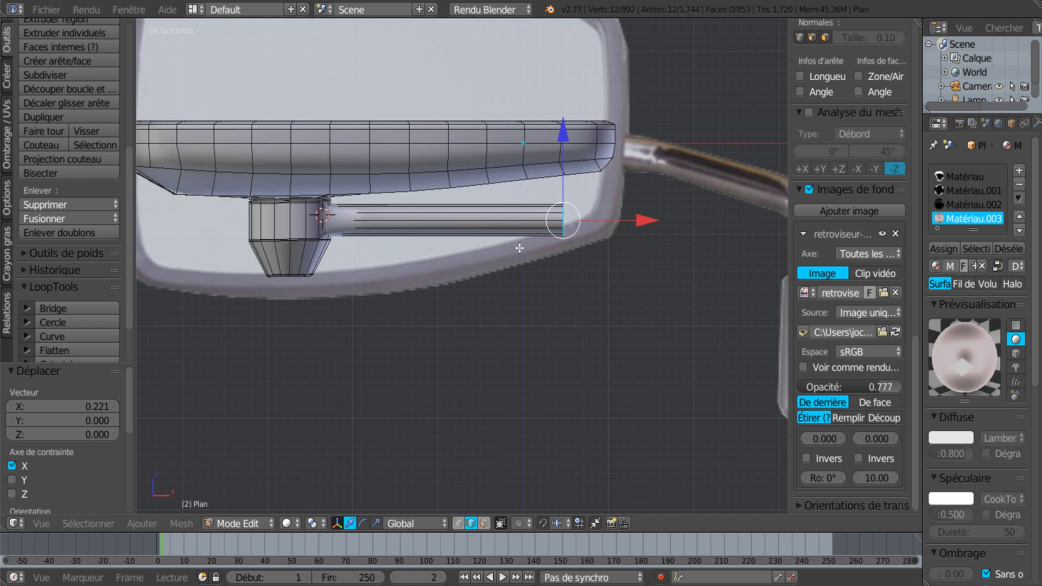
pyautogui.press('ctrl+KP_1')
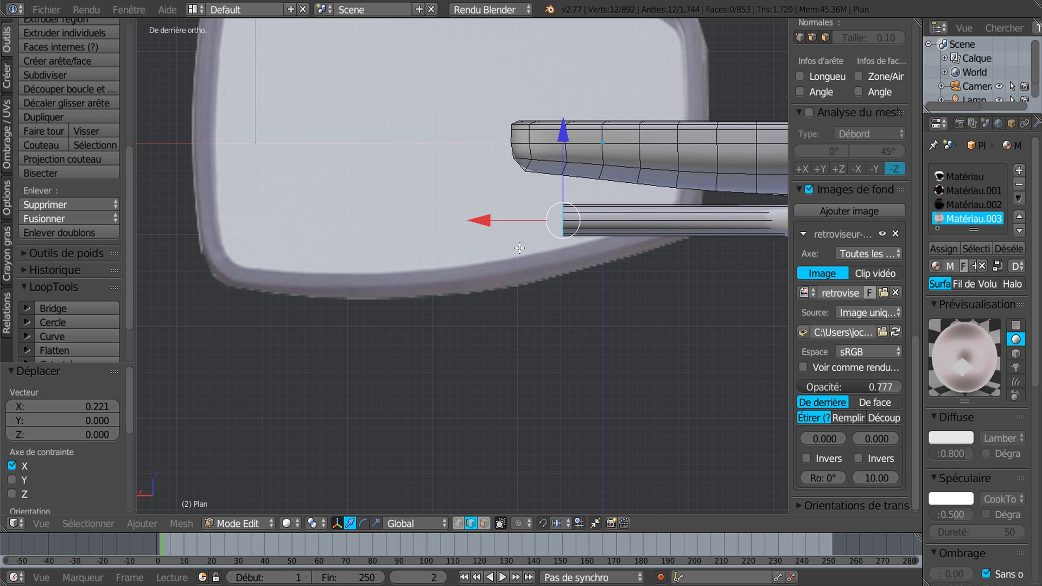
pyautogui.scroll(-3, 516, 250)
pyautogui.keyDown('shift'); pyautogui.moveTo(522, 255); pyautogui.dragTo(434, 281, button='middle'); pyautogui.keyUp('shift')
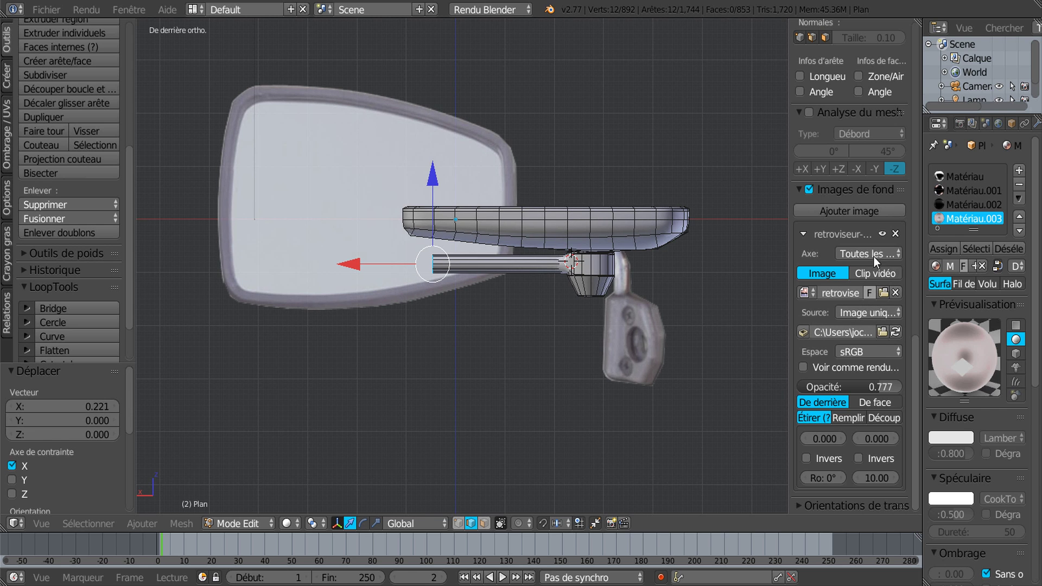
pyautogui.click(882, 234)
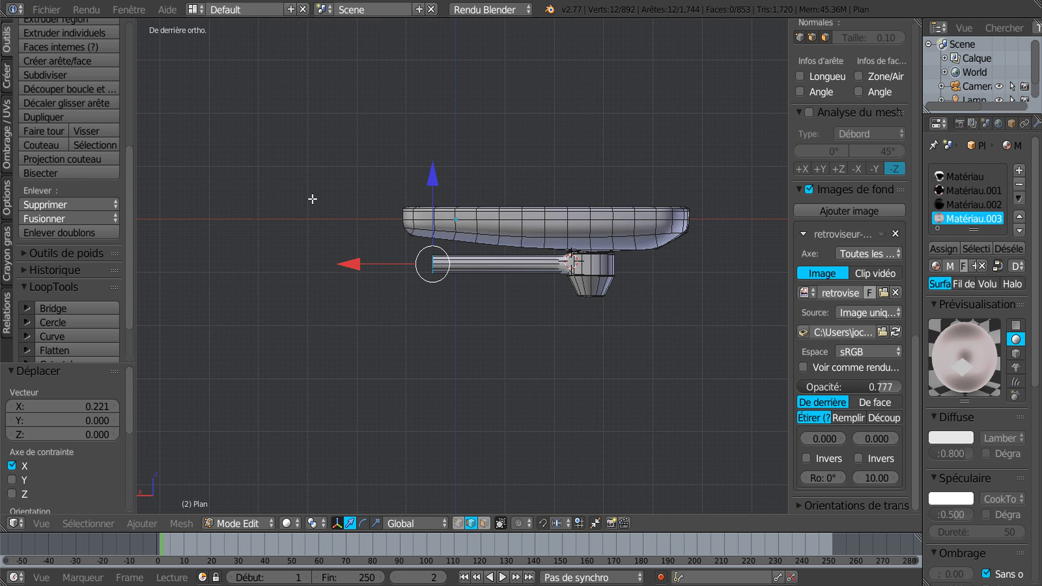
pyautogui.scroll(3, 456, 293)
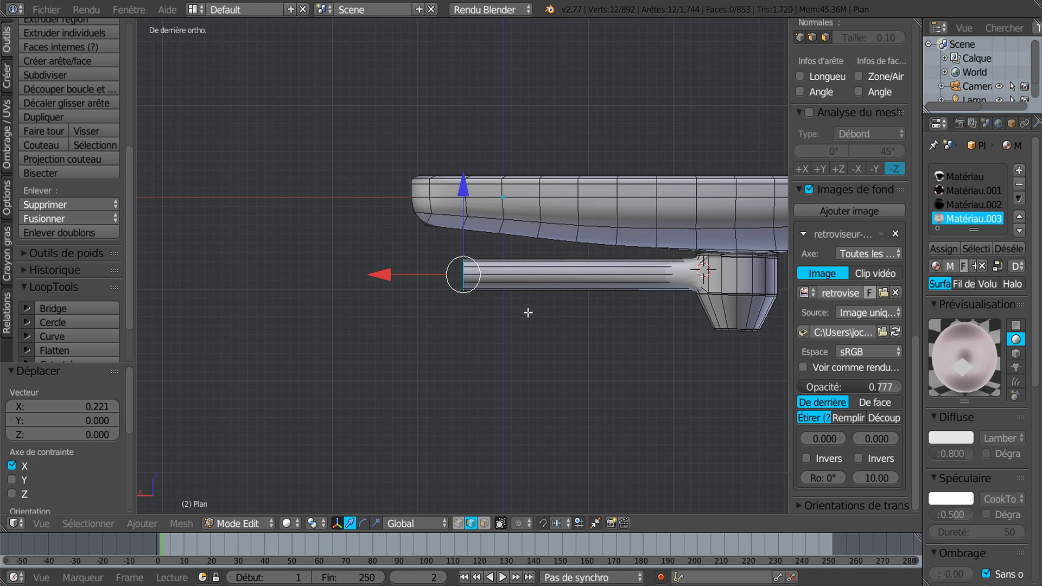
# Add one loop cut around the arm and slide it close to the stem
pyautogui.hotkey('ctrl', 'r')
pyautogui.click(552, 272)
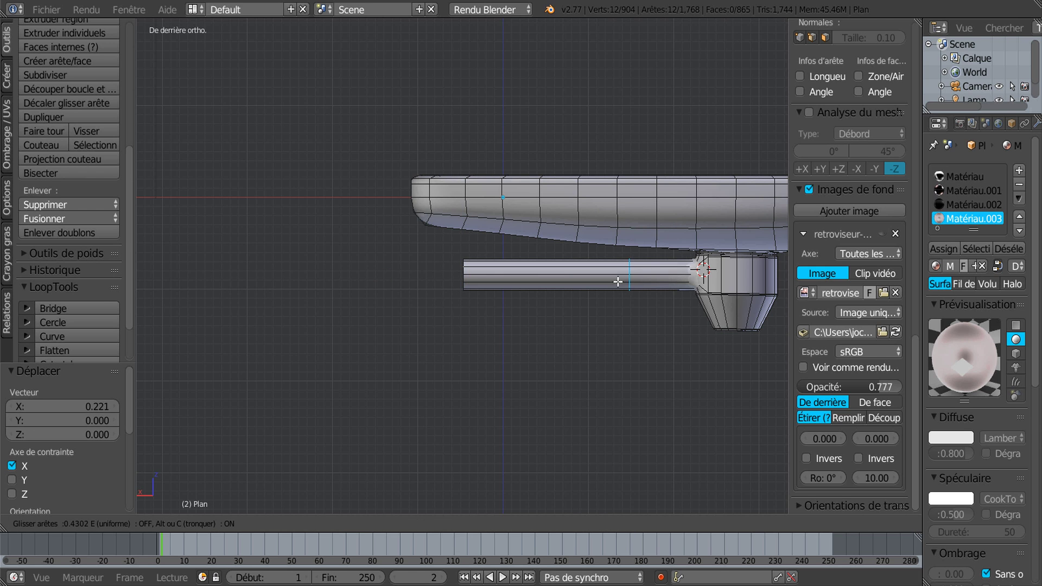
pyautogui.click(666, 284)
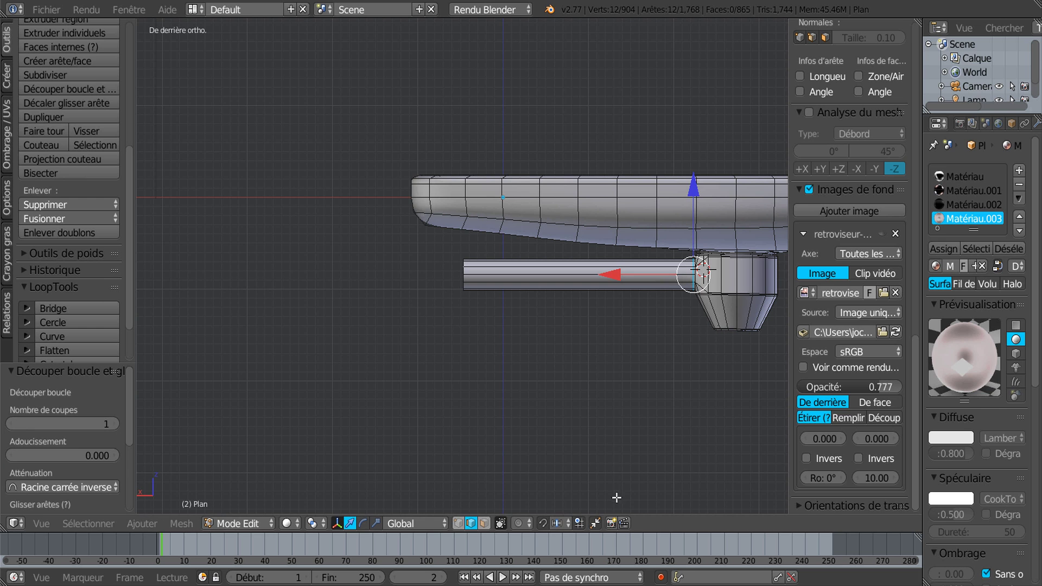
# Select the long band of faces around the straight arm and add a new material slot to the object
pyautogui.click(481, 522)
pyautogui.keyDown('alt'); pyautogui.rightClick(578, 287); pyautogui.keyUp('alt')
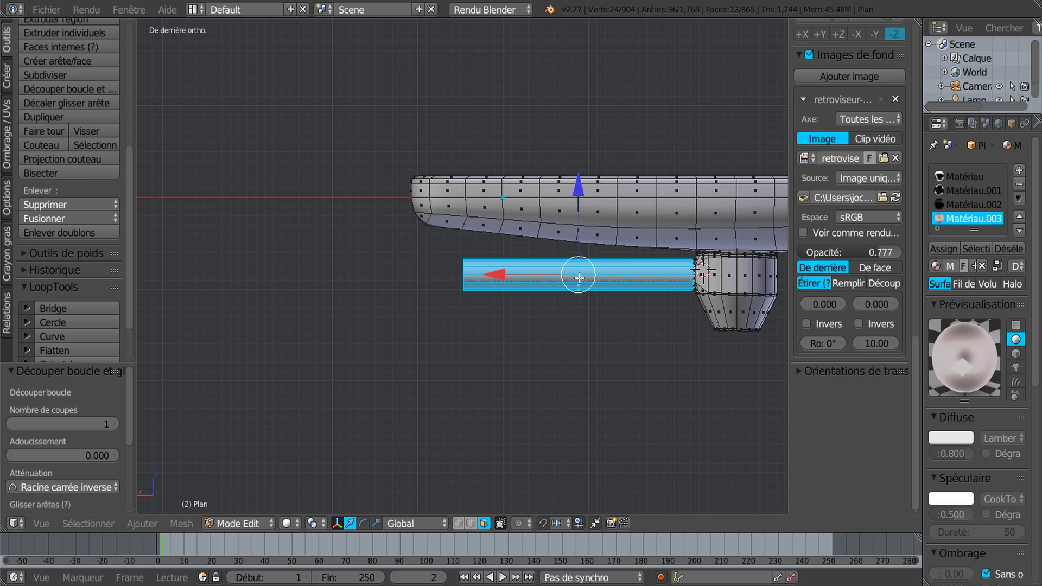
pyautogui.scroll(-1, 575, 324)
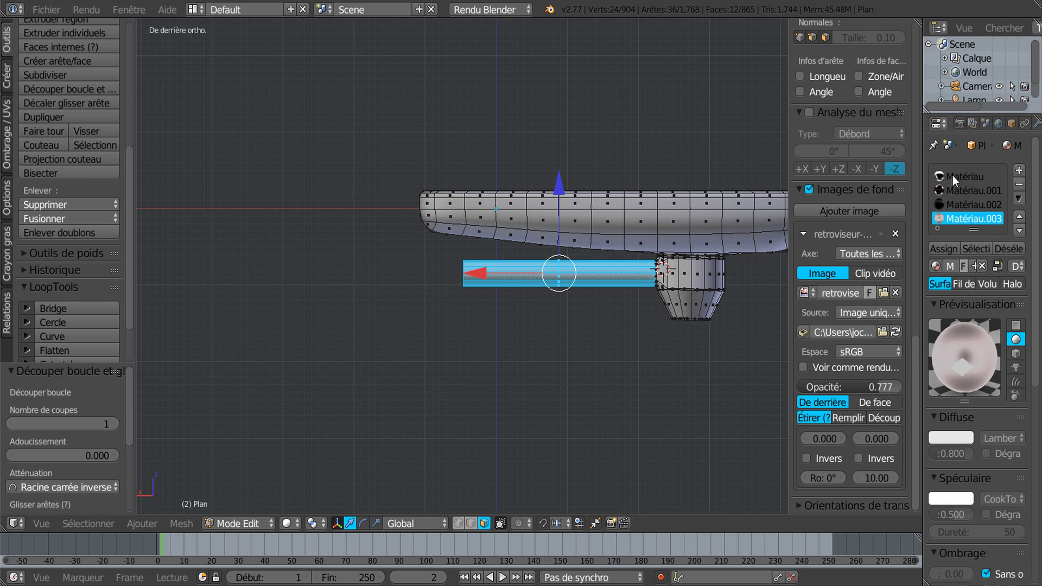
pyautogui.click(1019, 169)
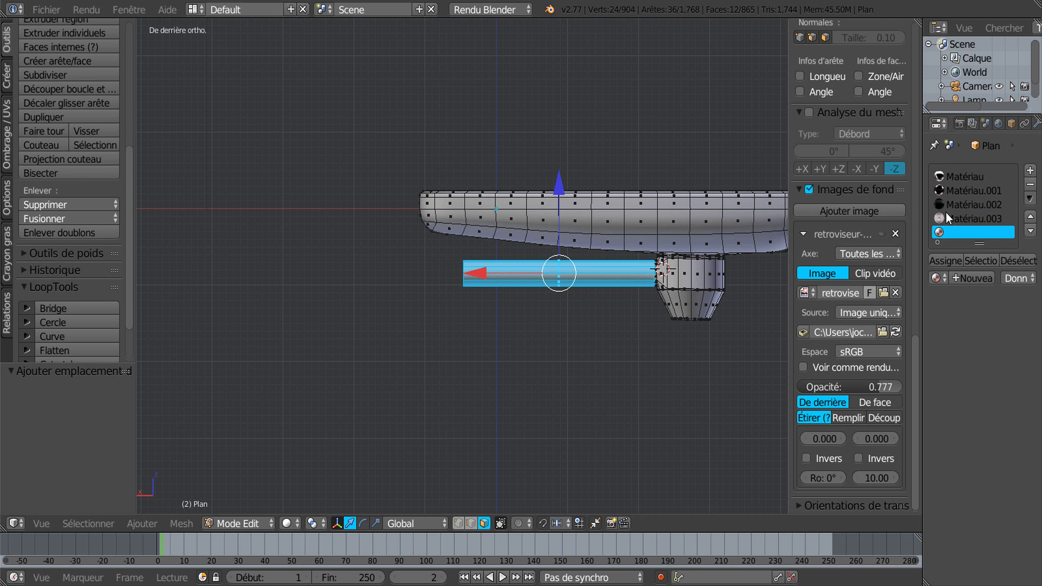
# Link Matériau.001 to the new material slot and assign it to the selected arm faces
pyautogui.click(937, 278)
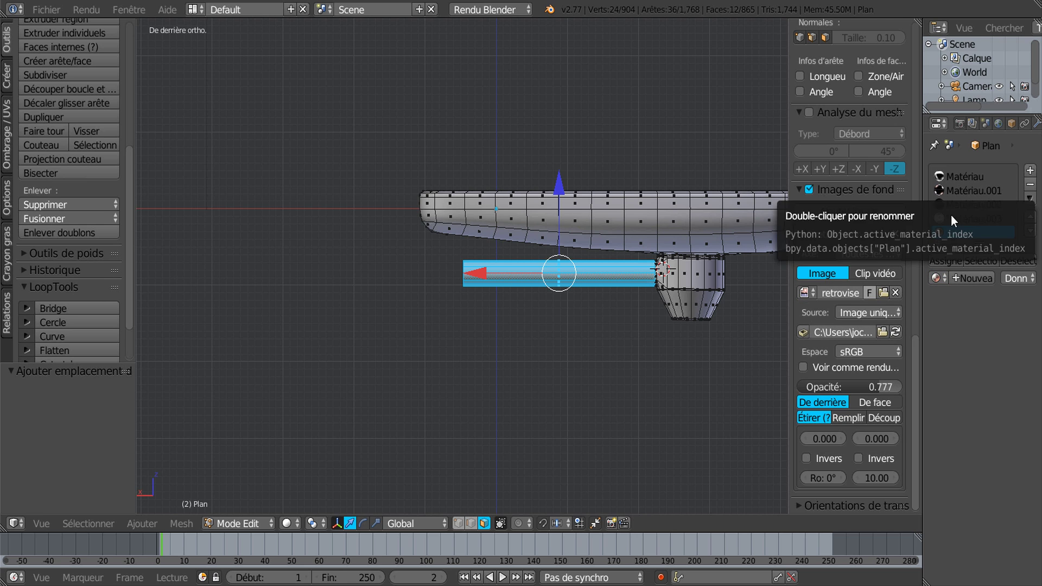
pyautogui.click(936, 278)
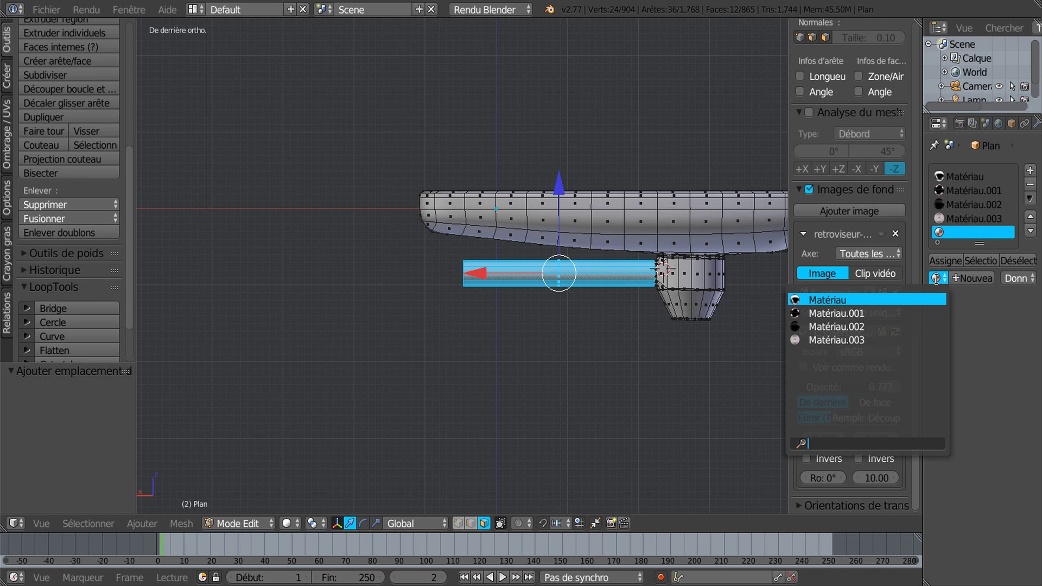
pyautogui.click(901, 299)
pyautogui.moveTo(922, 317); pyautogui.dragTo(882, 316)
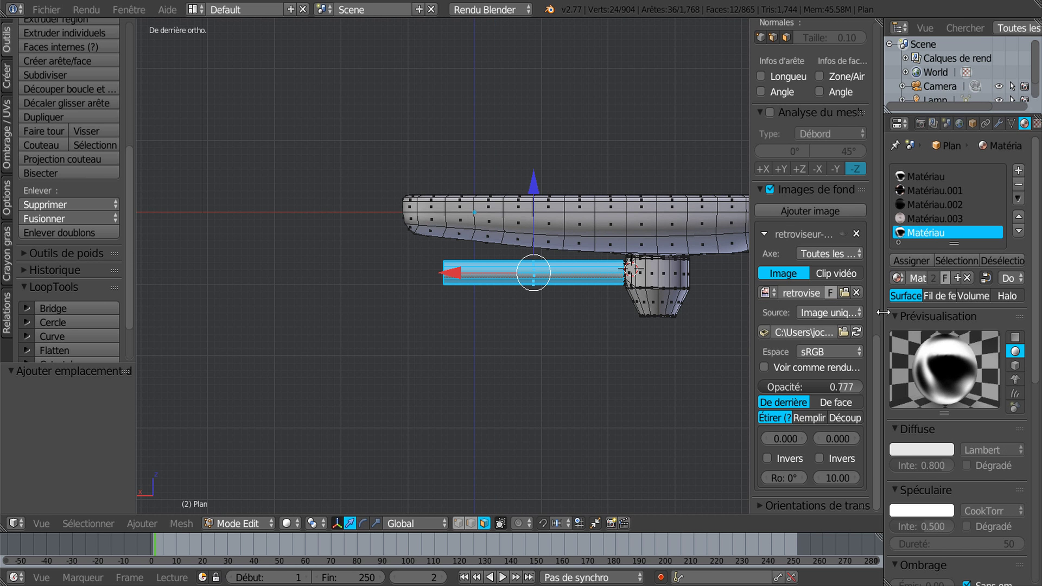
pyautogui.click(896, 277)
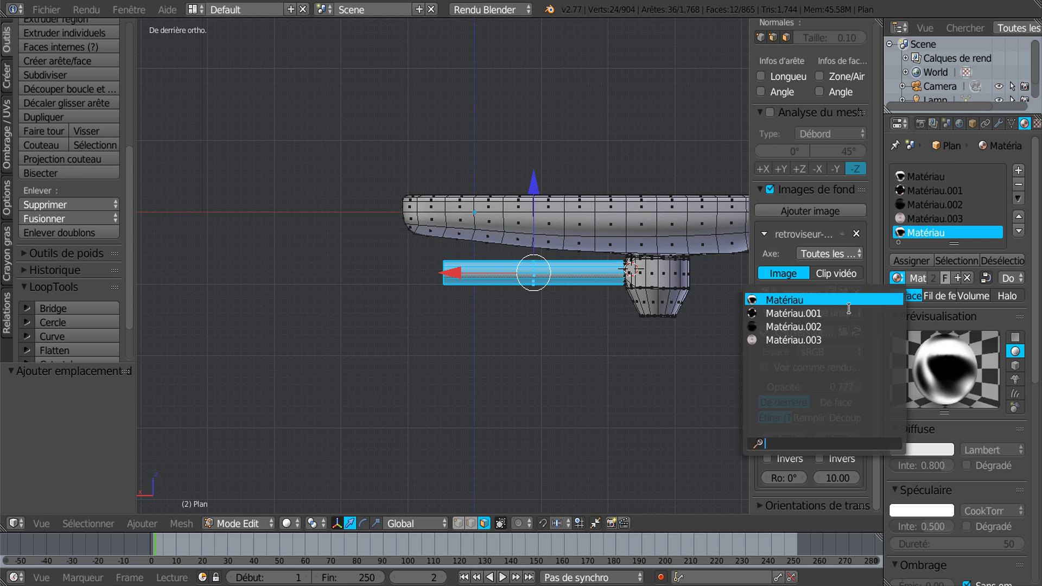
pyautogui.click(814, 313)
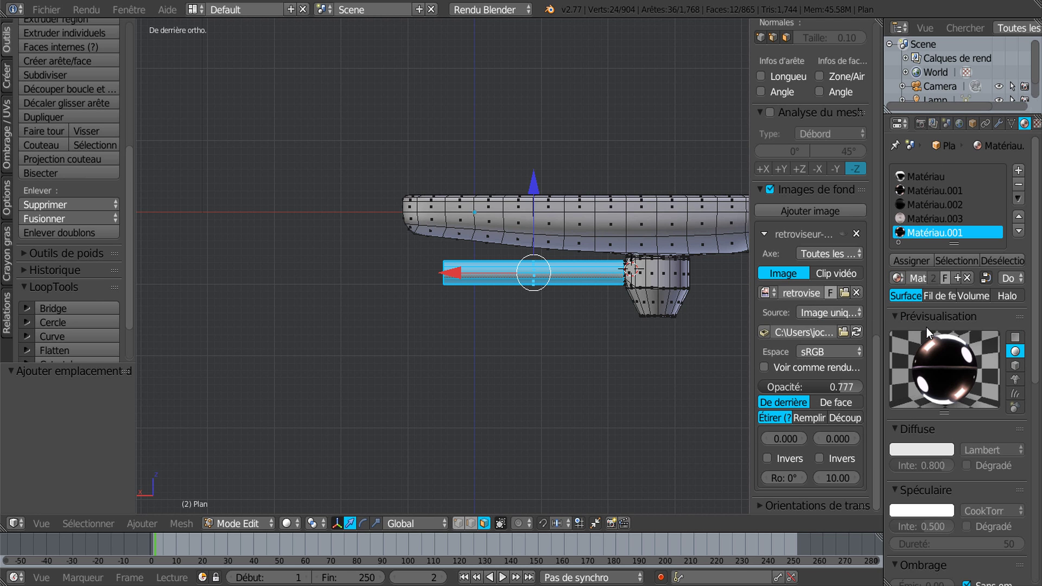
pyautogui.click(911, 261)
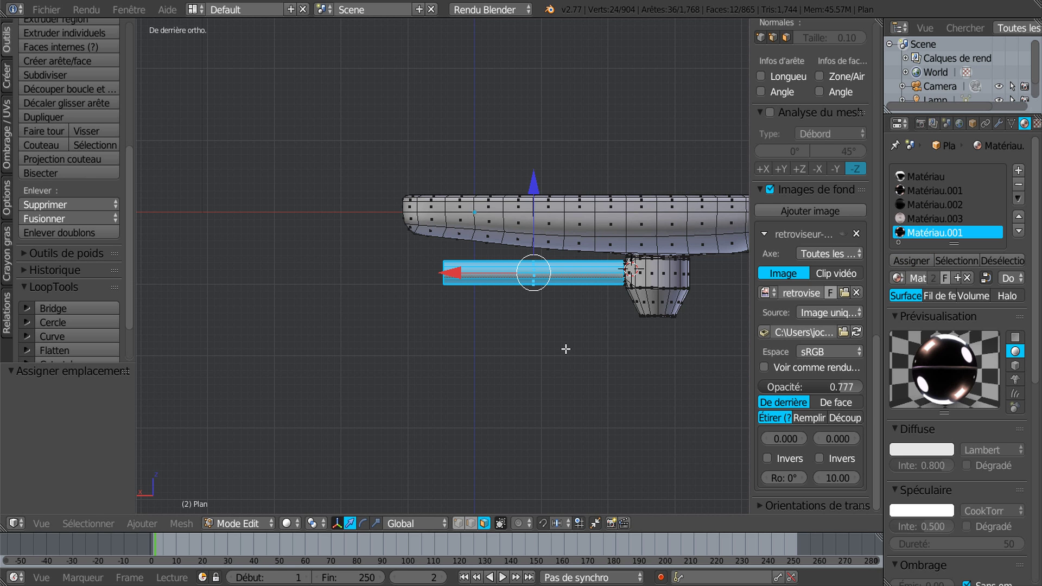
# Show the model in material shading, then add one loop cut around the arm and slide it up against the stem
pyautogui.click(286, 523)
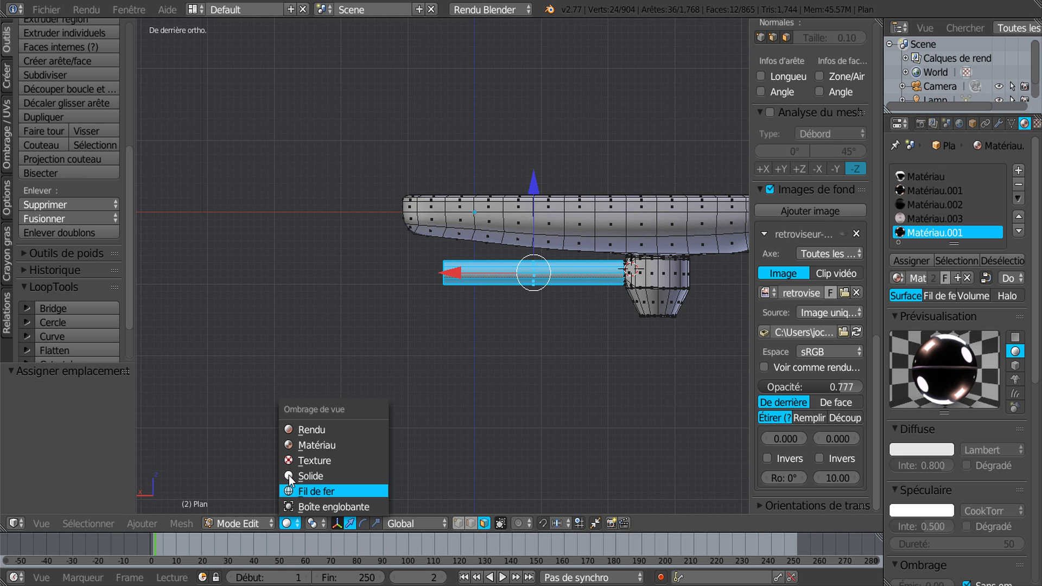
pyautogui.click(299, 445)
pyautogui.moveTo(430, 376); pyautogui.dragTo(455, 364, button='middle')
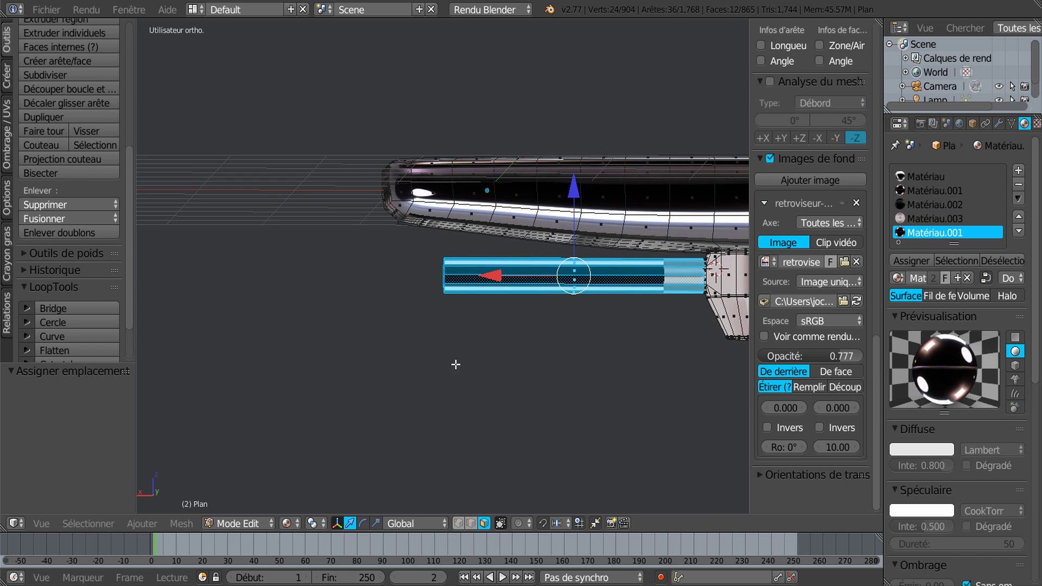
pyautogui.hotkey('ctrl', 'r')
pyautogui.click(624, 277)
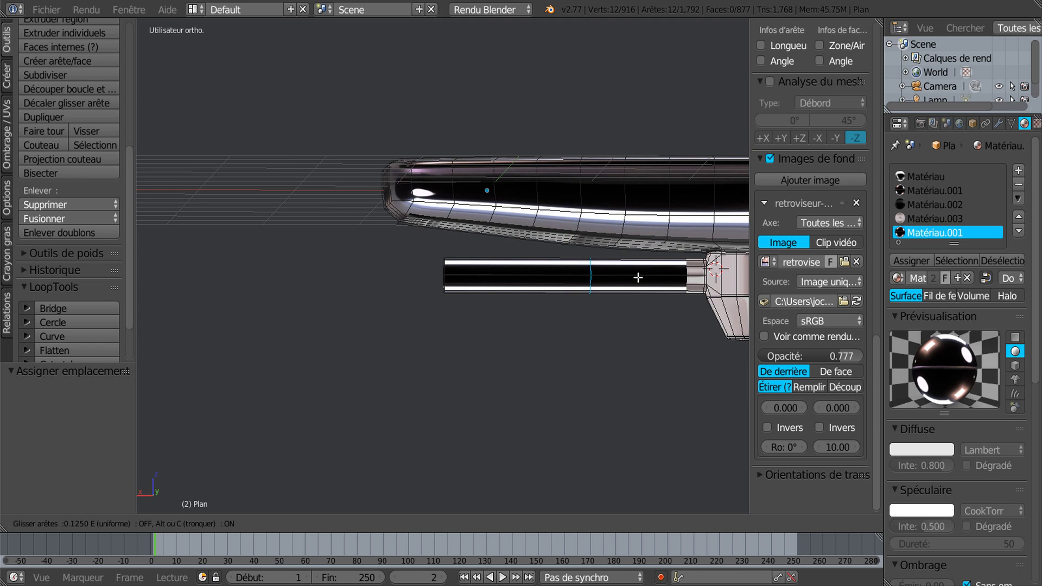
pyautogui.click(141, 292)
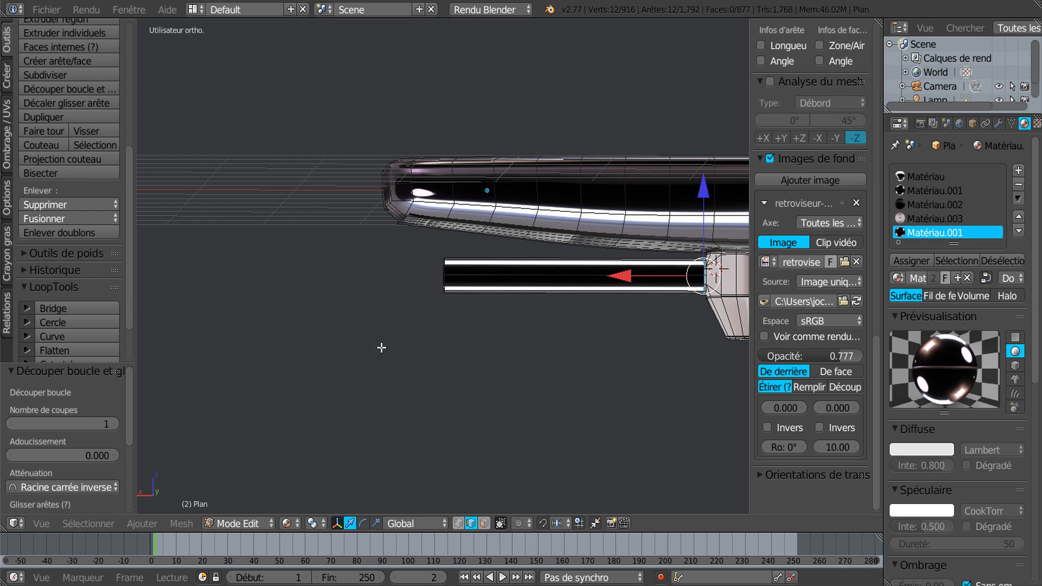
# Examine the arm's material and junction with the stem from several angles, and return to the rear view in solid shading
pyautogui.scroll(-3, 380, 346)
pyautogui.moveTo(432, 399); pyautogui.dragTo(403, 280, button='middle')
pyautogui.moveTo(479, 373); pyautogui.dragTo(561, 351, button='middle')
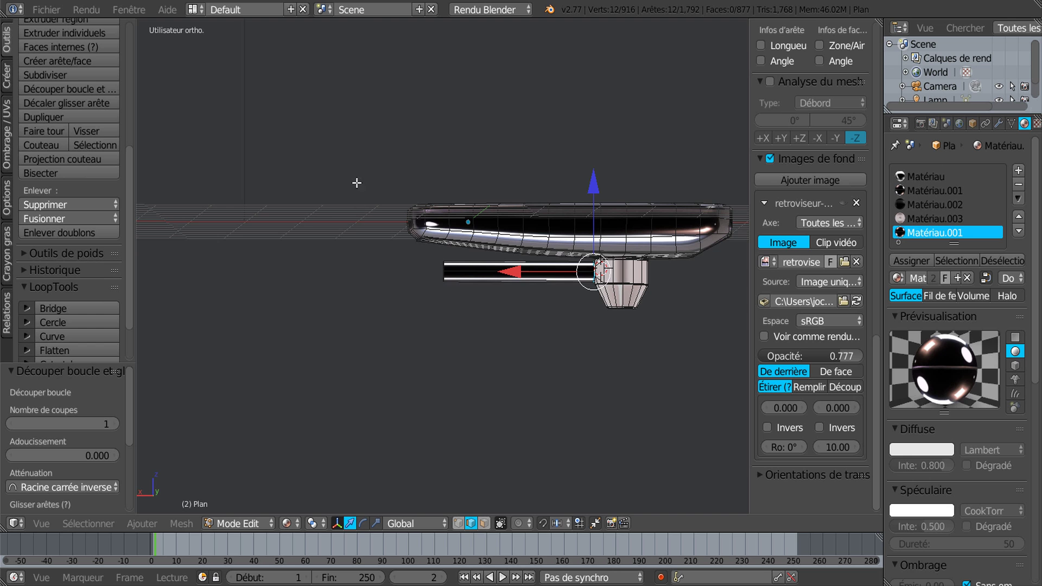
pyautogui.moveTo(434, 321); pyautogui.dragTo(427, 322, button='middle')
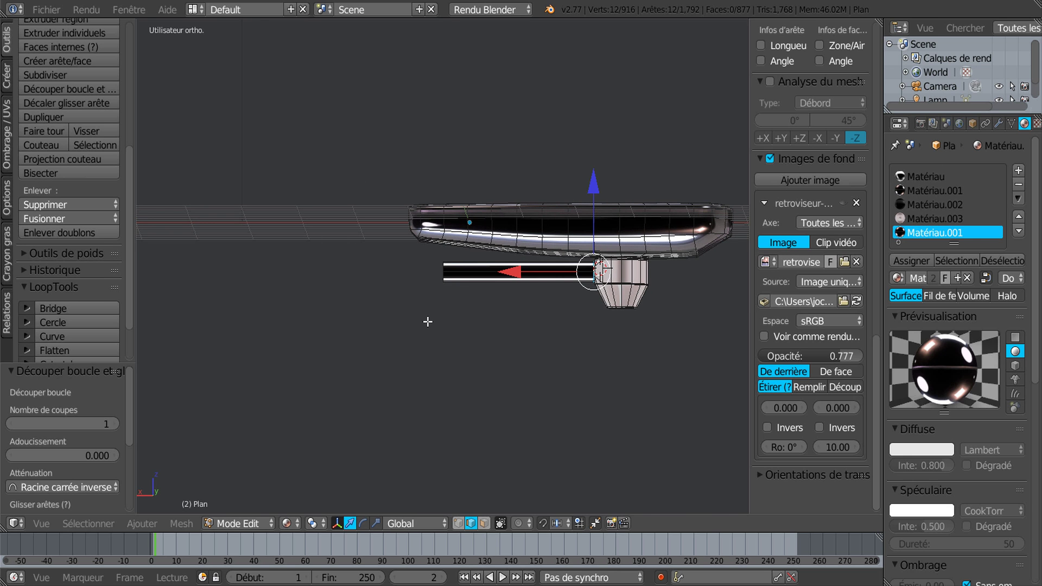
pyautogui.press('KP_7')
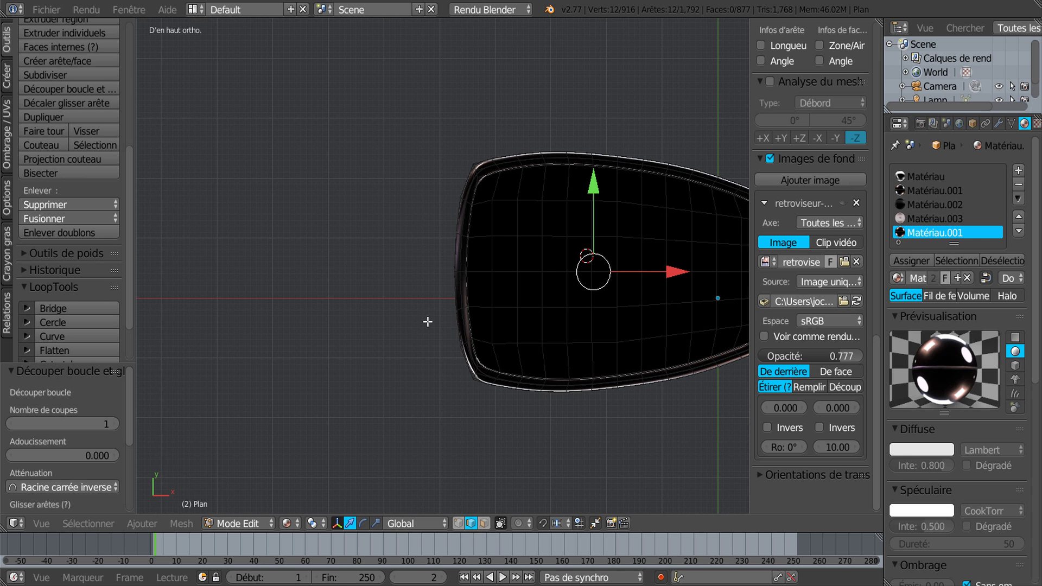
pyautogui.press('ctrl+KP_1')
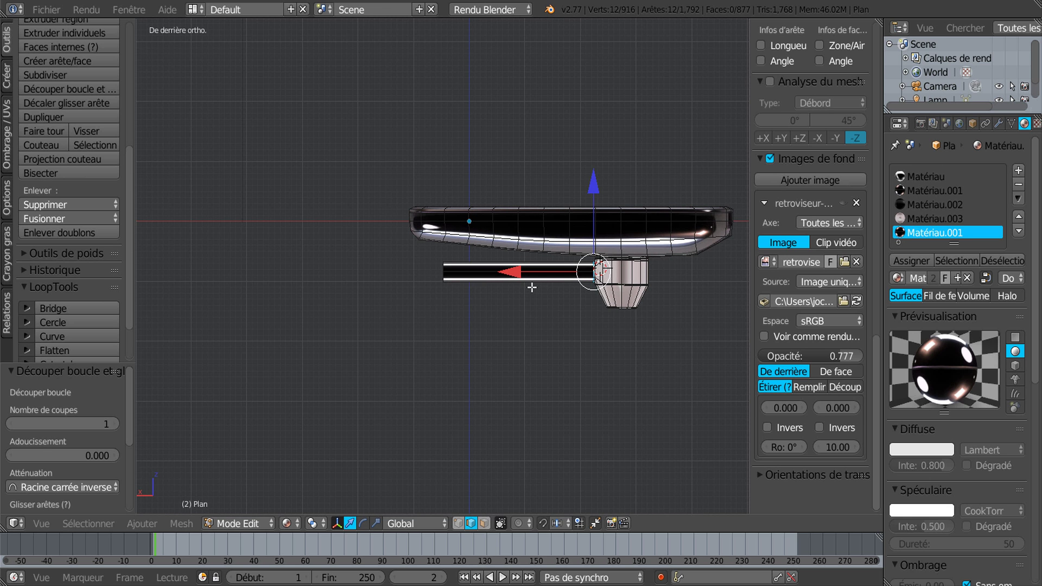
pyautogui.scroll(3, 514, 299)
pyautogui.hotkey('alt', 'z')
pyautogui.hotkey('alt', 'z')
pyautogui.hotkey('alt', 'z')
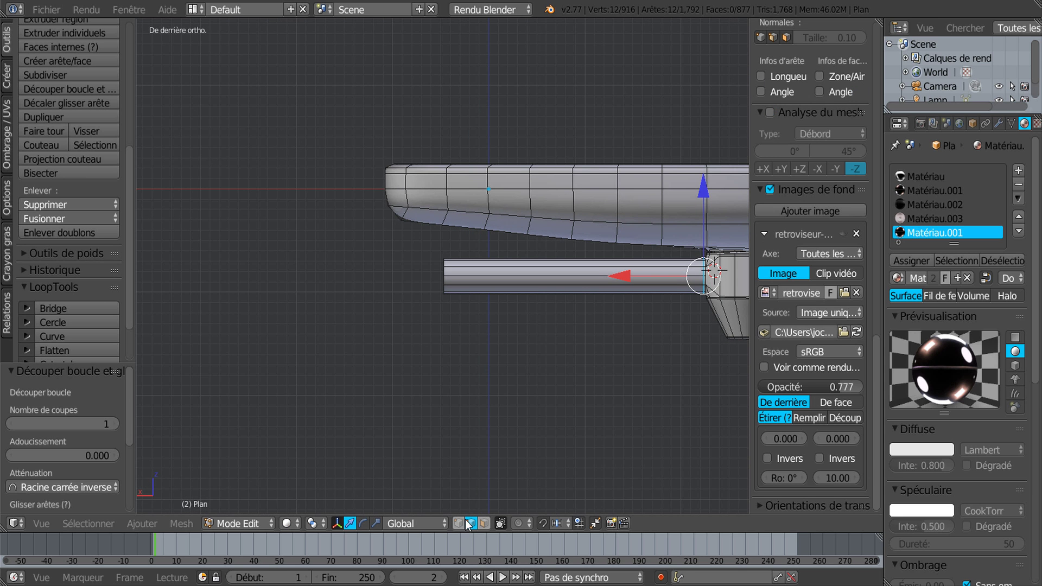
# Select only the vertices of the arm's open end, using vertex selection in wireframe display
pyautogui.click(461, 521)
pyautogui.press('z')
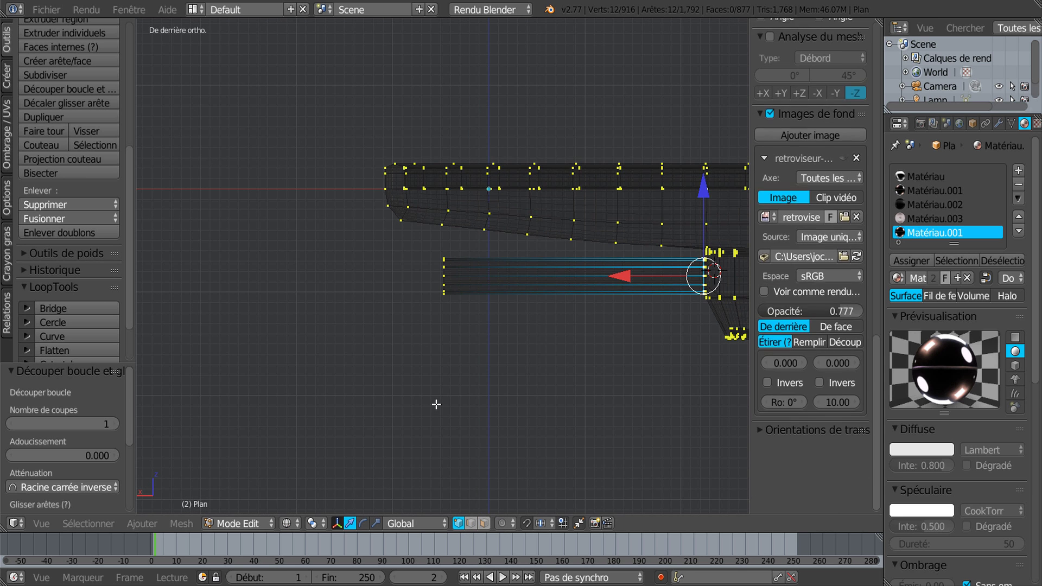
pyautogui.press('a')
pyautogui.press('a')
pyautogui.press('a')
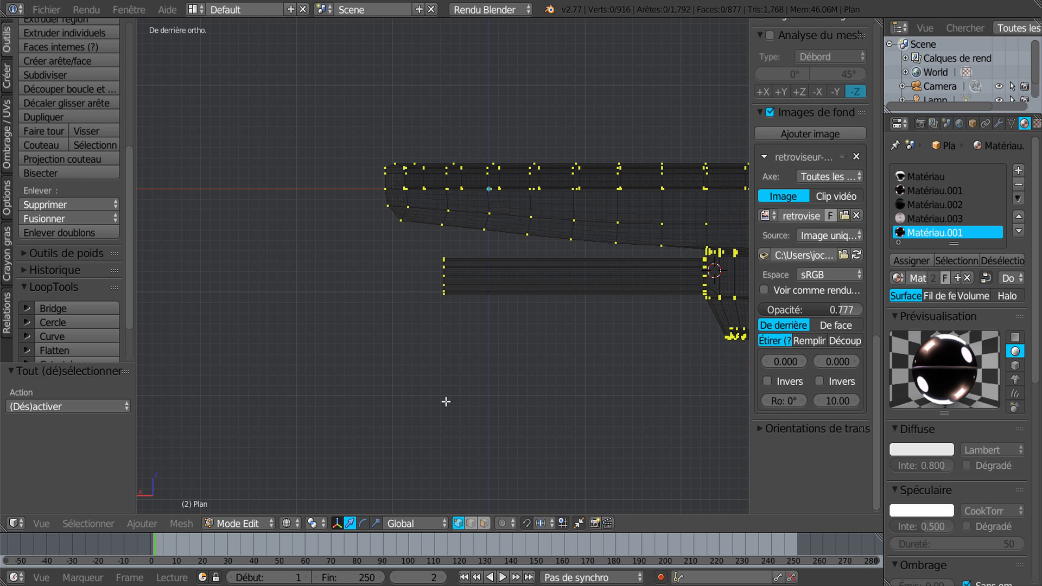
pyautogui.press('c')
pyautogui.moveTo(438, 277); pyautogui.dragTo(444, 288)
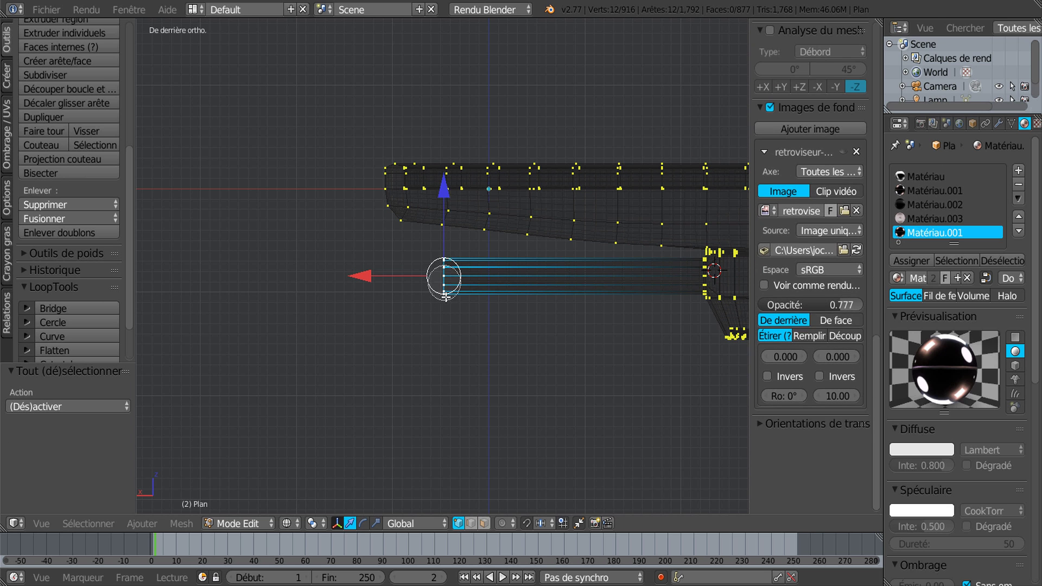
pyautogui.rightClick(447, 321)
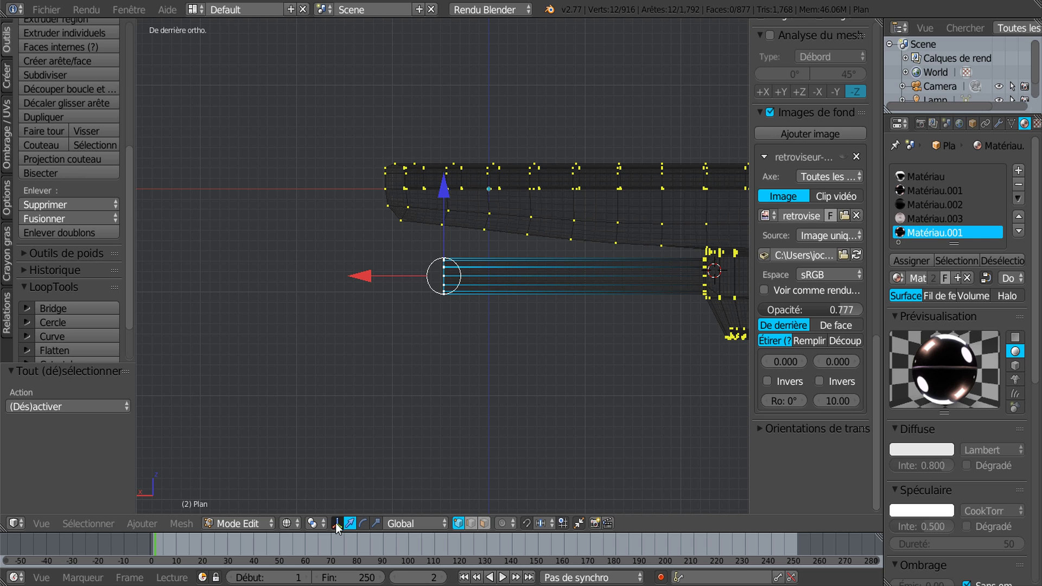
# Set the pivot to the 3D cursor, place the cursor just above the arm's open end, and spin the end around it
pyautogui.click(298, 524)
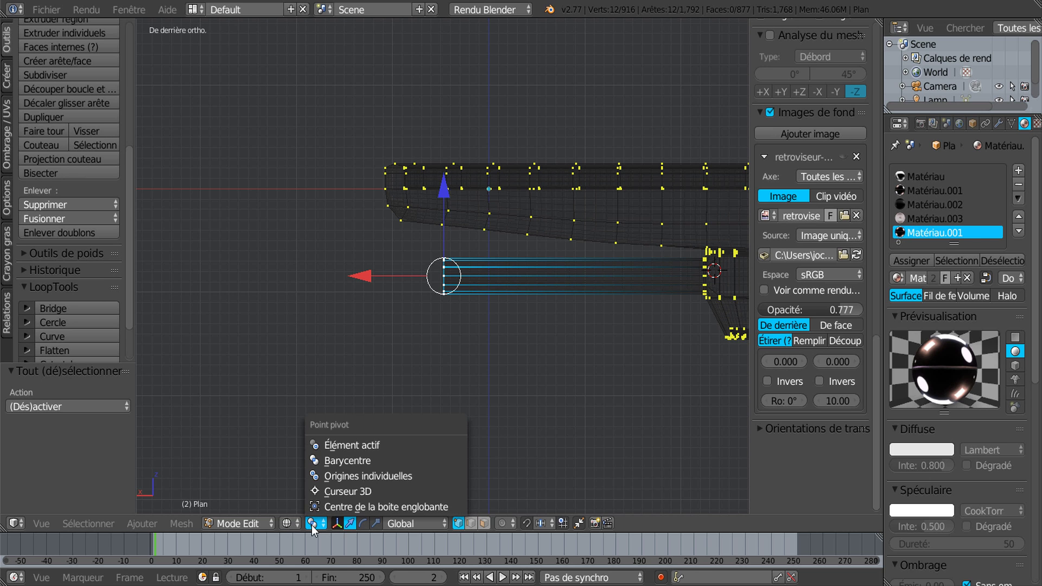
pyautogui.click(331, 489)
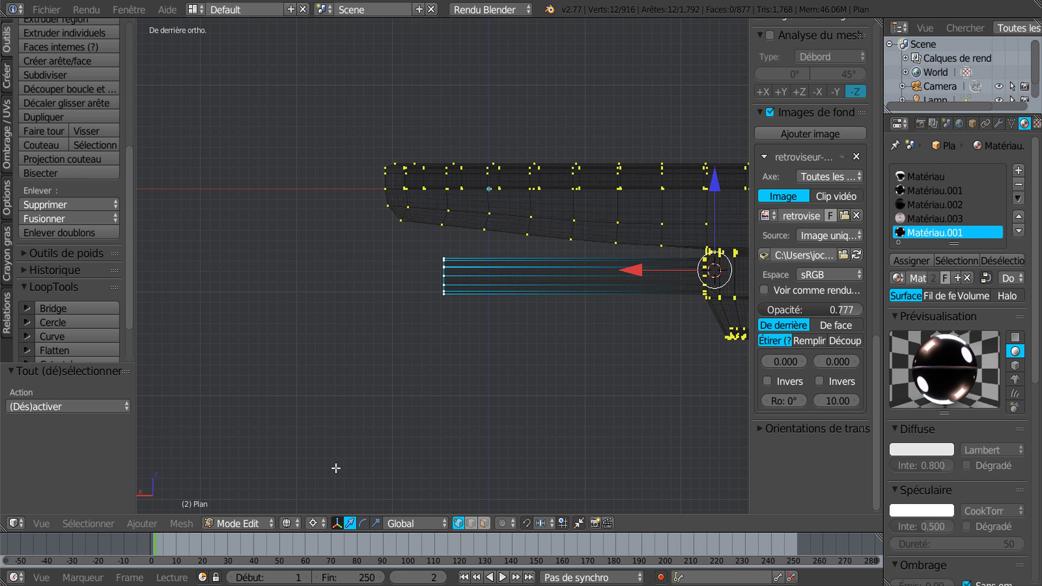
pyautogui.click(444, 241)
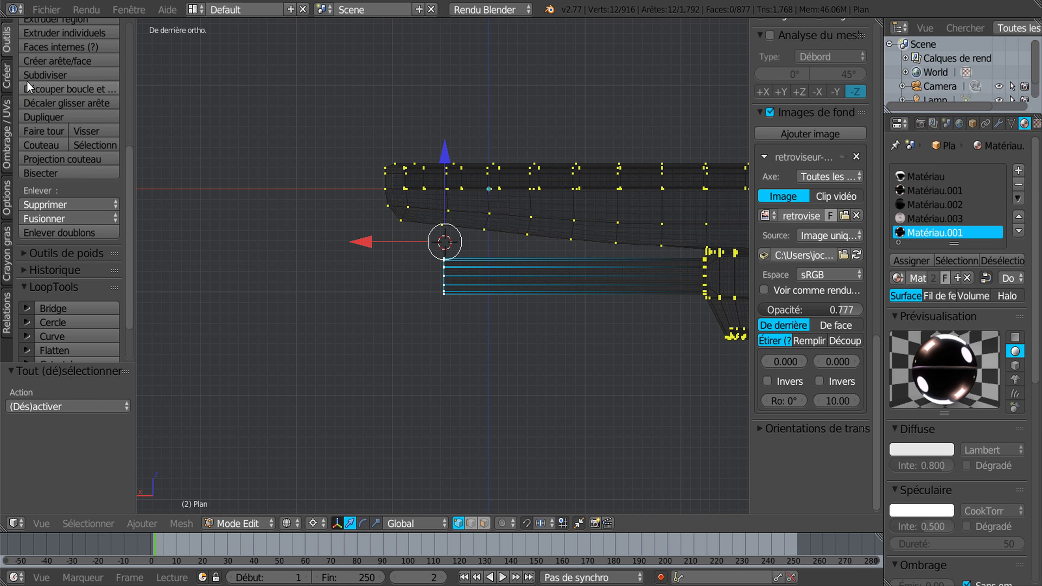
pyautogui.click(36, 130)
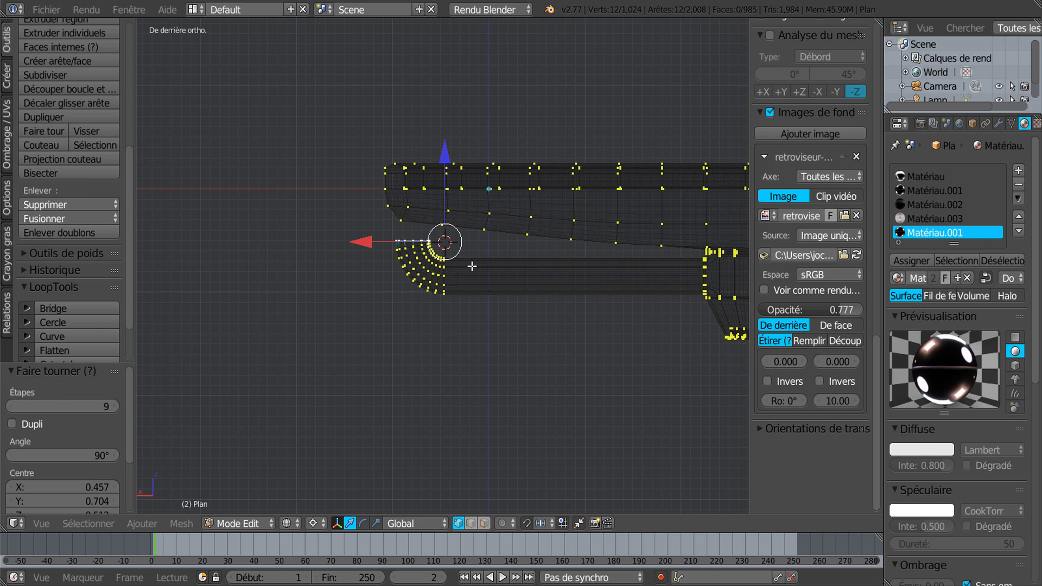
# Set the spin to 4 steps and reduce its angle to 16.14° to form a slight bend
pyautogui.click(103, 455)
pyautogui.moveTo(104, 455); pyautogui.dragTo(67, 454)
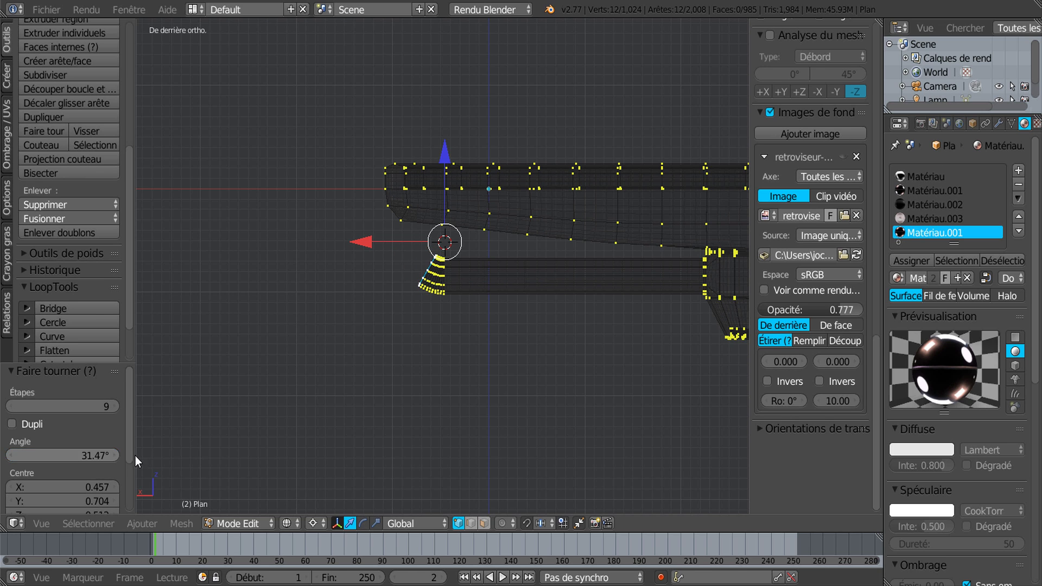
pyautogui.click(12, 411)
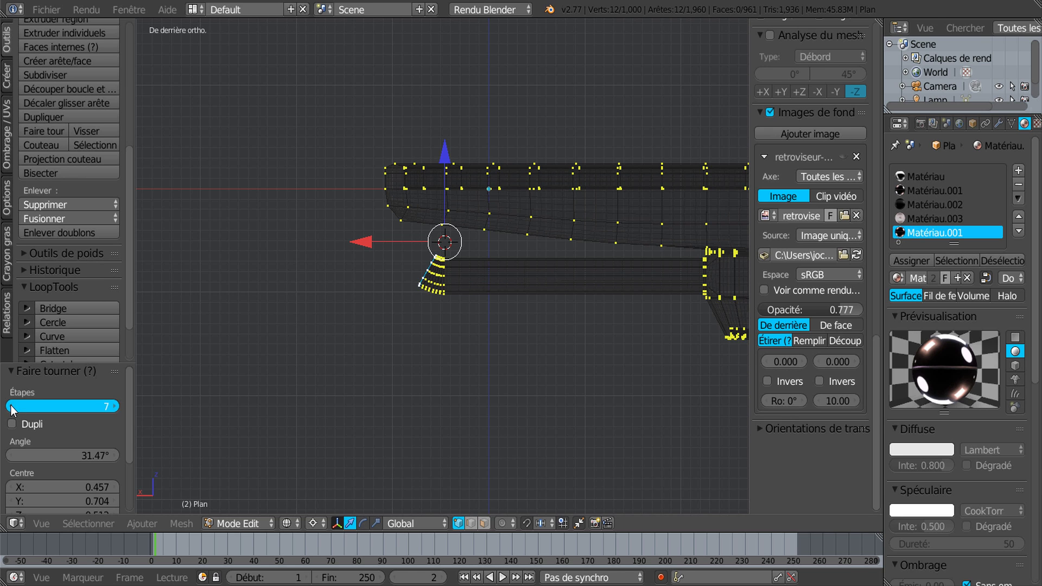
pyautogui.write('4')
pyautogui.press('Return')
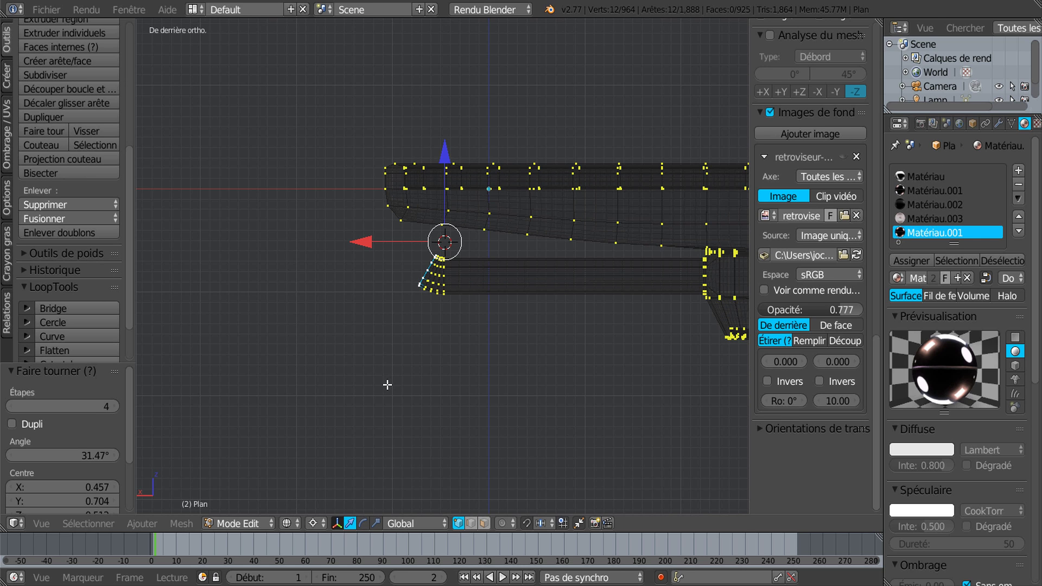
pyautogui.click(92, 456)
pyautogui.moveTo(92, 455); pyautogui.dragTo(71, 456)
pyautogui.scroll(-1, 381, 384)
pyautogui.scroll(-1, 450, 351)
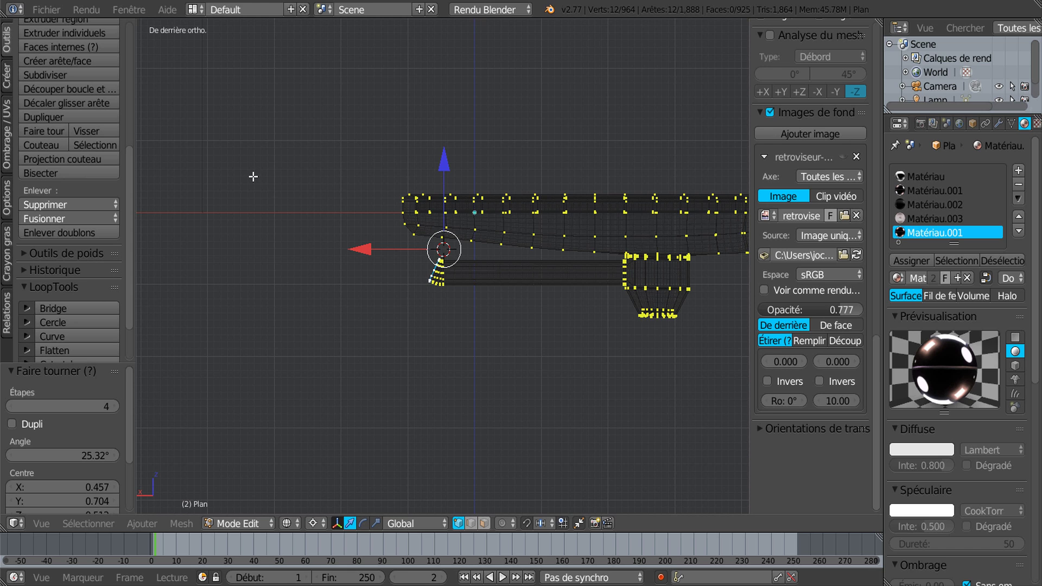
pyautogui.moveTo(93, 456); pyautogui.dragTo(70, 456)
# Extrude the bent end 2.409 along X and 0.673 along Z into a slanted arm section, and view it from above
pyautogui.press('e')
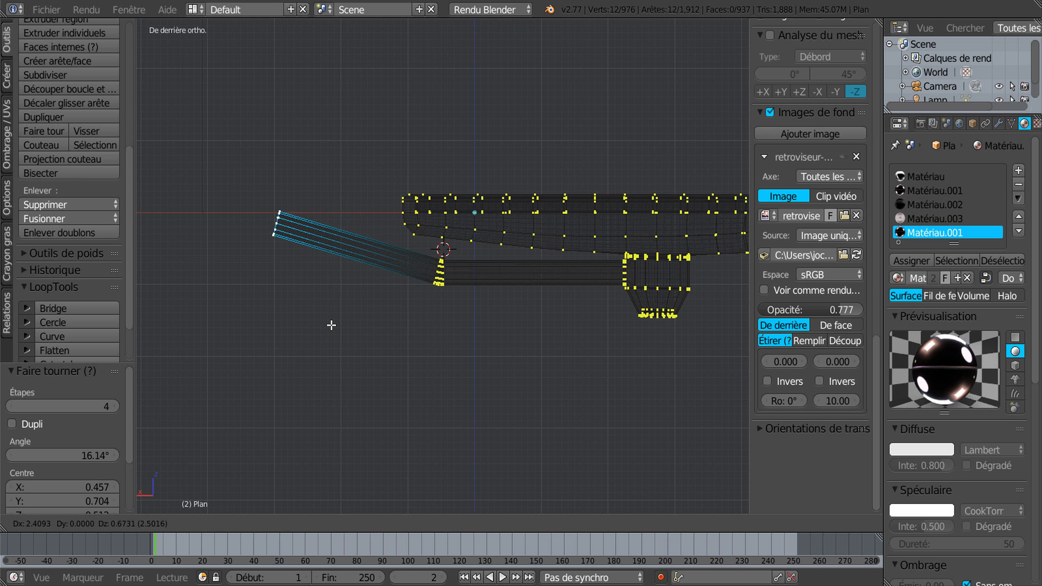
pyautogui.click(331, 325)
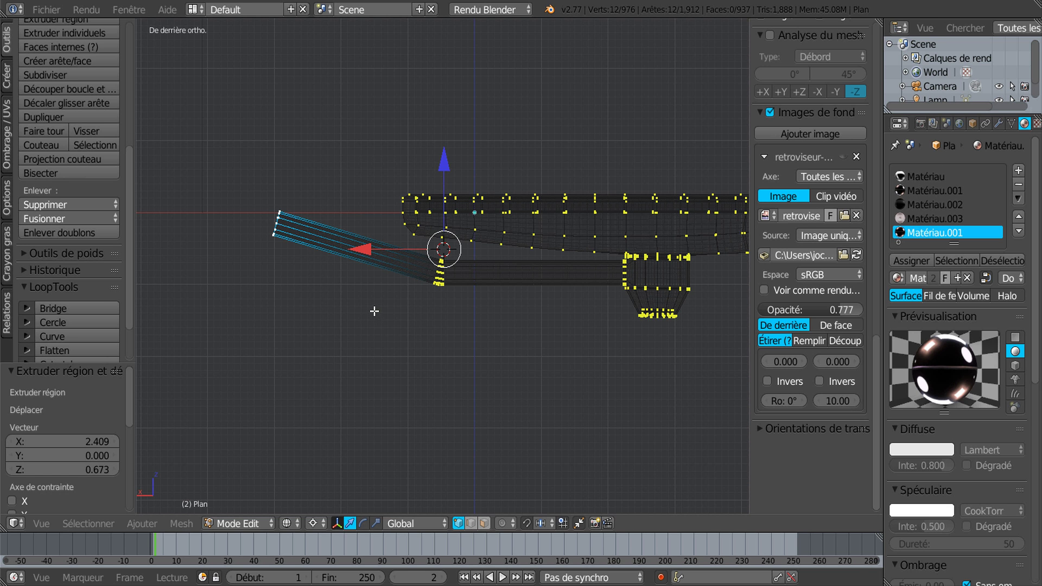
pyautogui.moveTo(392, 362); pyautogui.dragTo(490, 248, button='middle')
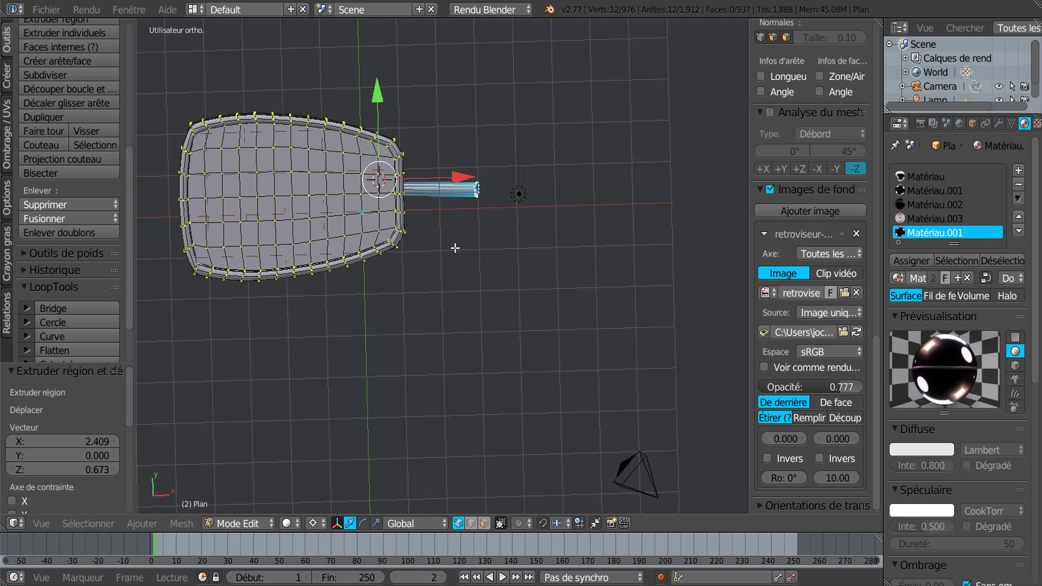
pyautogui.moveTo(433, 344); pyautogui.dragTo(486, 340, button='middle')
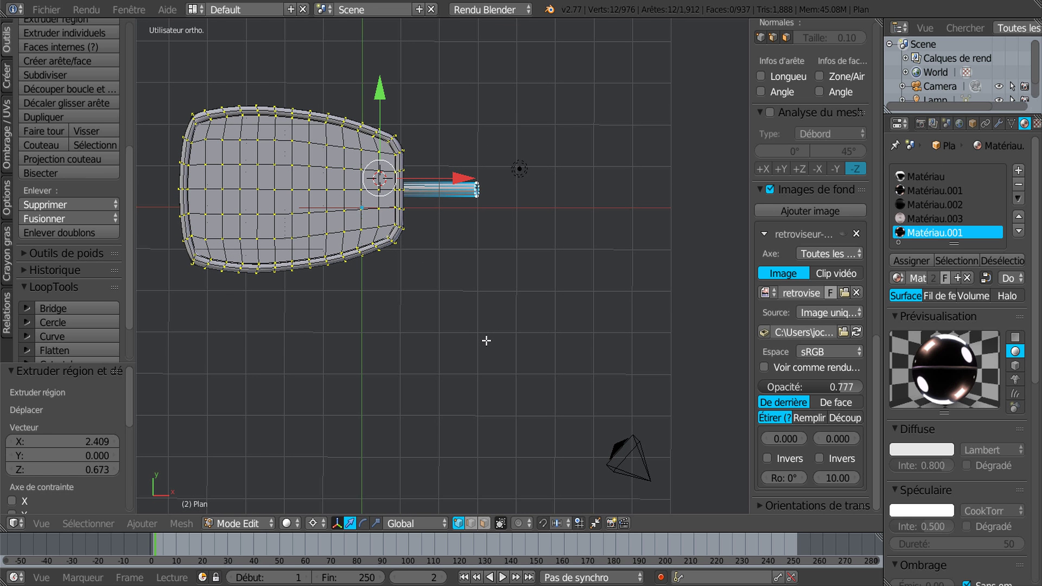
pyautogui.press('KP_7')
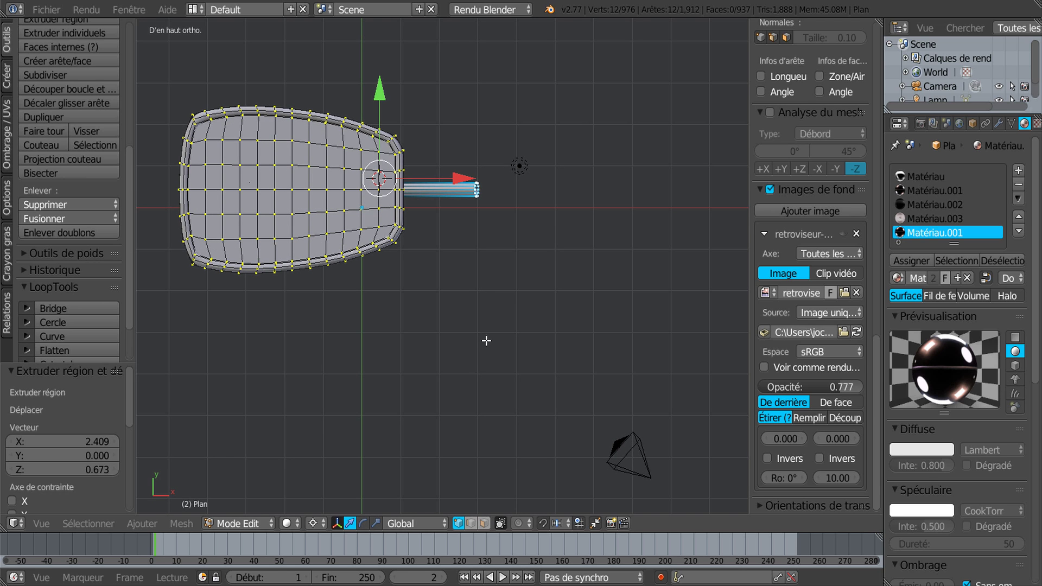
# Narrow the 3D view's sidebar and select only the vertices at the far end of the slanted arm section, using wireframe display
pyautogui.moveTo(748, 203); pyautogui.dragTo(808, 209)
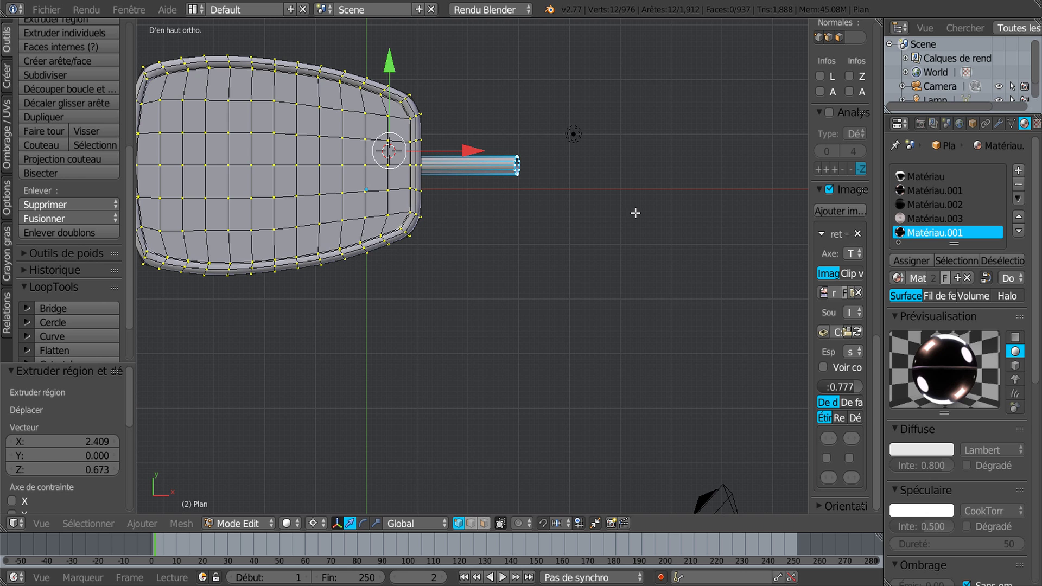
pyautogui.press('a')
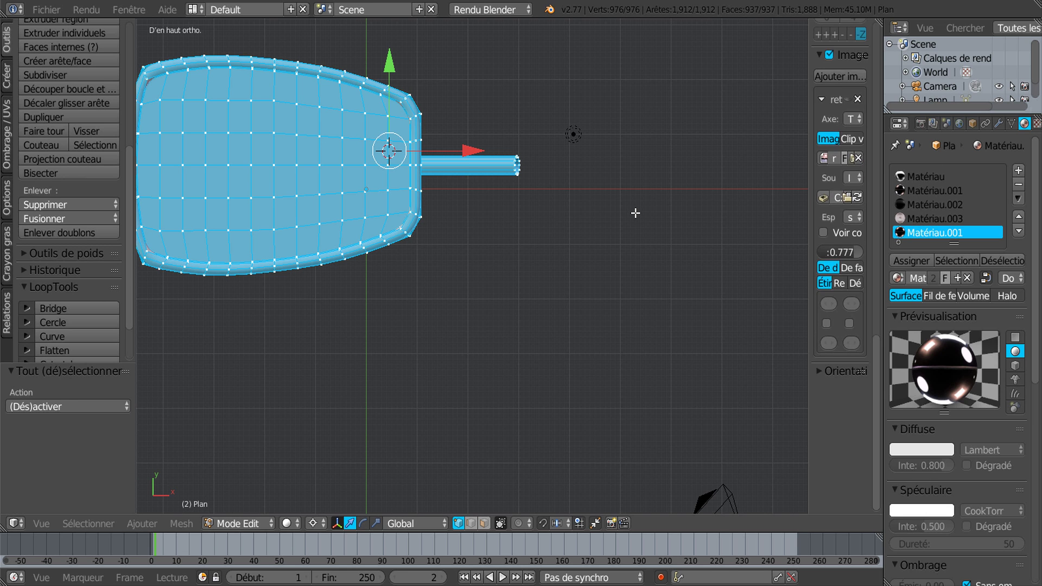
pyautogui.moveTo(636, 213); pyautogui.dragTo(635, 213, button='middle')
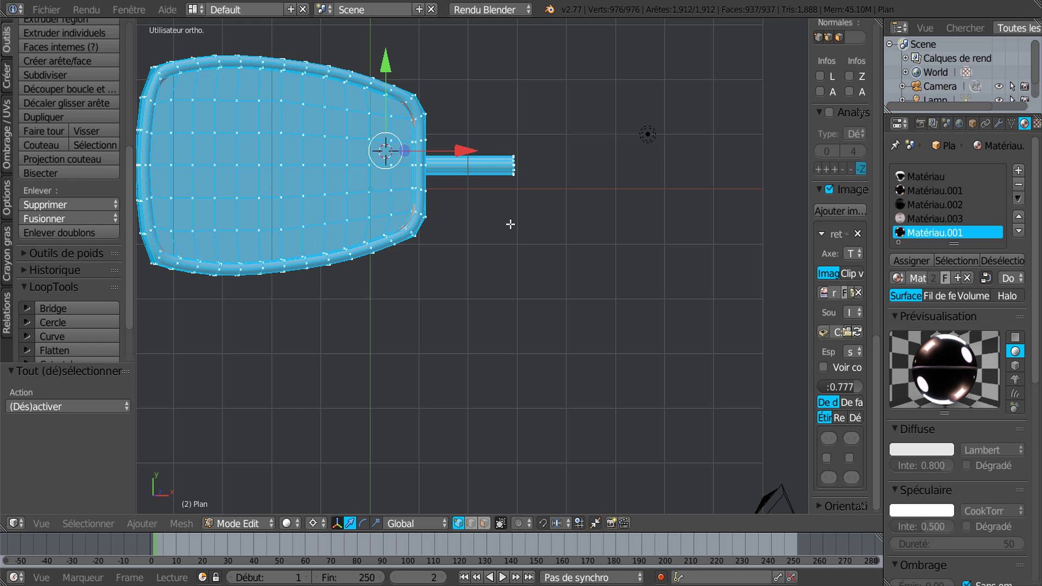
pyautogui.press('a')
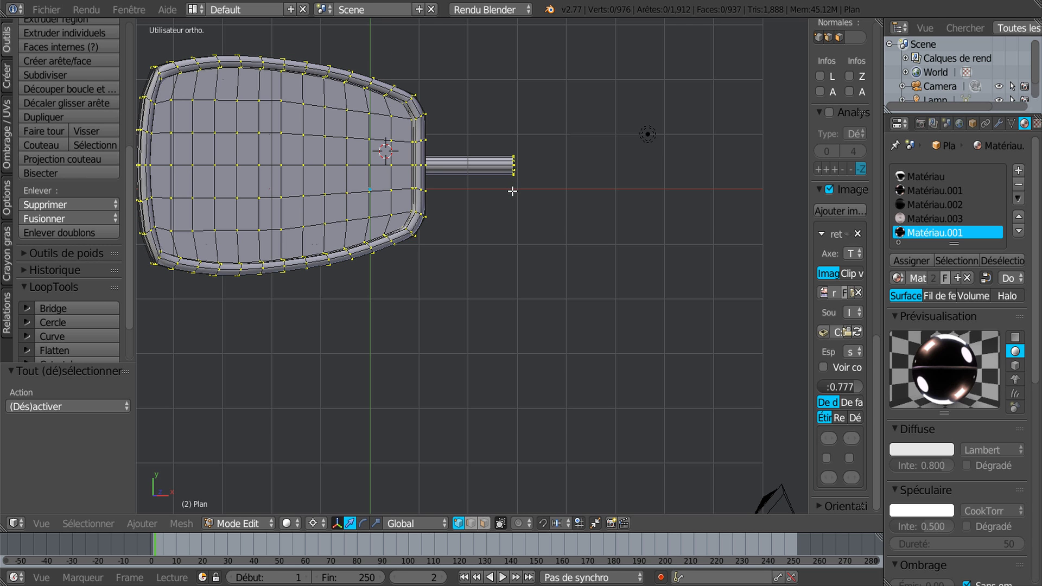
pyautogui.press('z')
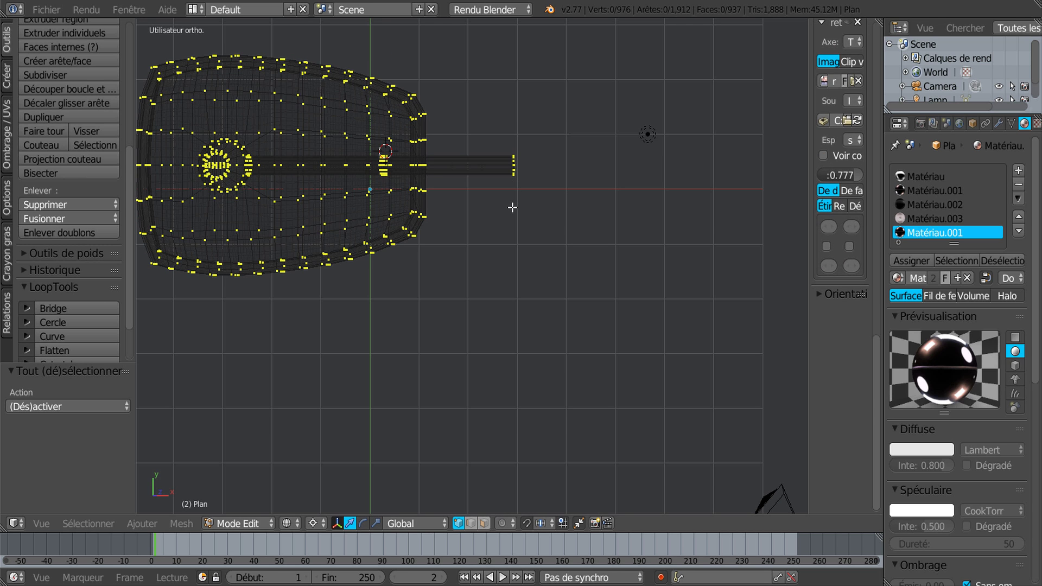
pyautogui.press('c')
pyautogui.click(507, 165)
pyautogui.rightClick(517, 155)
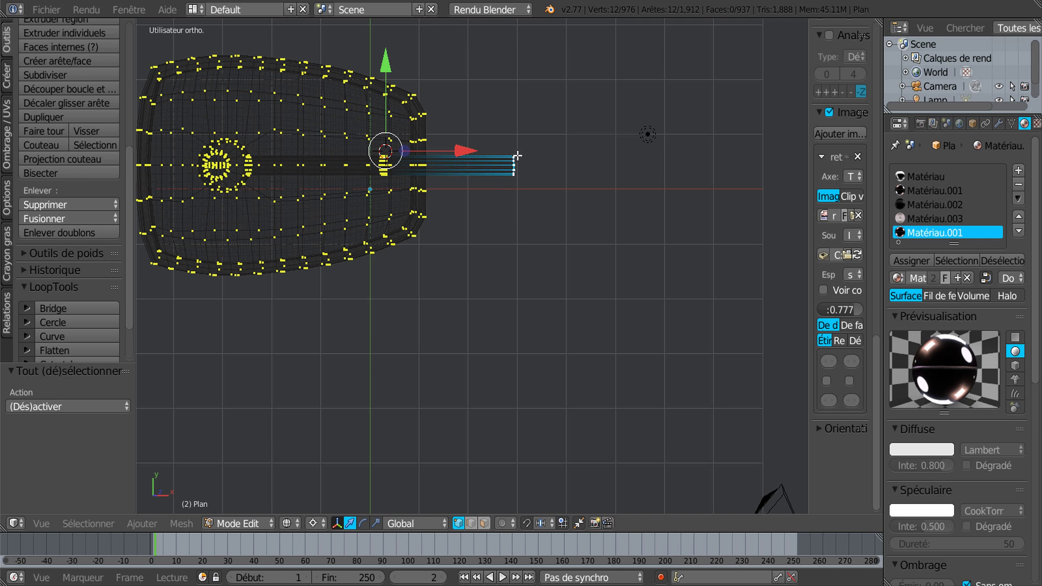
# Place the 3D cursor beside the arm's open end on its negative Y side and spin the end around it in 4 steps at 16.14°
pyautogui.click(513, 191)
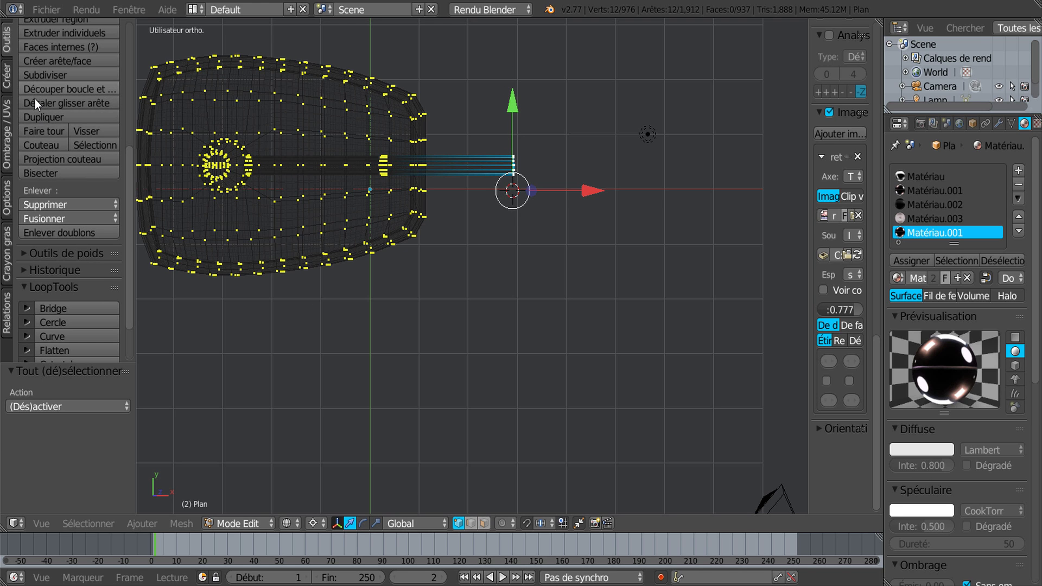
pyautogui.click(35, 133)
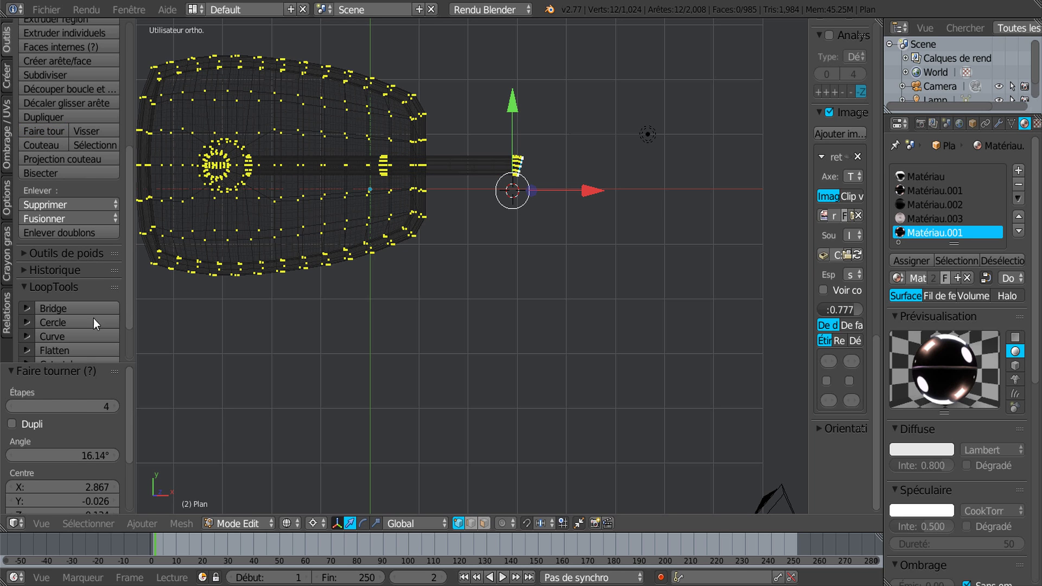
# Set the spin of the tube's end ring to an angle of 90.47° with 6 steps to form the elbow
pyautogui.moveTo(87, 454)
pyautogui.mouseDown()
pyautogui.moveTo(122, 454)
pyautogui.moveTo(97, 454)
pyautogui.mouseUp()
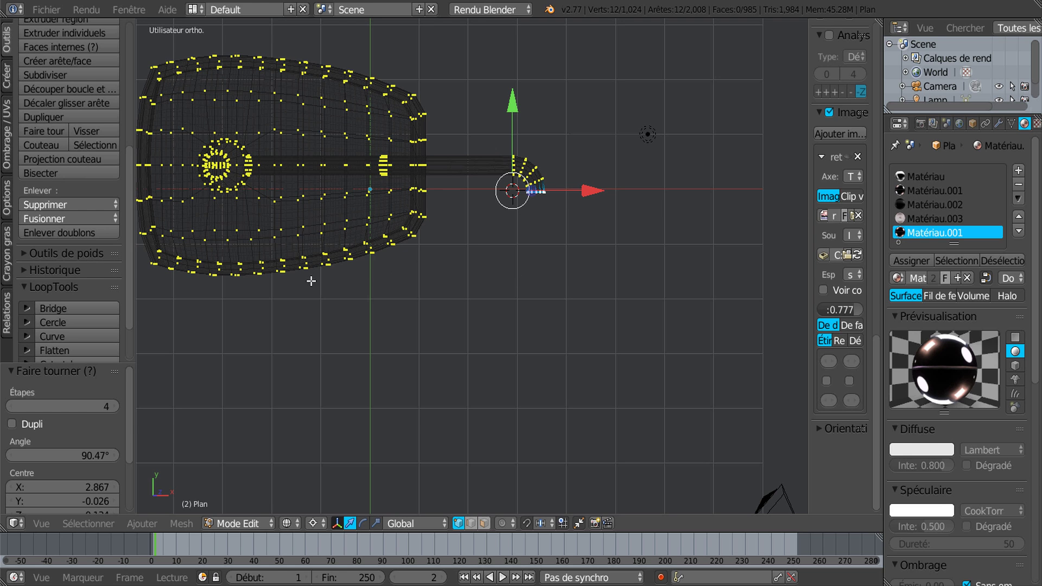
pyautogui.click(118, 407)
pyautogui.click(117, 406)
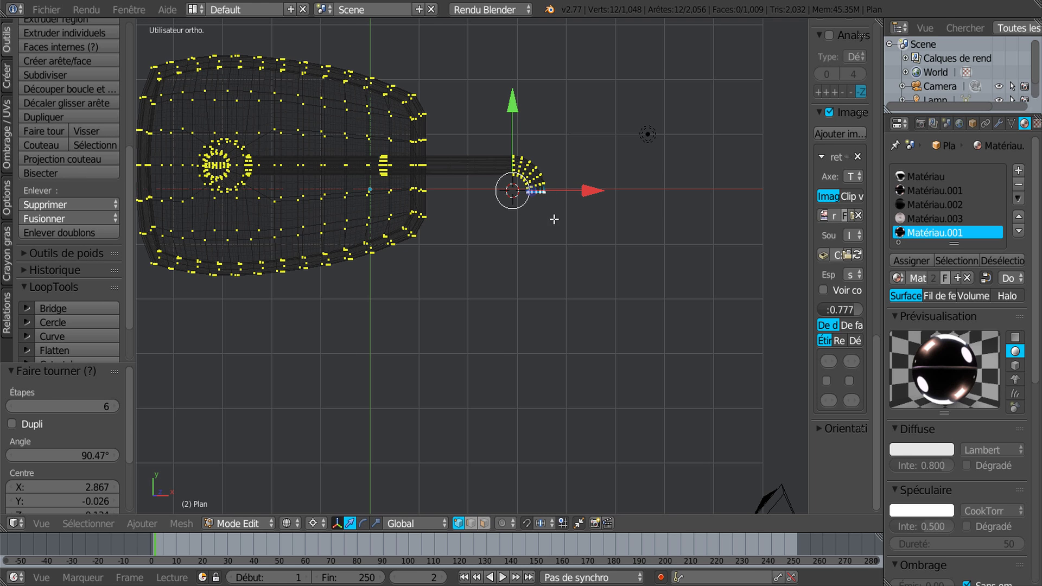
# Extrude the elbow's end ring along negative Y into a straight leg, and undo the stray sideways move
pyautogui.press('e')
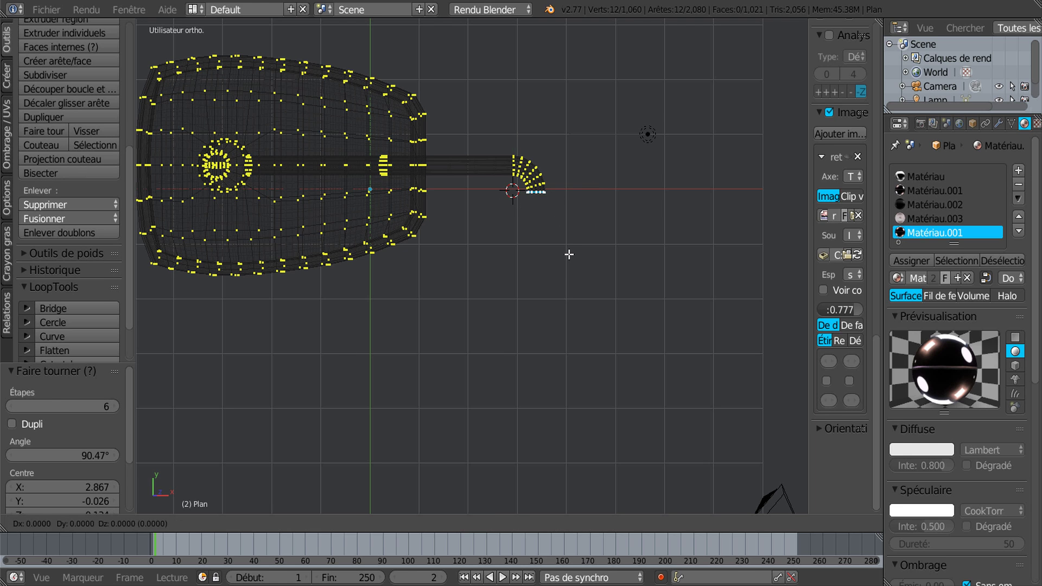
pyautogui.press('Escape')
pyautogui.moveTo(516, 108); pyautogui.dragTo(521, 197)
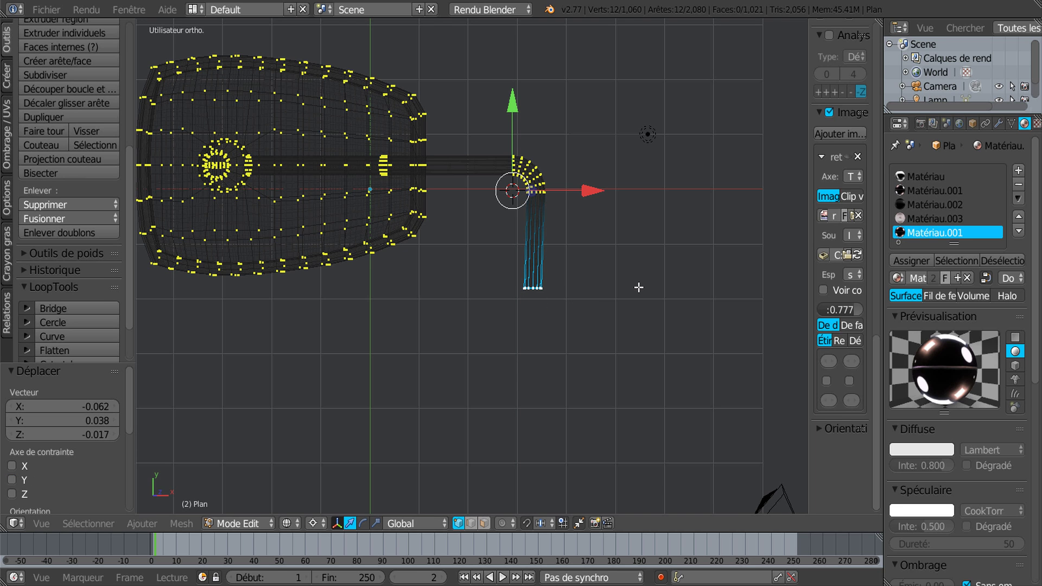
pyautogui.hotkey('ctrl', 'z')
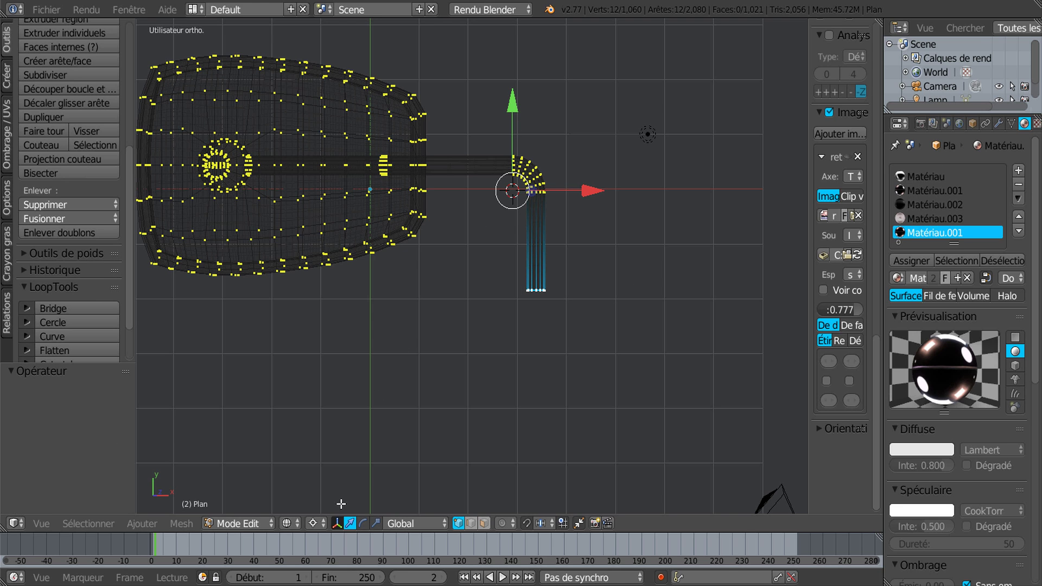
# Switch the pivot point to the median point and shorten the leg by moving its end ring 0.092 along Y
pyautogui.click(316, 523)
pyautogui.click(332, 461)
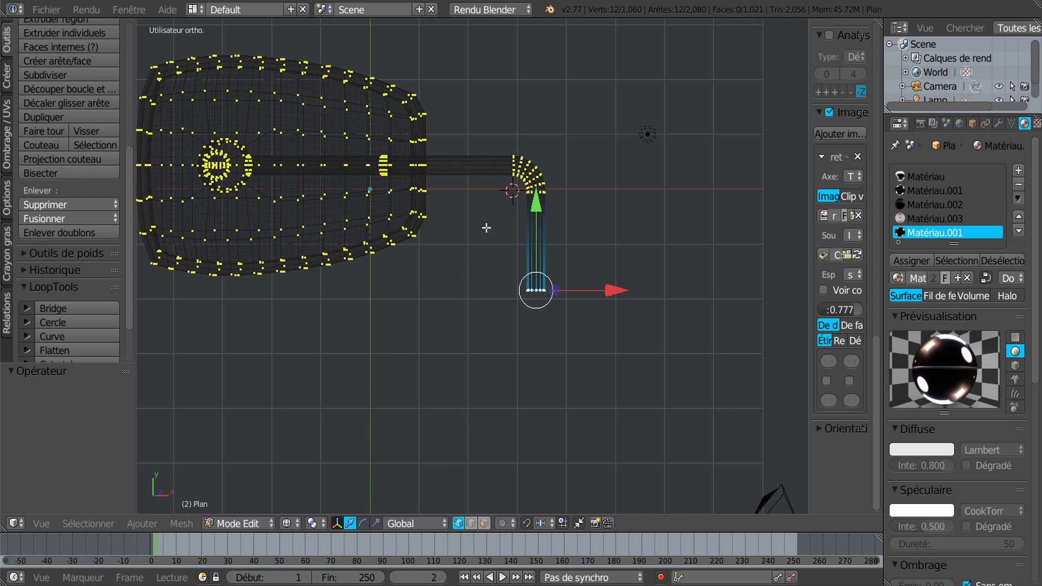
pyautogui.moveTo(539, 208); pyautogui.dragTo(539, 207)
pyautogui.scroll(-1, 494, 305)
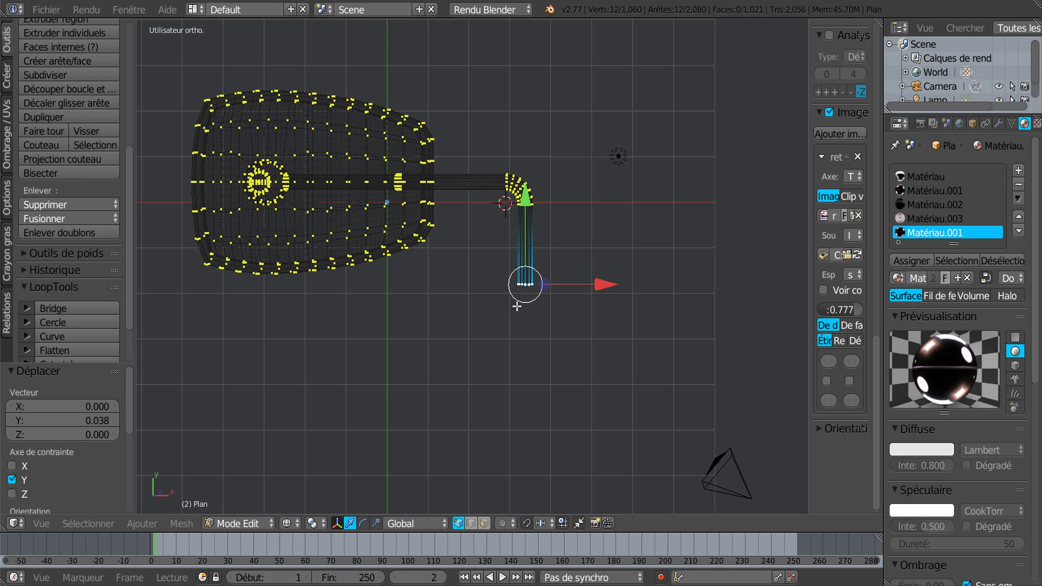
pyautogui.moveTo(523, 196); pyautogui.dragTo(524, 191)
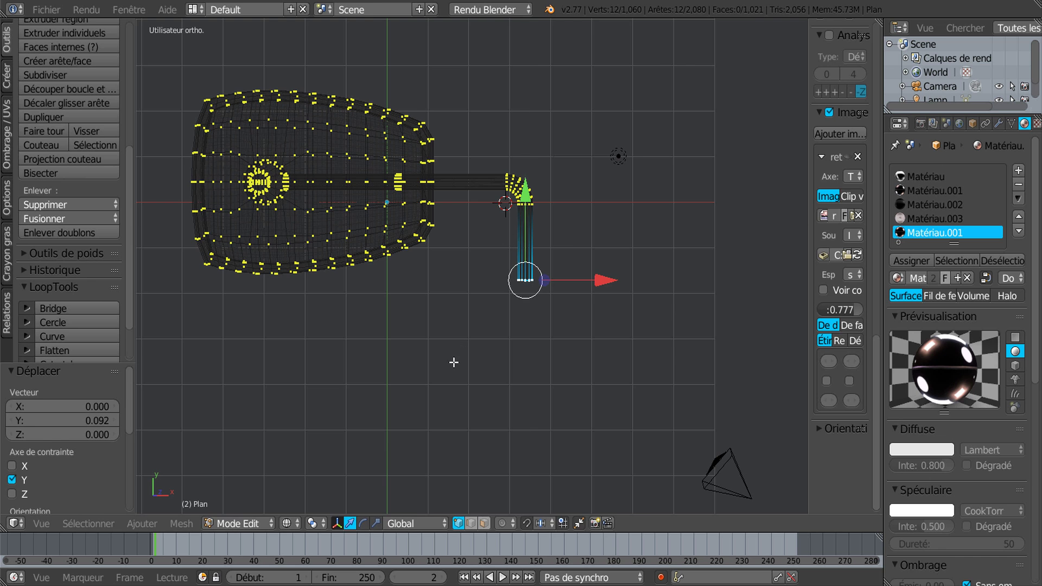
# Leave Edit Mode, switch the viewport to Material shading and examine the bent arm's elbow and leg from several angles
pyautogui.press('Tab')
pyautogui.scroll(-1, 454, 363)
pyautogui.moveTo(455, 362); pyautogui.dragTo(464, 411, button='middle')
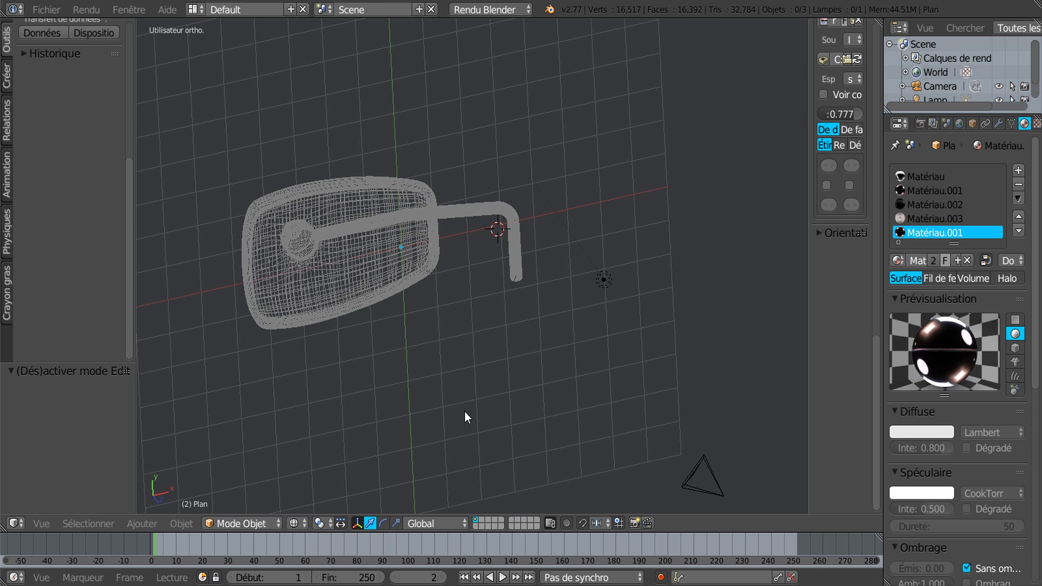
pyautogui.click(293, 523)
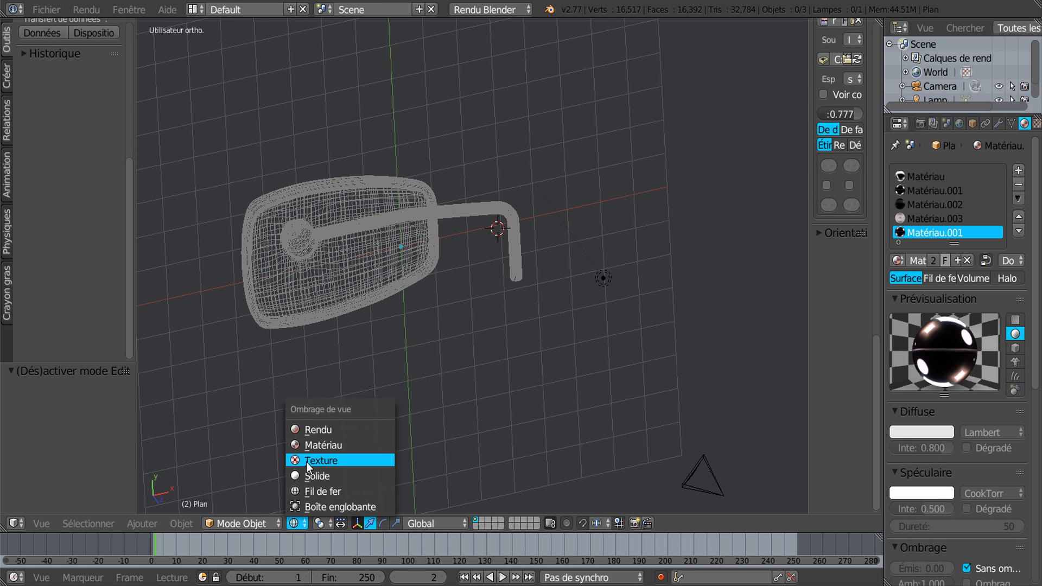
pyautogui.click(309, 447)
pyautogui.moveTo(505, 358)
pyautogui.mouseDown(button='middle')
pyautogui.moveTo(439, 429)
pyautogui.moveTo(481, 245)
pyautogui.moveTo(550, 227)
pyautogui.moveTo(686, 269)
pyautogui.moveTo(705, 293)
pyautogui.moveTo(619, 395)
pyautogui.moveTo(466, 363)
pyautogui.moveTo(438, 315)
pyautogui.moveTo(453, 279)
pyautogui.moveTo(353, 322)
pyautogui.moveTo(539, 318)
pyautogui.moveTo(500, 310)
pyautogui.moveTo(505, 296)
pyautogui.mouseUp(button='middle')
pyautogui.moveTo(598, 330); pyautogui.dragTo(634, 347, button='middle')
pyautogui.moveTo(572, 234); pyautogui.dragTo(604, 206, button='middle')
pyautogui.moveTo(631, 269); pyautogui.dragTo(599, 308, button='middle')
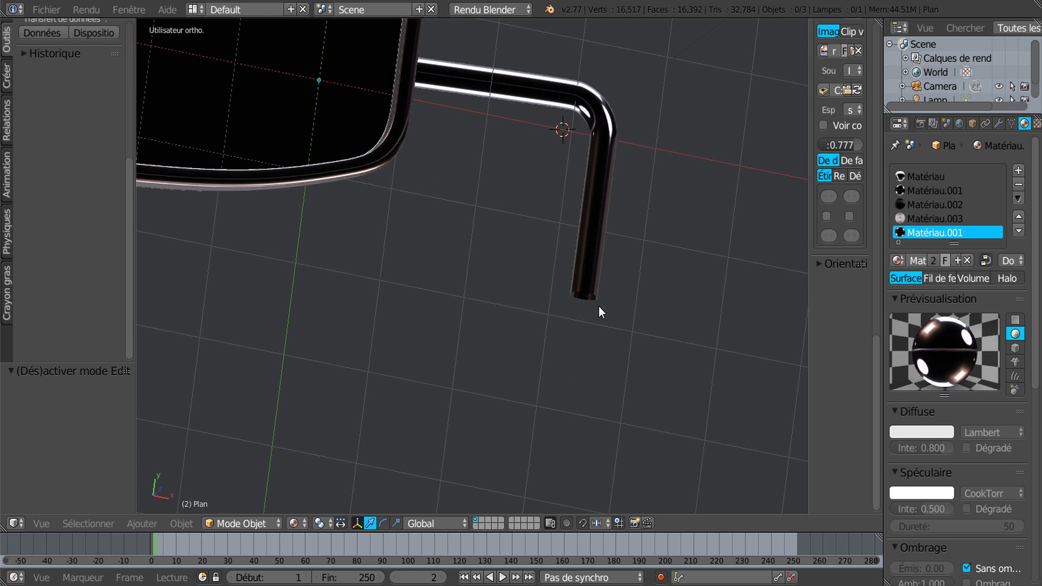
# Shorten the arm's leg again from the top view by moving its end ring 0.363 along Y
pyautogui.press('KP_7')
pyautogui.press('Tab')
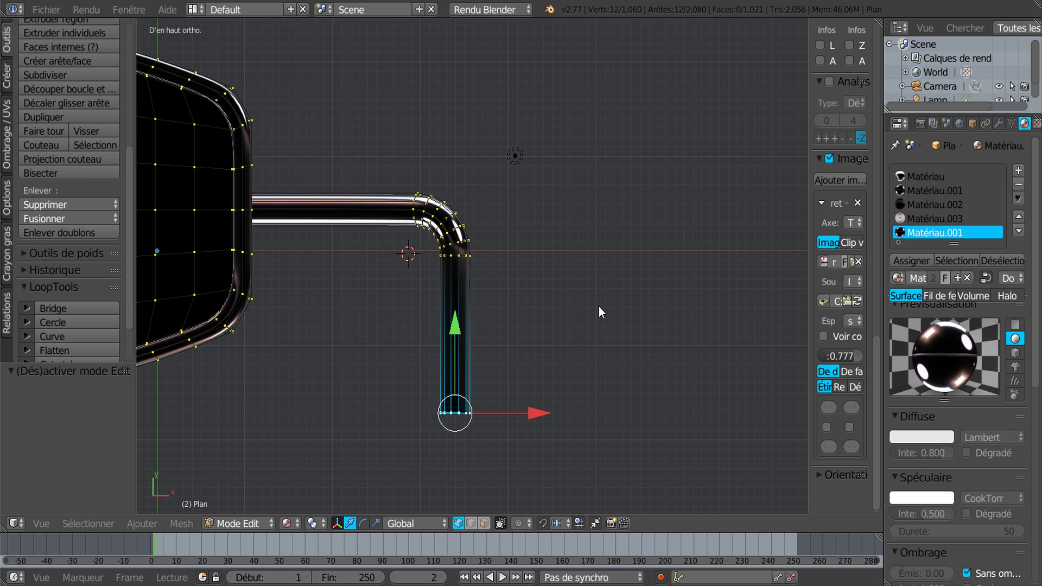
pyautogui.moveTo(456, 313); pyautogui.dragTo(460, 279)
pyautogui.scroll(-4, 459, 293)
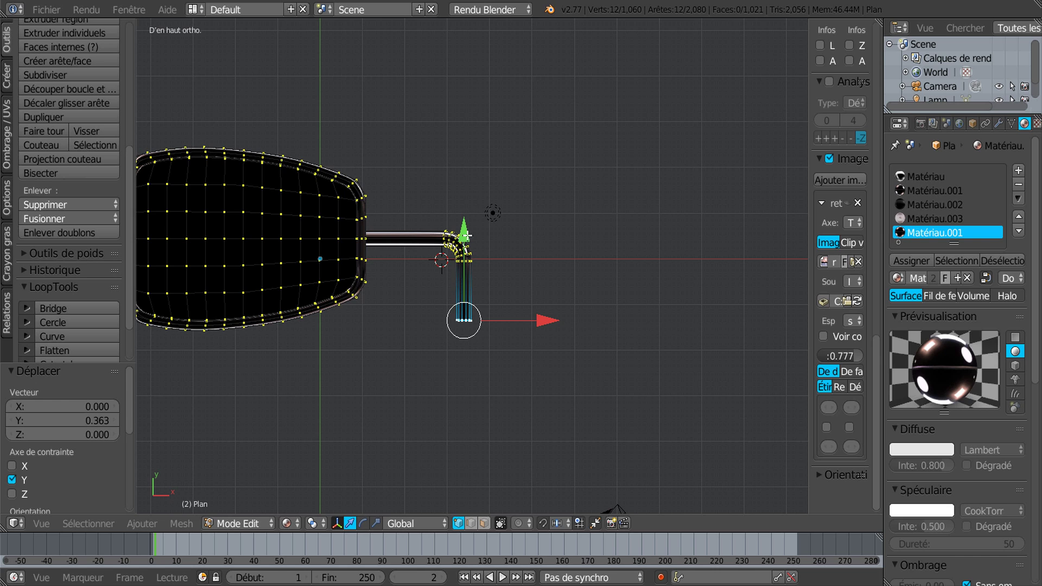
pyautogui.press('Tab')
pyautogui.moveTo(455, 331)
pyautogui.mouseDown(button='middle')
pyautogui.moveTo(539, 271)
pyautogui.moveTo(537, 208)
pyautogui.moveTo(471, 349)
pyautogui.moveTo(466, 329)
pyautogui.mouseUp(button='middle')
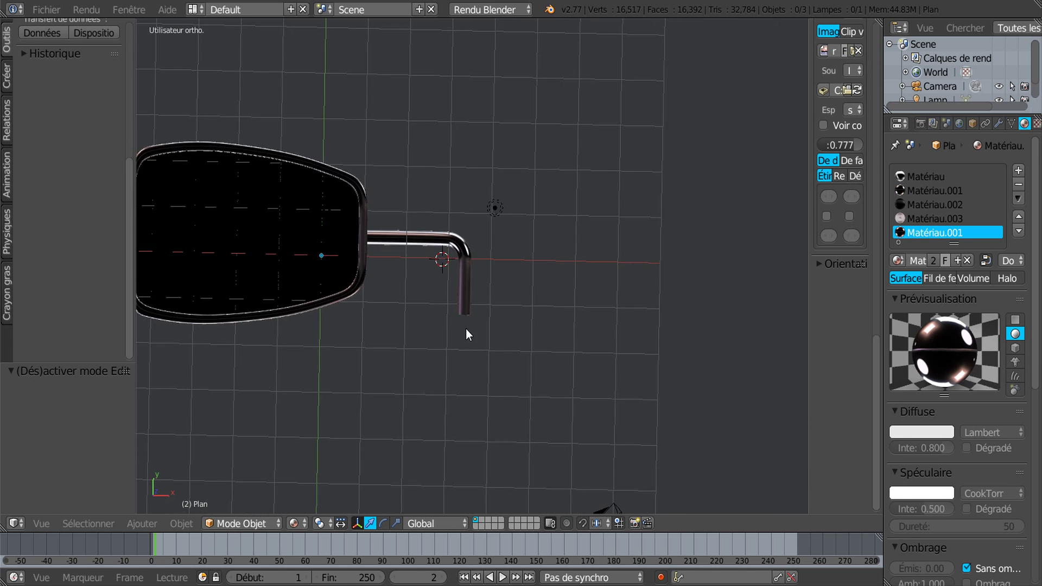
# Duplicate the face loop around the arm's leg in place and separate the copy into its own object
pyautogui.press('KP_7')
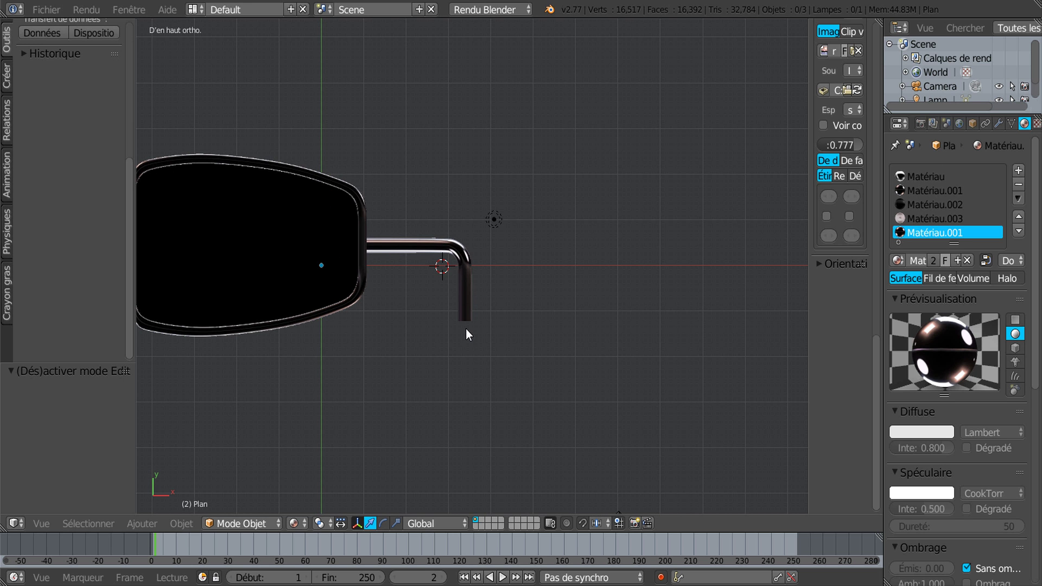
pyautogui.press('Tab')
pyautogui.scroll(6, 466, 329)
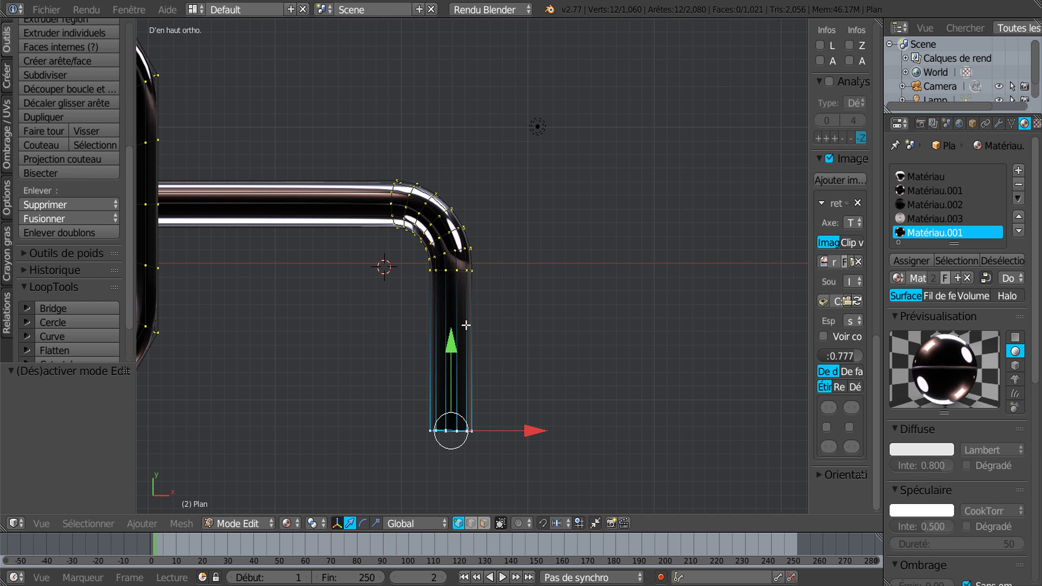
pyautogui.click(484, 523)
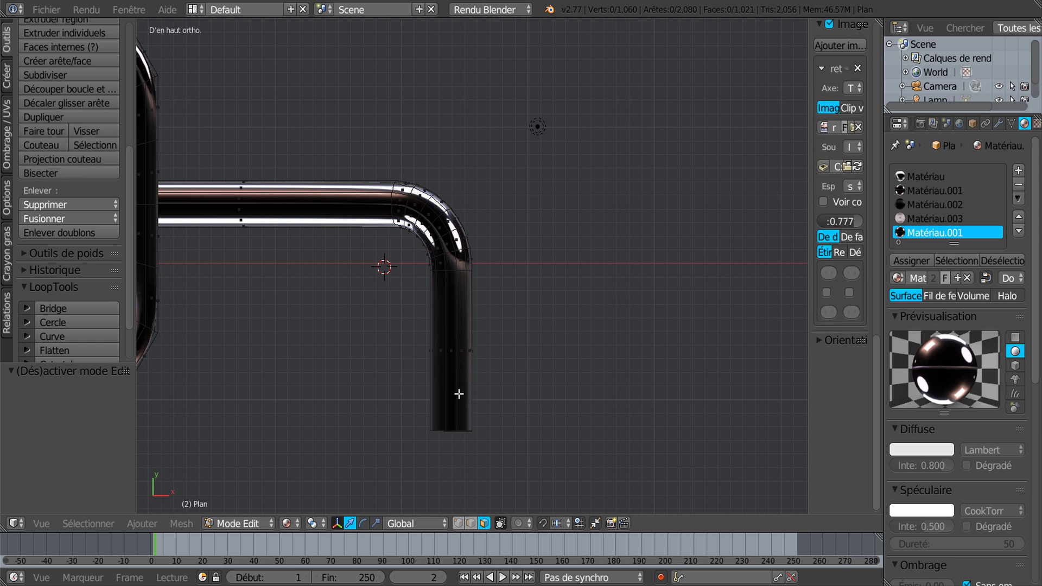
pyautogui.keyDown('alt'); pyautogui.rightClick(474, 346); pyautogui.keyUp('alt')
pyautogui.scroll(-2, 427, 392)
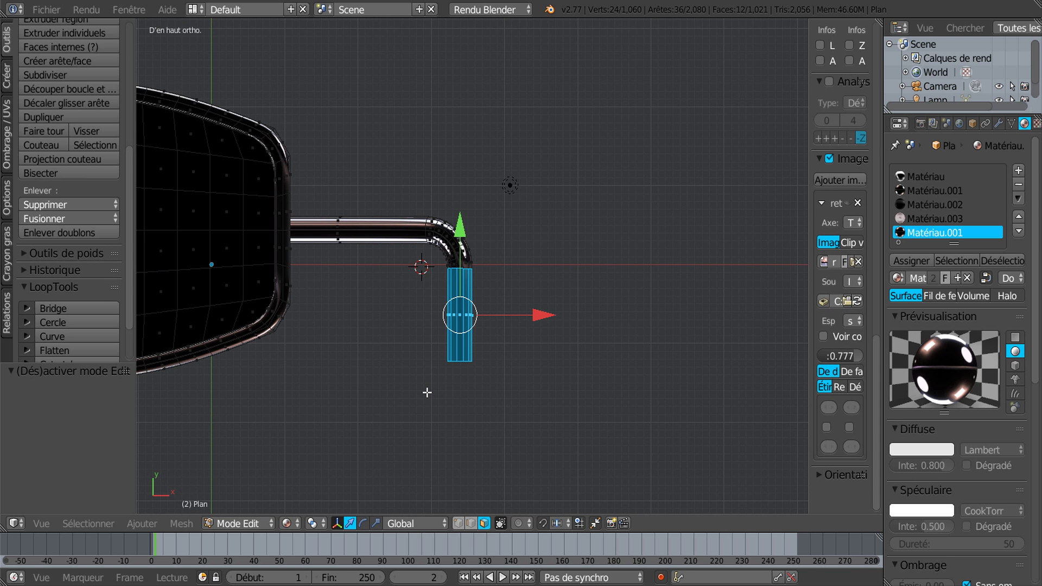
pyautogui.hotkey('shift', 'd')
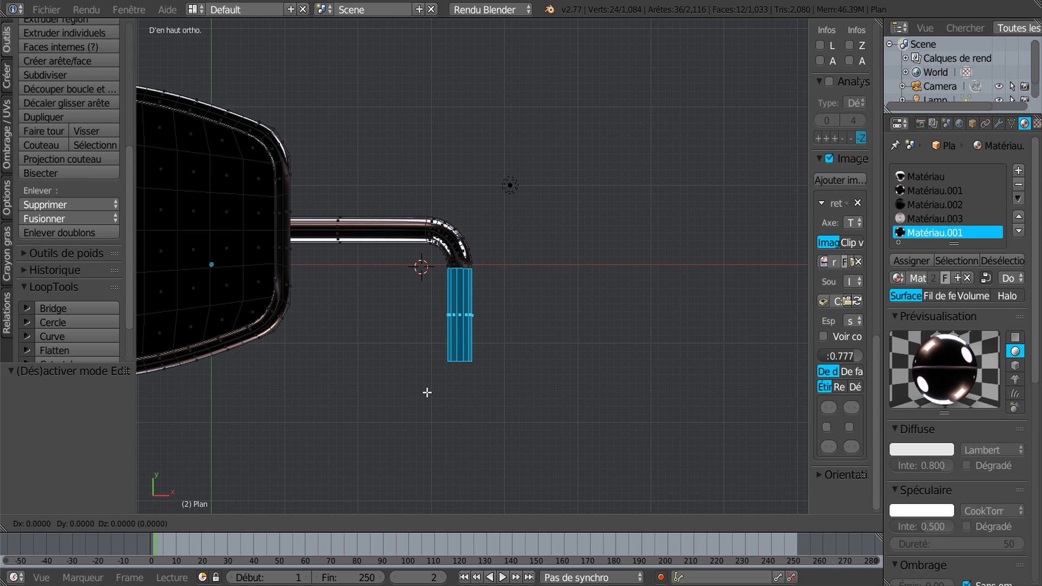
pyautogui.press('Escape')
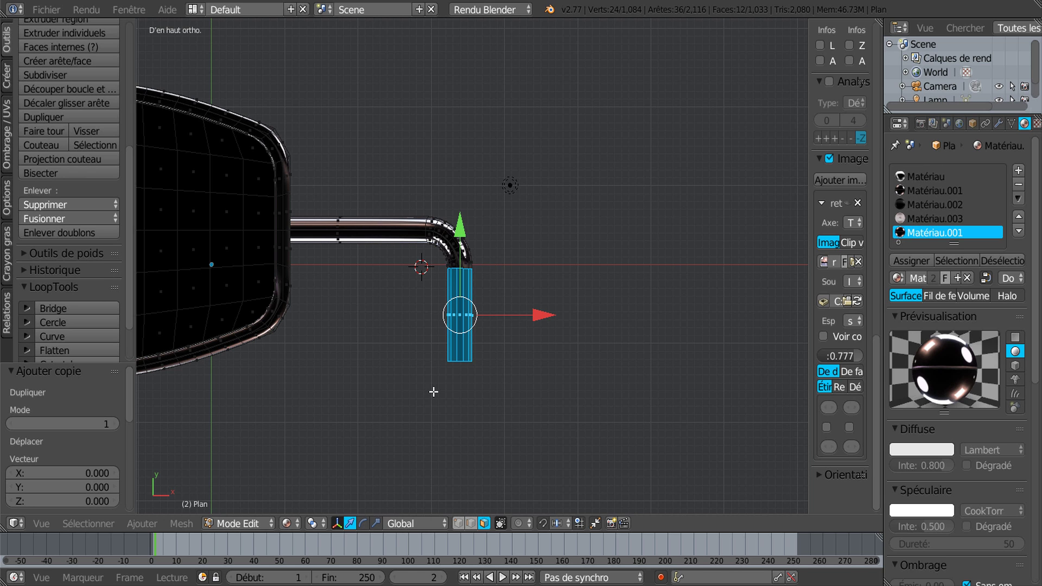
pyautogui.press('p')
pyautogui.click(511, 402)
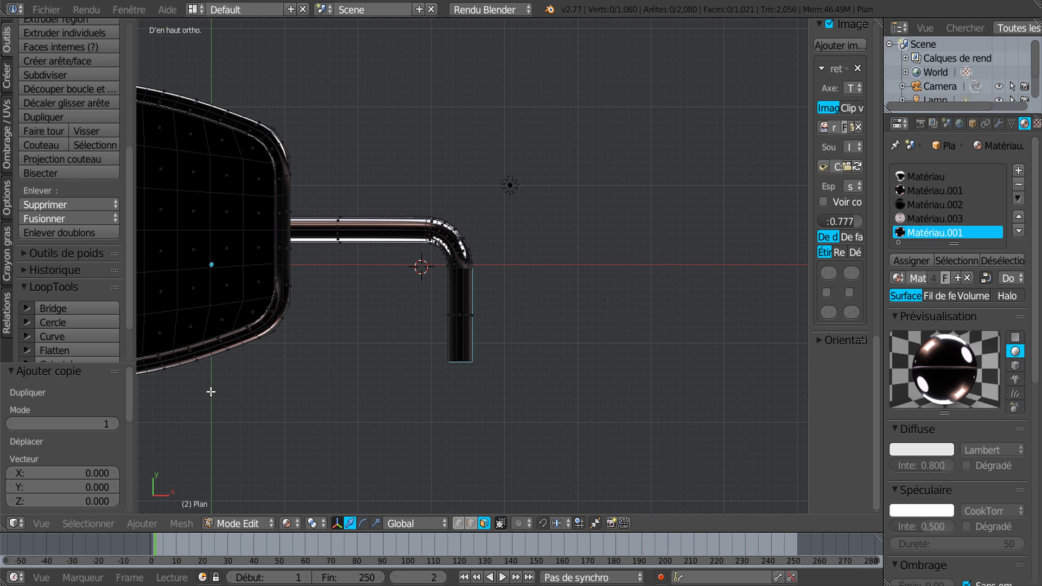
# Thicken the separated sleeve by extruding all its faces outward with a uniform scale of 1.253
pyautogui.press('Tab')
pyautogui.rightClick(464, 321)
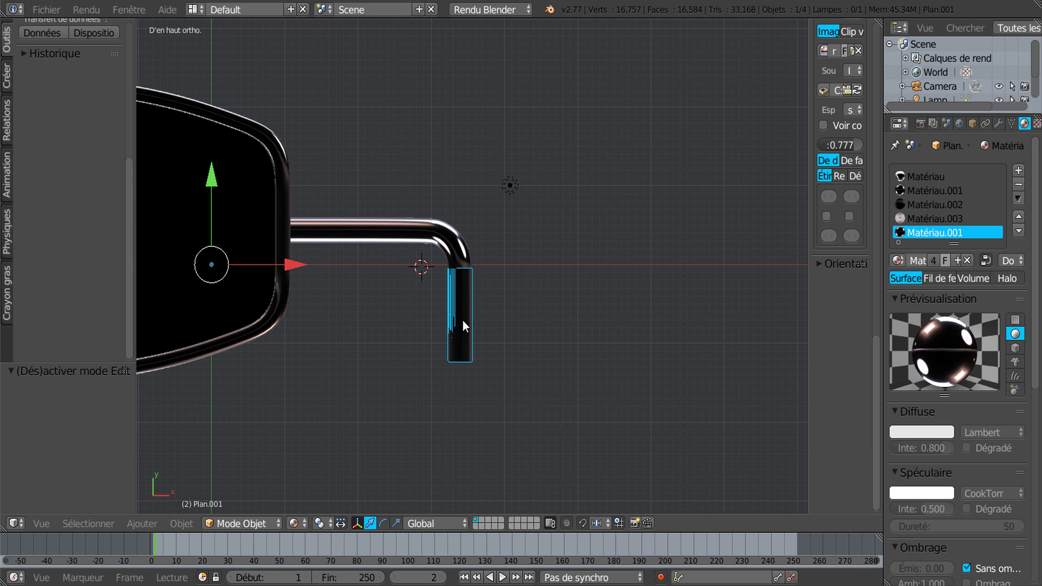
pyautogui.press('Tab')
pyautogui.moveTo(471, 386); pyautogui.dragTo(501, 276, button='middle')
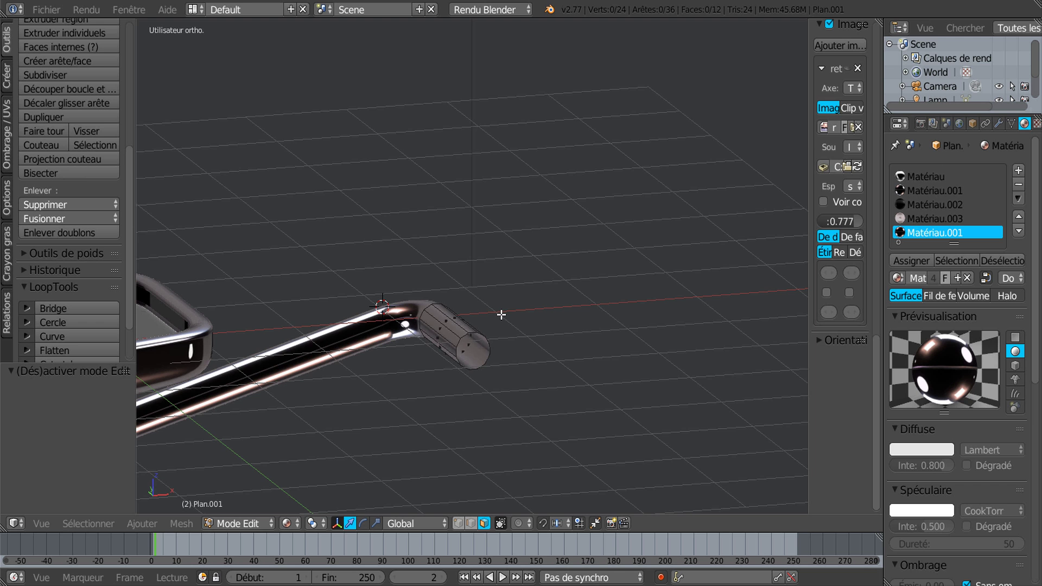
pyautogui.press('a')
pyautogui.moveTo(498, 397); pyautogui.dragTo(399, 456, button='middle')
pyautogui.press('KP_7')
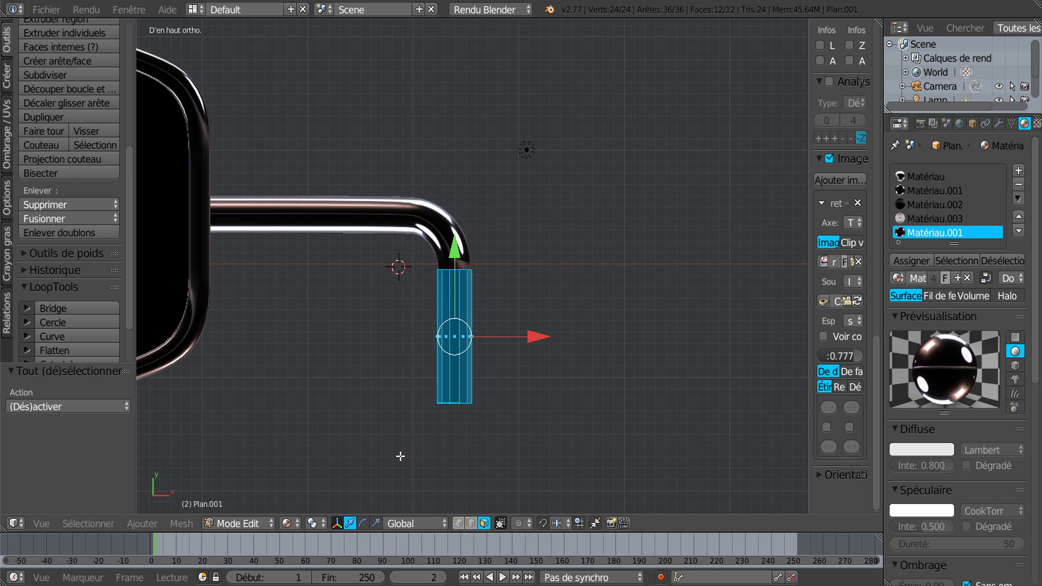
pyautogui.keyDown('shift'); pyautogui.moveTo(410, 440); pyautogui.dragTo(453, 432, button='middle'); pyautogui.keyUp('shift')
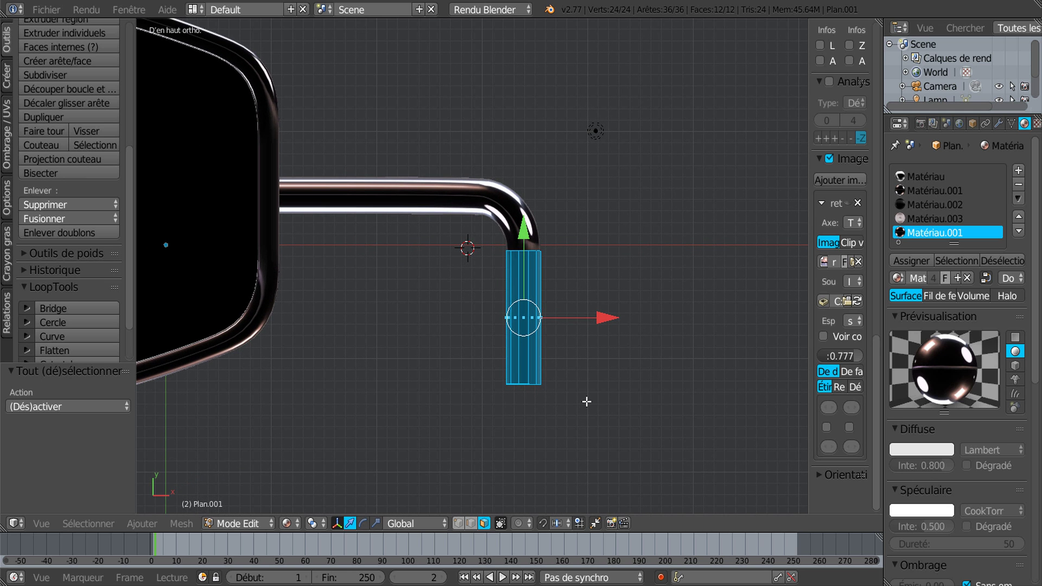
pyautogui.press('z')
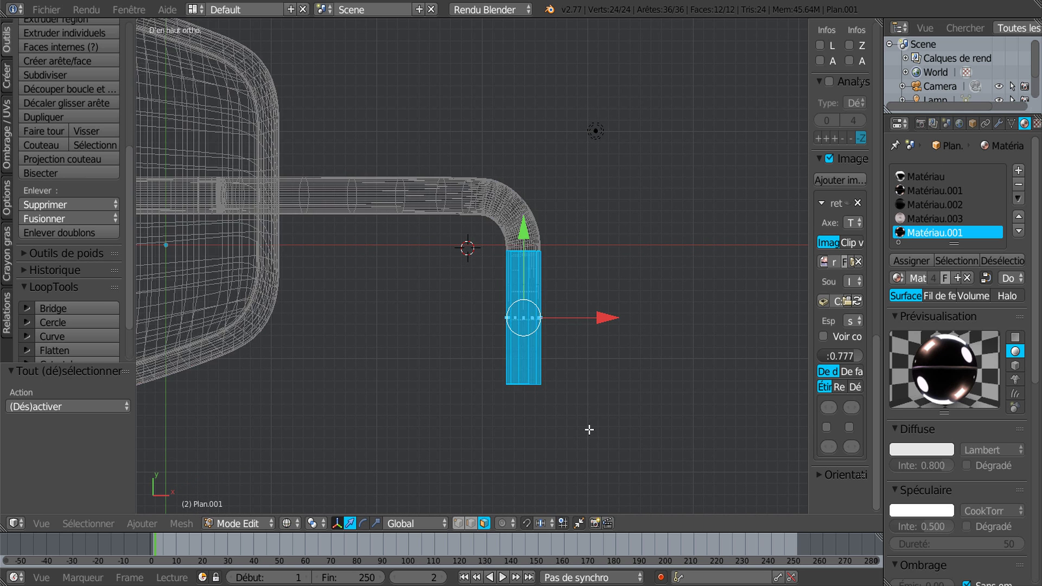
pyautogui.press('e')
pyautogui.press('s')
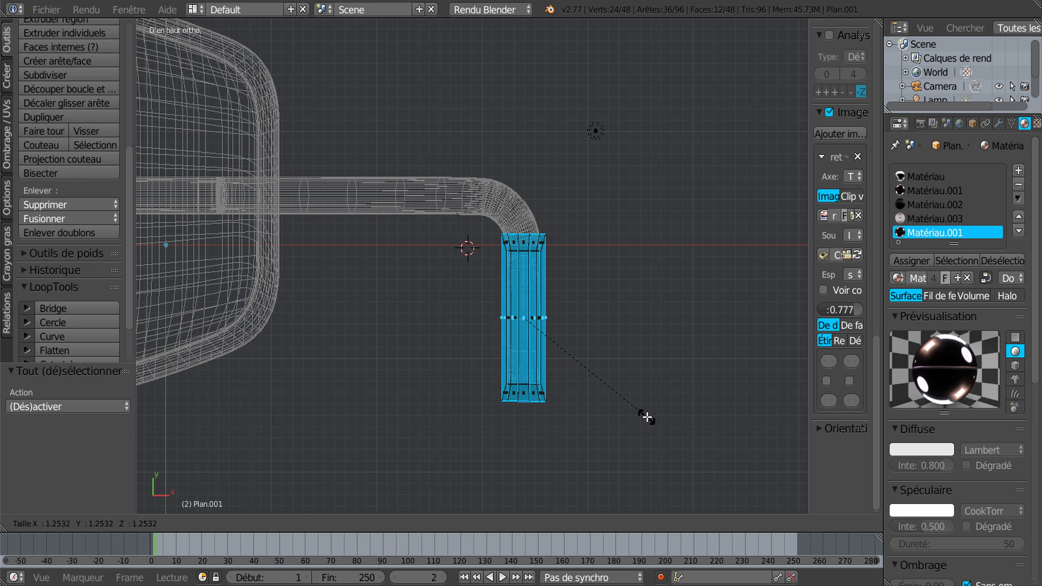
pyautogui.click(647, 416)
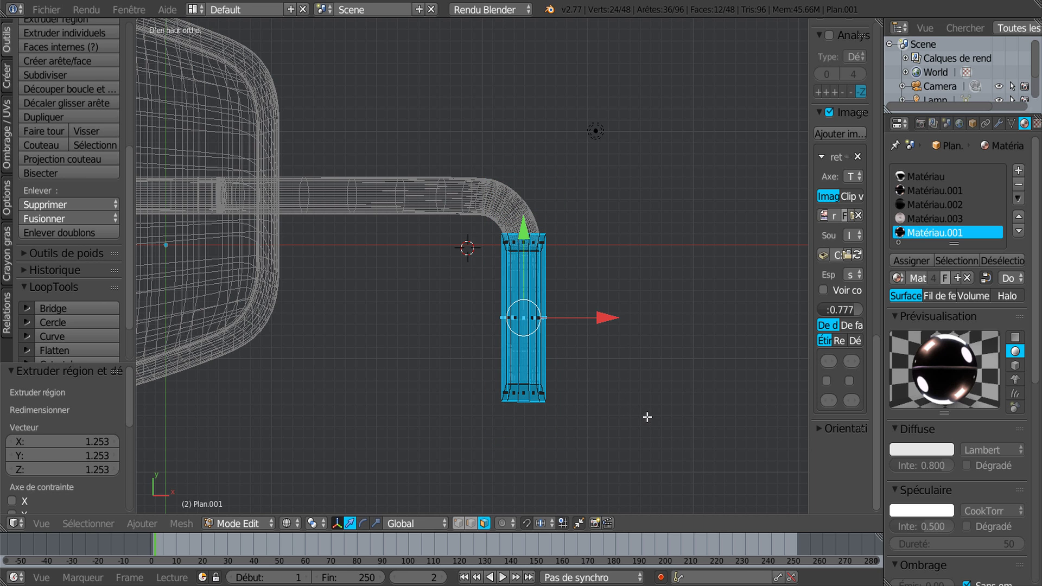
# Scale the thickened sleeve down along Y so that it is slightly shorter than the leg
pyautogui.click(375, 523)
pyautogui.moveTo(523, 227); pyautogui.dragTo(524, 248)
pyautogui.press('Tab')
pyautogui.moveTo(611, 297); pyautogui.dragTo(588, 275, button='middle')
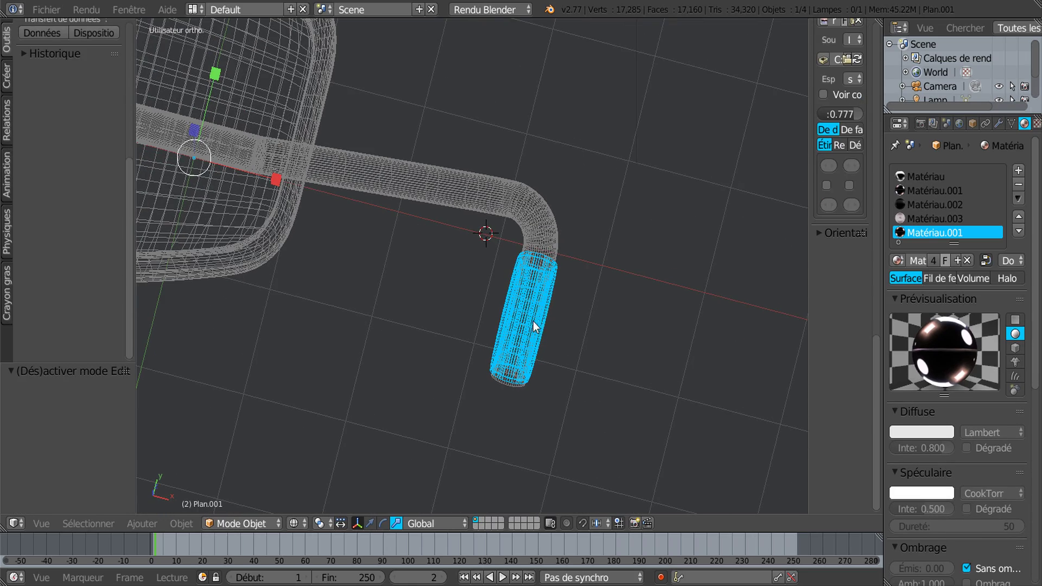
# Examine the sleeve's fit on the leg from the top view in solid and wireframe shading, with all objects selected
pyautogui.moveTo(537, 322); pyautogui.dragTo(597, 381, button='middle')
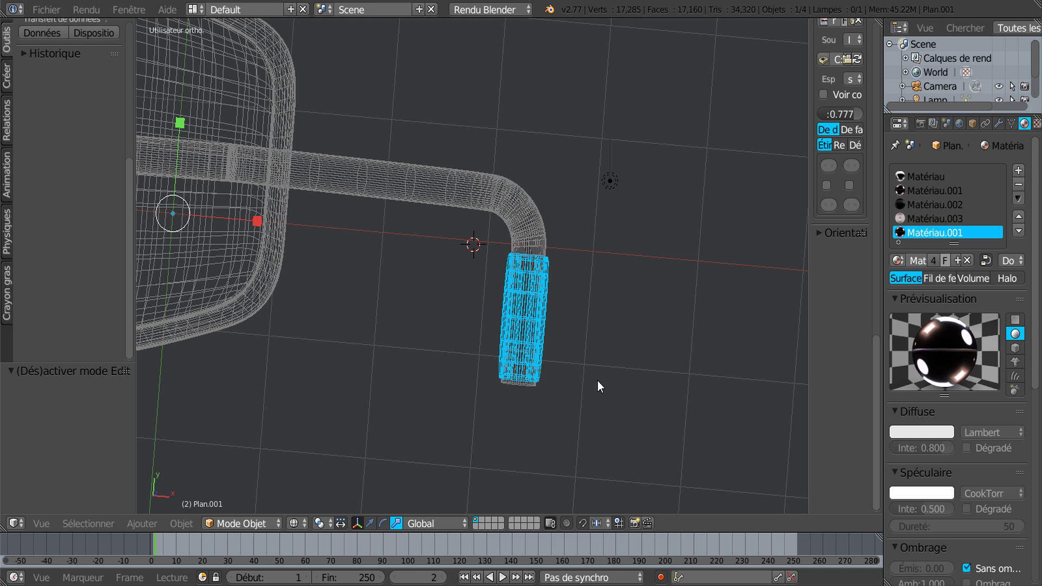
pyautogui.press('KP_7')
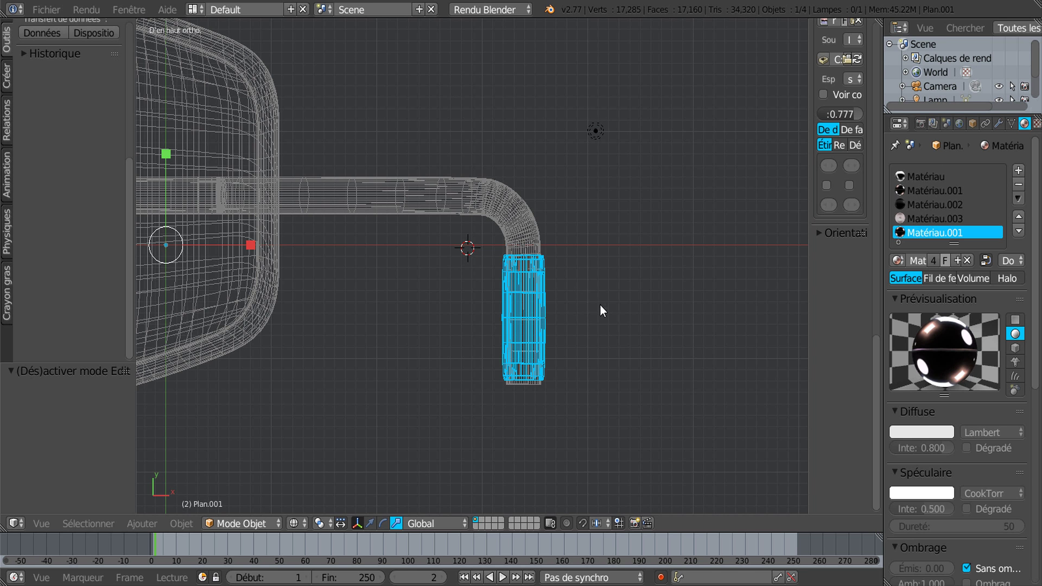
pyautogui.scroll(1, 603, 309)
pyautogui.keyDown('shift'); pyautogui.moveTo(611, 330); pyautogui.dragTo(582, 318, button='middle'); pyautogui.keyUp('shift')
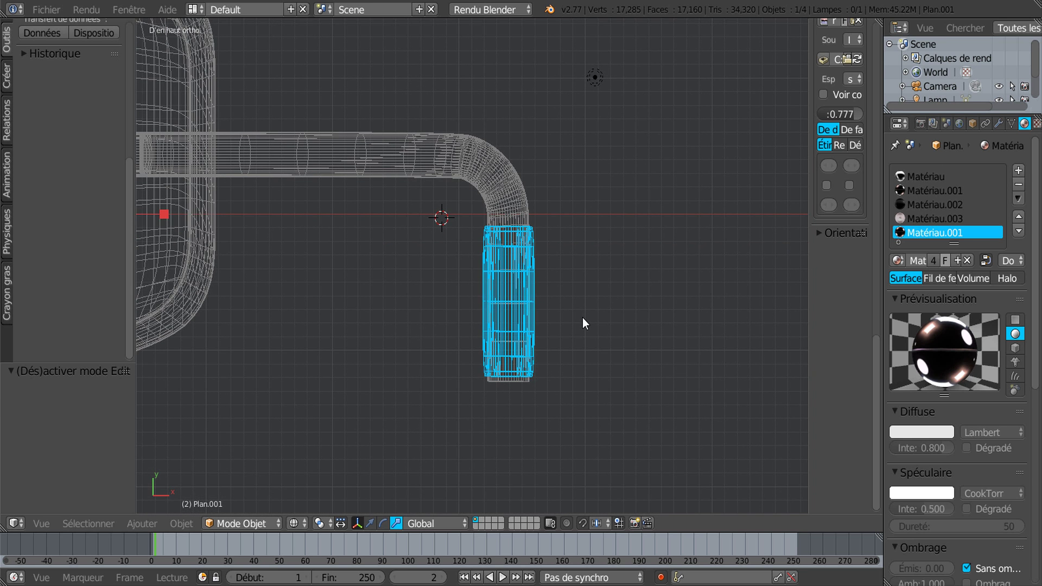
pyautogui.press('a')
pyautogui.press('a')
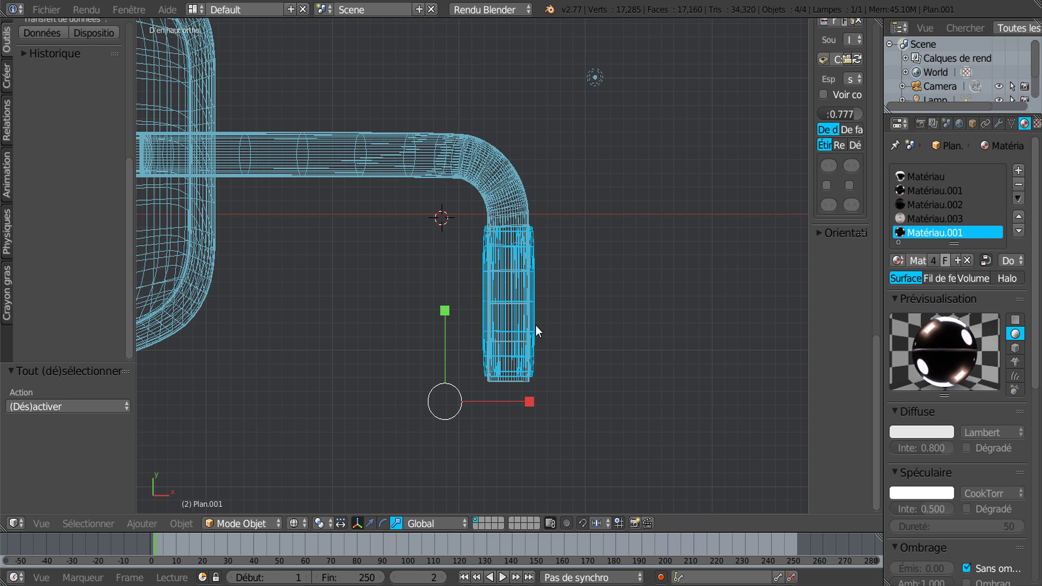
pyautogui.press('z')
pyautogui.scroll(1, 520, 271)
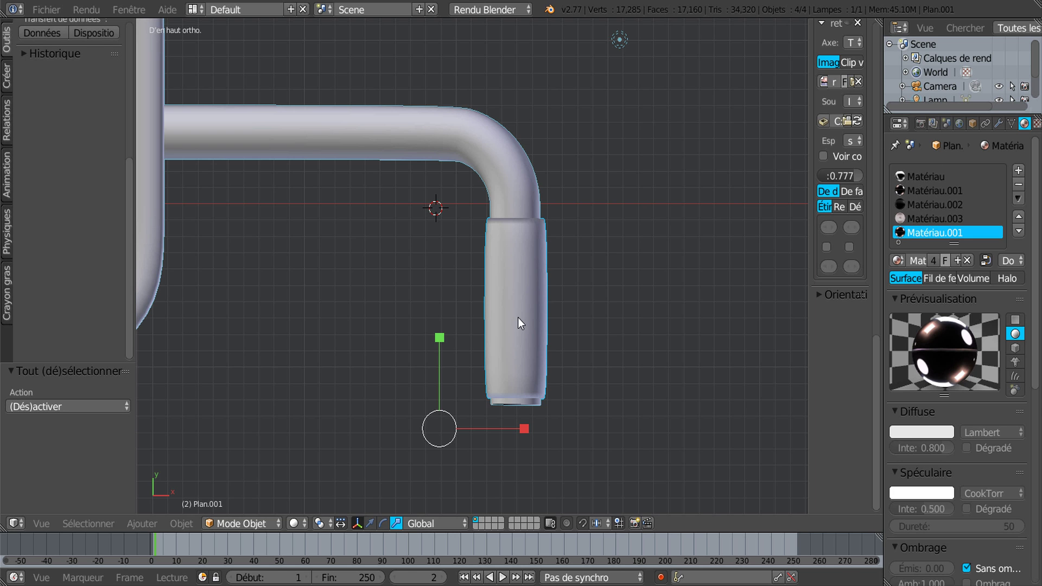
pyautogui.press('z')
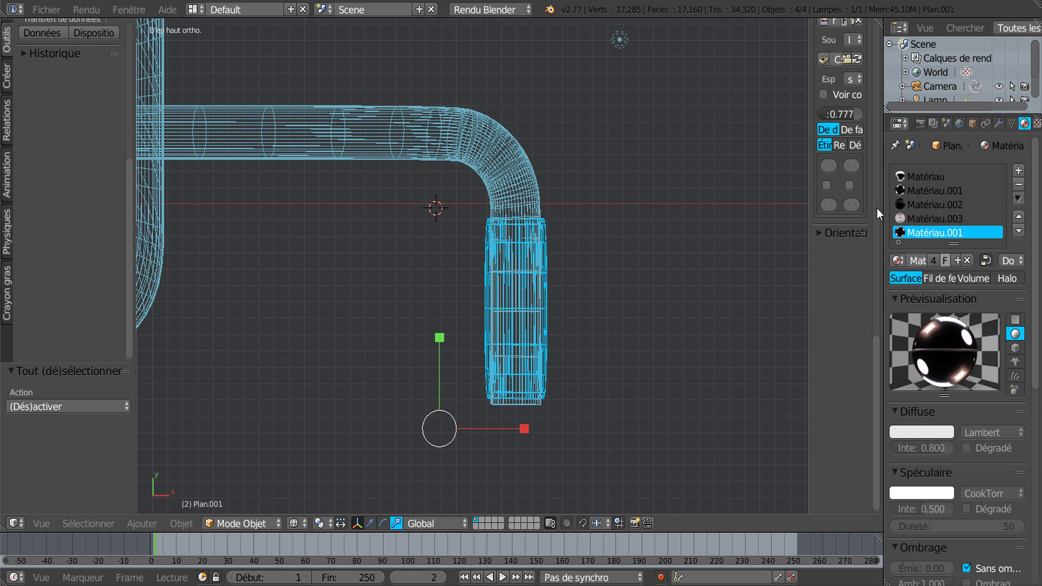
# Set the sleeve's viewport subdivision level to 0 and open its mesh for editing in solid shading
pyautogui.click(998, 124)
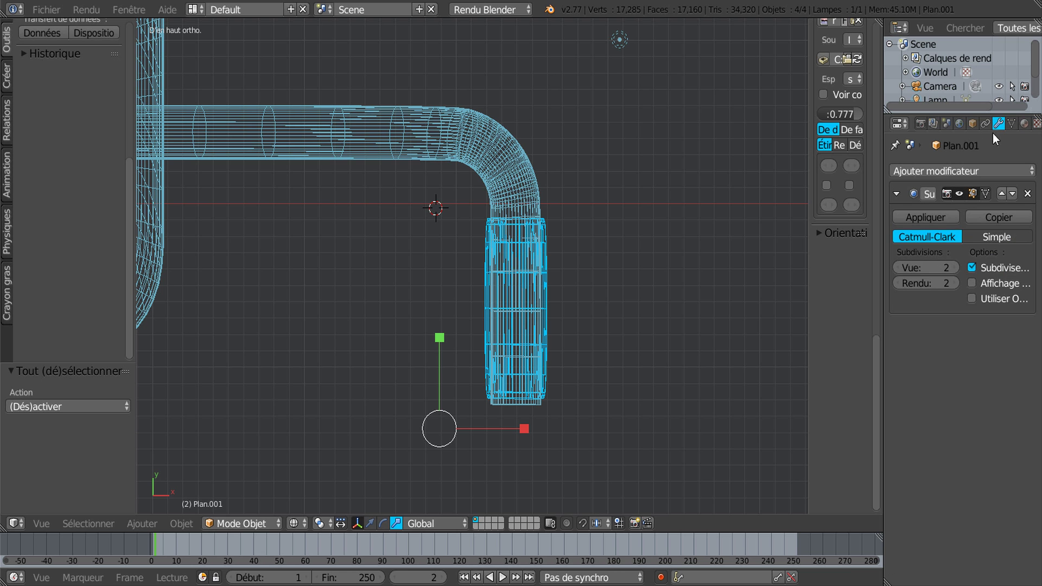
pyautogui.click(898, 267)
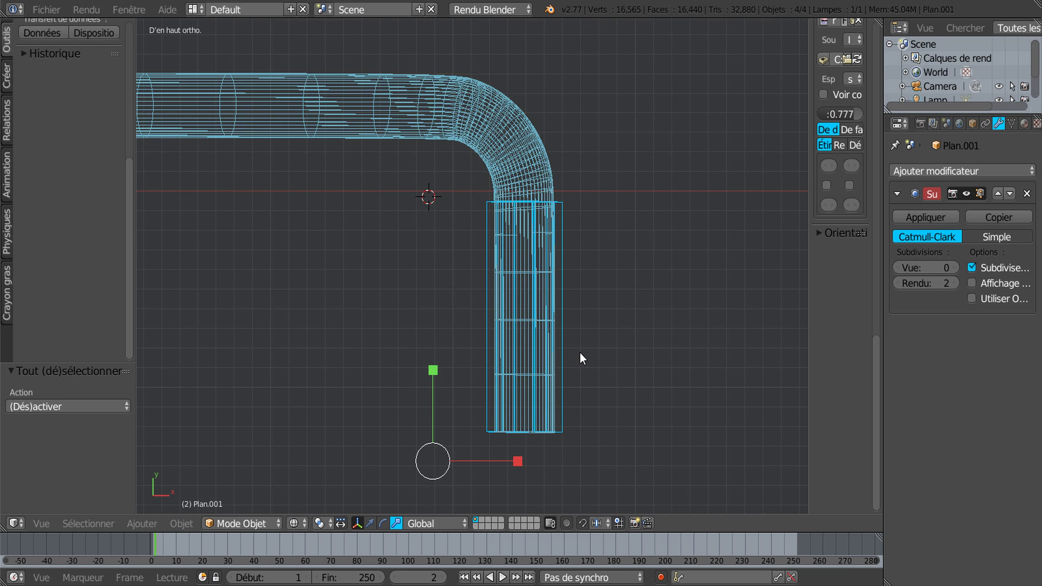
pyautogui.press('Tab')
pyautogui.press('z')
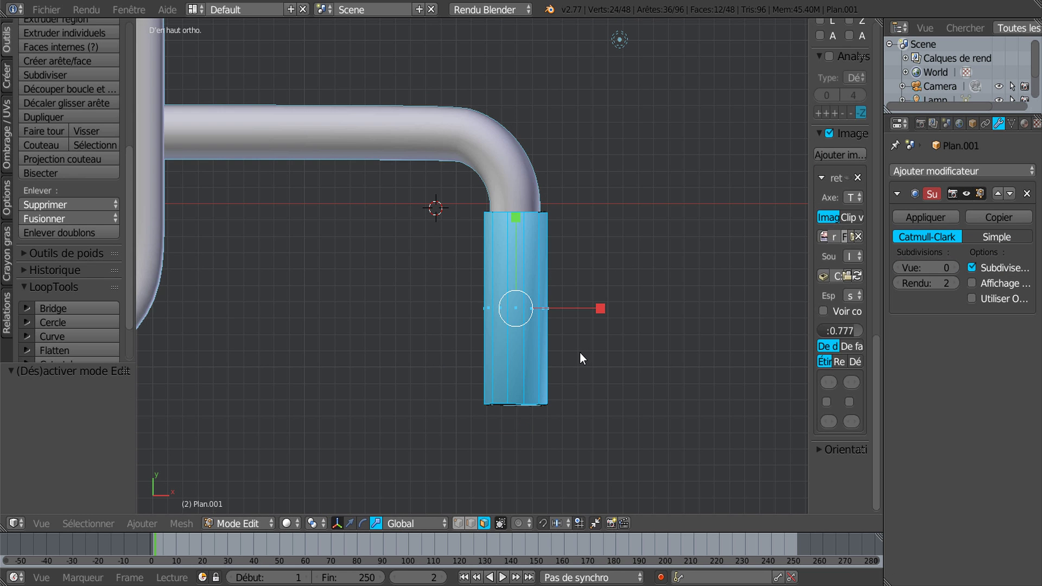
pyautogui.scroll(1, 579, 353)
pyautogui.scroll(-1, 579, 353)
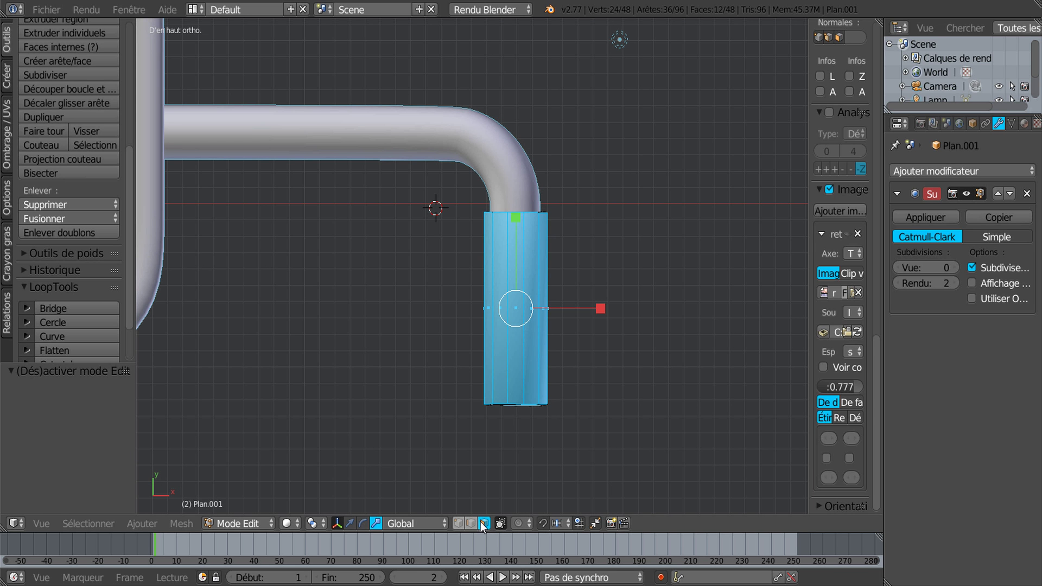
# Extrude the sleeve's three upper faces in place and raise them along Z to form an upright block
pyautogui.rightClick(499, 294)
pyautogui.keyDown('shift'); pyautogui.rightClick(511, 291); pyautogui.keyUp('shift')
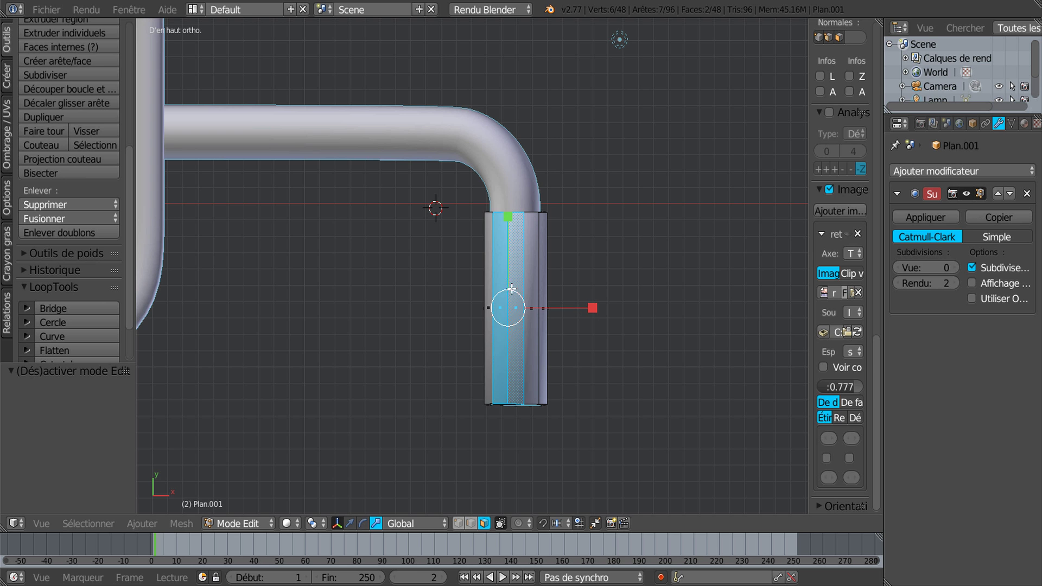
pyautogui.keyDown('shift'); pyautogui.rightClick(530, 282); pyautogui.keyUp('shift')
pyautogui.scroll(-3, 496, 369)
pyautogui.moveTo(496, 369); pyautogui.dragTo(492, 280, button='middle')
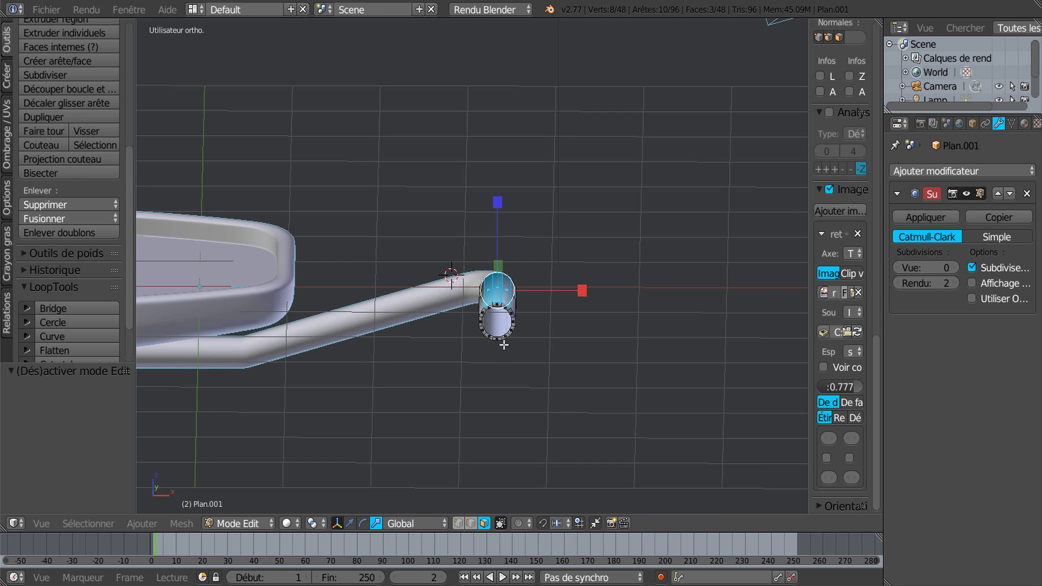
pyautogui.click(350, 523)
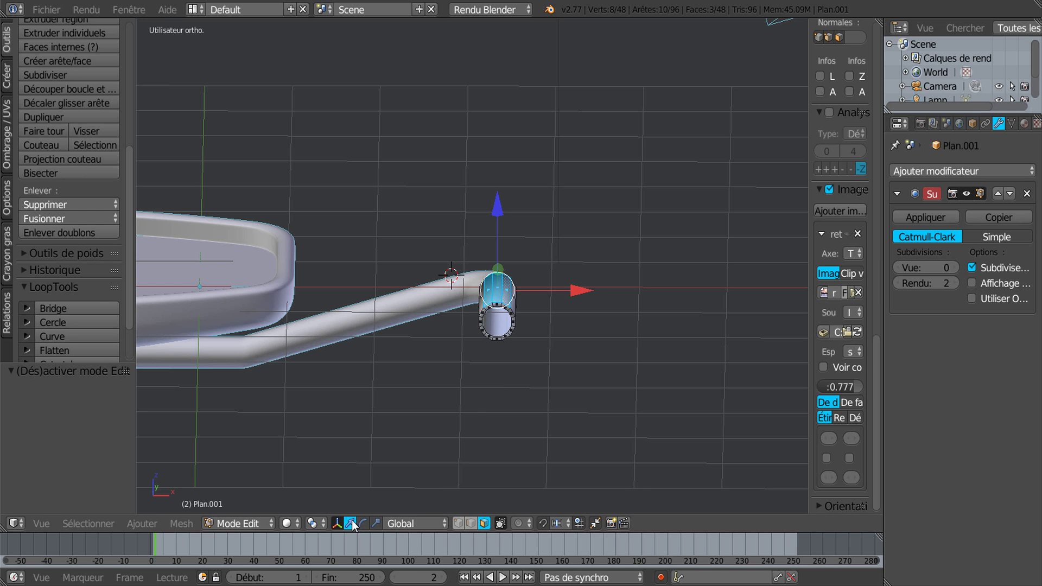
pyautogui.press('e')
pyautogui.rightClick(470, 408)
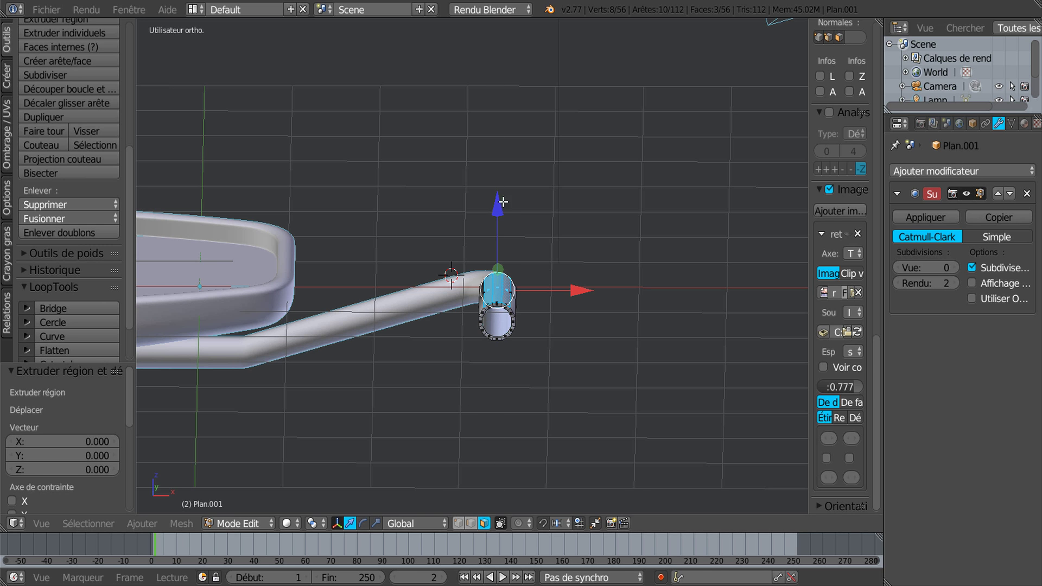
pyautogui.moveTo(503, 202); pyautogui.dragTo(500, 151)
# Raise the extruded upper faces by a further 0.037 along Z
pyautogui.moveTo(500, 151); pyautogui.dragTo(624, 290, button='middle')
pyautogui.moveTo(502, 157); pyautogui.dragTo(507, 148)
pyautogui.moveTo(604, 309); pyautogui.dragTo(593, 354, button='middle')
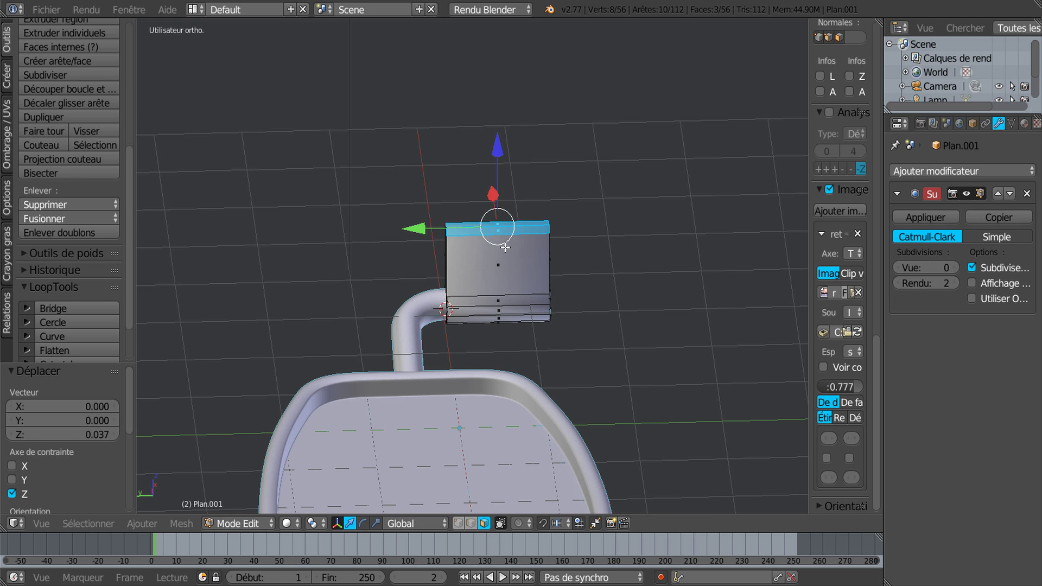
# Cut four evenly spaced edge loops across the height of the upright block, without sliding them
pyautogui.moveTo(578, 284); pyautogui.dragTo(555, 278, button='middle')
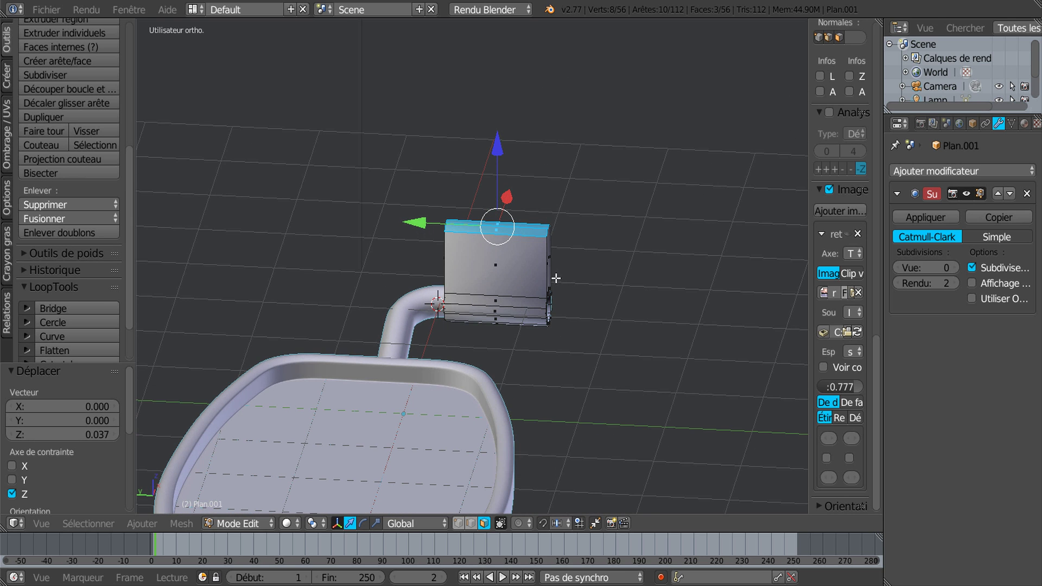
pyautogui.hotkey('ctrl', 'r')
pyautogui.scroll(2, 544, 269)
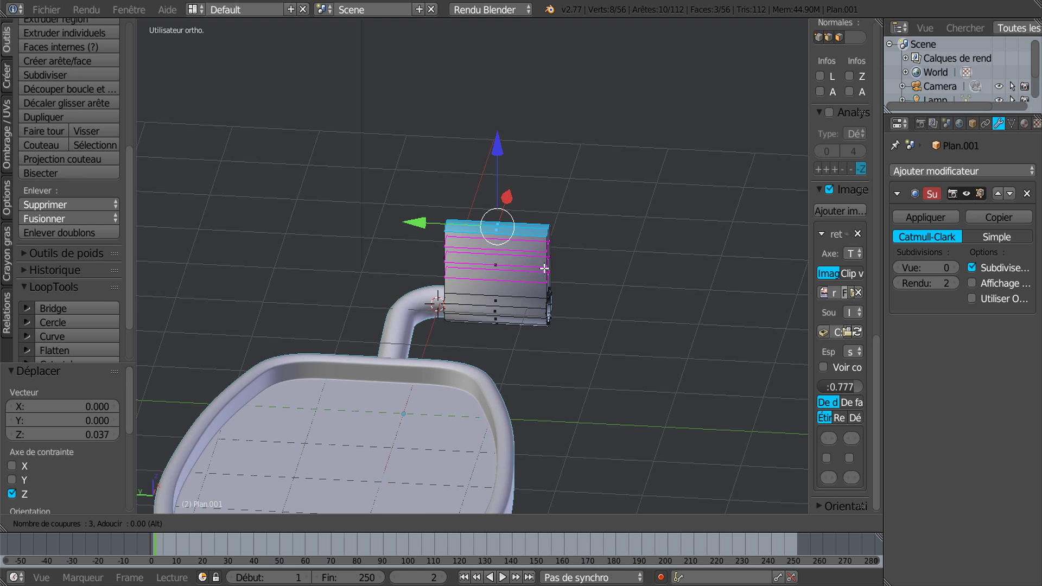
pyautogui.scroll(1, 544, 268)
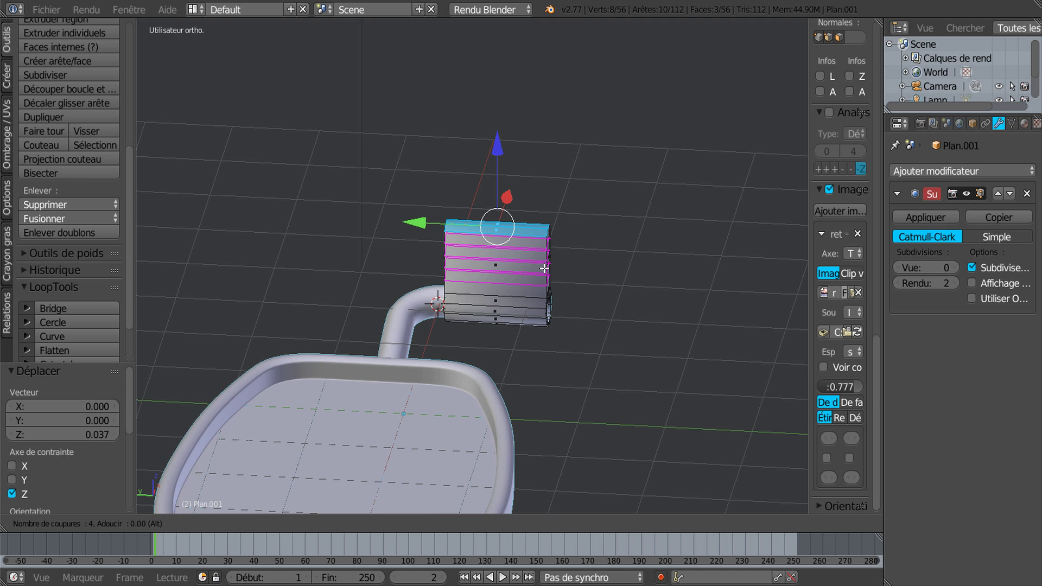
pyautogui.click(544, 268)
pyautogui.rightClick(543, 268)
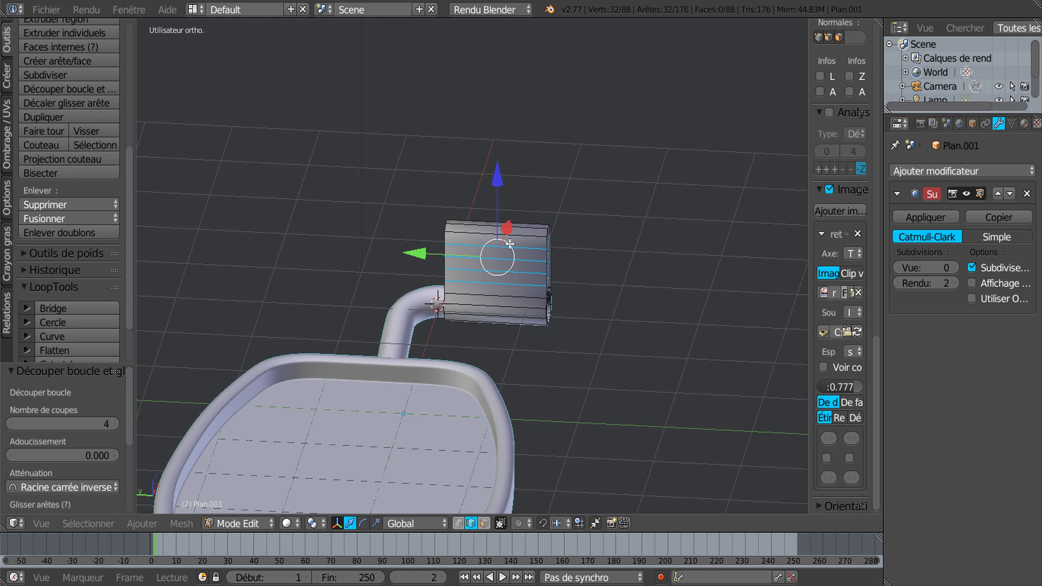
# Cut four evenly spaced edge loops across the sleeve's length, without sliding them
pyautogui.hotkey('ctrl', 'r')
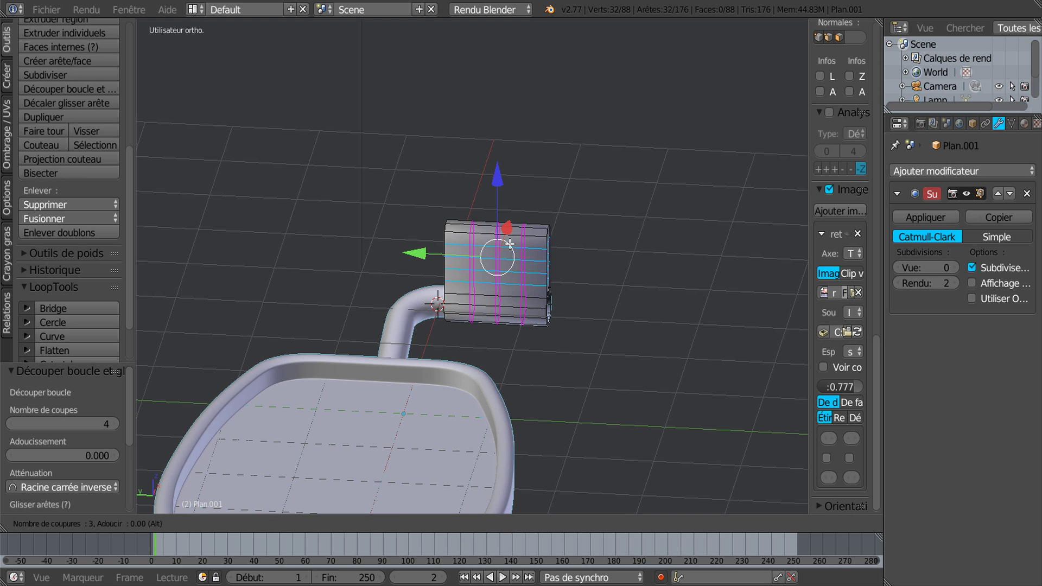
pyautogui.scroll(-1, 509, 244)
pyautogui.scroll(1, 509, 244)
pyautogui.click(509, 244)
pyautogui.rightClick(509, 243)
# Lower the block's uppermost end edges at both ends of the sleeve by 0.117 along Z to slope the corners
pyautogui.moveTo(605, 304); pyautogui.dragTo(540, 319, button='middle')
pyautogui.scroll(2, 565, 307)
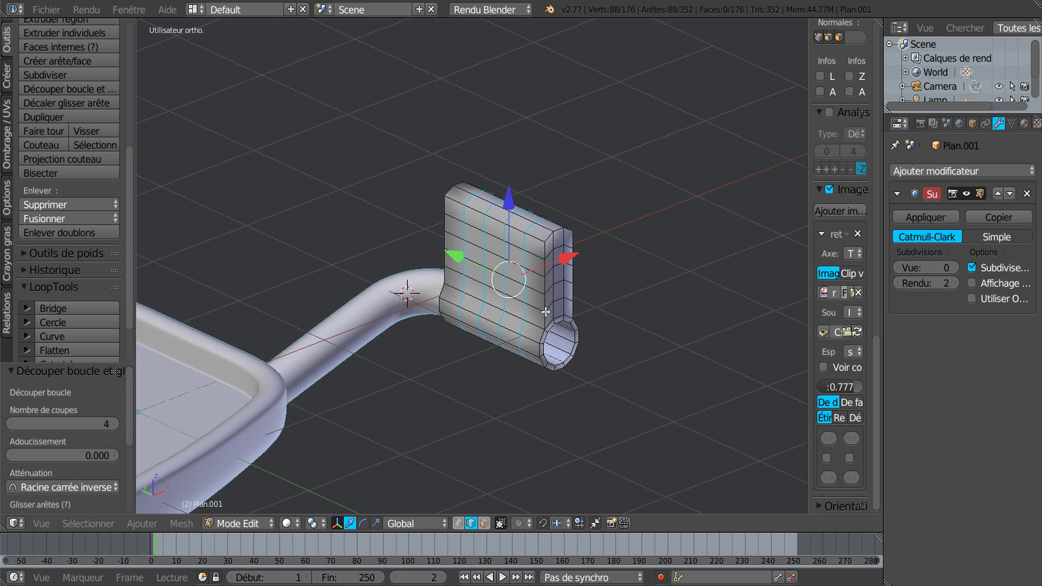
pyautogui.scroll(1, 569, 303)
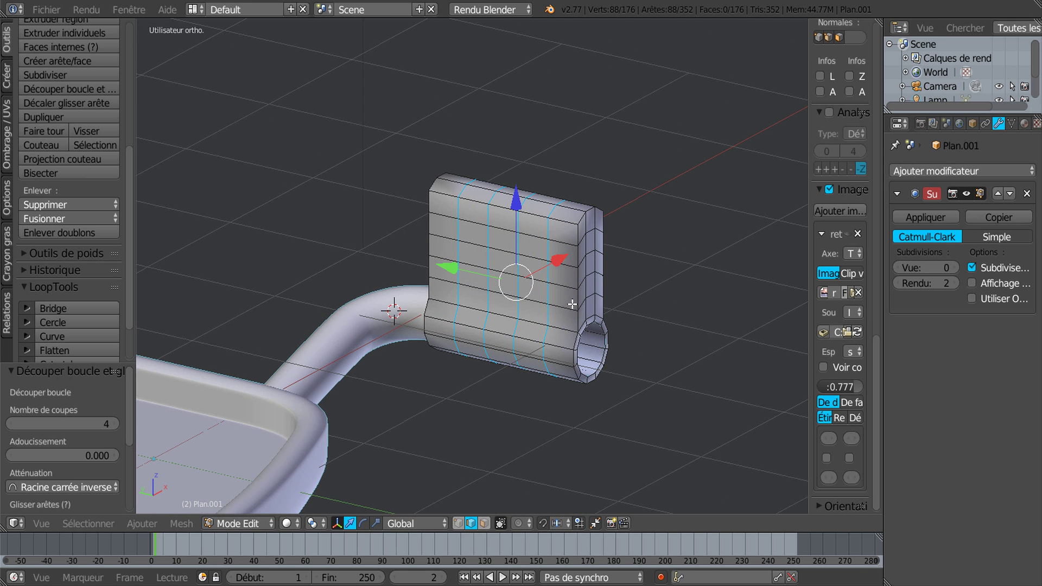
pyautogui.keyDown('shift'); pyautogui.moveTo(572, 305); pyautogui.dragTo(529, 314, button='middle'); pyautogui.keyUp('shift')
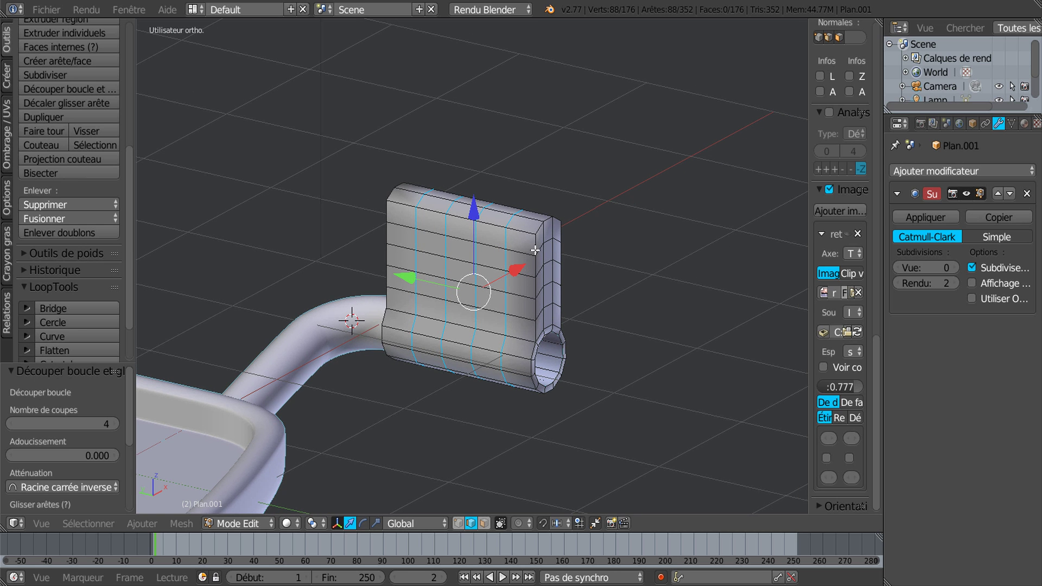
pyautogui.rightClick(536, 227)
pyautogui.keyDown('shift'); pyautogui.rightClick(545, 220); pyautogui.keyUp('shift')
pyautogui.keyDown('shift'); pyautogui.rightClick(554, 219); pyautogui.keyUp('shift')
pyautogui.keyDown('shift'); pyautogui.rightClick(392, 195); pyautogui.keyUp('shift')
pyautogui.keyDown('shift'); pyautogui.rightClick(402, 183); pyautogui.keyUp('shift')
pyautogui.moveTo(678, 286); pyautogui.dragTo(449, 299, button='middle')
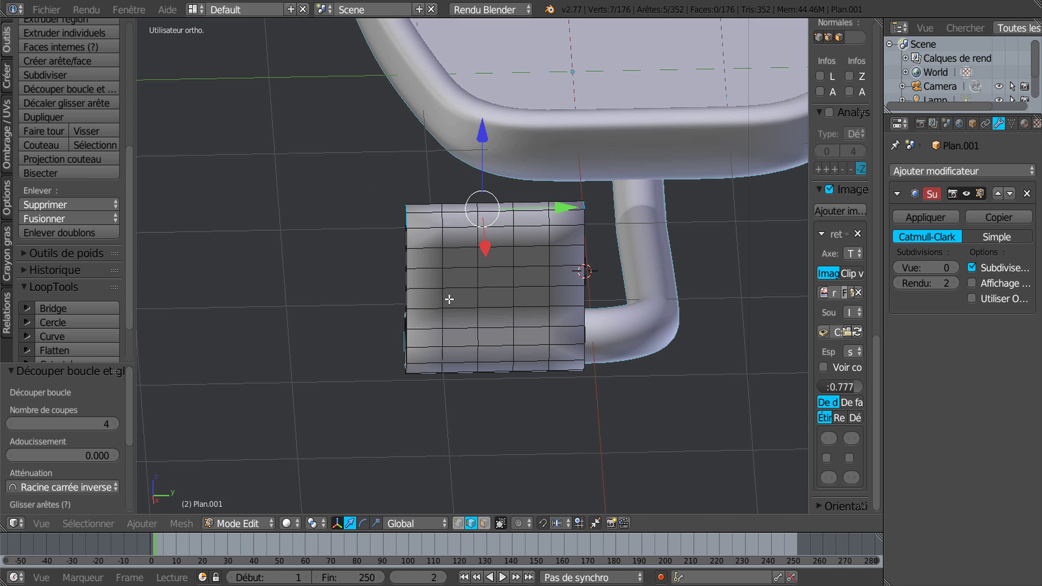
pyautogui.keyDown('shift'); pyautogui.rightClick(570, 230); pyautogui.keyUp('shift')
pyautogui.keyDown('shift'); pyautogui.rightClick(570, 225); pyautogui.keyUp('shift')
pyautogui.keyDown('shift'); pyautogui.rightClick(581, 219); pyautogui.keyUp('shift')
pyautogui.moveTo(641, 282); pyautogui.dragTo(532, 283, button='middle')
pyautogui.moveTo(508, 331); pyautogui.dragTo(559, 264, button='middle')
pyautogui.moveTo(502, 130); pyautogui.dragTo(509, 173)
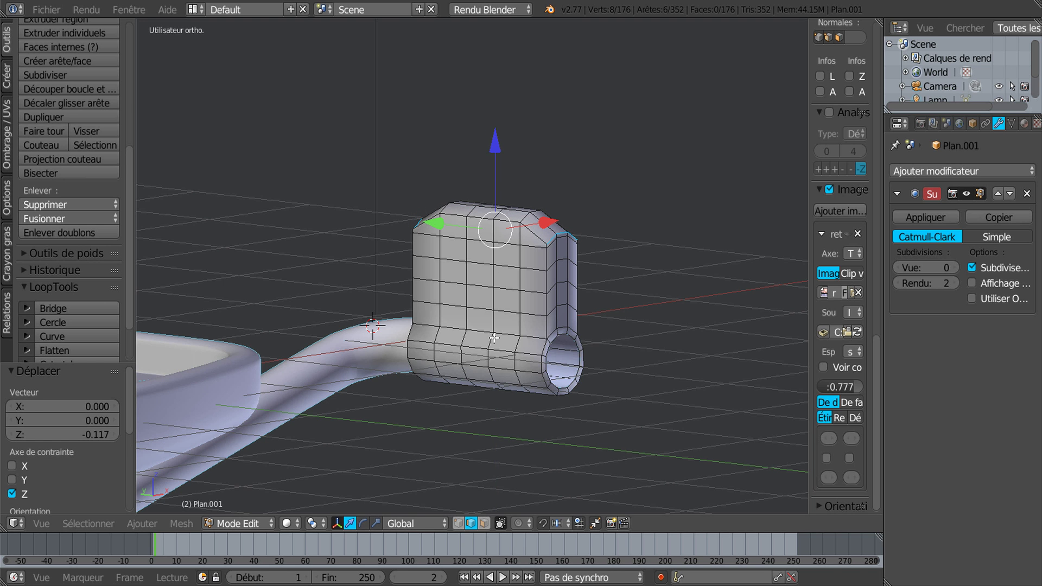
# Cut two centred edge loops lengthwise around the block's narrow rim, without sliding them
pyautogui.moveTo(525, 291); pyautogui.dragTo(481, 299, button='middle')
pyautogui.scroll(1, 492, 302)
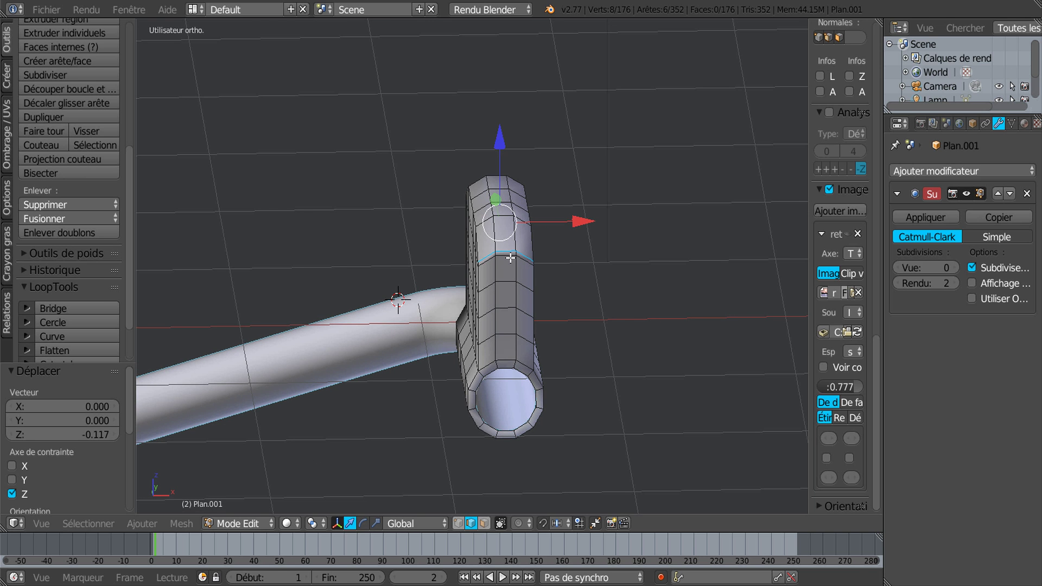
pyautogui.hotkey('ctrl', 'r')
pyautogui.scroll(1, 509, 258)
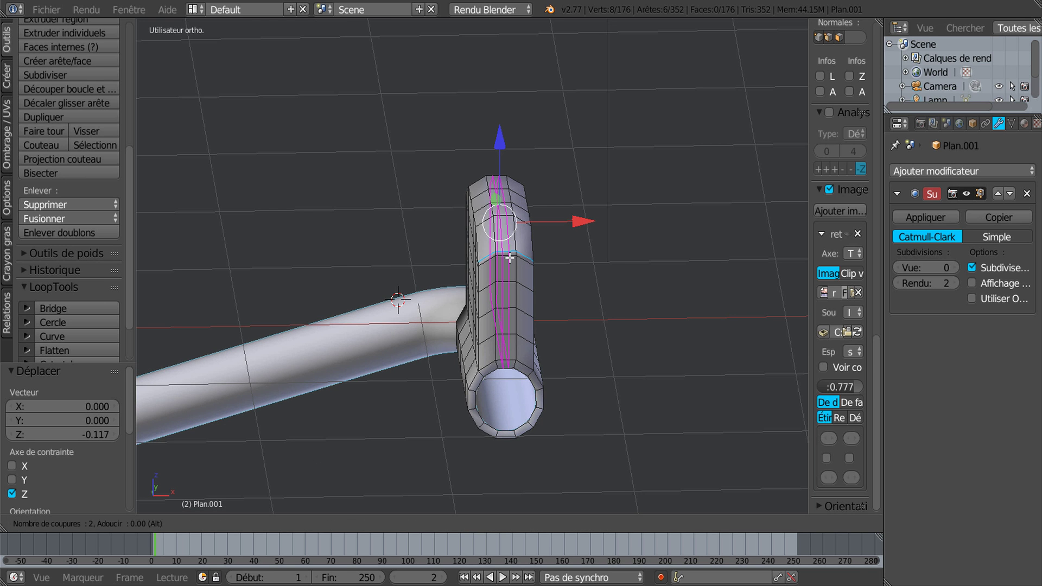
pyautogui.click(509, 258)
pyautogui.rightClick(509, 258)
# Extrude the central face loop of the block's rim and scale it uniformly to 0.854 to sink a groove
pyautogui.moveTo(630, 360); pyautogui.dragTo(666, 407, button='middle')
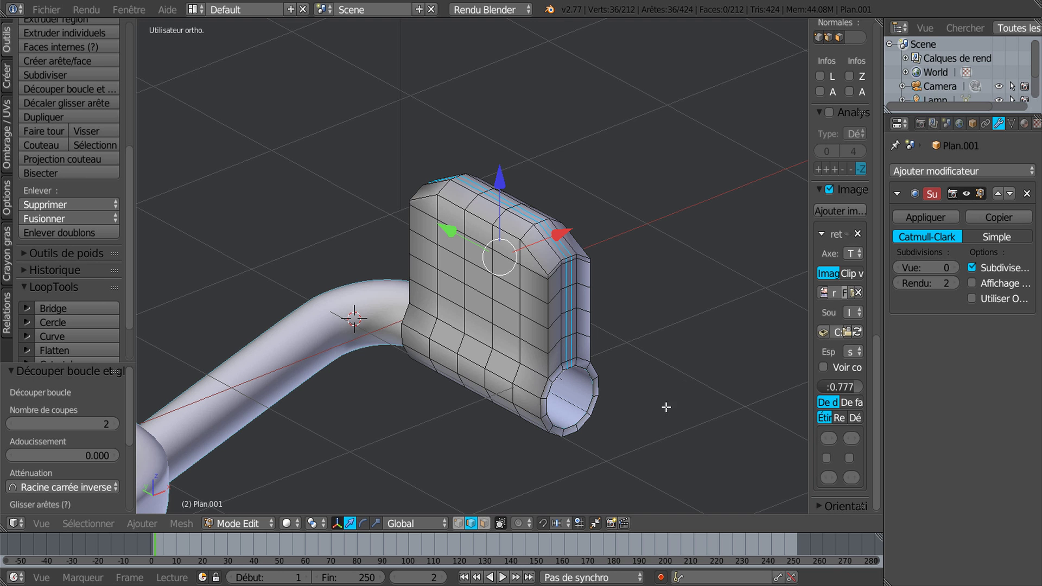
pyautogui.click(484, 524)
pyautogui.scroll(-5, 840, 282)
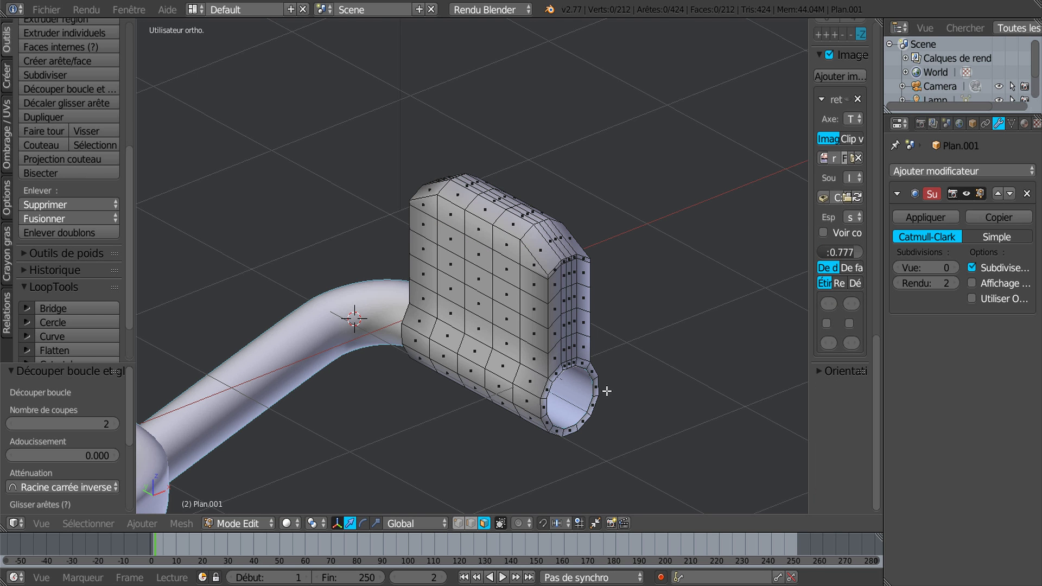
pyautogui.moveTo(607, 390); pyautogui.dragTo(550, 401, button='middle')
pyautogui.moveTo(524, 342); pyautogui.dragTo(508, 275, button='middle')
pyautogui.keyDown('alt'); pyautogui.rightClick(521, 228); pyautogui.keyUp('alt')
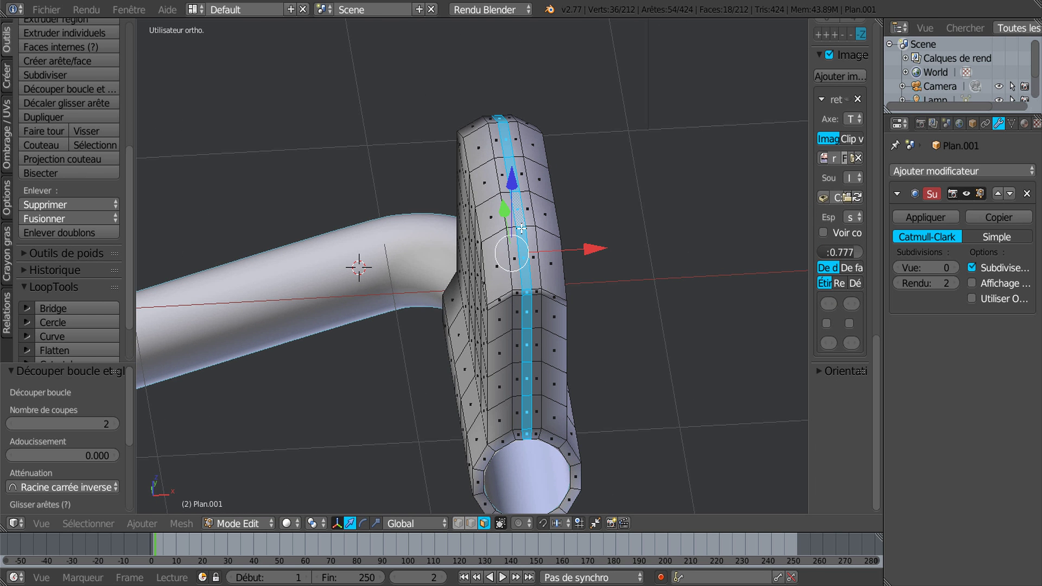
pyautogui.moveTo(521, 228); pyautogui.dragTo(691, 388, button='middle')
pyautogui.press('e')
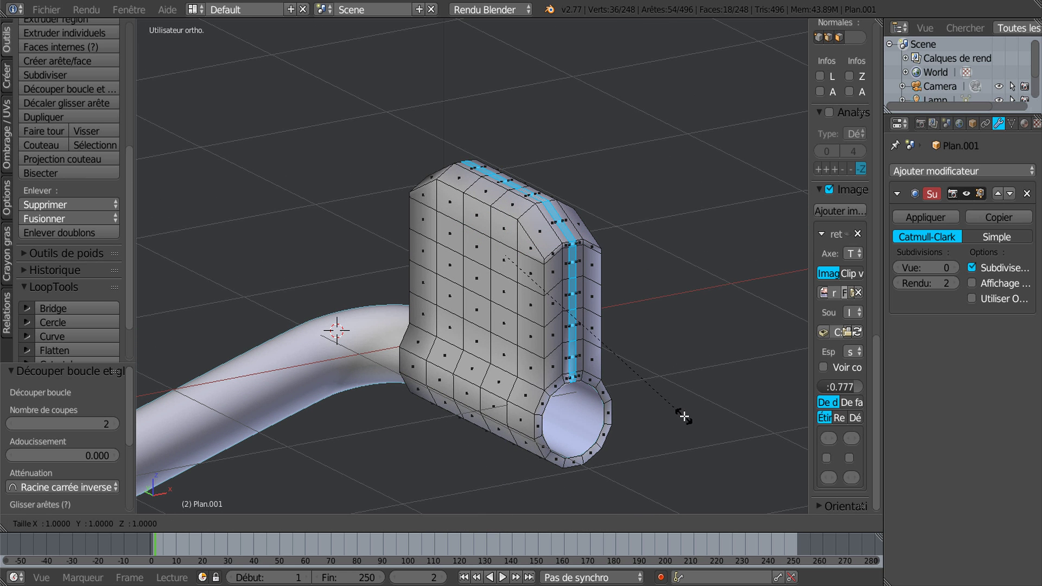
pyautogui.press('s')
# Set the sleeve's viewport subdivision level back to 2
pyautogui.moveTo(656, 437); pyautogui.dragTo(549, 414, button='middle')
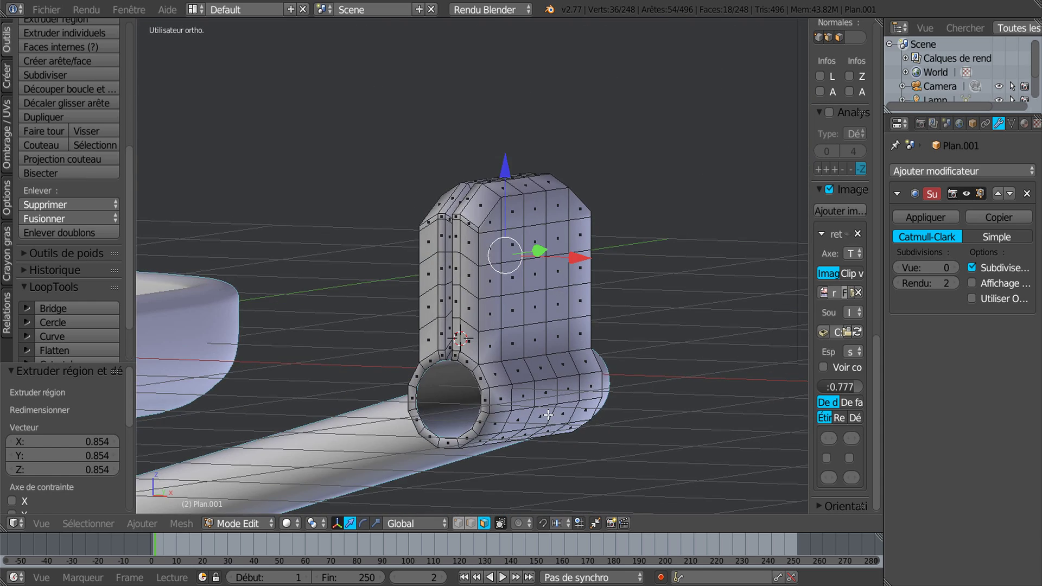
pyautogui.click(955, 267)
pyautogui.click(955, 267)
# Cut an edge loop around the sleeve's open end and slide it by 0.8125 toward the inner edge of the hole
pyautogui.scroll(3, 510, 465)
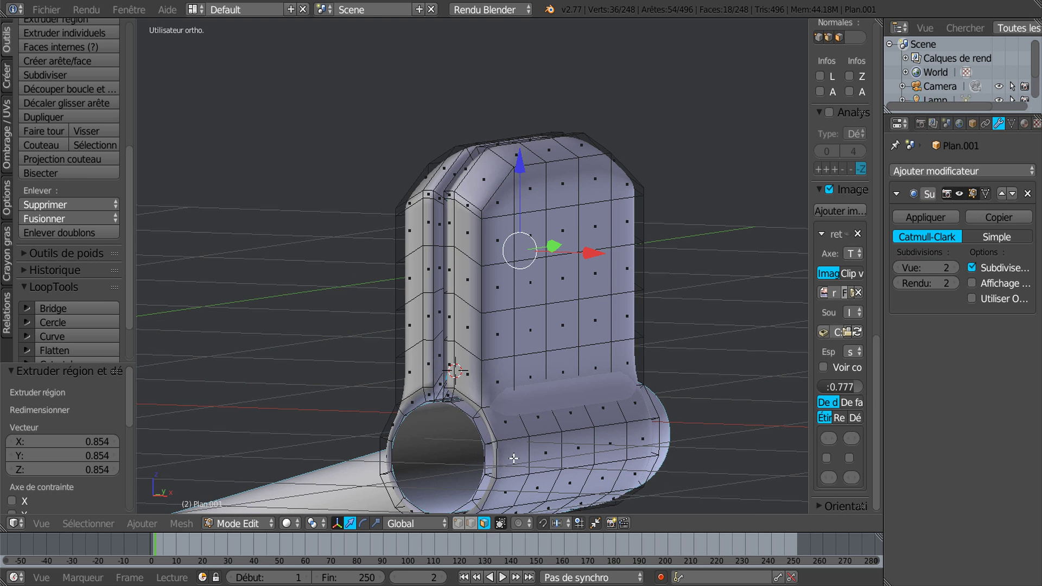
pyautogui.scroll(4, 537, 383)
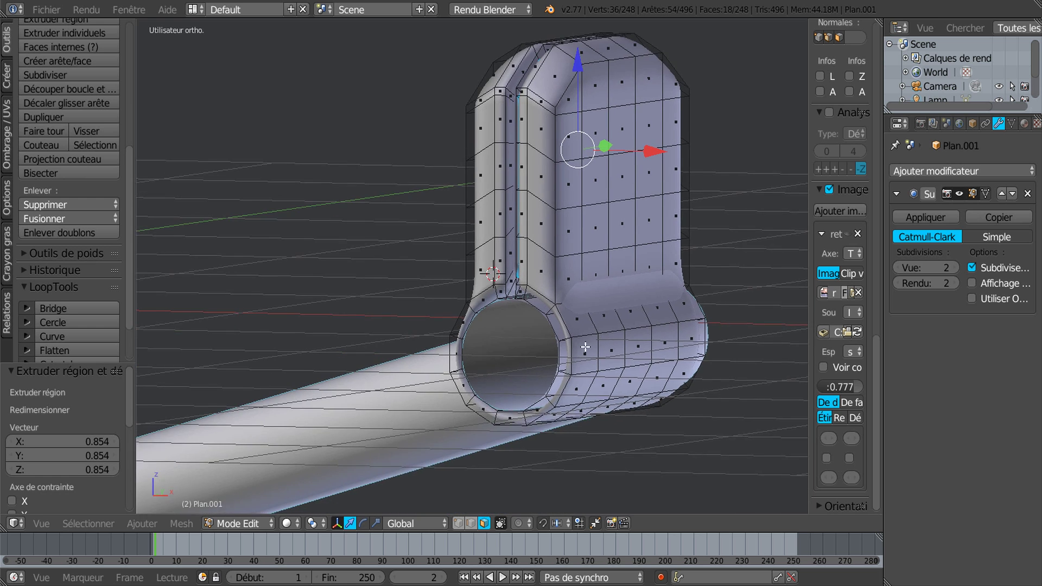
pyautogui.moveTo(526, 391)
pyautogui.mouseDown(button='middle')
pyautogui.moveTo(518, 394)
pyautogui.moveTo(528, 383)
pyautogui.mouseUp(button='middle')
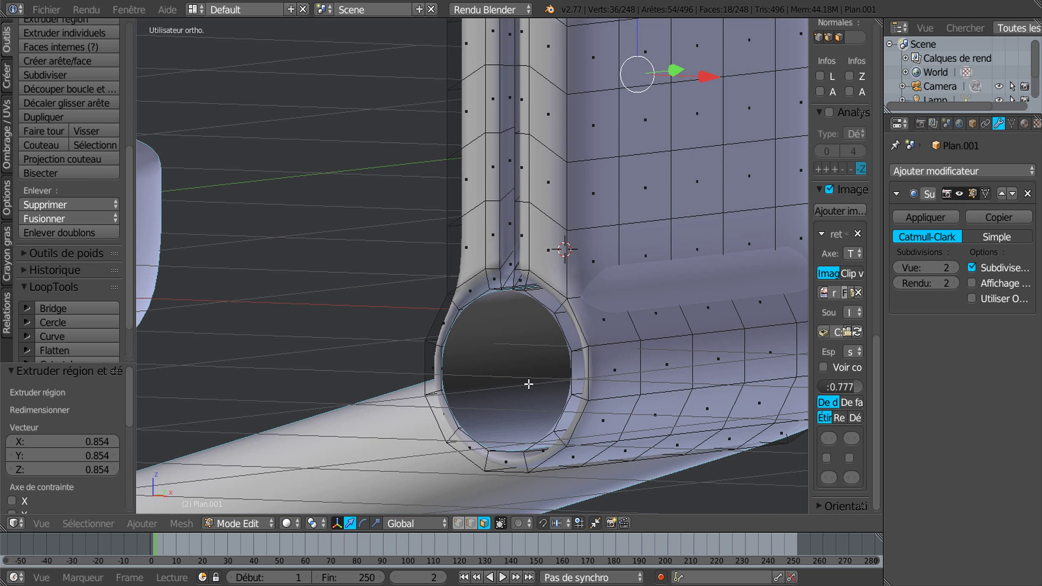
pyautogui.scroll(-3, 535, 387)
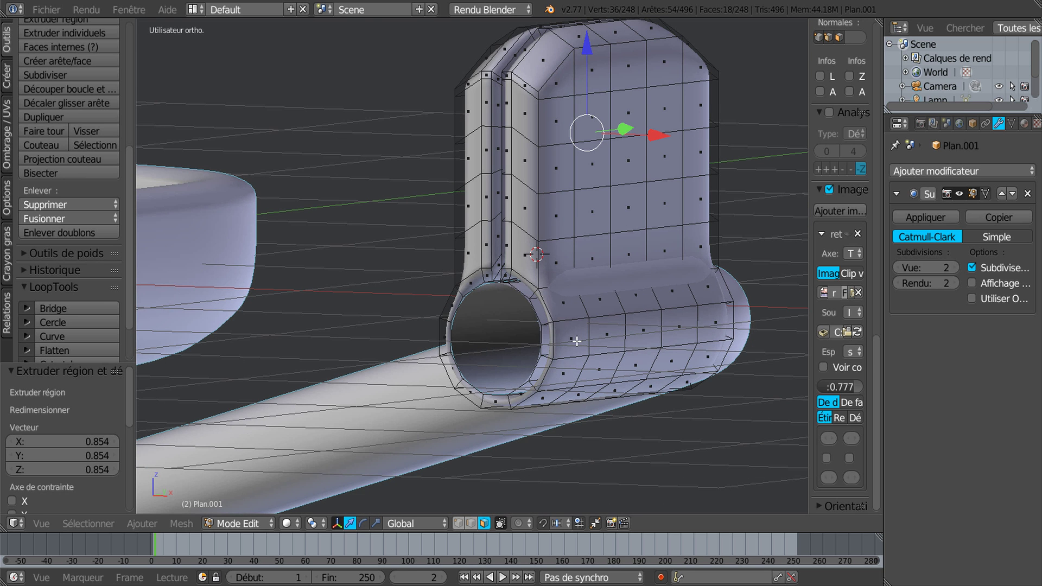
pyautogui.moveTo(586, 313); pyautogui.dragTo(595, 334, button='middle')
pyautogui.scroll(1, 490, 362)
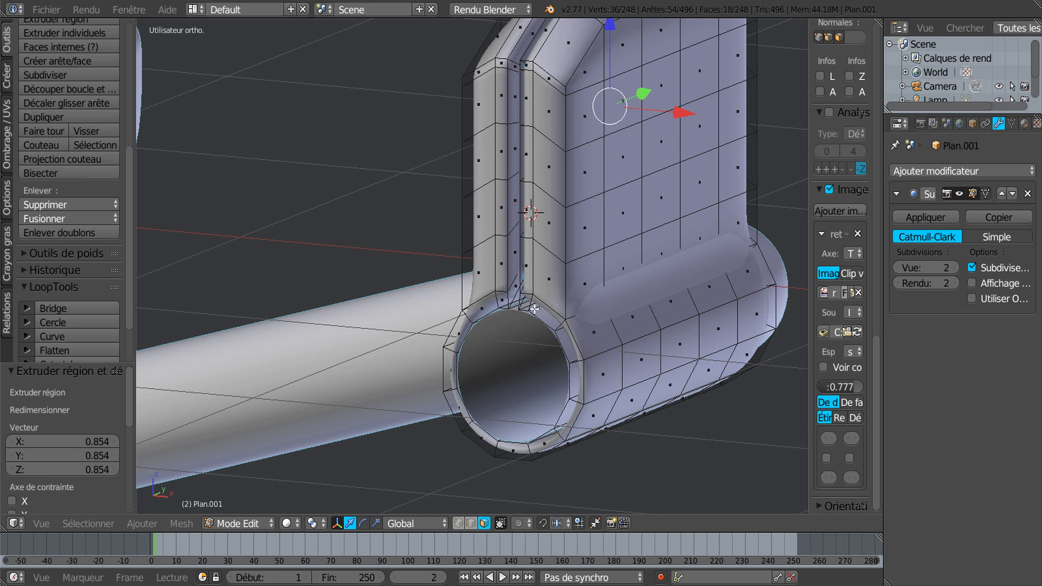
pyautogui.hotkey('ctrl', 'r')
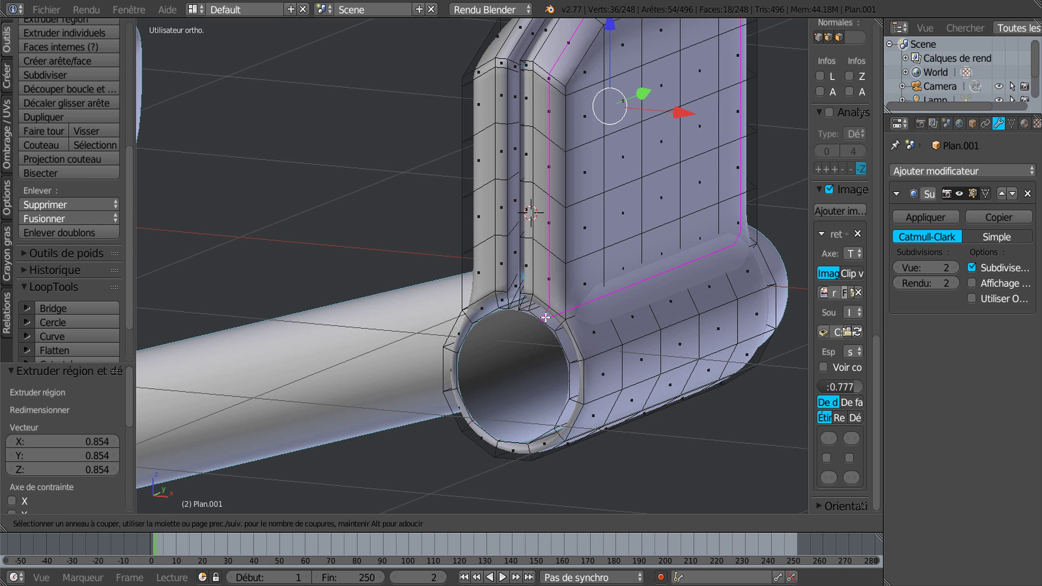
pyautogui.click(557, 332)
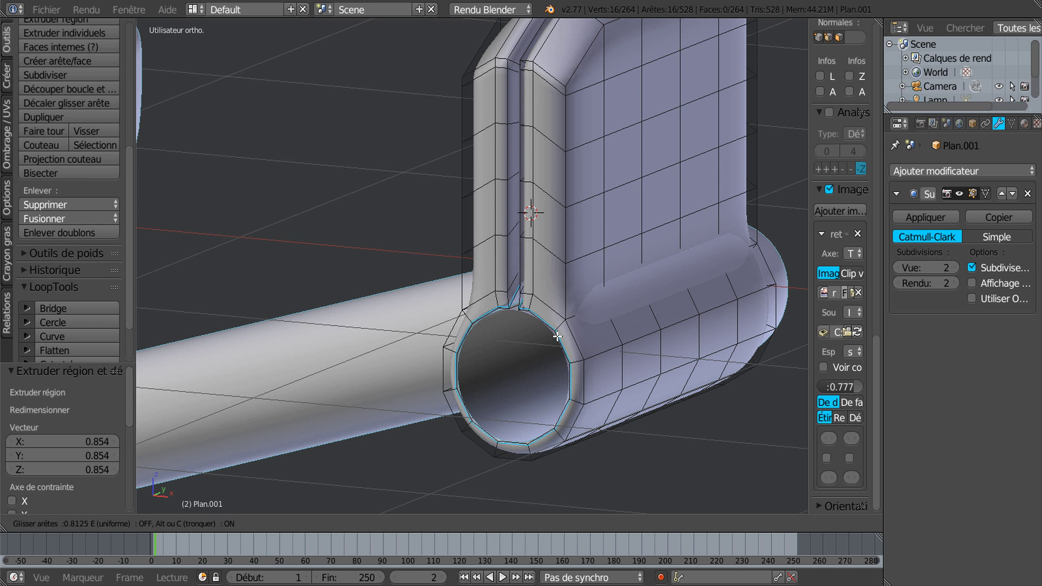
pyautogui.click(557, 336)
# Cut a second edge loop around the sleeve's open end and slide it by -0.5 toward the outer edge
pyautogui.hotkey('ctrl', 'r')
pyautogui.click(562, 325)
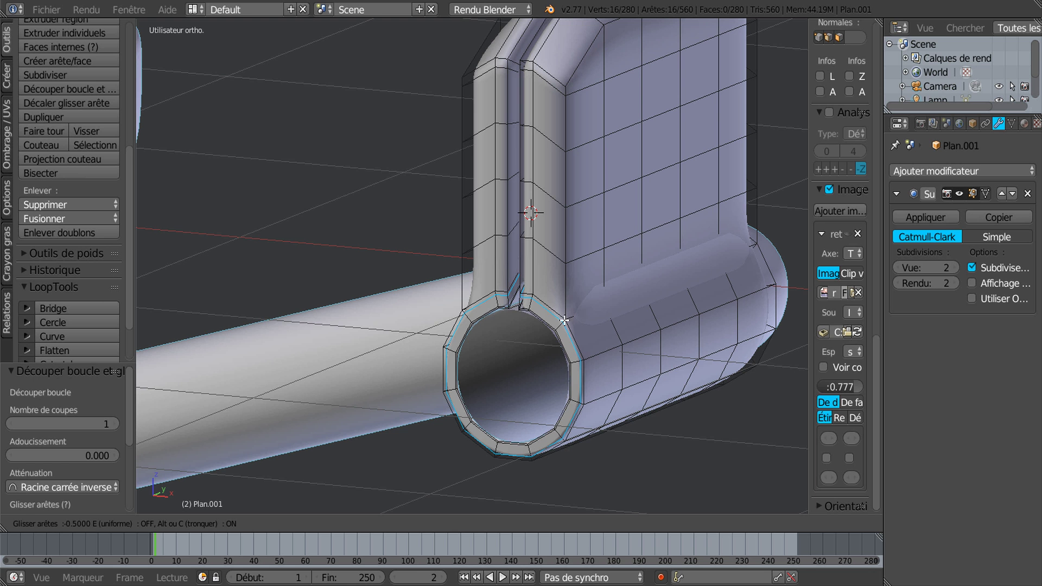
pyautogui.click(564, 320)
pyautogui.scroll(-2, 554, 344)
pyautogui.moveTo(551, 348)
pyautogui.mouseDown(button='middle')
pyautogui.moveTo(569, 349)
pyautogui.moveTo(599, 321)
pyautogui.moveTo(553, 353)
pyautogui.mouseUp(button='middle')
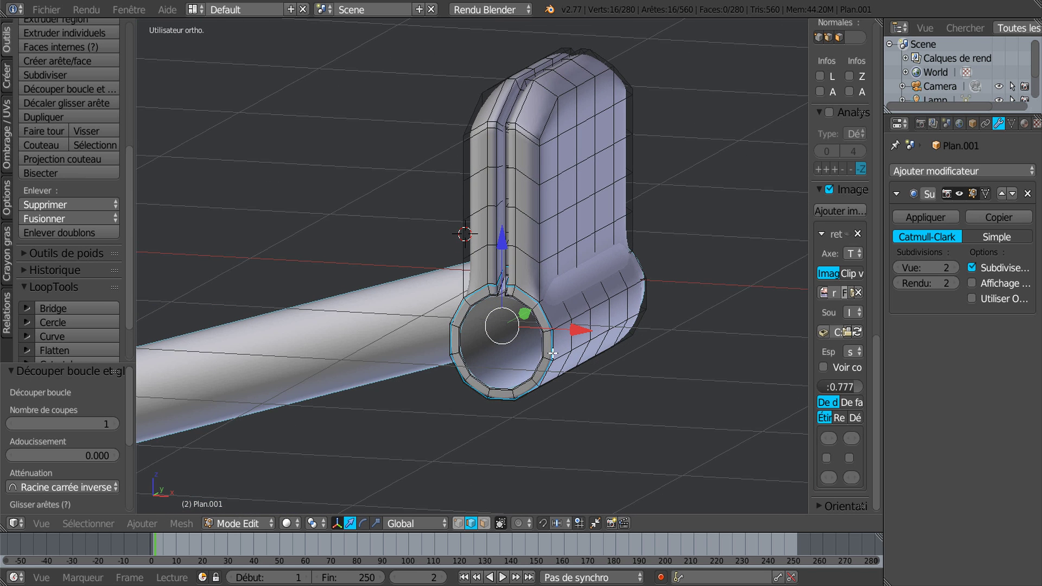
# Cut an edge loop around the sleeve's tube-side end and slide it close to the rim's outer edge
pyautogui.scroll(2, 507, 358)
pyautogui.scroll(-1, 599, 349)
pyautogui.moveTo(616, 350); pyautogui.dragTo(391, 346, button='middle')
pyautogui.hotkey('ctrl', 'r')
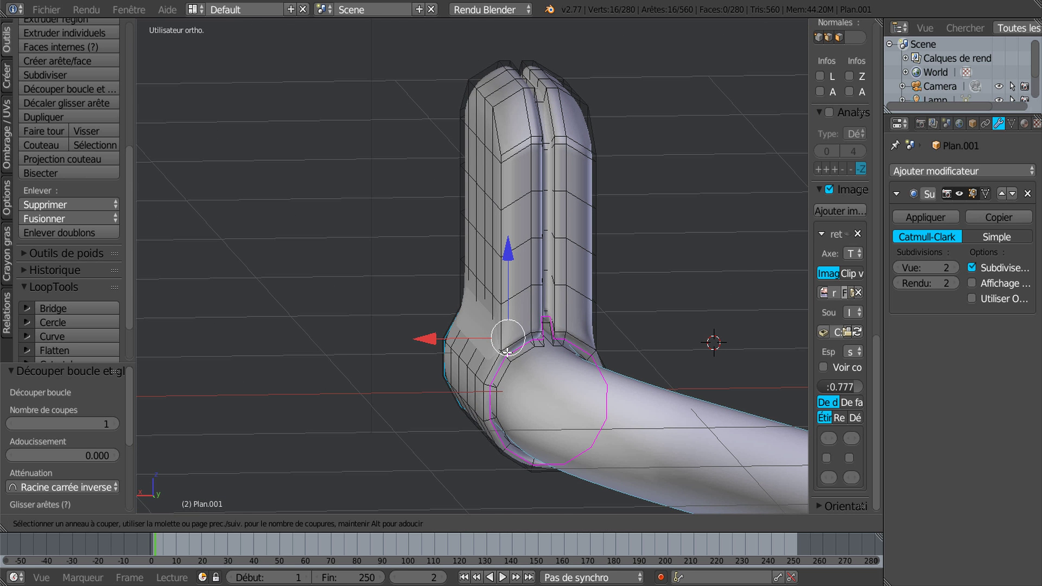
pyautogui.click(476, 352)
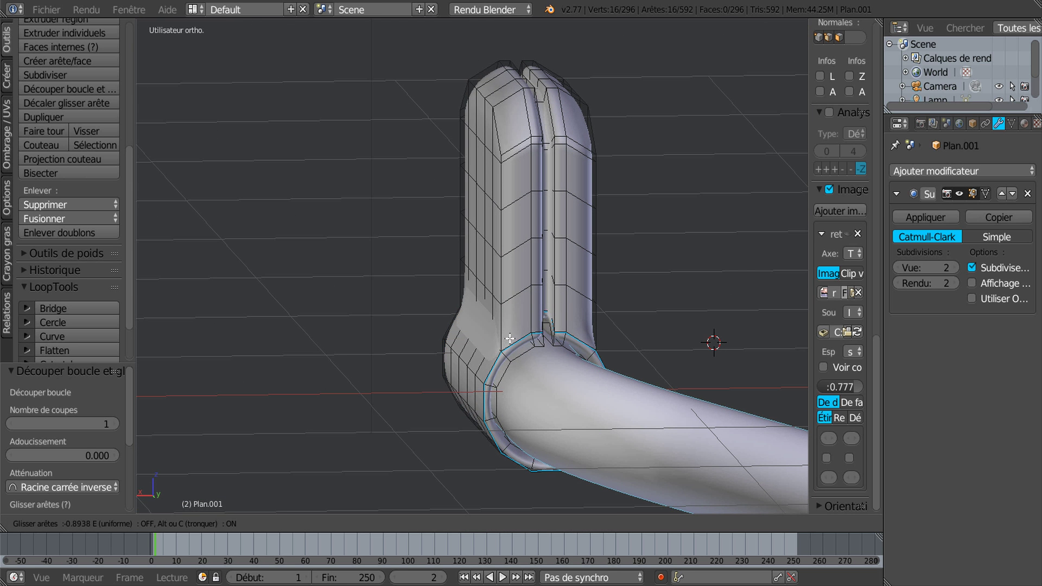
pyautogui.click(513, 337)
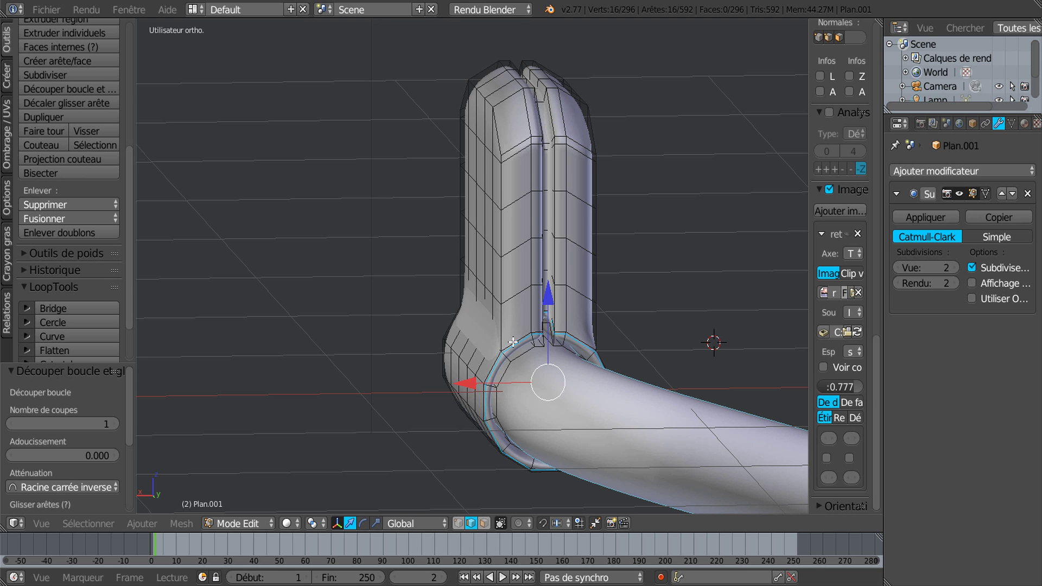
# Cut a second edge loop around the sleeve's tube-side rim and slide it toward the hole's inner edge
pyautogui.scroll(3, 508, 361)
pyautogui.hotkey('ctrl', 'r')
pyautogui.click(534, 419)
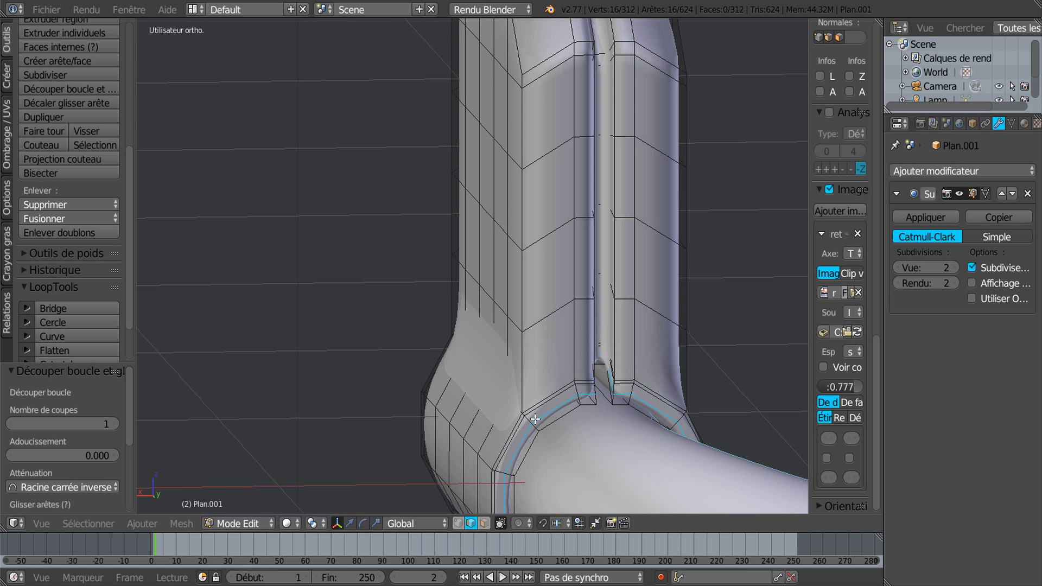
pyautogui.click(537, 427)
pyautogui.scroll(-3, 536, 427)
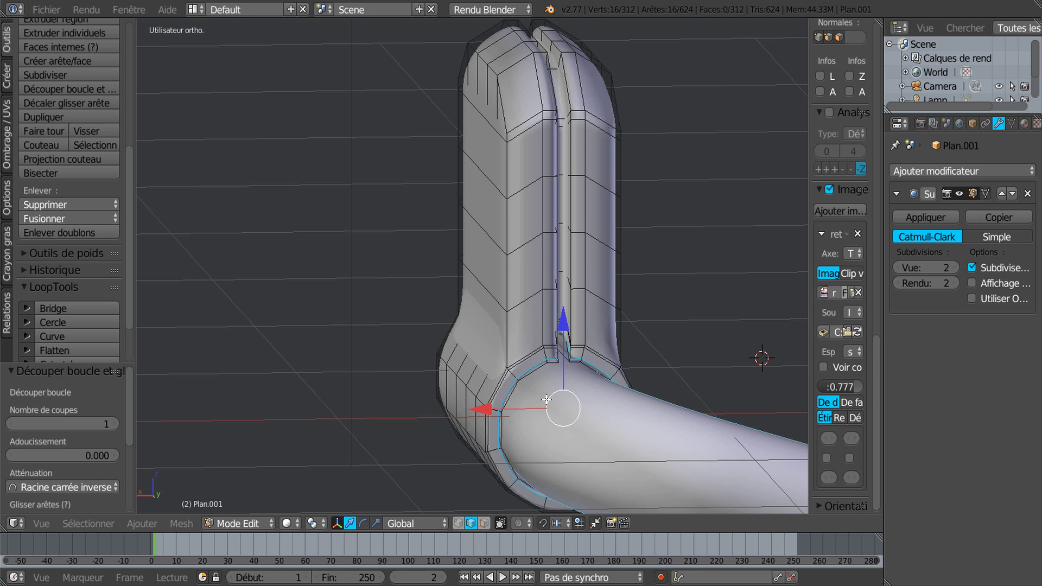
# Cut an edge loop across the block and sleeve and slide it close to the tube-side end face
pyautogui.moveTo(546, 399); pyautogui.dragTo(558, 402, button='middle')
pyautogui.hotkey('ctrl', 'r')
pyautogui.click(533, 97)
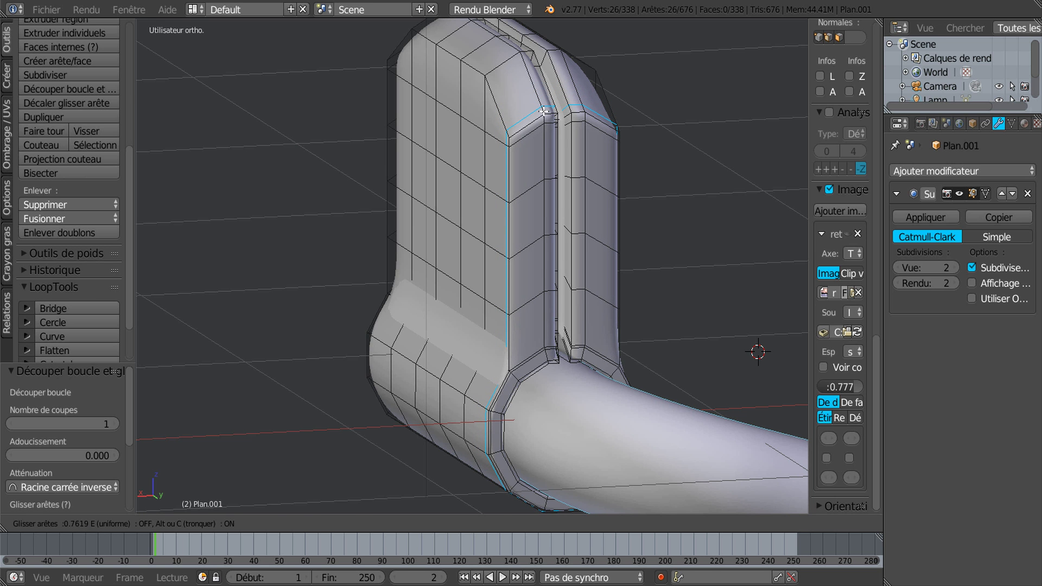
pyautogui.click(543, 114)
# Cut a supporting edge loop tight beside each of the block's two upper corners, on their outer sloped sides
pyautogui.moveTo(540, 182); pyautogui.dragTo(667, 205, button='middle')
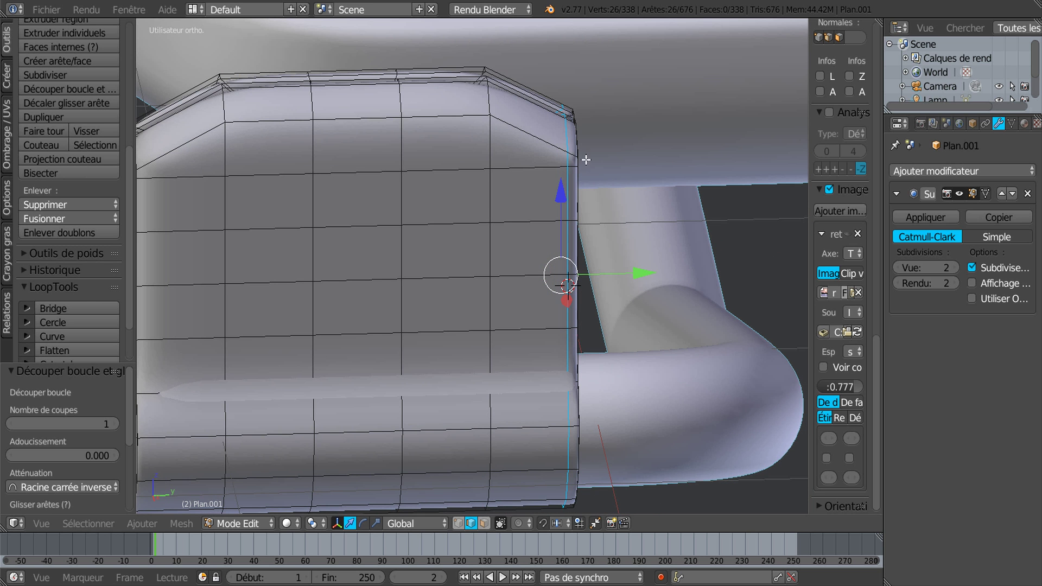
pyautogui.hotkey('ctrl', 'r')
pyautogui.click(489, 98)
pyautogui.click(501, 119)
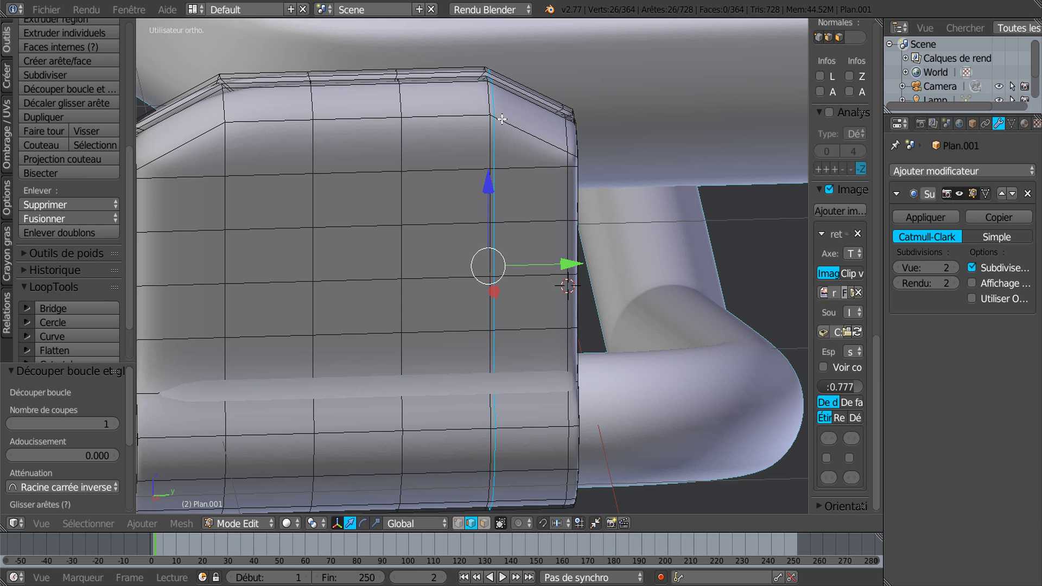
pyautogui.hotkey('ctrl', 'r')
pyautogui.click(208, 126)
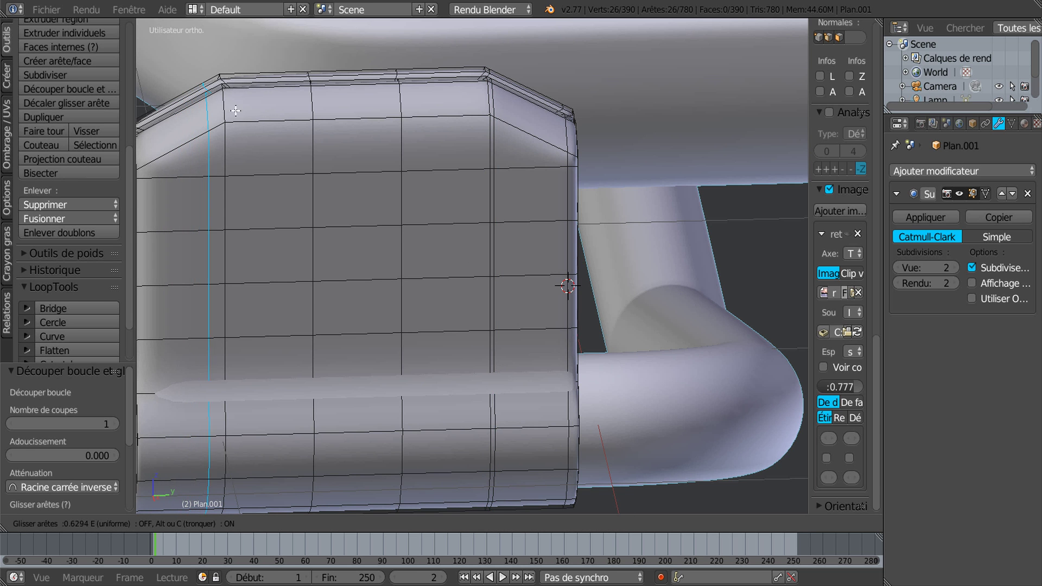
pyautogui.click(241, 108)
# Cut an edge loop across the block and sleeve and slide it close to the open end face
pyautogui.hotkey('ctrl', 'r')
pyautogui.click(185, 145)
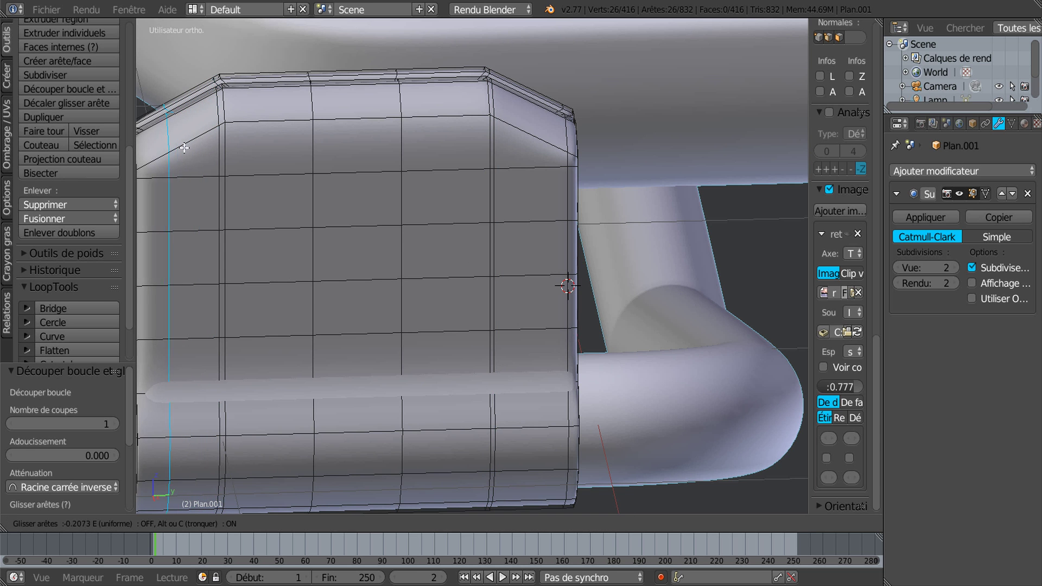
pyautogui.click(165, 169)
pyautogui.scroll(-2, 173, 178)
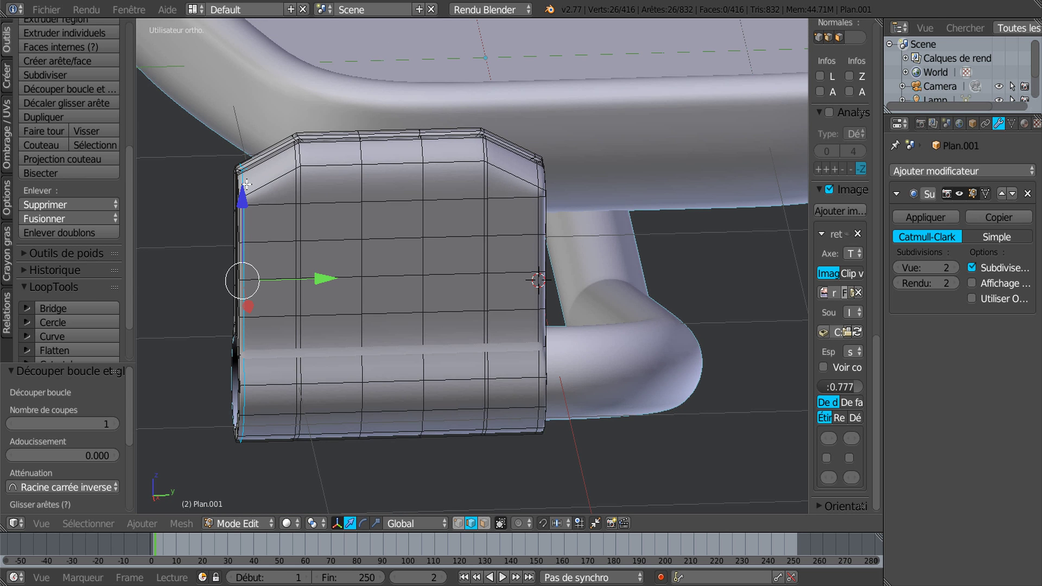
pyautogui.moveTo(377, 275); pyautogui.dragTo(523, 252, button='middle')
pyautogui.press('Tab')
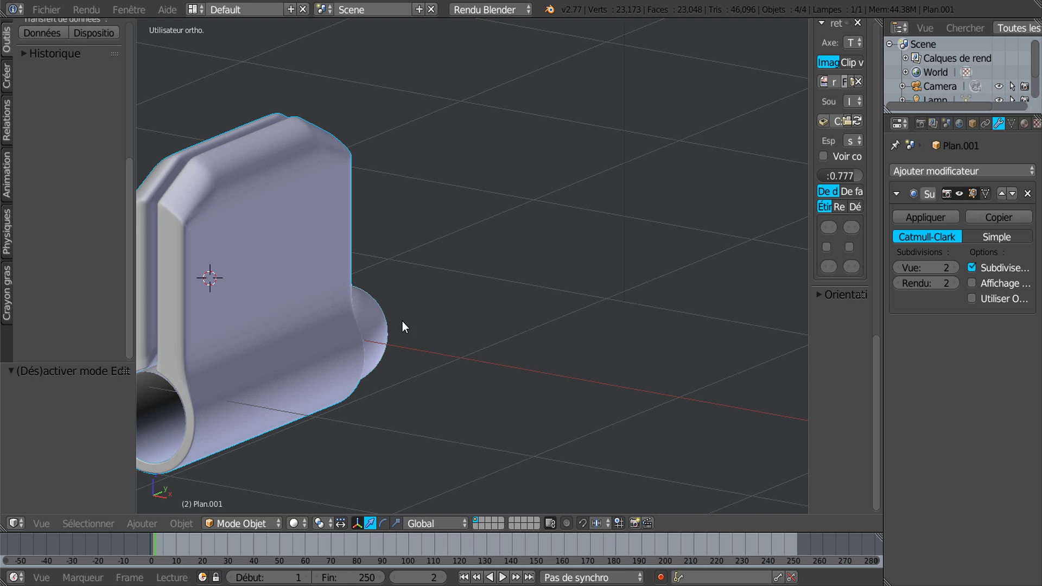
pyautogui.moveTo(359, 339); pyautogui.dragTo(618, 326, button='middle')
pyautogui.scroll(1, 552, 305)
pyautogui.press('Tab')
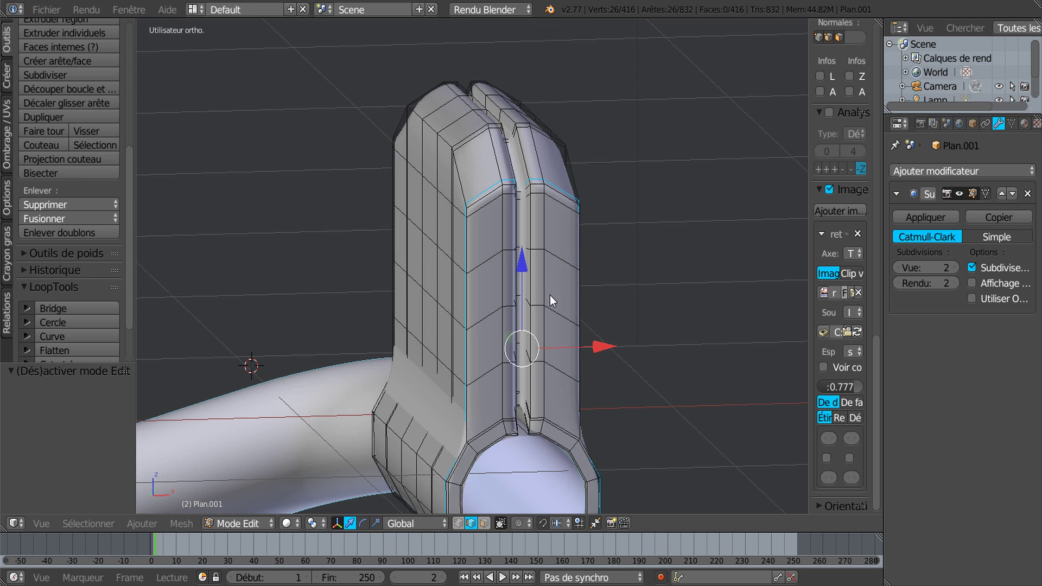
# Cut an edge loop along the block's groove and slide it close to one groove wall
pyautogui.scroll(1, 549, 296)
pyautogui.moveTo(552, 275); pyautogui.dragTo(586, 269, button='middle')
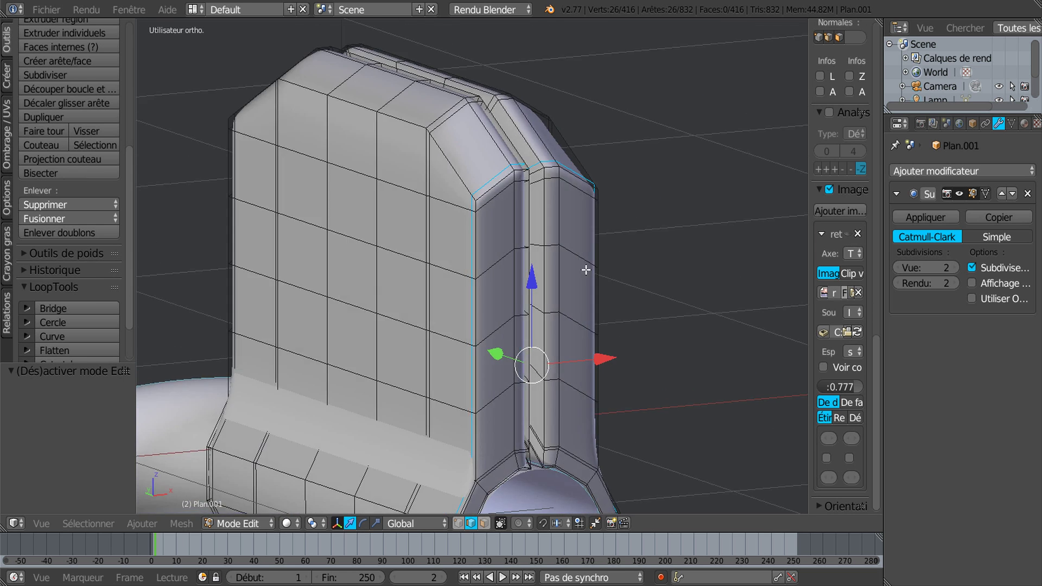
pyautogui.hotkey('ctrl', 'r')
pyautogui.click(537, 176)
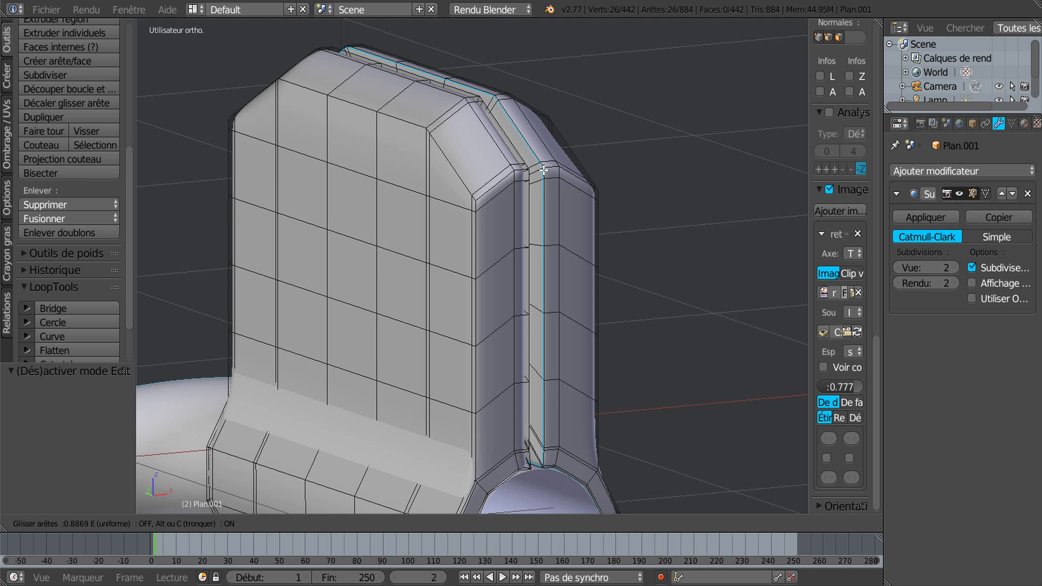
pyautogui.click(544, 170)
# Cut a second edge loop along the block's groove and slide it toward the opposite groove wall
pyautogui.moveTo(475, 280); pyautogui.dragTo(362, 259, button='middle')
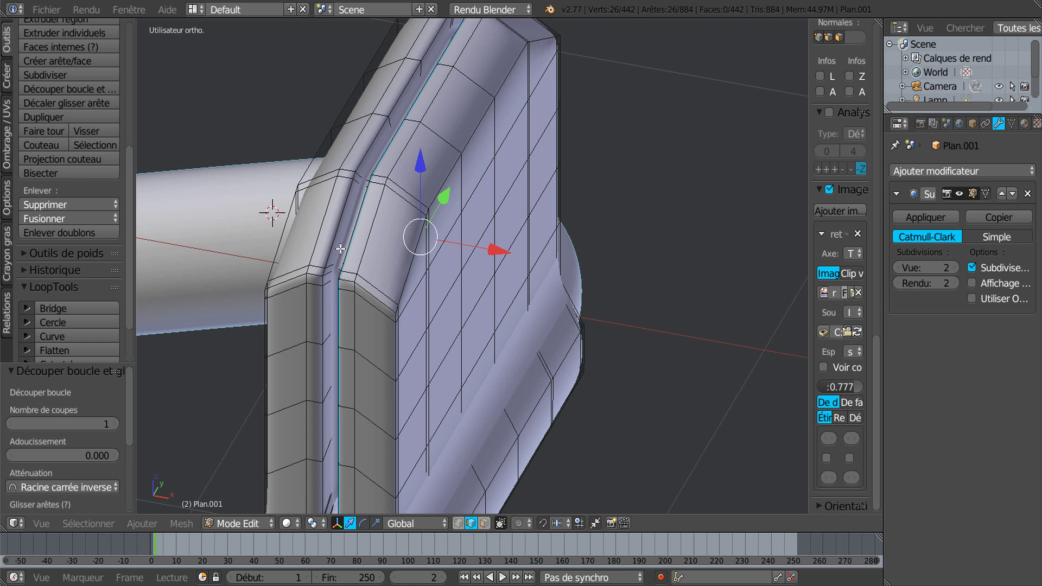
pyautogui.hotkey('ctrl', 'r')
pyautogui.click(331, 270)
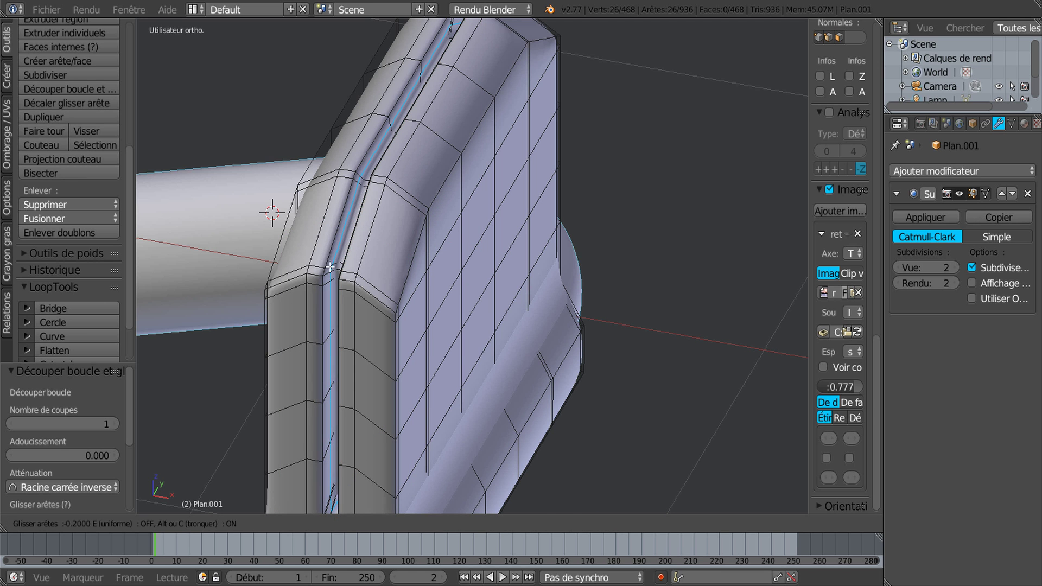
pyautogui.click(325, 271)
pyautogui.press('Tab')
pyautogui.moveTo(406, 308); pyautogui.dragTo(557, 321, button='middle')
pyautogui.scroll(-3, 542, 279)
pyautogui.press('Tab')
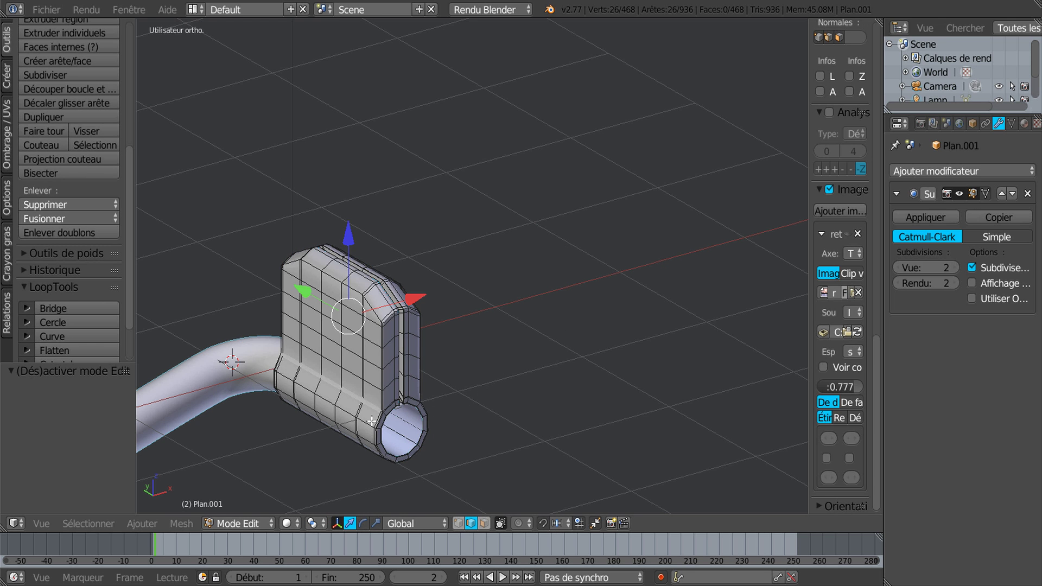
# Extrude the tube's open end loop inside the sleeve and move it -0.051 along Y, out of the sleeve
pyautogui.press('Tab')
pyautogui.rightClick(235, 370)
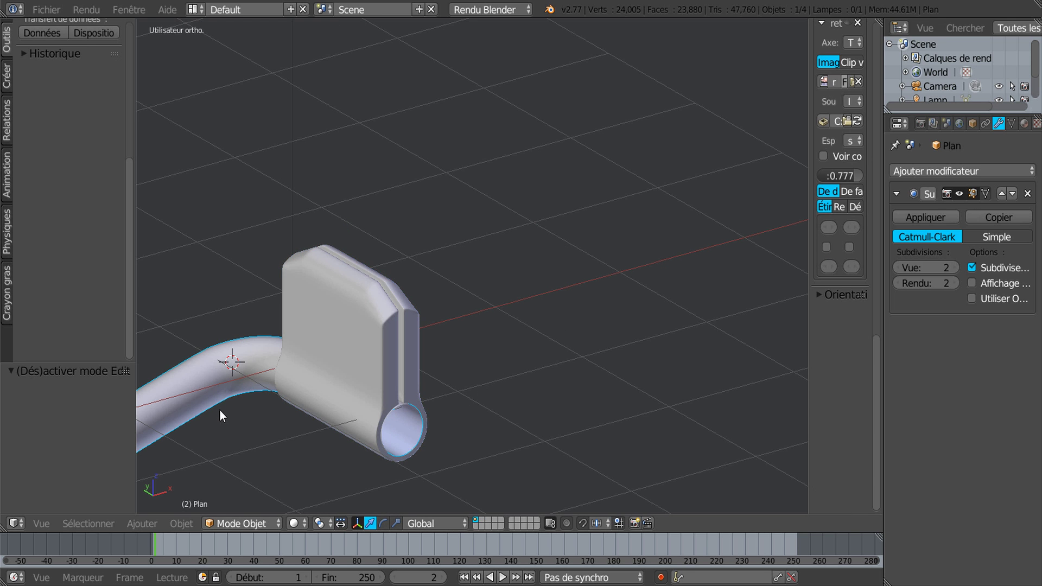
pyautogui.press('Tab')
pyautogui.scroll(2, 278, 360)
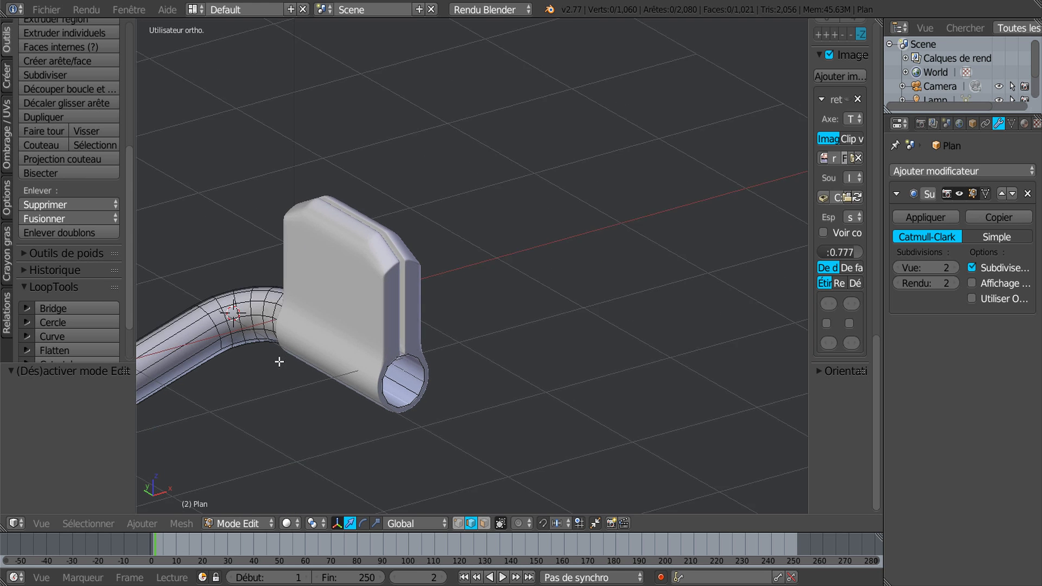
pyautogui.scroll(1, 409, 341)
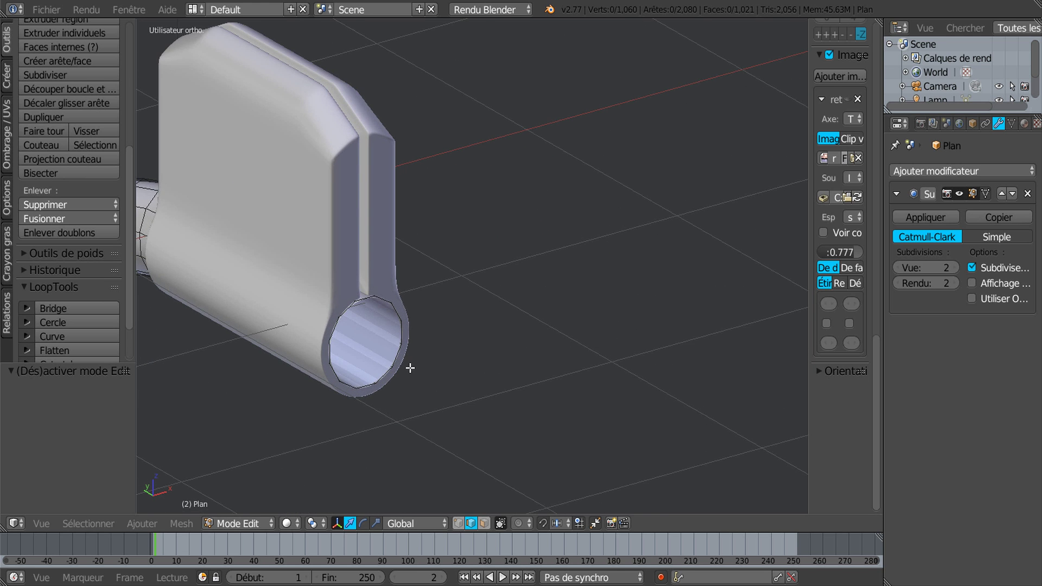
pyautogui.keyDown('alt'); pyautogui.rightClick(394, 346); pyautogui.keyUp('alt')
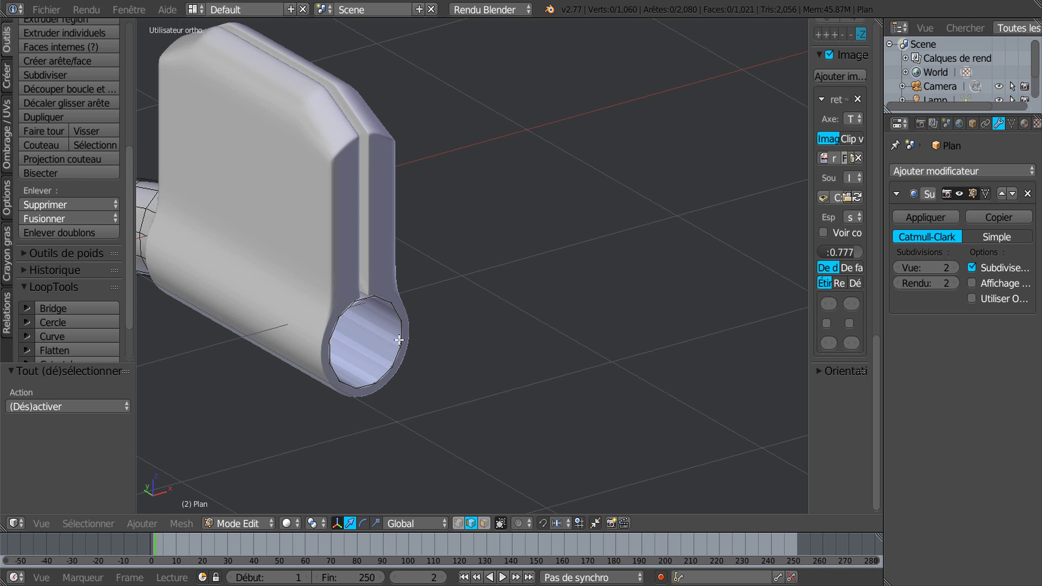
pyautogui.moveTo(488, 396); pyautogui.dragTo(501, 398, button='middle')
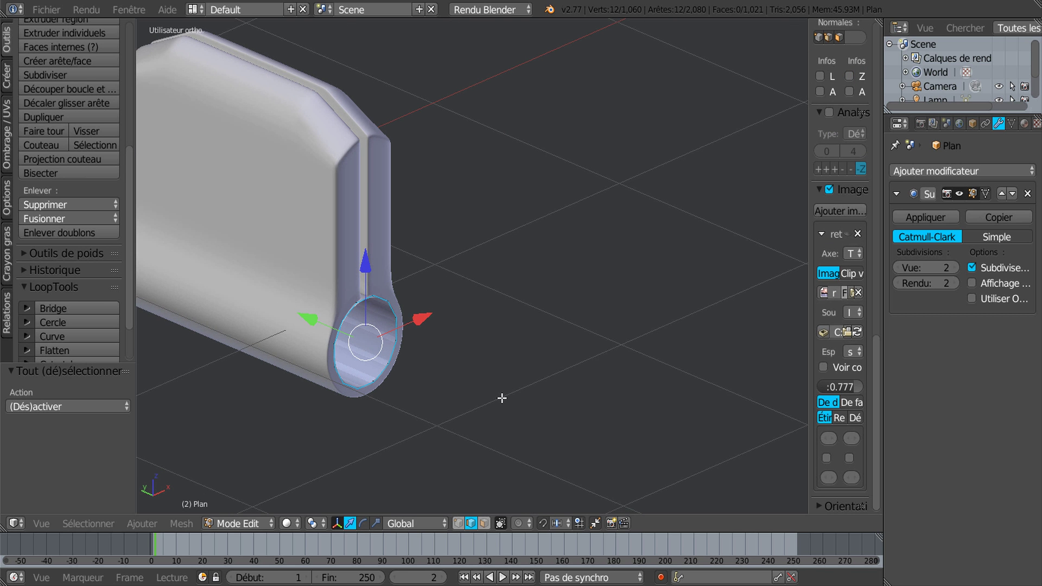
pyautogui.press('e')
pyautogui.rightClick(501, 397)
pyautogui.moveTo(313, 320); pyautogui.dragTo(320, 326)
pyautogui.moveTo(414, 386); pyautogui.dragTo(485, 394, button='middle')
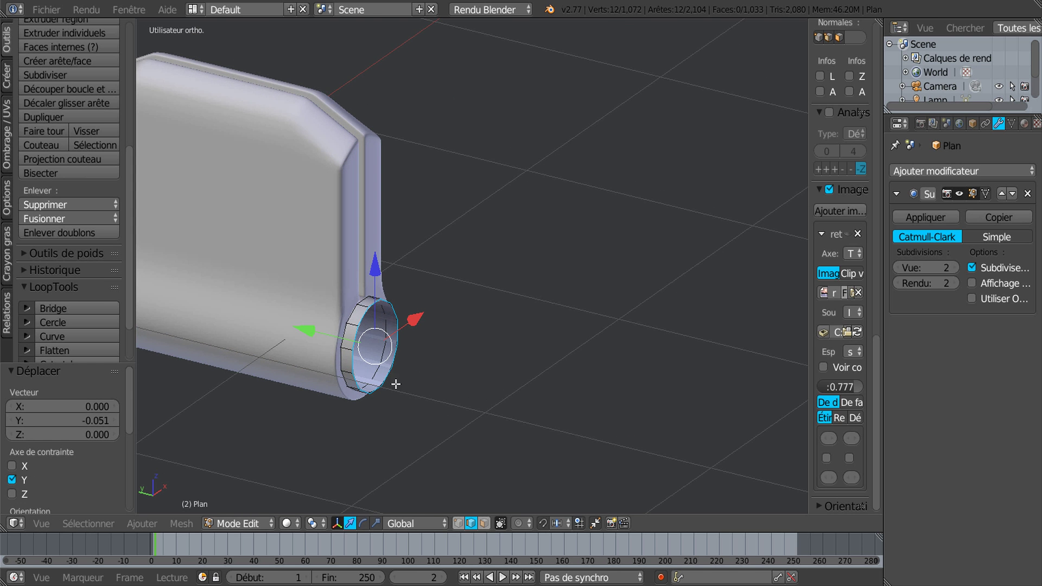
# Extrude the tube's end loop again, scale it to 0.886 and move it -0.019 along Y to bevel the cap
pyautogui.moveTo(396, 384); pyautogui.dragTo(367, 377, button='middle')
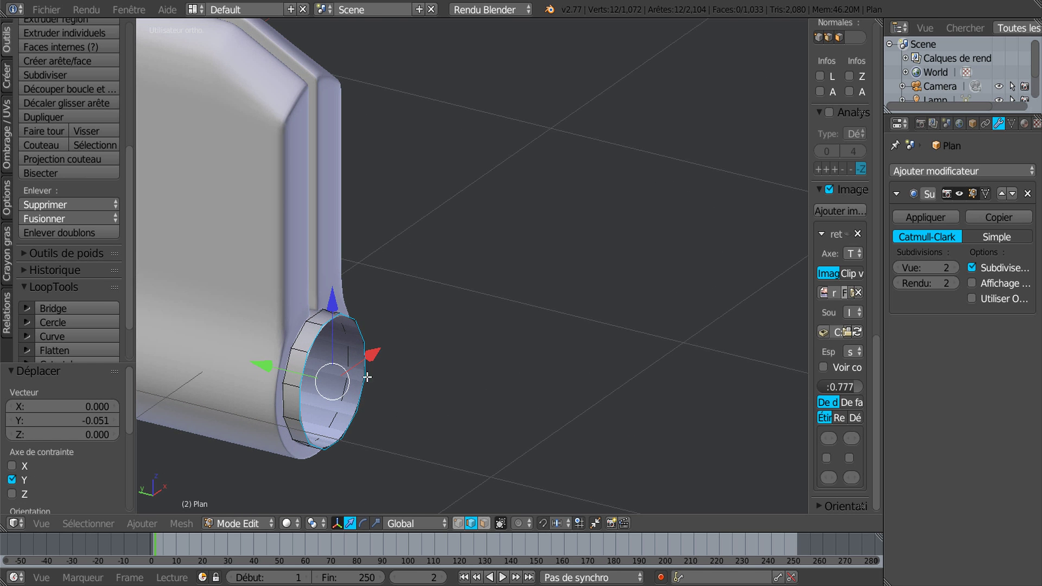
pyautogui.press('e')
pyautogui.press('s')
pyautogui.click(425, 465)
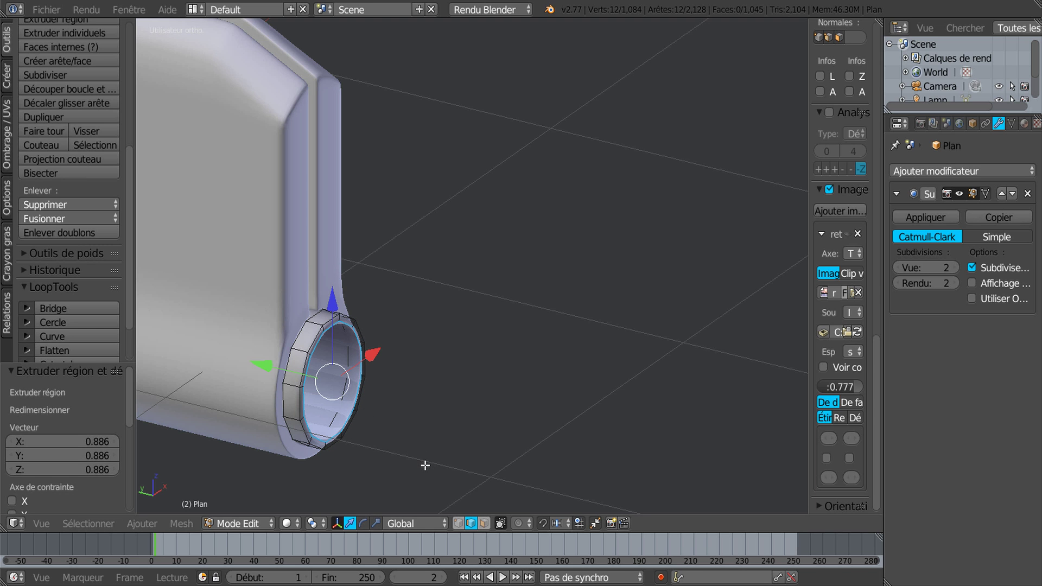
pyautogui.moveTo(265, 365); pyautogui.dragTo(270, 365)
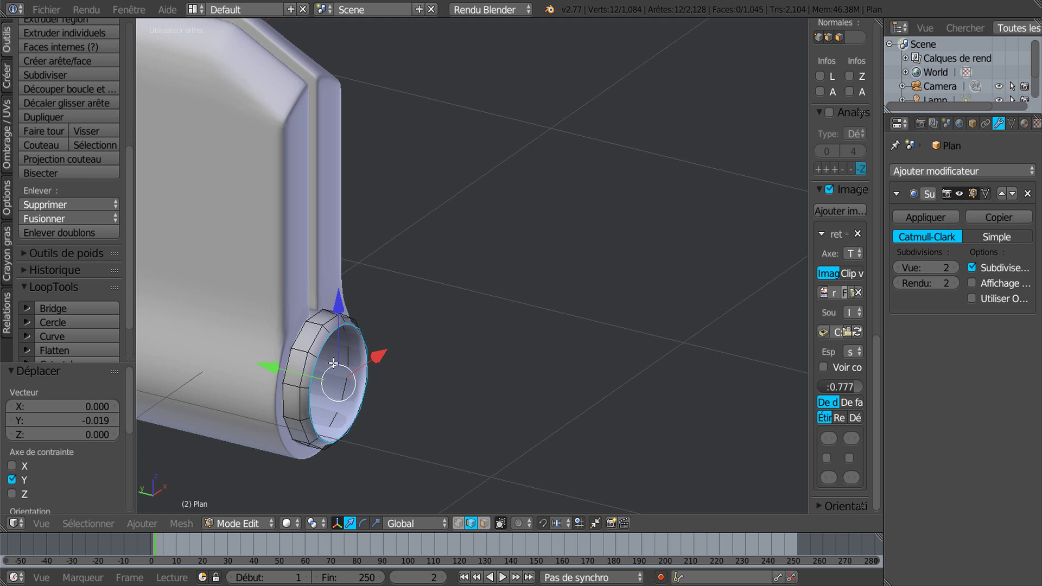
# Close the tube's end by extruding the inner loop and scaling it to 0 at the centre
pyautogui.press('e')
pyautogui.press('s')
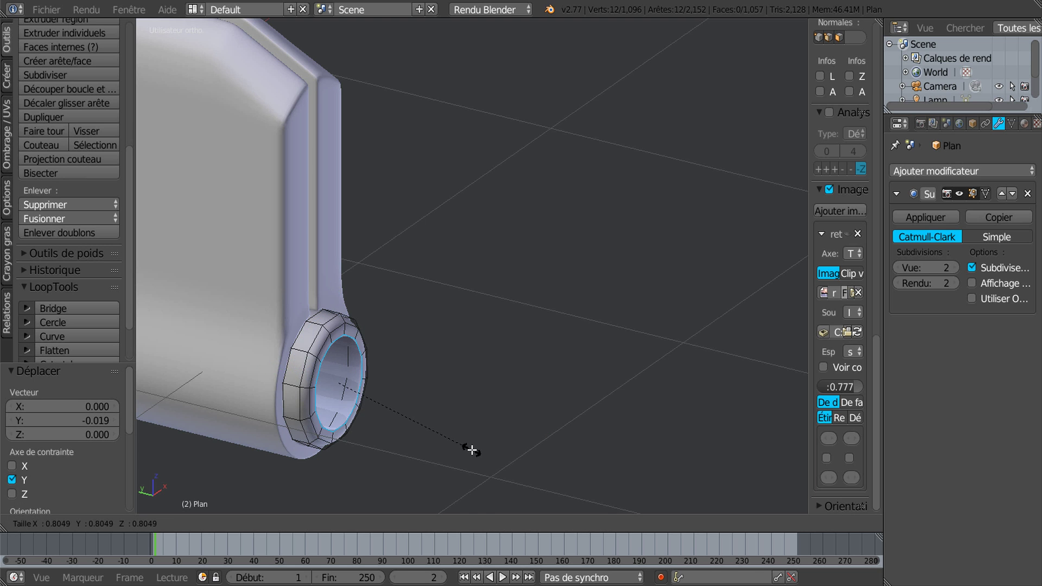
pyautogui.click(446, 433)
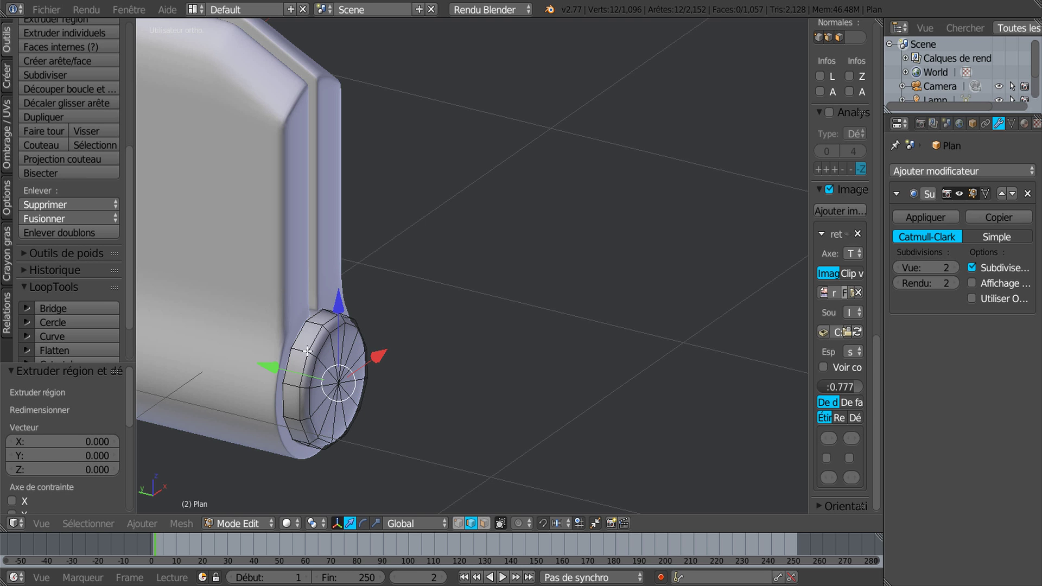
# Cut two supporting edge loops around the tube's end cap, near its bevelled rim
pyautogui.moveTo(307, 351); pyautogui.dragTo(294, 344, button='middle')
pyautogui.hotkey('ctrl', 'r')
pyautogui.click(298, 338)
pyautogui.click(298, 334)
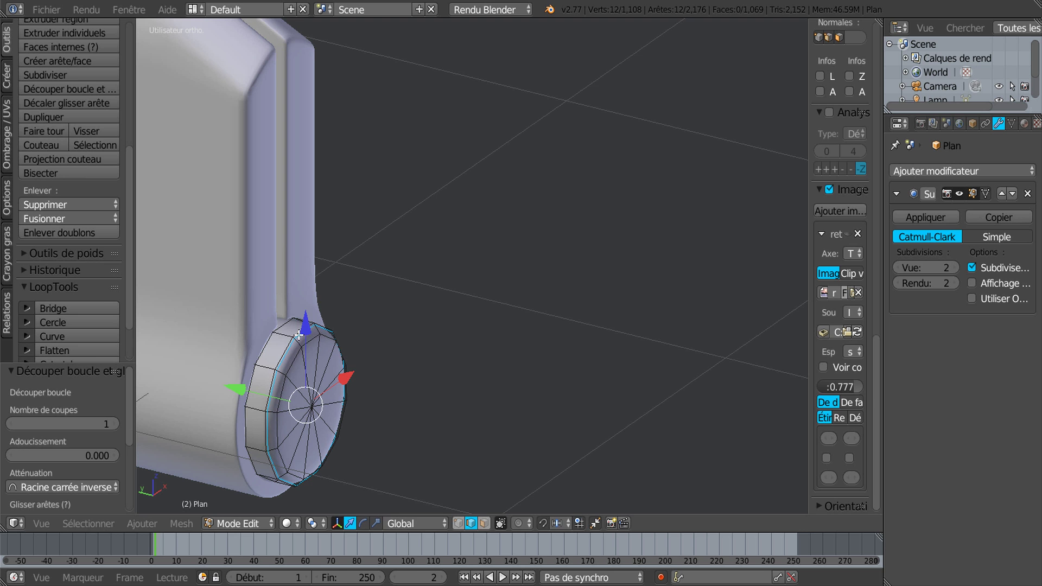
pyautogui.hotkey('ctrl', 'r')
pyautogui.click(299, 340)
pyautogui.click(299, 340)
# Switch to wireframe display, set the sleeve's viewport subdivision level to 0 and open its mesh for editing
pyautogui.moveTo(300, 340); pyautogui.dragTo(458, 288, button='middle')
pyautogui.moveTo(487, 351); pyautogui.dragTo(491, 392, button='middle')
pyautogui.scroll(4, 502, 312)
pyautogui.moveTo(502, 308); pyautogui.dragTo(492, 354, button='middle')
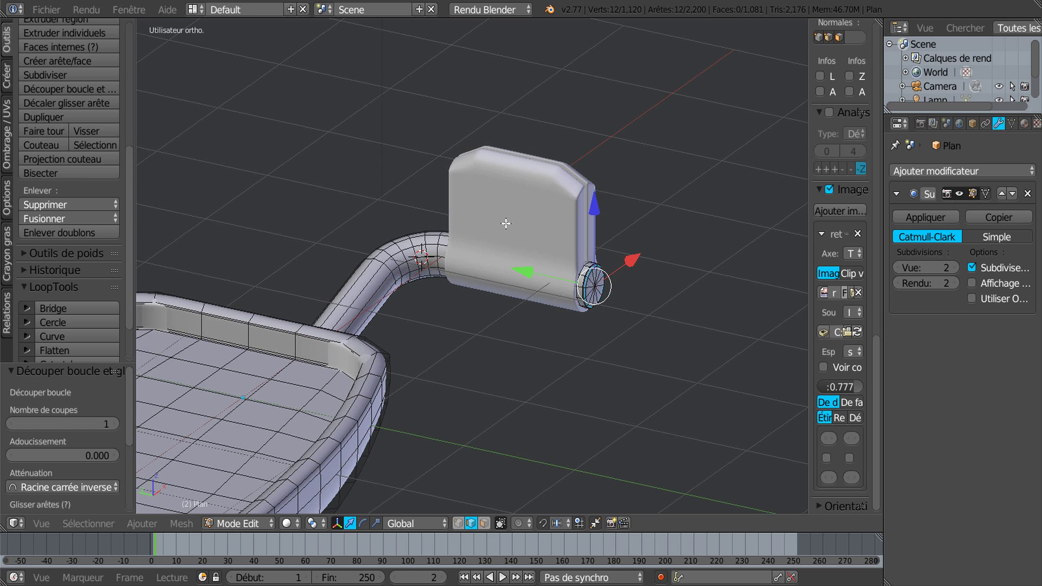
pyautogui.scroll(3, 506, 223)
pyautogui.press('Tab')
pyautogui.rightClick(518, 208)
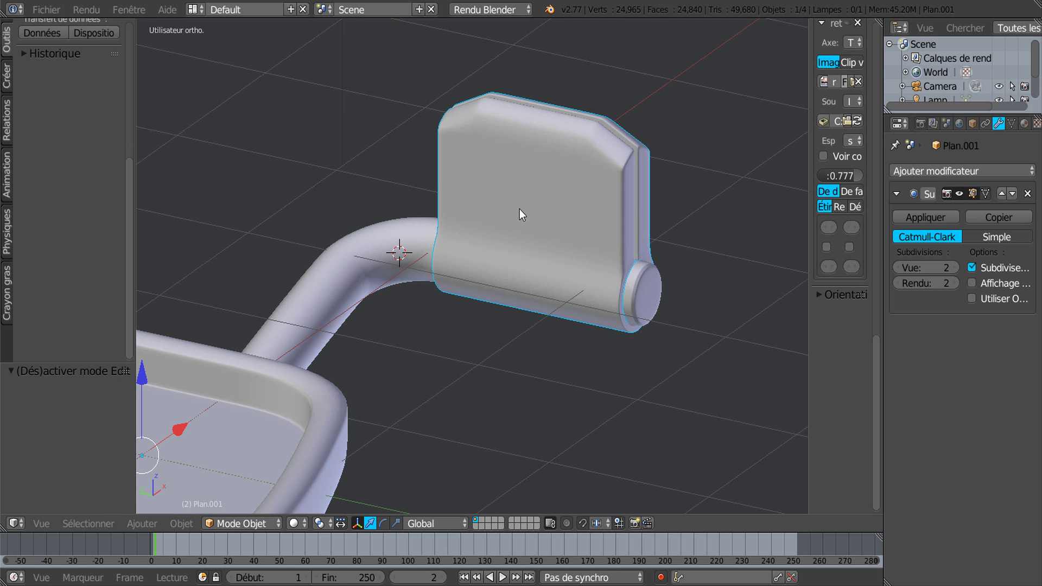
pyautogui.press('z')
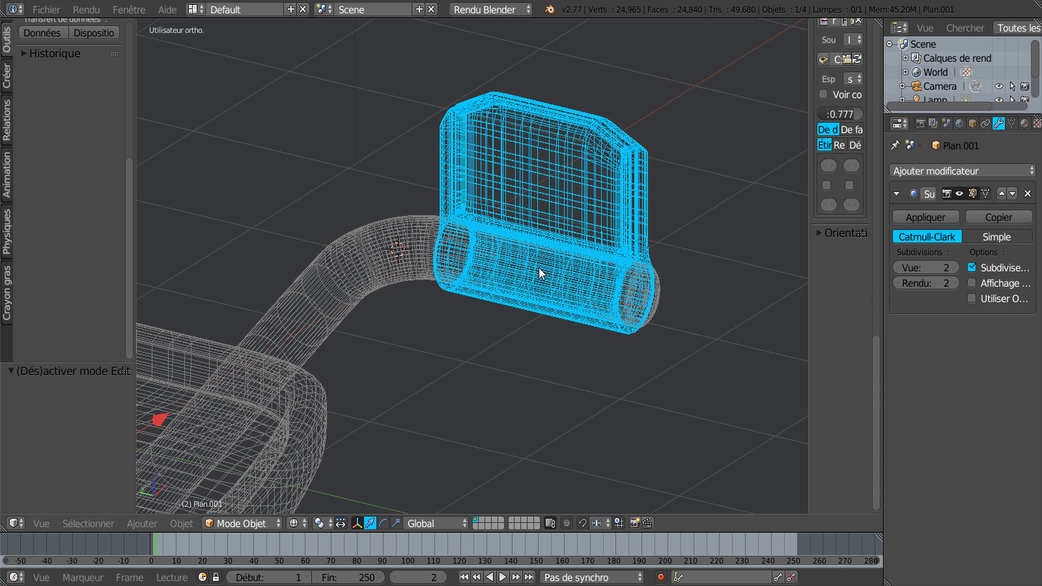
pyautogui.click(891, 270)
pyautogui.write('0')
pyautogui.press('Return')
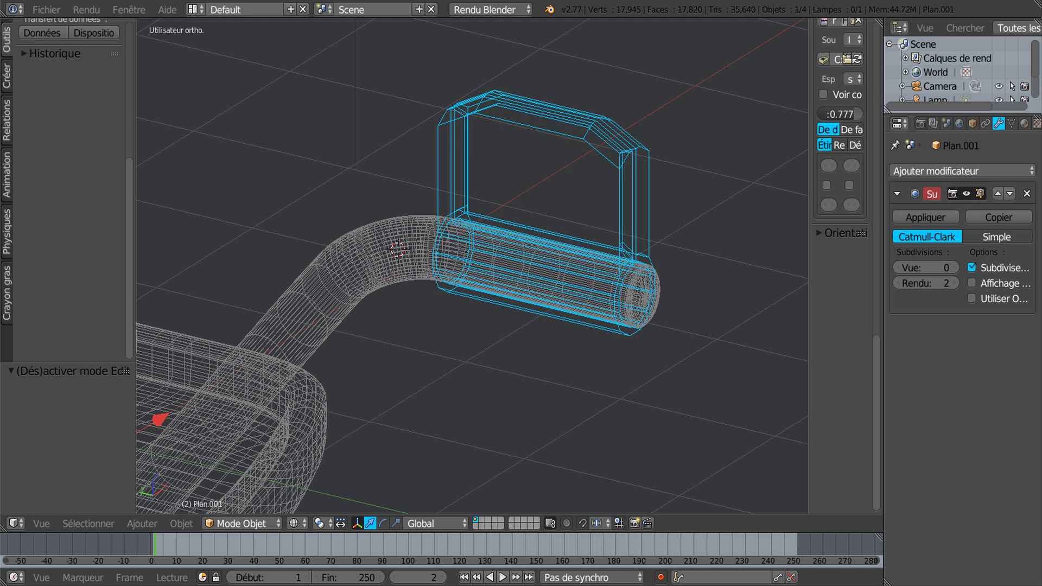
pyautogui.press('Tab')
pyautogui.scroll(1, 653, 298)
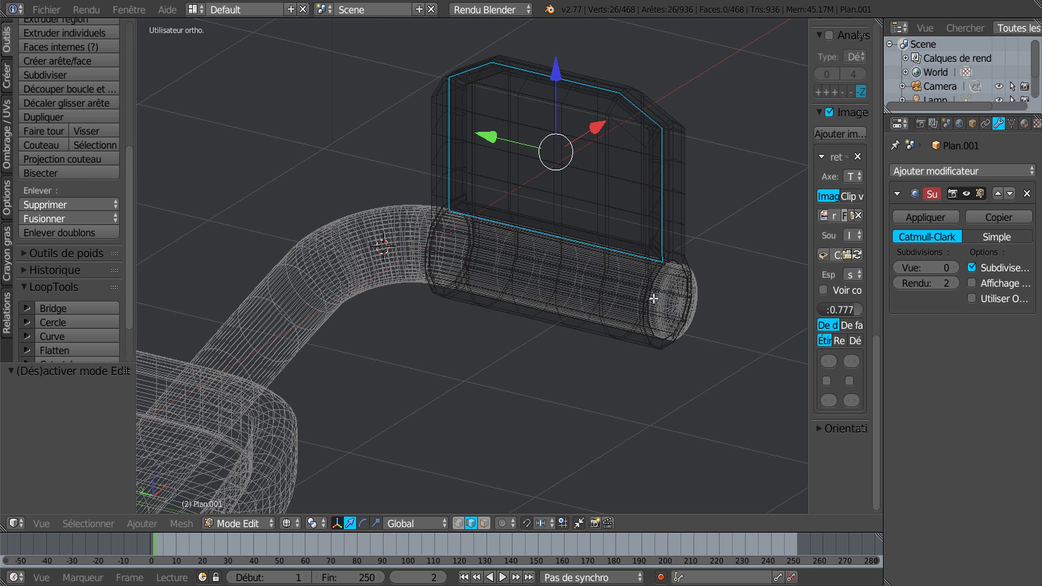
# Select the sleeve's entire mesh in solid display and show its material settings in a widened properties editor
pyautogui.press('z')
pyautogui.press('a')
pyautogui.press('a')
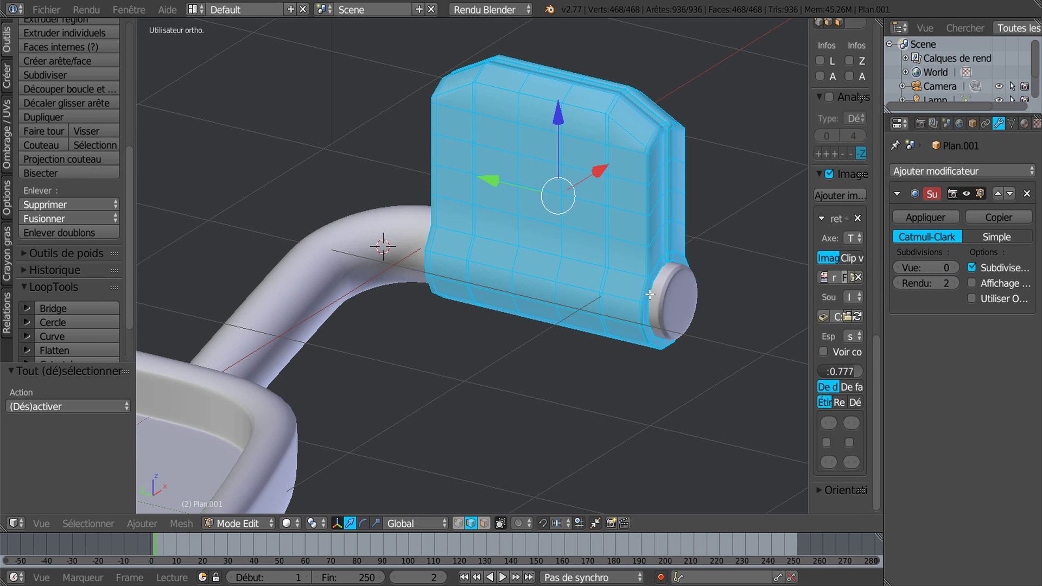
pyautogui.scroll(-1, 650, 294)
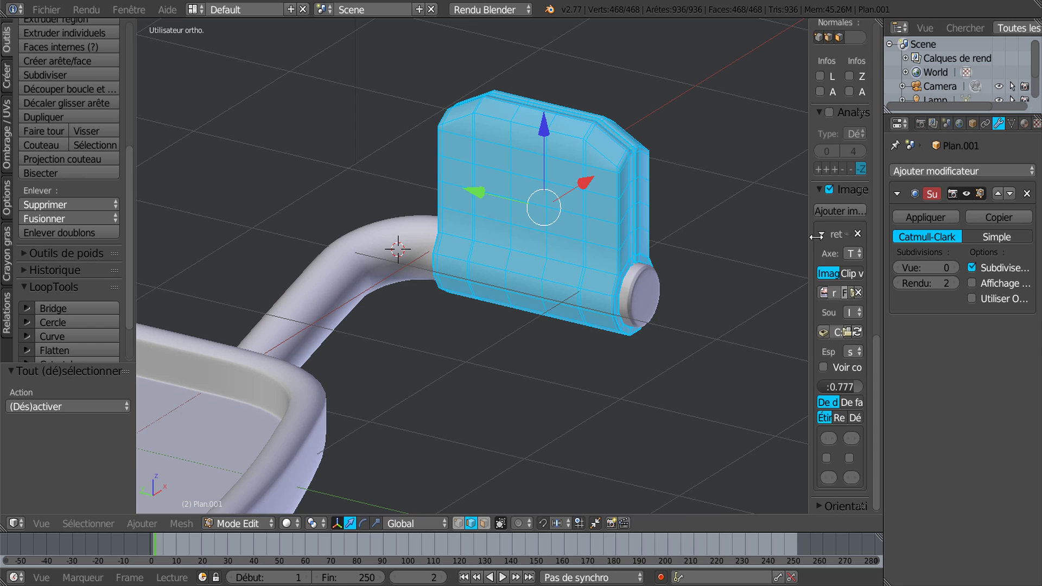
pyautogui.moveTo(816, 236); pyautogui.dragTo(868, 238)
pyautogui.click(1024, 123)
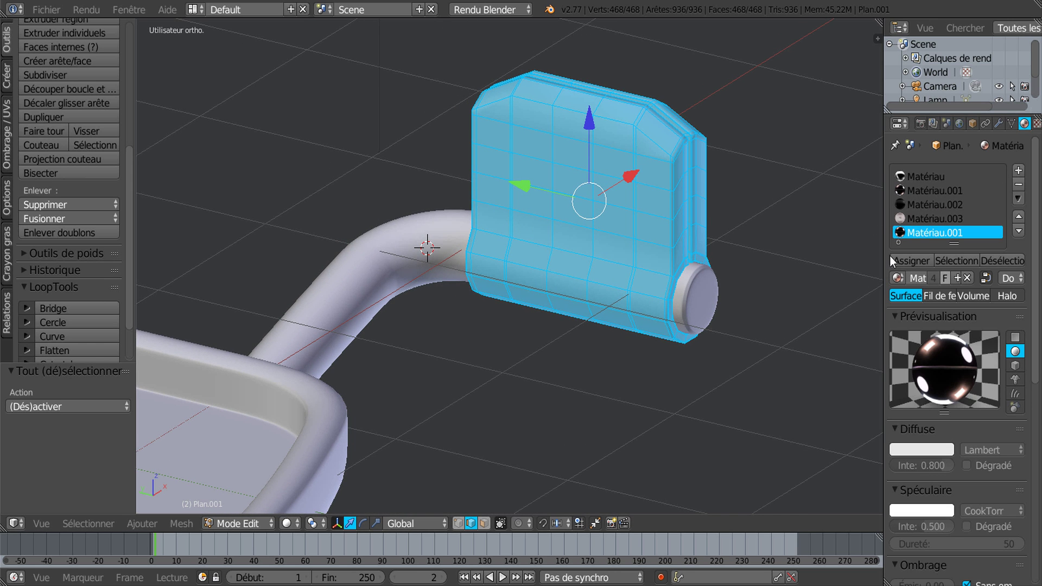
pyautogui.moveTo(885, 249); pyautogui.dragTo(775, 262)
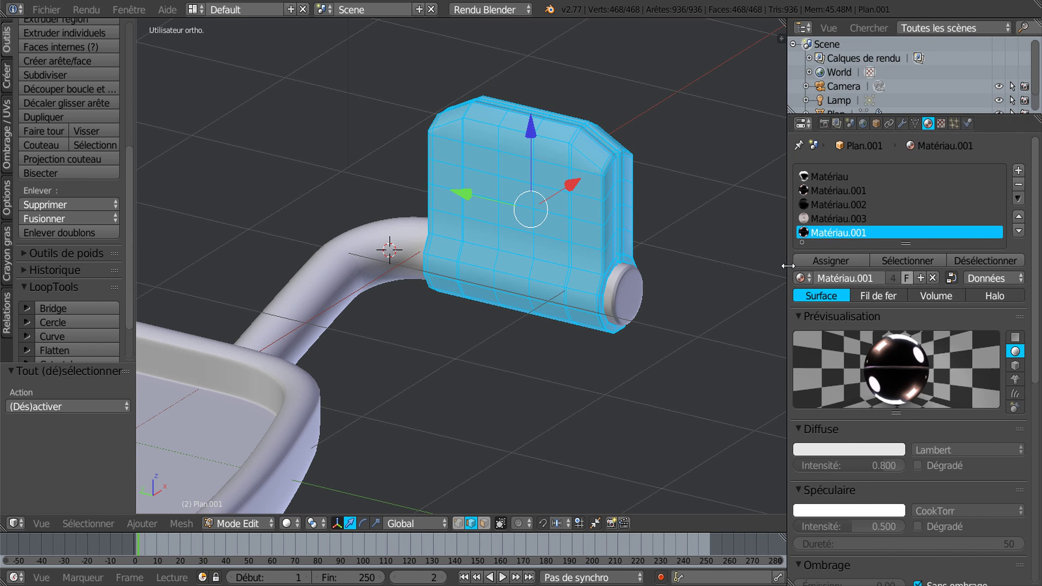
# Add a material slot to the sleeve with a new material and make that material shadeless (Sans ombrage)
pyautogui.click(1018, 170)
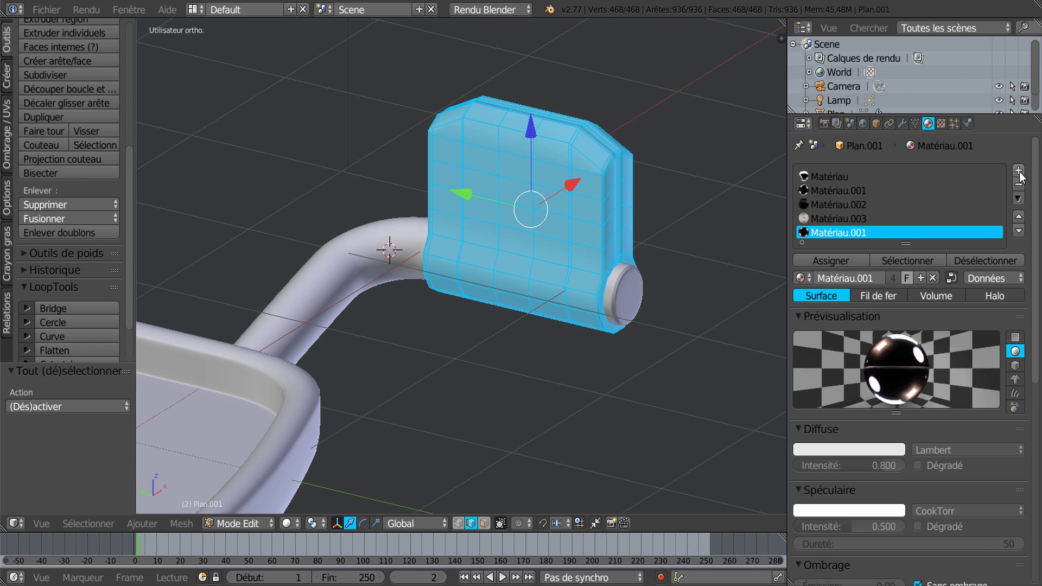
pyautogui.click(904, 278)
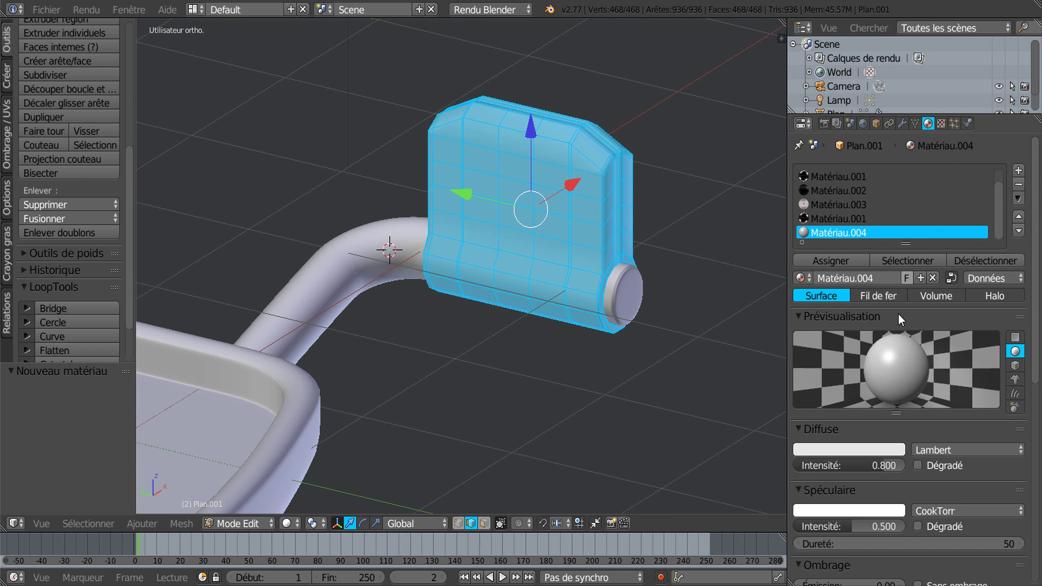
pyautogui.scroll(-3, 902, 353)
pyautogui.click(918, 501)
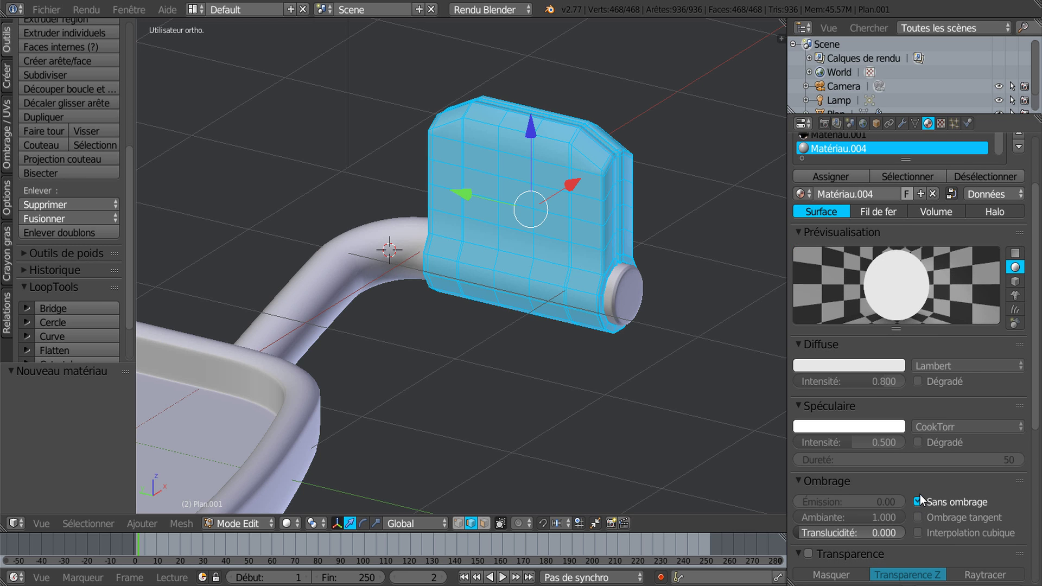
# Create a new texture in the material's first texture slot and set its mapping coordinates to Réflexion
pyautogui.click(941, 123)
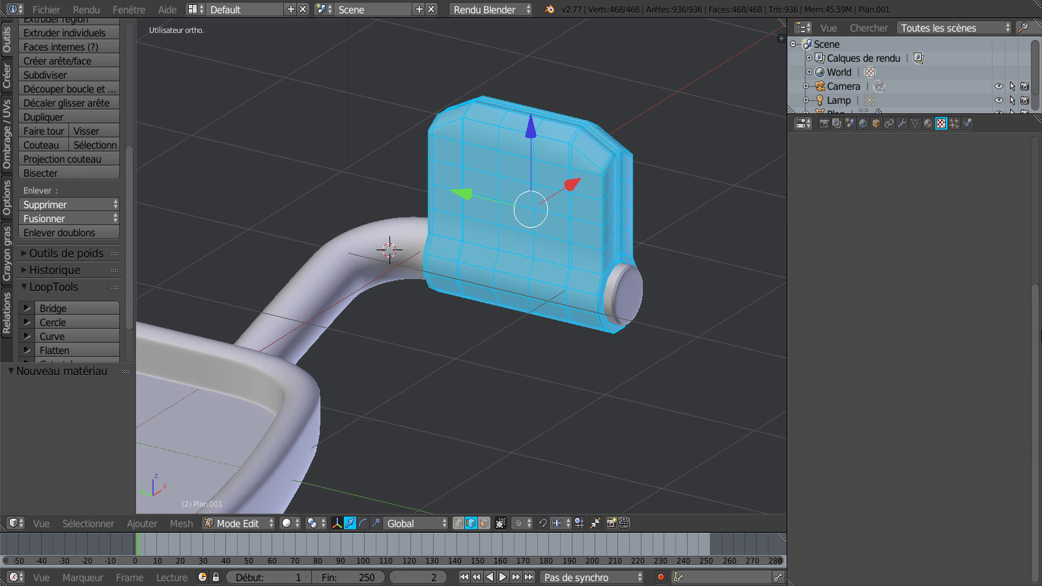
pyautogui.scroll(4, 1034, 250)
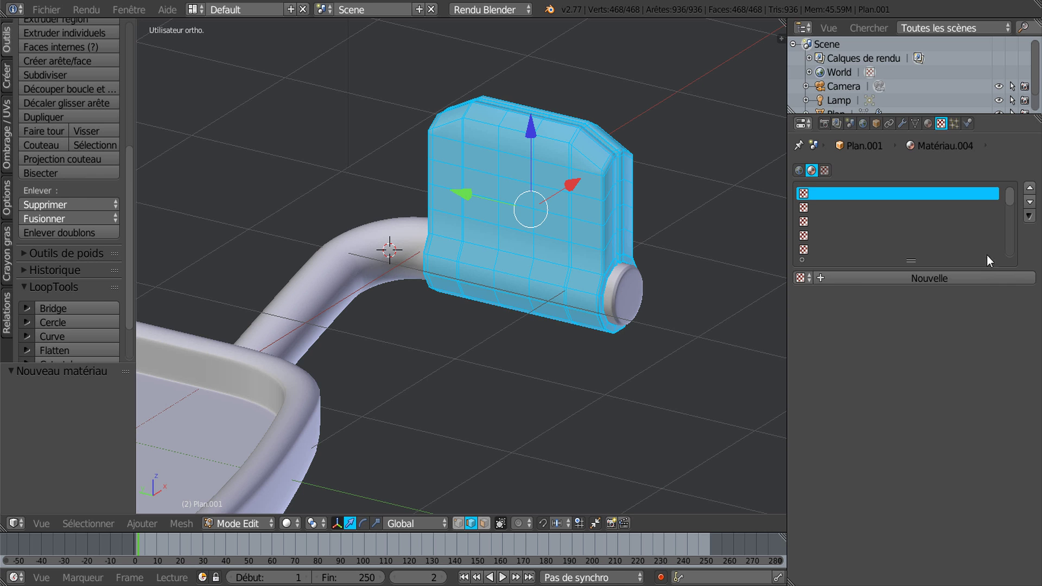
pyautogui.click(952, 281)
pyautogui.scroll(-2, 906, 326)
pyautogui.scroll(-1, 906, 327)
pyautogui.click(907, 354)
pyautogui.click(877, 292)
pyautogui.click(921, 359)
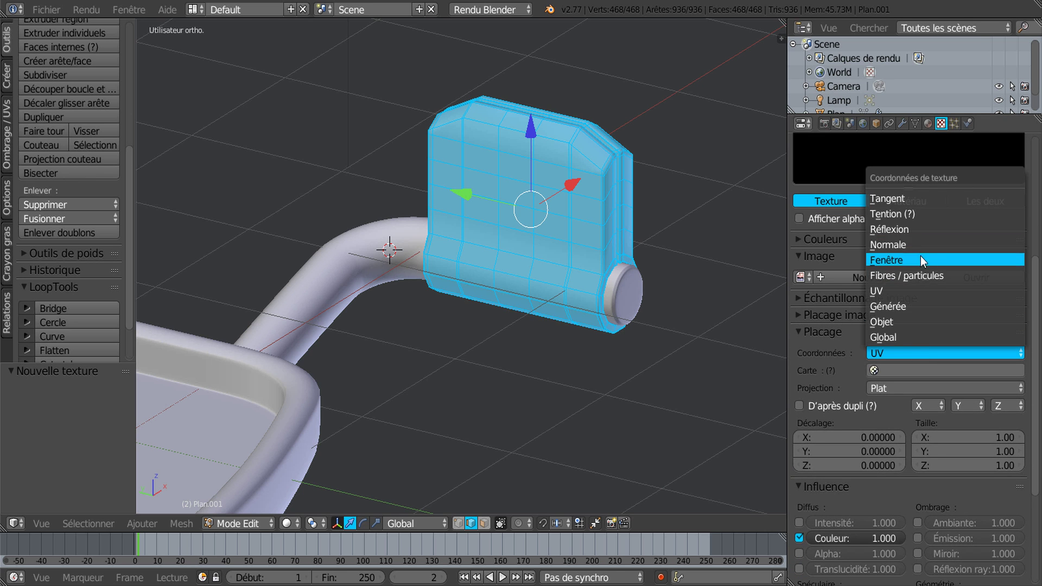
pyautogui.click(920, 230)
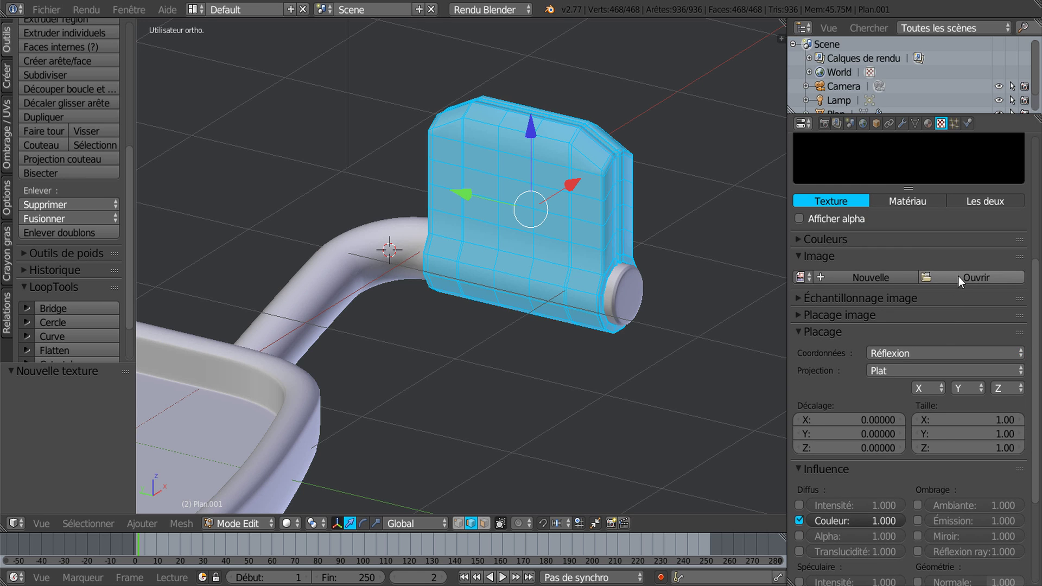
# Load the image ending in "125 R 15 2CV SVM6 4.png" from the Texture Caoutchouc folder into the texture
pyautogui.click(958, 276)
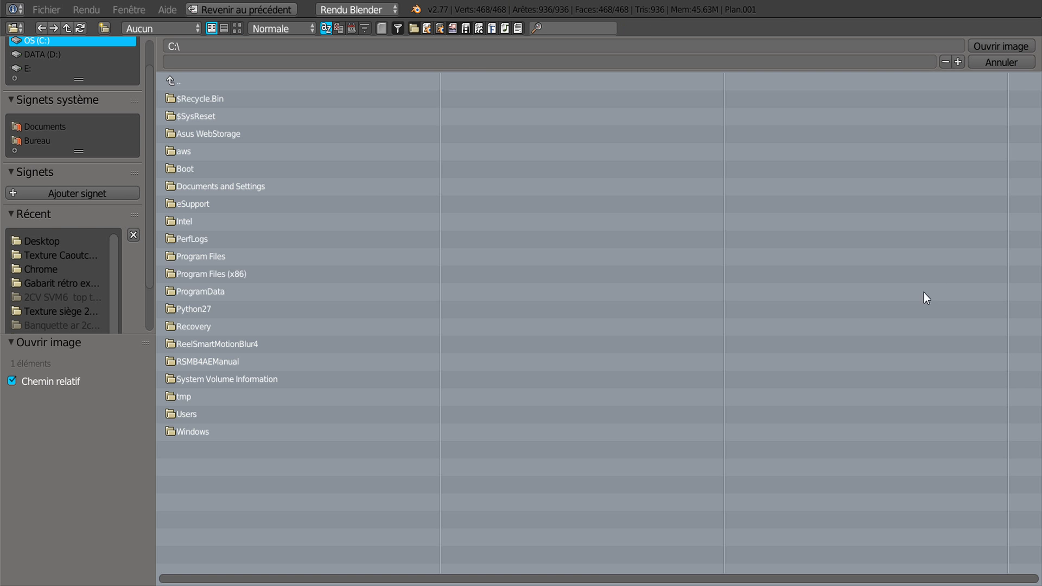
pyautogui.click(48, 256)
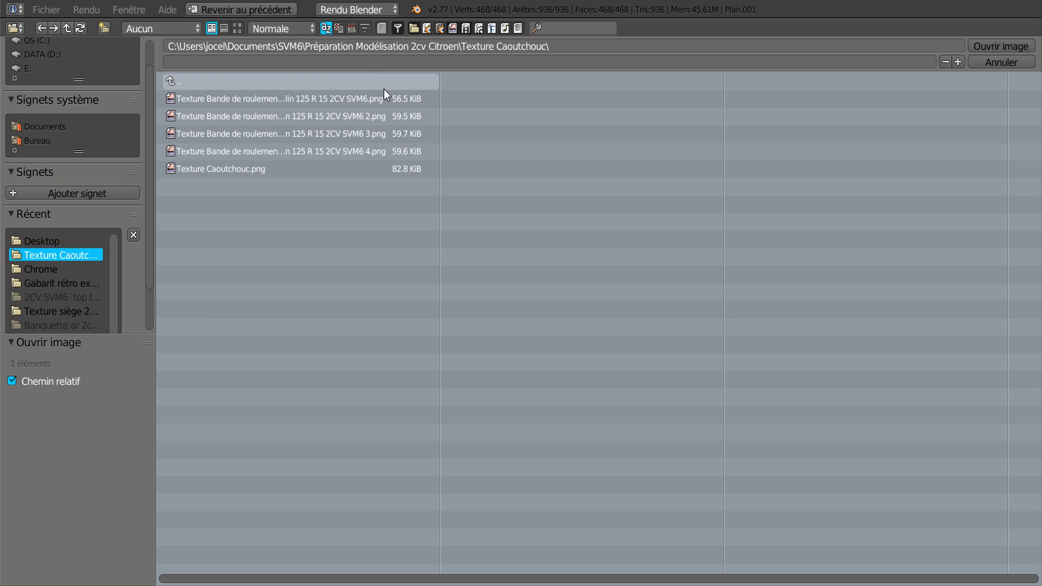
pyautogui.click(237, 28)
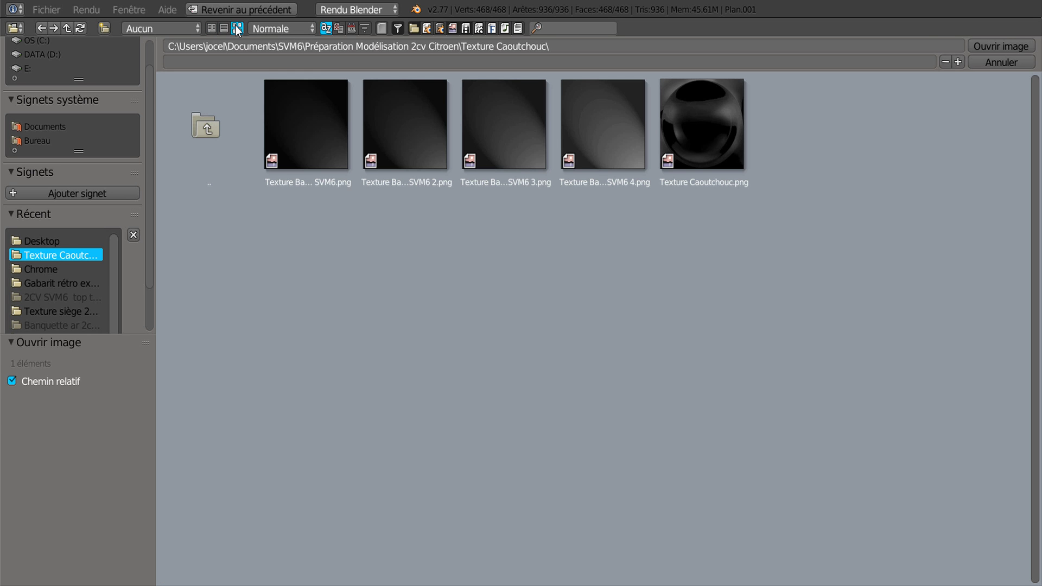
pyautogui.click(602, 133)
pyautogui.click(987, 45)
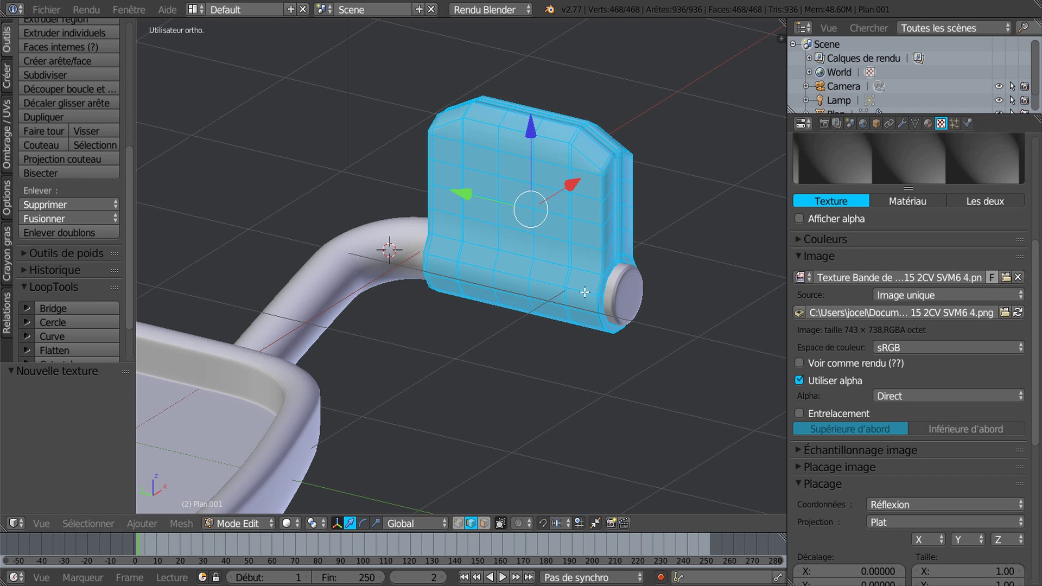
# Assign the new rubber material to the sleeve's selected faces and switch the viewport shading to Matériau
pyautogui.click(927, 123)
pyautogui.click(830, 177)
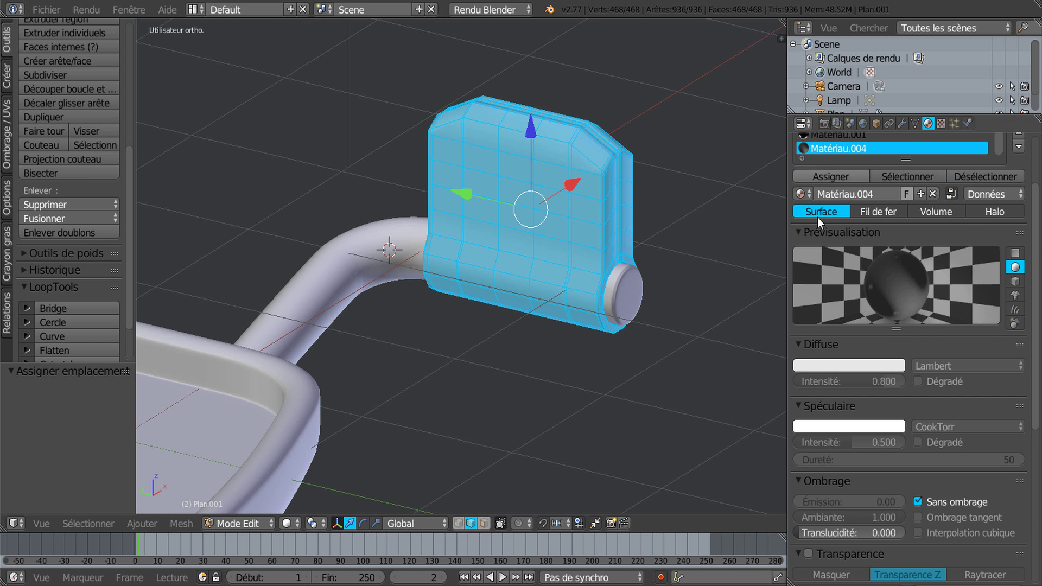
pyautogui.click(288, 523)
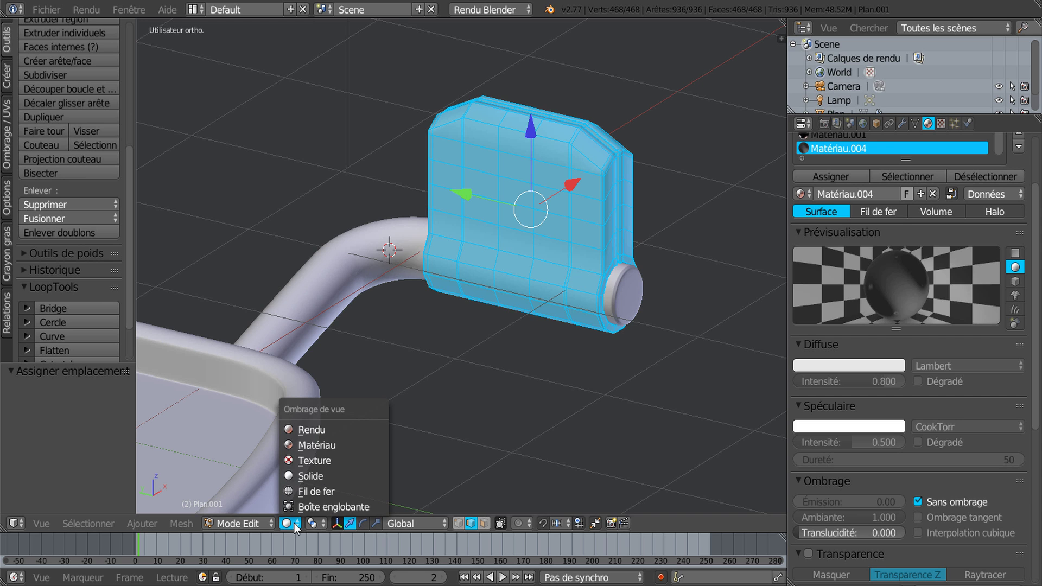
pyautogui.click(313, 446)
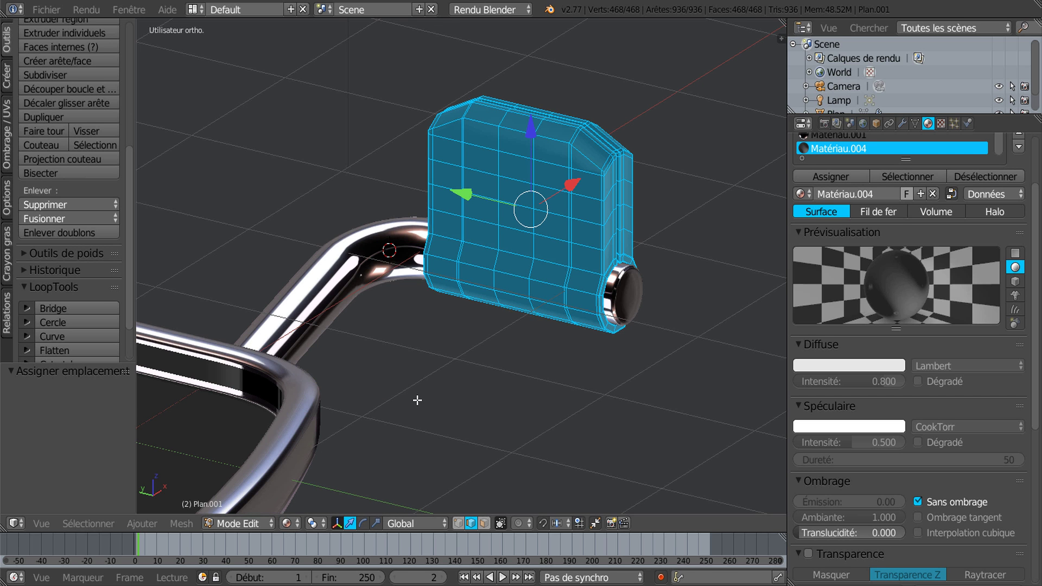
pyautogui.press('Tab')
pyautogui.moveTo(451, 394); pyautogui.dragTo(500, 359, button='middle')
pyautogui.press('Tab')
pyautogui.moveTo(548, 325); pyautogui.dragTo(599, 308, button='middle')
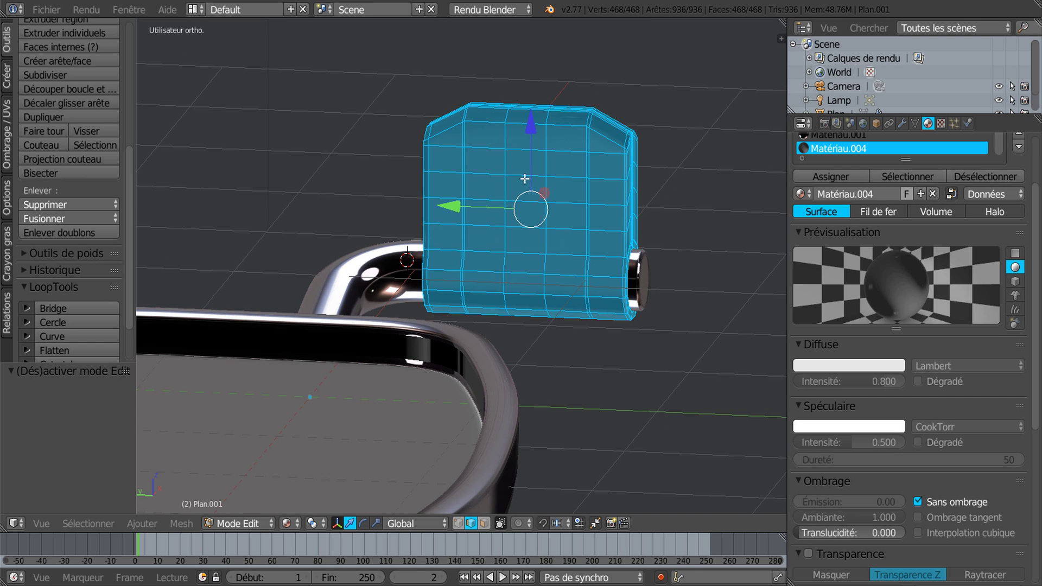
# Select the central 3 by 3 group of faces on the upright block's broad side and scale it to 0.663 along Y
pyautogui.click(483, 523)
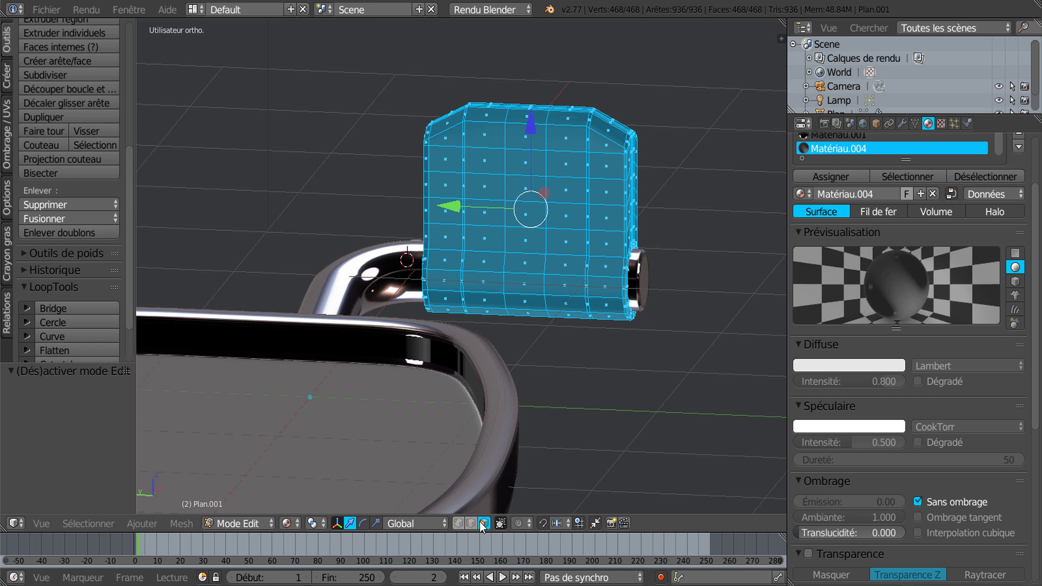
pyautogui.rightClick(501, 183)
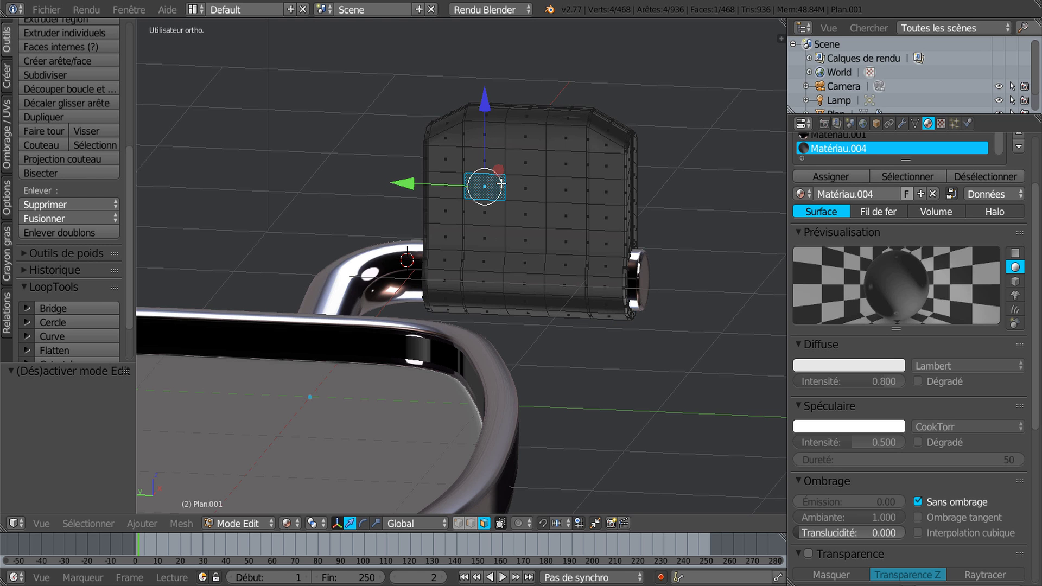
pyautogui.keyDown('shift'); pyautogui.rightClick(529, 186); pyautogui.keyUp('shift')
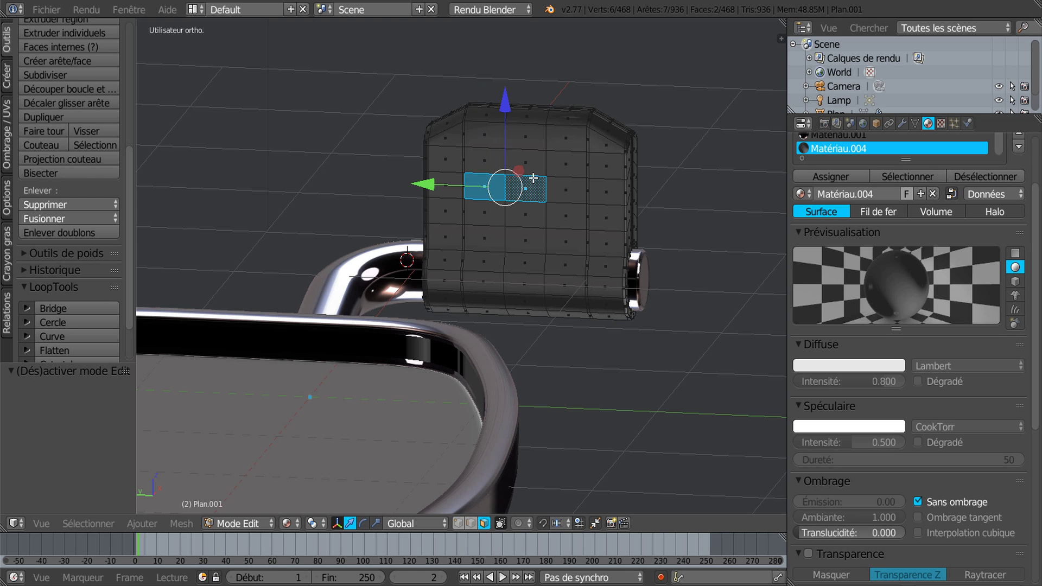
pyautogui.keyDown('shift'); pyautogui.rightClick(560, 187); pyautogui.keyUp('shift')
pyautogui.keyDown('shift'); pyautogui.rightClick(560, 210); pyautogui.keyUp('shift')
pyautogui.keyDown('shift'); pyautogui.rightClick(539, 214); pyautogui.keyUp('shift')
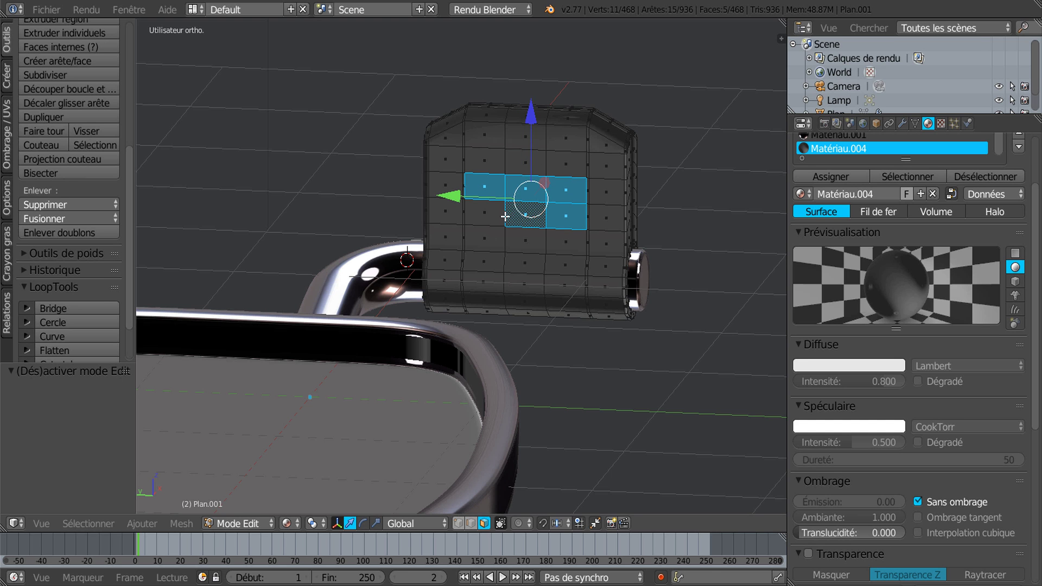
pyautogui.keyDown('shift'); pyautogui.rightClick(506, 218); pyautogui.keyUp('shift')
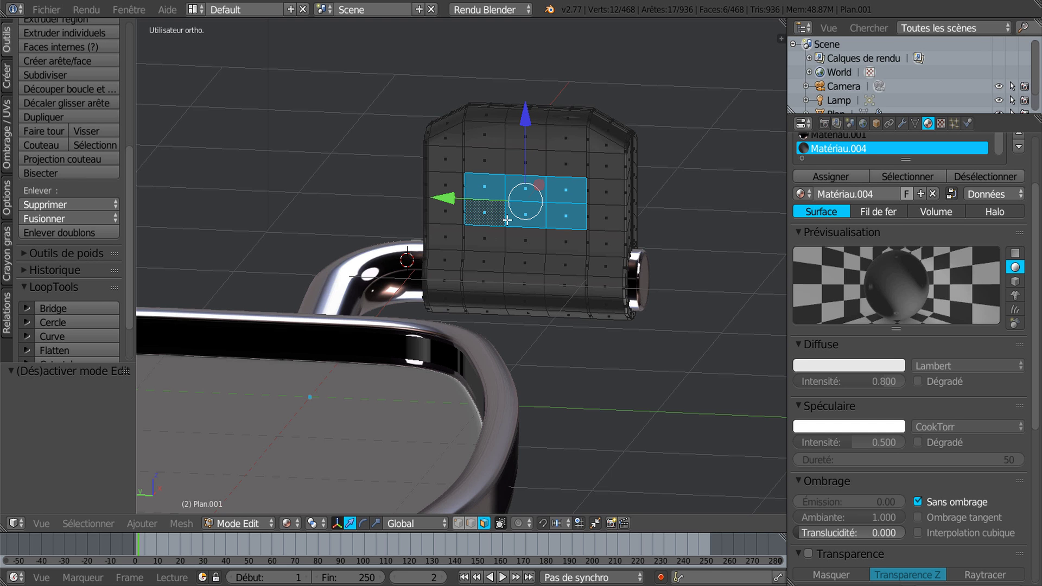
pyautogui.keyDown('shift'); pyautogui.rightClick(501, 164); pyautogui.keyUp('shift')
pyautogui.keyDown('shift'); pyautogui.rightClick(525, 161); pyautogui.keyUp('shift')
pyautogui.keyDown('shift'); pyautogui.rightClick(559, 160); pyautogui.keyUp('shift')
pyautogui.moveTo(558, 249)
pyautogui.mouseDown(button='middle')
pyautogui.moveTo(570, 274)
pyautogui.moveTo(576, 258)
pyautogui.mouseUp(button='middle')
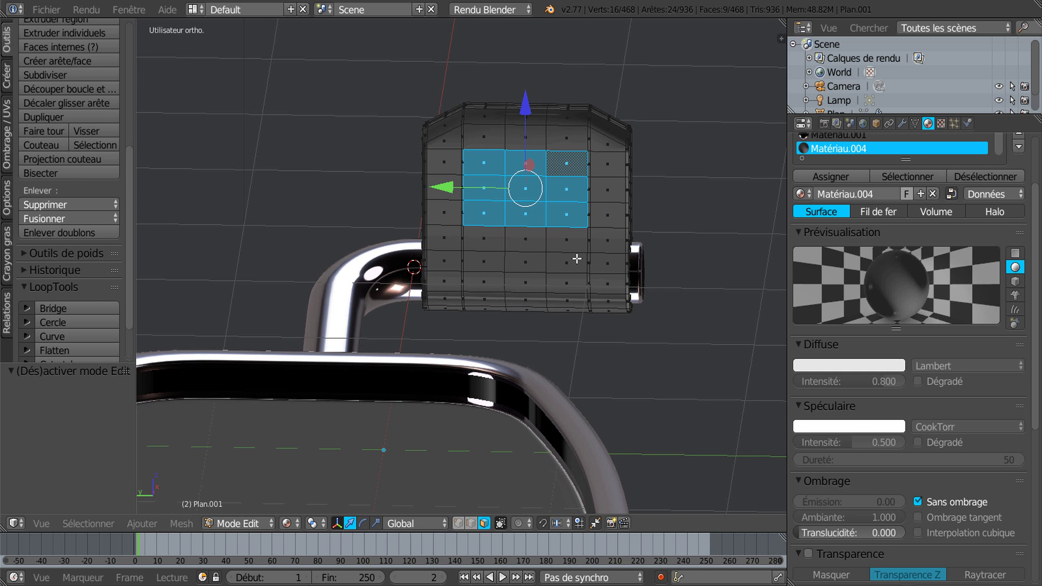
pyautogui.moveTo(550, 193); pyautogui.dragTo(550, 181, button='middle')
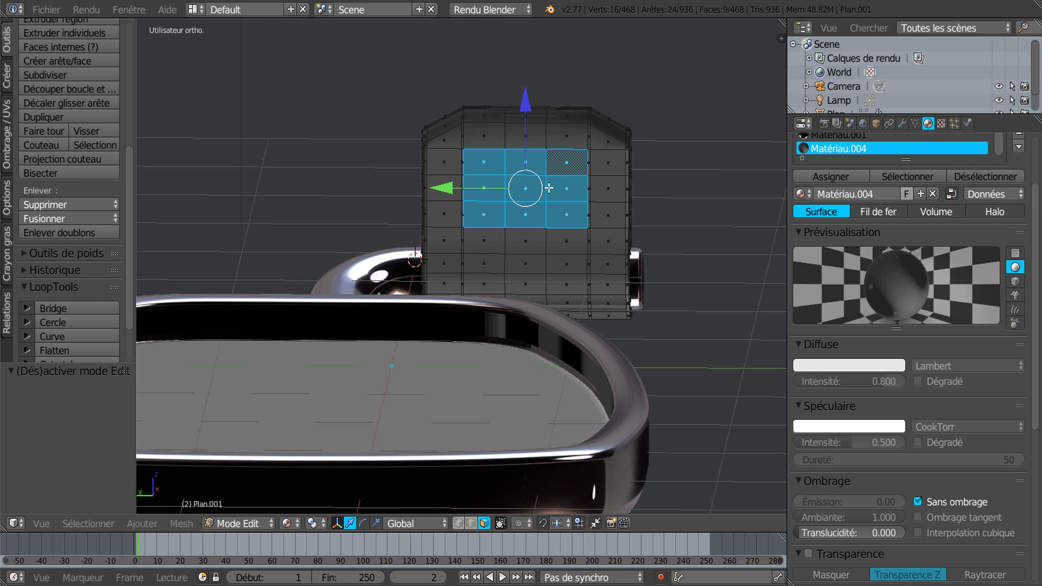
pyautogui.click(374, 523)
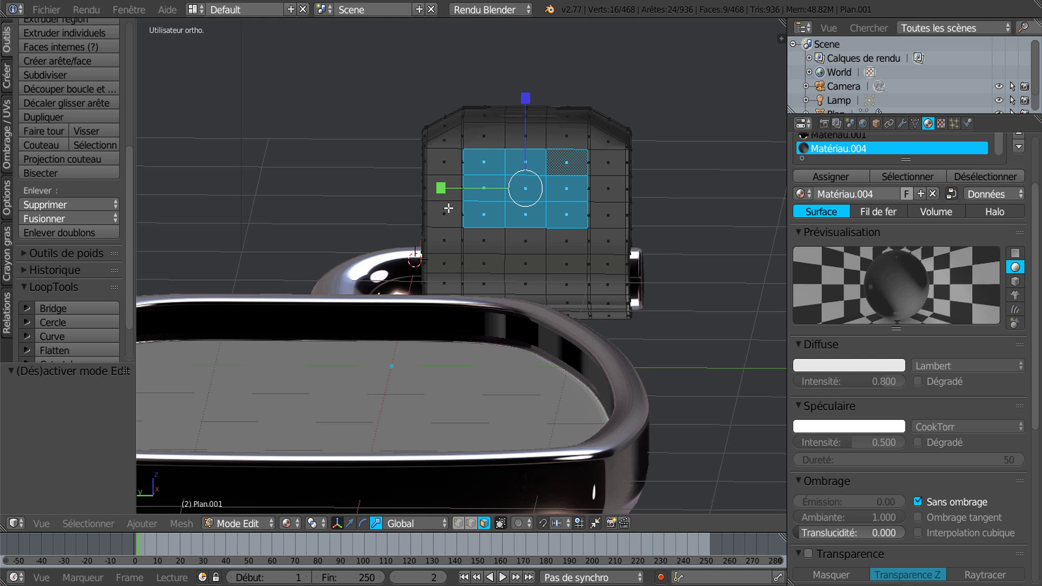
pyautogui.moveTo(444, 189); pyautogui.dragTo(471, 187)
pyautogui.moveTo(514, 165); pyautogui.dragTo(380, 250, button='middle')
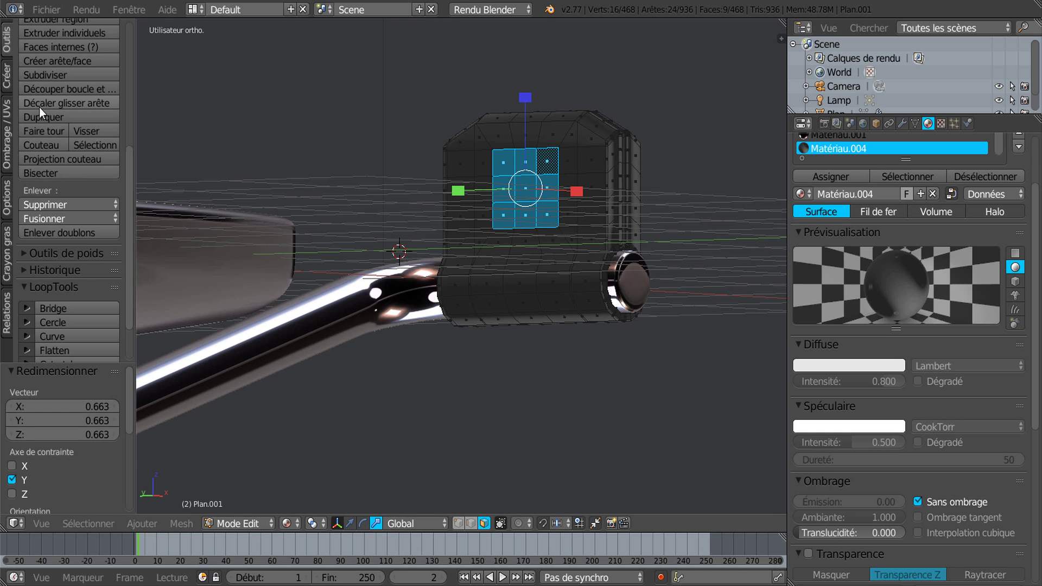
# Subdivide the selected face patch with one cut and round it into a circle with LoopTools Circle
pyautogui.click(43, 75)
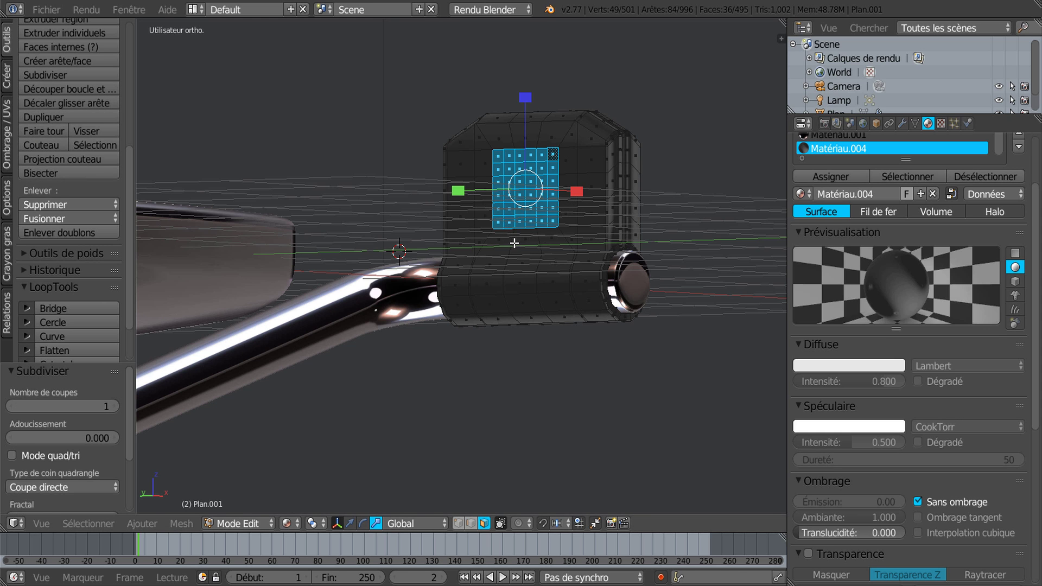
pyautogui.moveTo(514, 243); pyautogui.dragTo(544, 251, button='middle')
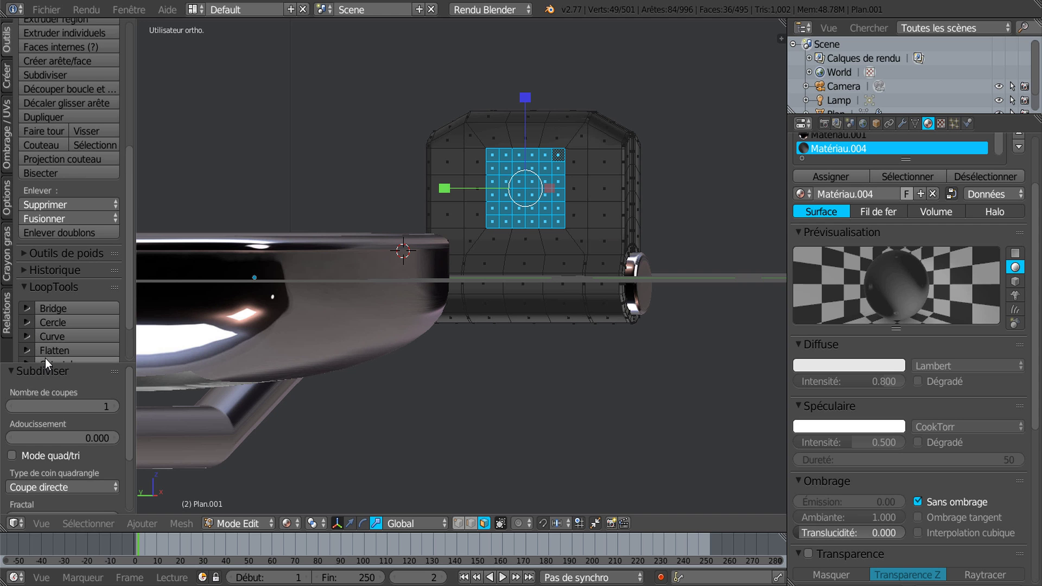
pyautogui.scroll(-3, 44, 358)
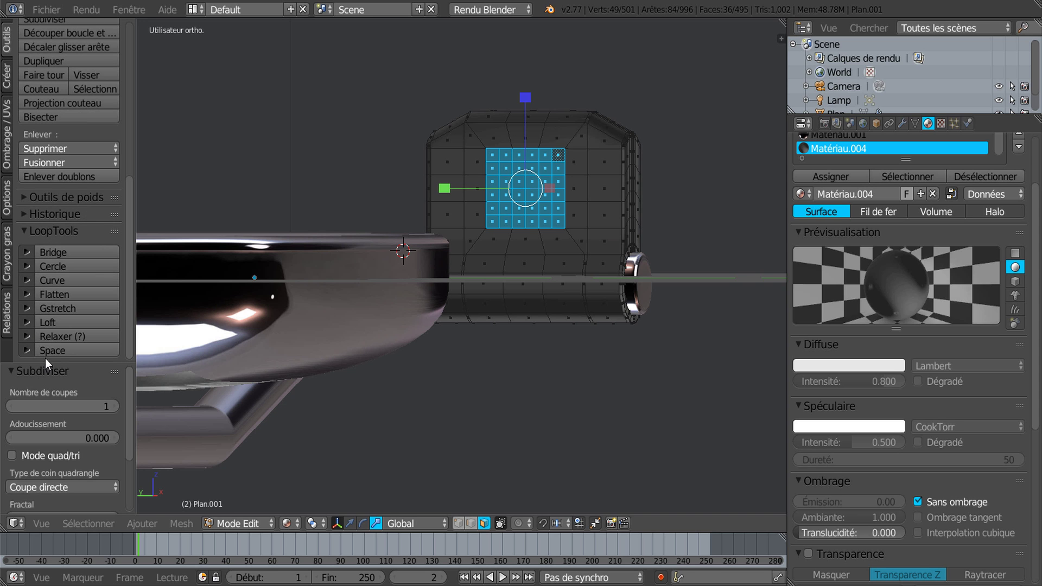
pyautogui.click(47, 267)
pyautogui.moveTo(593, 284); pyautogui.dragTo(583, 310, button='middle')
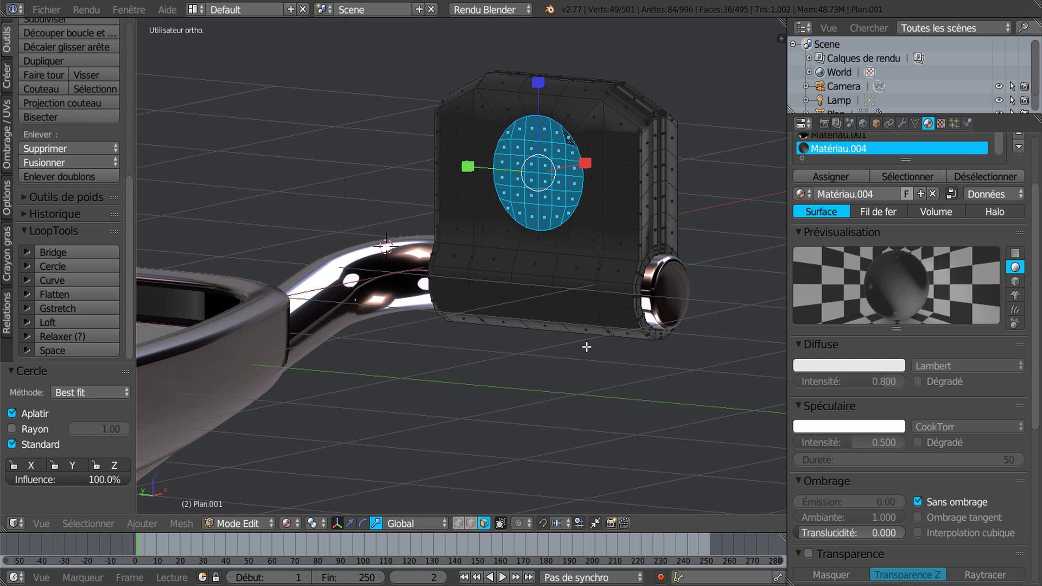
# Scale the circular patch to 0.898 and delete its faces to open a round hole in the block's side
pyautogui.press('s')
pyautogui.click(599, 372)
pyautogui.moveTo(600, 344); pyautogui.dragTo(576, 299, button='middle')
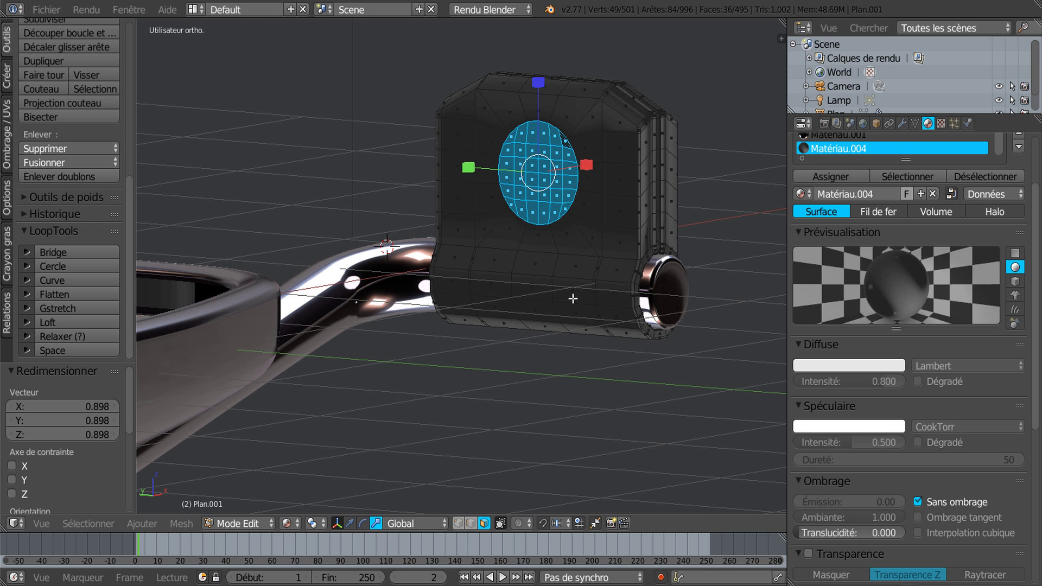
pyautogui.press('x')
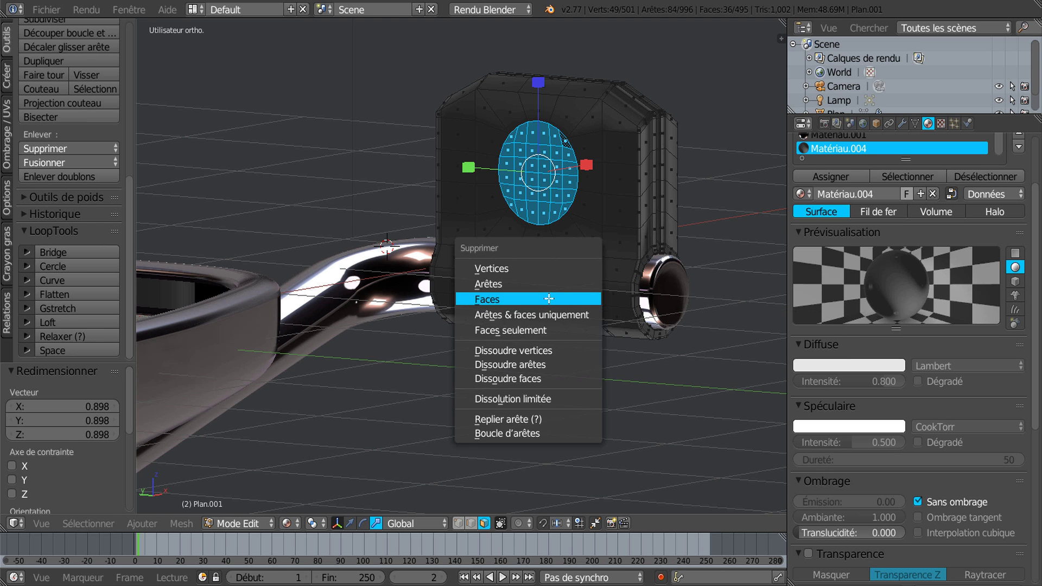
pyautogui.click(551, 299)
pyautogui.moveTo(577, 221); pyautogui.dragTo(610, 217, button='middle')
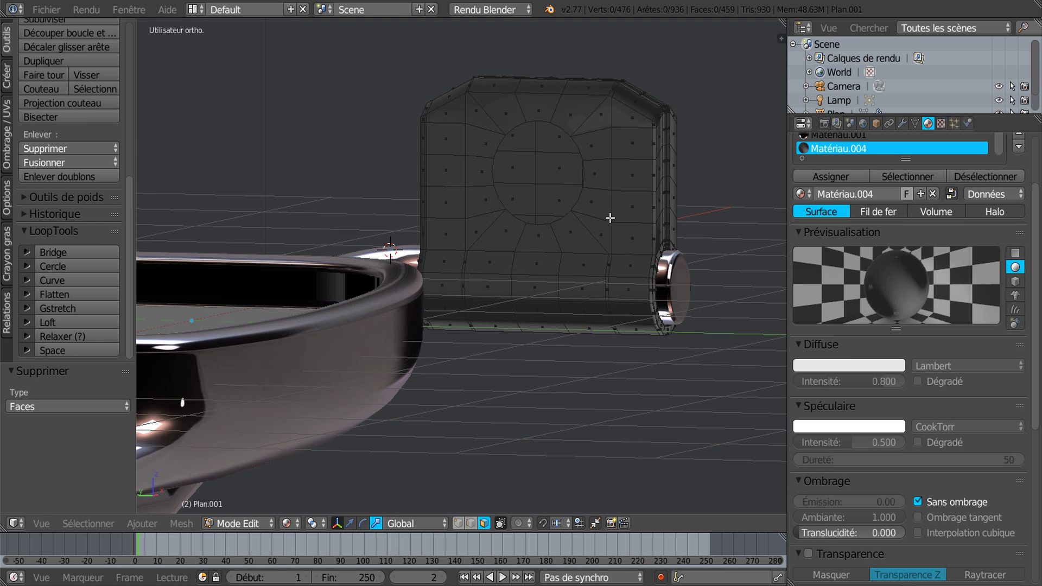
# Select the round hole's boundary loop in the block and extrude it inward, scaled to 0.913
pyautogui.press('a')
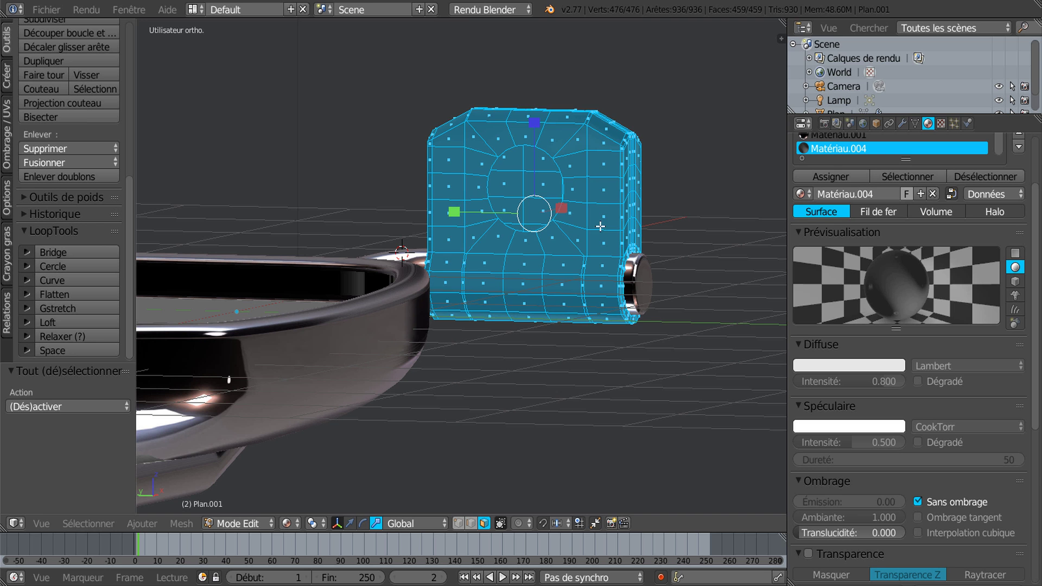
pyautogui.click(97, 524)
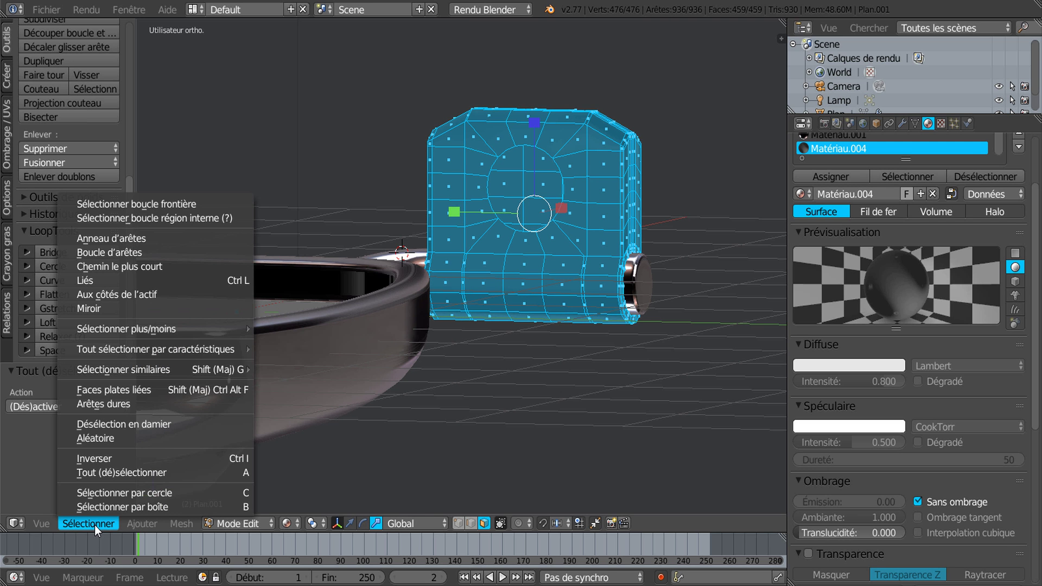
pyautogui.click(106, 204)
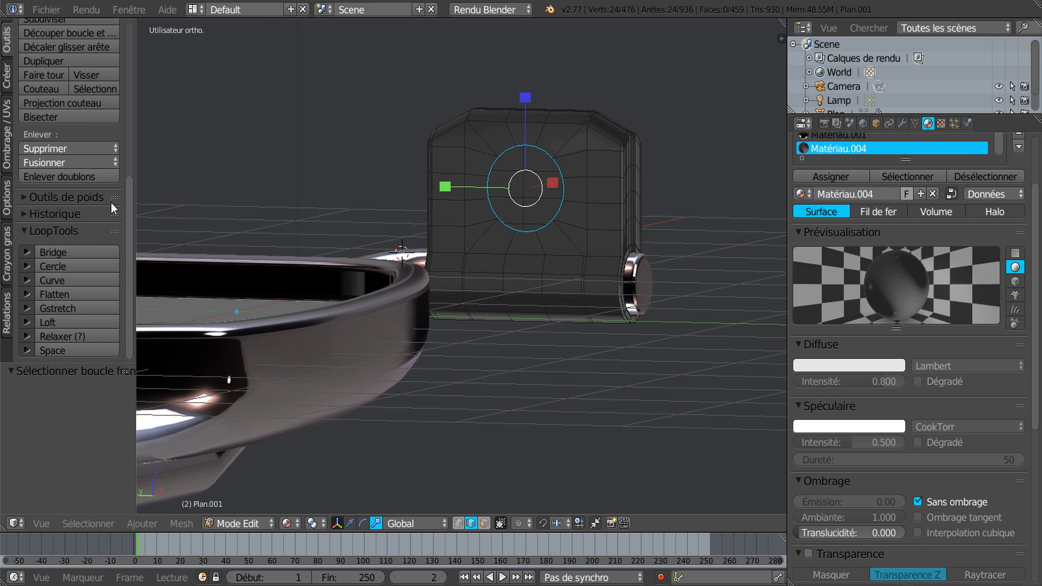
pyautogui.moveTo(565, 304); pyautogui.dragTo(604, 408, button='middle')
pyautogui.scroll(3, 530, 337)
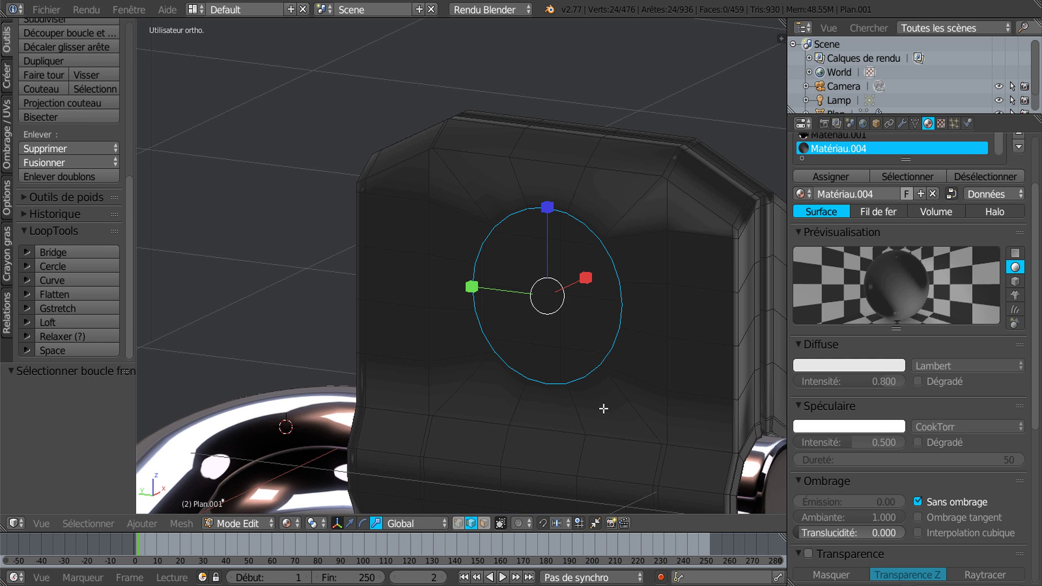
pyautogui.press('e')
pyautogui.press('s')
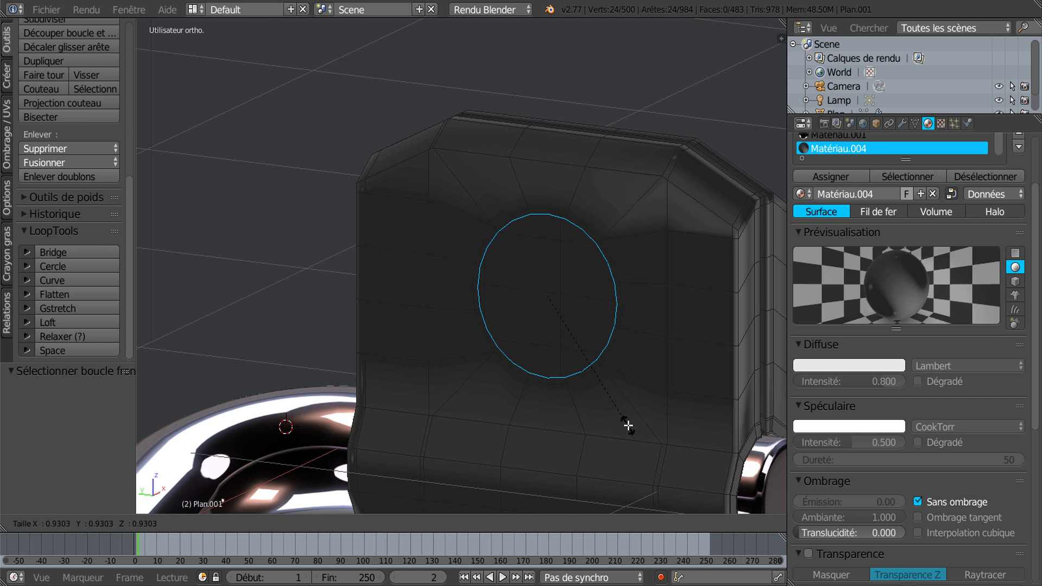
pyautogui.click(626, 424)
# Scale the extruded rim loop to 0.926 and move it 0.031 along X into the block
pyautogui.moveTo(633, 414)
pyautogui.mouseDown(button='middle')
pyautogui.moveTo(583, 416)
pyautogui.moveTo(617, 393)
pyautogui.mouseUp(button='middle')
pyautogui.press('z')
pyautogui.press('z')
pyautogui.scroll(1, 616, 393)
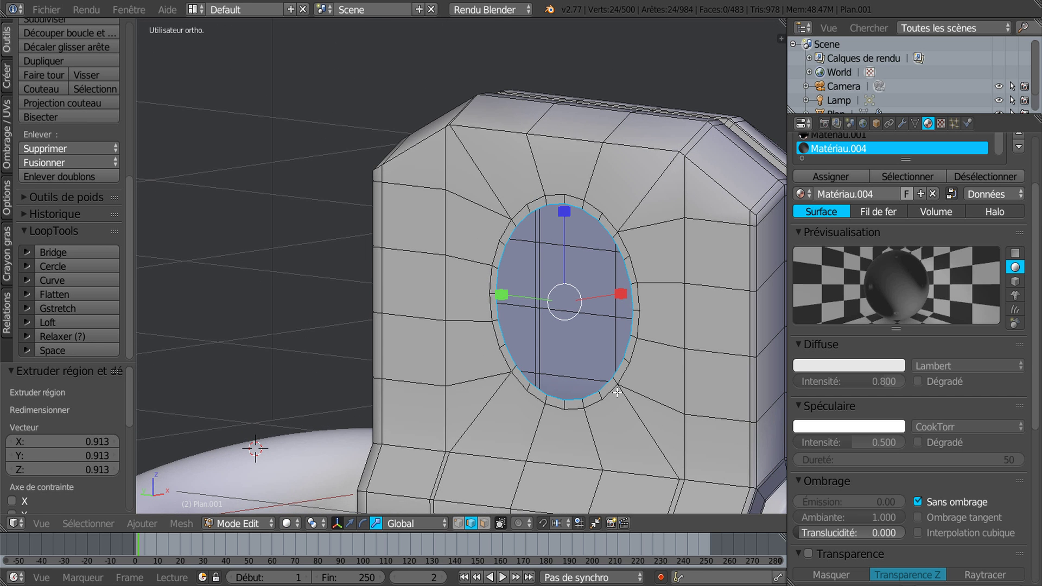
pyautogui.press('s')
pyautogui.click(624, 439)
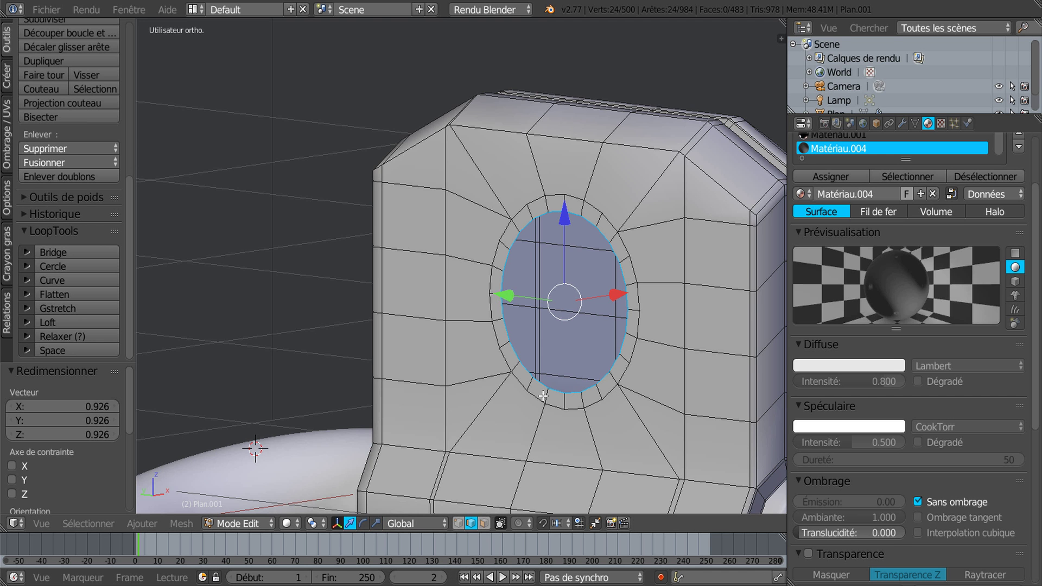
pyautogui.moveTo(543, 395); pyautogui.dragTo(521, 395, button='middle')
pyautogui.press('g')
pyautogui.press('x')
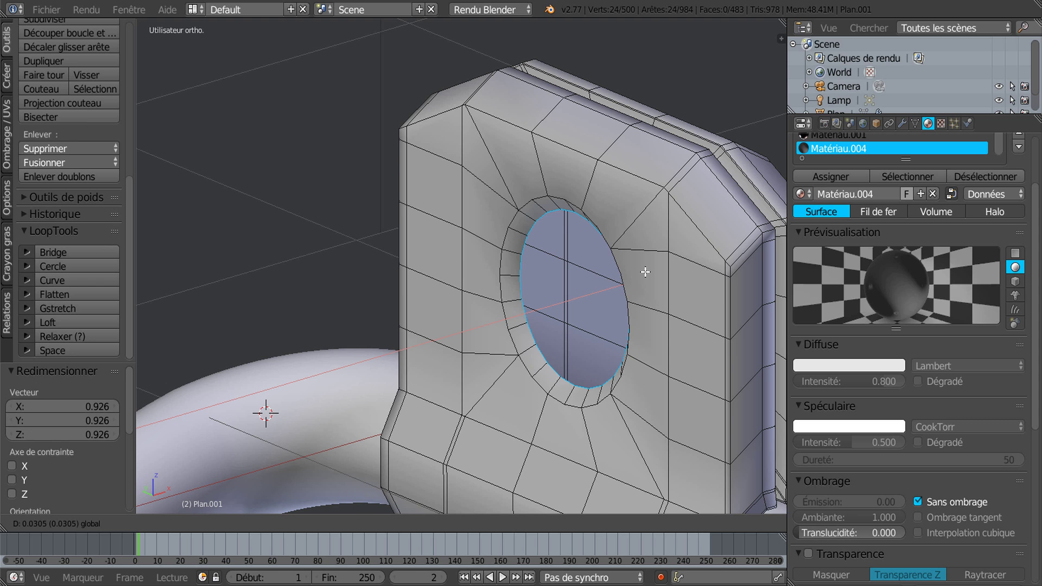
pyautogui.click(644, 272)
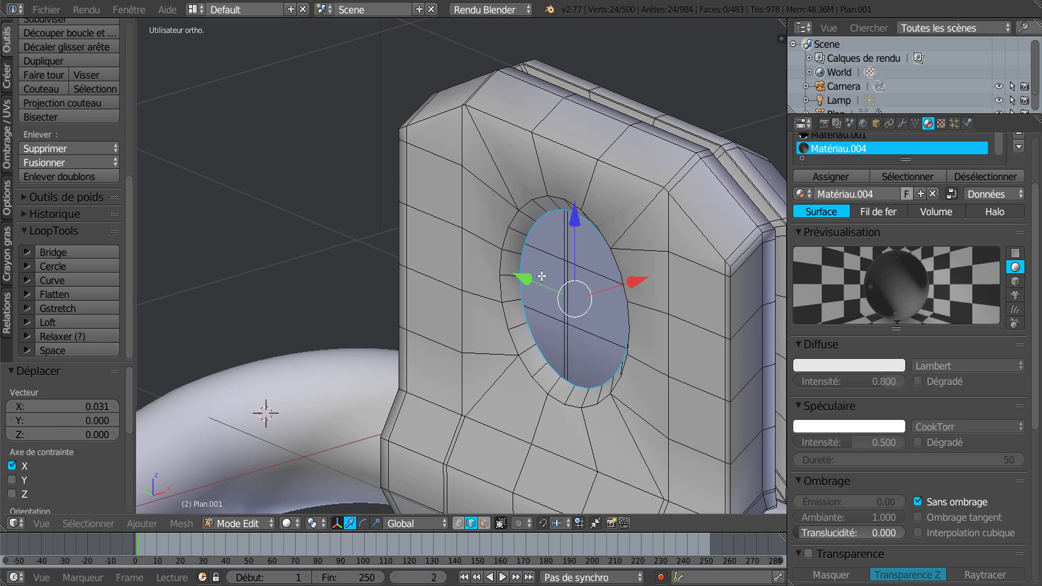
# Add one edge loop around the hole's inner rim, slid close to its outer edge
pyautogui.hotkey('ctrl', 'r')
pyautogui.click(520, 236)
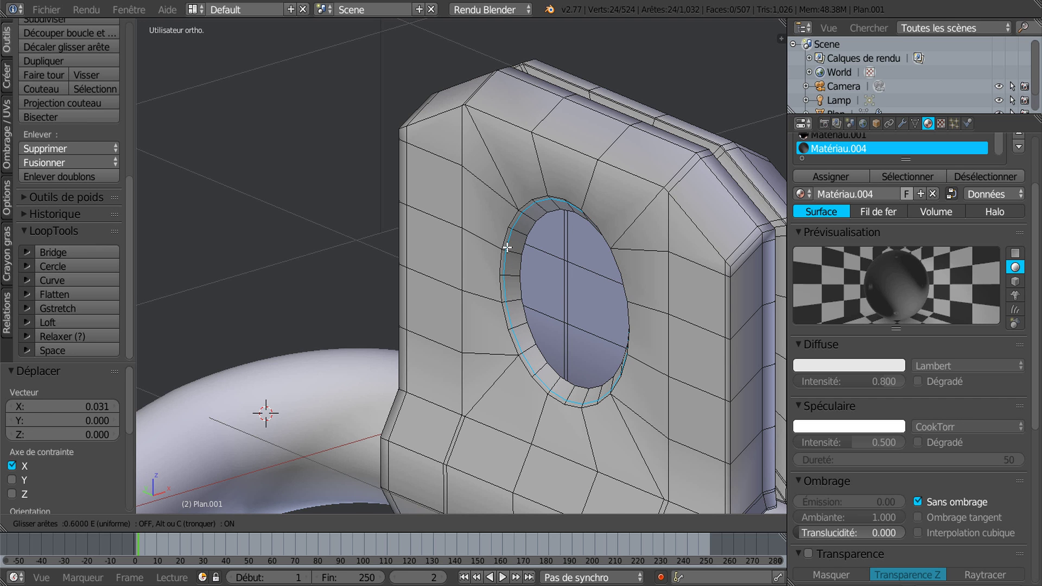
pyautogui.click(508, 247)
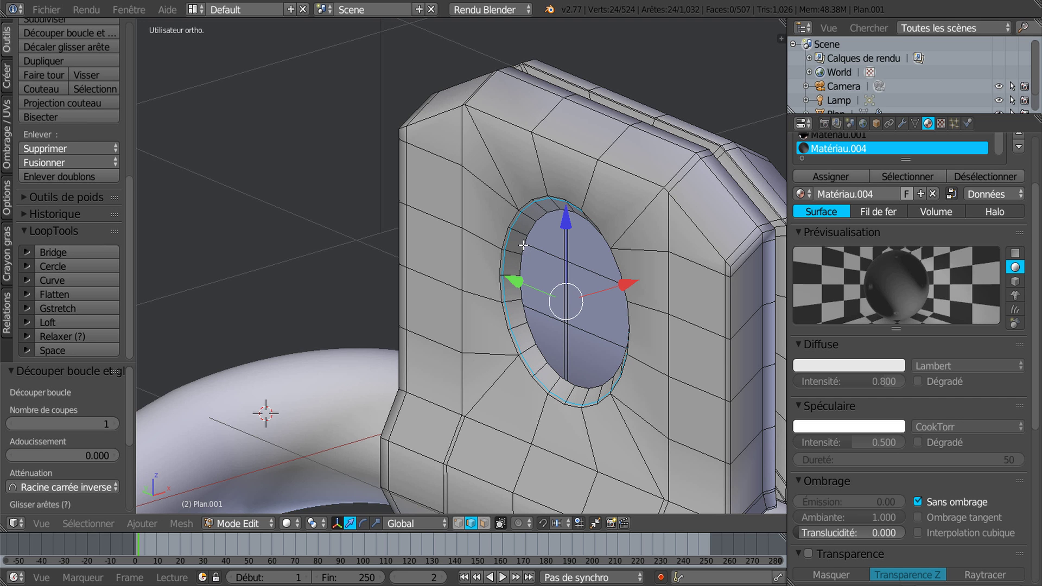
# Duplicate the hole's innermost edge loop and move the copy -0.314 along X, away from the block
pyautogui.keyDown('alt'); pyautogui.rightClick(523, 246); pyautogui.keyUp('alt')
pyautogui.moveTo(601, 259); pyautogui.dragTo(709, 292, button='middle')
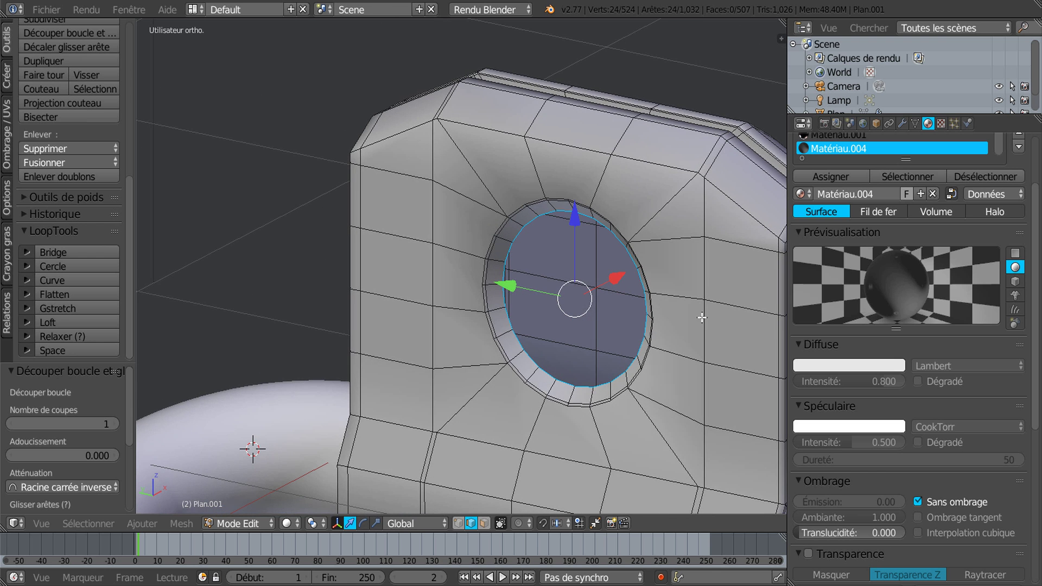
pyautogui.hotkey('shift', 'd')
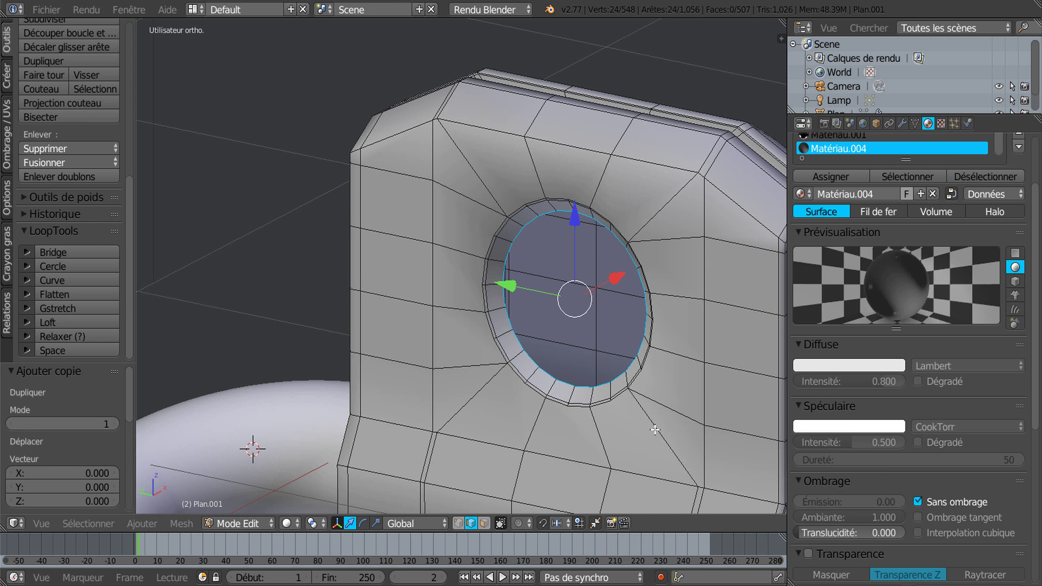
pyautogui.press('x')
pyautogui.click(547, 333)
pyautogui.moveTo(546, 383); pyautogui.dragTo(635, 390, button='middle')
pyautogui.click(458, 523)
pyautogui.moveTo(565, 429); pyautogui.dragTo(651, 394, button='middle')
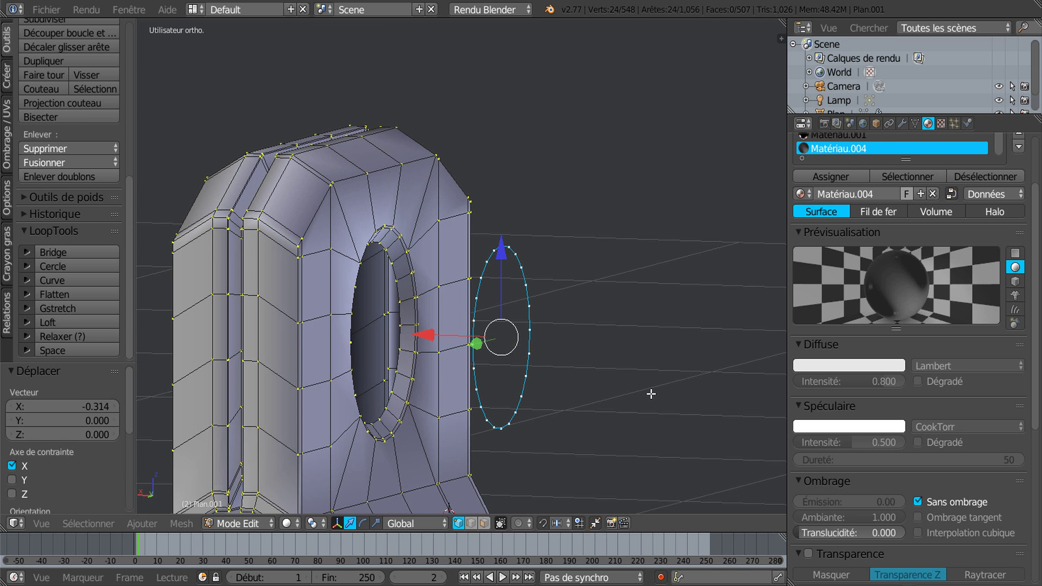
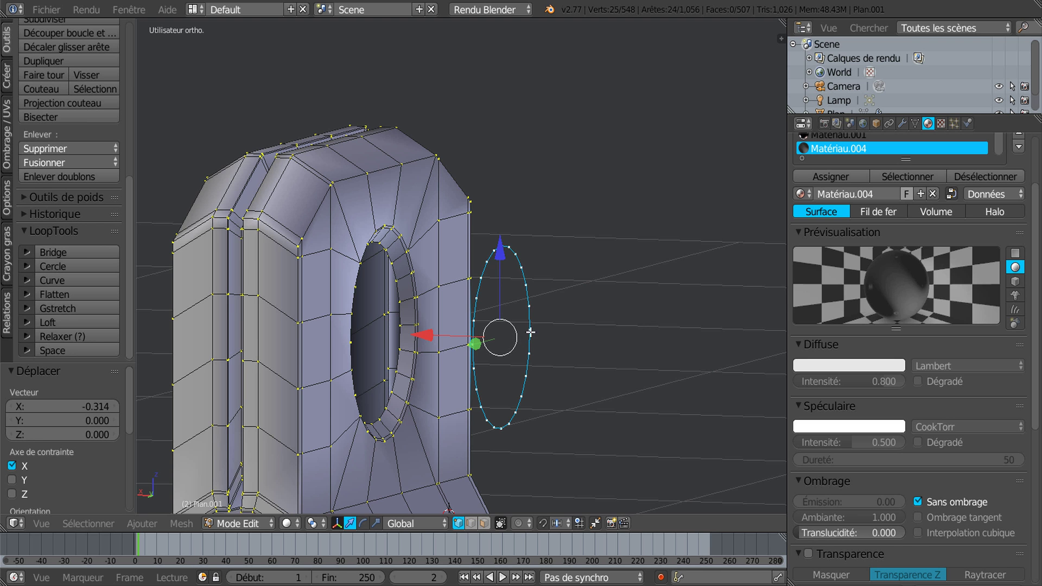
# Leave the copied ring's two side vertices out of the selection, apply LoopTools Bridge to its halves and fill the ring with faces
pyautogui.moveTo(619, 395); pyautogui.dragTo(494, 382, button='middle')
pyautogui.keyDown('shift'); pyautogui.rightClick(489, 359); pyautogui.keyUp('shift')
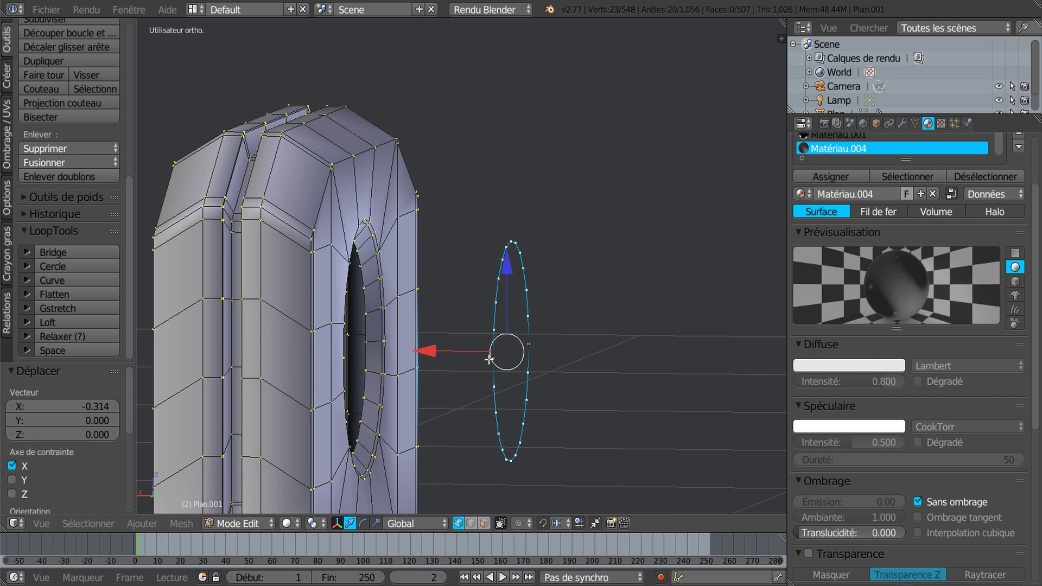
pyautogui.moveTo(644, 393)
pyautogui.mouseDown(button='middle')
pyautogui.moveTo(613, 405)
pyautogui.moveTo(629, 381)
pyautogui.mouseUp(button='middle')
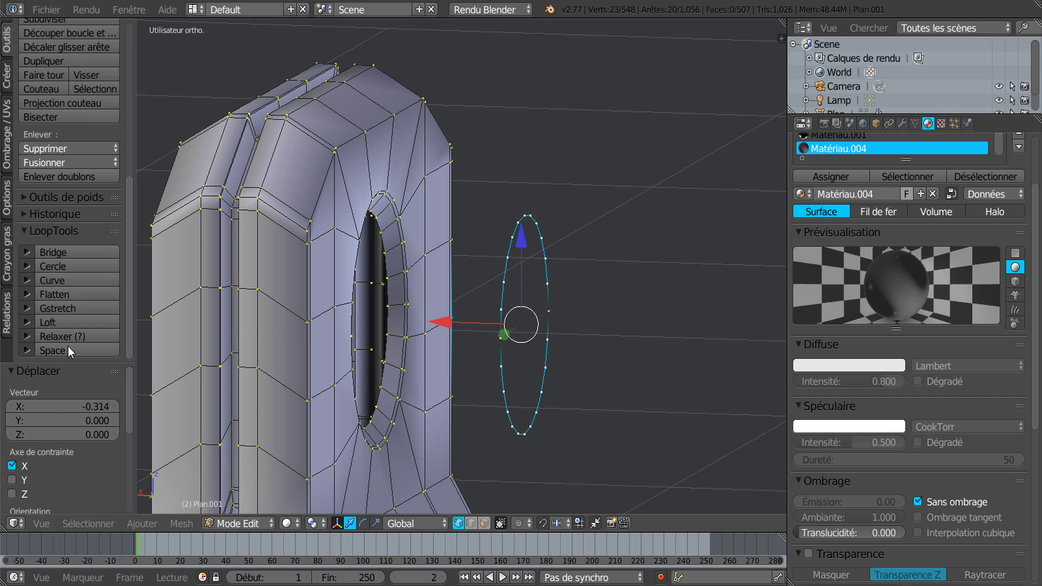
pyautogui.click(59, 253)
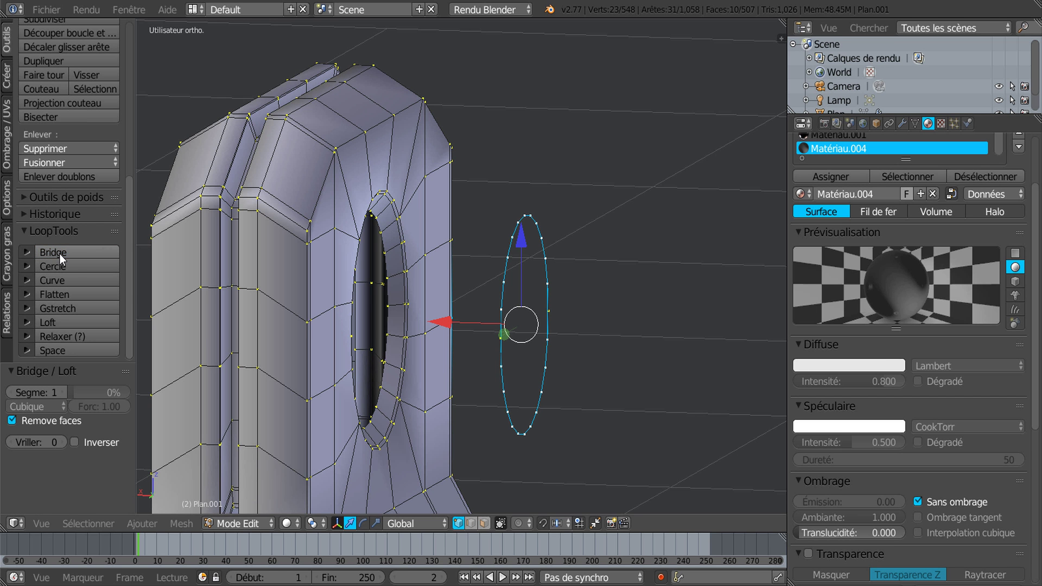
pyautogui.moveTo(621, 391)
pyautogui.mouseDown(button='middle')
pyautogui.moveTo(580, 404)
pyautogui.moveTo(642, 382)
pyautogui.moveTo(641, 394)
pyautogui.mouseUp(button='middle')
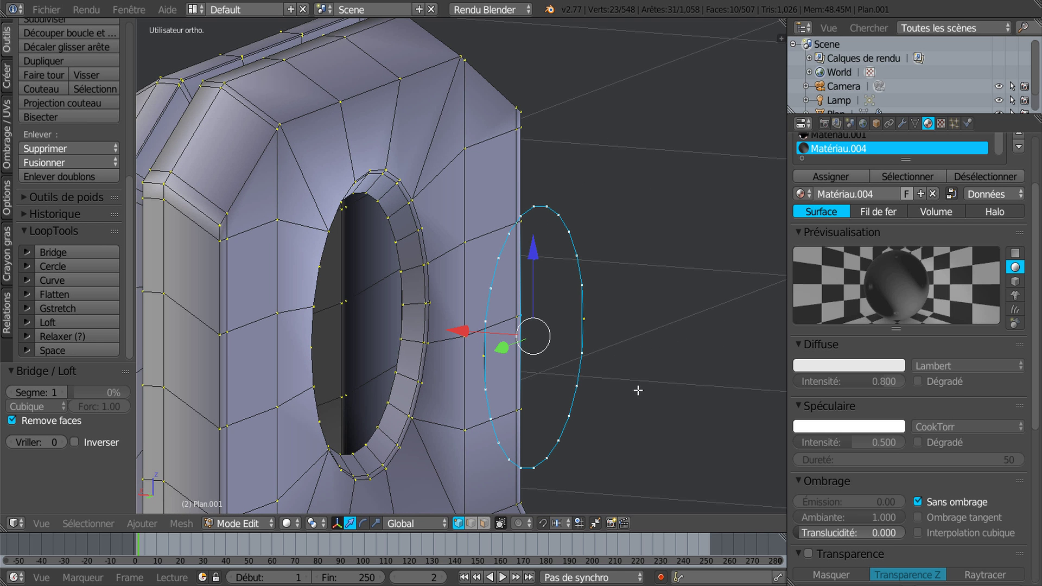
pyautogui.press('f')
pyautogui.moveTo(639, 399); pyautogui.dragTo(718, 409, button='middle')
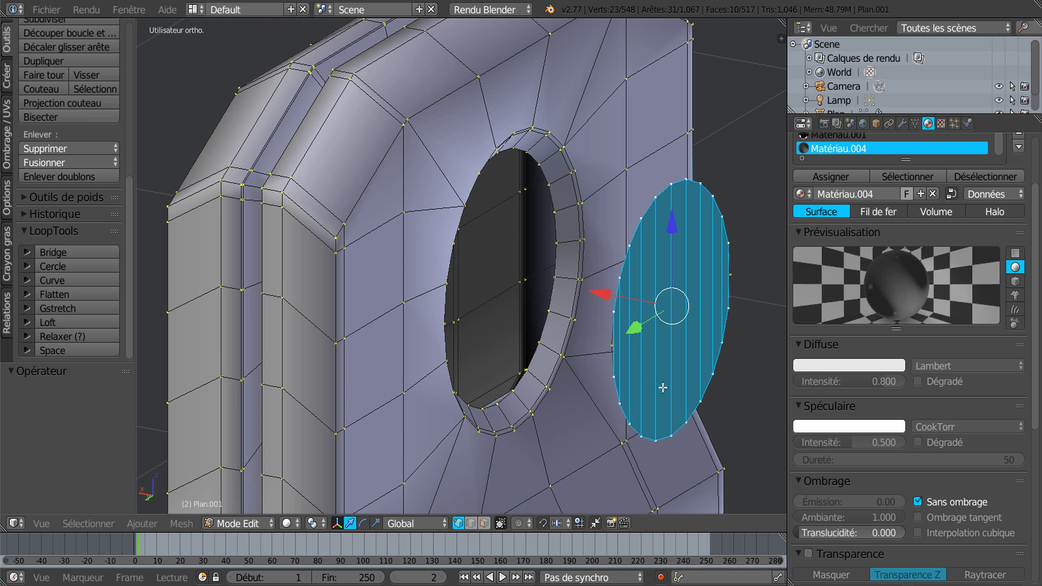
# Delete the two outermost side vertices of the filled disc
pyautogui.rightClick(611, 344)
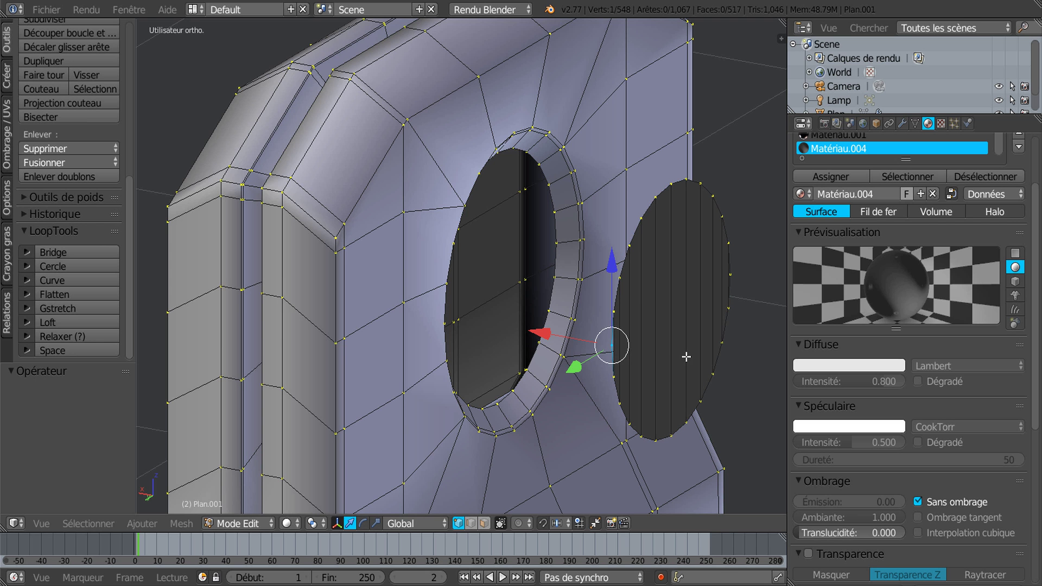
pyautogui.keyDown('shift'); pyautogui.rightClick(738, 277); pyautogui.keyUp('shift')
pyautogui.moveTo(739, 277); pyautogui.dragTo(615, 389, button='middle')
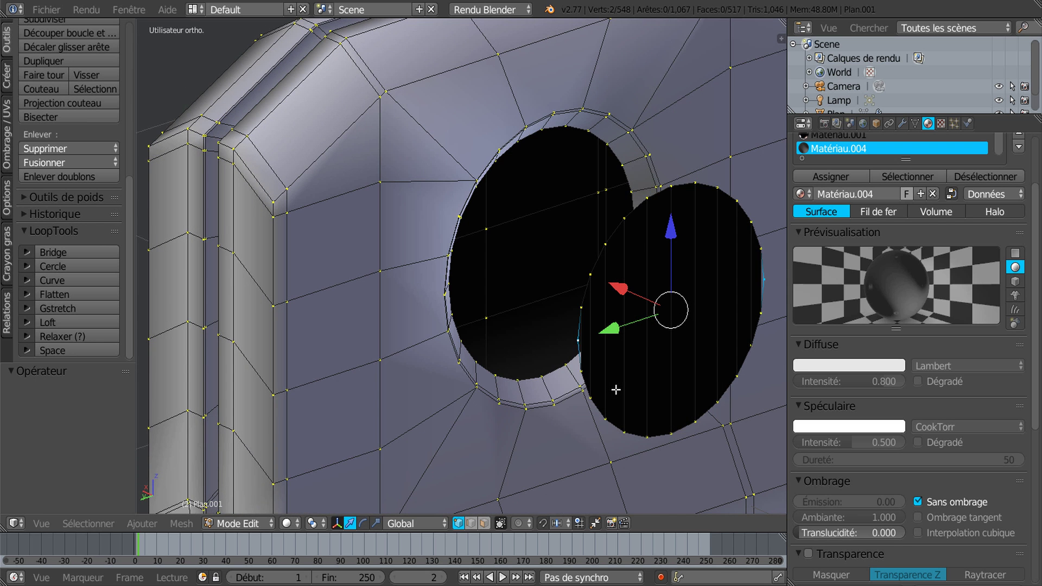
pyautogui.press('x')
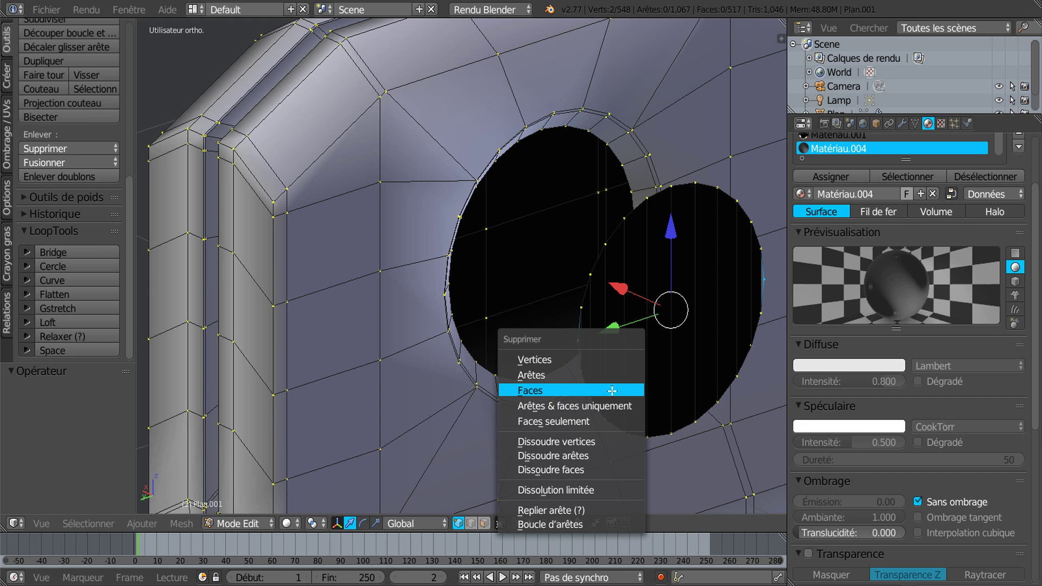
pyautogui.click(578, 361)
pyautogui.moveTo(613, 386); pyautogui.dragTo(563, 354, button='middle')
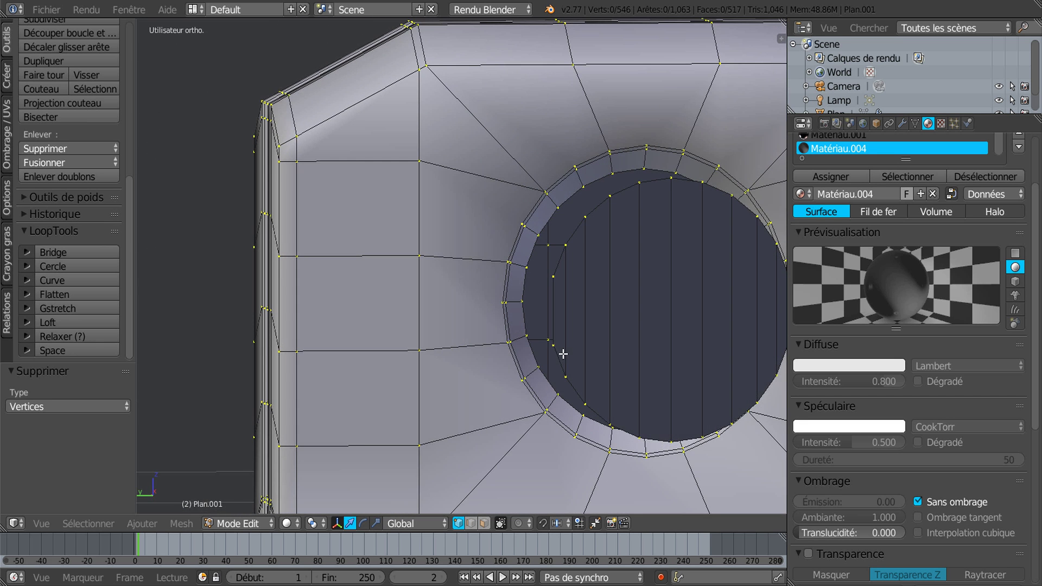
# Cut the disc's vertical strips with two evenly spaced crosswise edge loops
pyautogui.hotkey('ctrl', 'r')
pyautogui.scroll(1, 660, 327)
pyautogui.click(660, 327)
pyautogui.rightClick(661, 327)
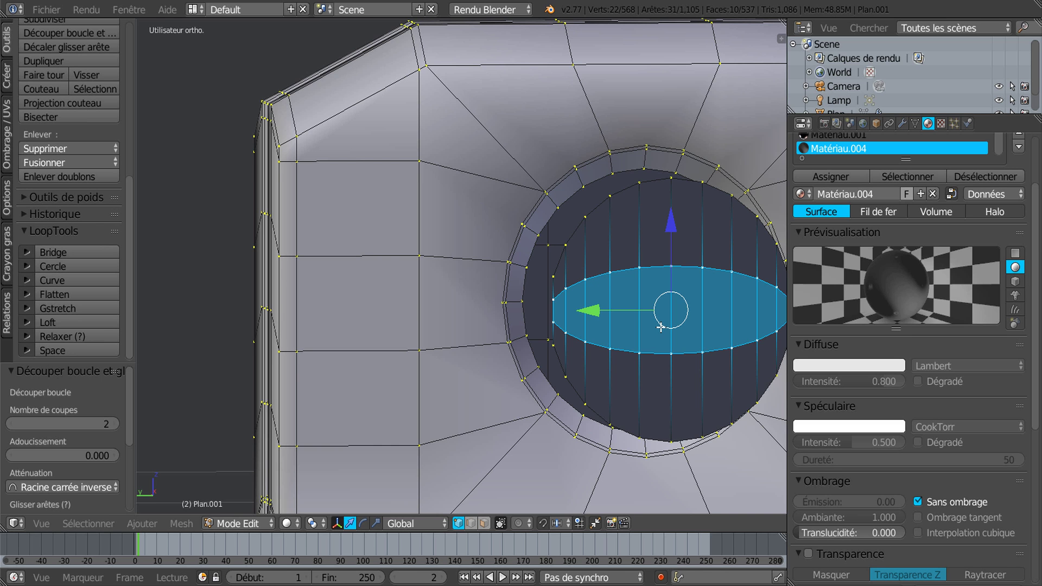
# Straighten the disc's upper and lower crosswise edge loops with LoopTools Gstretch
pyautogui.keyDown('alt'); pyautogui.rightClick(656, 281); pyautogui.keyUp('alt')
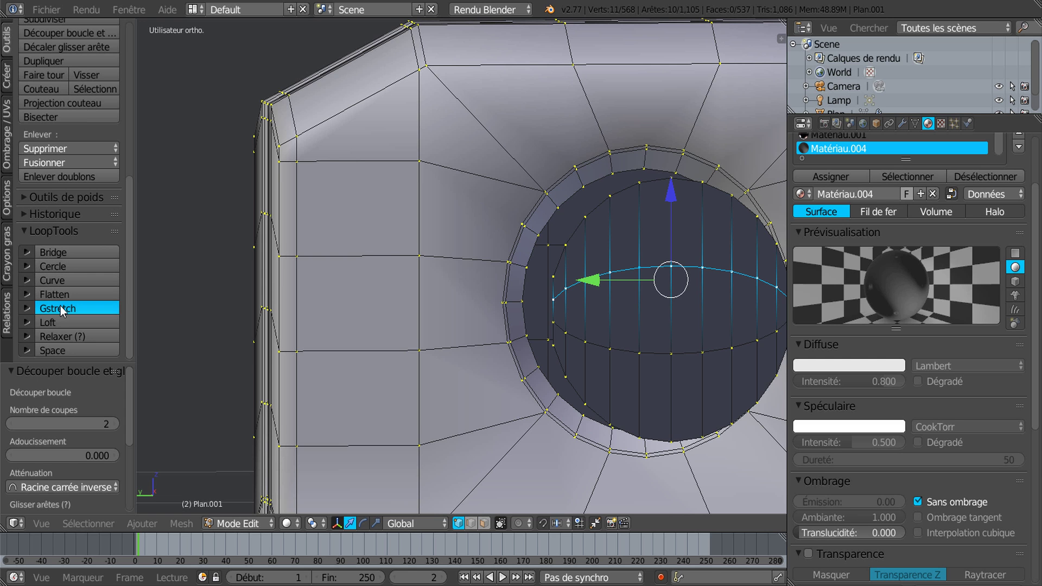
pyautogui.click(55, 307)
pyautogui.keyDown('alt'); pyautogui.rightClick(635, 353); pyautogui.keyUp('alt')
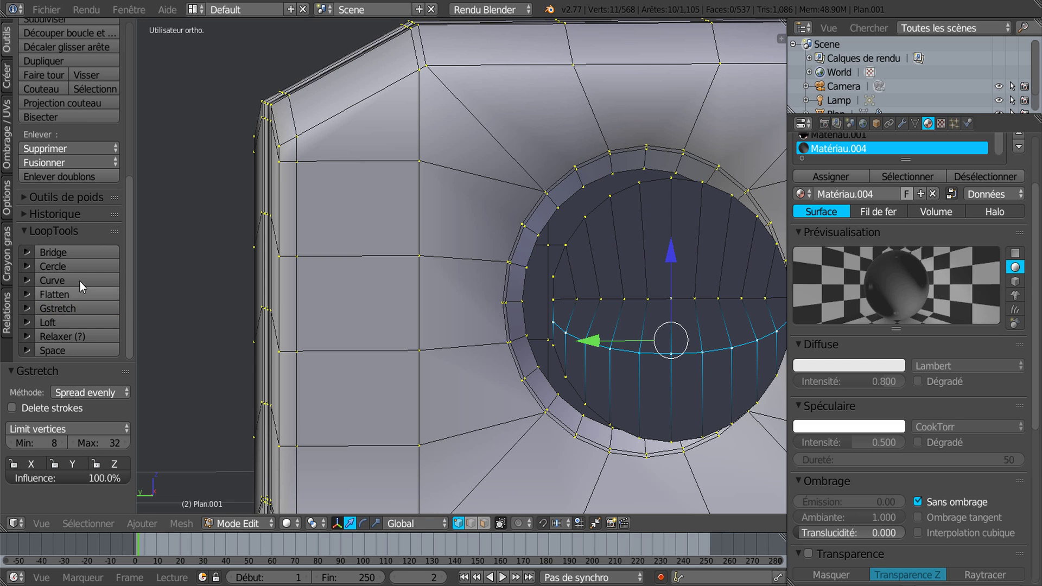
pyautogui.click(71, 308)
pyautogui.moveTo(608, 430)
pyautogui.mouseDown(button='middle')
pyautogui.moveTo(543, 418)
pyautogui.moveTo(619, 413)
pyautogui.mouseUp(button='middle')
# Select both straightened crosswise edge loops of the disc and scale the band between them by 1.027 along Y
pyautogui.keyDown('alt'); pyautogui.keyDown('shift'); pyautogui.rightClick(659, 303); pyautogui.keyUp('shift'); pyautogui.keyUp('alt')
pyautogui.moveTo(562, 463); pyautogui.dragTo(614, 479, button='middle')
pyautogui.press('KP_7')
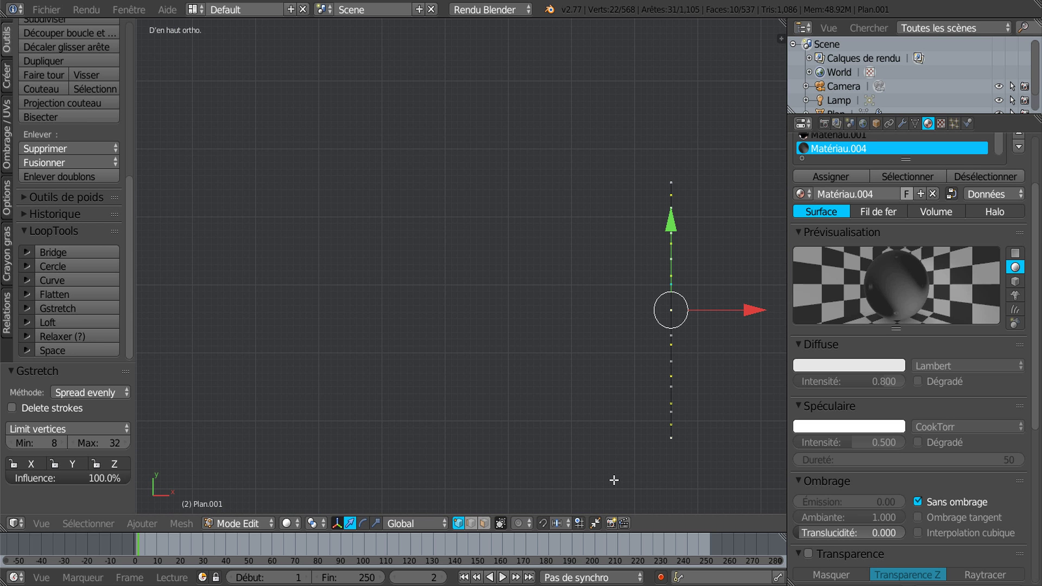
pyautogui.press('ctrl+KP_1')
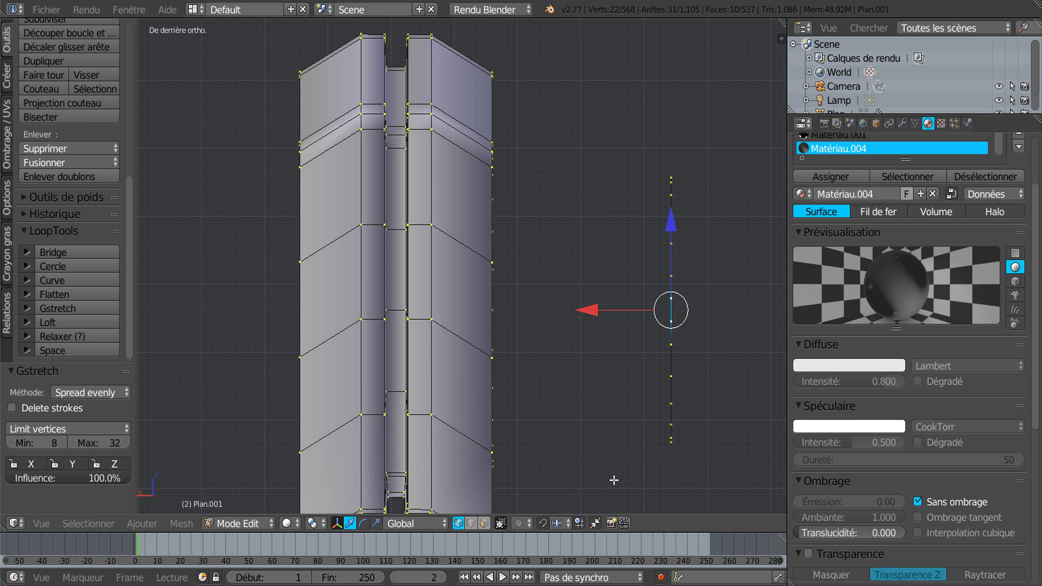
pyautogui.press('KP_3')
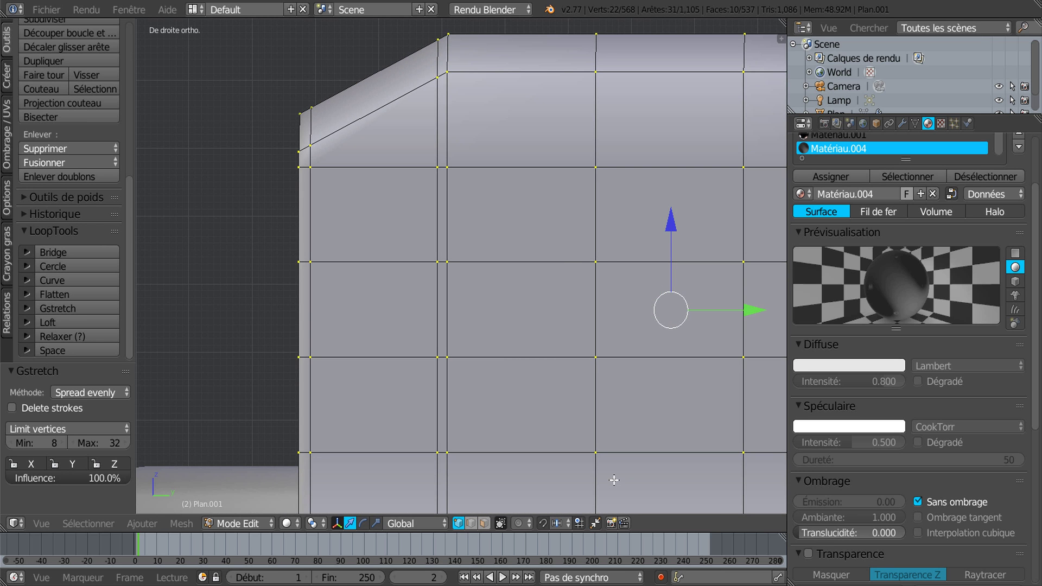
pyautogui.scroll(-6, 614, 479)
pyautogui.press('ctrl+KP_7')
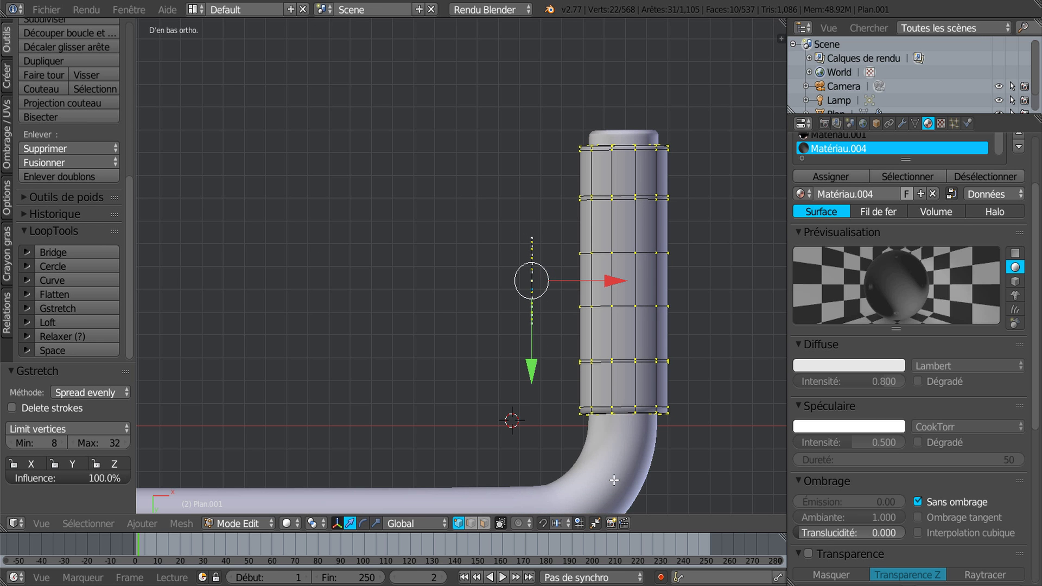
pyautogui.scroll(-7, 614, 479)
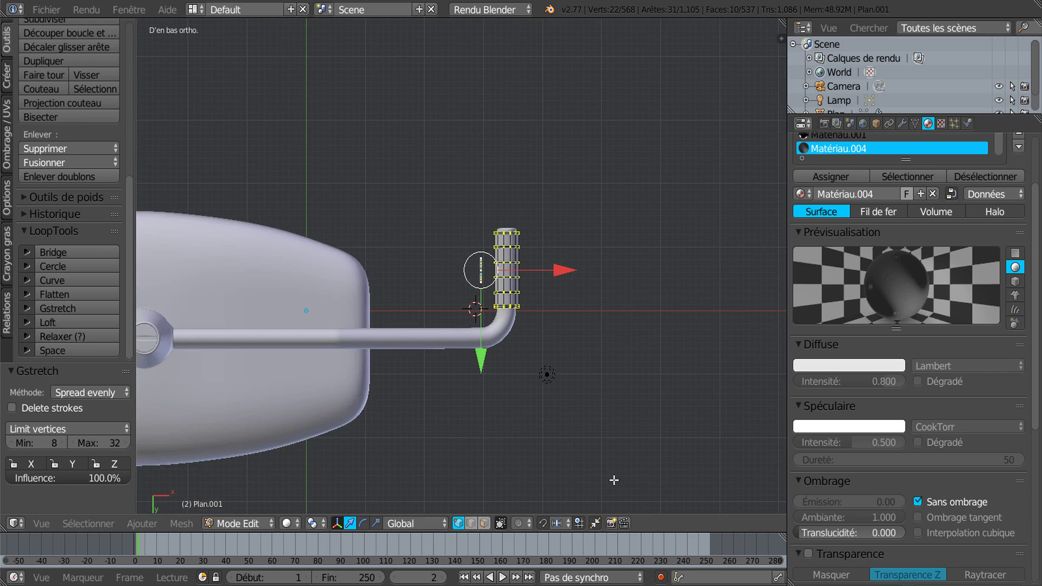
pyautogui.moveTo(556, 423); pyautogui.dragTo(740, 389, button='middle')
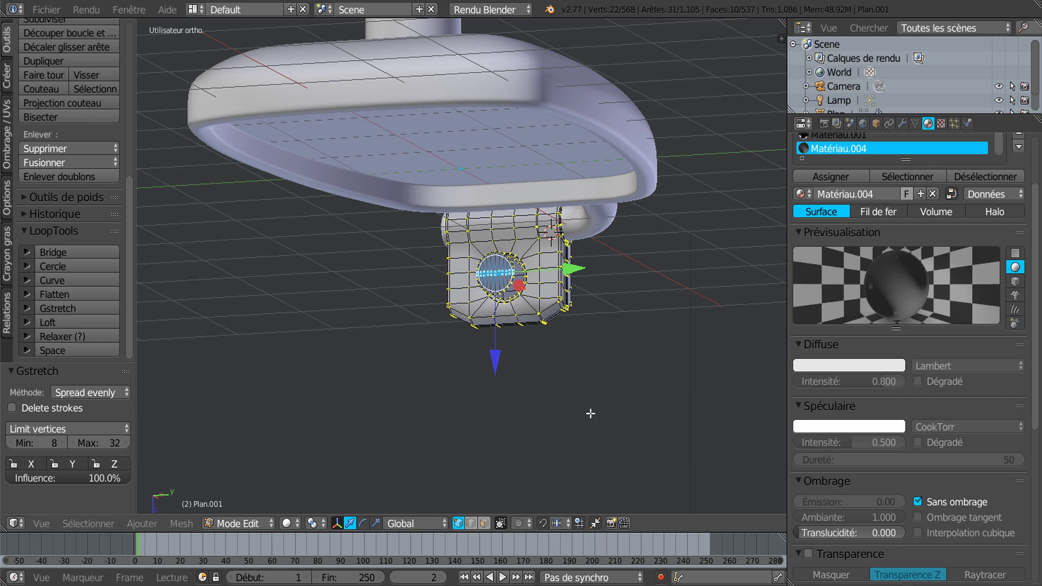
pyautogui.press('KP_1')
pyautogui.press('KP_3')
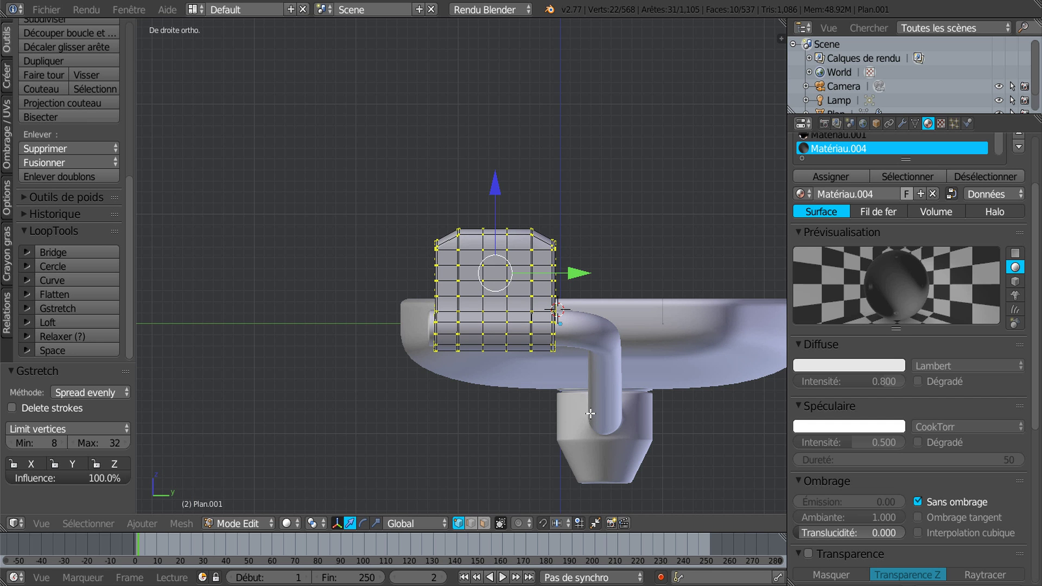
pyautogui.press('ctrl+KP_3')
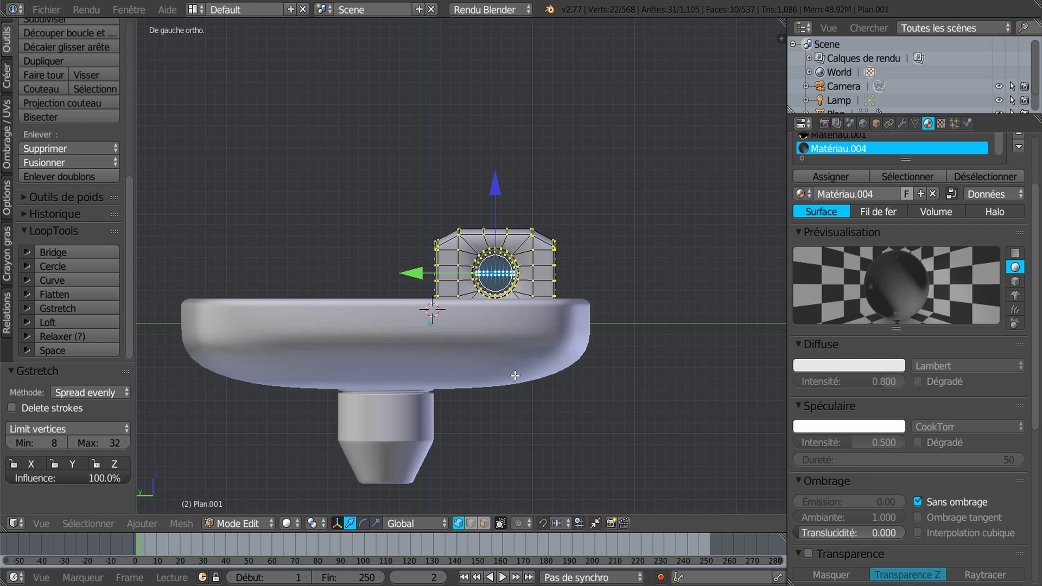
pyautogui.scroll(9, 403, 277)
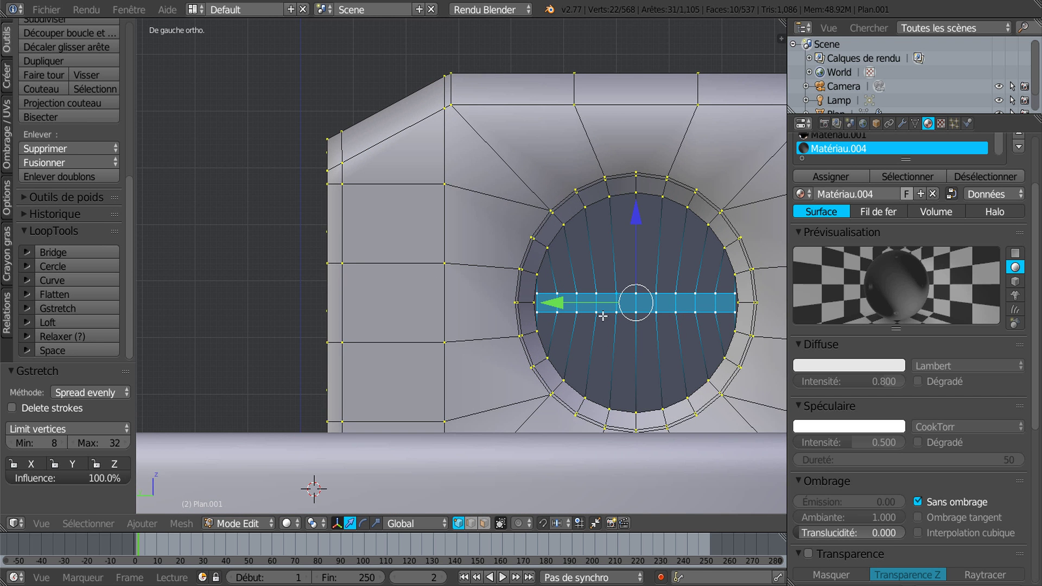
pyautogui.keyDown('shift'); pyautogui.moveTo(618, 337); pyautogui.dragTo(483, 324, button='middle'); pyautogui.keyUp('shift')
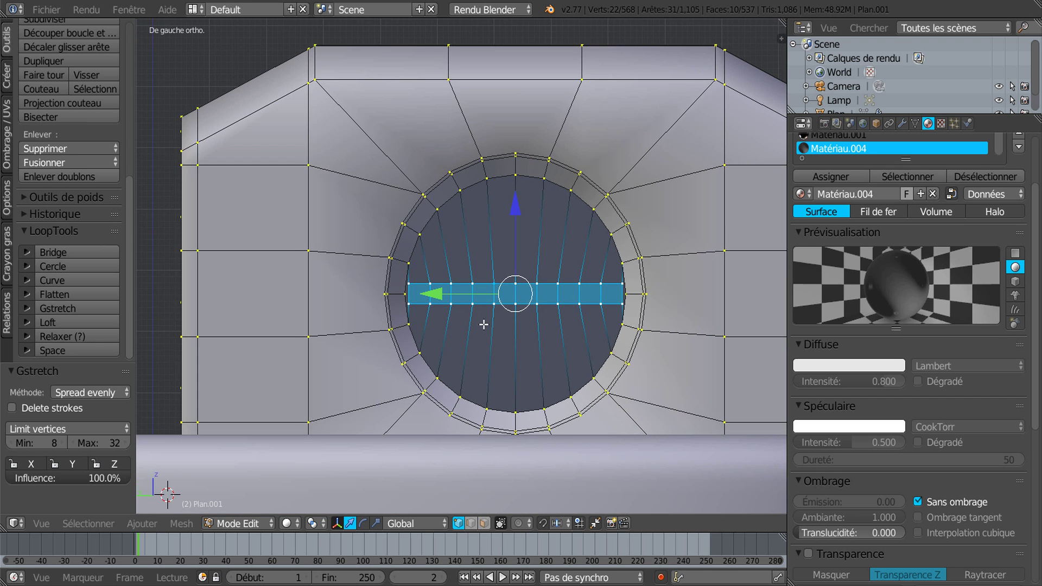
pyautogui.scroll(2, 500, 383)
pyautogui.click(376, 523)
pyautogui.moveTo(454, 306); pyautogui.dragTo(430, 309)
pyautogui.click(430, 309)
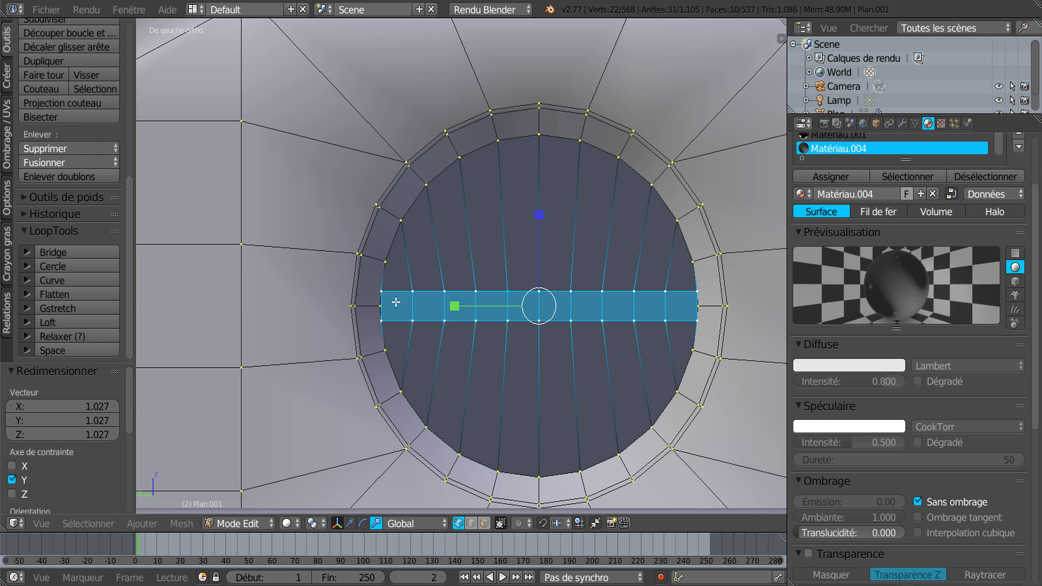
# Extrude the disc's central band and move it 0.017 along X to sink a slot into the disc
pyautogui.moveTo(601, 428); pyautogui.dragTo(461, 446, button='middle')
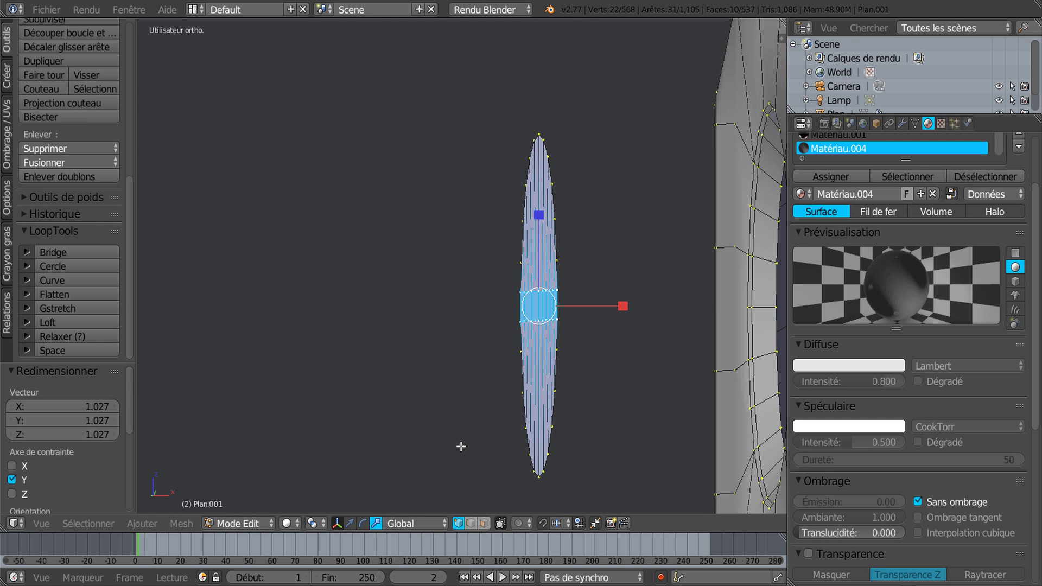
pyautogui.press('e')
pyautogui.rightClick(463, 444)
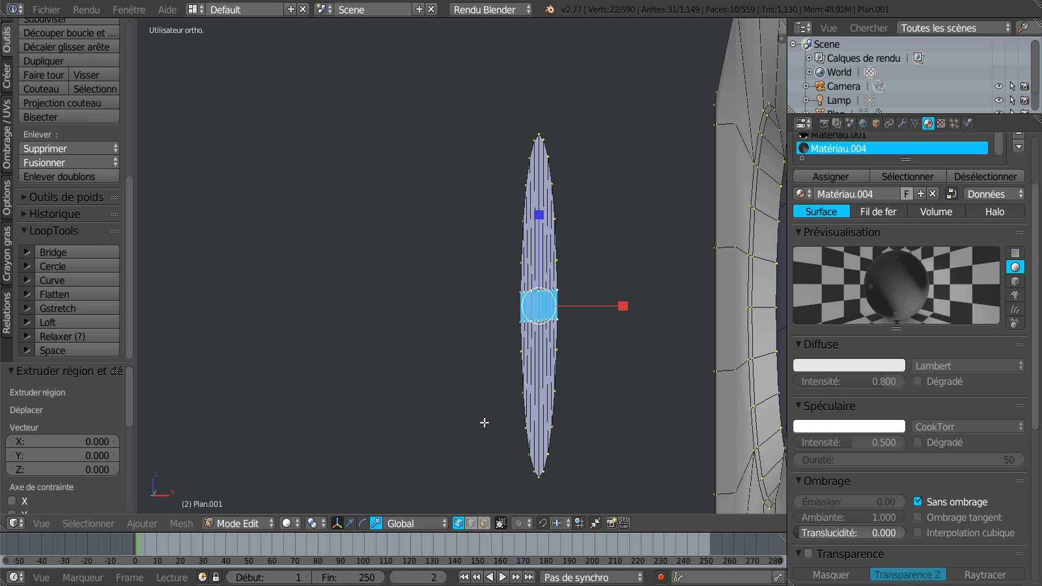
pyautogui.click(350, 523)
pyautogui.moveTo(619, 317); pyautogui.dragTo(643, 305)
pyautogui.moveTo(591, 360); pyautogui.dragTo(600, 409, button='middle')
# Delete the two outer rim edges that close off the ends of the disc's slot
pyautogui.click(470, 523)
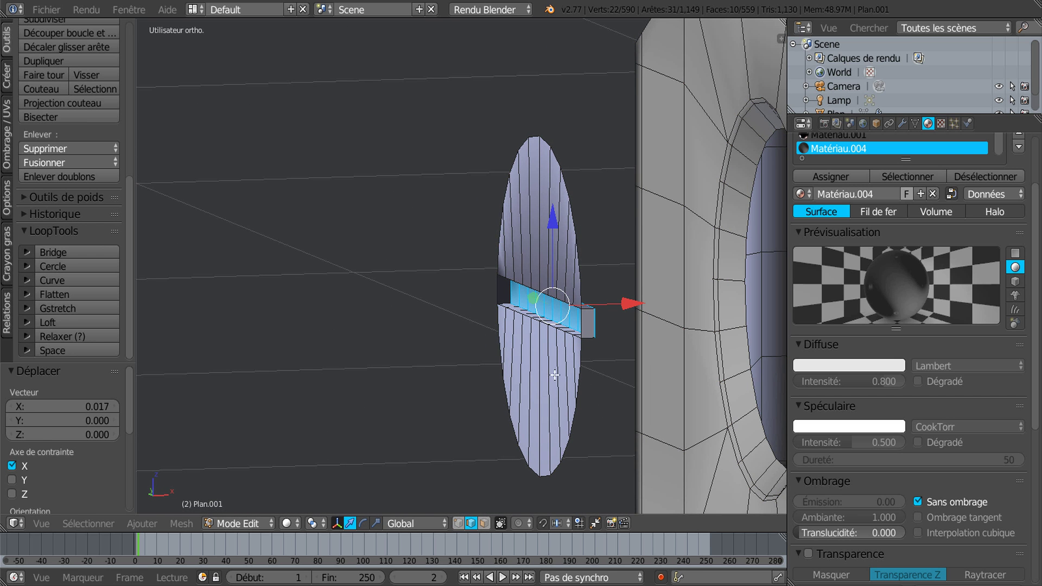
pyautogui.rightClick(582, 320)
pyautogui.rightClick(496, 289)
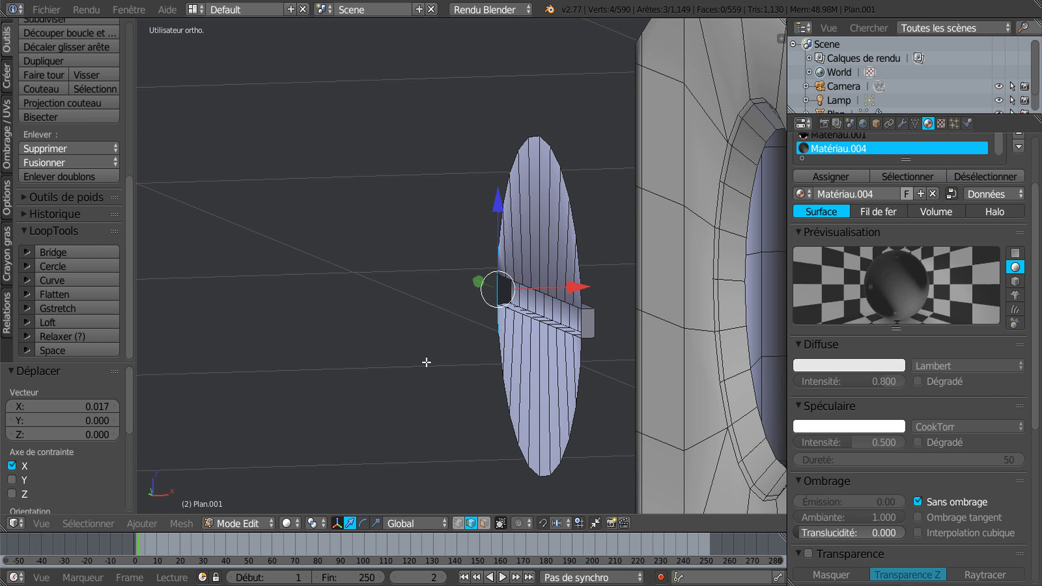
pyautogui.scroll(1, 503, 365)
pyautogui.rightClick(608, 328)
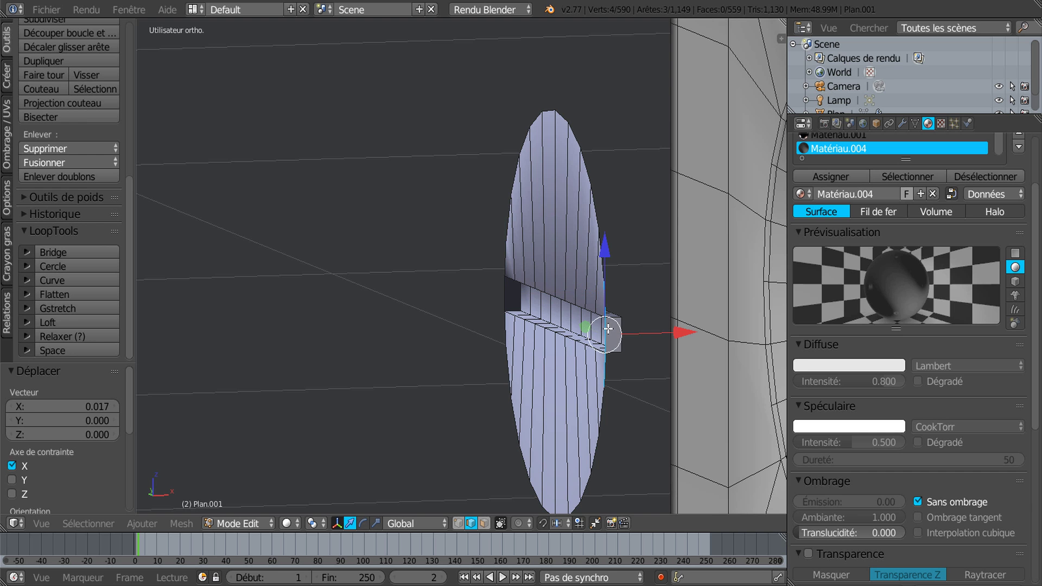
pyautogui.keyDown('shift'); pyautogui.rightClick(510, 295); pyautogui.keyUp('shift')
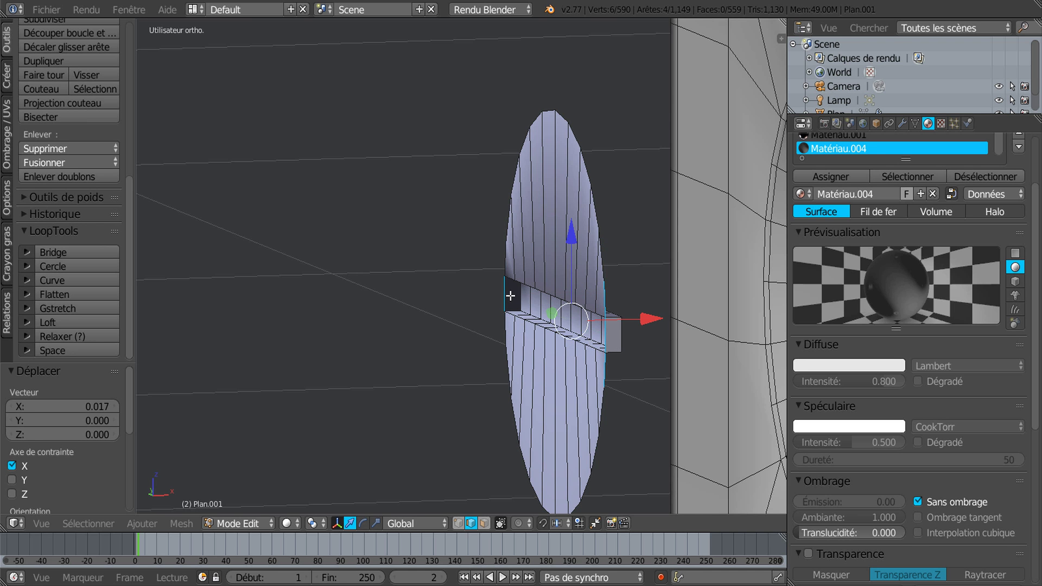
pyautogui.moveTo(521, 348); pyautogui.dragTo(584, 364, button='middle')
pyautogui.moveTo(661, 342); pyautogui.dragTo(609, 331, button='middle')
pyautogui.rightClick(625, 357)
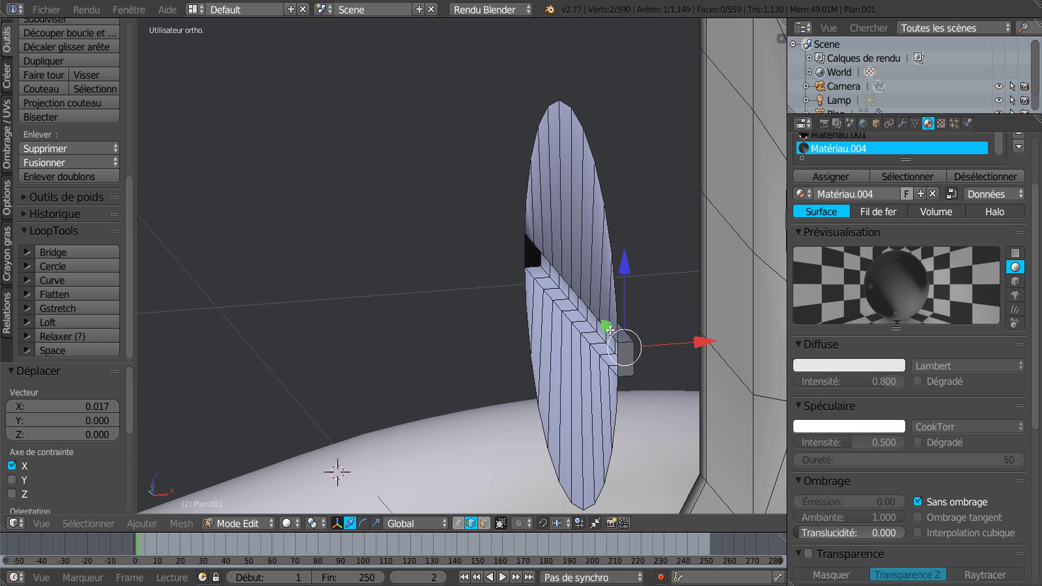
pyautogui.keyDown('shift'); pyautogui.rightClick(531, 253); pyautogui.keyUp('shift')
pyautogui.press('x')
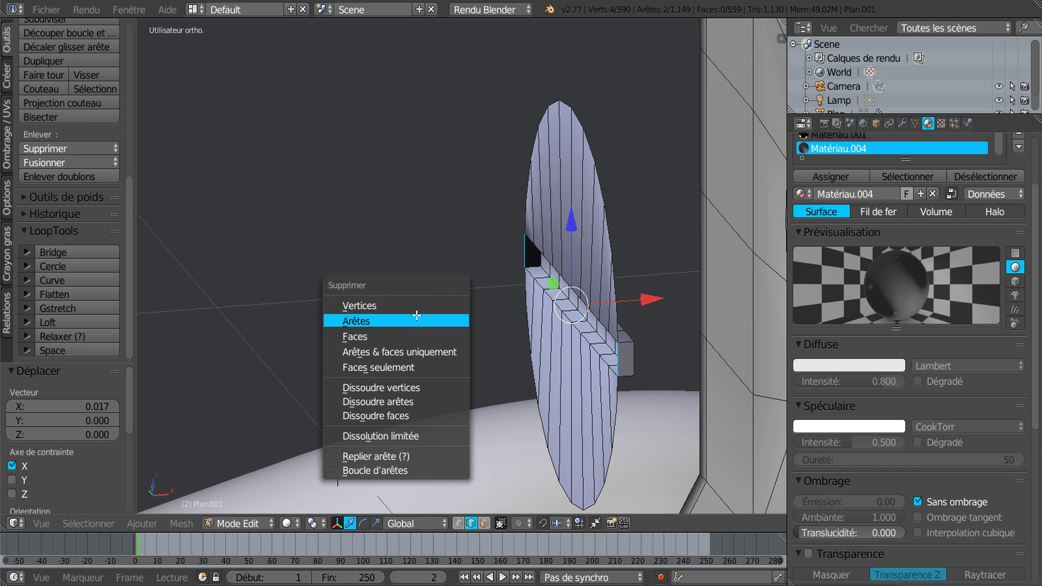
pyautogui.click(415, 322)
pyautogui.moveTo(515, 329); pyautogui.dragTo(526, 323, button='middle')
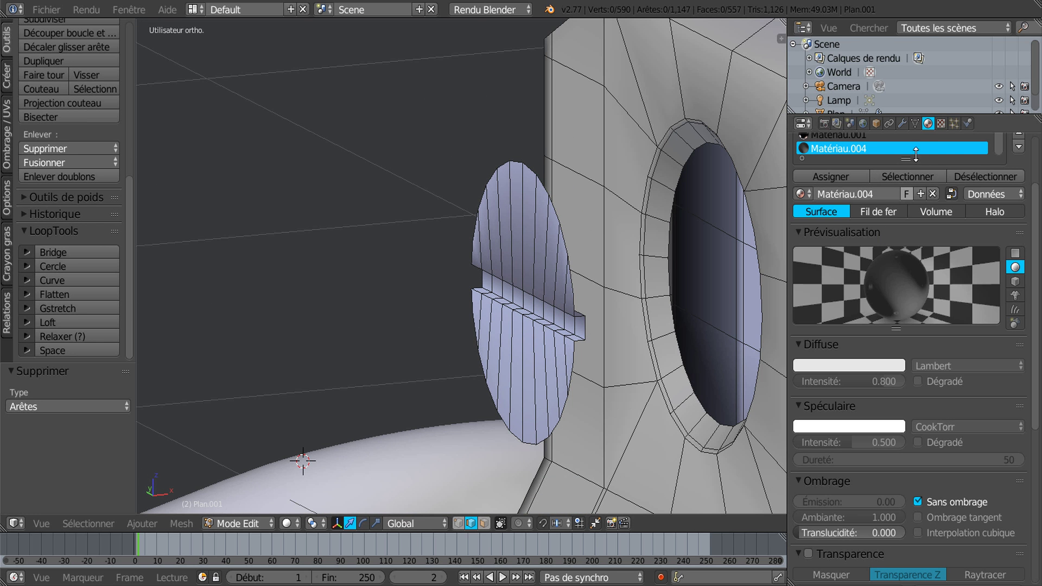
# Set the Subsurf modifier's viewport subdivisions to 2
pyautogui.click(902, 123)
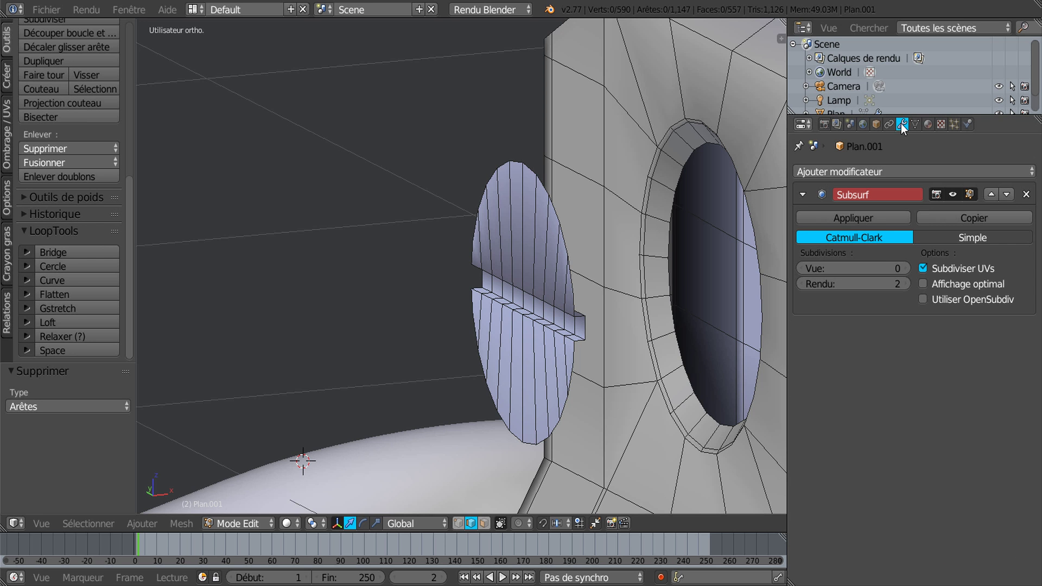
pyautogui.click(905, 267)
pyautogui.click(905, 267)
# Extrude the slotted disc's full outline 0.043 along X and level the new edge with LoopTools Flatten
pyautogui.moveTo(678, 350); pyautogui.dragTo(593, 298, button='middle')
pyautogui.keyDown('alt'); pyautogui.rightClick(568, 235); pyautogui.keyUp('alt')
pyautogui.keyDown('alt'); pyautogui.keyDown('shift'); pyautogui.rightClick(579, 324); pyautogui.keyUp('shift'); pyautogui.keyUp('alt')
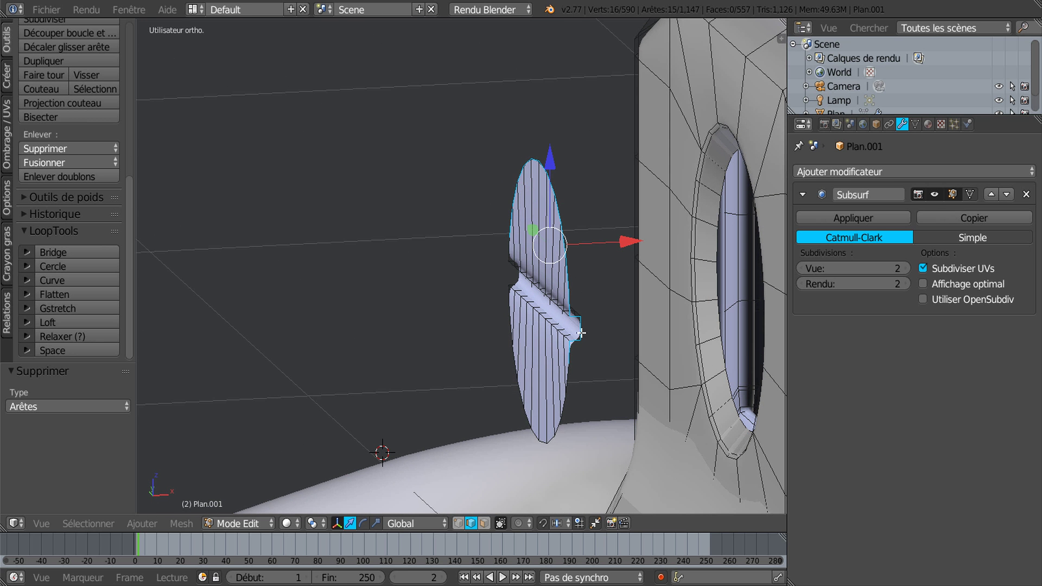
pyautogui.keyDown('alt'); pyautogui.keyDown('shift'); pyautogui.rightClick(509, 281); pyautogui.keyUp('shift'); pyautogui.keyUp('alt')
pyautogui.moveTo(504, 230); pyautogui.dragTo(553, 297, button='middle')
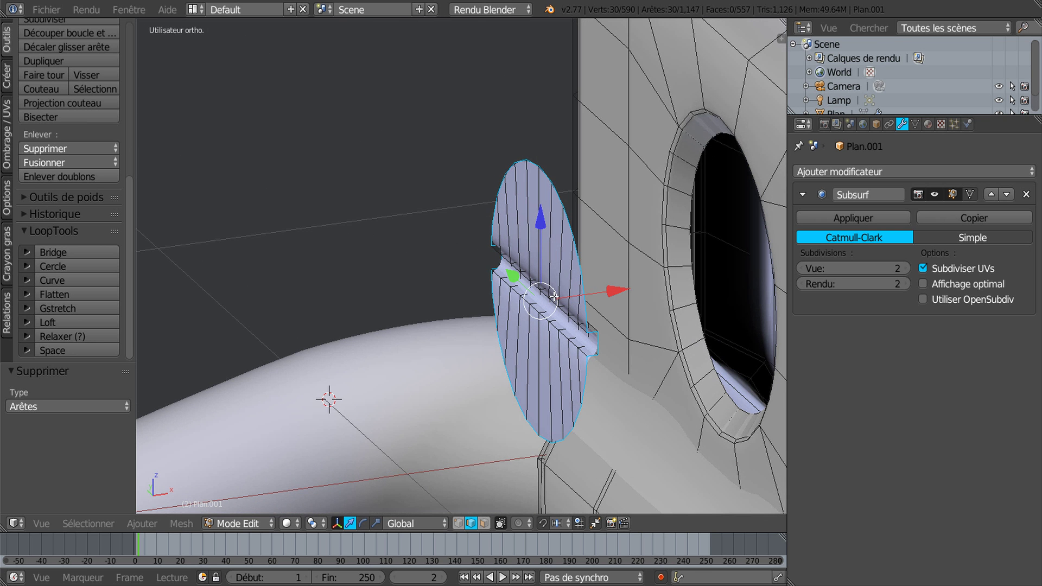
pyautogui.press('e')
pyautogui.rightClick(572, 305)
pyautogui.moveTo(621, 291); pyautogui.dragTo(648, 288)
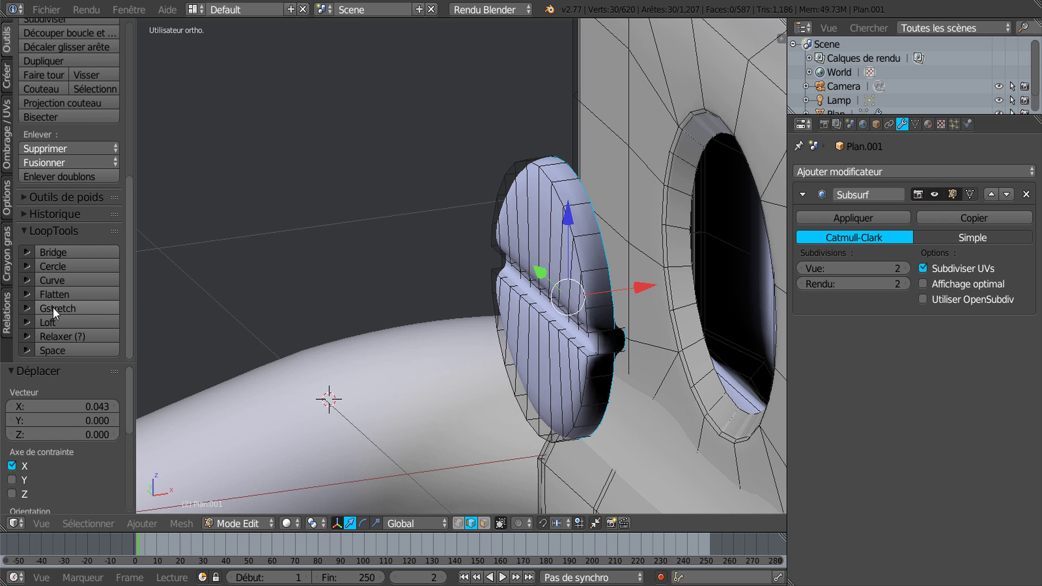
pyautogui.click(49, 295)
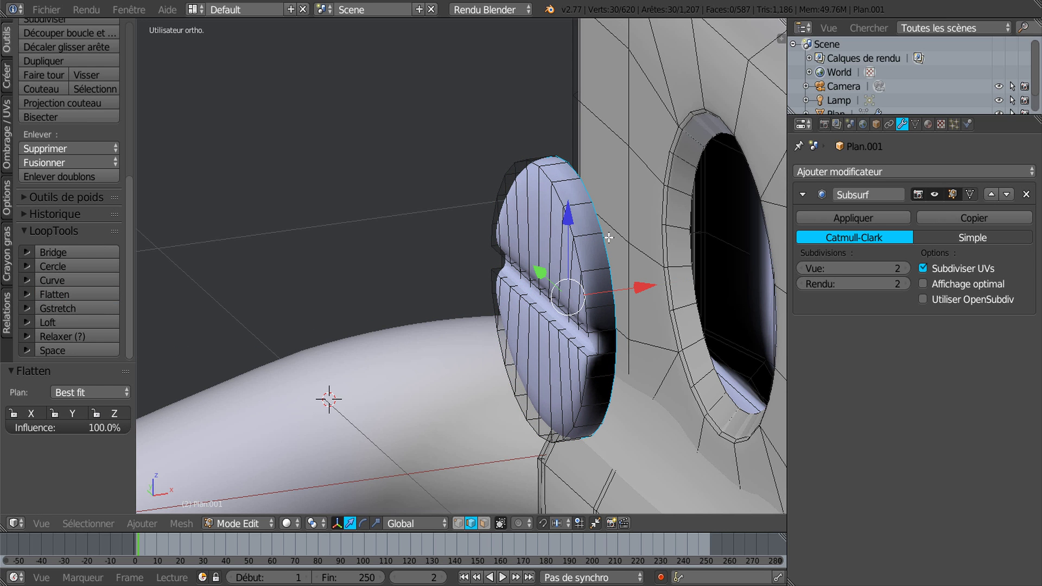
# Add one edge loop around the disc's side wall, slid close to the slotted face's rim
pyautogui.hotkey('ctrl', 'r')
pyautogui.click(584, 235)
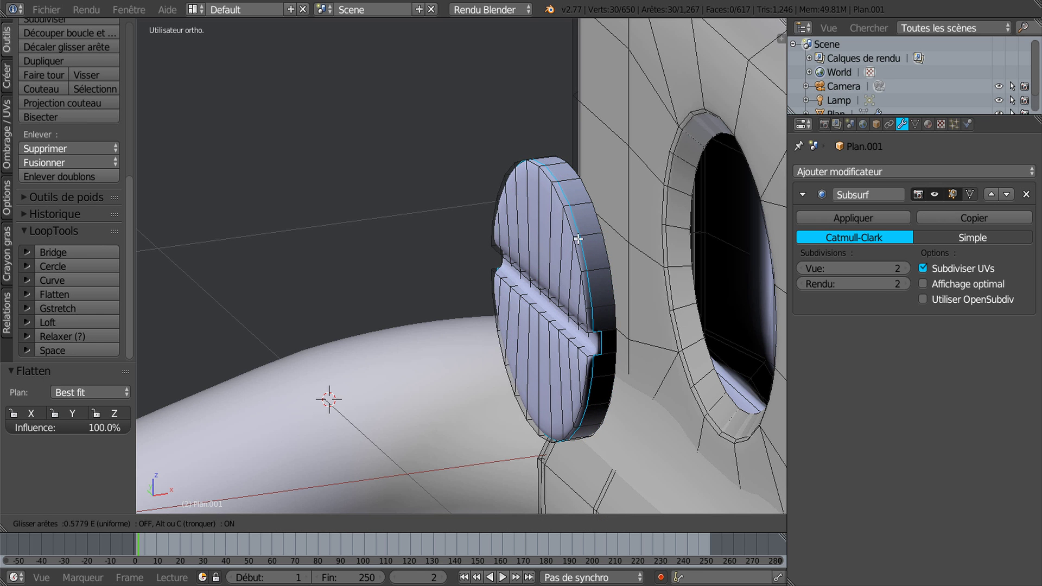
pyautogui.click(577, 240)
pyautogui.moveTo(563, 279); pyautogui.dragTo(577, 267, button='middle')
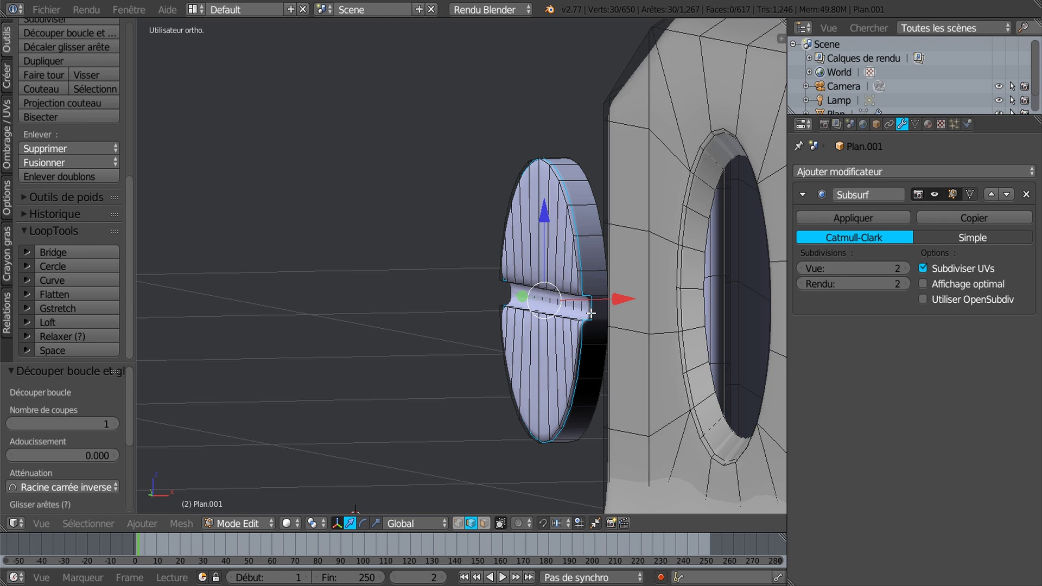
# Select the whole linked disc and assign it the first material, Matériau
pyautogui.click(929, 124)
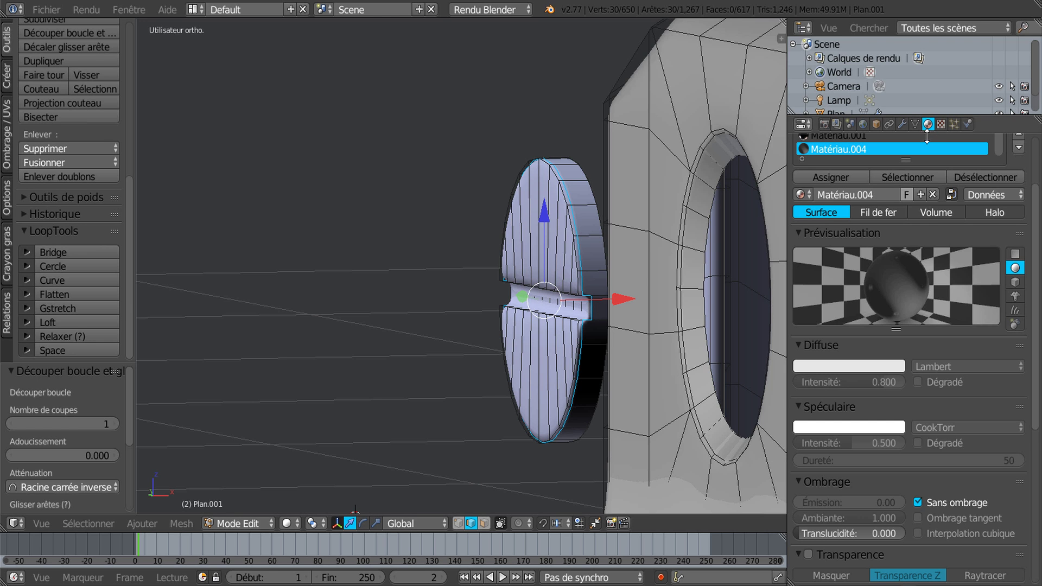
pyautogui.scroll(3, 842, 204)
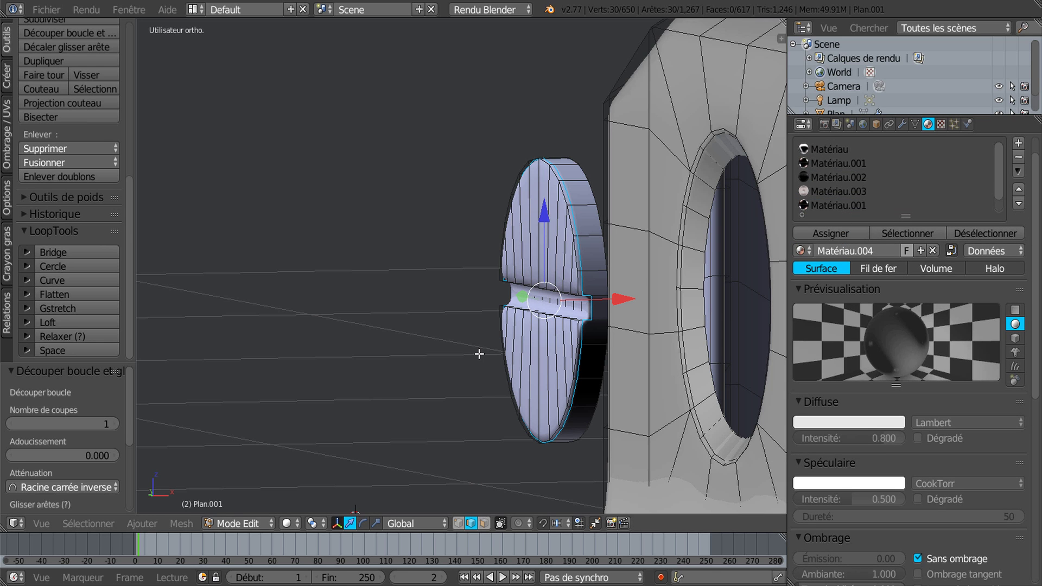
pyautogui.hotkey('ctrl', 'l')
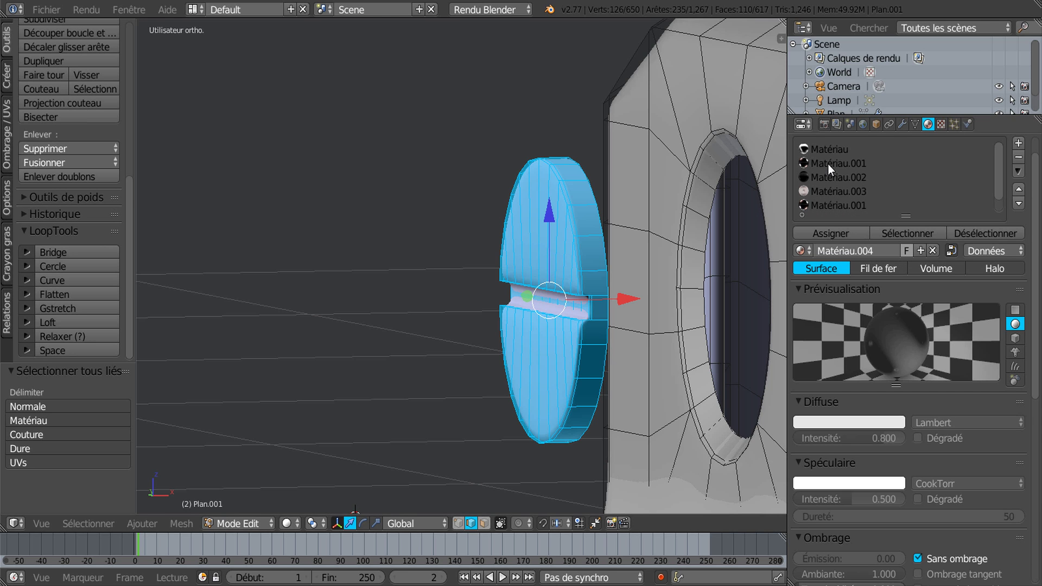
pyautogui.click(828, 150)
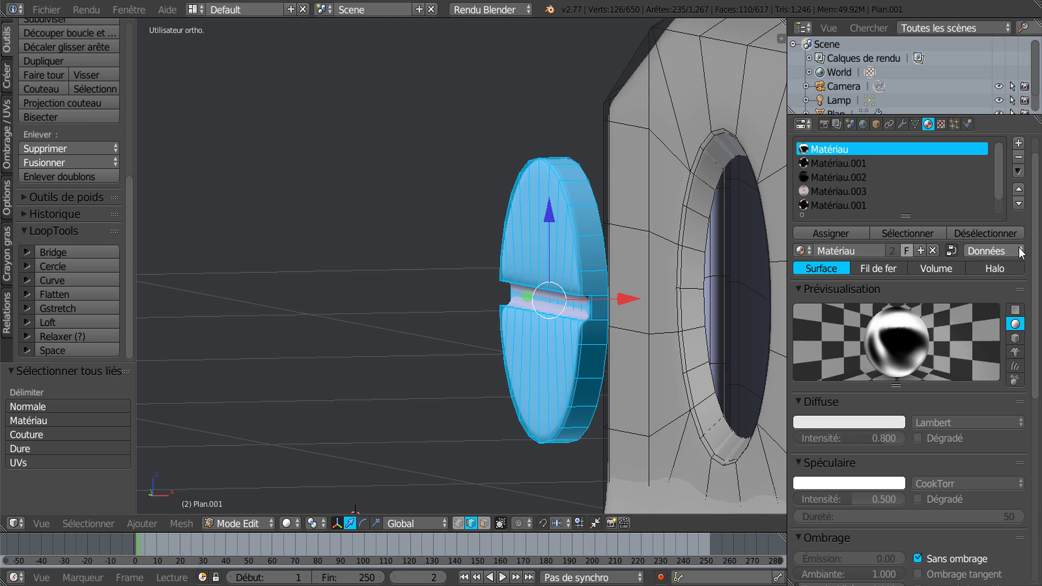
pyautogui.scroll(-4, 1037, 288)
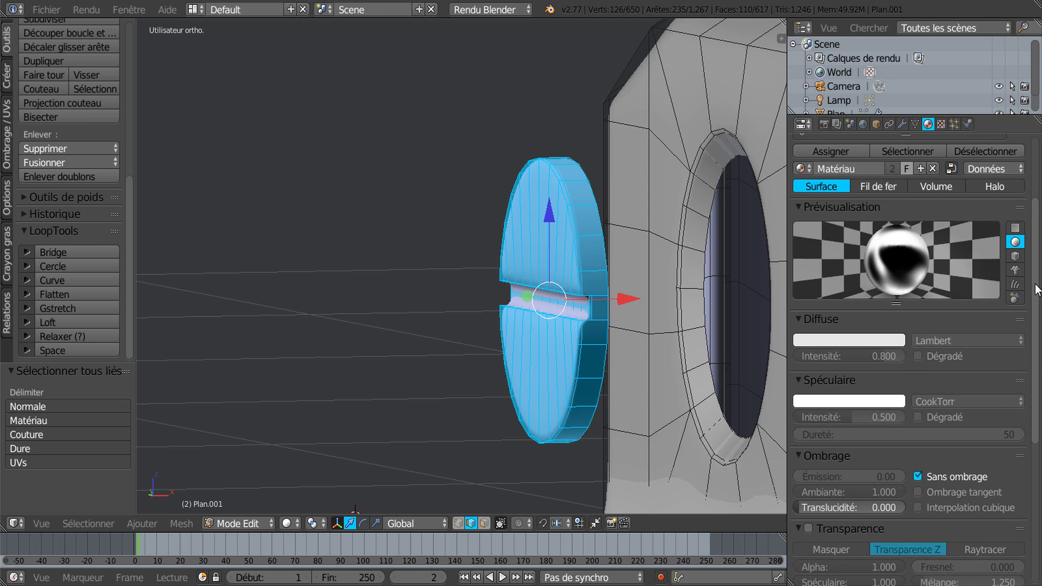
pyautogui.scroll(-2, 1037, 288)
pyautogui.scroll(6, 1038, 289)
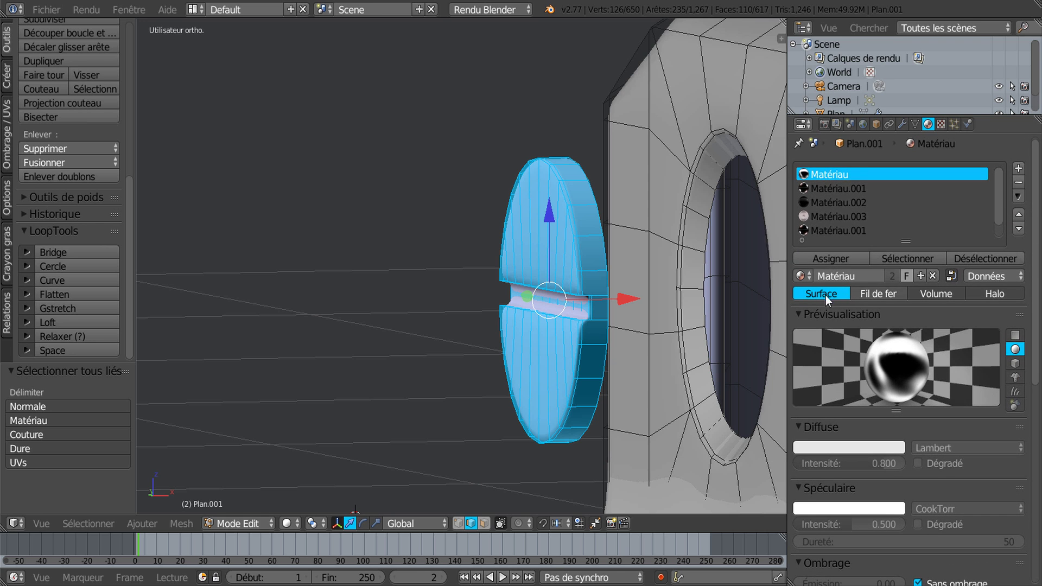
pyautogui.click(831, 259)
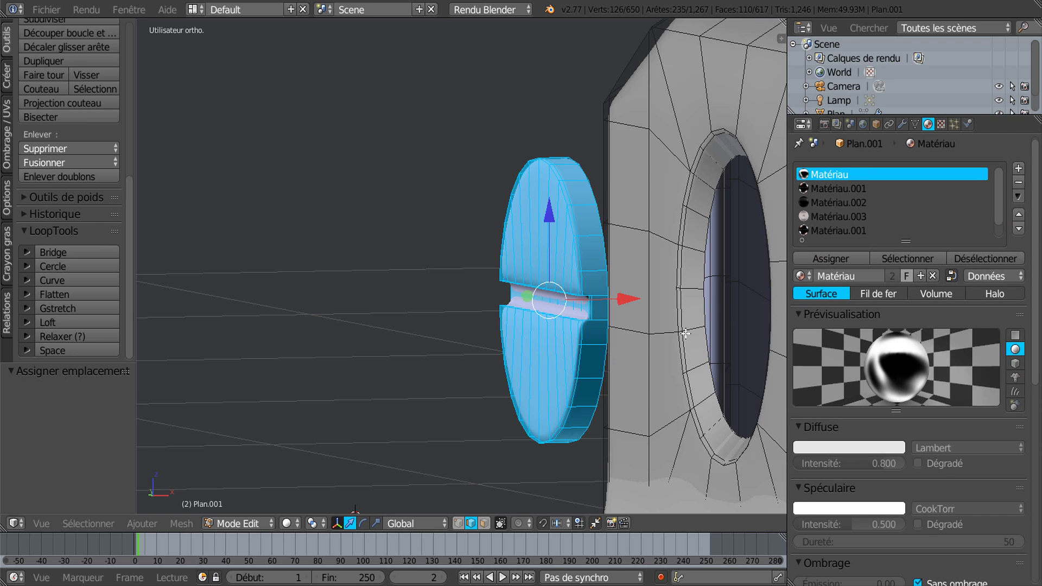
# Switch the 3D view to material shading and view the slotted disc beside the block's hole
pyautogui.click(287, 523)
pyautogui.click(309, 445)
pyautogui.moveTo(465, 417)
pyautogui.mouseDown(button='middle')
pyautogui.moveTo(502, 432)
pyautogui.moveTo(477, 432)
pyautogui.moveTo(483, 421)
pyautogui.mouseUp(button='middle')
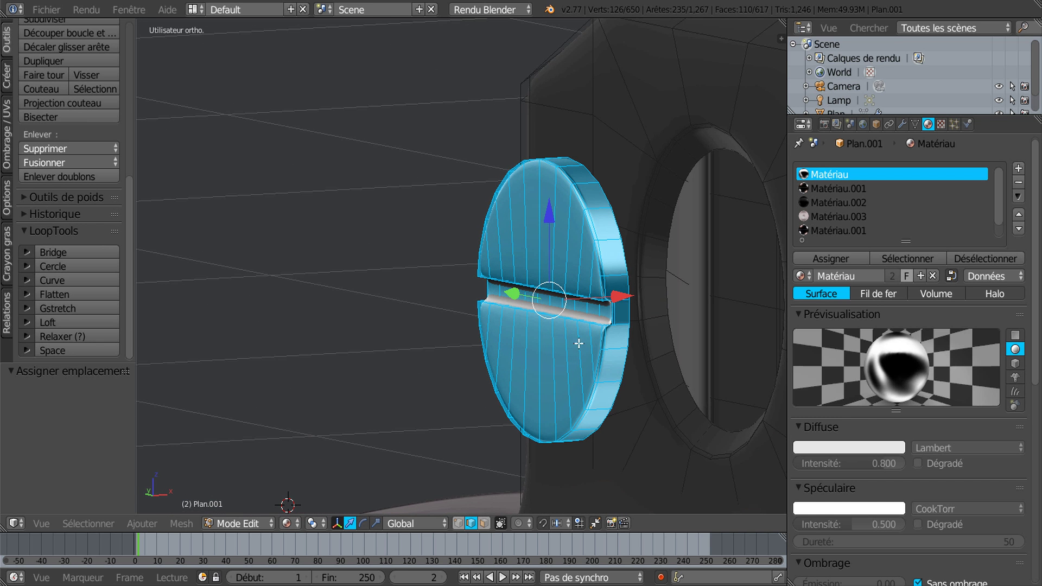
# Add two edge loops lengthwise along the slot's floor, sliding one close to its upper edge and one close to its lower edge
pyautogui.scroll(2, 614, 316)
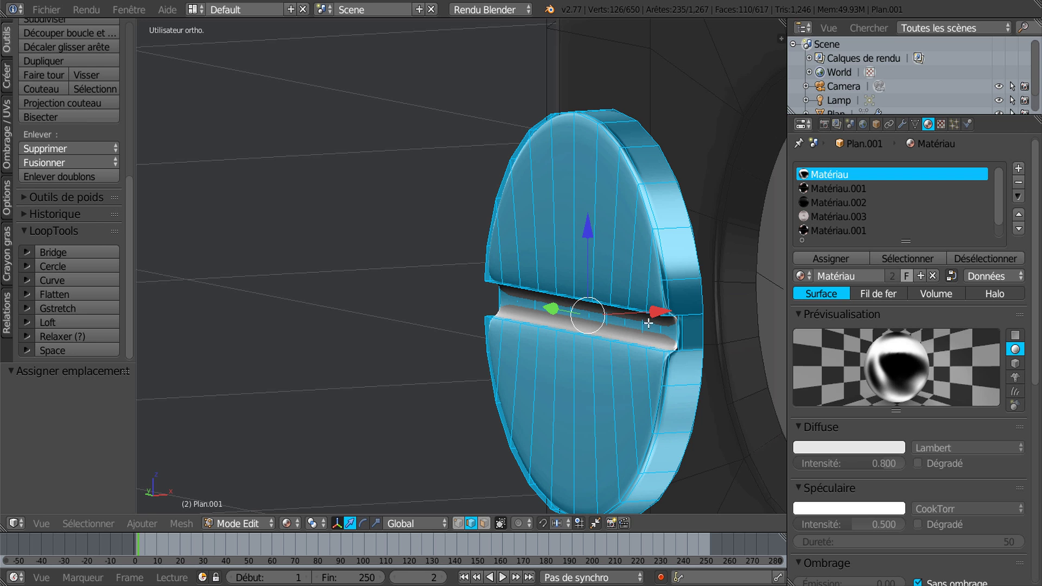
pyautogui.hotkey('ctrl', 'r')
pyautogui.click(678, 337)
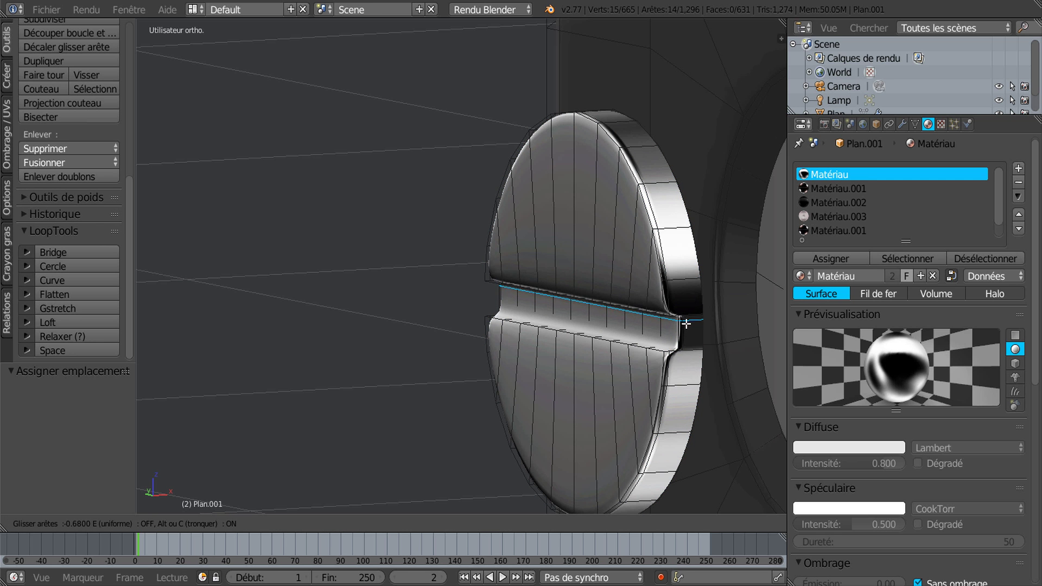
pyautogui.click(686, 322)
pyautogui.hotkey('ctrl', 'r')
pyautogui.click(684, 332)
pyautogui.click(683, 336)
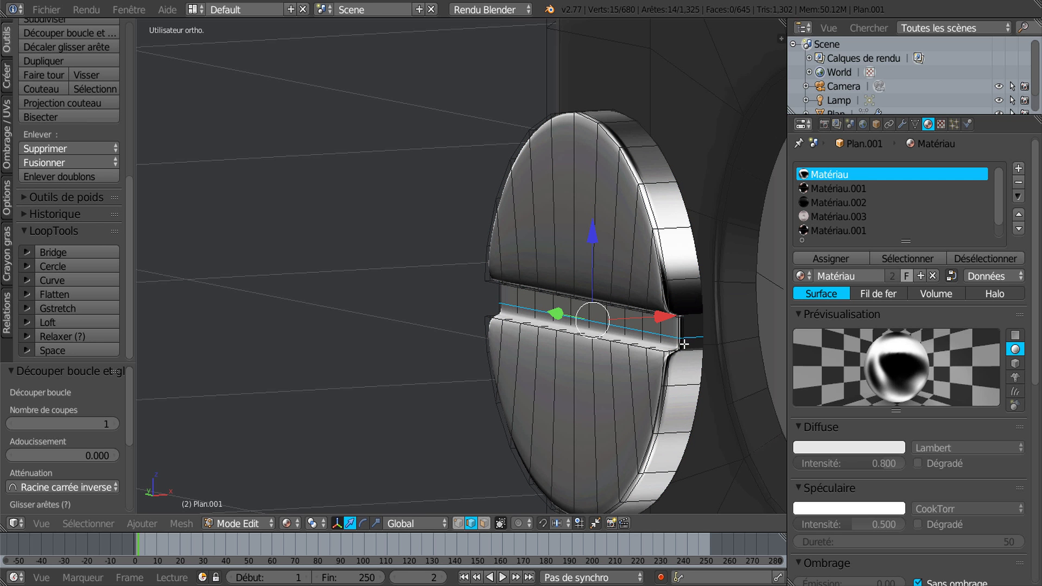
pyautogui.press('g')
pyautogui.press('g')
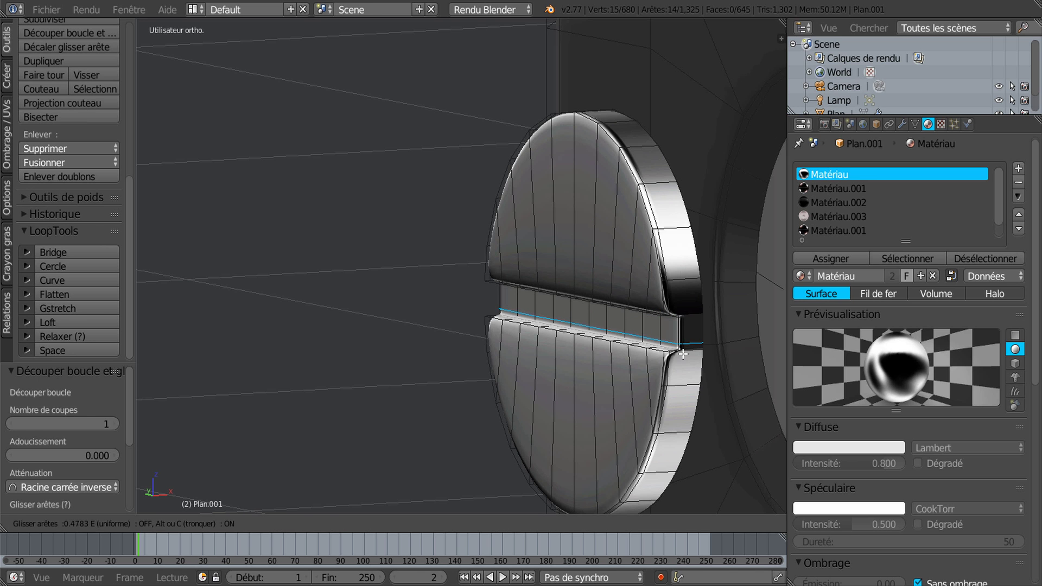
pyautogui.click(683, 357)
# Add two edge loops across the disc's lower half, sliding one close to the outer rim and the other against the slot
pyautogui.hotkey('ctrl', 'f')
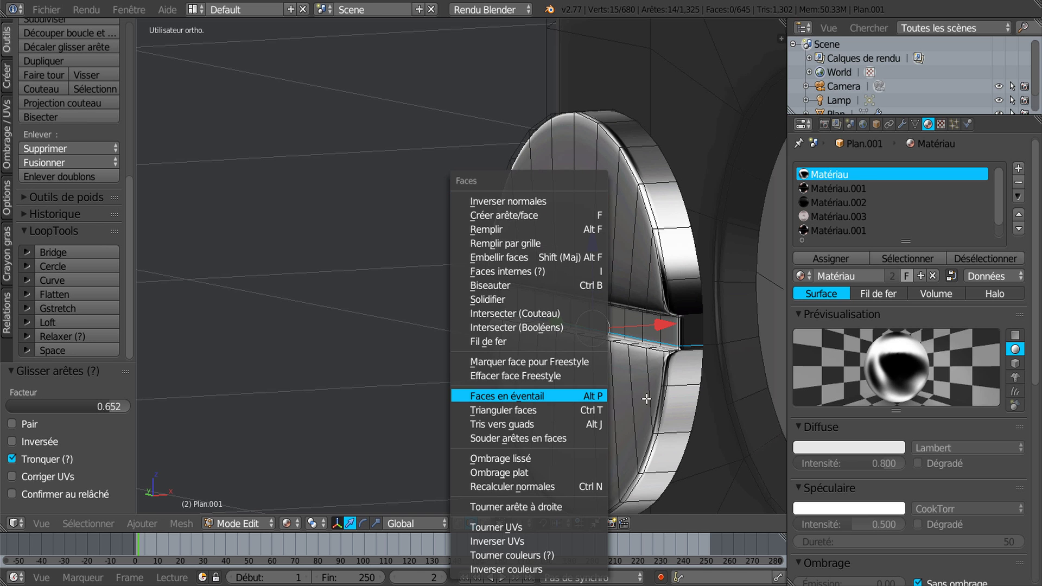
pyautogui.press('Escape')
pyautogui.hotkey('ctrl', 'r')
pyautogui.click(583, 399)
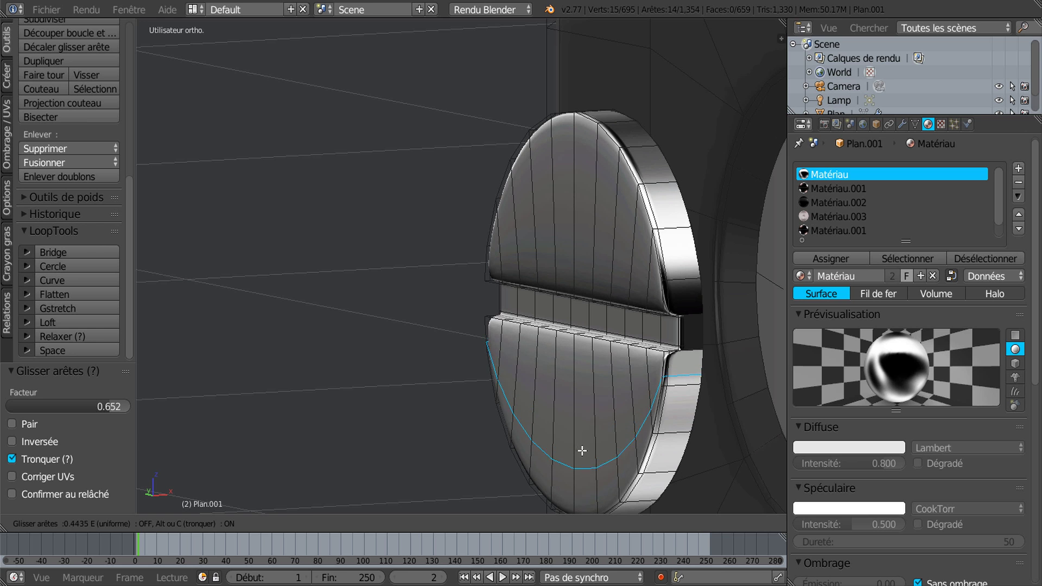
pyautogui.click(584, 479)
pyautogui.hotkey('ctrl', 'r')
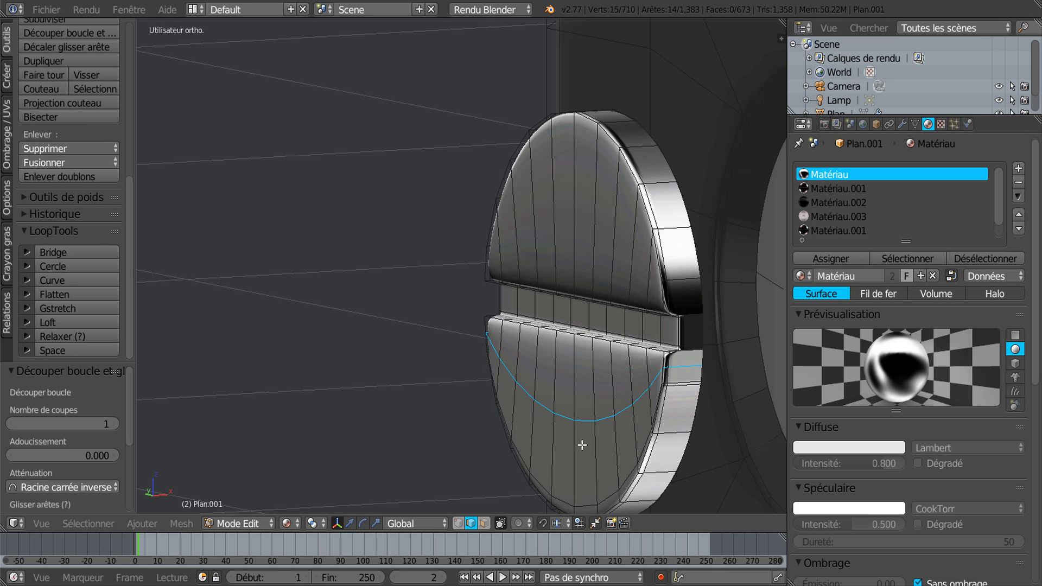
pyautogui.click(582, 437)
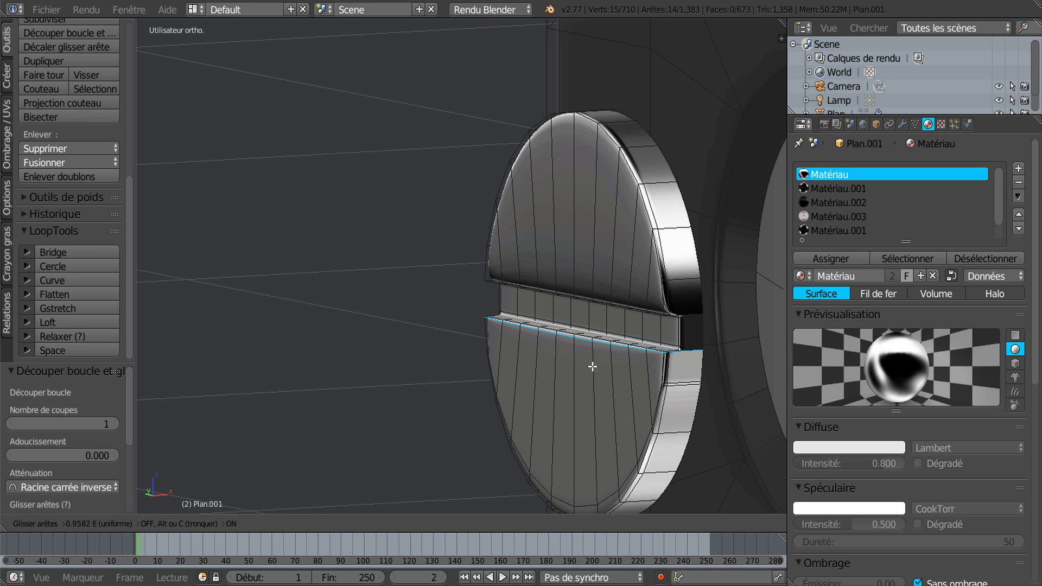
pyautogui.click(593, 369)
# Add two edge loops across the disc's upper half, sliding one close to the slot and the other to the outer rim
pyautogui.hotkey('ctrl', 'r')
pyautogui.click(588, 204)
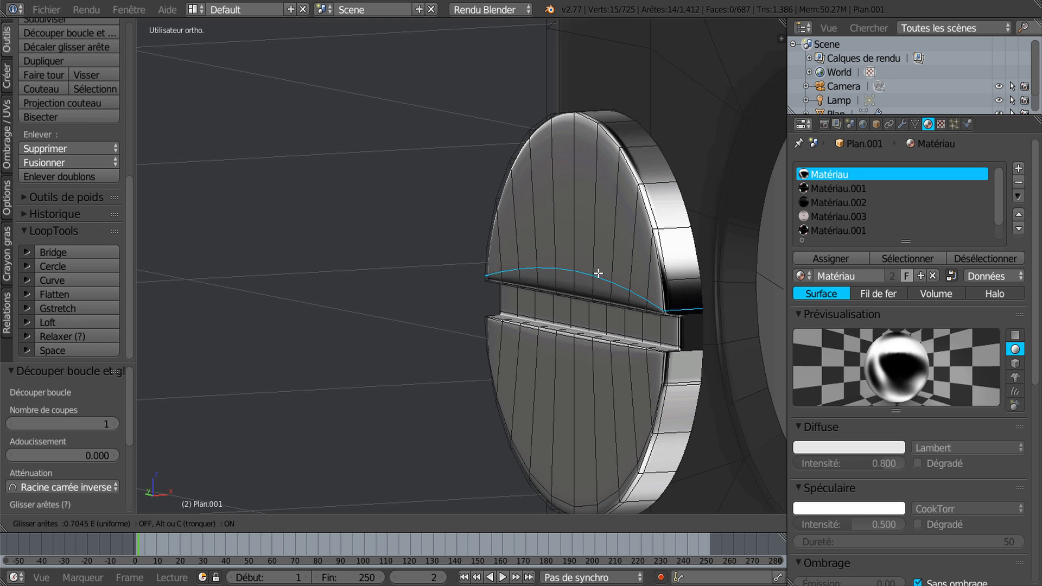
pyautogui.click(602, 290)
pyautogui.hotkey('ctrl', 'r')
pyautogui.click(600, 225)
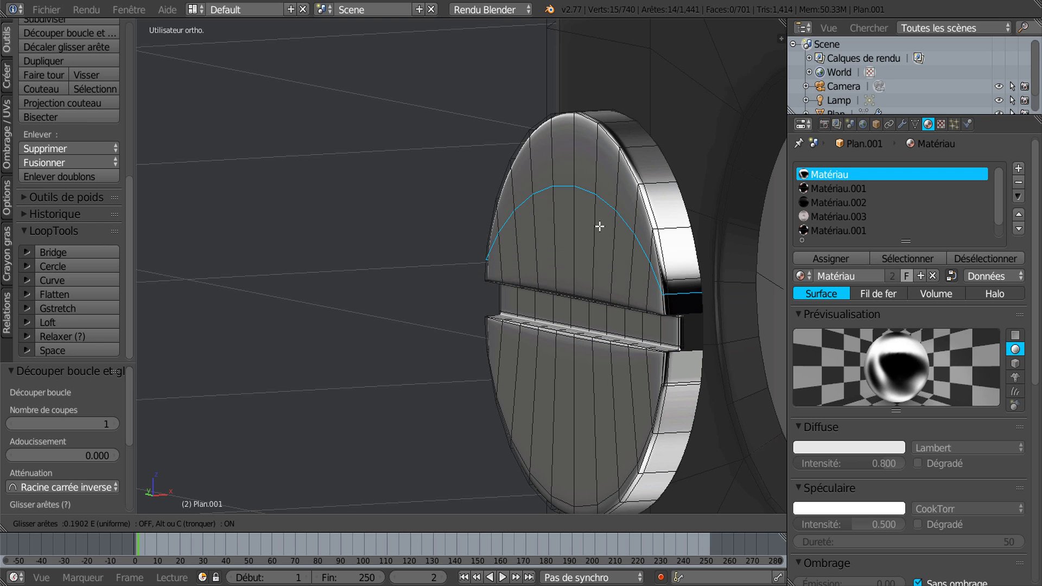
pyautogui.click(600, 187)
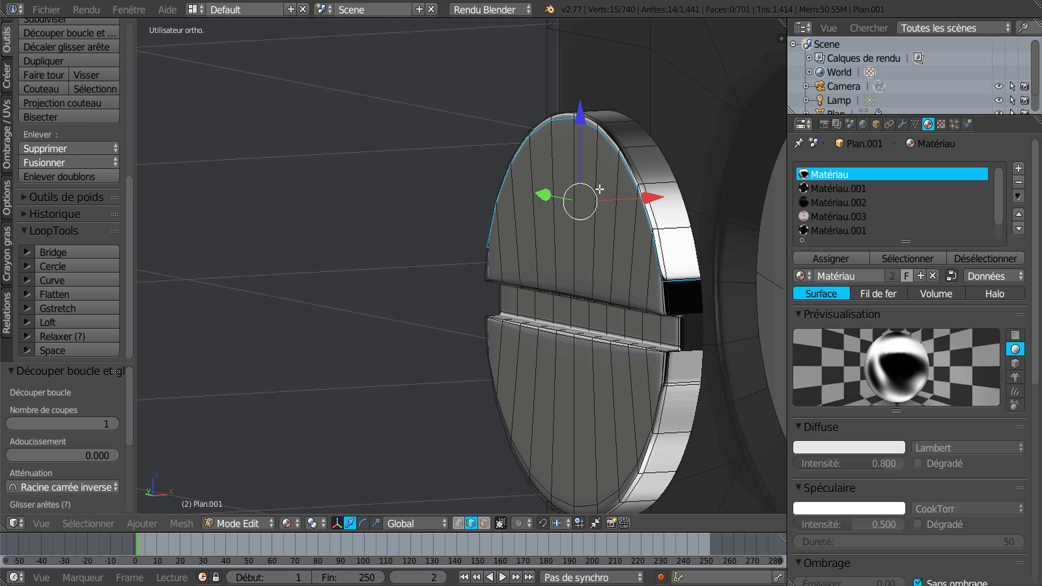
# Select the whole linked slotted disc, move it along X into the sleeve's round hole and leave Edit Mode
pyautogui.hotkey('ctrl', 'l')
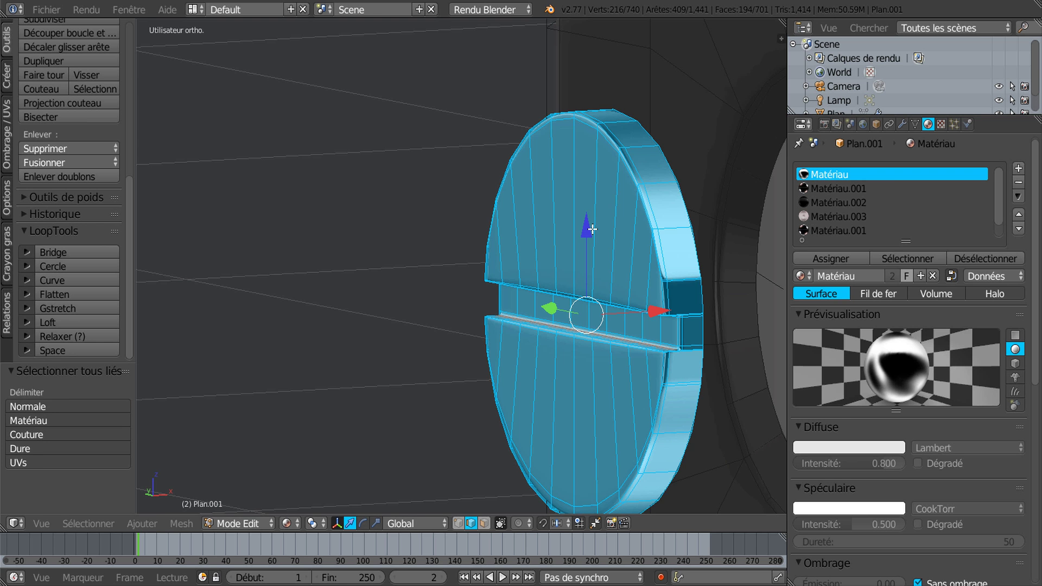
pyautogui.scroll(-4, 586, 233)
pyautogui.press('KP_6')
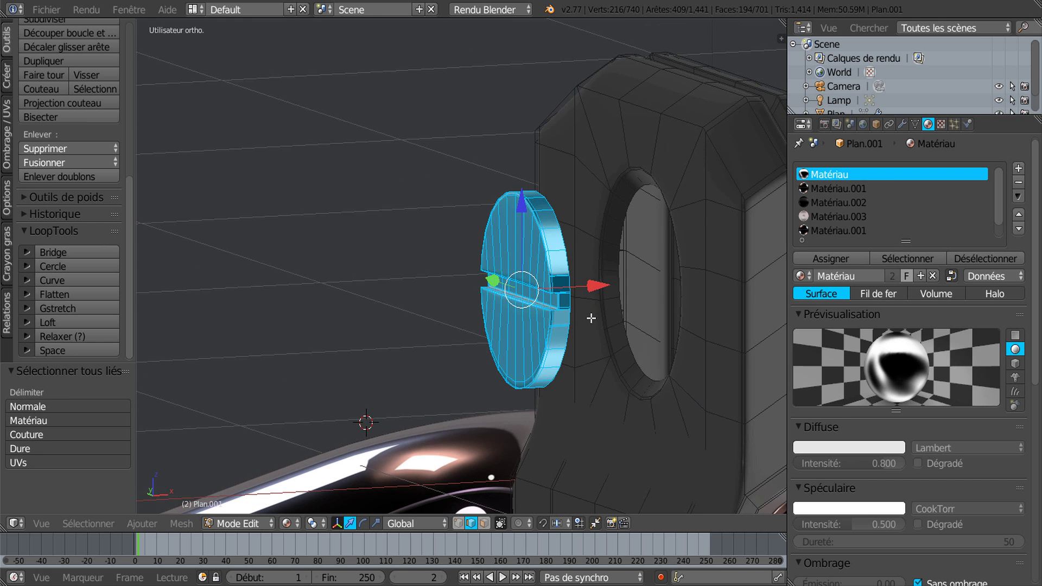
pyautogui.moveTo(600, 288); pyautogui.dragTo(724, 263)
pyautogui.press('Tab')
# Examine the whole mirror, arm and sleeve from several angles, including the top and front orthographic views
pyautogui.scroll(-4, 651, 357)
pyautogui.moveTo(501, 428); pyautogui.dragTo(490, 326, button='middle')
pyautogui.scroll(-3, 428, 428)
pyautogui.moveTo(586, 176); pyautogui.dragTo(589, 297, button='middle')
pyautogui.moveTo(584, 343); pyautogui.dragTo(519, 207, button='middle')
pyautogui.press('KP_7')
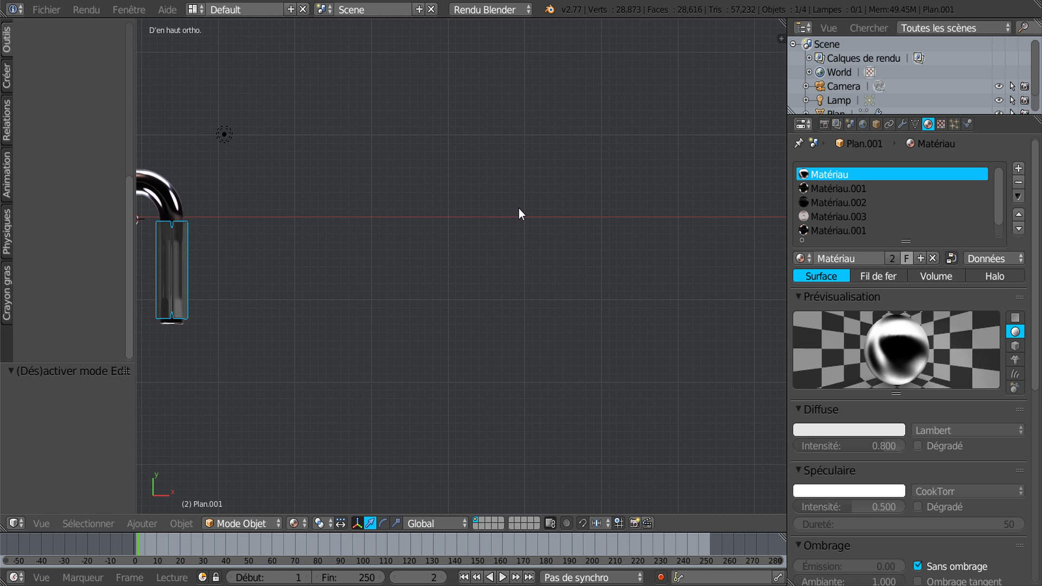
pyautogui.scroll(-3, 519, 208)
pyautogui.keyDown('shift'); pyautogui.moveTo(341, 279); pyautogui.dragTo(599, 294, button='middle'); pyautogui.keyUp('shift')
pyautogui.press('KP_2')
pyautogui.press('KP_2')
pyautogui.press('KP_1')
pyautogui.keyDown('shift'); pyautogui.moveTo(507, 353); pyautogui.dragTo(614, 317, button='middle'); pyautogui.keyUp('shift')
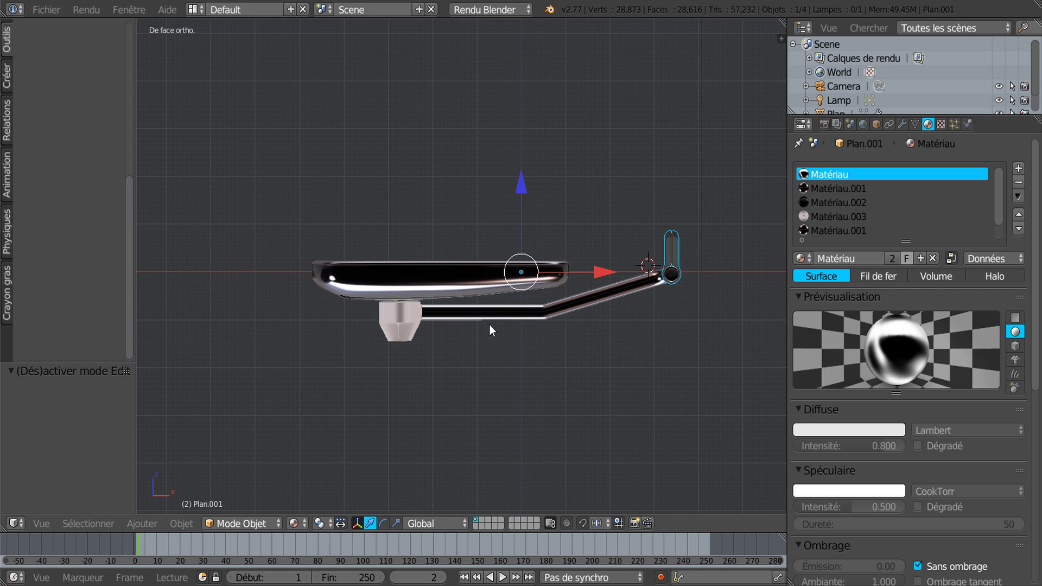
# Show the model in wireframe and set the sleeve object's Subsurf view subdivisions to 0
pyautogui.scroll(2, 421, 331)
pyautogui.press('z')
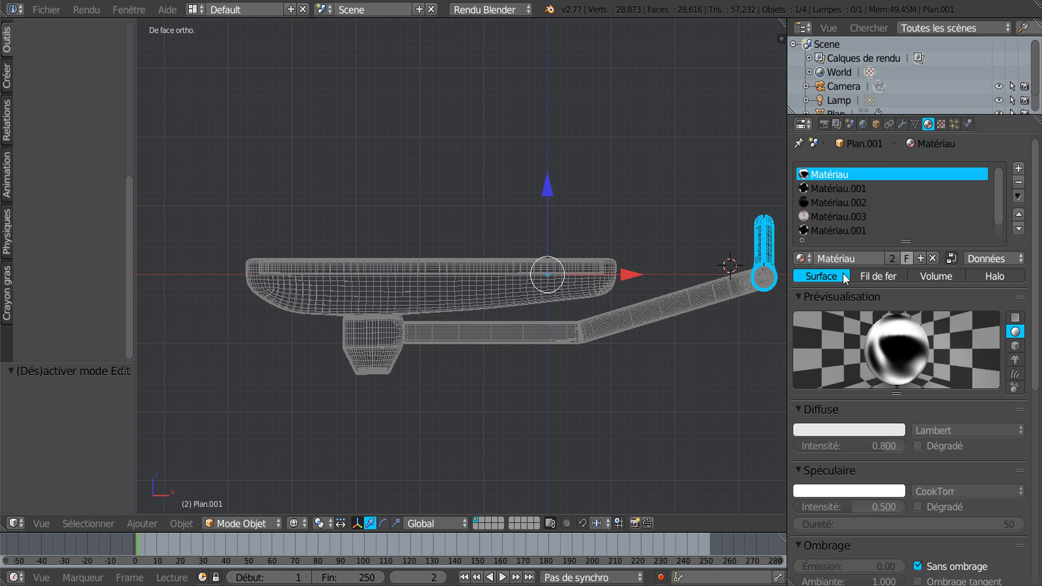
pyautogui.click(901, 124)
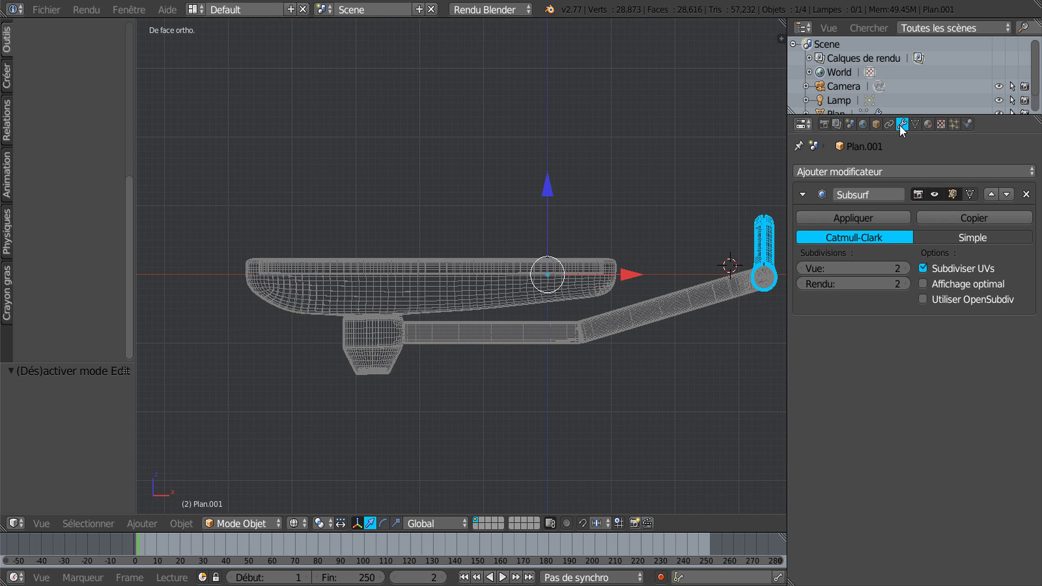
pyautogui.click(806, 270)
pyautogui.click(806, 270)
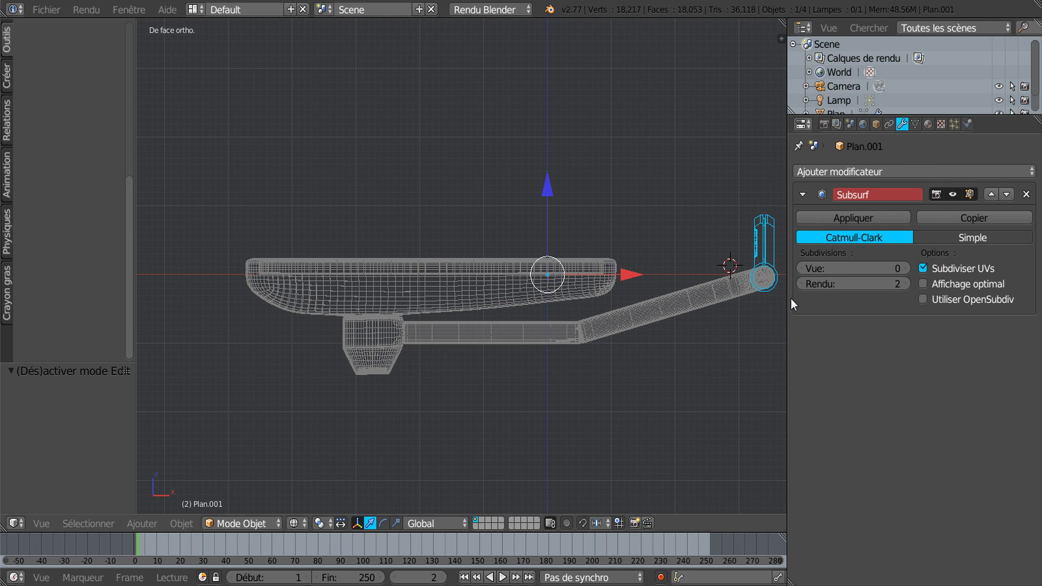
pyautogui.scroll(1, 561, 375)
pyautogui.press('Tab')
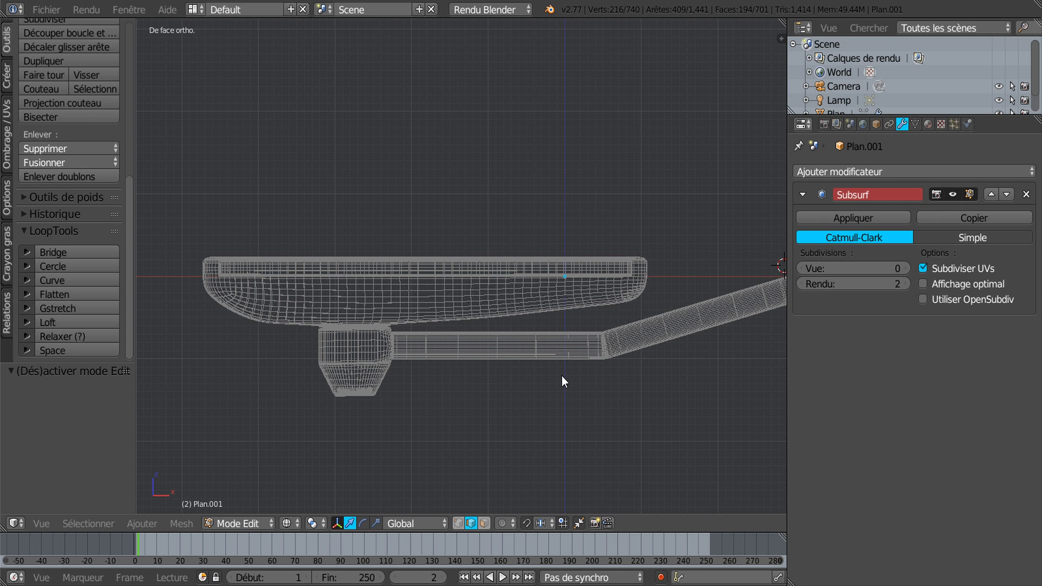
pyautogui.press('z')
pyautogui.press('z')
pyautogui.press('z')
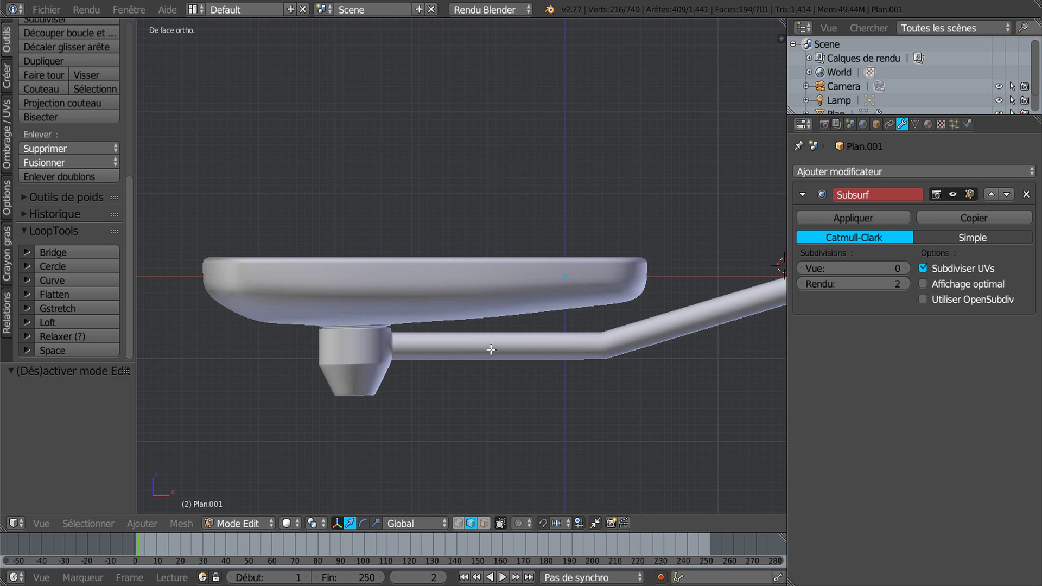
pyautogui.press('z')
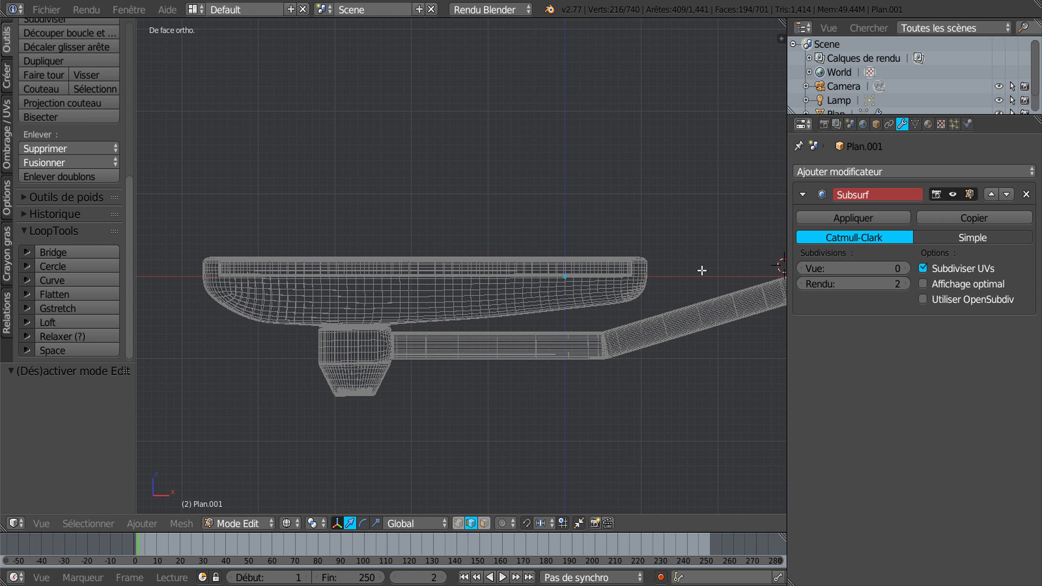
pyautogui.press('z')
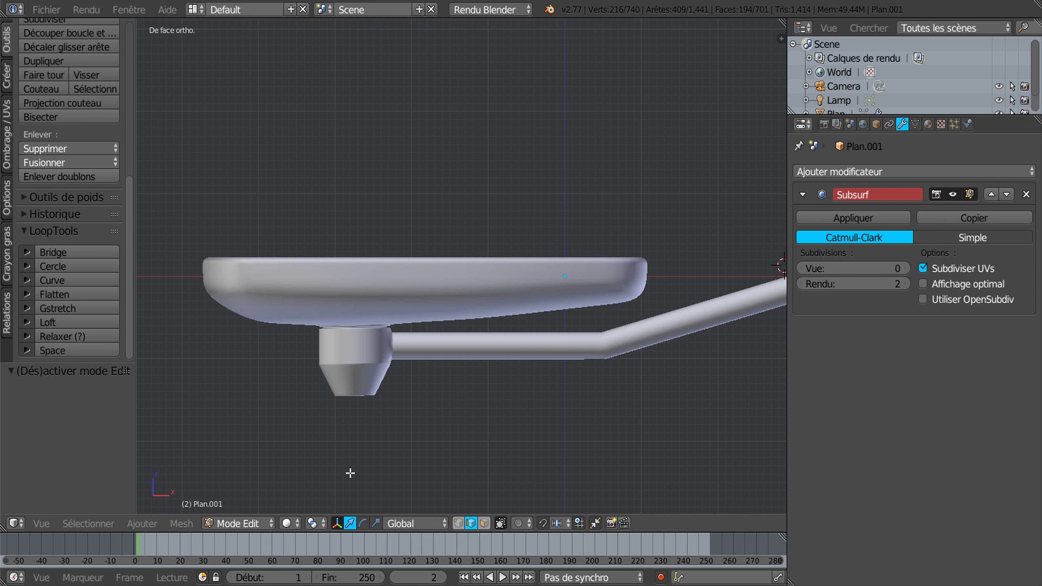
pyautogui.press('z')
pyautogui.press('z')
pyautogui.press('Tab')
# Select the mirror body and arm object, set its Subsurf view subdivisions to 0 in wireframe and enter Edit Mode
pyautogui.rightClick(426, 266)
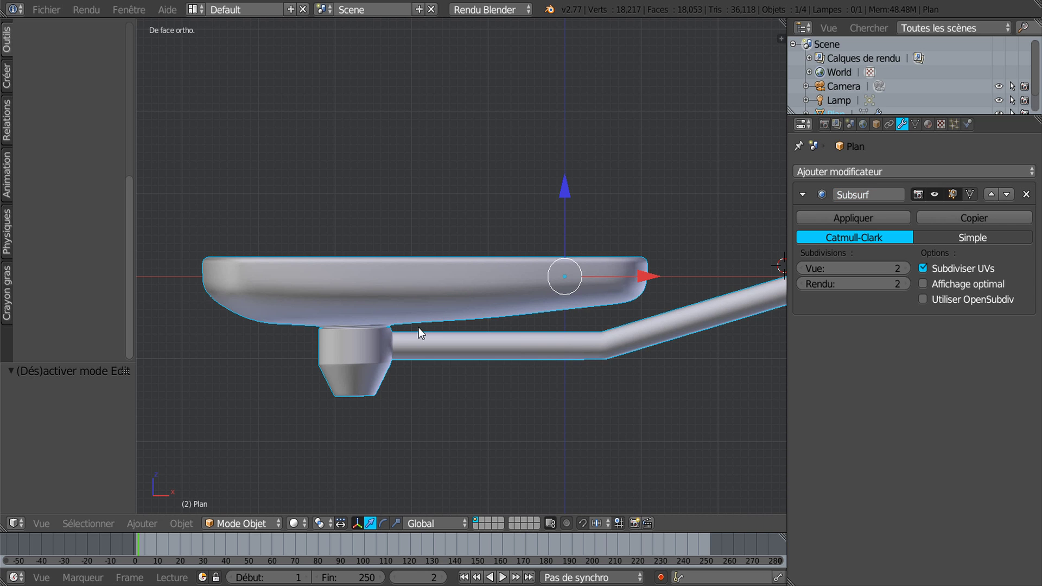
pyautogui.press('z')
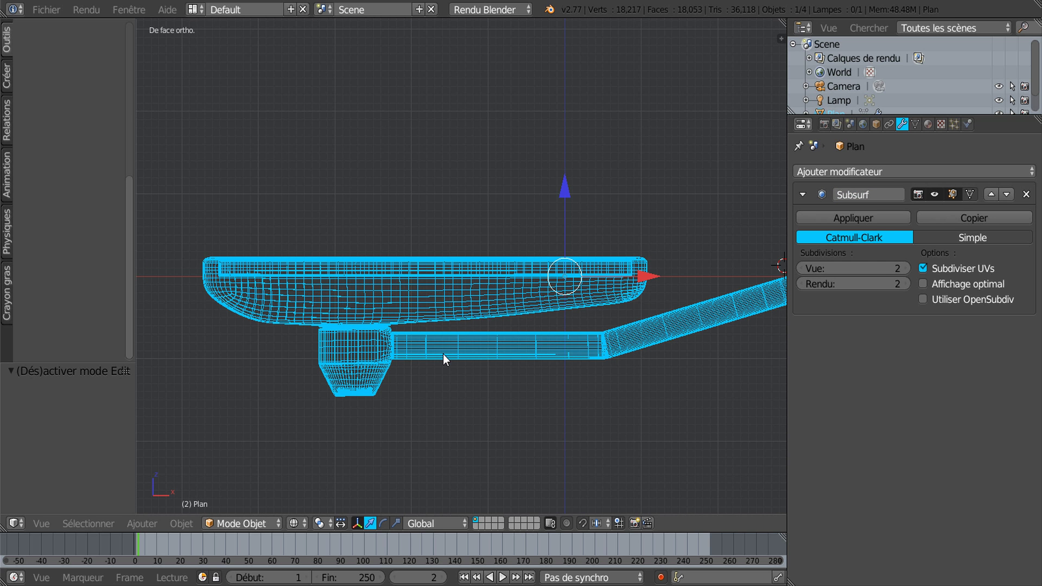
pyautogui.click(803, 267)
pyautogui.write('0')
pyautogui.press('Return')
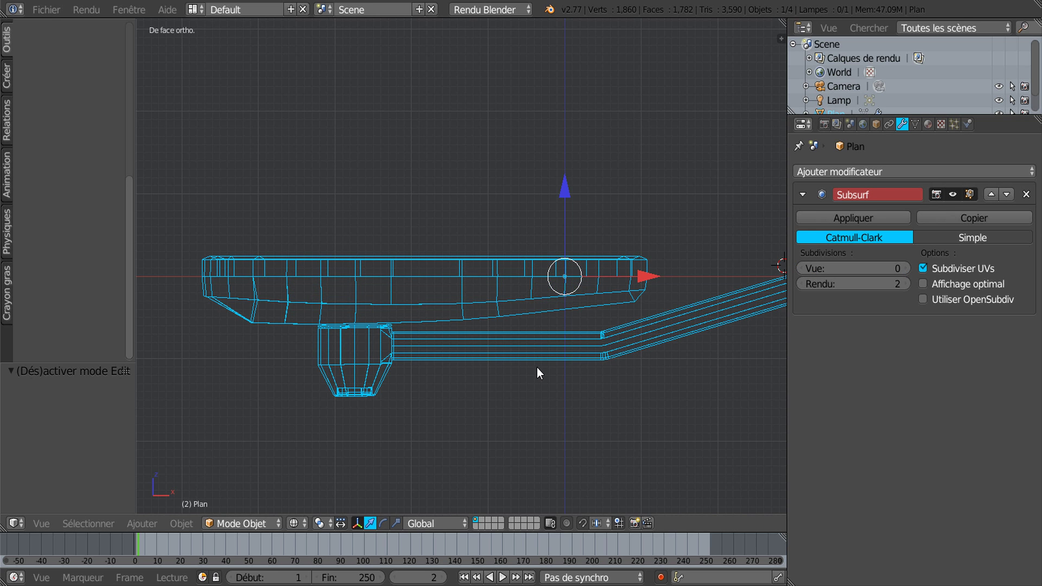
pyautogui.press('Tab')
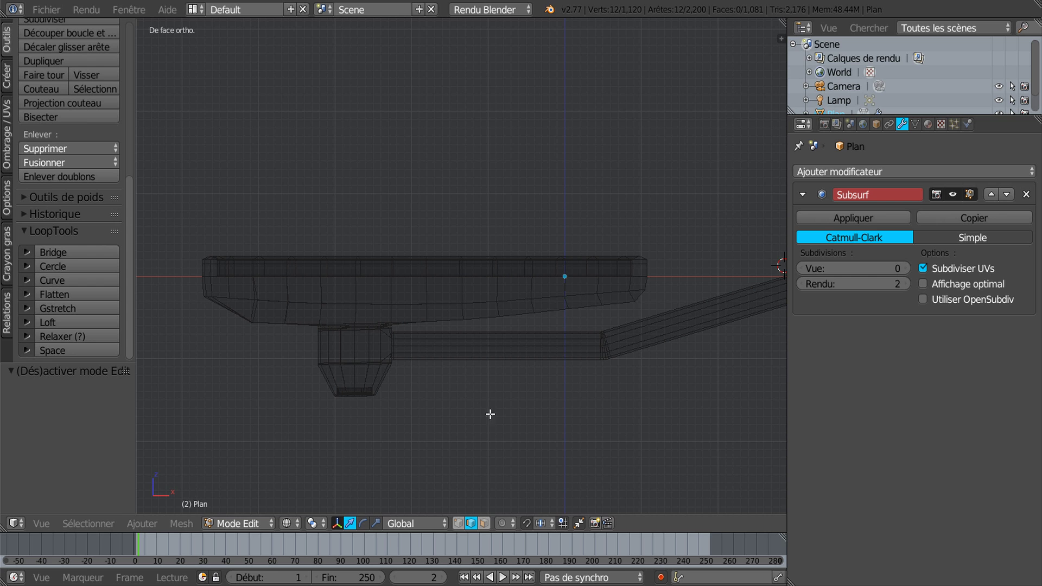
# Circle-select the mirror housing's upper vertex rows, switch to material shading and move them 0.153 up along Z, then 0.043 down
pyautogui.click(457, 523)
pyautogui.press('c')
pyautogui.moveTo(215, 286)
pyautogui.mouseDown()
pyautogui.moveTo(204, 284)
pyautogui.moveTo(410, 288)
pyautogui.moveTo(614, 277)
pyautogui.moveTo(646, 264)
pyautogui.moveTo(182, 261)
pyautogui.mouseUp()
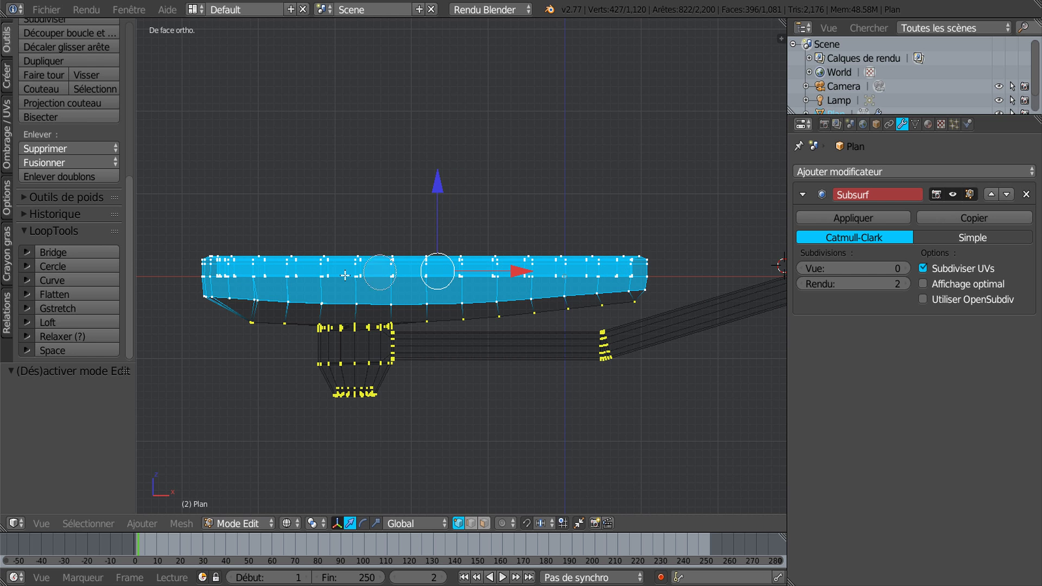
pyautogui.rightClick(339, 231)
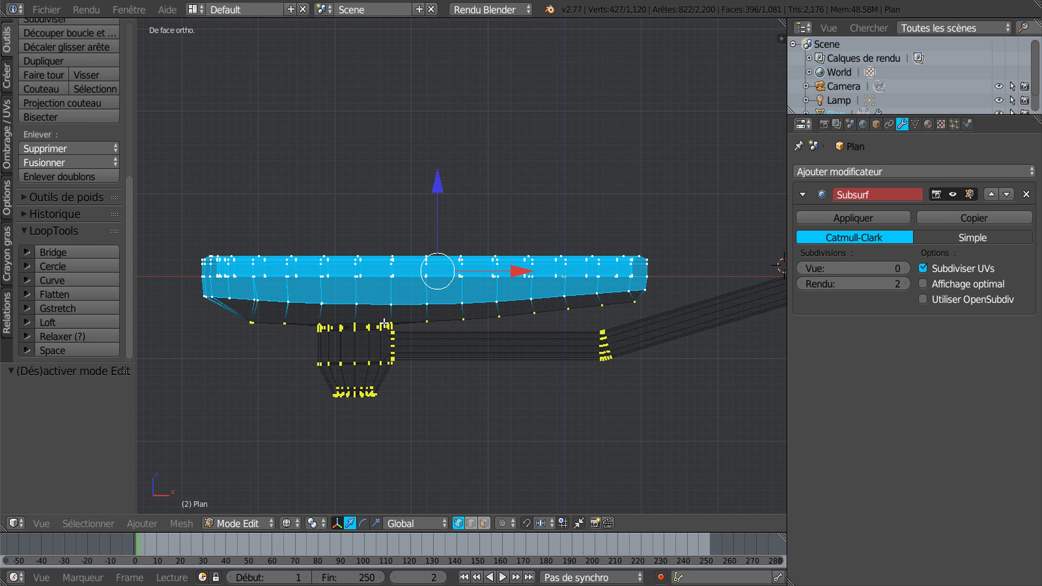
pyautogui.click(287, 523)
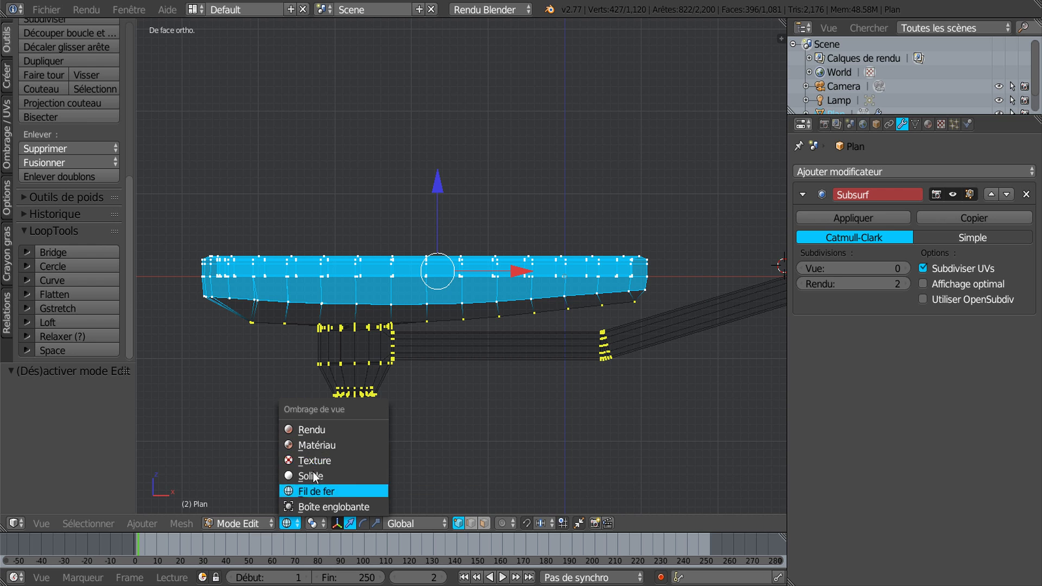
pyautogui.click(312, 444)
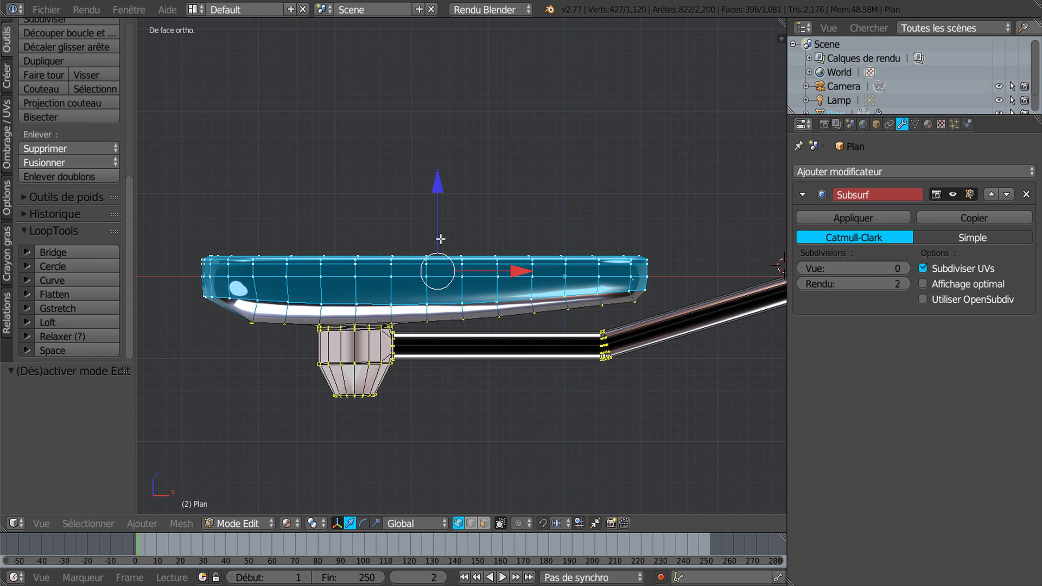
pyautogui.moveTo(440, 187); pyautogui.dragTo(444, 175)
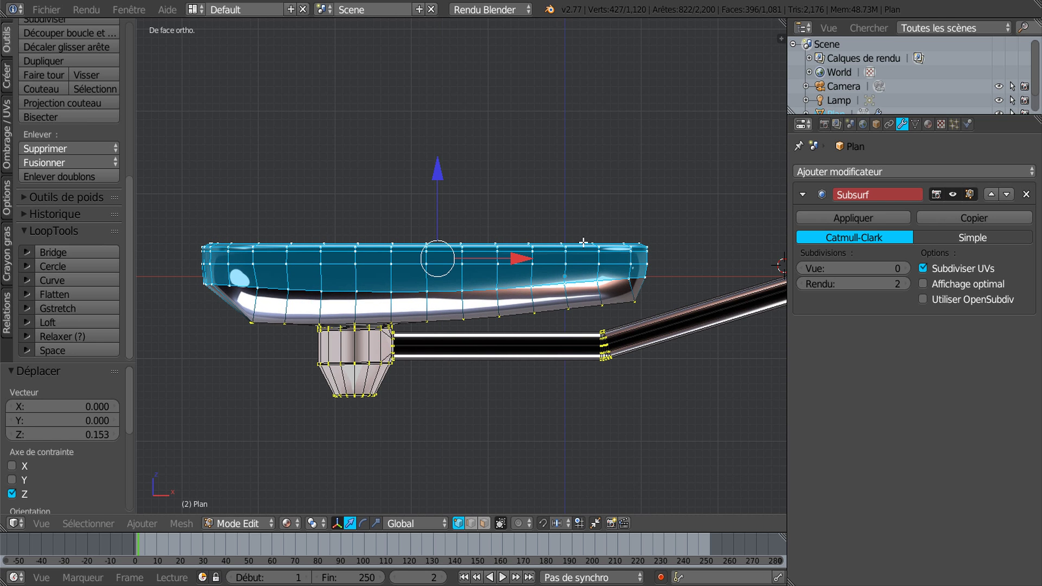
pyautogui.moveTo(436, 163); pyautogui.dragTo(439, 168)
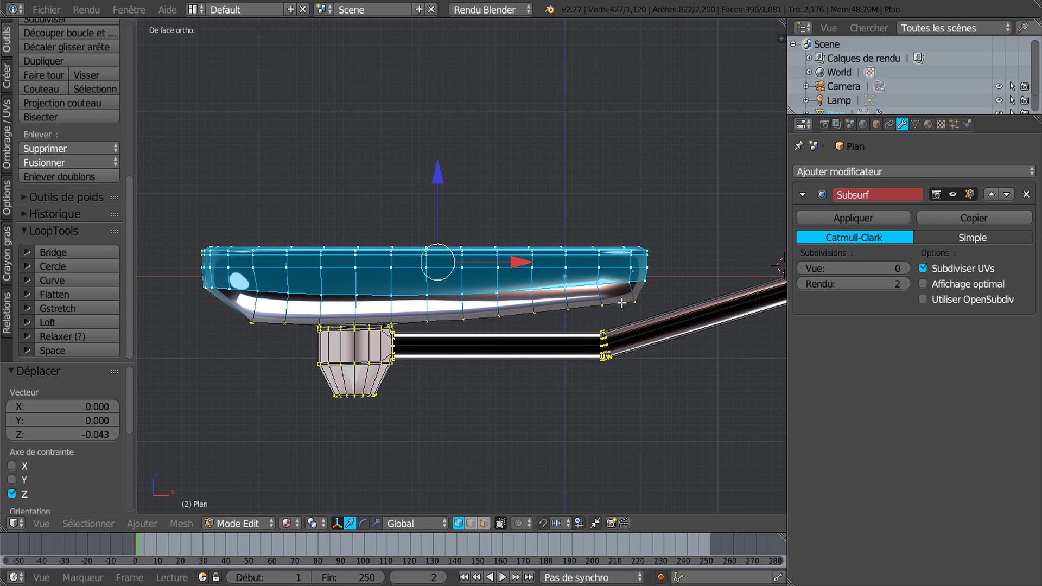
# In wireframe, select only the five-vertex row at the housing's lower corner nearest the arm's bend and move it up about 0.09 along Z
pyautogui.press('z')
pyautogui.press('c')
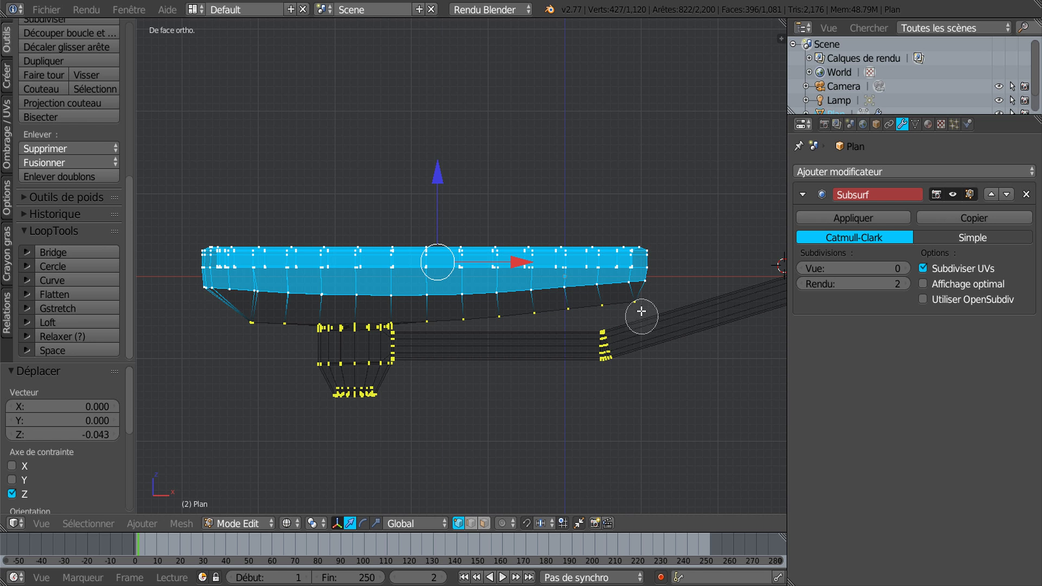
pyautogui.scroll(4, 644, 303)
pyautogui.click(636, 302)
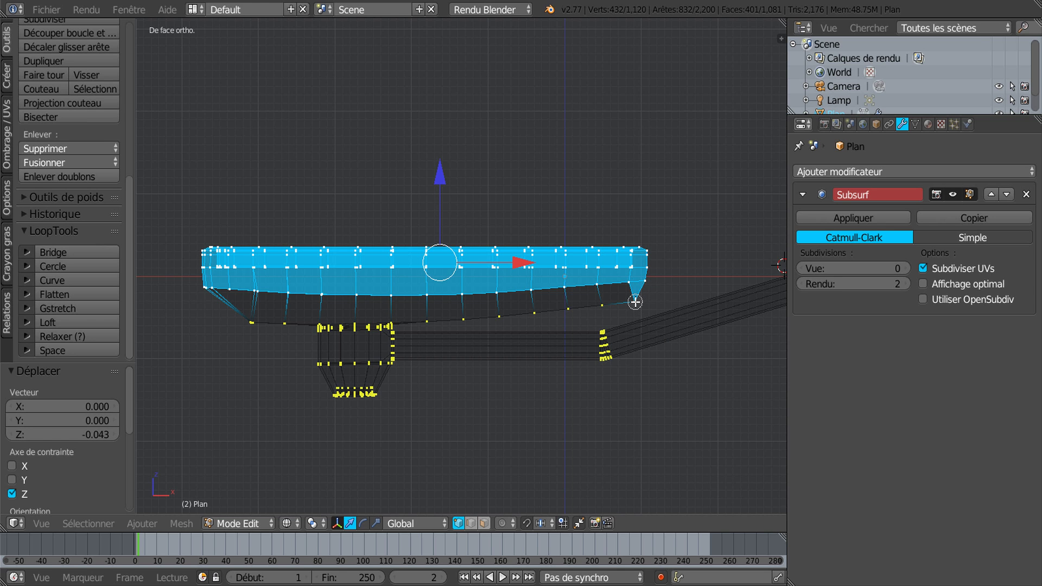
pyautogui.press('Escape')
pyautogui.press('a')
pyautogui.rightClick(632, 301)
pyautogui.press('g')
pyautogui.press('z')
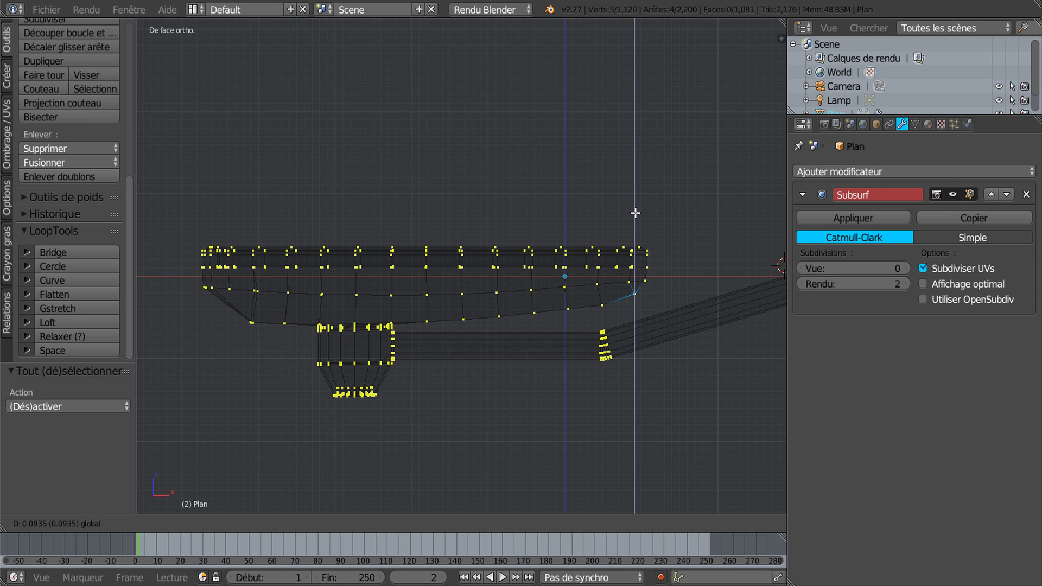
pyautogui.click(634, 235)
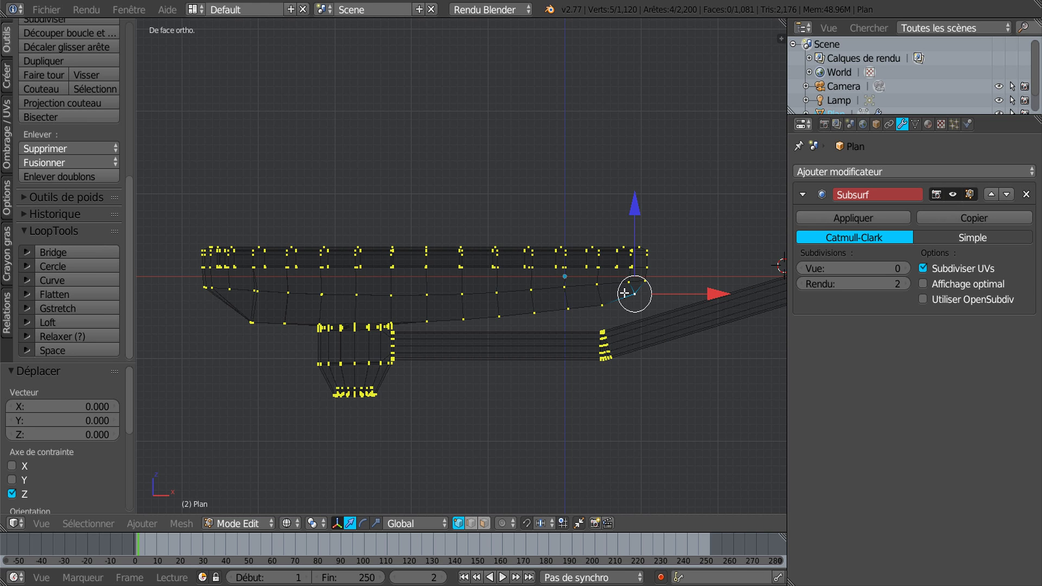
# Select the adjacent vertex row on the housing's underside and raise it slightly along Z to even out the curve
pyautogui.press('a')
pyautogui.keyDown('alt'); pyautogui.rightClick(601, 306); pyautogui.keyUp('alt')
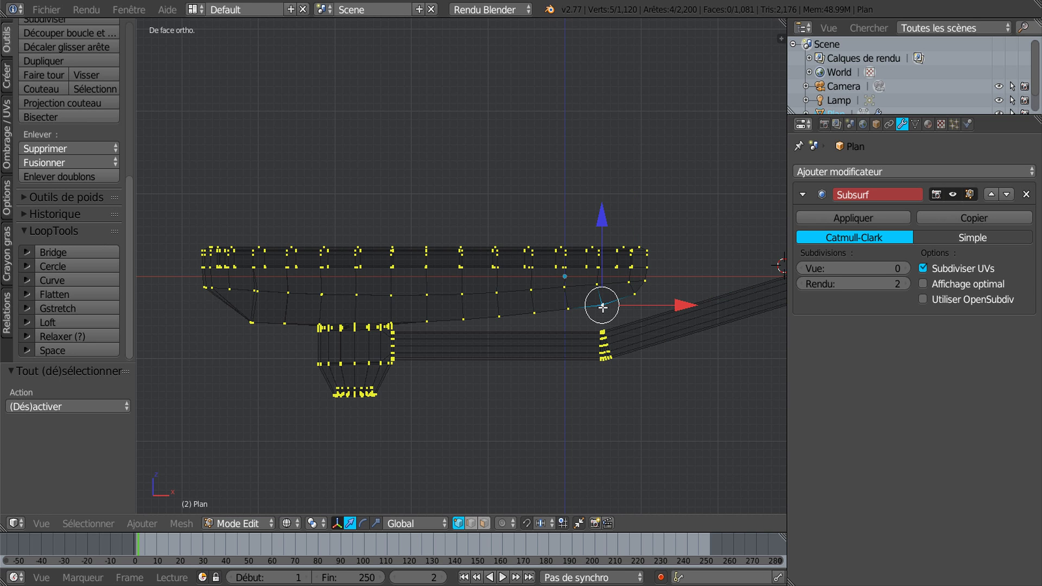
pyautogui.moveTo(603, 223); pyautogui.dragTo(602, 219)
# Return to Object Mode, set the mirror body's Subsurf view subdivisions to 2 and switch the viewport to material shading
pyautogui.press('Tab')
pyautogui.scroll(-2, 607, 277)
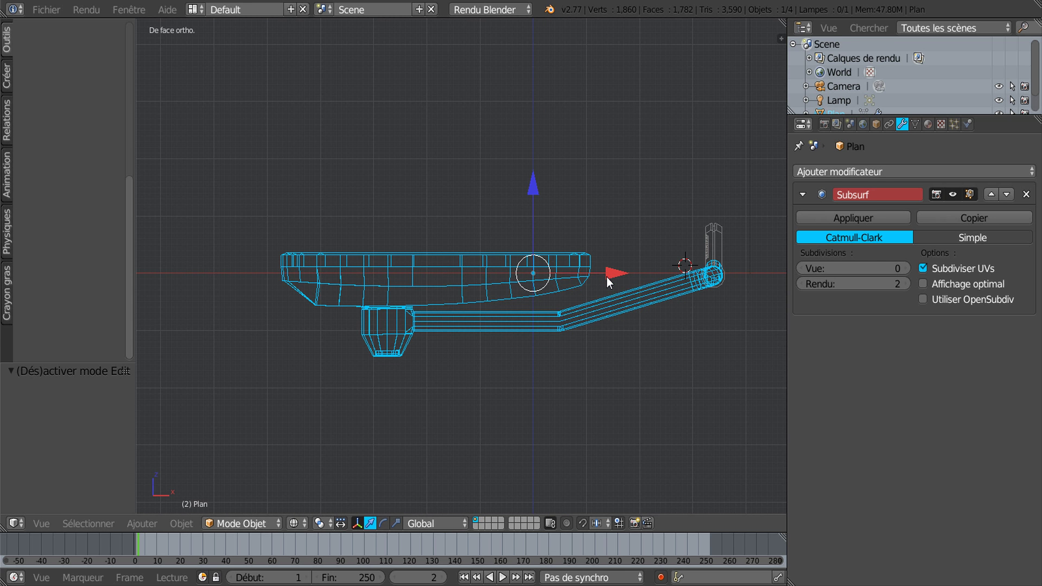
pyautogui.press('z')
pyautogui.moveTo(609, 331)
pyautogui.mouseDown(button='middle')
pyautogui.moveTo(563, 296)
pyautogui.moveTo(526, 360)
pyautogui.mouseUp(button='middle')
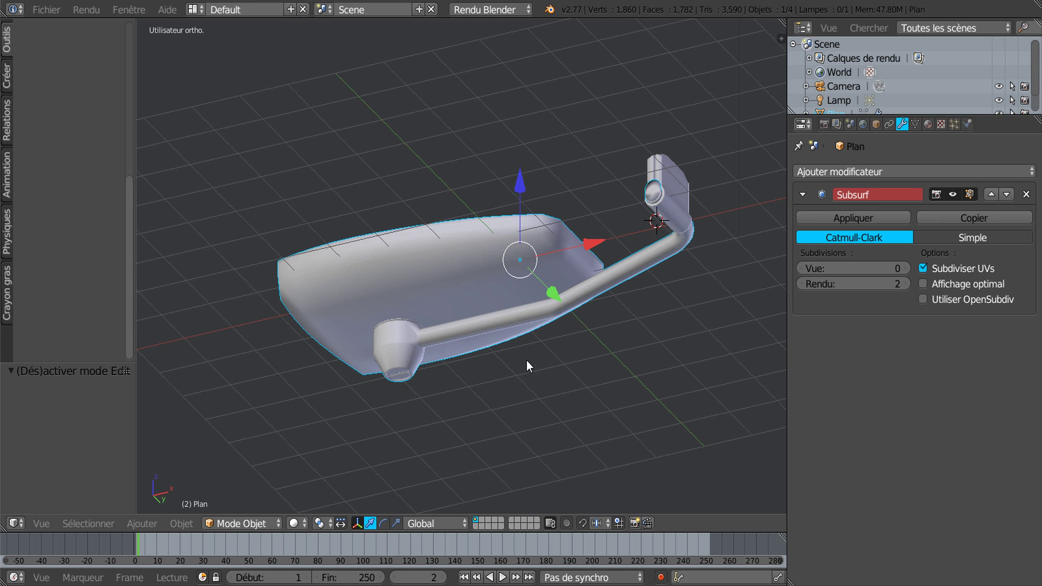
pyautogui.click(884, 268)
pyautogui.write('2')
pyautogui.press('Return')
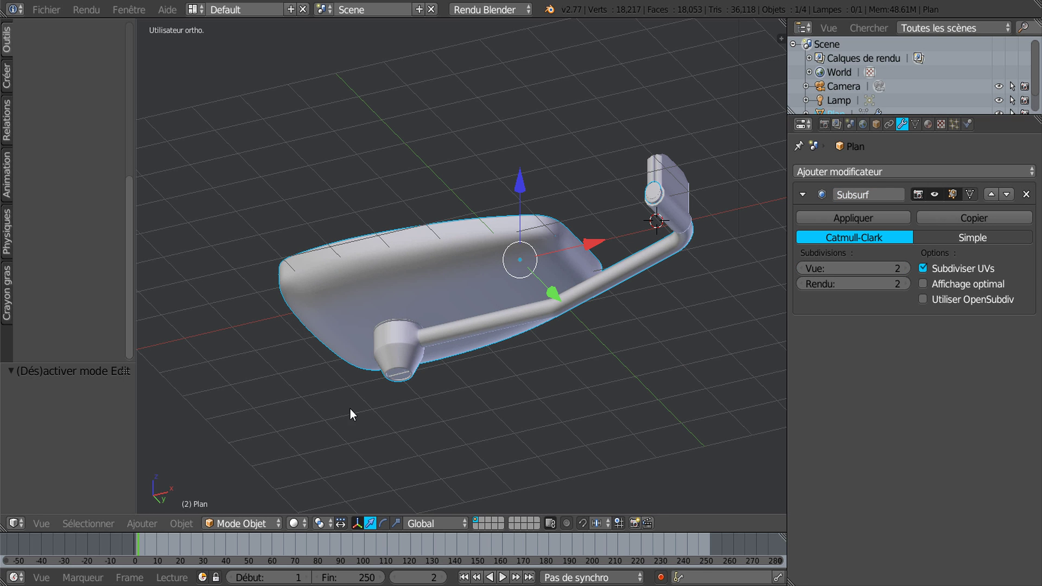
pyautogui.click(296, 523)
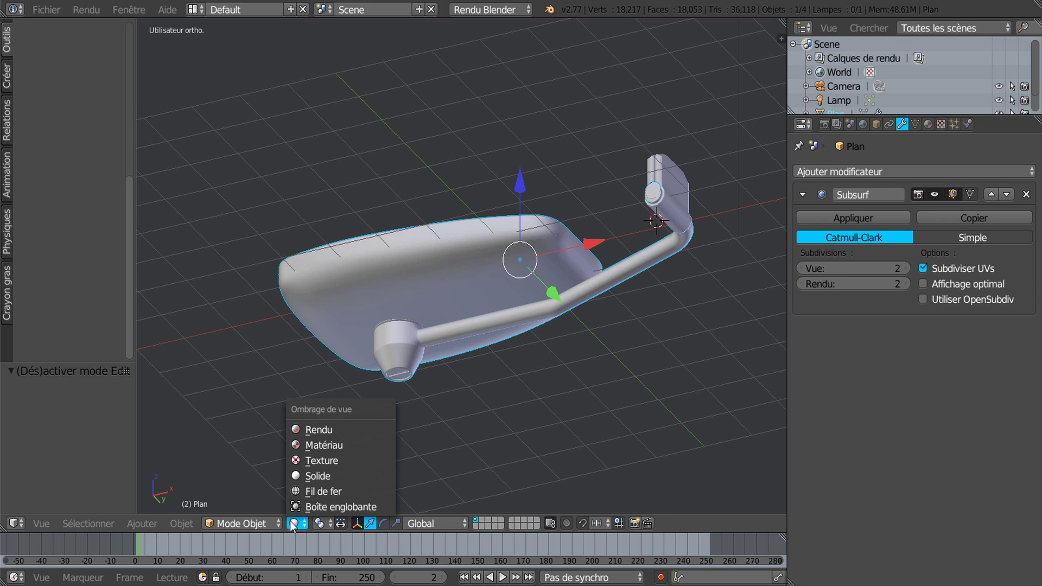
pyautogui.click(315, 445)
# In Edit Mode, set the mapping coordinates of Matériau.001's chrome ultra.png texture to Réflexion
pyautogui.moveTo(347, 418); pyautogui.dragTo(442, 413, button='middle')
pyautogui.press('Tab')
pyautogui.scroll(2, 473, 376)
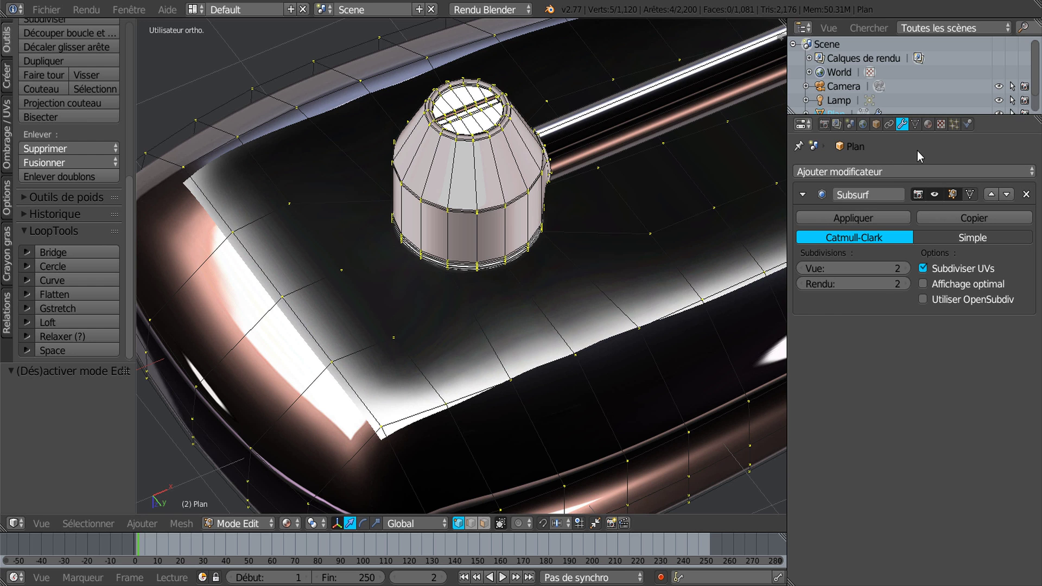
pyautogui.click(928, 124)
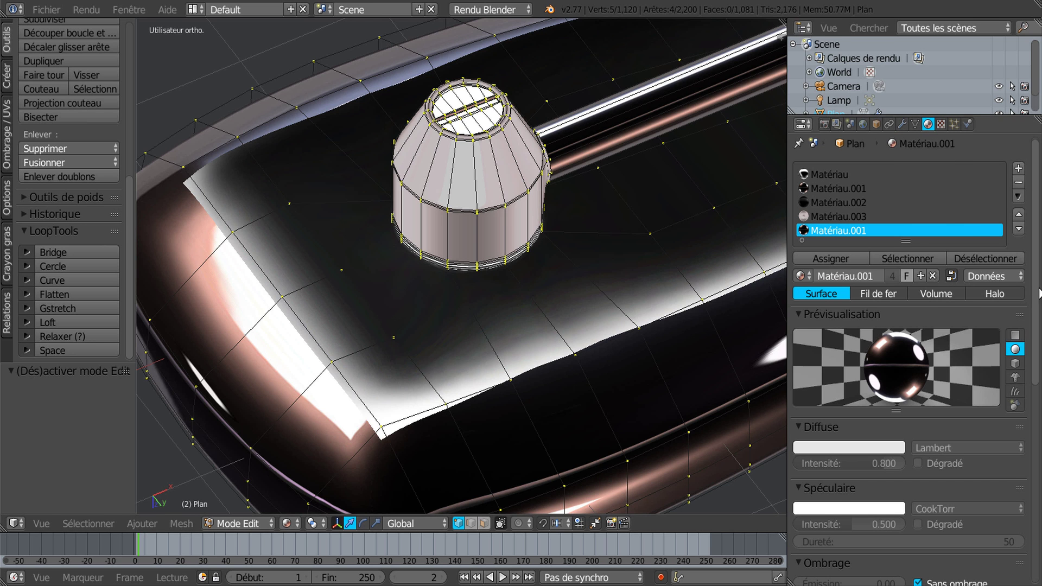
pyautogui.scroll(-8, 1026, 423)
pyautogui.scroll(-3, 1025, 423)
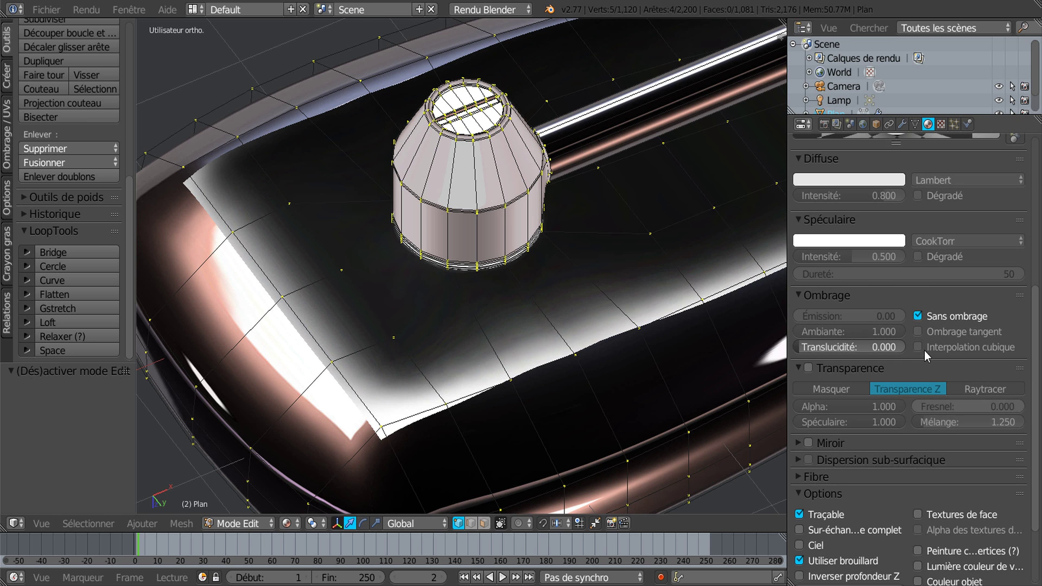
pyautogui.scroll(10, 946, 392)
pyautogui.click(941, 124)
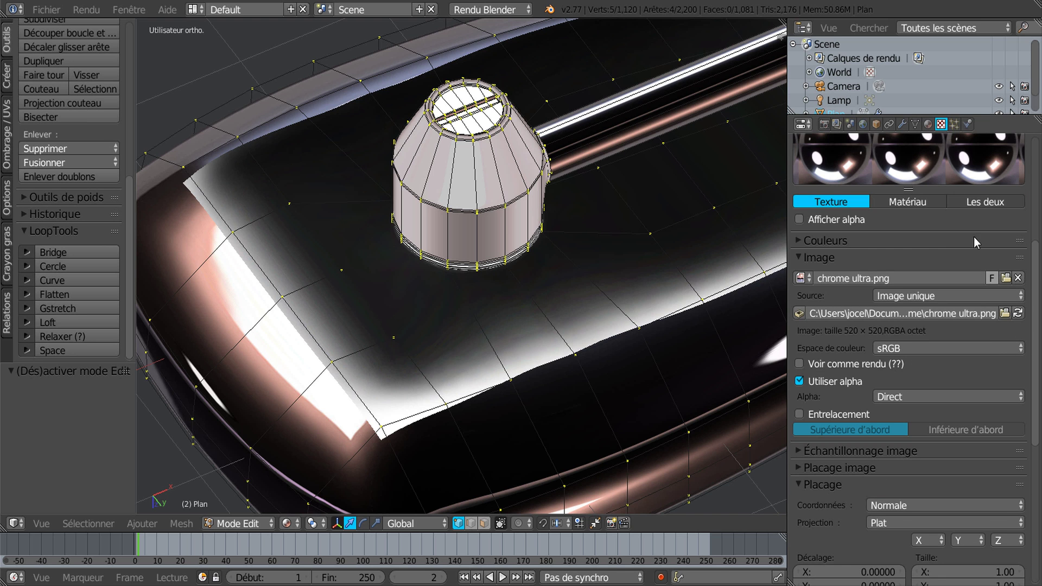
pyautogui.scroll(-8, 990, 348)
pyautogui.click(949, 335)
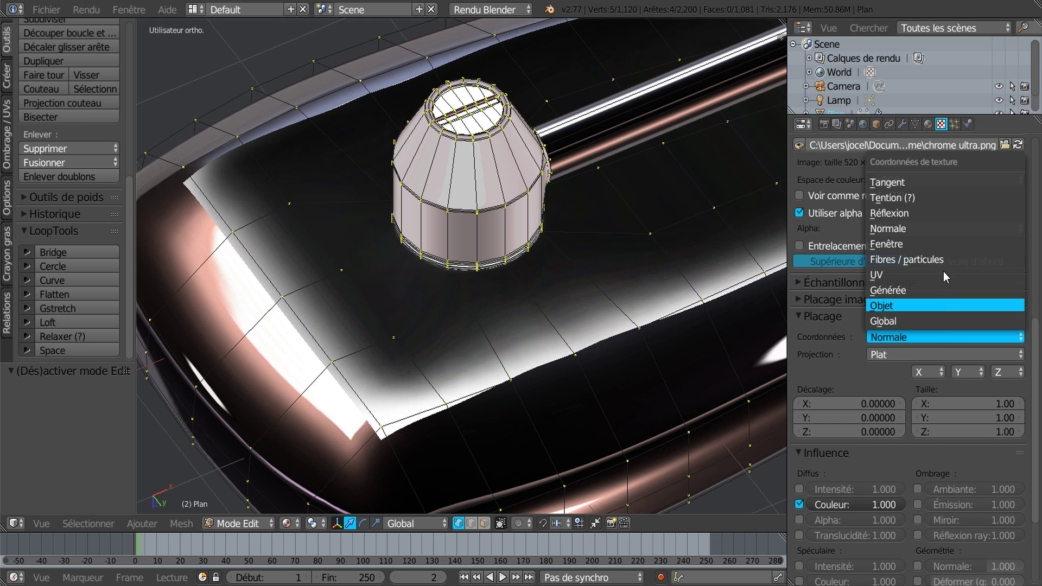
pyautogui.click(939, 213)
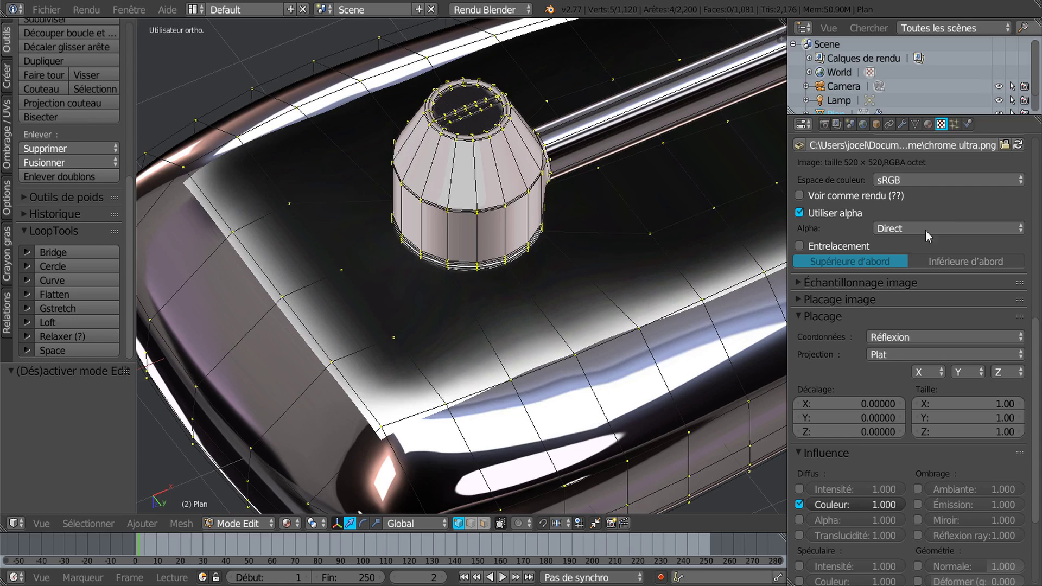
# Examine the chrome reflections and the sharp-edged dark area on the housing's back in Object Mode and Edit Mode
pyautogui.scroll(-4, 450, 419)
pyautogui.moveTo(448, 425)
pyautogui.mouseDown(button='middle')
pyautogui.moveTo(460, 471)
pyautogui.moveTo(481, 428)
pyautogui.moveTo(468, 408)
pyautogui.moveTo(455, 423)
pyautogui.mouseUp(button='middle')
pyautogui.scroll(3, 455, 423)
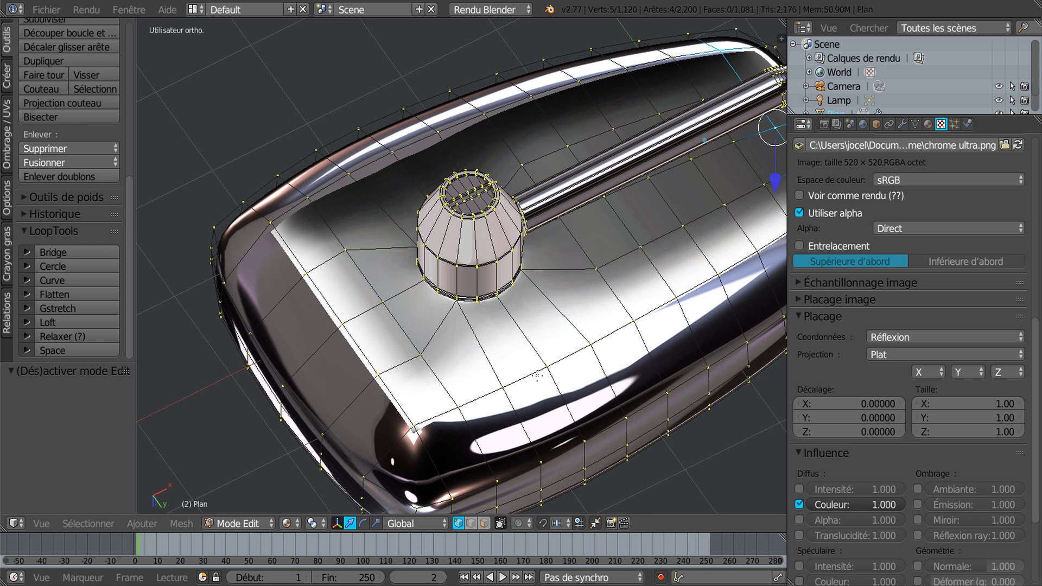
pyautogui.press('Tab')
pyautogui.moveTo(534, 375); pyautogui.dragTo(516, 344, button='middle')
pyautogui.scroll(1, 395, 344)
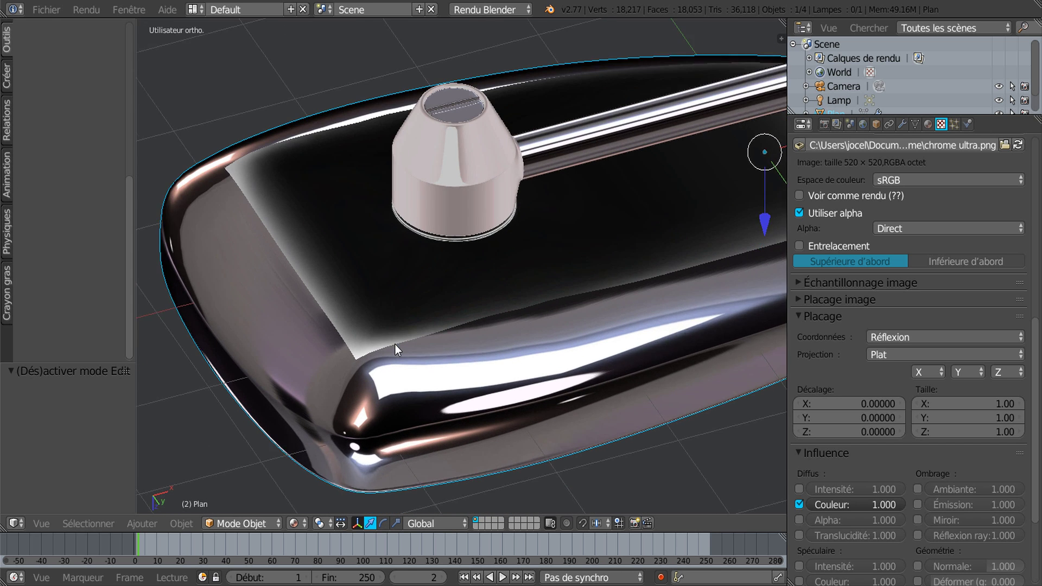
pyautogui.press('Tab')
pyautogui.scroll(2, 352, 356)
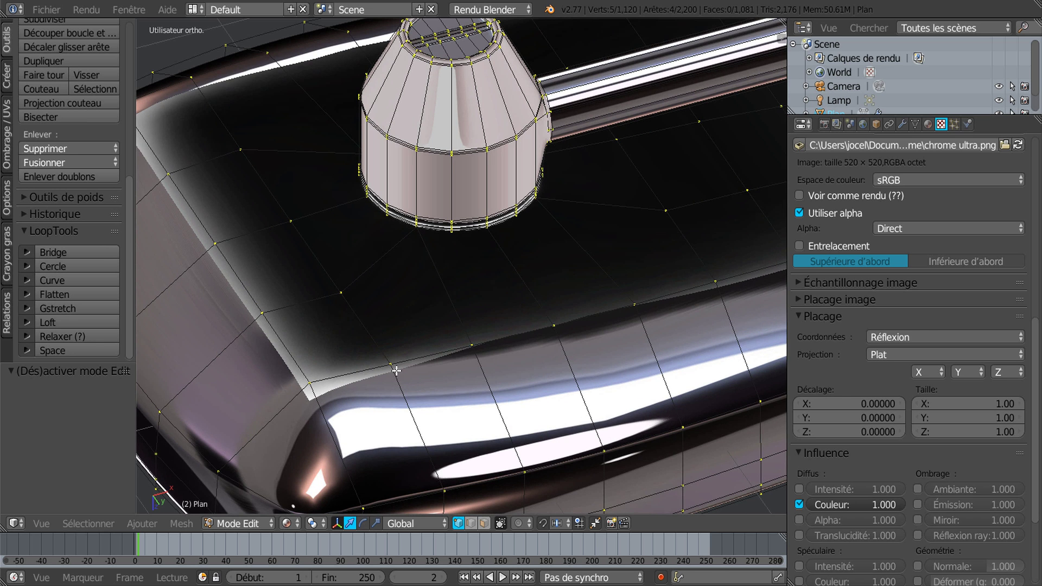
pyautogui.scroll(-4, 396, 370)
pyautogui.scroll(-1, 426, 366)
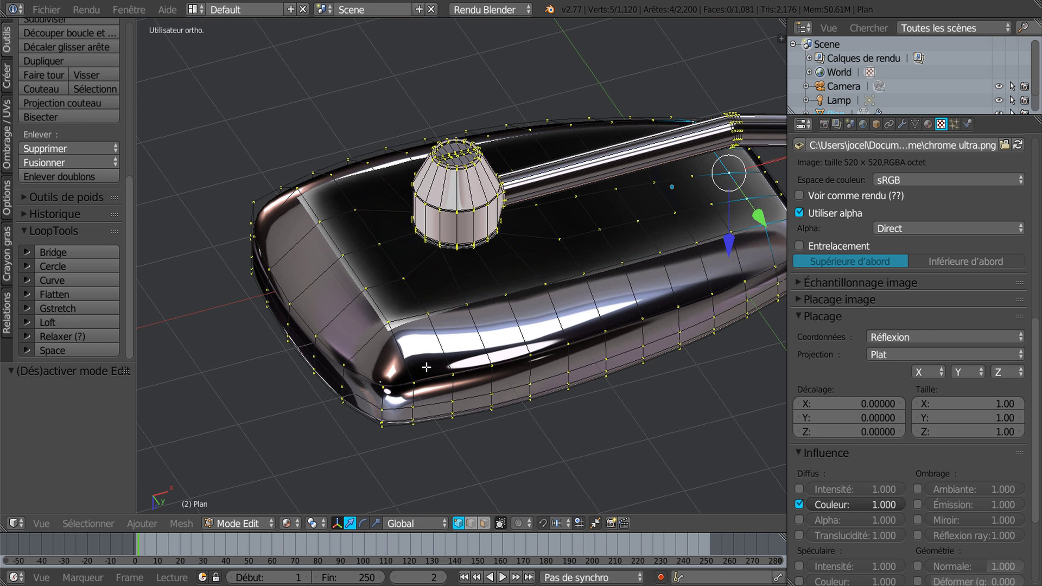
pyautogui.scroll(-1, 426, 368)
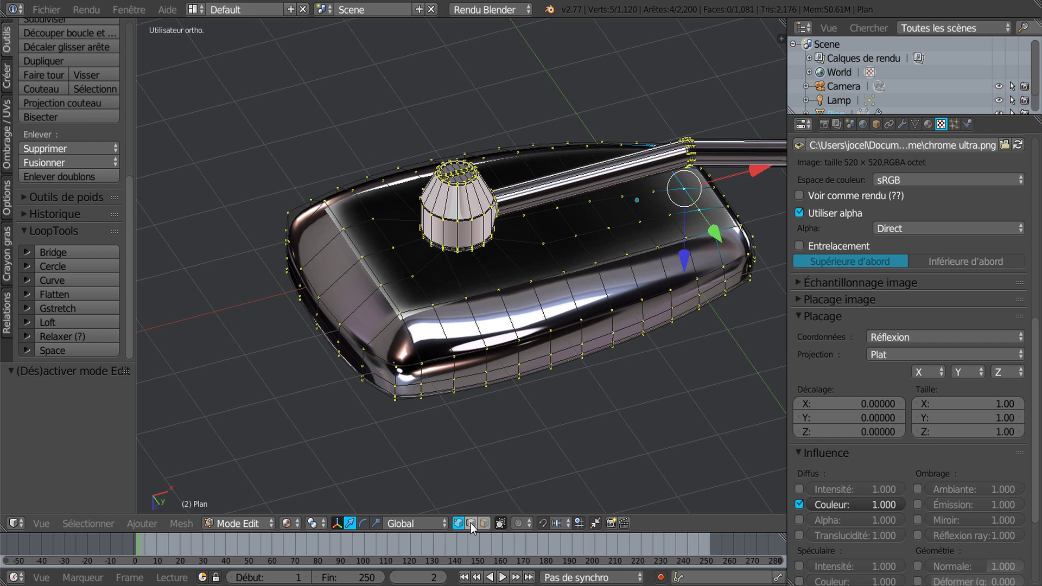
# Switch to face selection, select the entire mesh and recalculate its normals
pyautogui.click(484, 524)
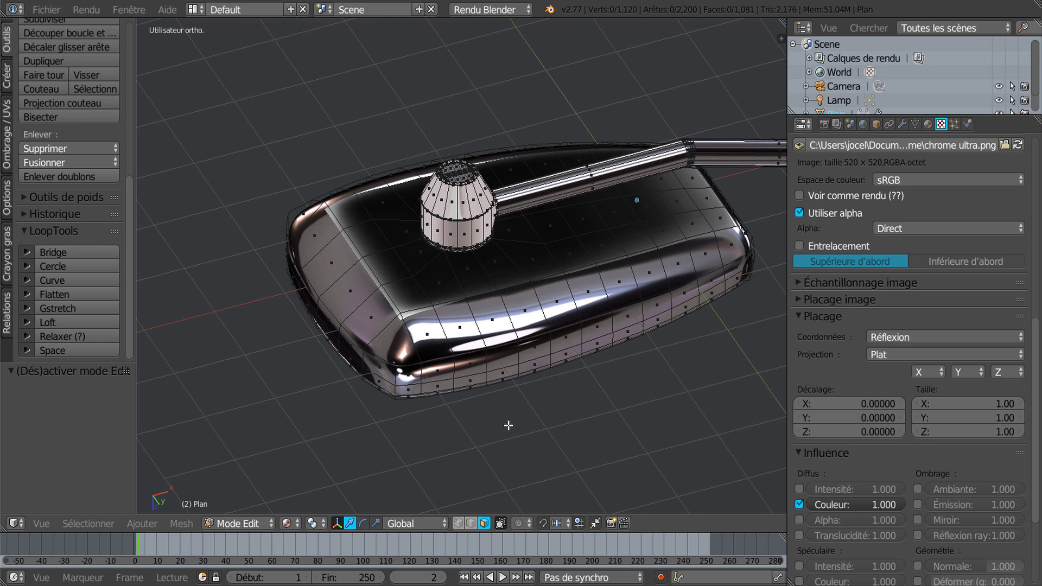
pyautogui.press('a')
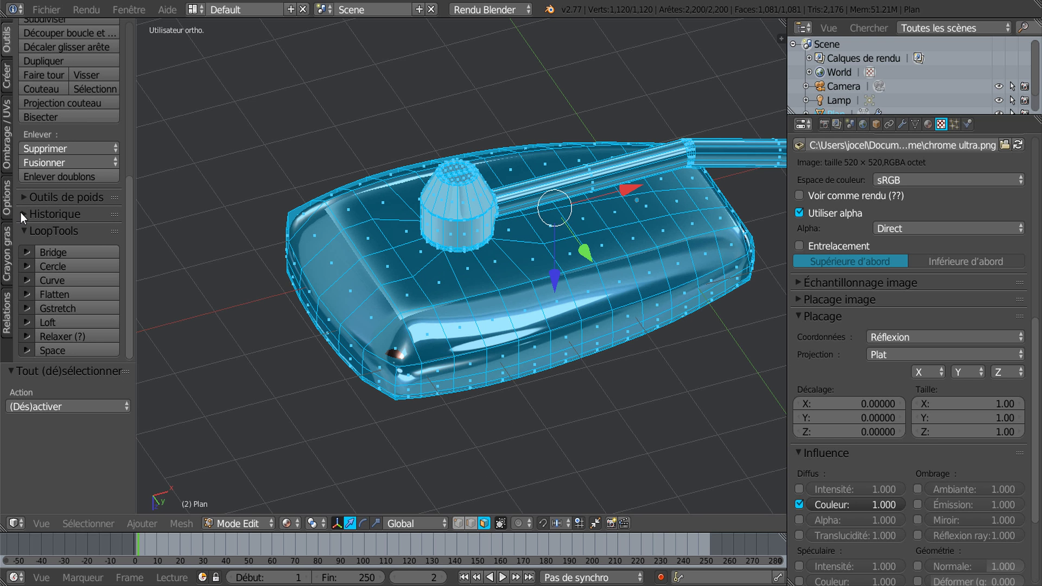
pyautogui.click(7, 140)
pyautogui.click(59, 149)
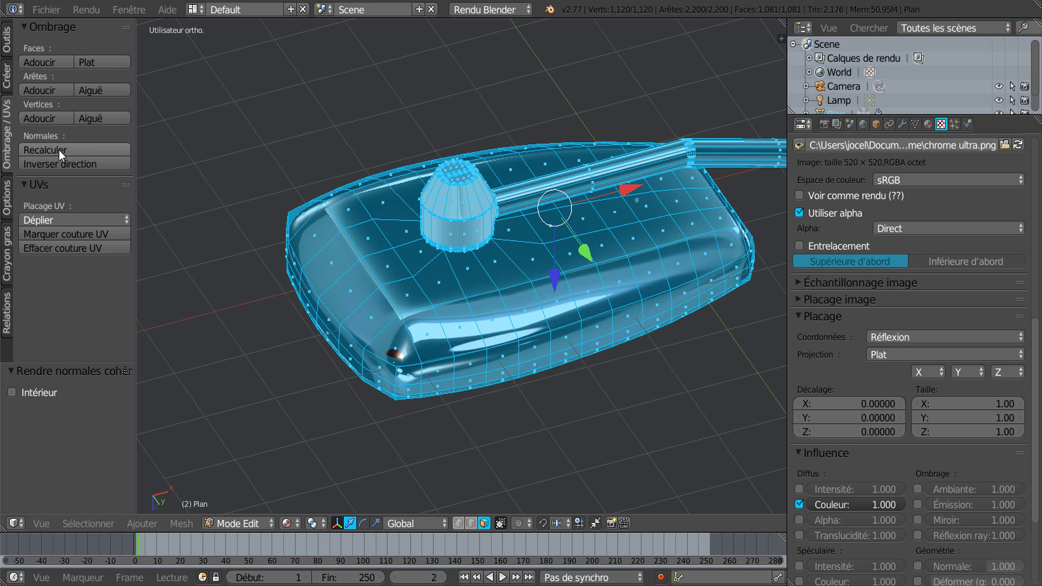
pyautogui.click(58, 165)
pyautogui.click(61, 152)
pyautogui.moveTo(426, 246); pyautogui.dragTo(450, 260, button='middle')
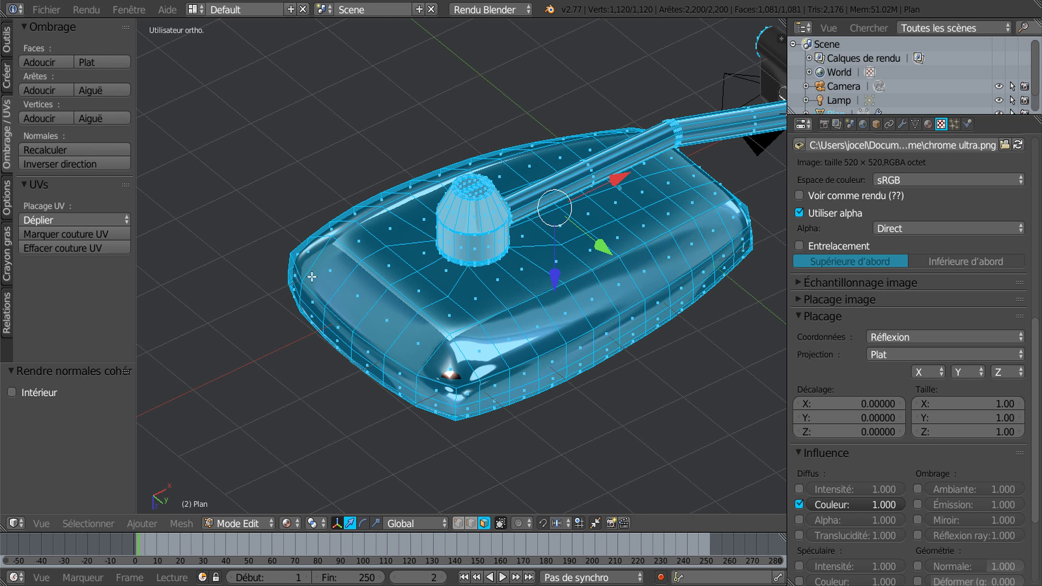
# Switch back to vertex selection, return to Object Mode and apply smooth shading to the mirror body and arm
pyautogui.click(458, 522)
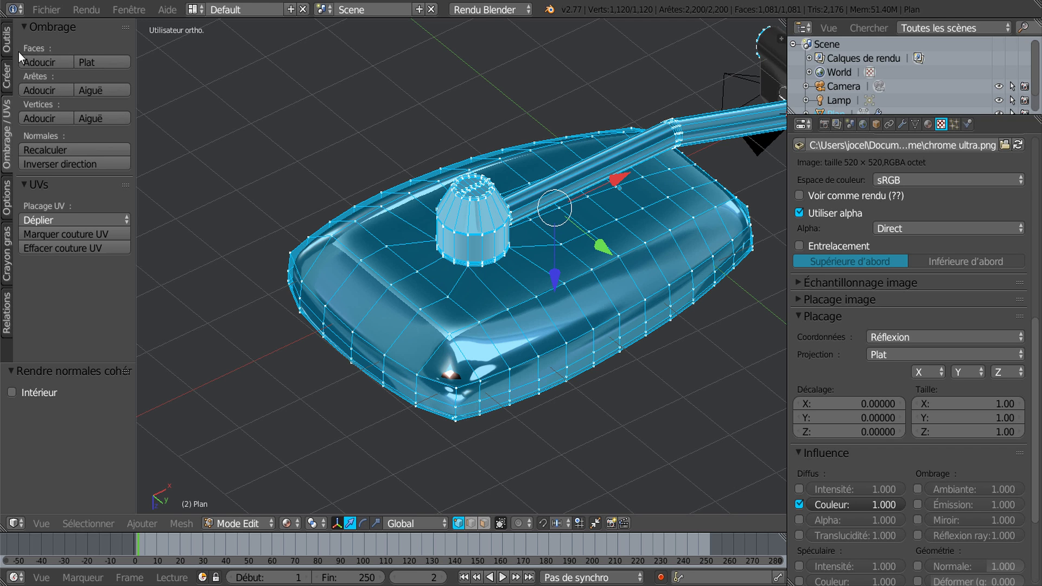
pyautogui.click(8, 38)
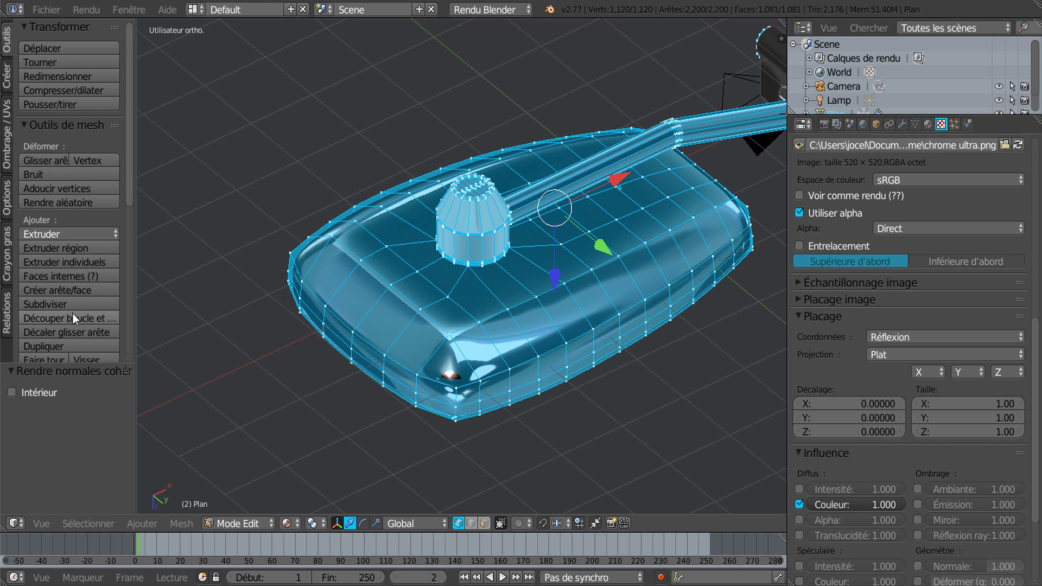
pyautogui.scroll(-2, 72, 314)
pyautogui.scroll(1, 22, 304)
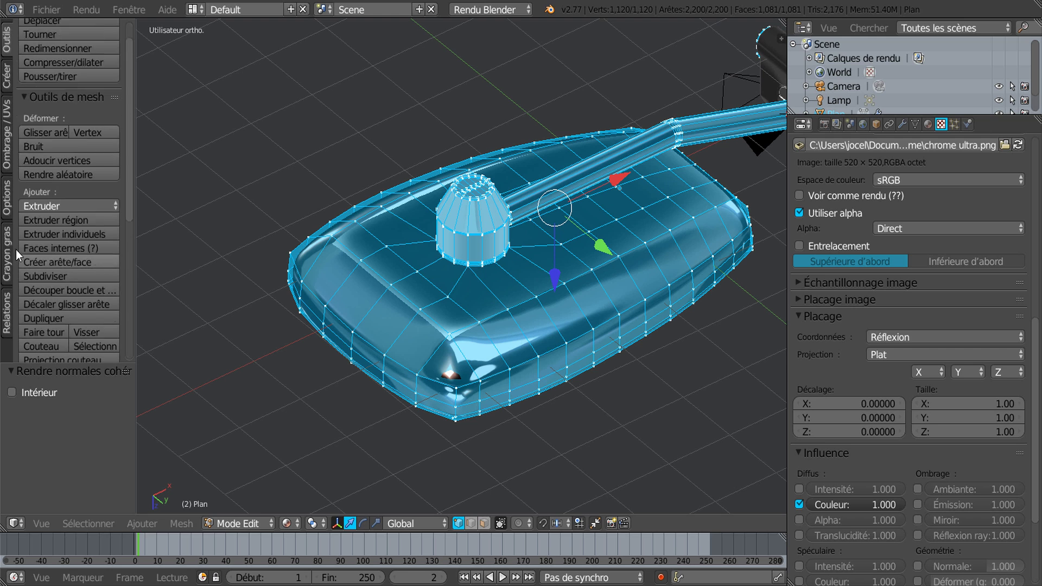
pyautogui.scroll(1, 15, 250)
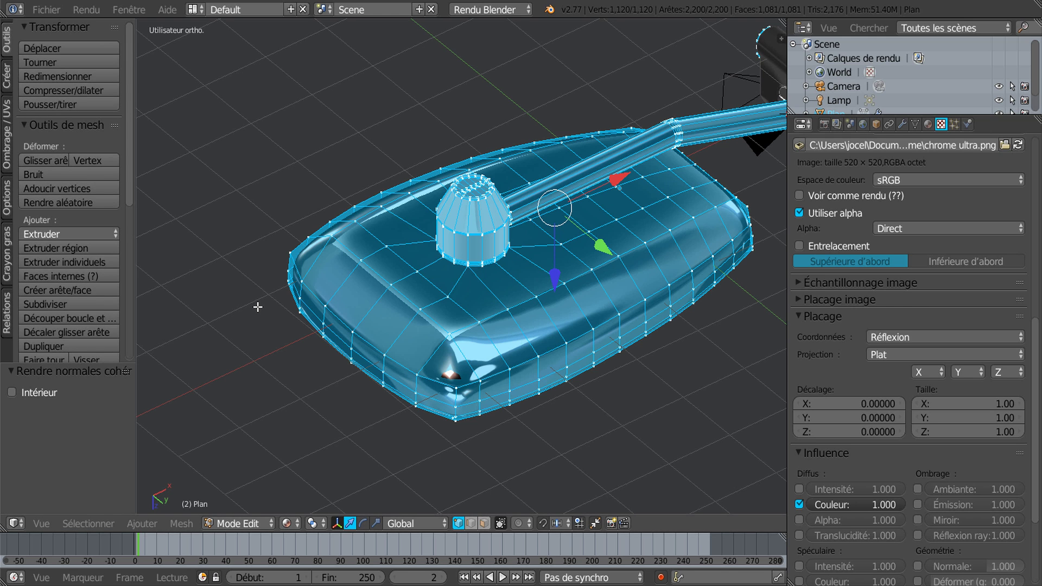
pyautogui.press('Tab')
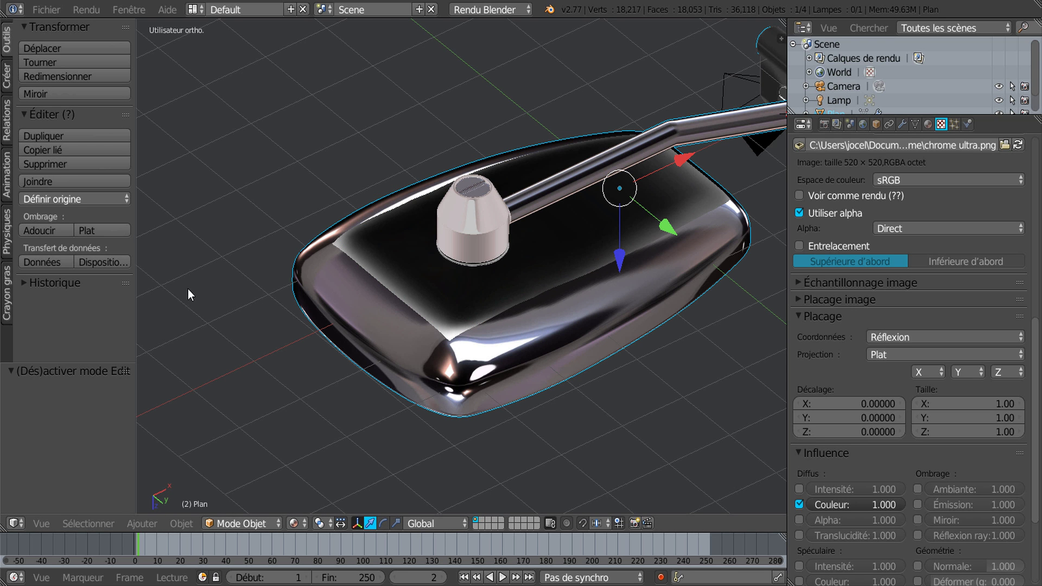
pyautogui.click(37, 229)
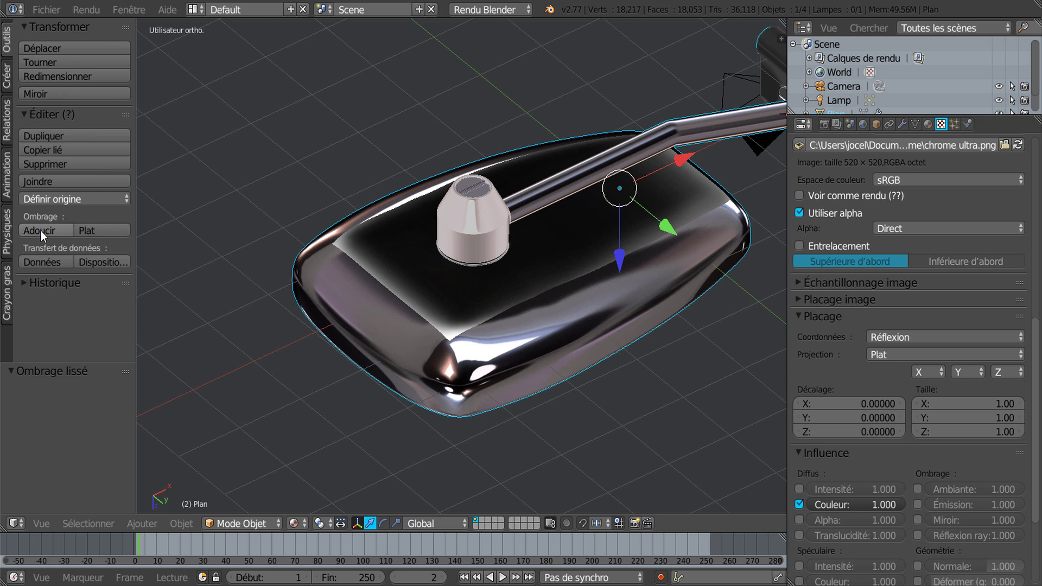
# Remove the duplicate vertices from the fully selected mesh and check the housing in Object Mode
pyautogui.press('Tab')
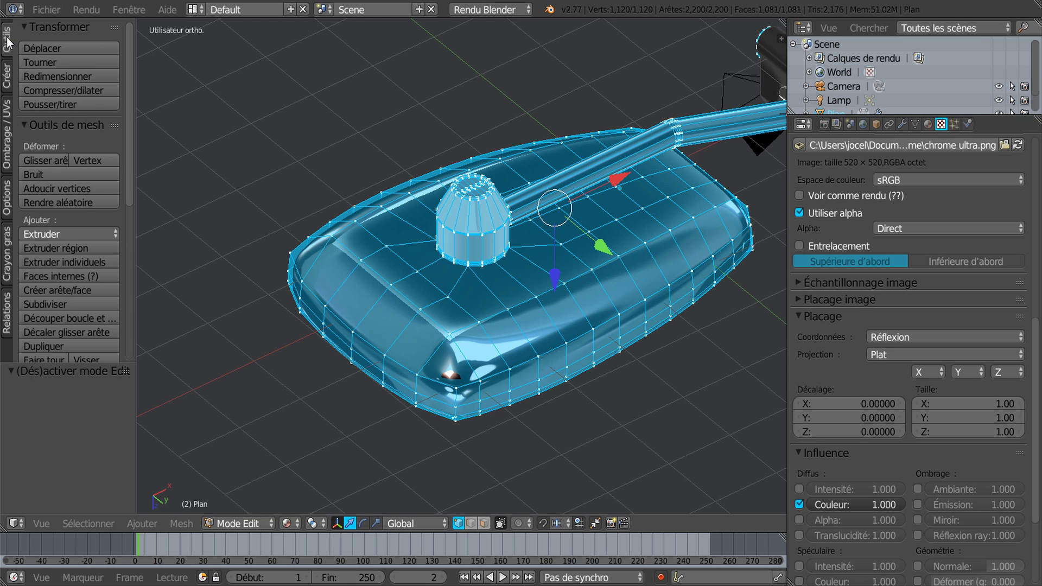
pyautogui.scroll(-5, 80, 273)
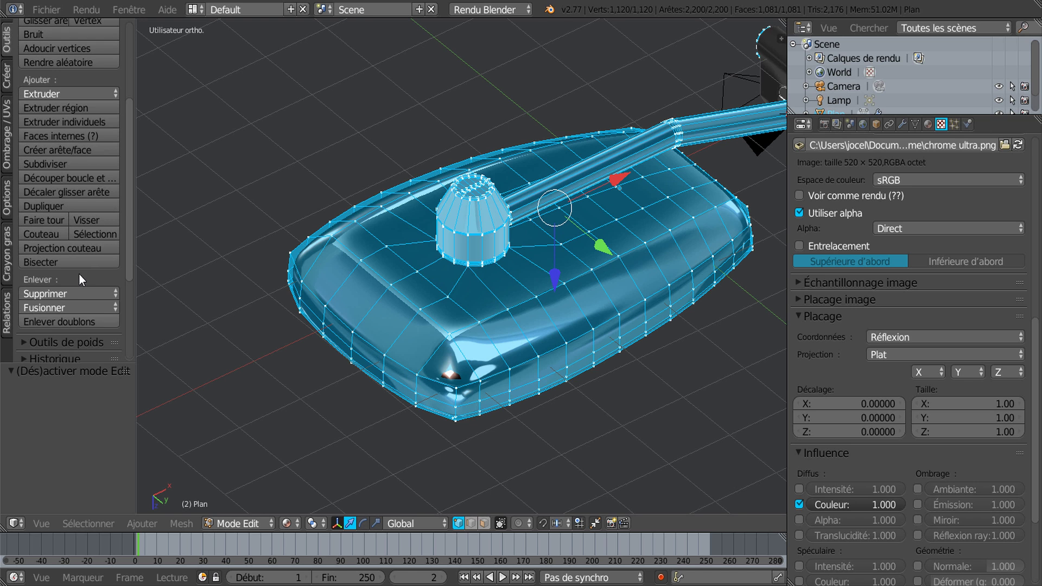
pyautogui.click(64, 322)
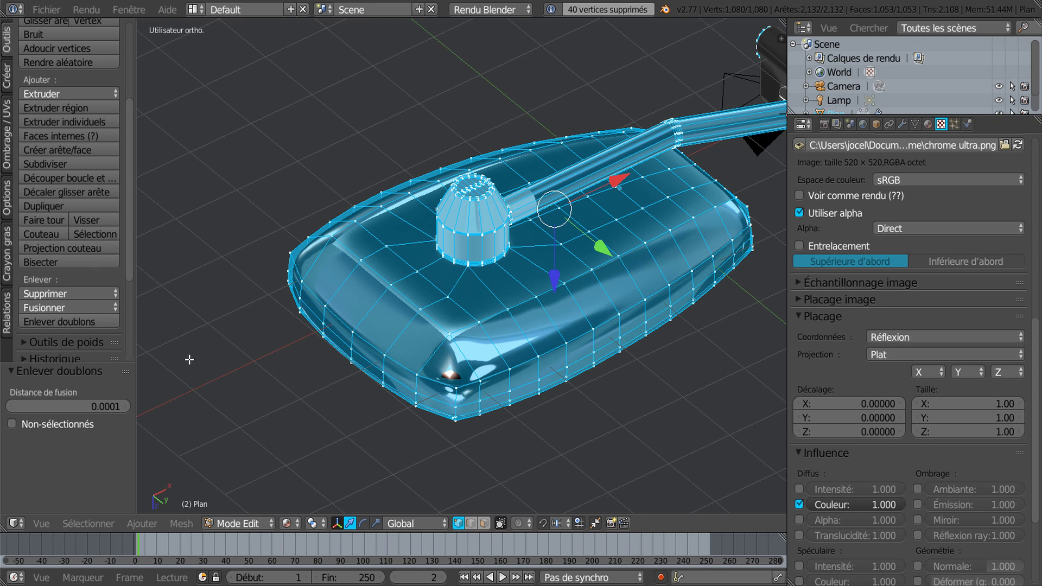
pyautogui.moveTo(328, 384)
pyautogui.mouseDown(button='middle')
pyautogui.moveTo(298, 421)
pyautogui.moveTo(312, 376)
pyautogui.mouseUp(button='middle')
pyautogui.press('Tab')
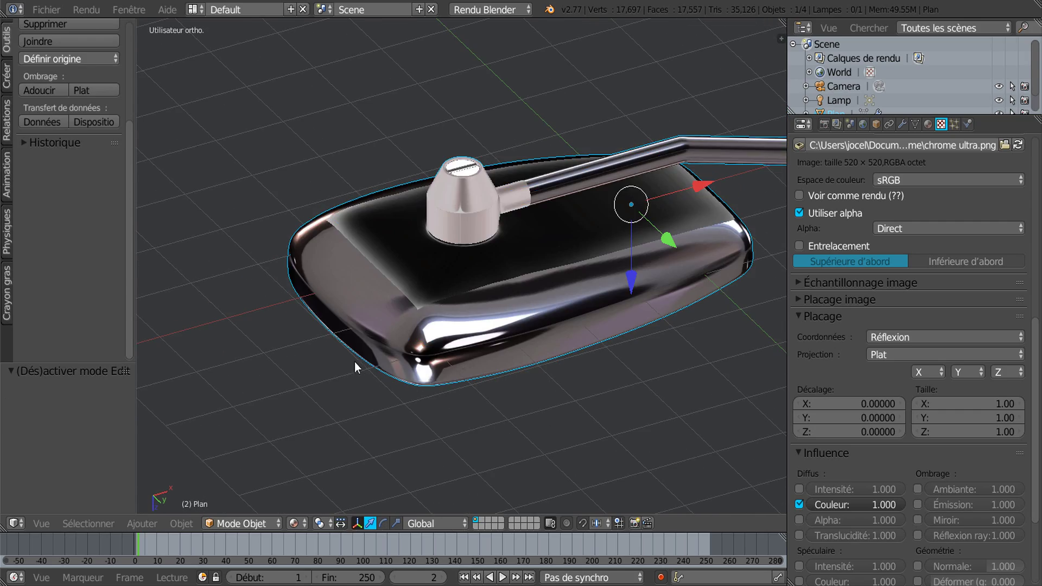
pyautogui.moveTo(392, 353); pyautogui.dragTo(429, 344, button='middle')
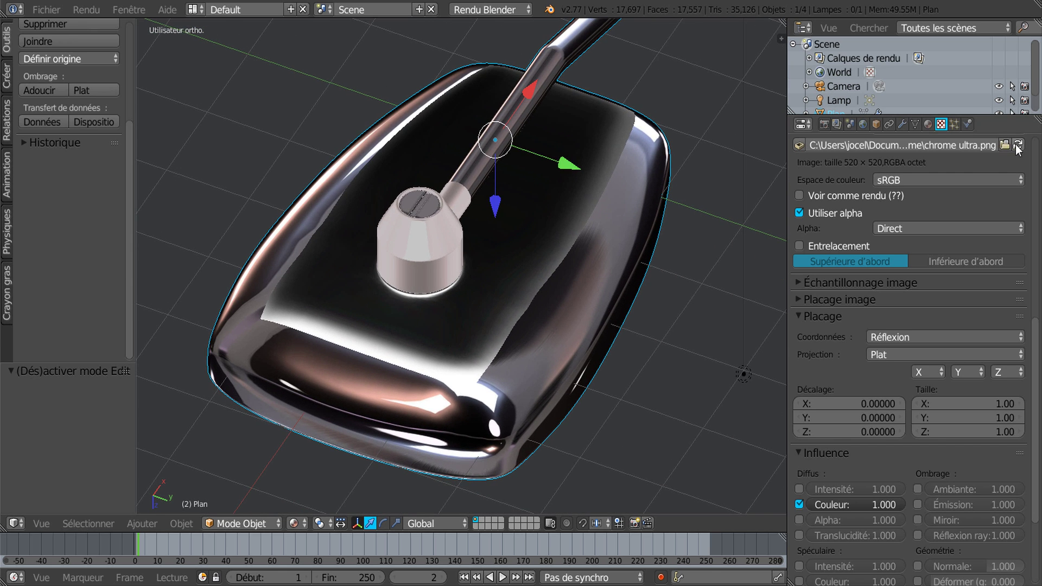
# Review the chrome material's shading settings and its texture's image, mapping and influence settings
pyautogui.scroll(1, 1034, 295)
pyautogui.scroll(12, 1034, 295)
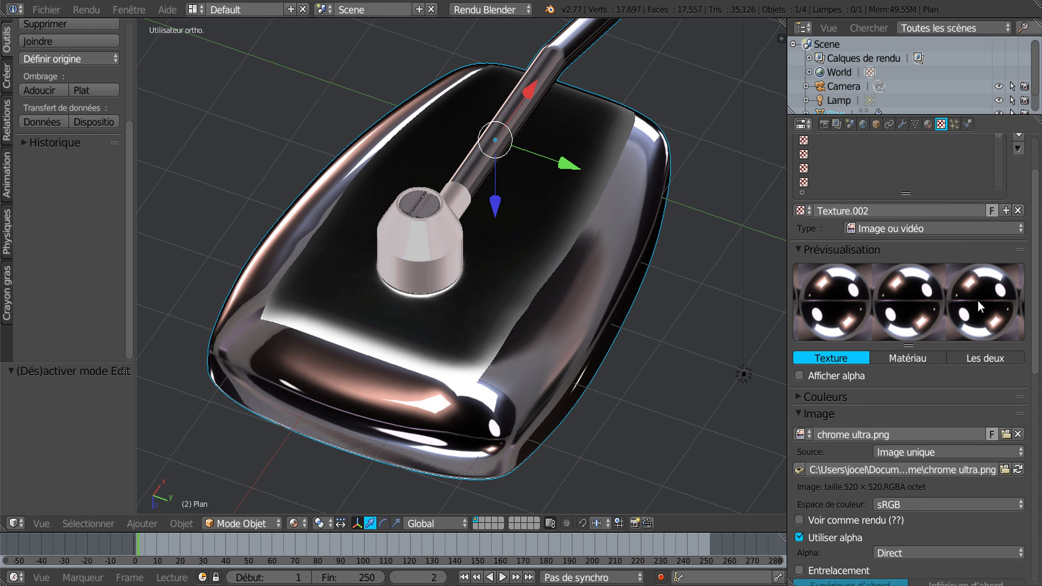
pyautogui.click(929, 127)
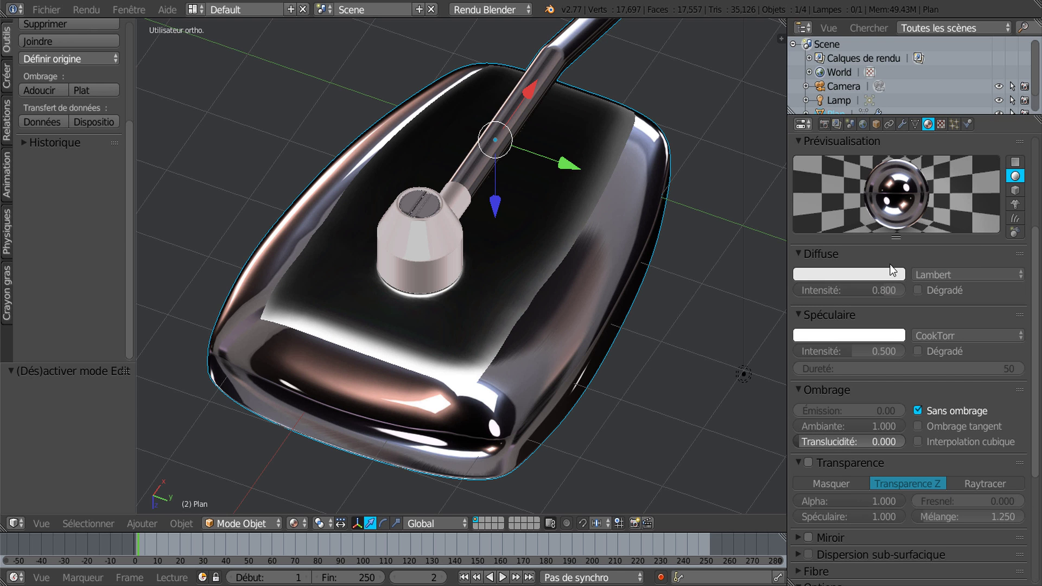
pyautogui.click(941, 123)
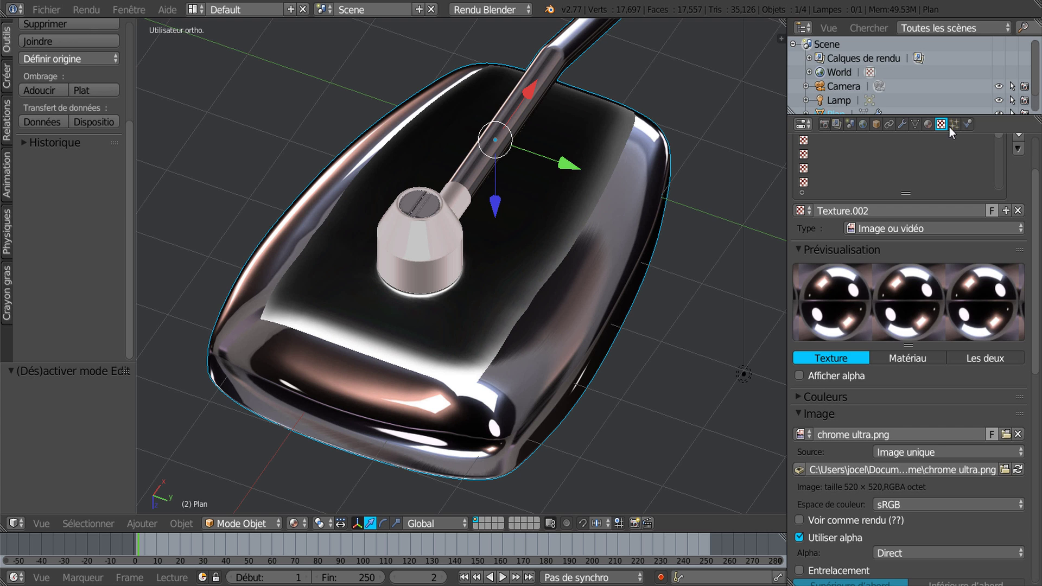
pyautogui.scroll(-4, 1037, 248)
pyautogui.scroll(2, 1038, 248)
pyautogui.scroll(1, 1037, 248)
pyautogui.scroll(-8, 1038, 325)
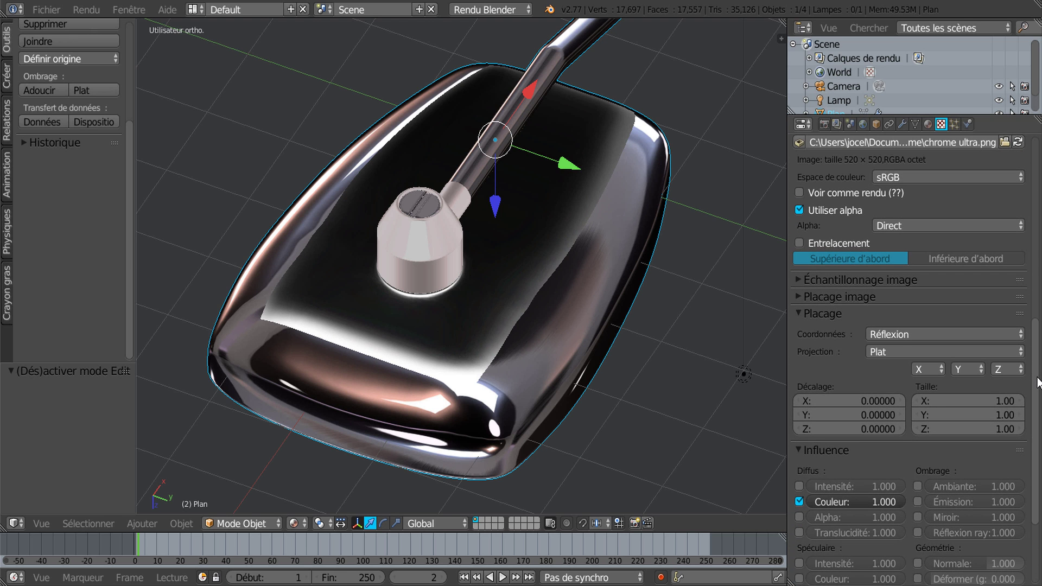
pyautogui.scroll(8, 1038, 311)
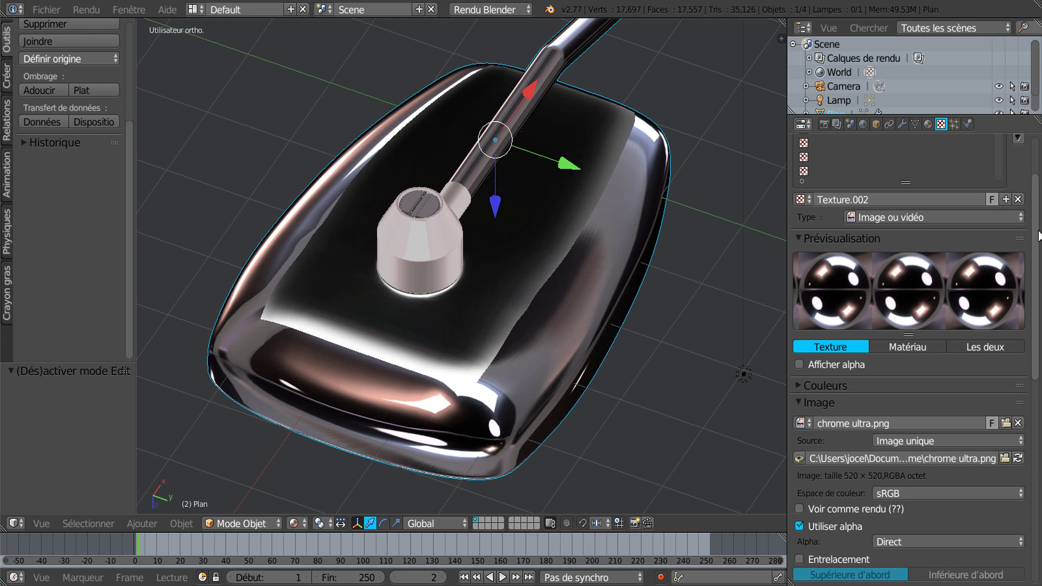
pyautogui.scroll(-2, 1037, 260)
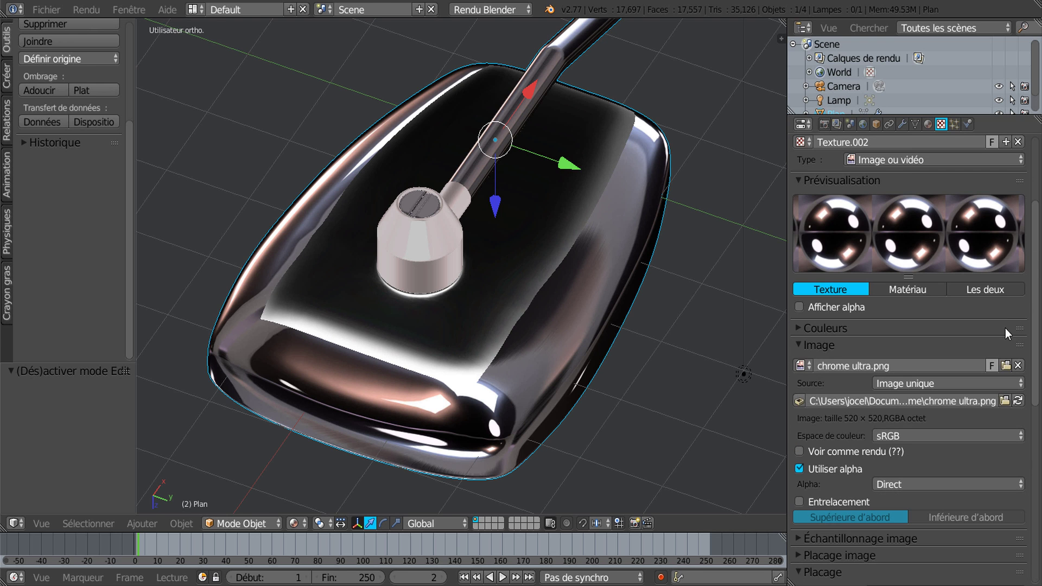
# Replace the texture's image with chrome.png from the Chrome folder and return to the material settings
pyautogui.click(1006, 365)
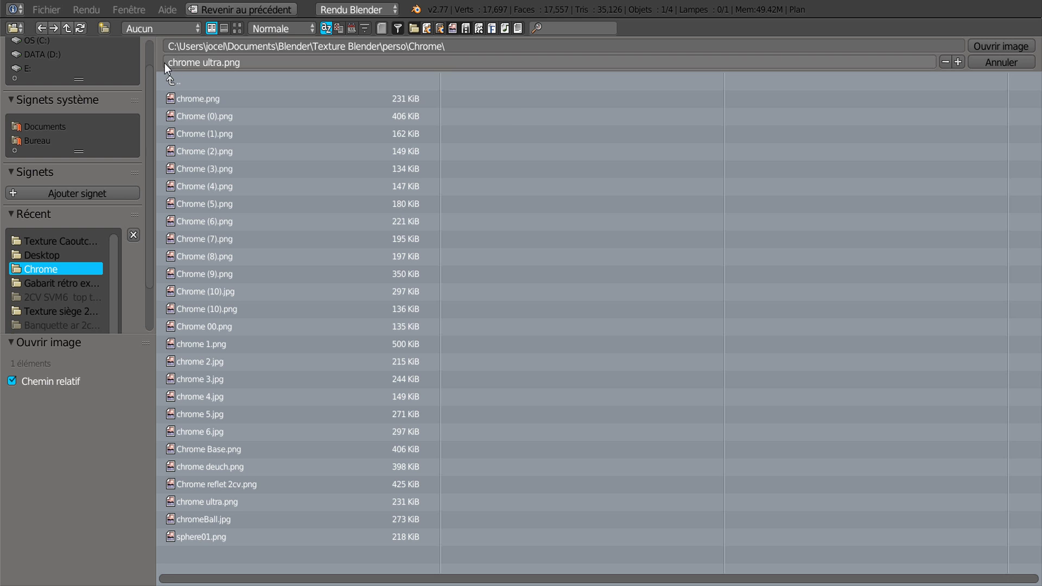
pyautogui.click(237, 28)
pyautogui.click(338, 116)
pyautogui.click(998, 45)
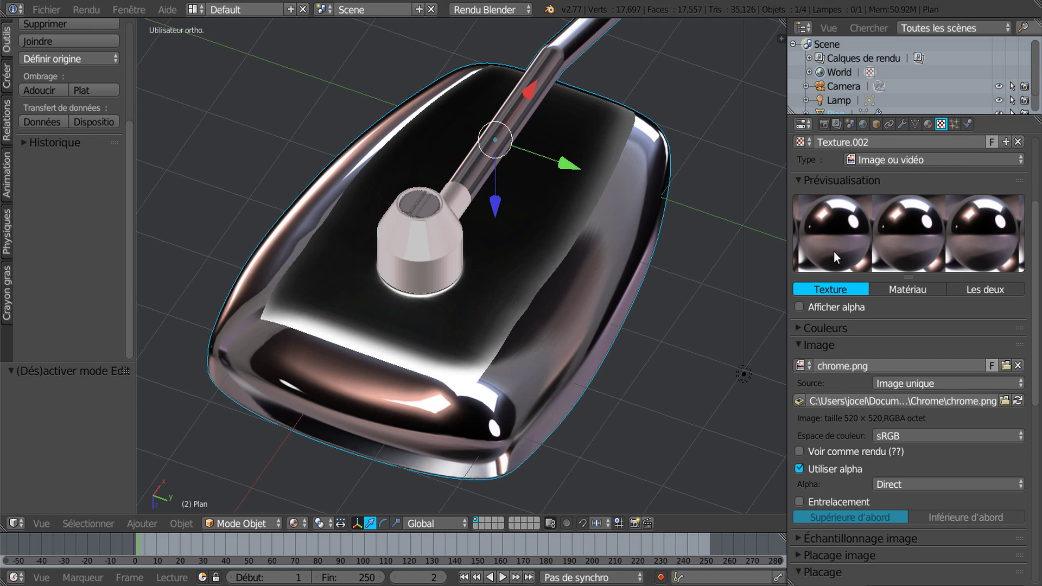
pyautogui.click(928, 124)
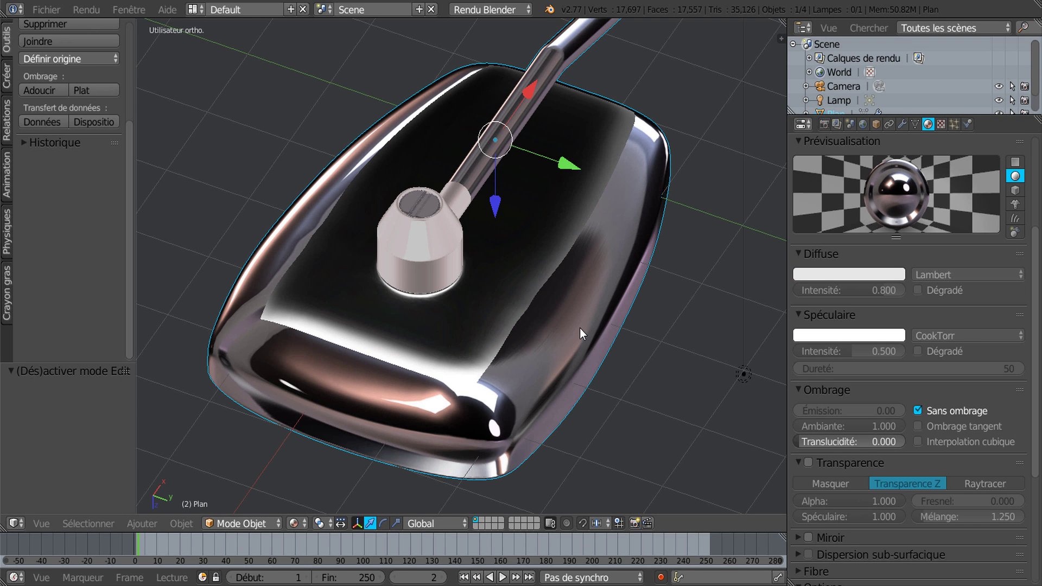
# In Edit Mode with face selection, circle-select the dark faces on the housing's back and assign Matériau.001 to them
pyautogui.press('Tab')
pyautogui.moveTo(554, 338); pyautogui.dragTo(467, 364, button='middle')
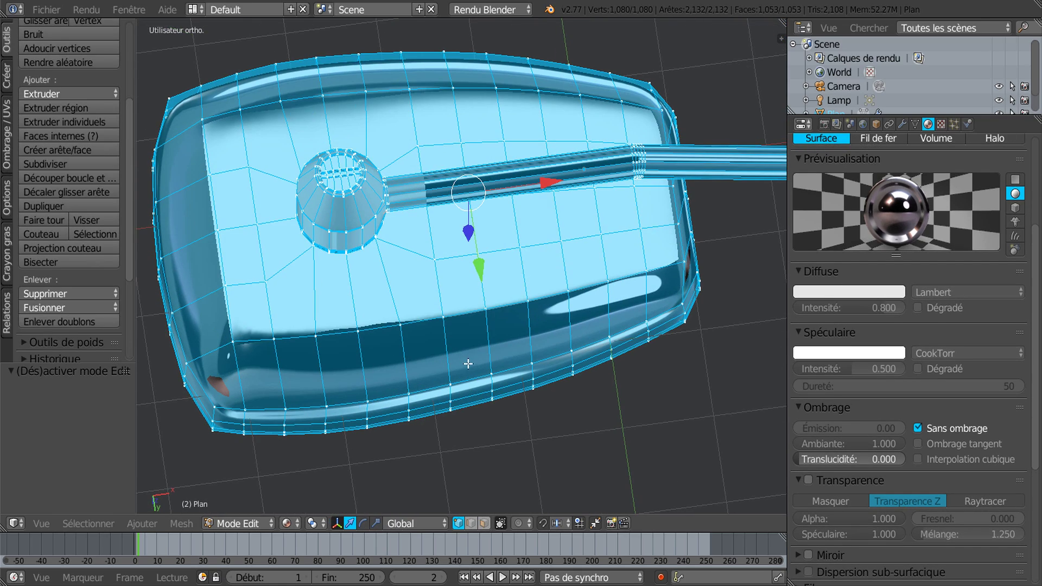
pyautogui.moveTo(369, 287); pyautogui.dragTo(412, 240, button='middle')
pyautogui.press('Tab')
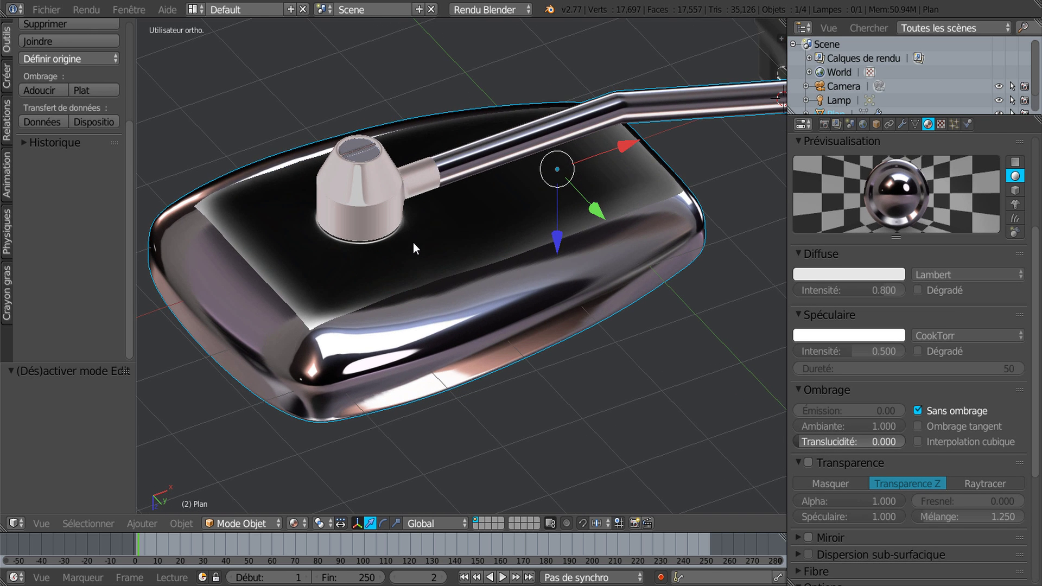
pyautogui.press('Tab')
pyautogui.click(484, 523)
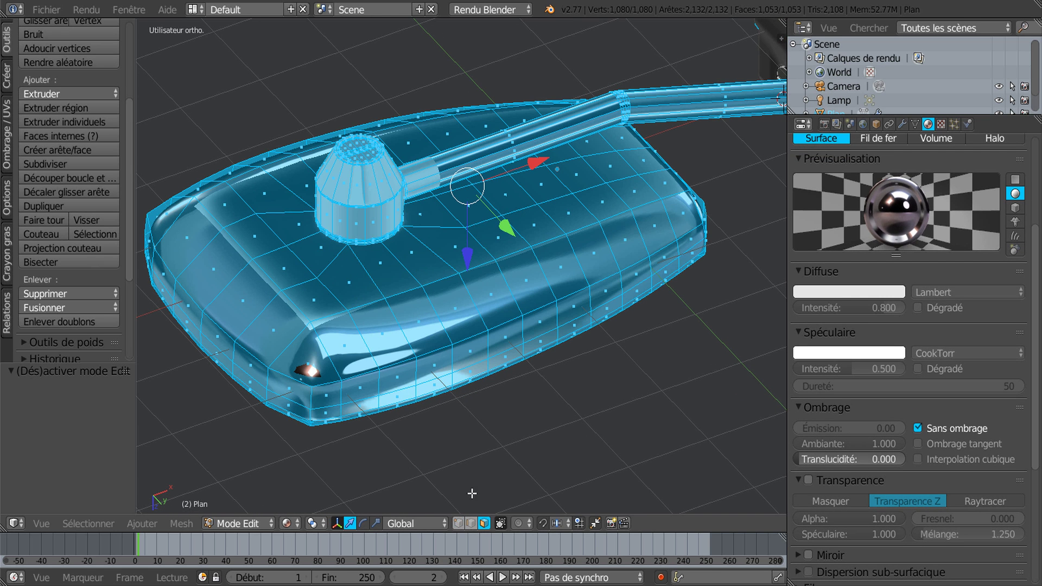
pyautogui.press('a')
pyautogui.press('c')
pyautogui.moveTo(323, 297)
pyautogui.mouseDown()
pyautogui.moveTo(309, 298)
pyautogui.moveTo(434, 255)
pyautogui.moveTo(608, 217)
pyautogui.moveTo(601, 185)
pyautogui.moveTo(500, 201)
pyautogui.moveTo(321, 299)
pyautogui.moveTo(266, 234)
pyautogui.moveTo(298, 249)
pyautogui.moveTo(237, 213)
pyautogui.moveTo(271, 181)
pyautogui.moveTo(247, 241)
pyautogui.moveTo(301, 289)
pyautogui.mouseUp()
pyautogui.rightClick(325, 289)
pyautogui.scroll(5, 871, 156)
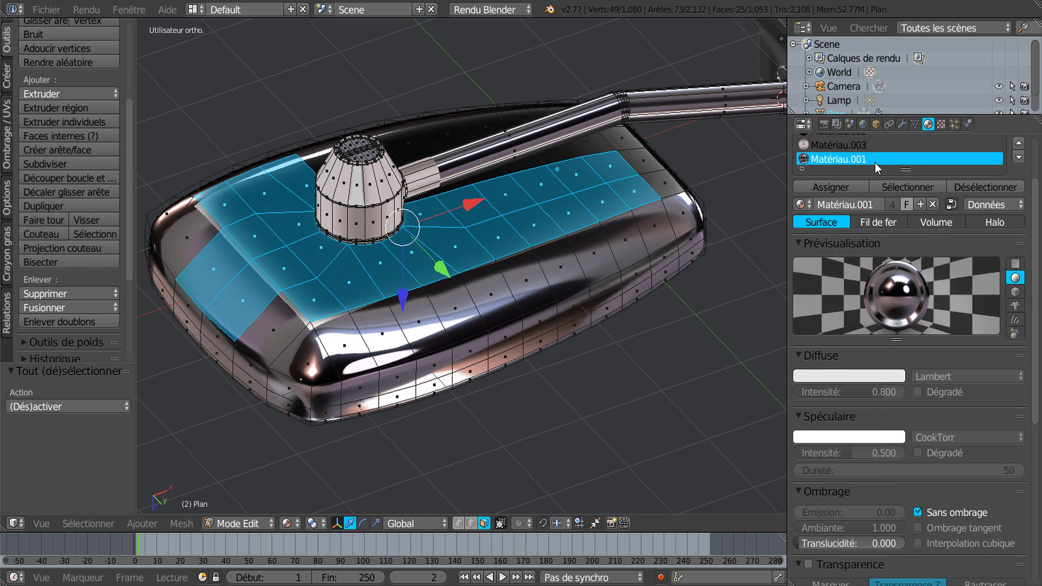
pyautogui.click(839, 215)
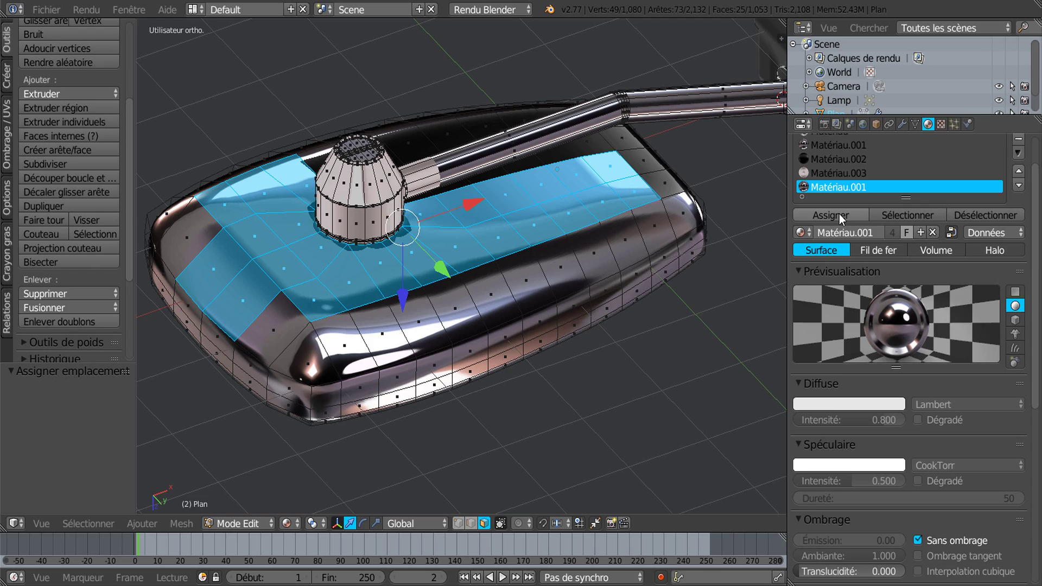
# Extend the selection over the back's remaining dark faces on both sides of the arm, assign Matériau.001 and check in Object Mode
pyautogui.moveTo(581, 260); pyautogui.dragTo(672, 309, button='middle')
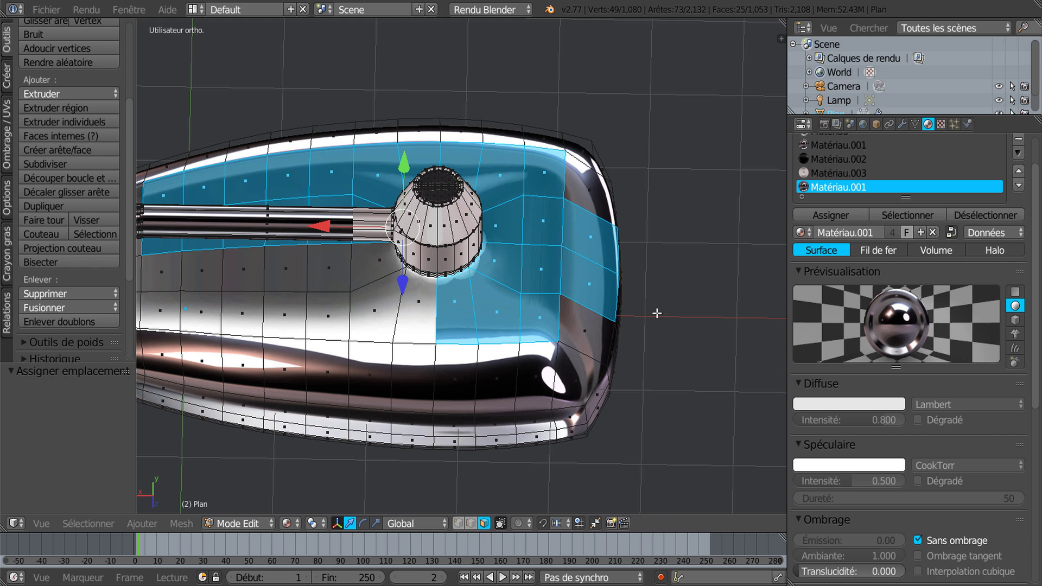
pyautogui.press('c')
pyautogui.moveTo(420, 305)
pyautogui.mouseDown()
pyautogui.moveTo(331, 295)
pyautogui.moveTo(300, 275)
pyautogui.moveTo(201, 271)
pyautogui.moveTo(293, 306)
pyautogui.mouseUp()
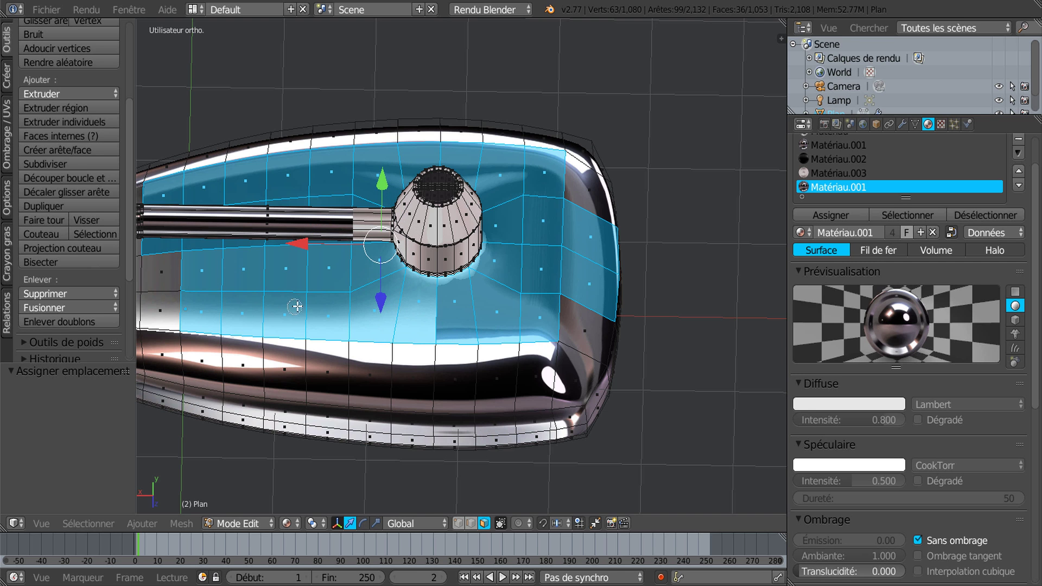
pyautogui.keyDown('shift'); pyautogui.moveTo(362, 309); pyautogui.dragTo(506, 332, button='middle'); pyautogui.keyUp('shift')
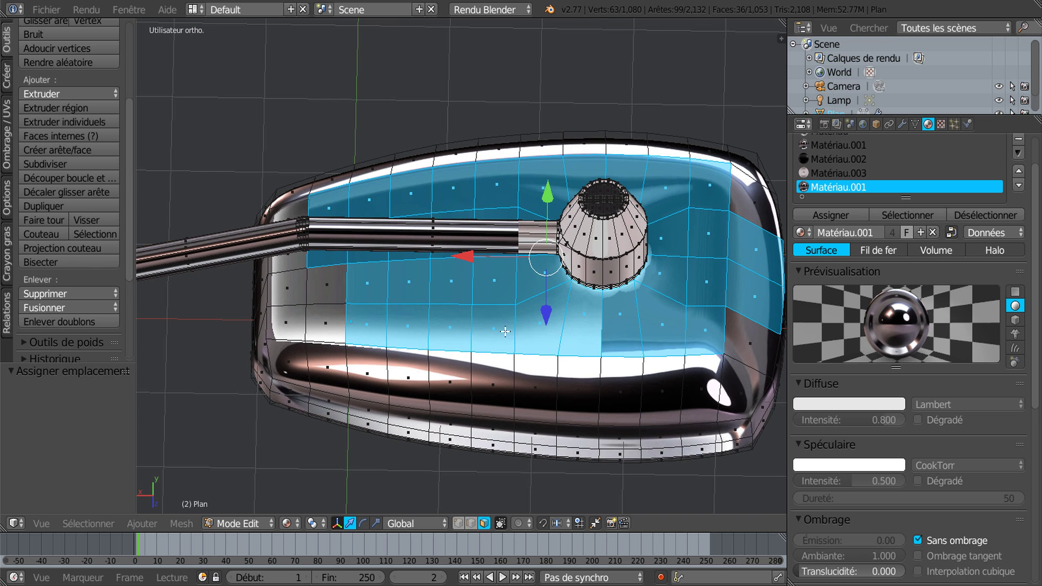
pyautogui.moveTo(384, 305)
pyautogui.mouseDown()
pyautogui.moveTo(327, 287)
pyautogui.moveTo(304, 307)
pyautogui.moveTo(297, 263)
pyautogui.mouseUp()
pyautogui.rightClick(297, 263)
pyautogui.moveTo(468, 284); pyautogui.dragTo(483, 350, button='middle')
pyautogui.scroll(-1, 484, 350)
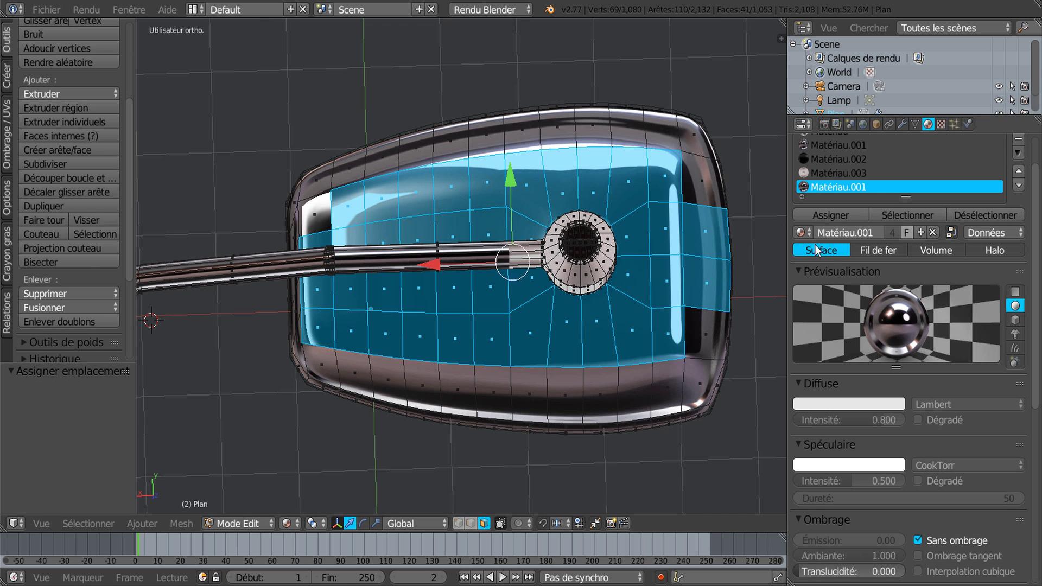
pyautogui.click(841, 210)
pyautogui.press('Tab')
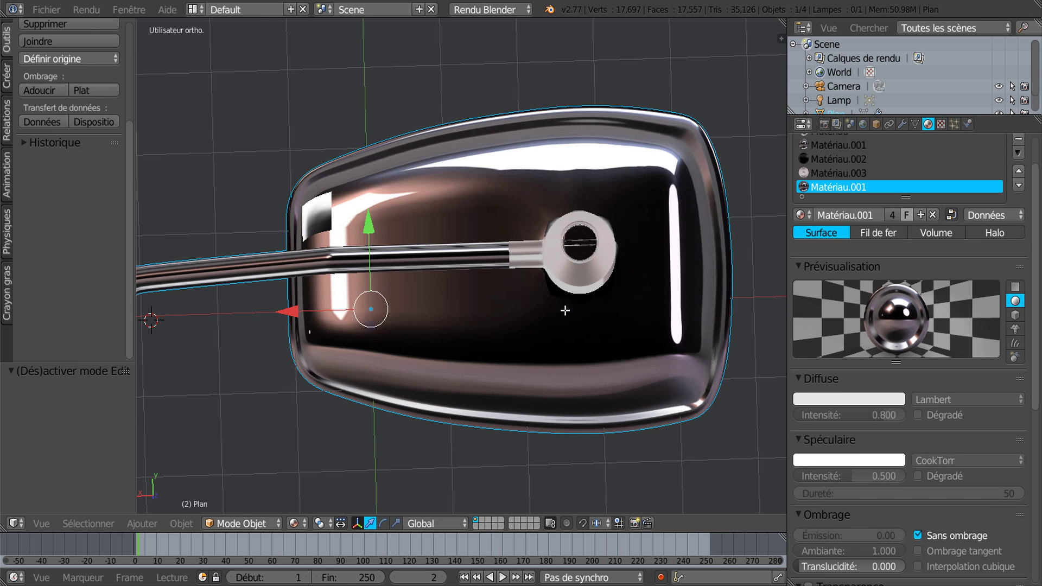
pyautogui.scroll(-2, 565, 308)
# Add the missed corner face near the arm's bend to the selection and assign Matériau to the selected faces
pyautogui.press('Tab')
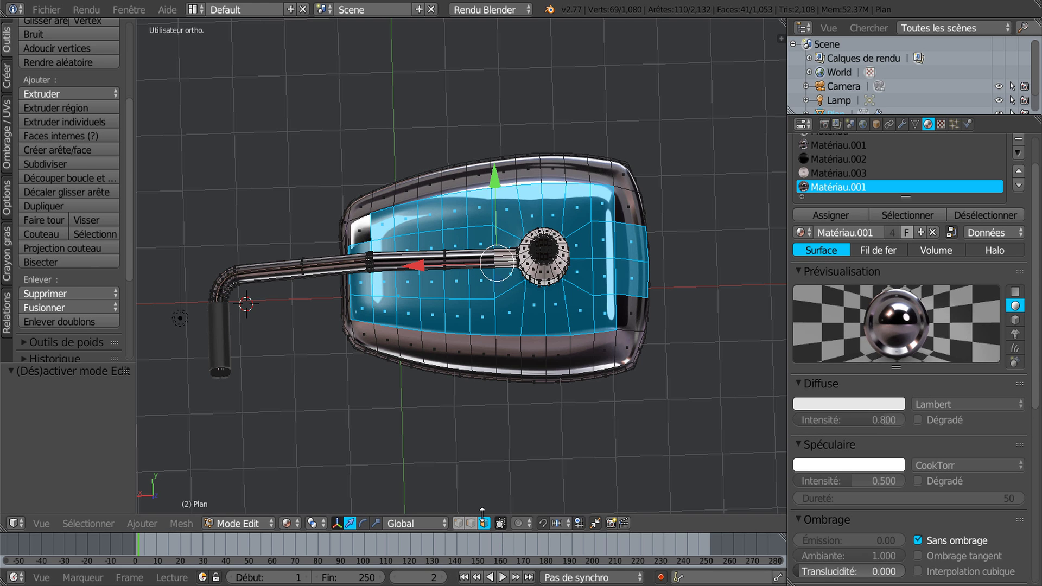
pyautogui.scroll(3, 300, 223)
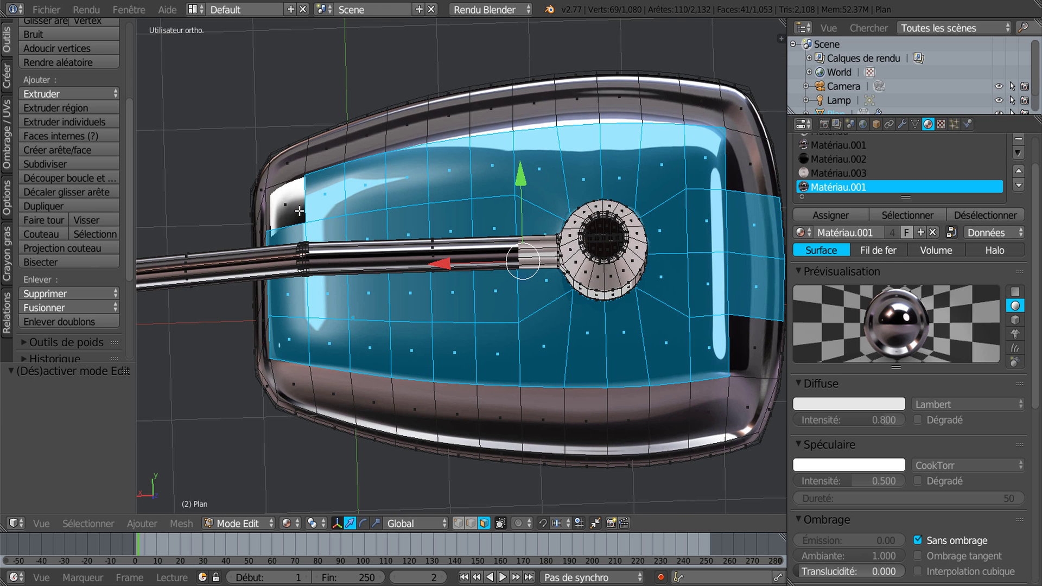
pyautogui.keyDown('shift'); pyautogui.rightClick(295, 195); pyautogui.keyUp('shift')
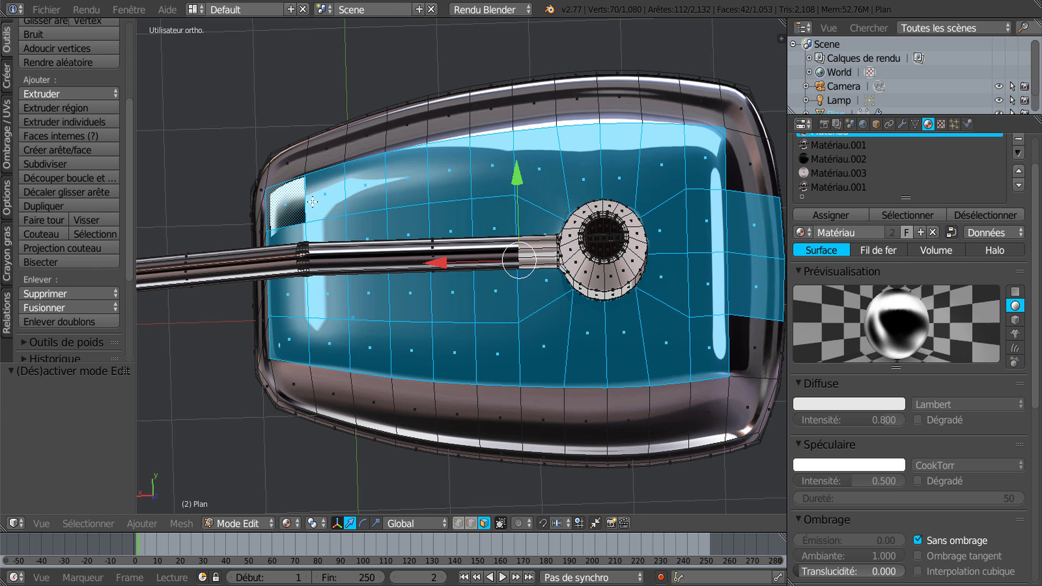
pyautogui.click(842, 214)
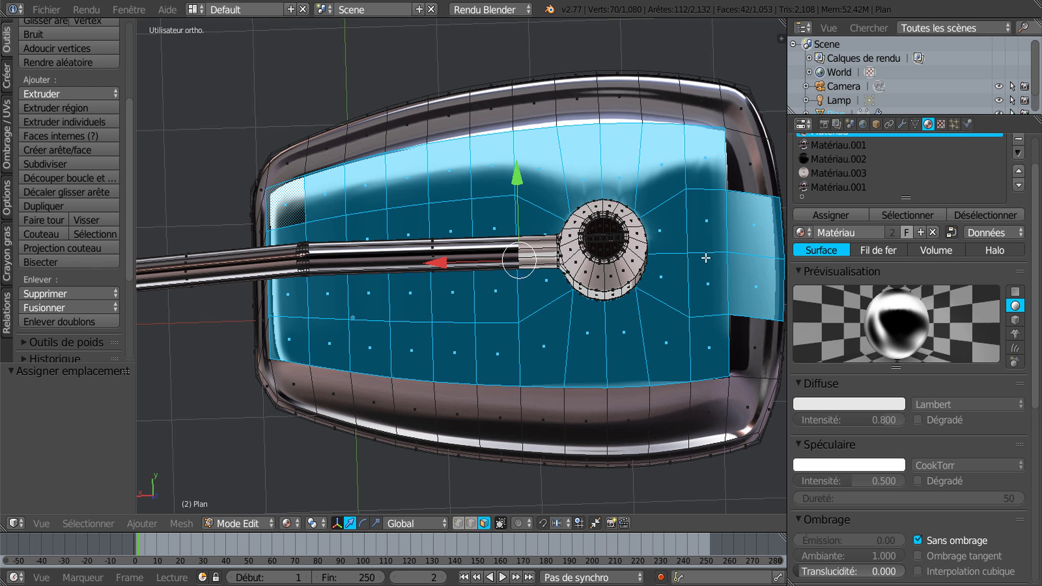
pyautogui.scroll(-1, 705, 258)
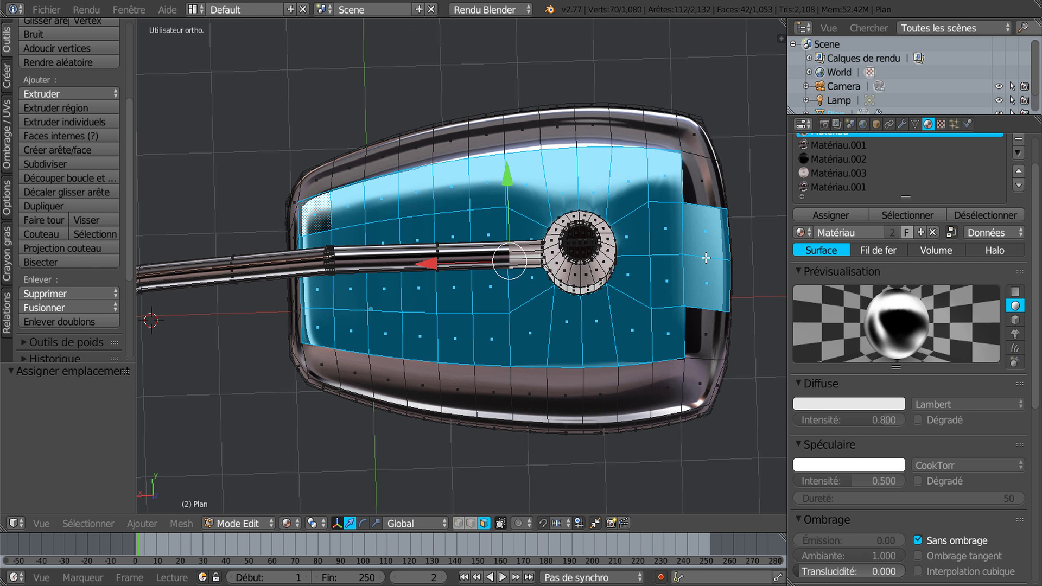
pyautogui.press('Tab')
pyautogui.moveTo(702, 284)
pyautogui.mouseDown(button='middle')
pyautogui.moveTo(686, 312)
pyautogui.moveTo(686, 278)
pyautogui.mouseUp(button='middle')
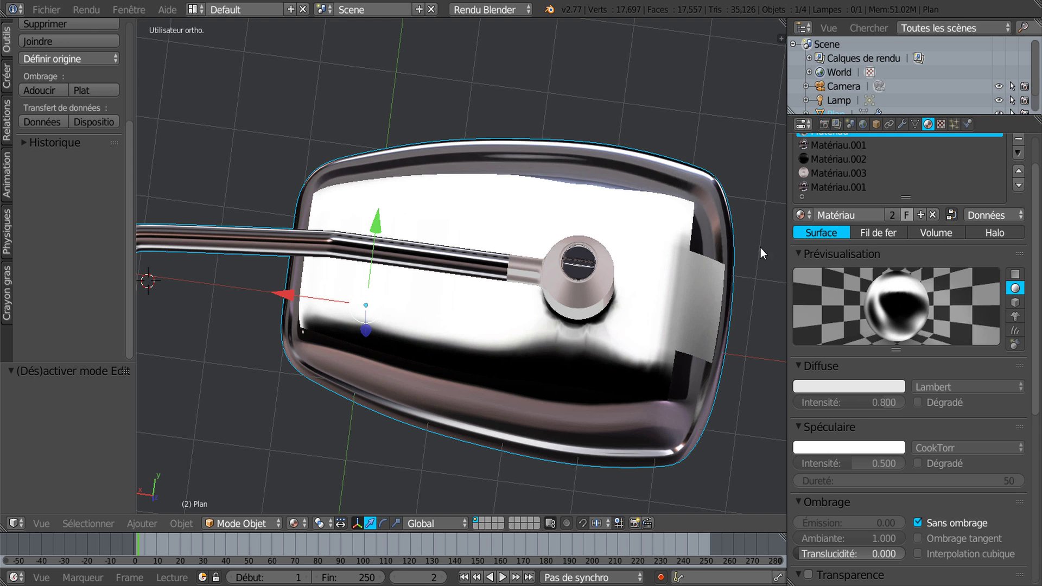
# Assign Matériau.001 to the selected back faces and view the mirror in Object Mode
pyautogui.click(833, 148)
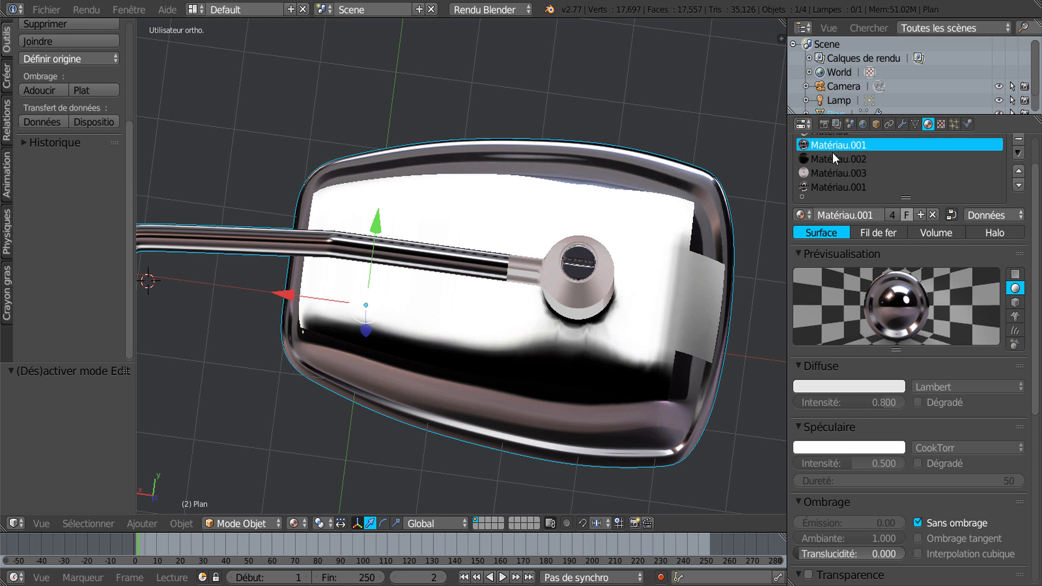
pyautogui.scroll(-1, 832, 262)
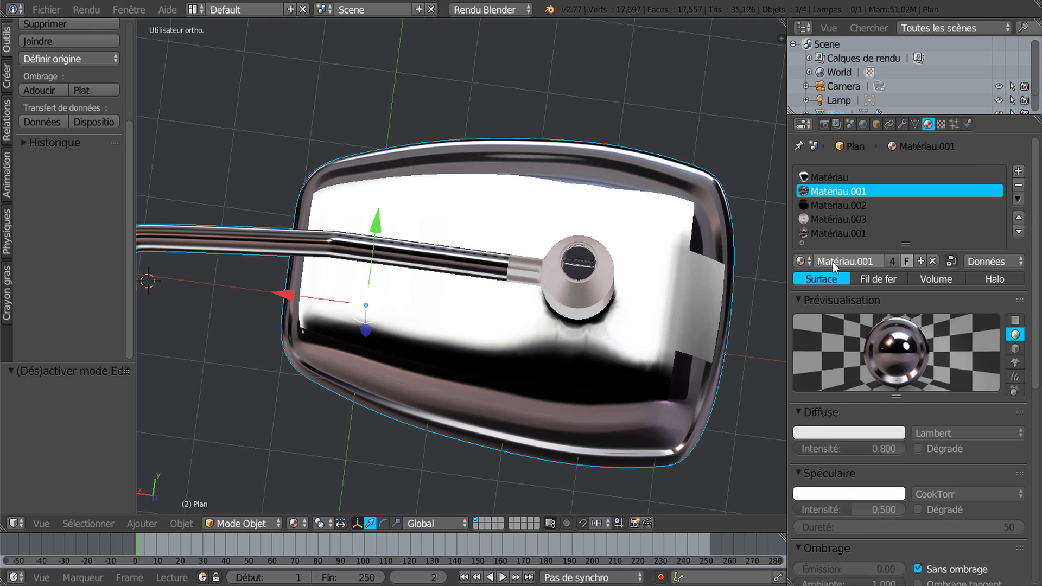
pyautogui.scroll(3, 833, 263)
pyautogui.press('Tab')
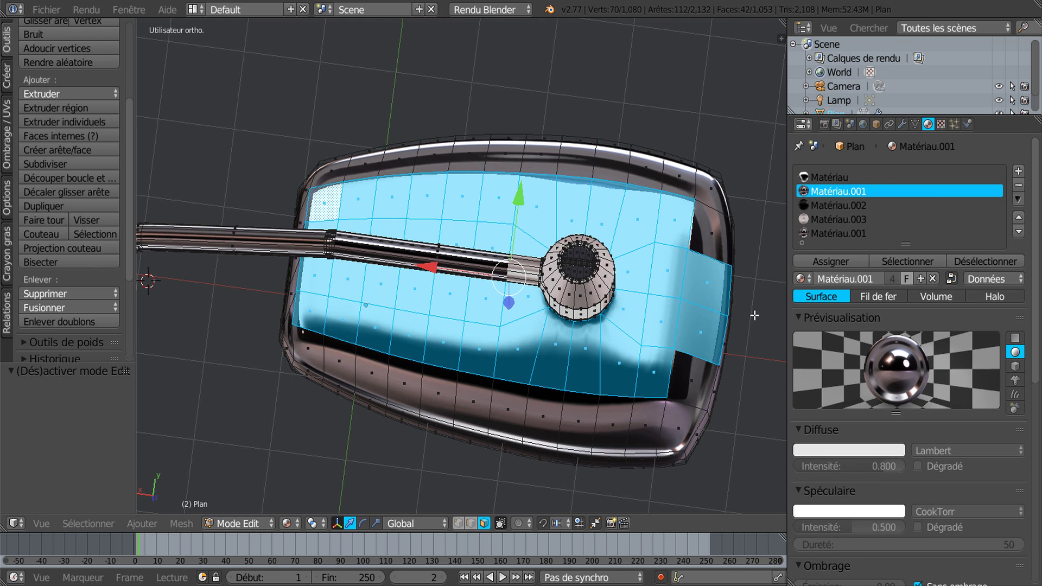
pyautogui.click(832, 258)
pyautogui.press('Tab')
pyautogui.moveTo(671, 351); pyautogui.dragTo(646, 226, button='middle')
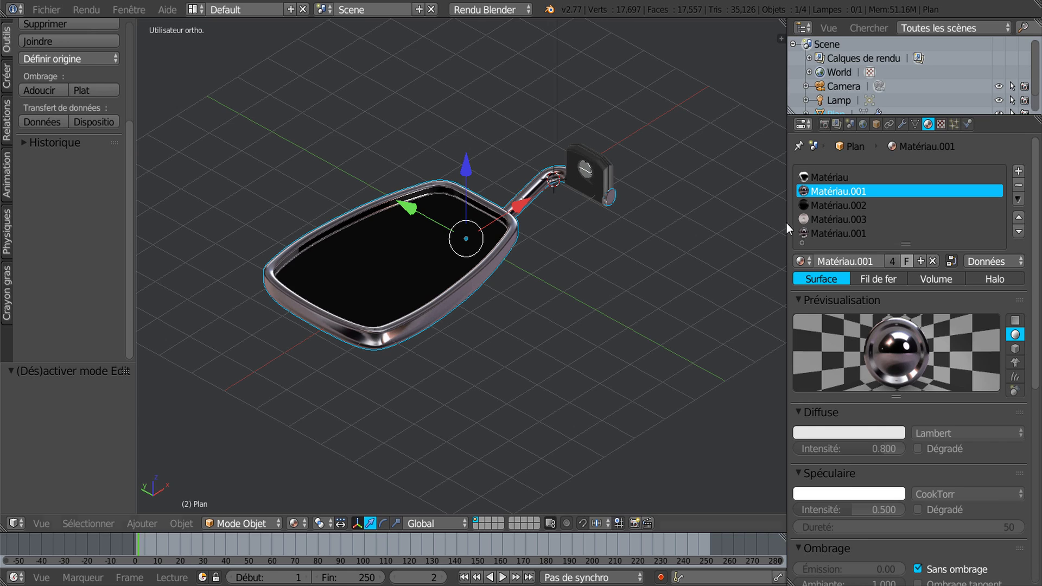
# Widen the 3D view and add a loop cut to the arm's straight section, slid toward the screw head's collar
pyautogui.moveTo(786, 223); pyautogui.dragTo(930, 226)
pyautogui.scroll(3, 650, 349)
pyautogui.moveTo(650, 350); pyautogui.dragTo(562, 247, button='middle')
pyautogui.press('Tab')
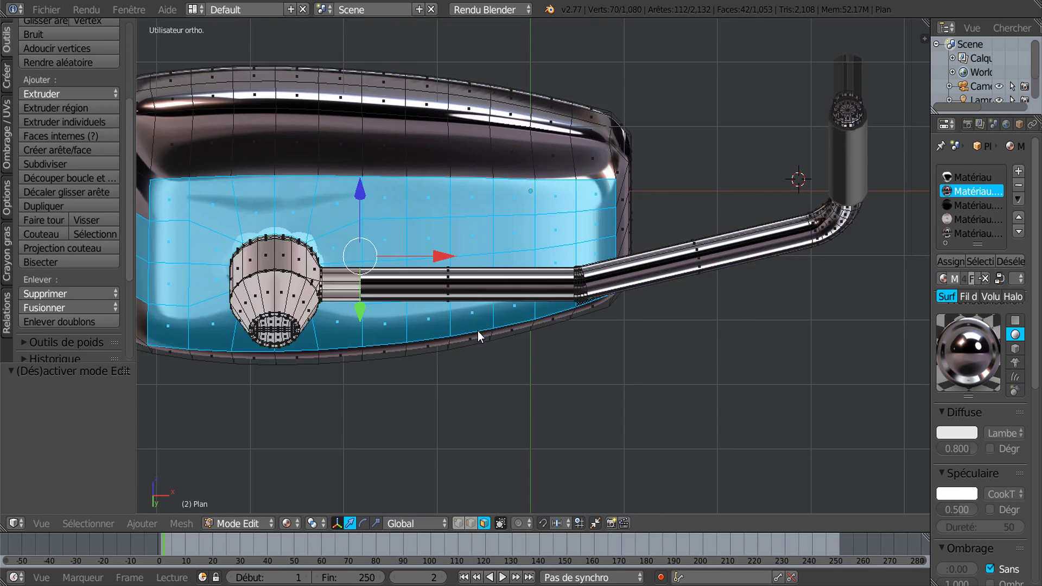
pyautogui.scroll(2, 478, 331)
pyautogui.hotkey('ctrl', 'r')
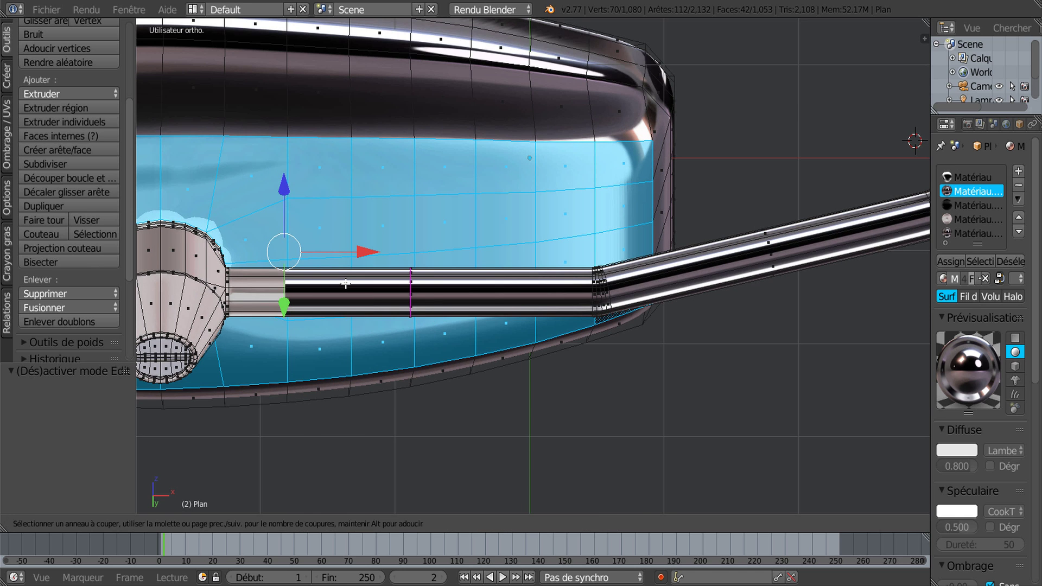
pyautogui.click(337, 283)
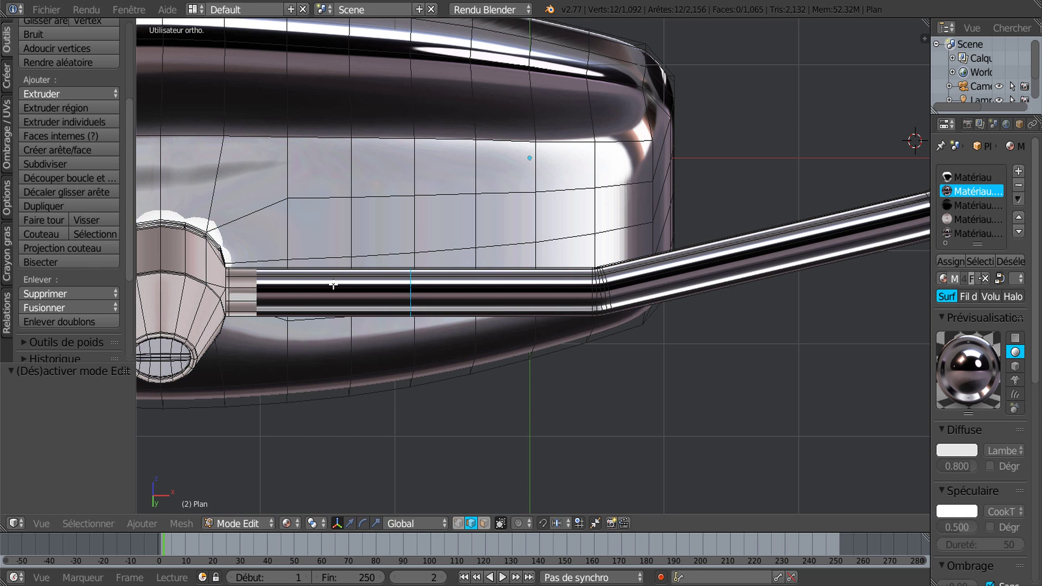
pyautogui.click(170, 318)
pyautogui.scroll(-5, 439, 324)
pyautogui.press('Tab')
# Examine the mirror, arm and mounting bracket from several angles in Object Mode, enlarging the 3D view further
pyautogui.moveTo(439, 324); pyautogui.dragTo(517, 383, button='middle')
pyautogui.scroll(4, 559, 283)
pyautogui.scroll(-4, 559, 285)
pyautogui.scroll(3, 569, 244)
pyautogui.moveTo(650, 324); pyautogui.dragTo(712, 337, button='middle')
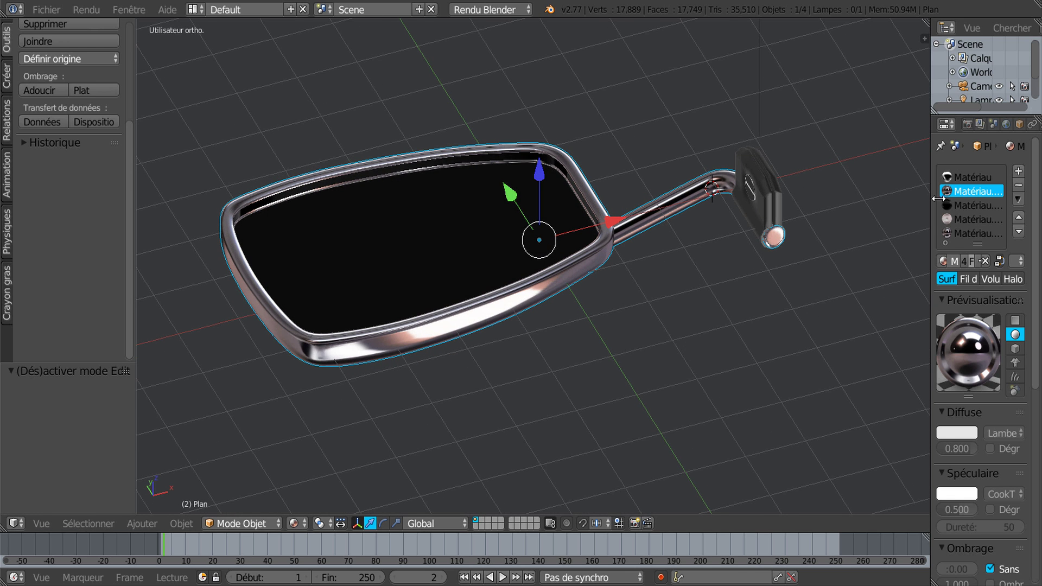
pyautogui.moveTo(930, 198); pyautogui.dragTo(961, 197)
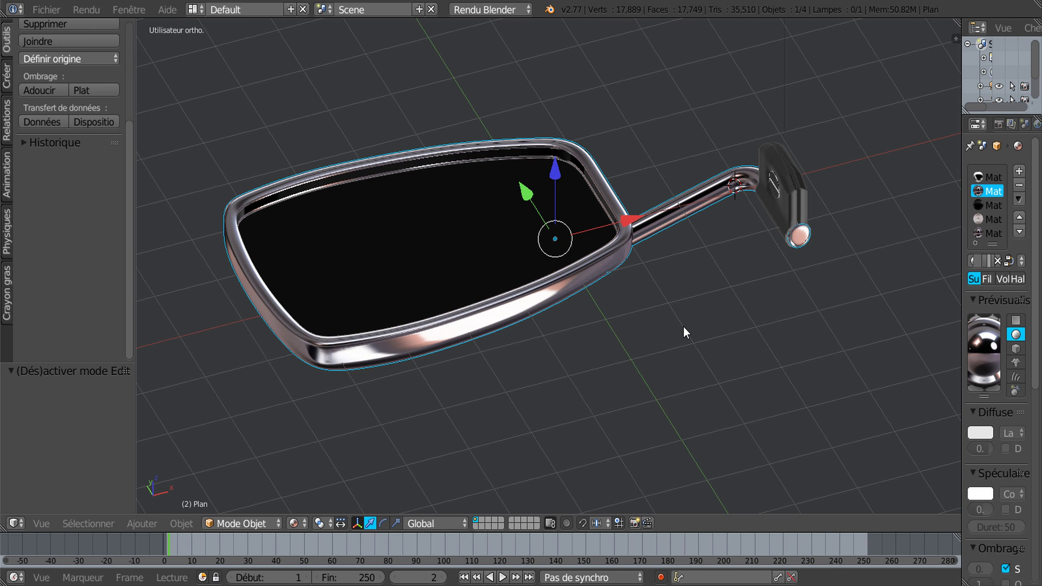
pyautogui.moveTo(620, 374); pyautogui.dragTo(651, 379, button='middle')
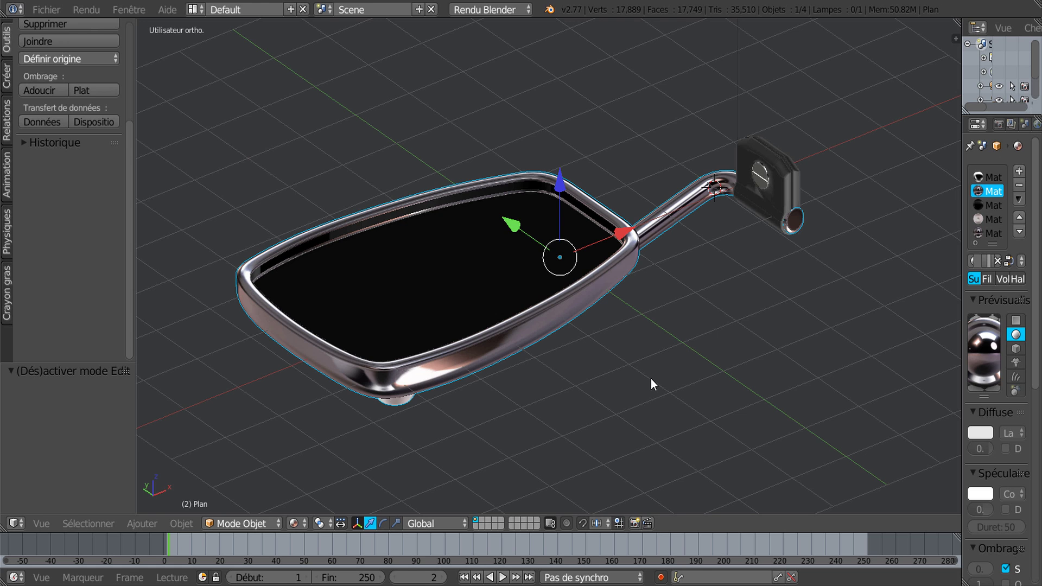